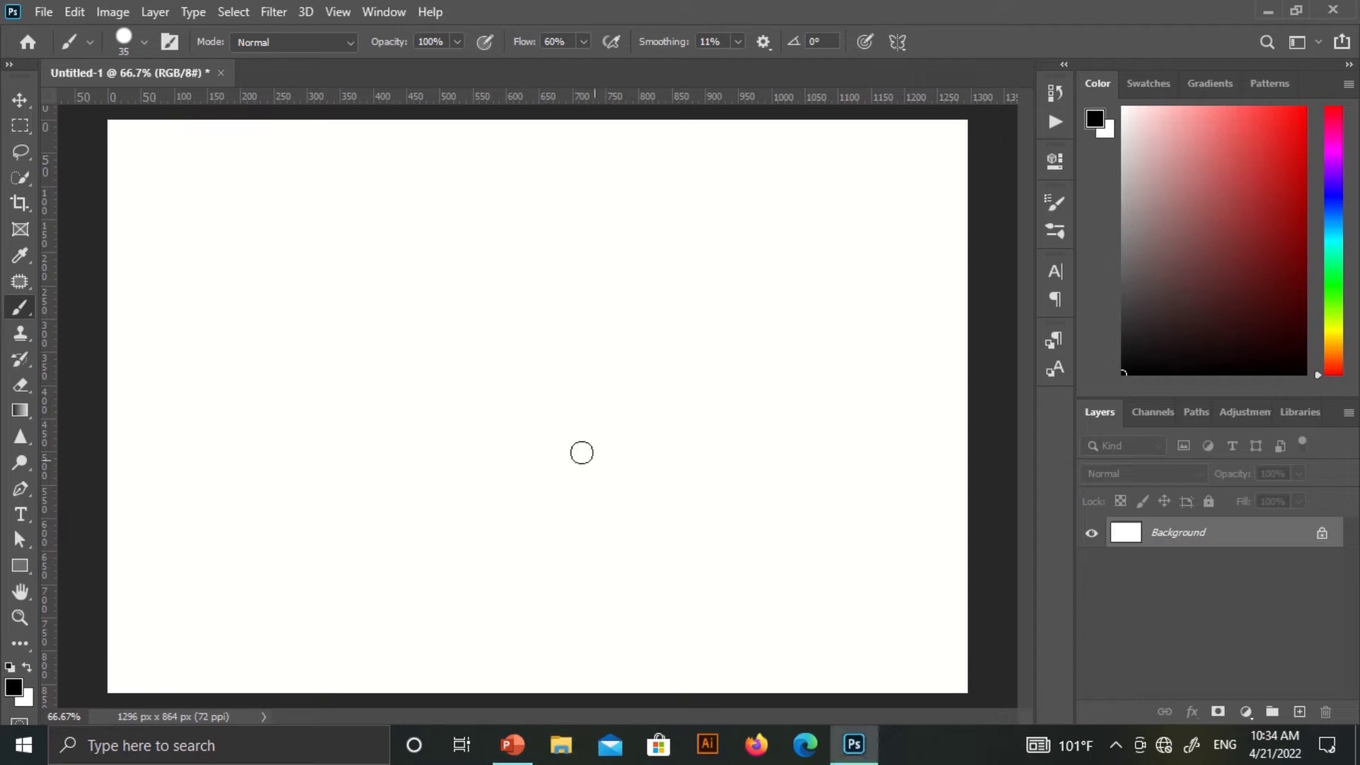
Add an empty Layer 1, set brush size to follow Pen Pressure, and shrink the brush to 10 px
key("ctrl+shift+alt+n")
left_click(145, 42)
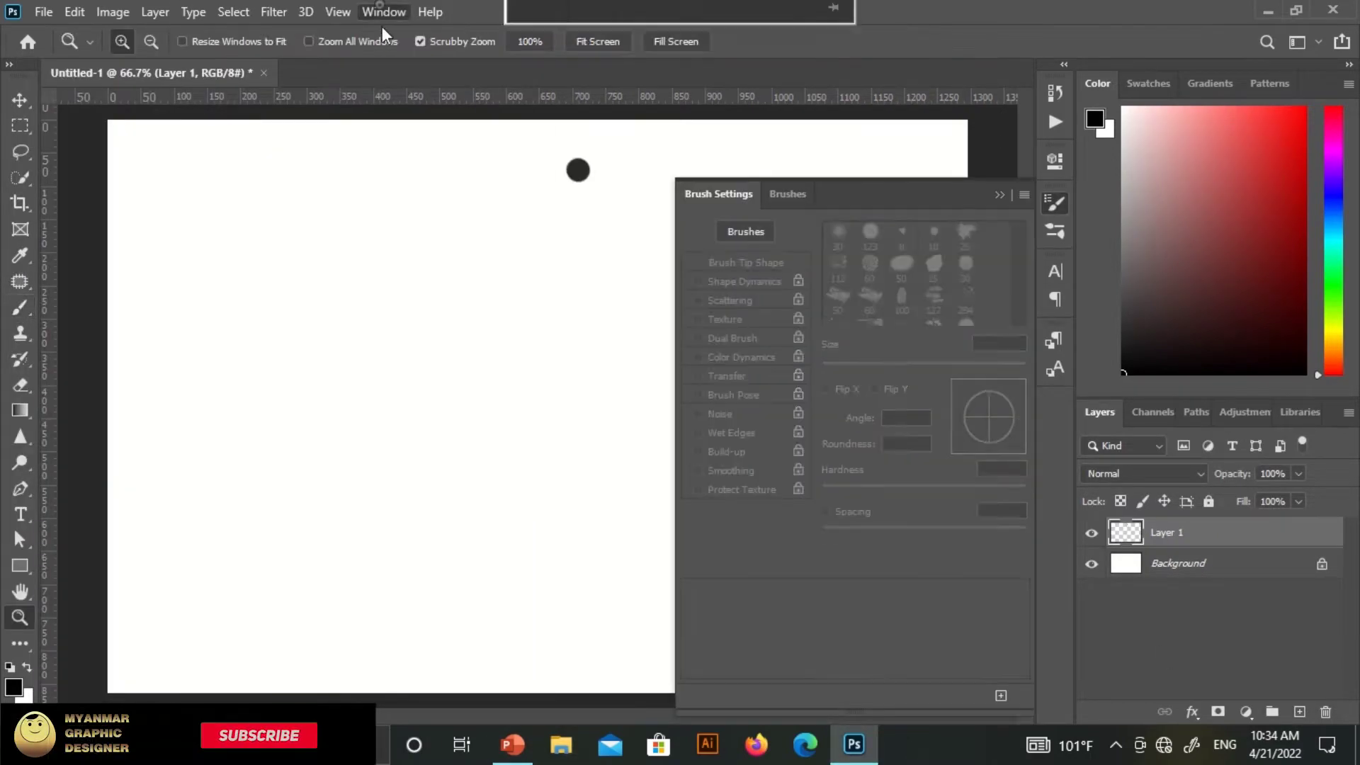
mouse_move(788, 194)
left_mouse_down()
mouse_move(481, 210)
mouse_move(720, 192)
left_mouse_up()
left_click(718, 194)
key("b")
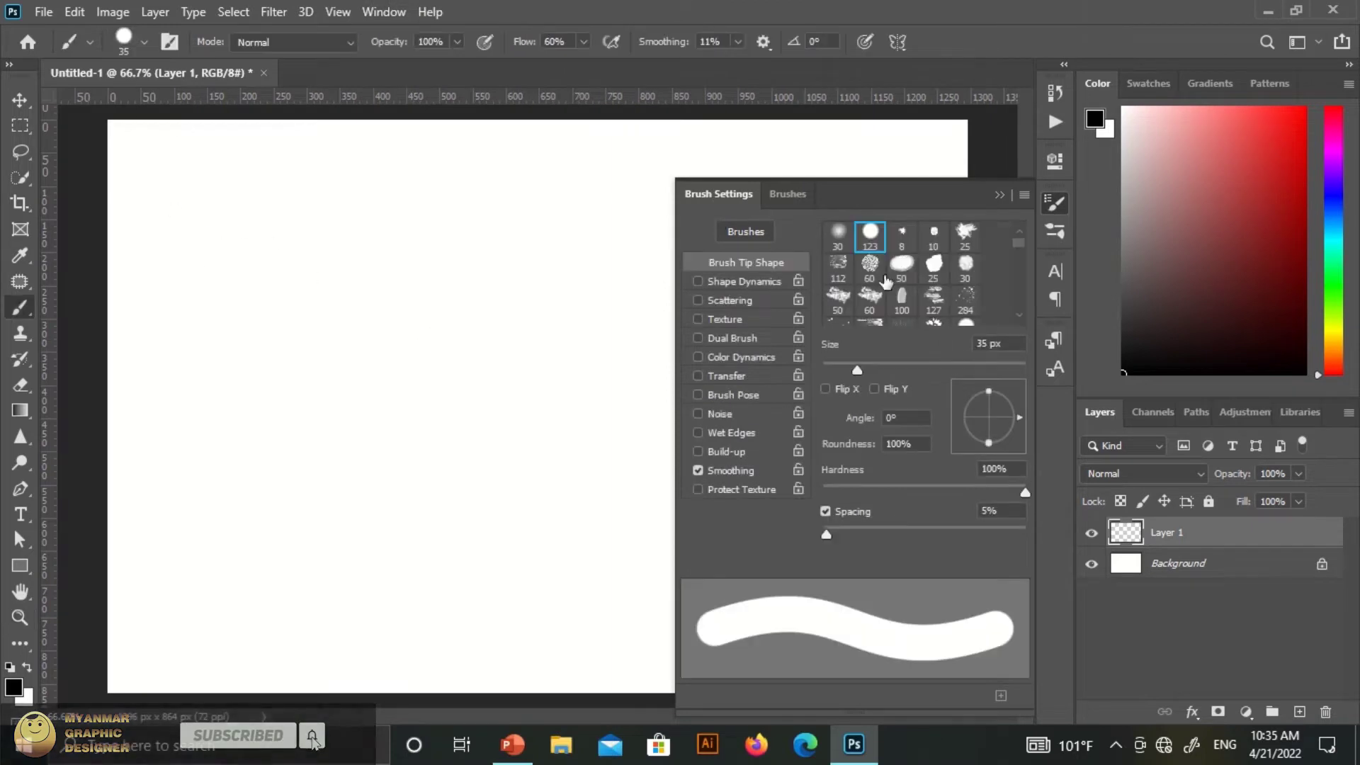
left_click(743, 281)
left_click(921, 277)
left_click(928, 304)
key("F5")
key("bracketleft")
key("bracketleft")
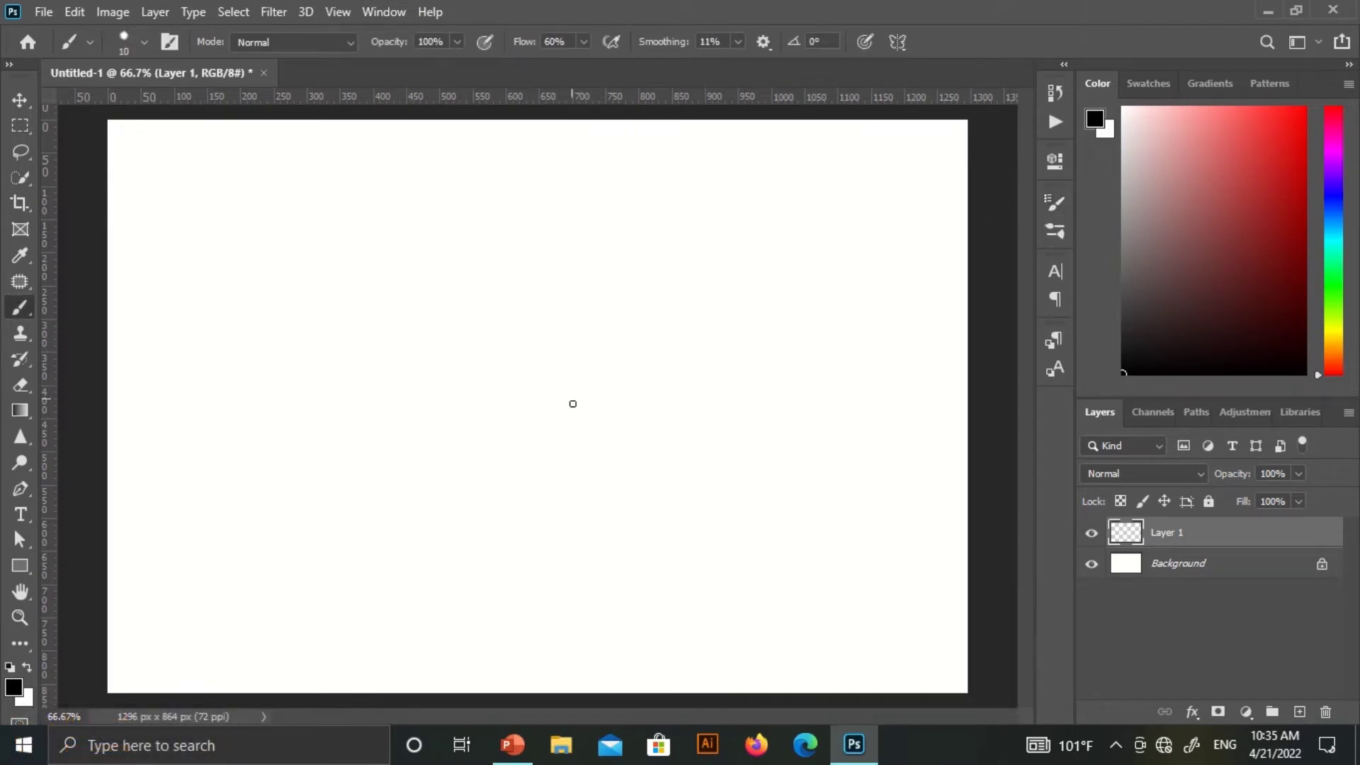
Sketch the sign board outline, the left and right walls, and two step lines
mouse_move(330, 289)
left_mouse_down()
mouse_move(764, 284)
mouse_move(333, 207)
mouse_move(338, 287)
left_mouse_up()
left_click_drag(331, 203, 744, 201)
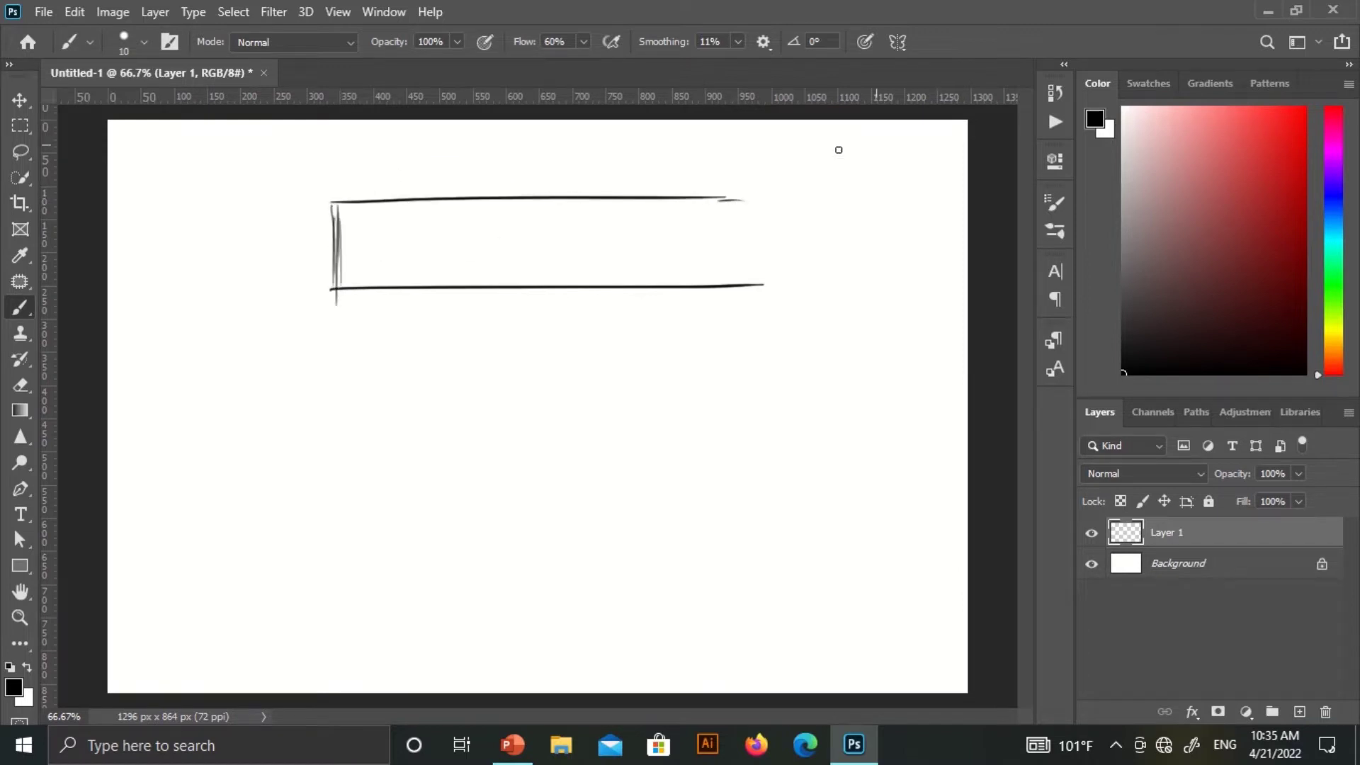
mouse_move(362, 291)
left_mouse_down()
mouse_move(359, 499)
mouse_move(758, 504)
left_mouse_up()
left_click_drag(716, 289, 711, 513)
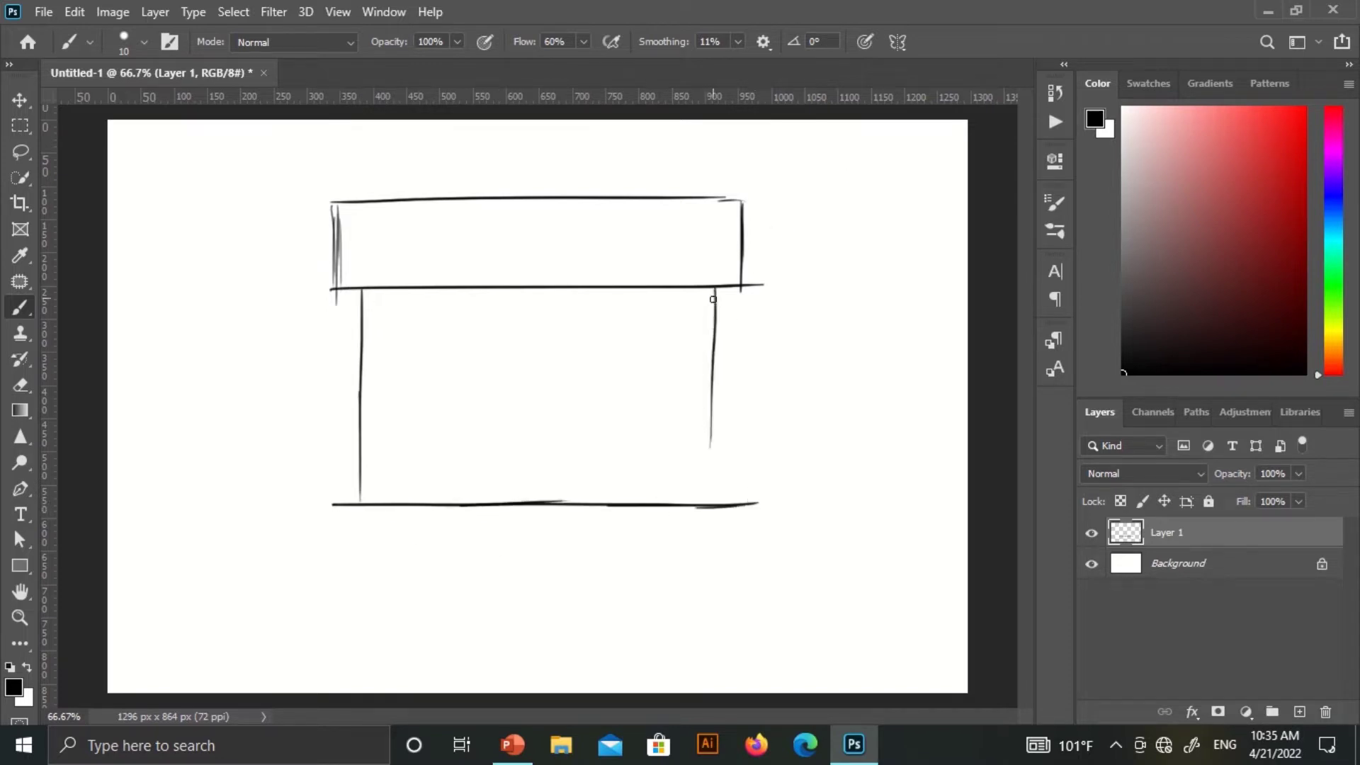
left_click_drag(716, 291, 709, 446)
mouse_move(341, 506)
left_mouse_down()
mouse_move(338, 522)
mouse_move(764, 521)
left_mouse_up()
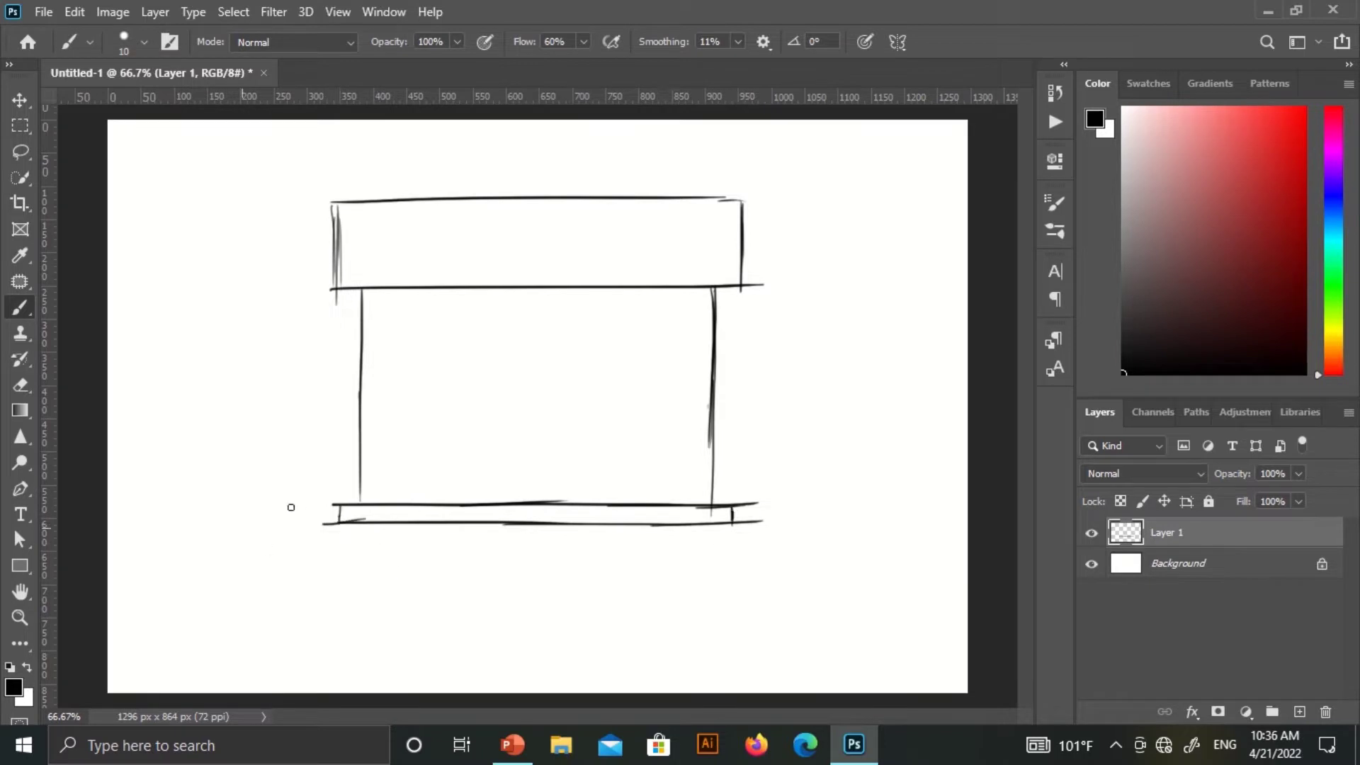
left_click_drag(327, 545, 758, 547)
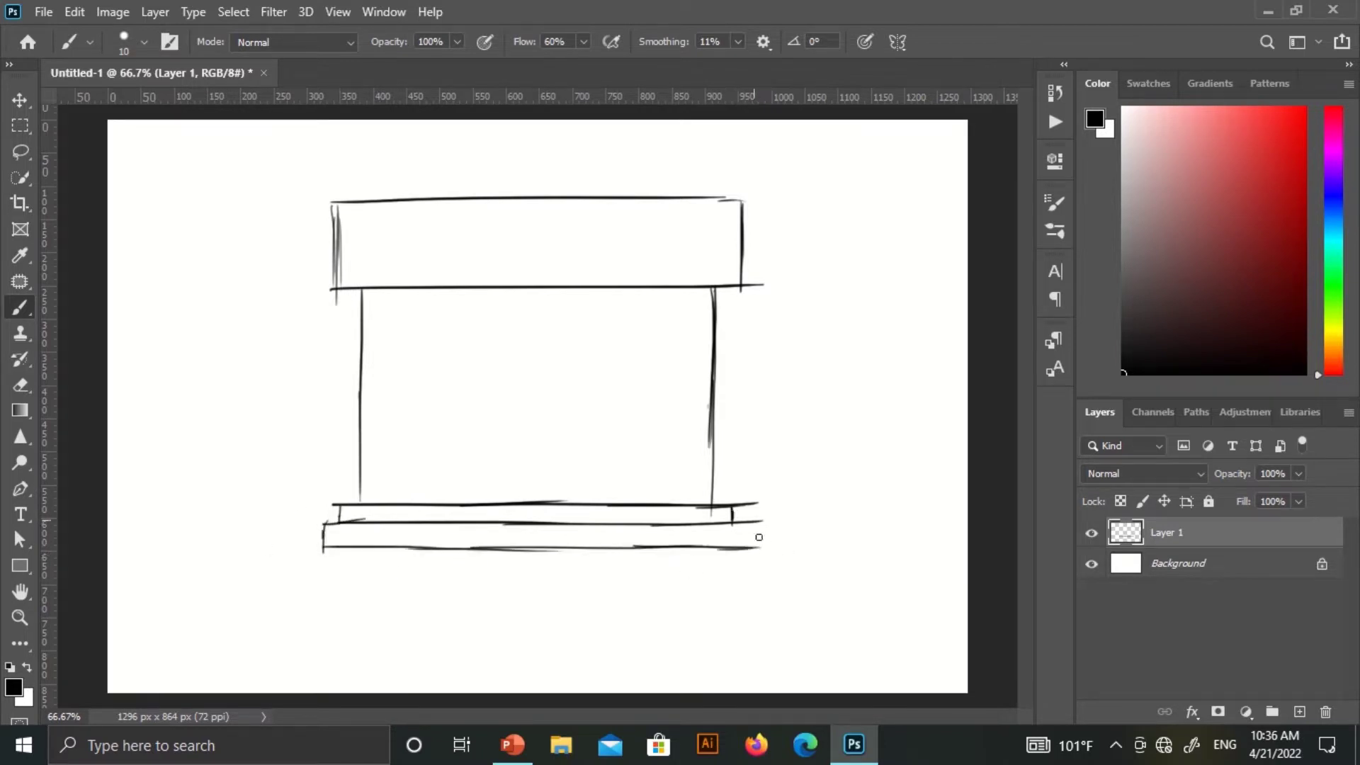
Sketch the door's left, top and right edges with a centre split line
left_click_drag(362, 345, 467, 339)
key("ctrl+z")
left_click_drag(382, 308, 382, 497)
mouse_move(383, 329)
left_mouse_down()
mouse_move(459, 327)
mouse_move(480, 499)
left_mouse_up()
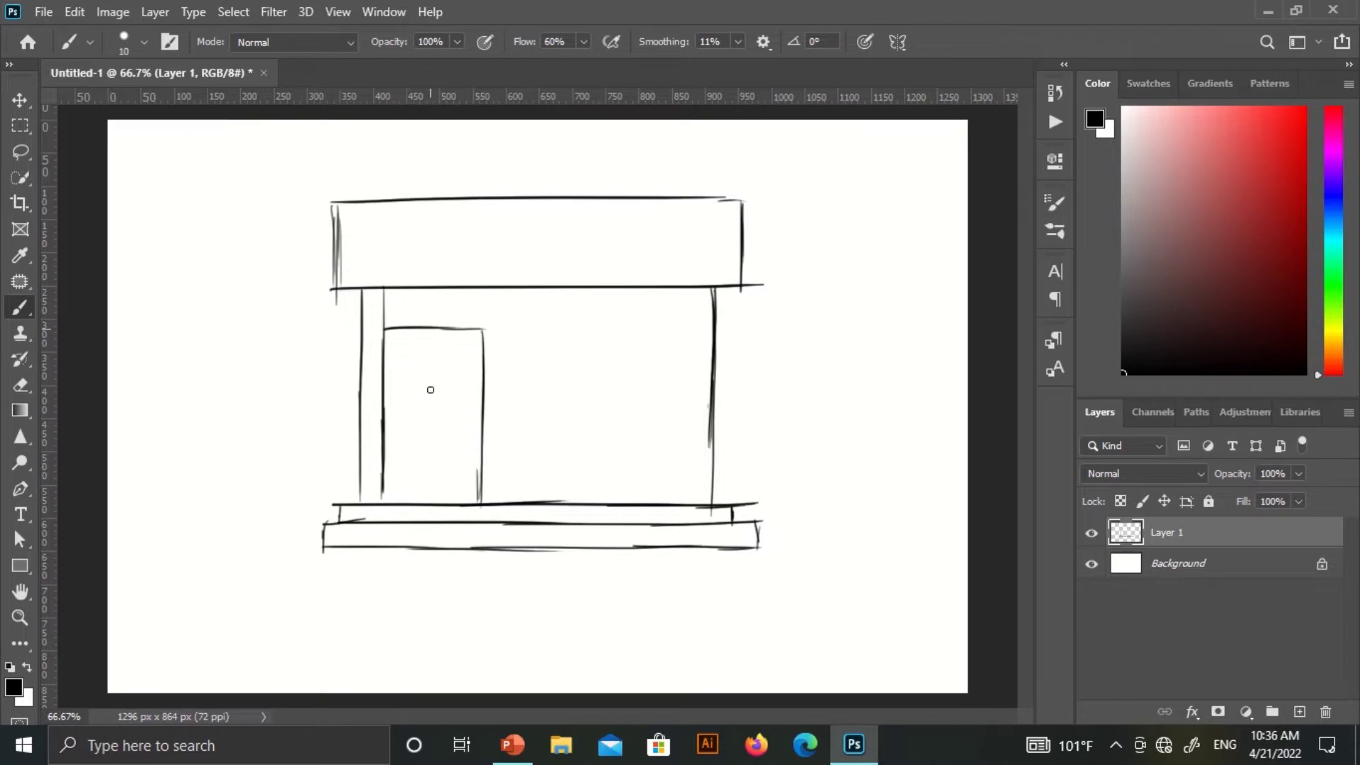
left_click_drag(430, 330, 429, 517)
left_click_drag(491, 330, 385, 330)
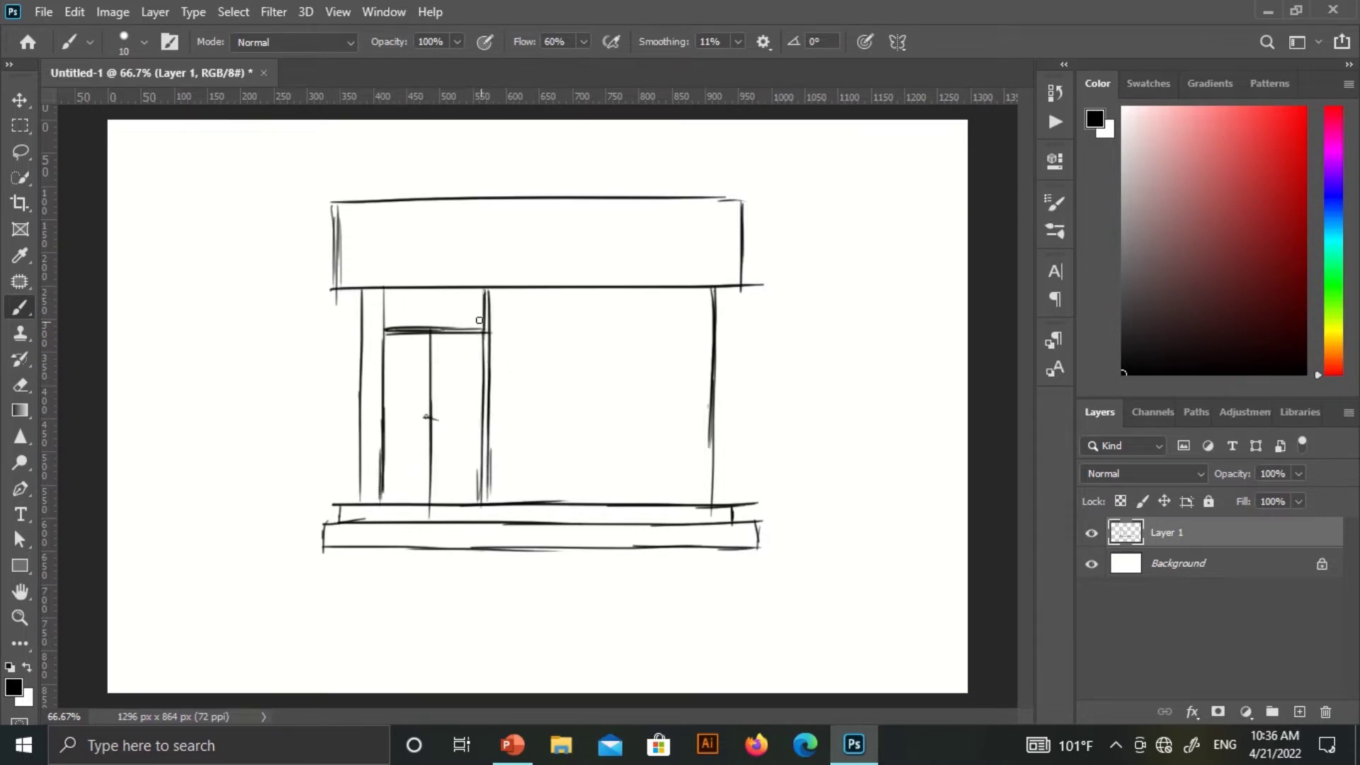
left_click_drag(488, 291, 486, 501)
Draw vertical window dividers and first shelf lines, undoing misplaced strokes
mouse_move(544, 288)
left_mouse_down()
mouse_move(544, 423)
mouse_move(553, 293)
left_mouse_up()
key("ctrl+z")
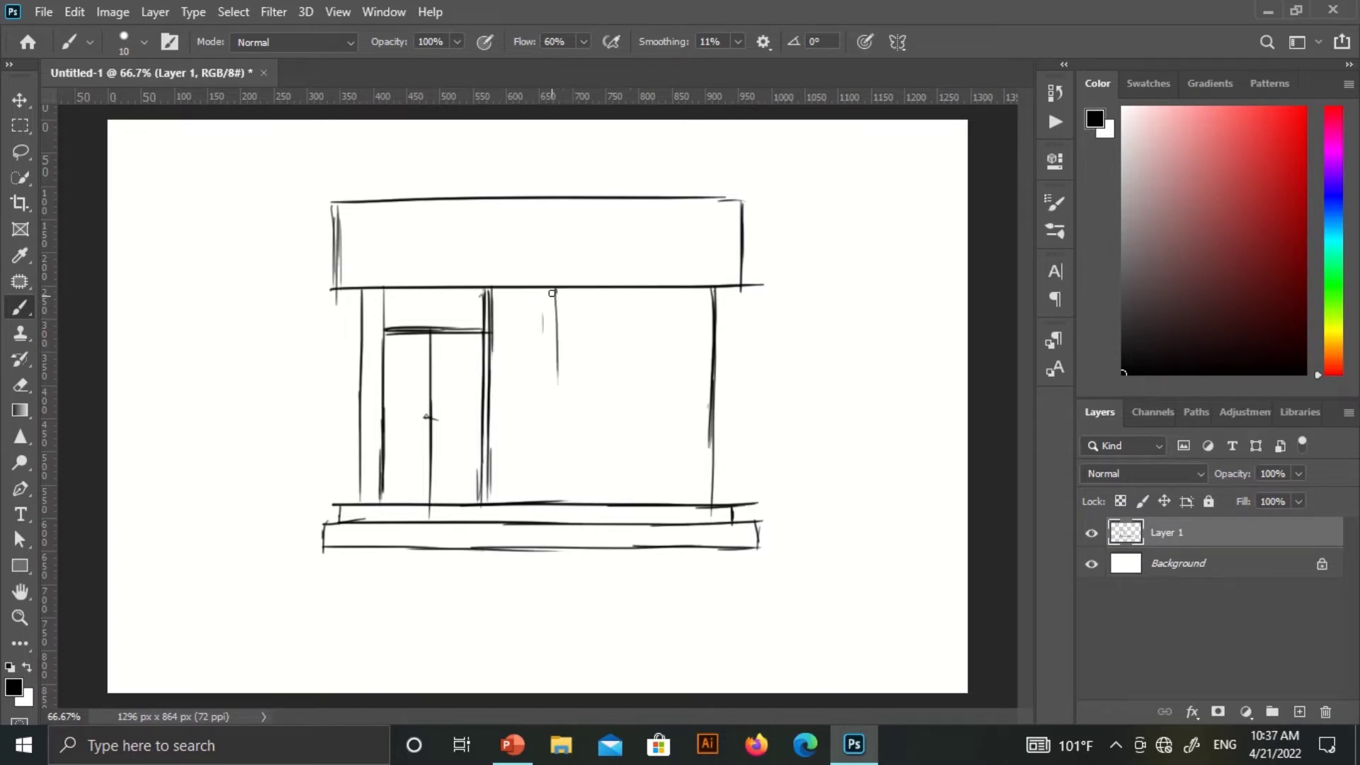
left_click_drag(635, 292, 635, 414)
left_click_drag(491, 351, 567, 348)
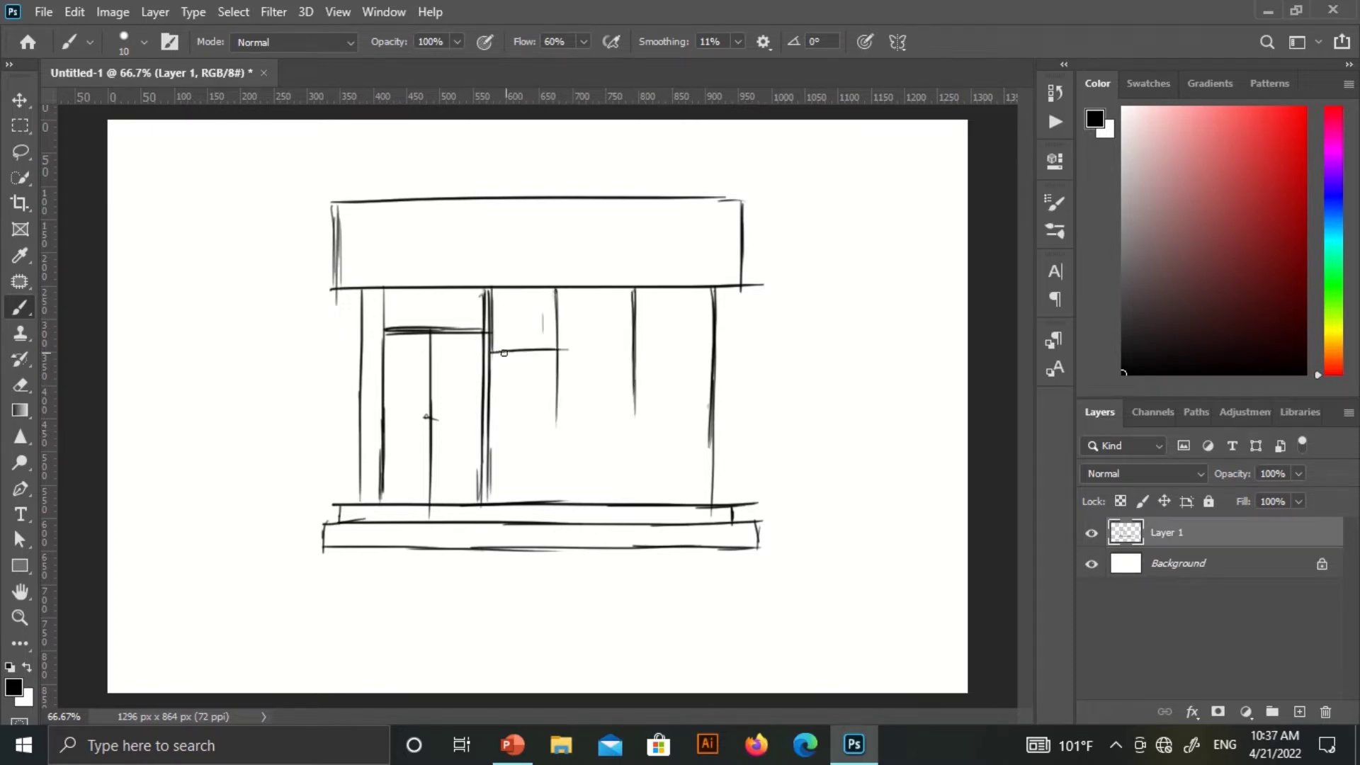
left_click_drag(558, 396, 650, 393)
key("ctrl+z")
key("ctrl+z")
Add shelf lines, the window's lower frame line and short dashes inside the window
left_click_drag(485, 319, 712, 319)
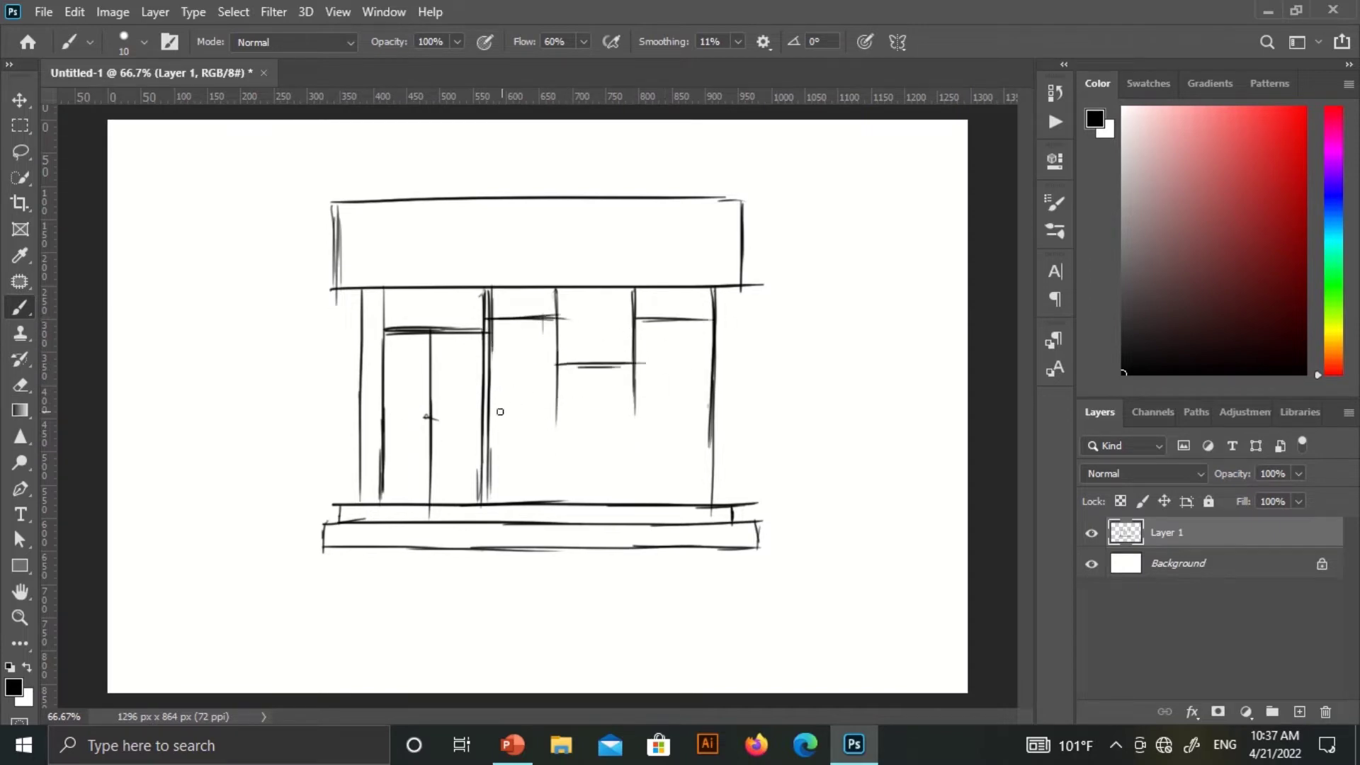
left_click_drag(641, 409, 691, 410)
left_click_drag(557, 363, 645, 359)
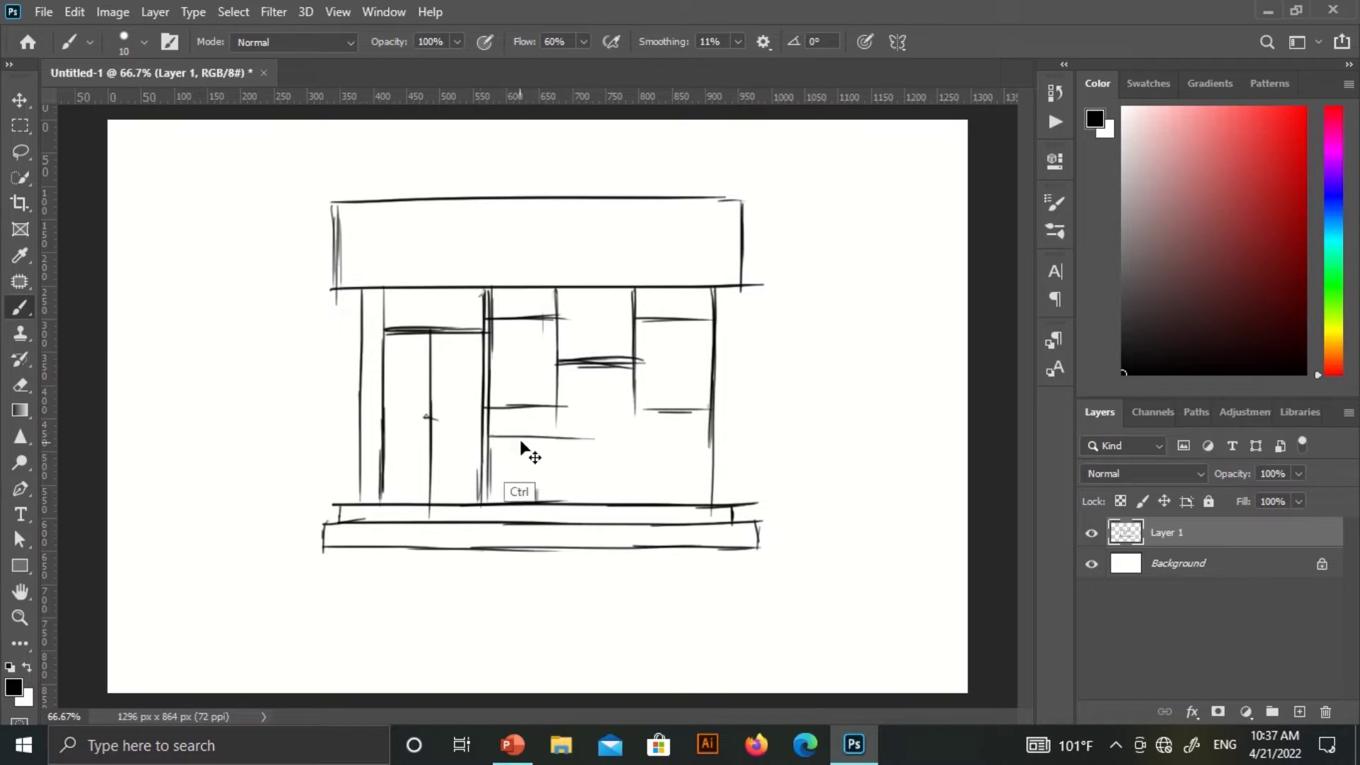
left_click_drag(503, 476, 715, 476)
left_click_drag(554, 422, 554, 487)
left_click_drag(635, 441, 637, 488)
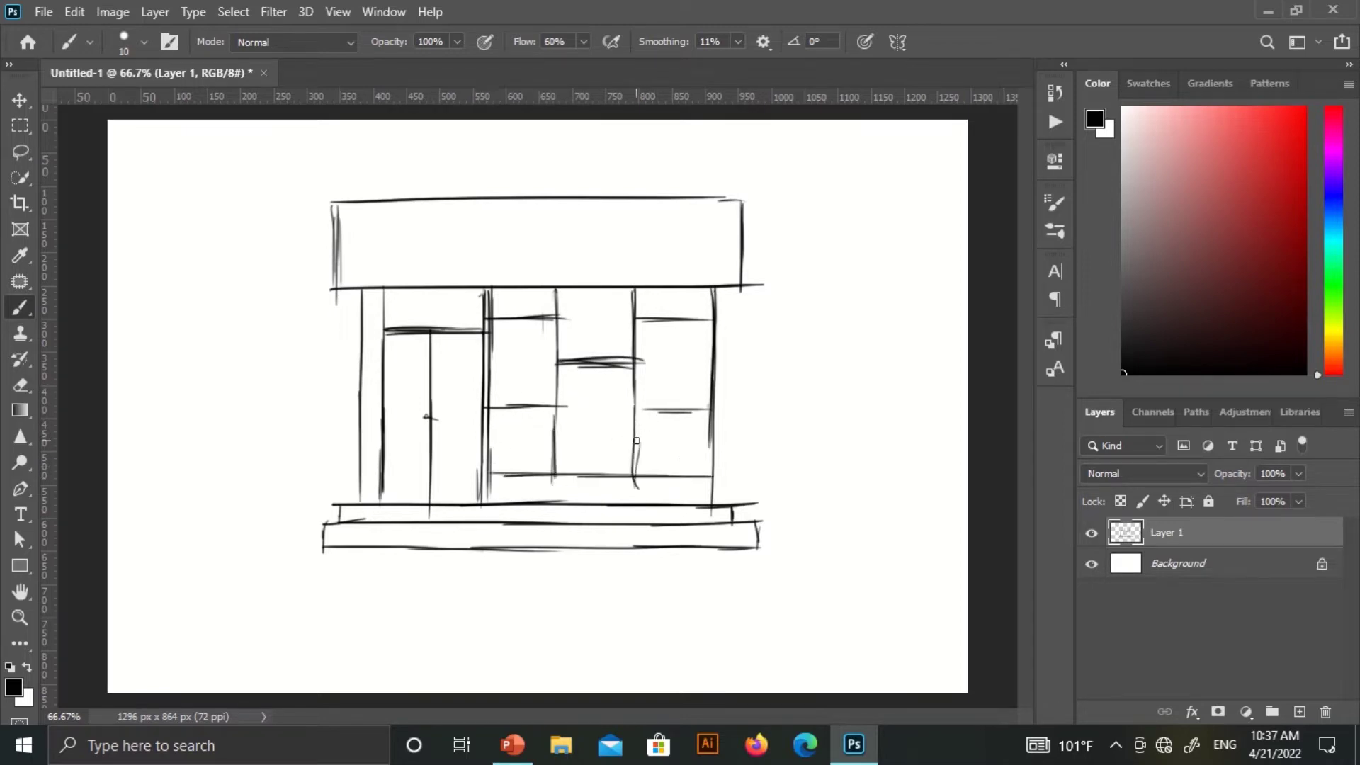
left_click_drag(577, 401, 603, 401)
left_click_drag(545, 468, 638, 474)
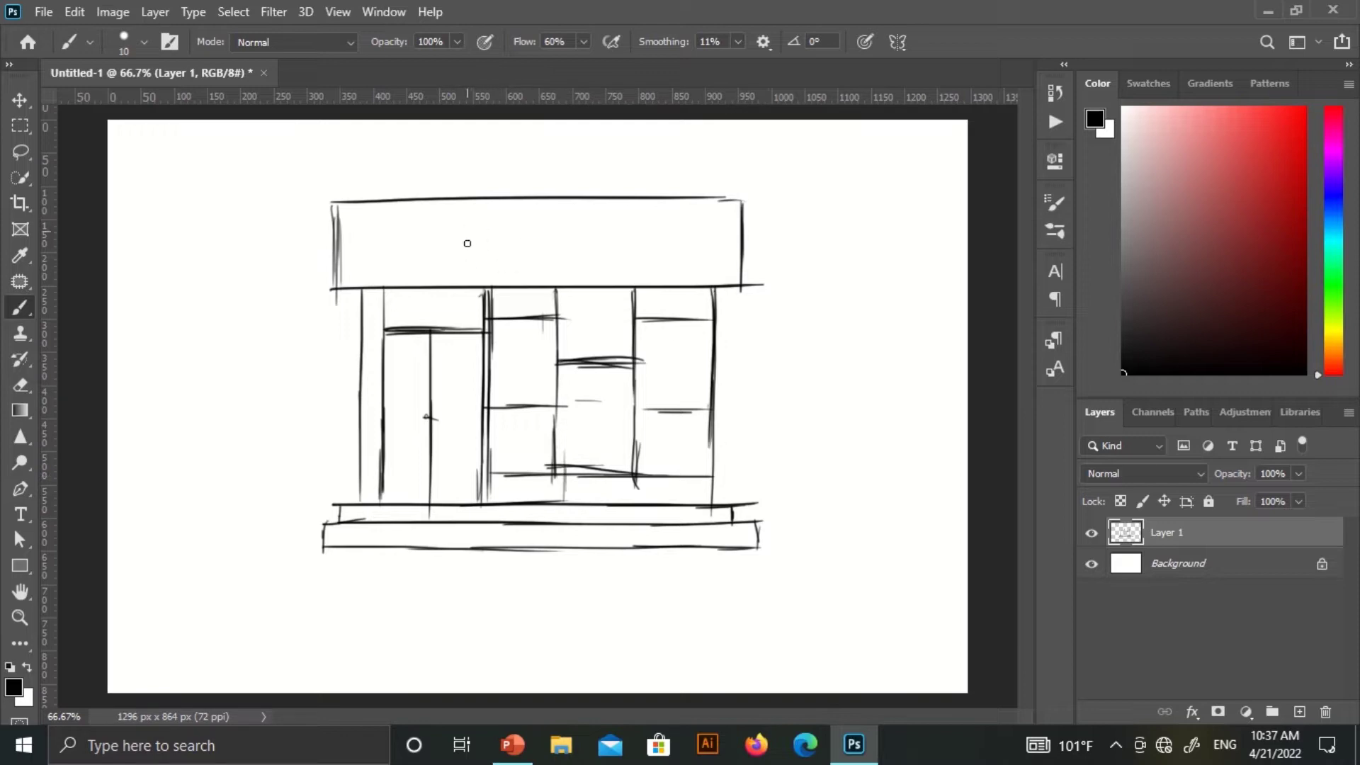
Letter 'Book house' on the sign board, then undo those strokes
left_click_drag(488, 246, 571, 259)
mouse_move(591, 213)
left_mouse_down()
mouse_move(646, 255)
mouse_move(716, 233)
left_mouse_up()
key("ctrl+z")
key("ctrl+z")
Remove the leftover lettering, reinforce the line under the sign, and add posts along the window base
key("ctrl+z")
key("ctrl+z")
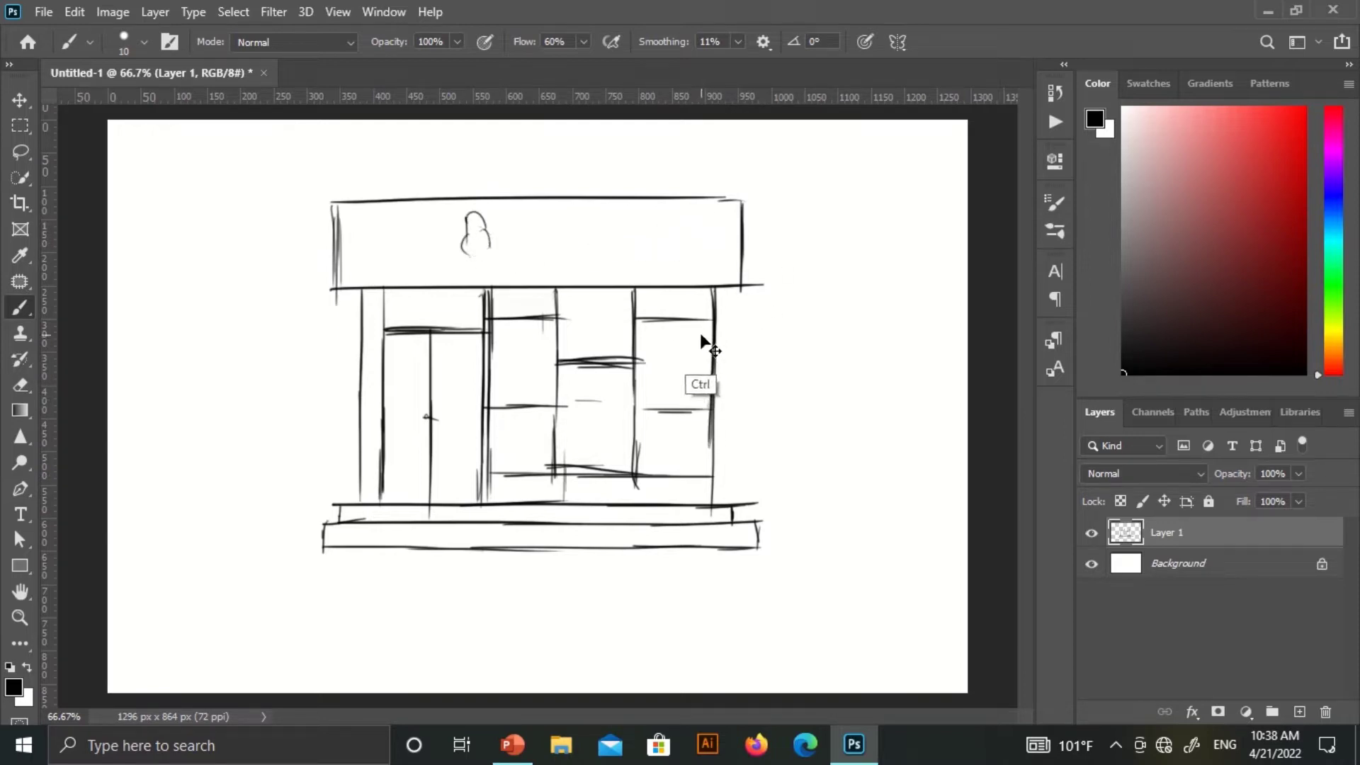
key("ctrl+z")
key("ctrl+z")
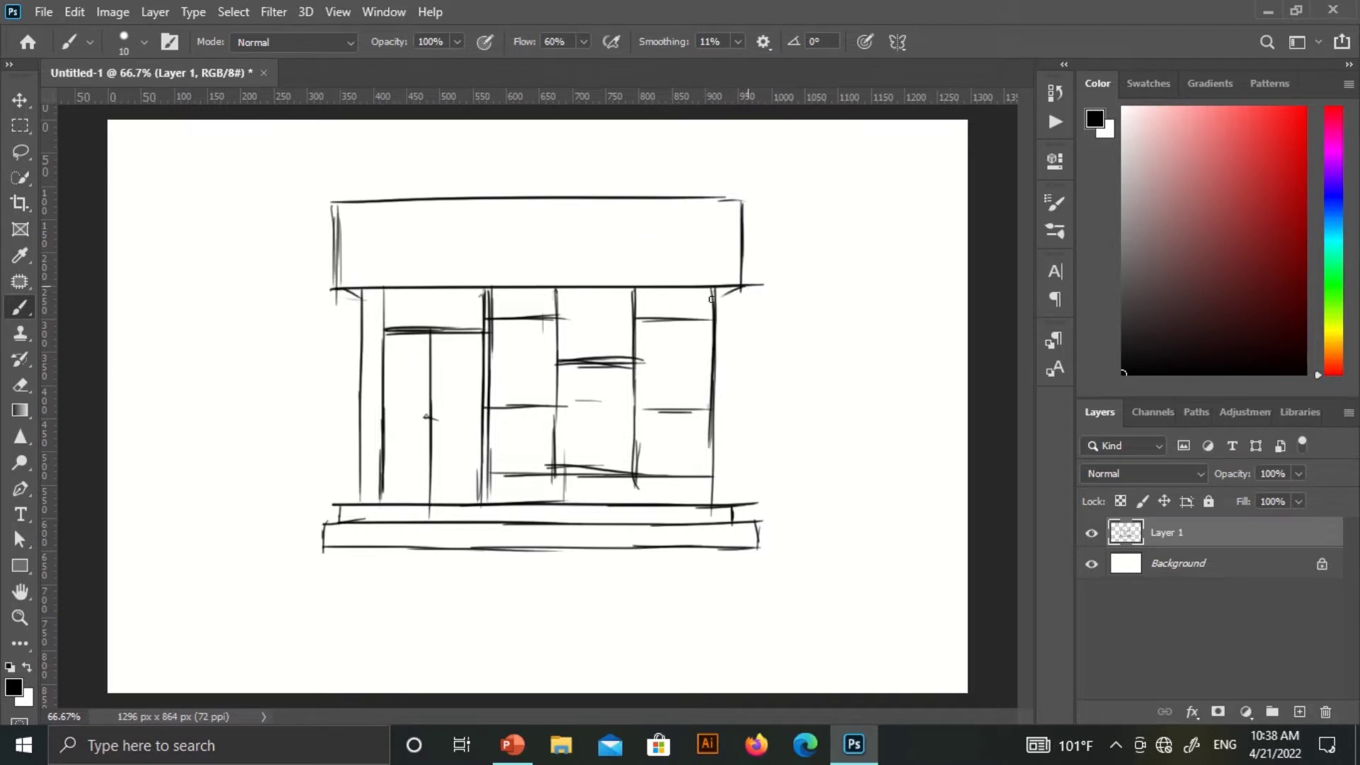
left_click_drag(360, 297, 724, 295)
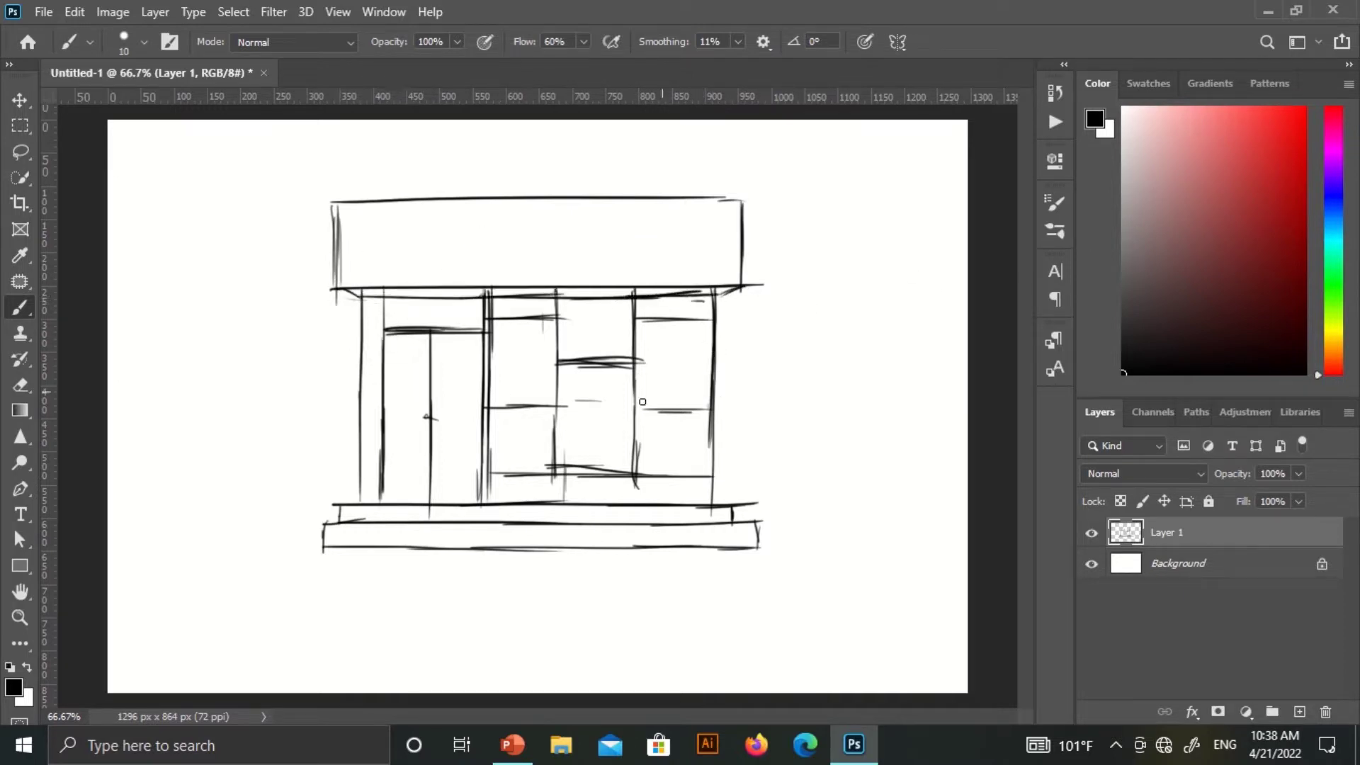
left_click_drag(486, 507, 486, 471)
left_click_drag(554, 523, 556, 442)
left_click_drag(634, 519, 635, 450)
left_click_drag(701, 506, 701, 473)
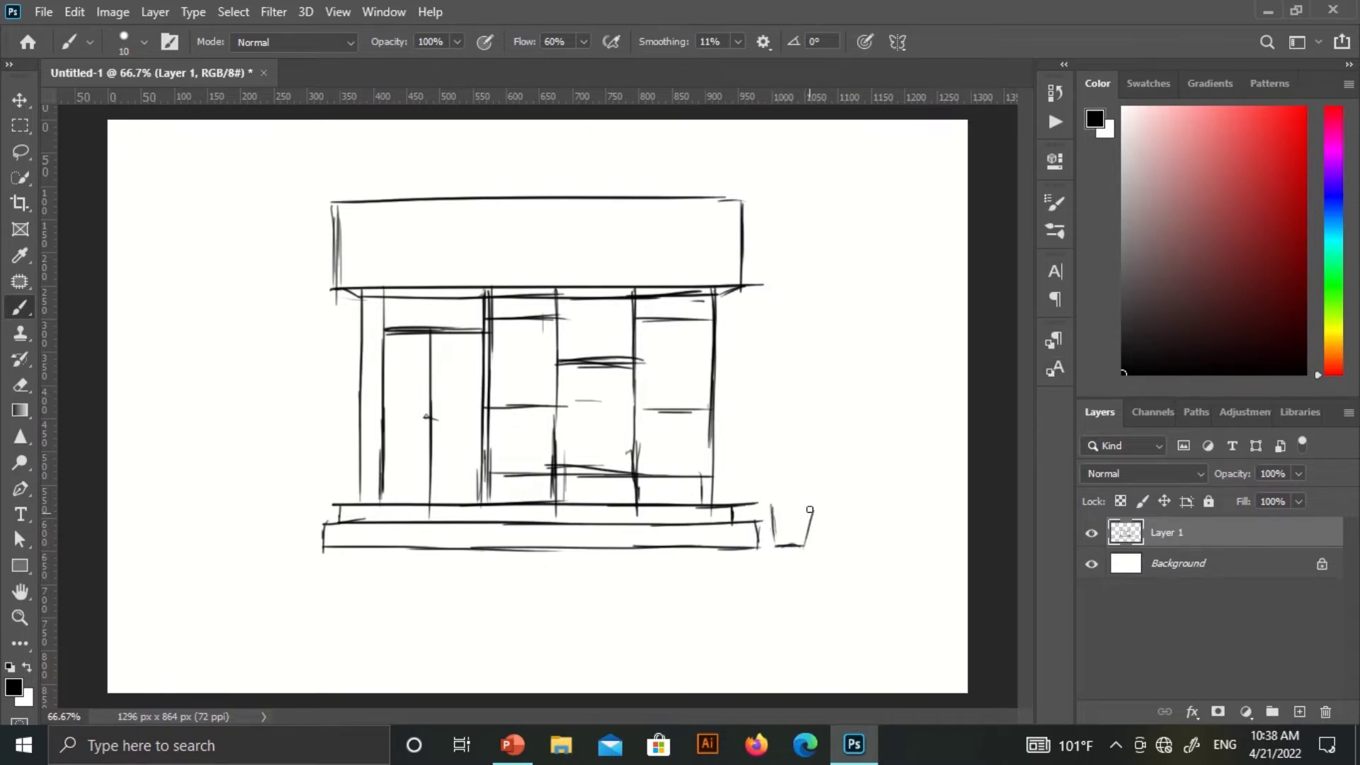
Sketch potted plants with foliage to the right and left of the steps
mouse_move(810, 510)
left_mouse_down()
mouse_move(802, 546)
mouse_move(807, 445)
mouse_move(822, 504)
left_mouse_up()
left_click_drag(767, 508, 814, 504)
left_click_drag(268, 503, 280, 553)
left_click_drag(306, 510, 298, 562)
mouse_move(272, 510)
left_mouse_down()
mouse_move(288, 546)
mouse_move(264, 468)
left_mouse_up()
left_click_drag(274, 476, 283, 448)
mouse_move(301, 460)
left_mouse_down()
mouse_move(308, 492)
mouse_move(439, 509)
mouse_move(650, 470)
left_mouse_up()
Draw lower window lines and the open window panel with its curved edge
left_click_drag(510, 470, 730, 468)
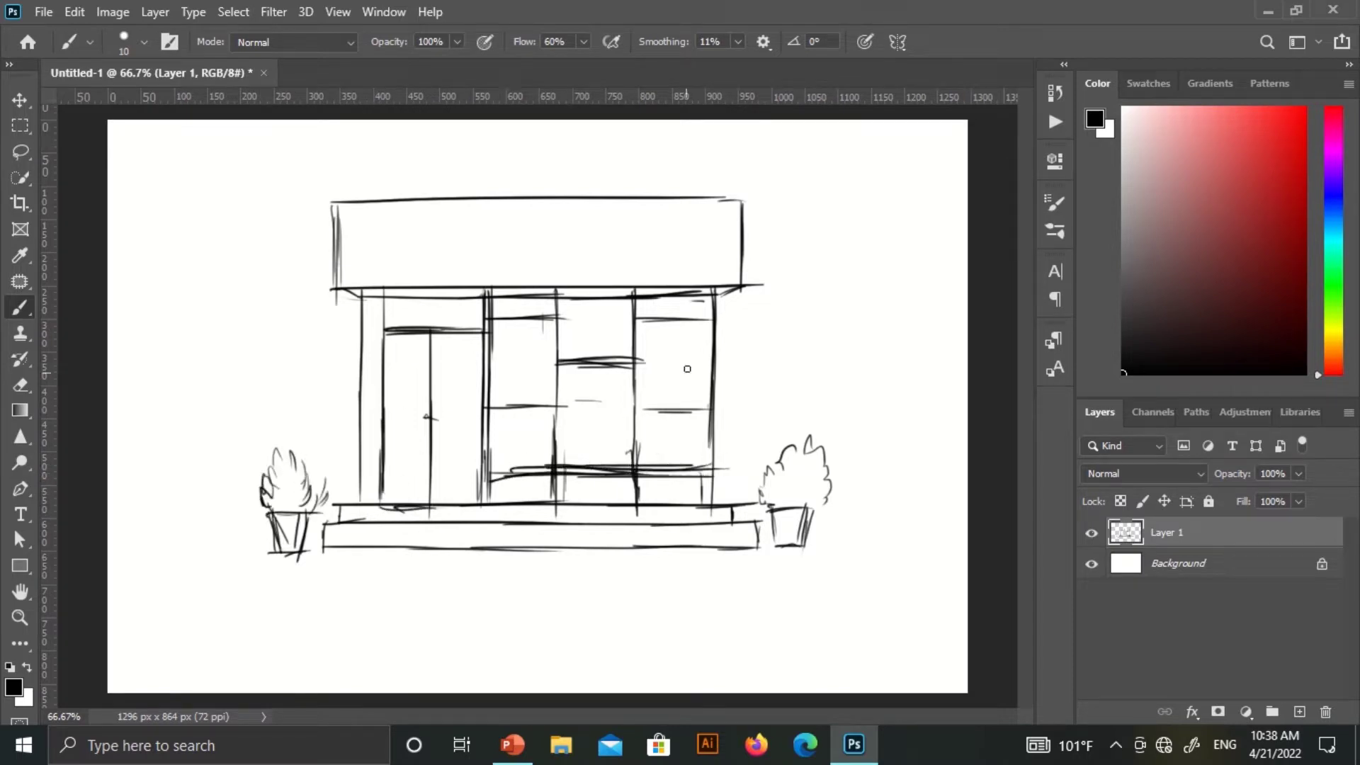
left_click_drag(676, 343, 666, 464)
mouse_move(640, 342)
left_mouse_down()
mouse_move(668, 327)
mouse_move(615, 469)
left_mouse_up()
key("ctrl+z")
left_click_drag(691, 298, 695, 471)
left_click_drag(688, 331, 660, 471)
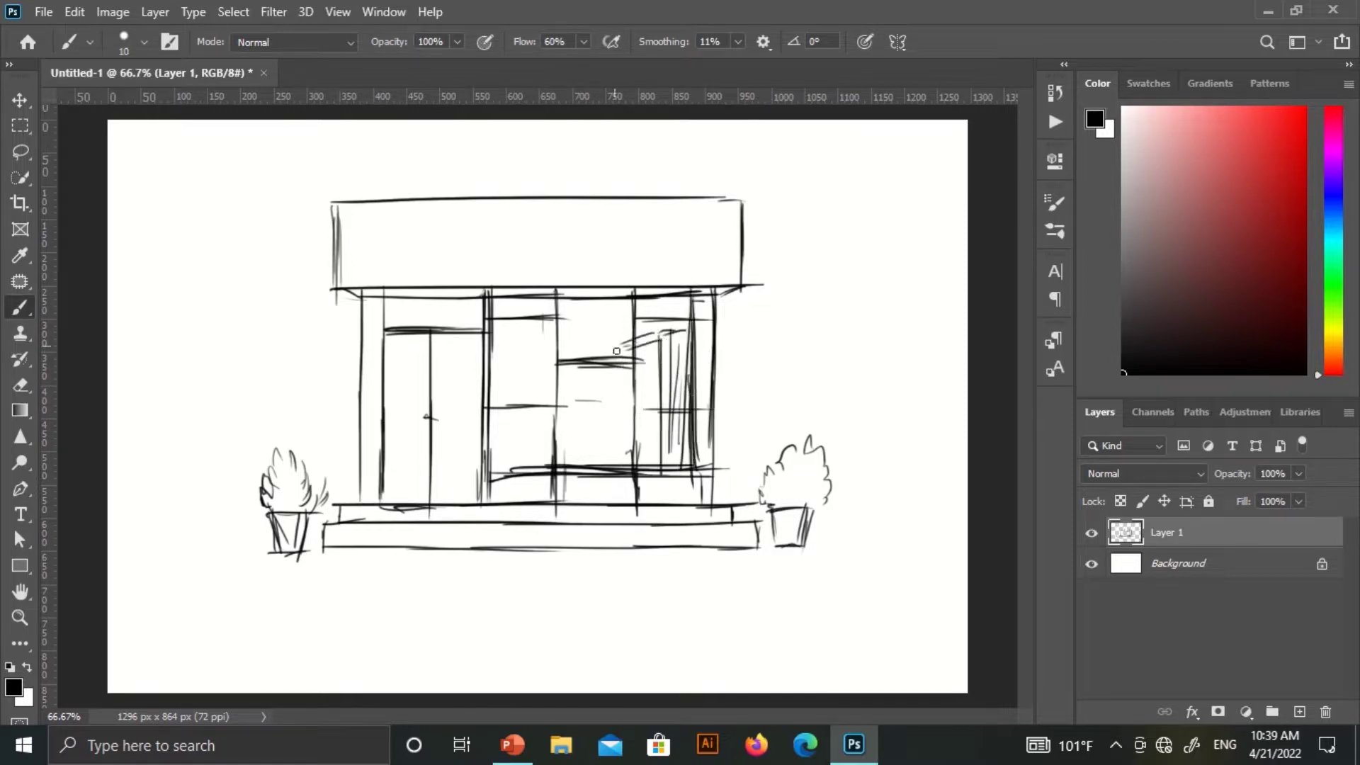
left_click_drag(616, 351, 618, 467)
Add frame and shelf lines in the middle window and small plants along its base
mouse_move(496, 348)
left_mouse_down()
mouse_move(608, 345)
mouse_move(503, 478)
left_mouse_up()
left_click_drag(602, 349, 597, 471)
left_click_drag(489, 460, 728, 442)
mouse_move(730, 447)
left_mouse_down()
mouse_move(475, 454)
mouse_move(558, 491)
mouse_move(607, 457)
left_mouse_up()
left_click_drag(617, 507, 631, 486)
left_click_drag(655, 489, 669, 508)
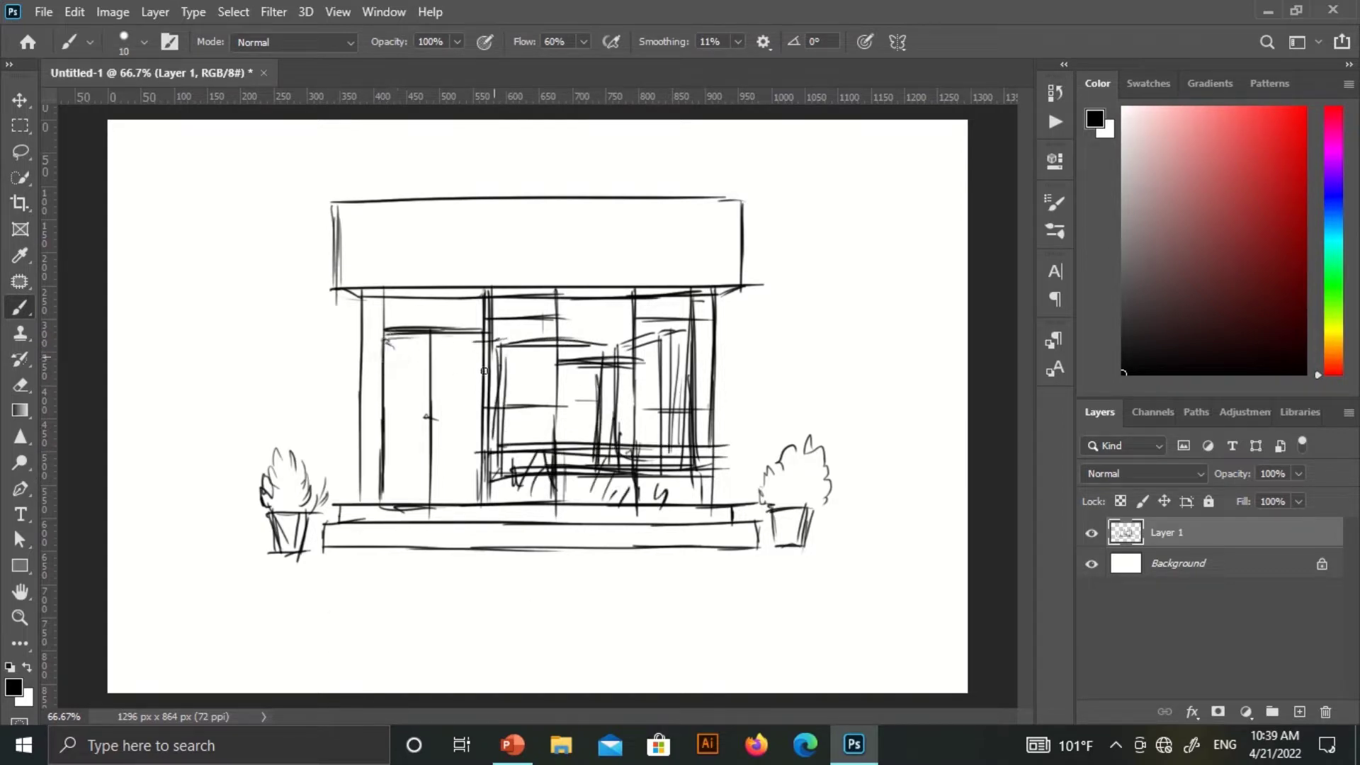
Retrace the door's centre line and add arches and horizontal detail lines on the door
left_click_drag(434, 329, 433, 392)
mouse_move(388, 407)
left_mouse_down()
mouse_move(469, 411)
mouse_move(418, 395)
mouse_move(489, 404)
left_mouse_up()
left_click_drag(374, 415, 420, 417)
left_click_drag(737, 291, 731, 471)
key("ctrl+z")
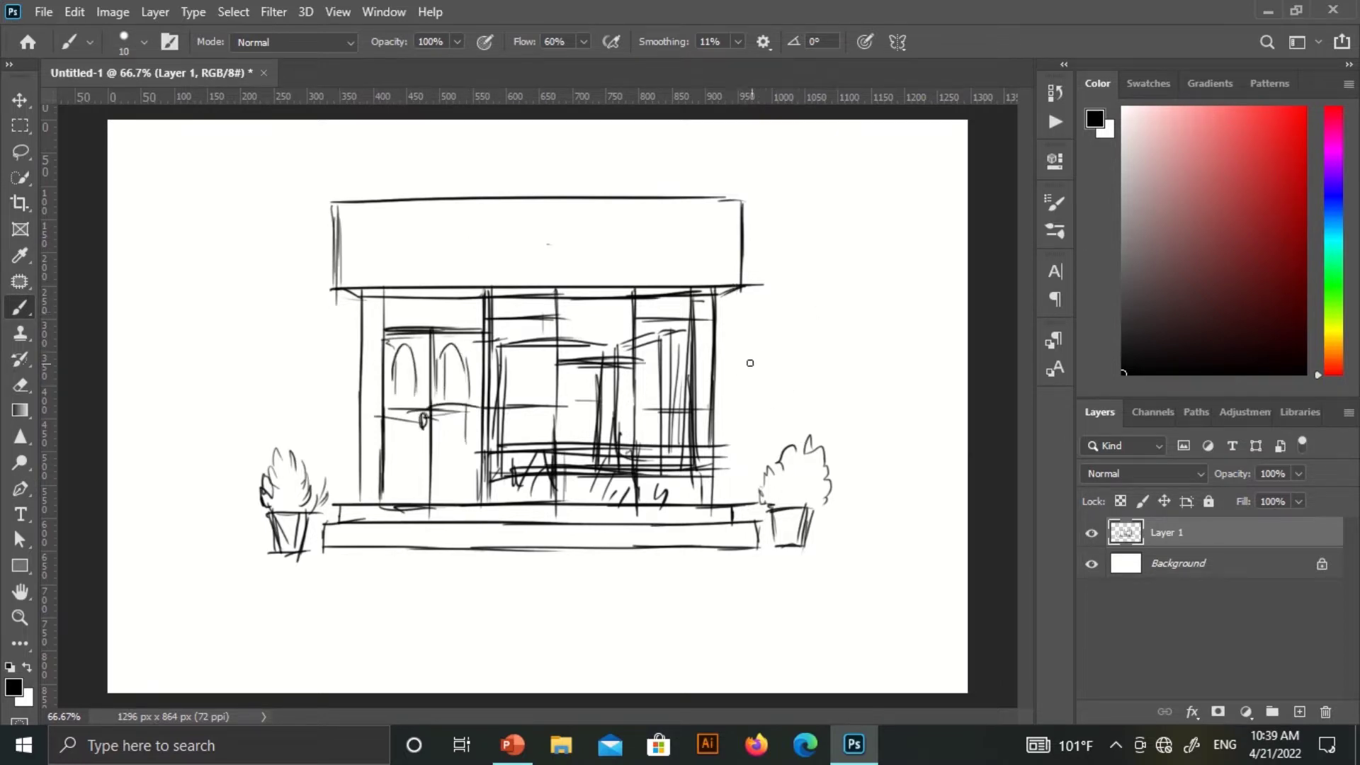
Add Layer 2 over the faded sketch and ink the sign board outline
left_click_drag(1239, 565, 1236, 501)
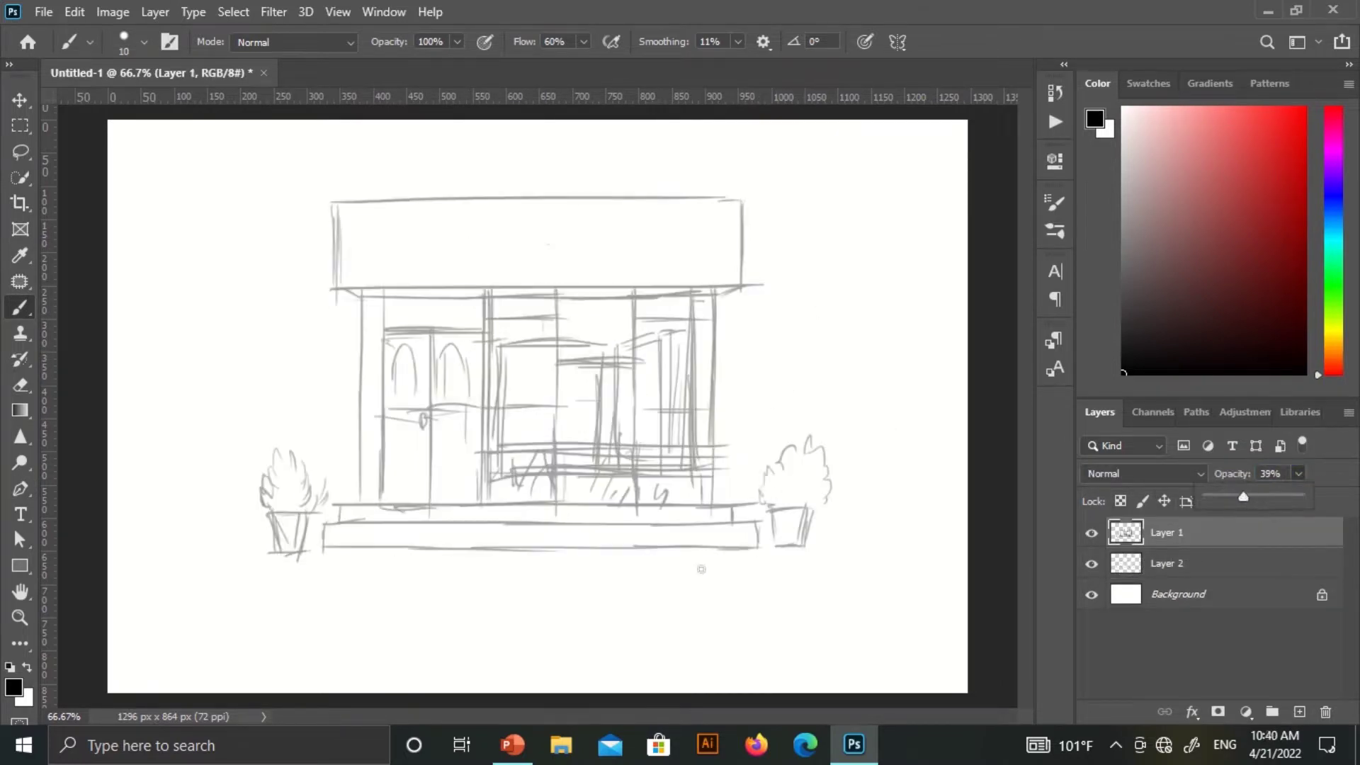
left_click(1167, 563)
left_click_drag(335, 204, 337, 281)
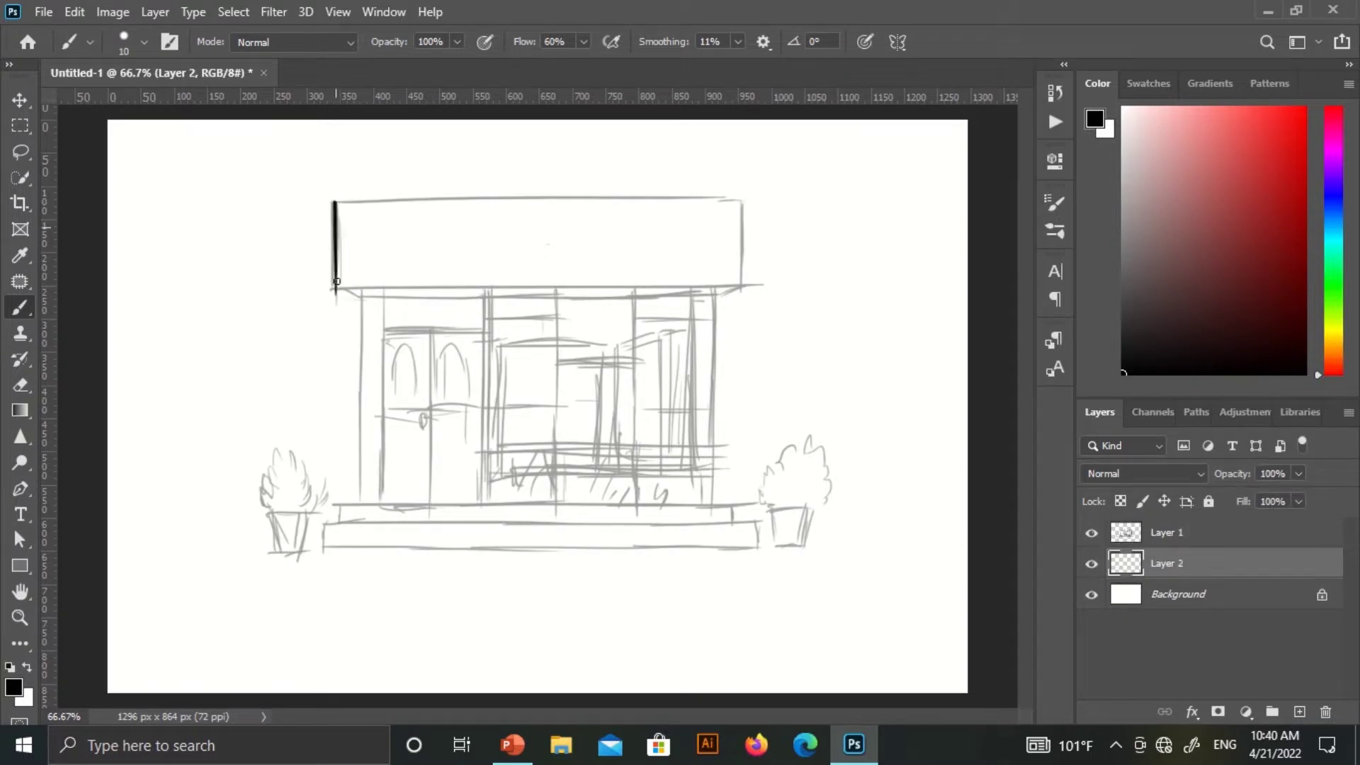
mouse_move(333, 203)
left_mouse_down()
mouse_move(716, 200)
mouse_move(744, 300)
left_mouse_up()
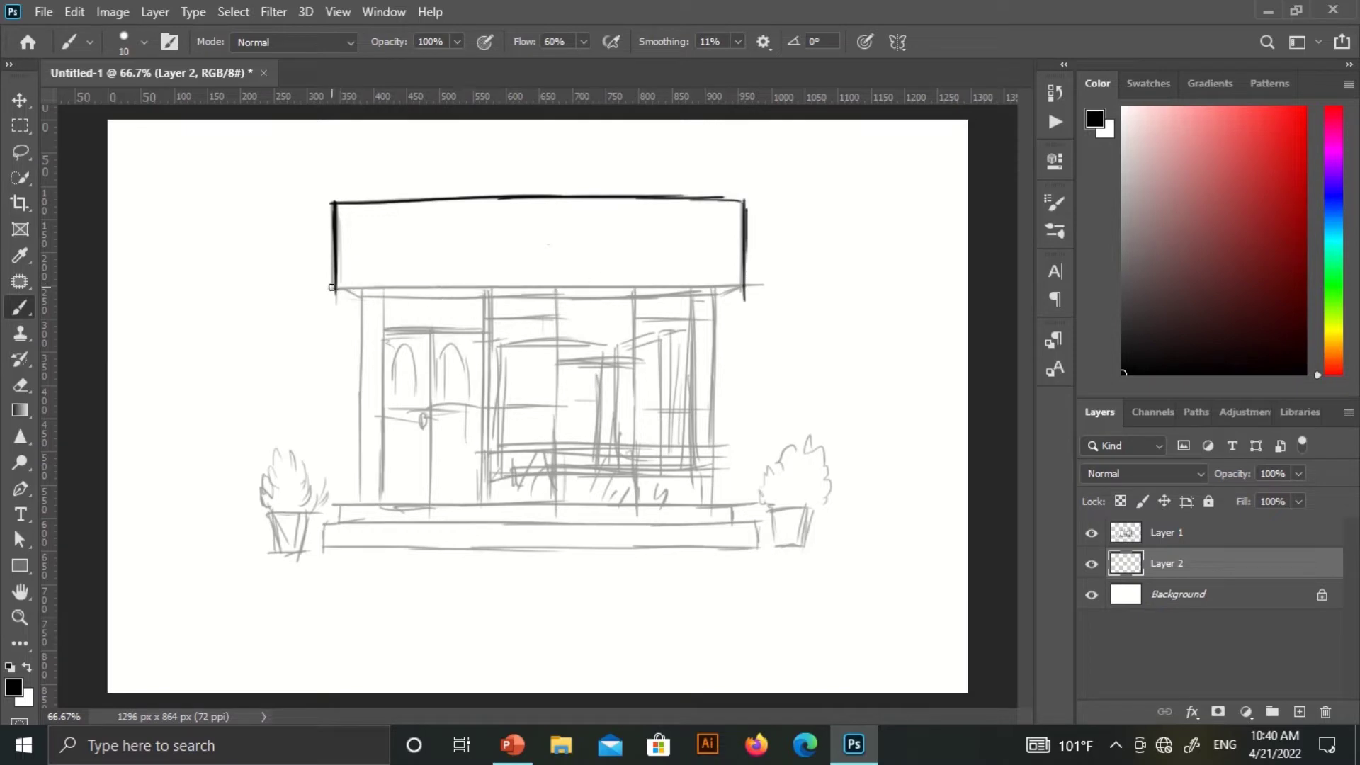
left_click_drag(333, 286, 710, 284)
left_click_drag(553, 284, 759, 281)
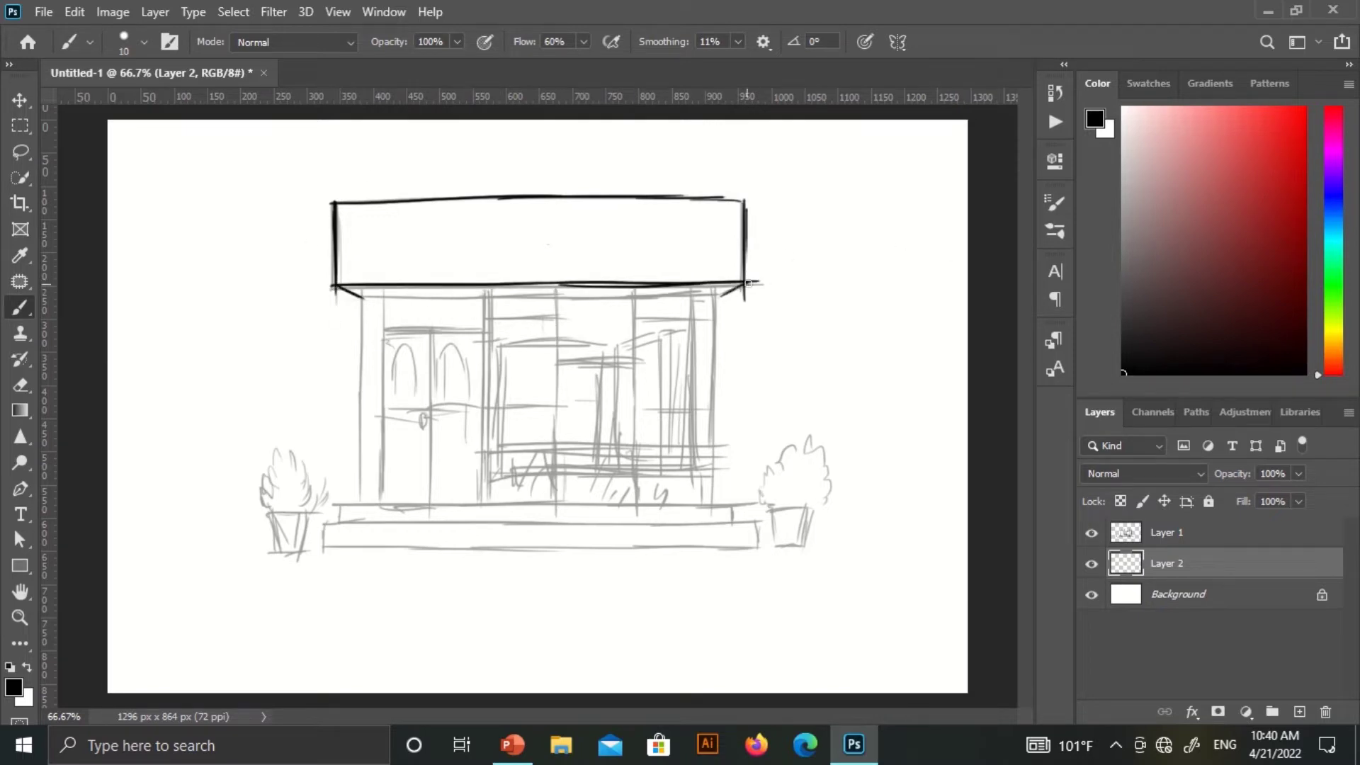
left_click_drag(355, 299, 735, 294)
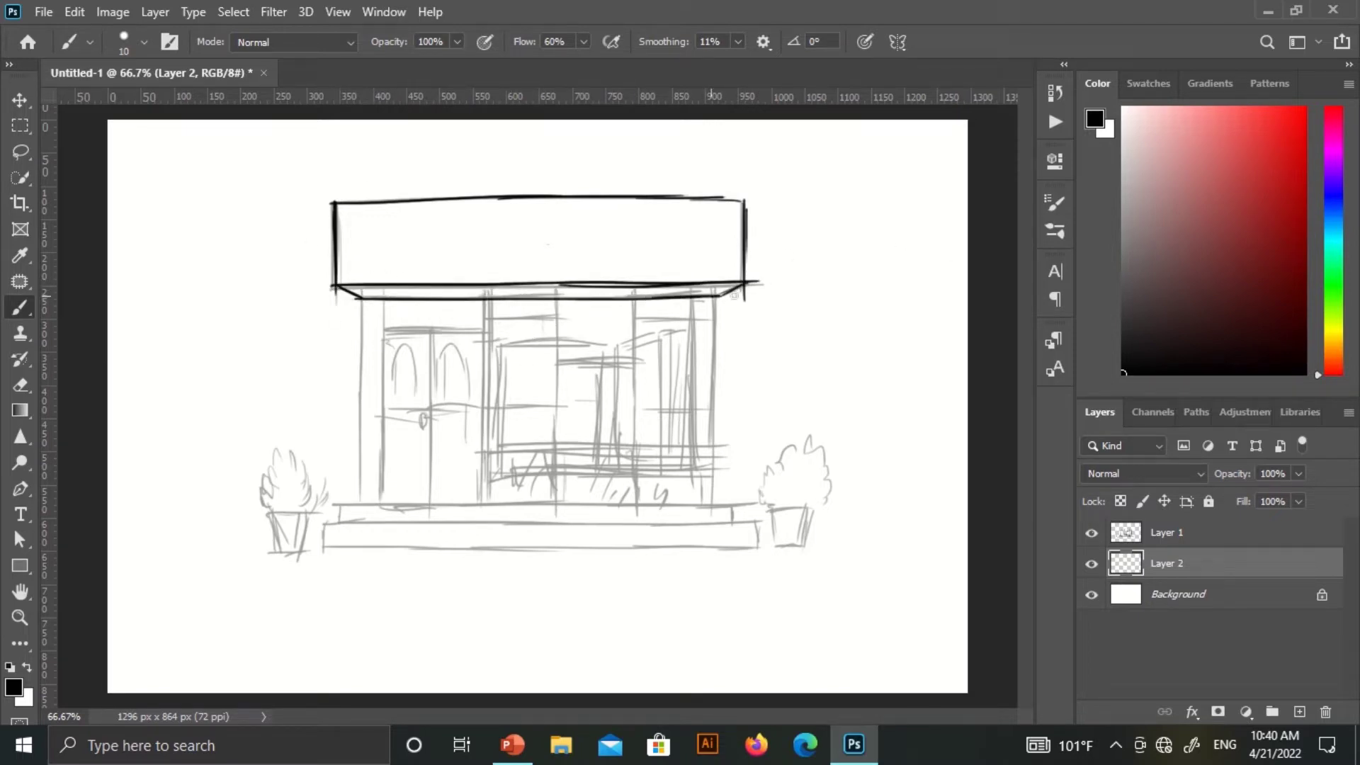
Ink the left wall, the right pillar edges and the bar across the window
left_click_drag(362, 300, 361, 507)
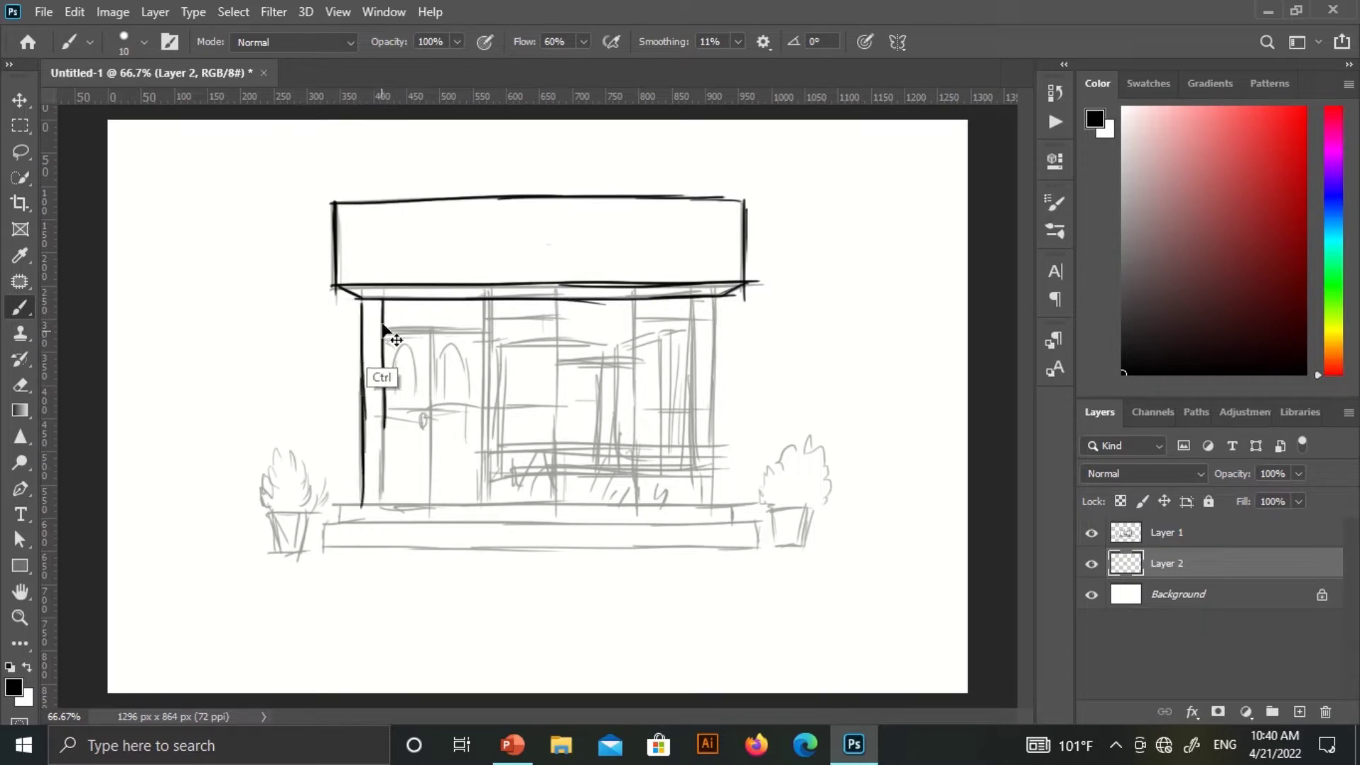
left_click_drag(381, 301, 379, 506)
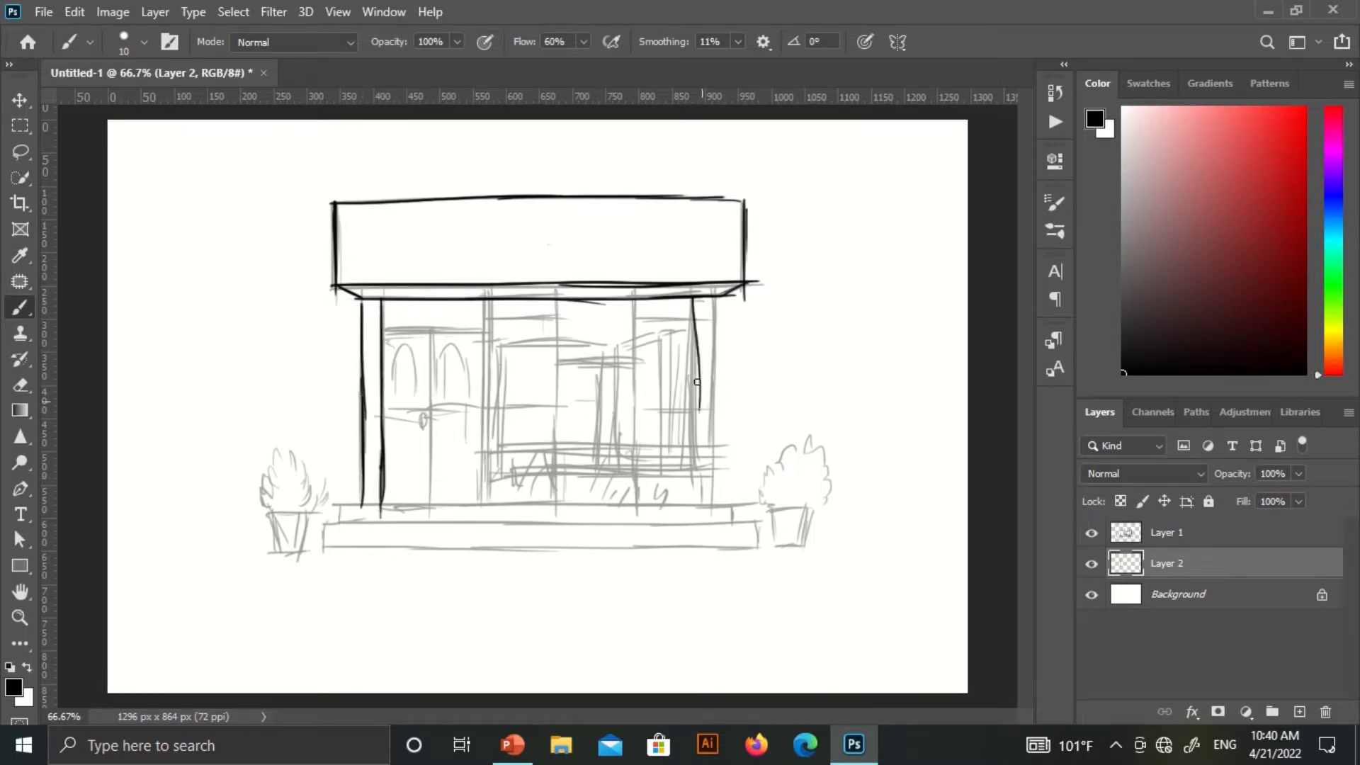
left_click_drag(694, 299, 694, 472)
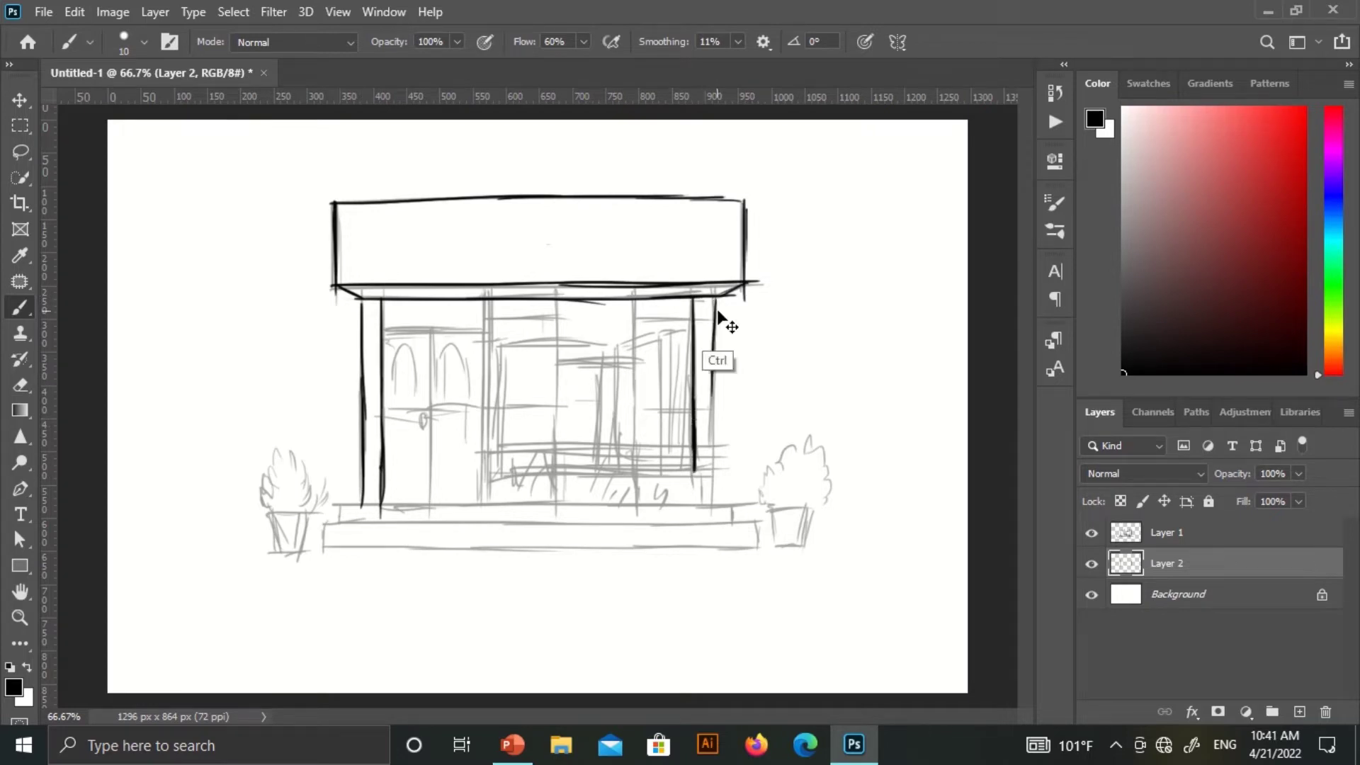
left_click_drag(715, 298, 715, 471)
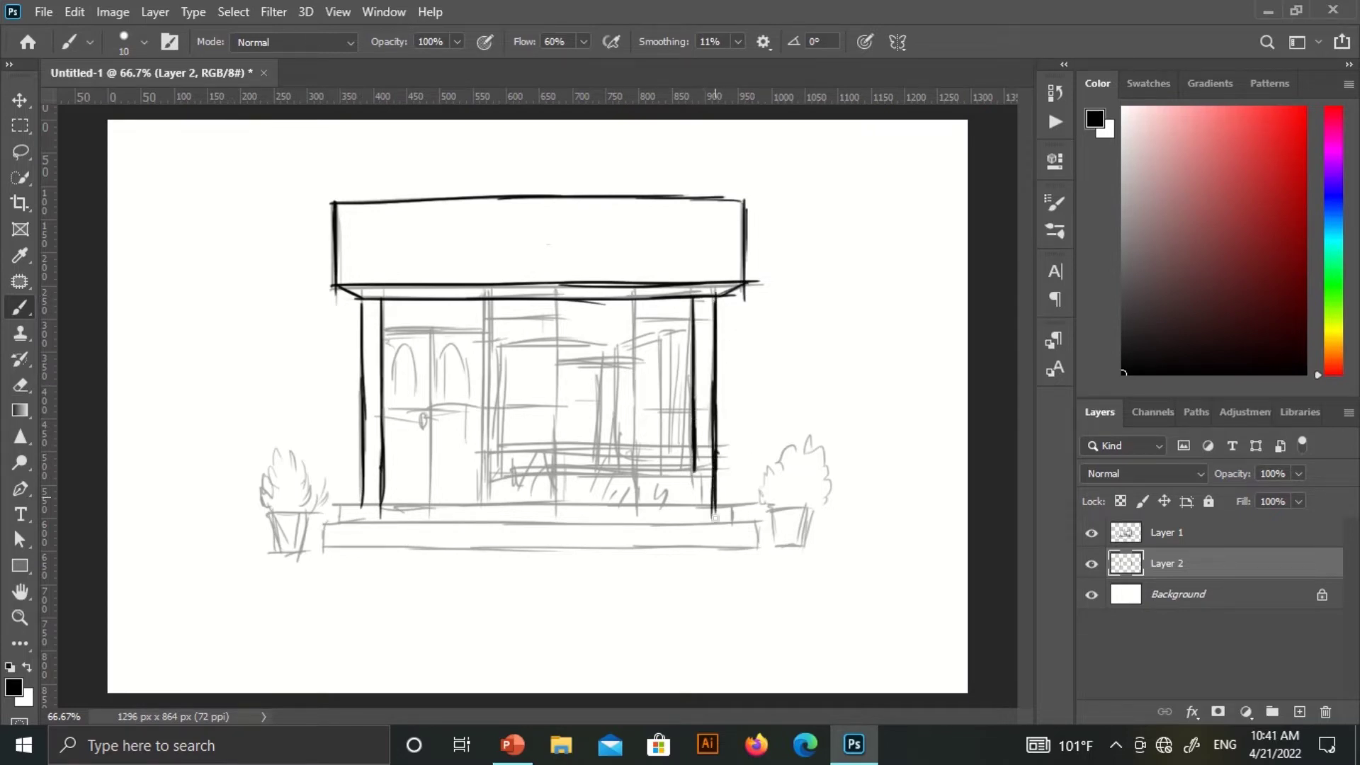
left_click_drag(486, 444, 677, 448)
left_click_drag(562, 446, 692, 447)
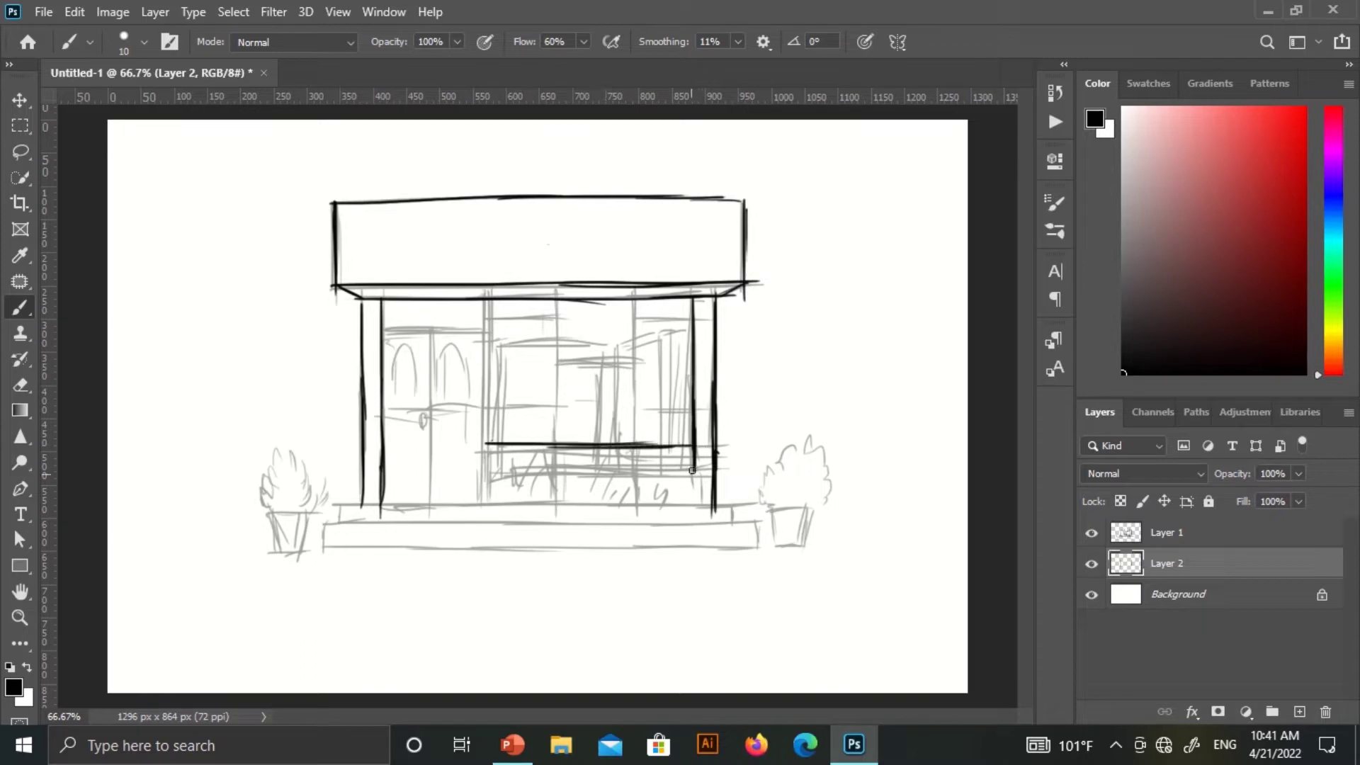
Ink both step outlines and a vertical window frame line
left_click_drag(339, 507, 730, 505)
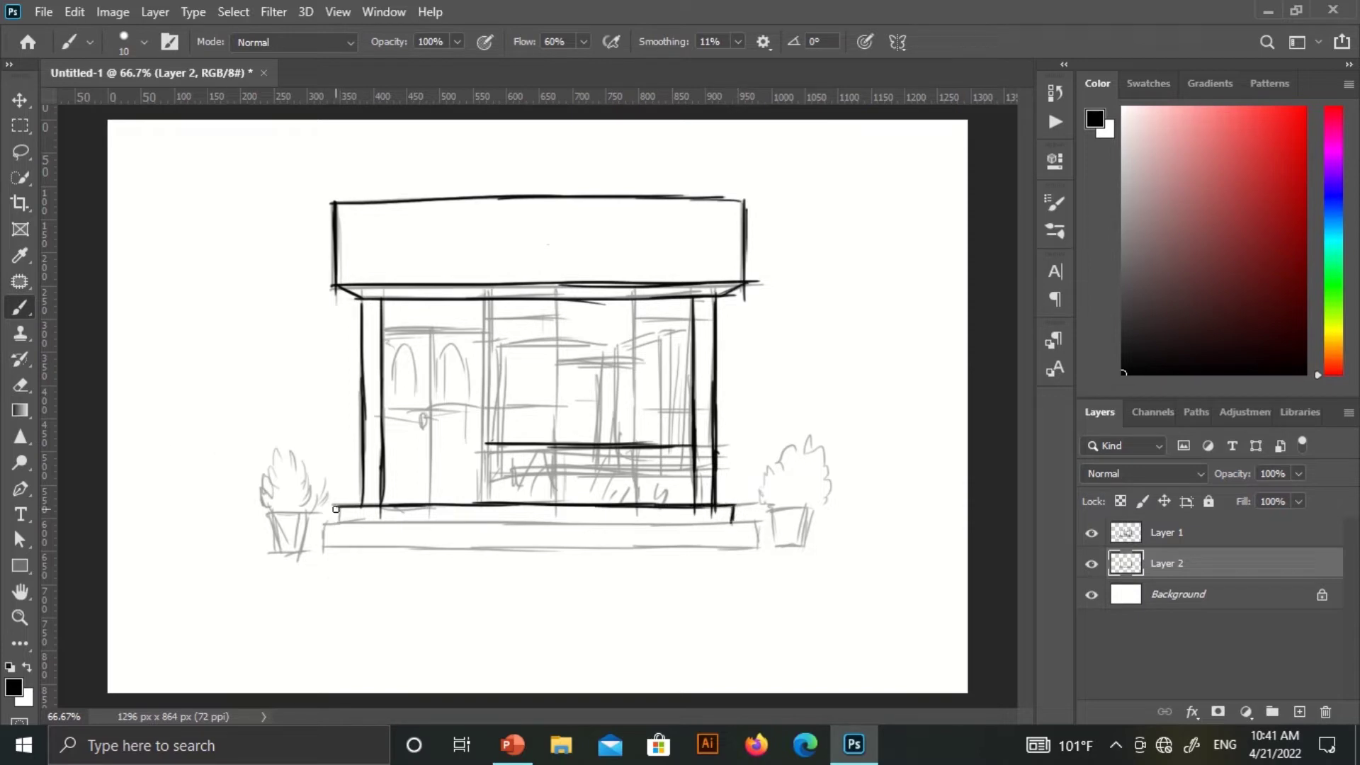
left_click_drag(382, 527, 761, 521)
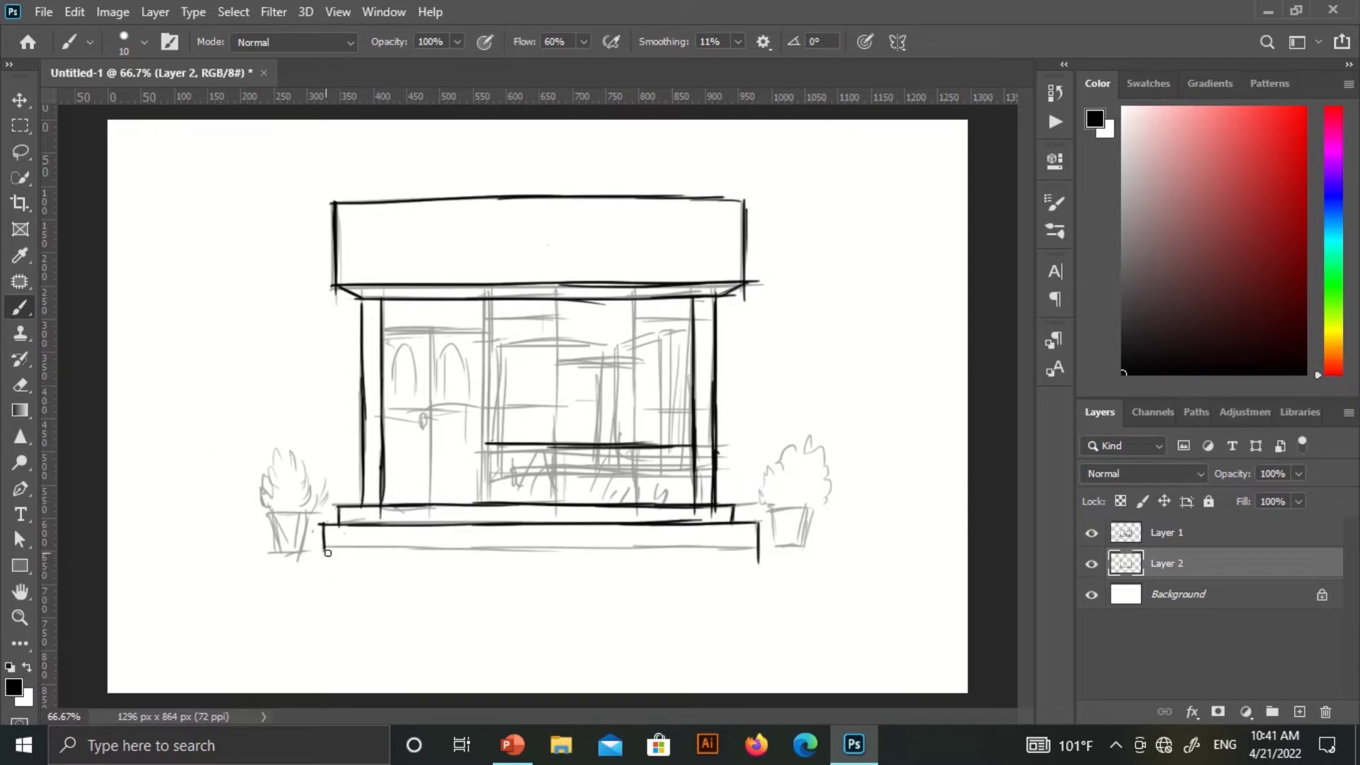
left_click_drag(327, 553, 704, 549)
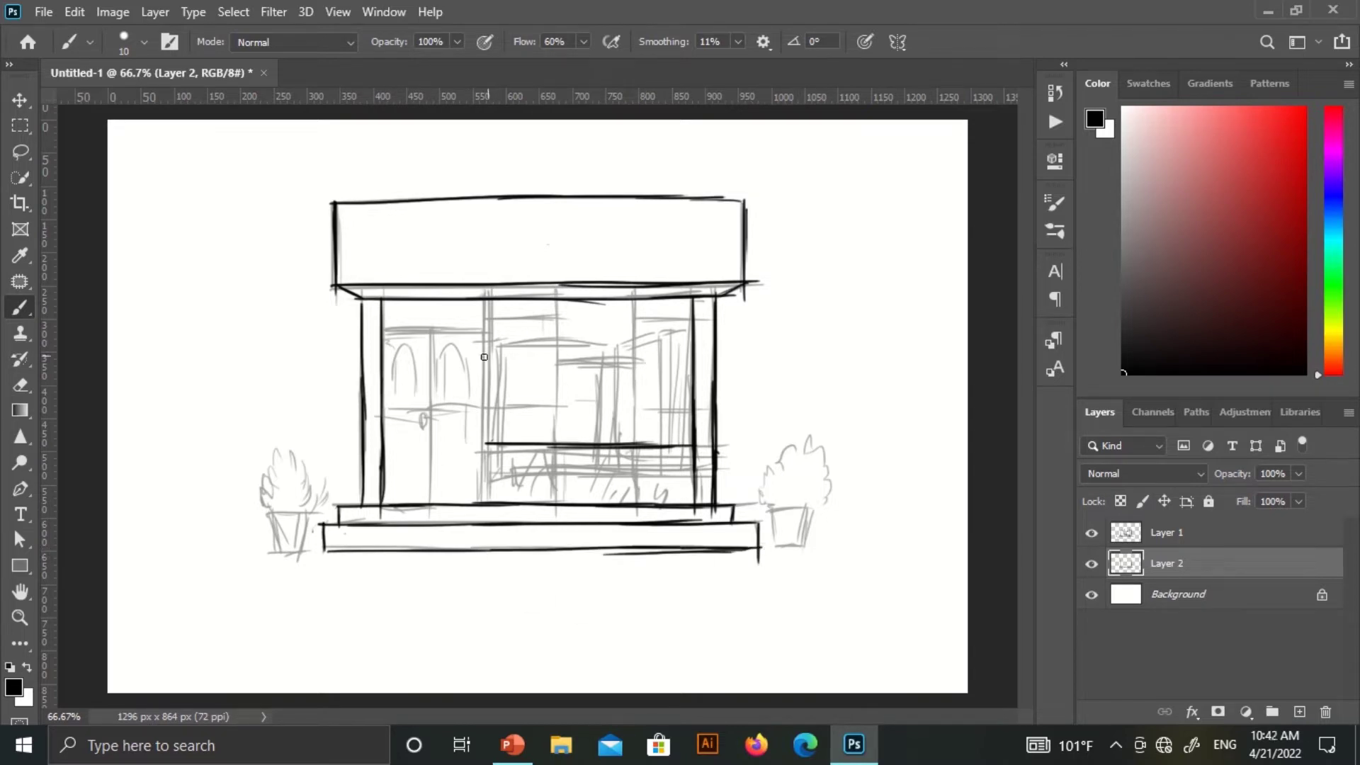
left_click_drag(494, 298, 493, 394)
Ink the display window's vertical frame lines down to the step
left_click(493, 388, "ctrl")
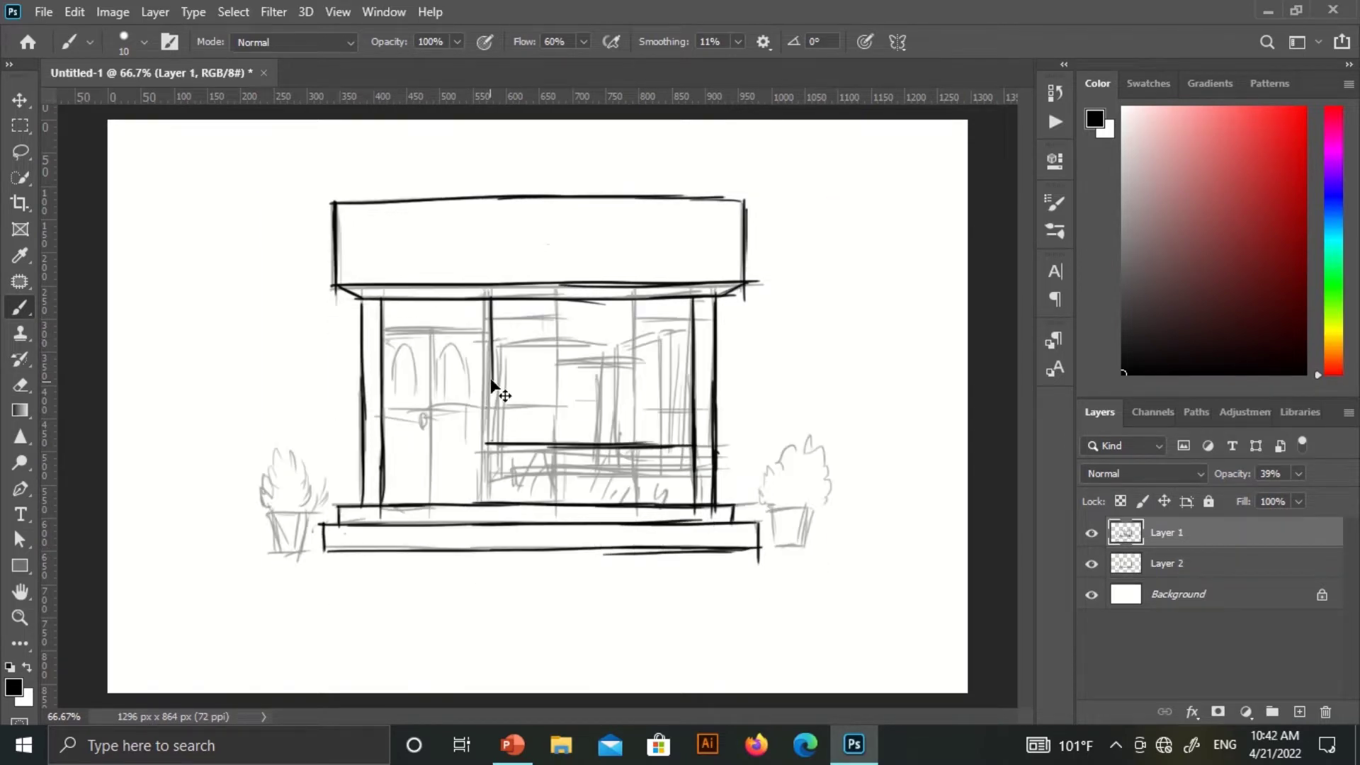
left_click_drag(491, 299, 489, 422)
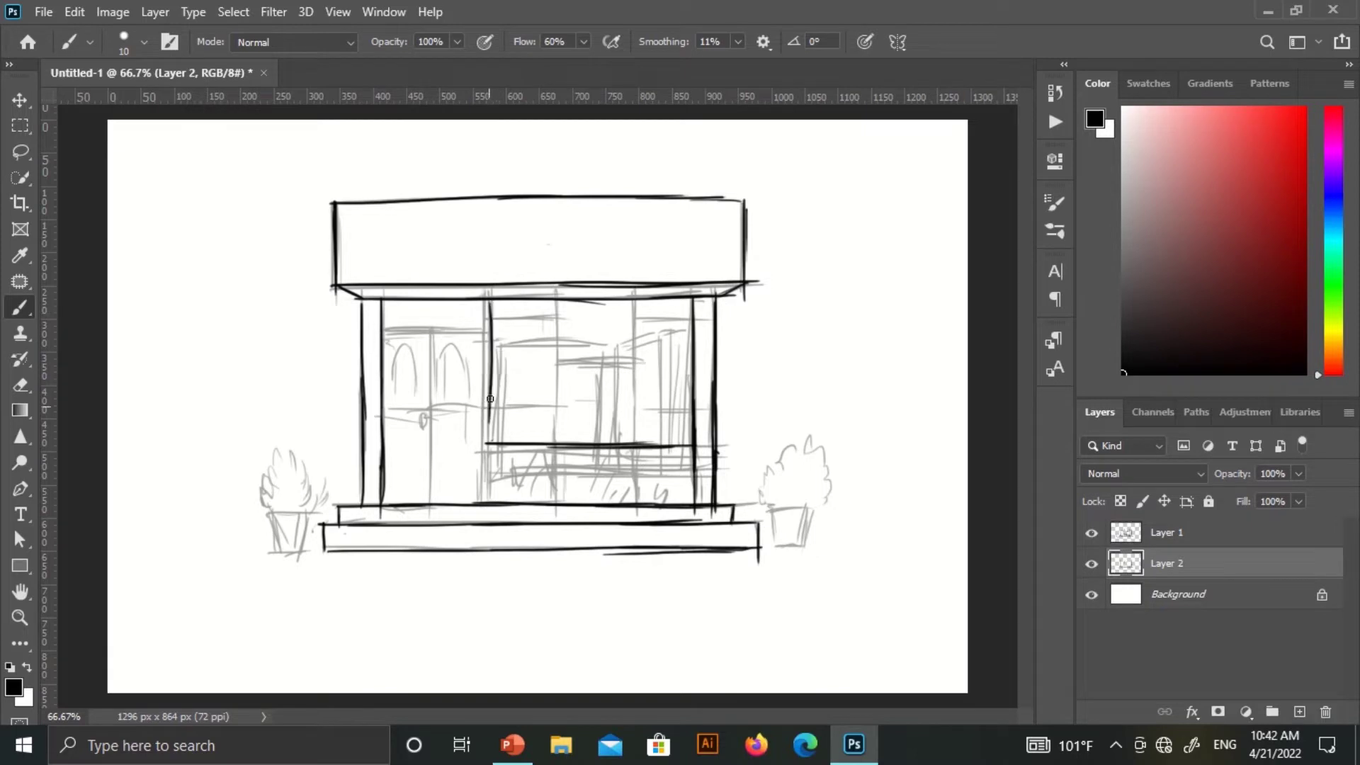
key("ctrl+z")
left_click_drag(491, 300, 493, 446)
left_click_drag(488, 316, 487, 453)
left_click_drag(488, 399, 487, 504)
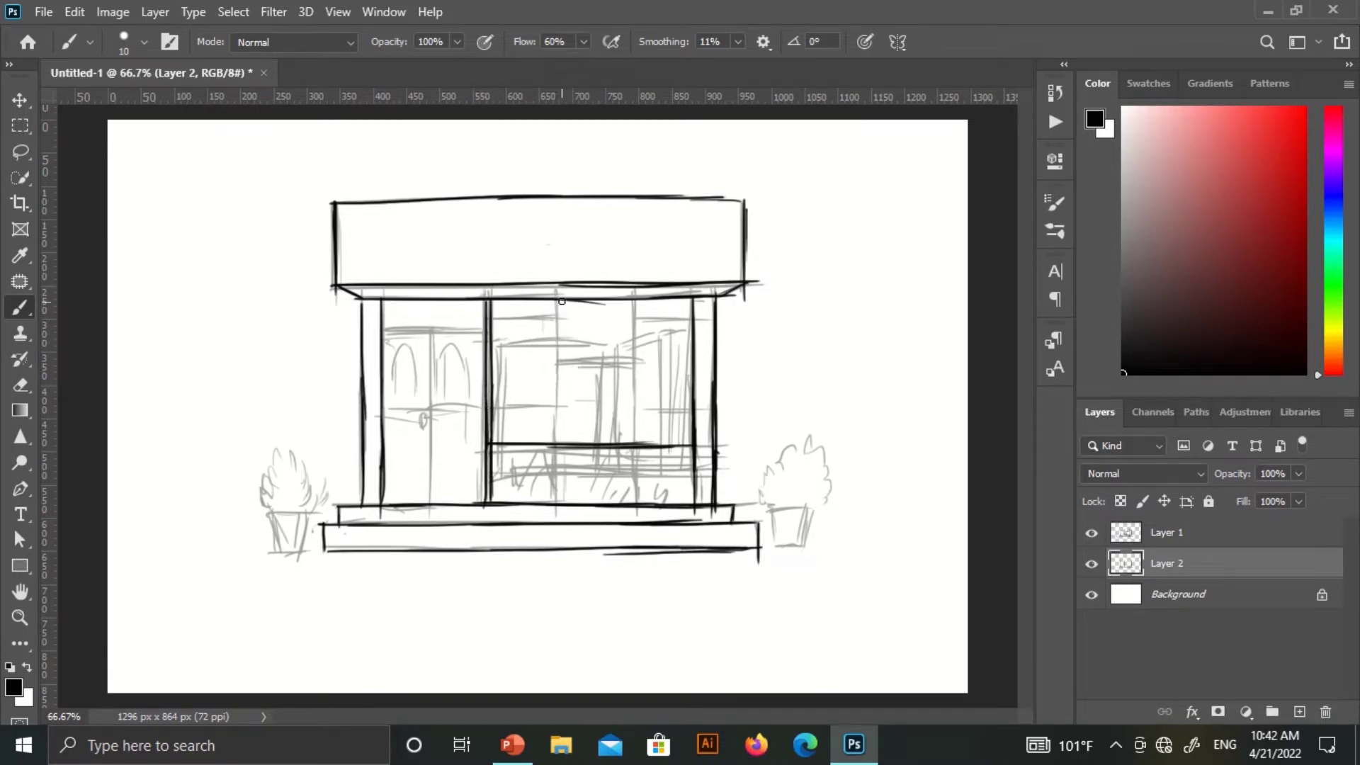
left_click_drag(559, 300, 558, 441)
left_click_drag(633, 298, 636, 442)
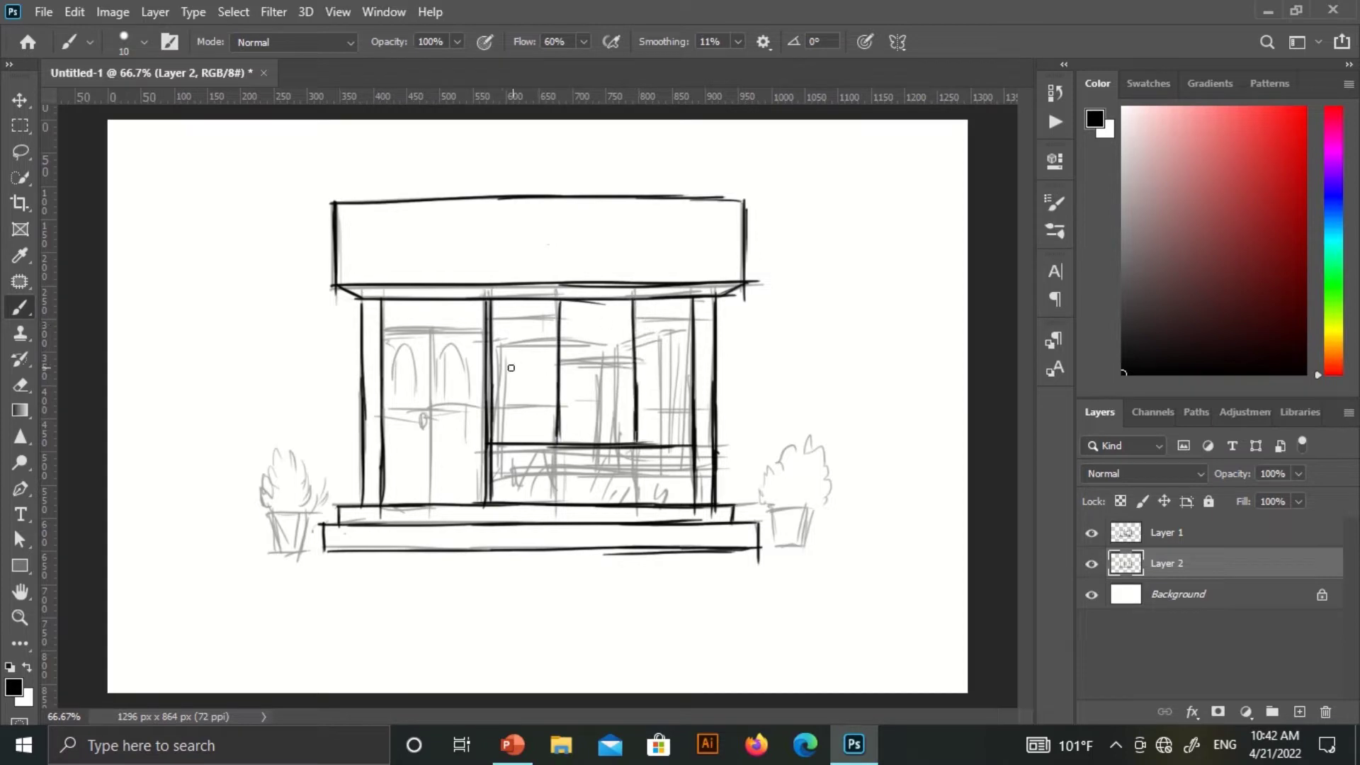
key("ctrl+z")
key("ctrl+z")
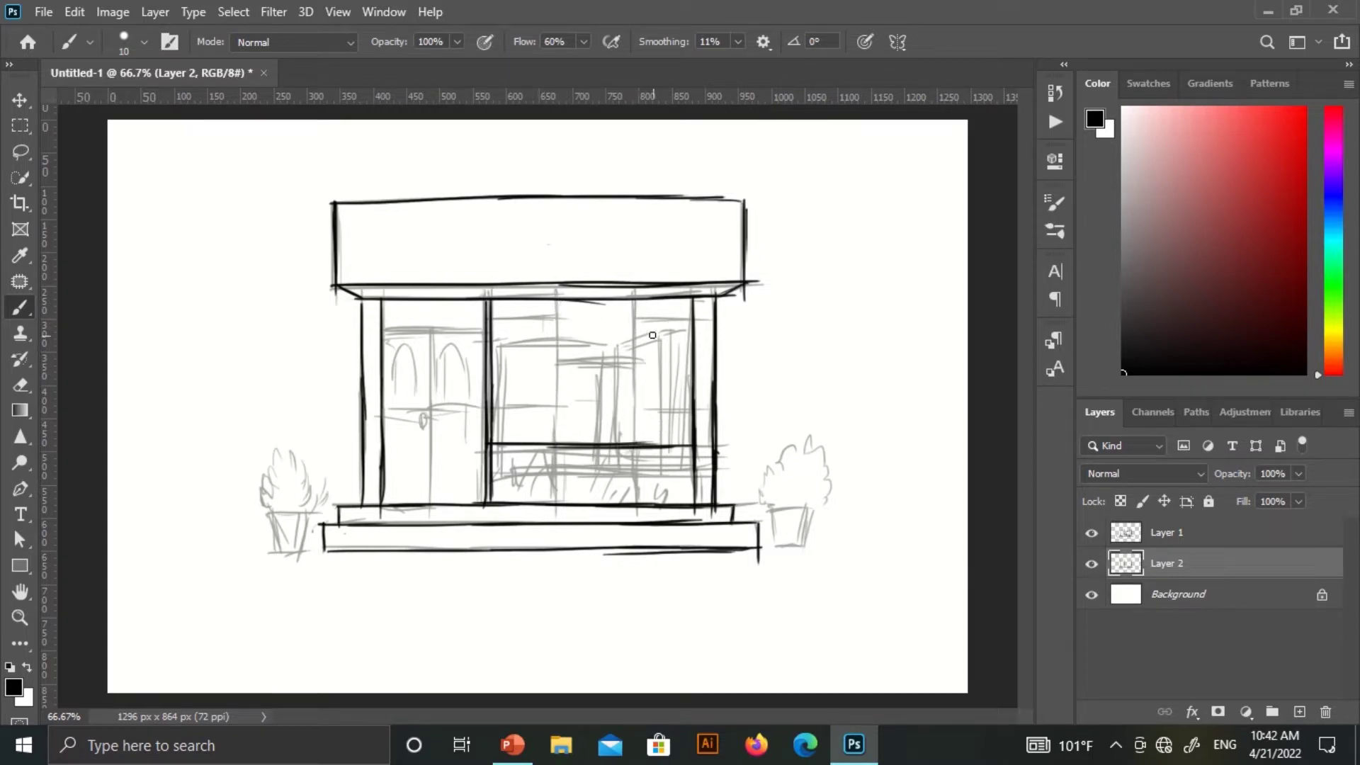
Ink the open side window's top and vertical edges
mouse_move(641, 321)
left_mouse_down()
mouse_move(692, 319)
mouse_move(650, 445)
left_mouse_up()
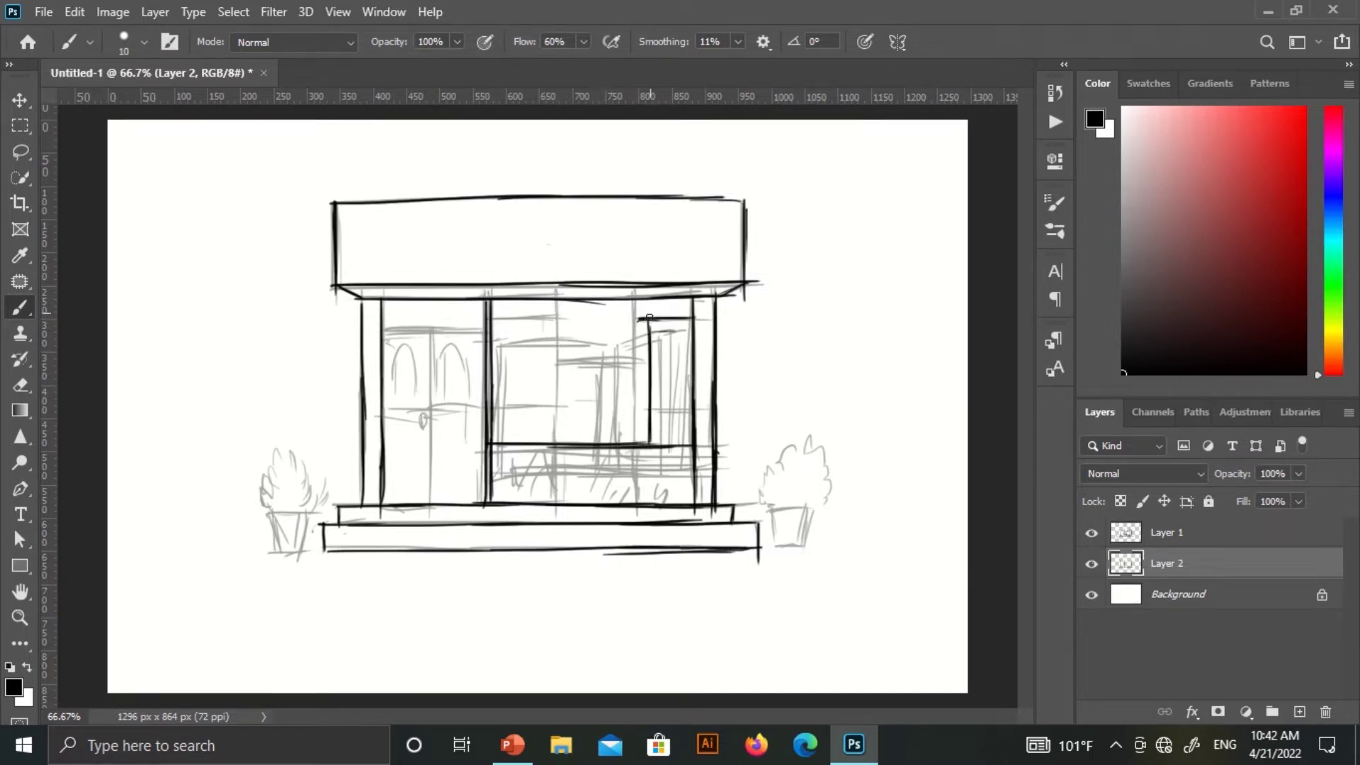
left_click_drag(641, 323, 615, 345)
key("ctrl+z")
left_click_drag(615, 345, 602, 439)
key("ctrl+z")
left_click_drag(618, 347, 620, 442)
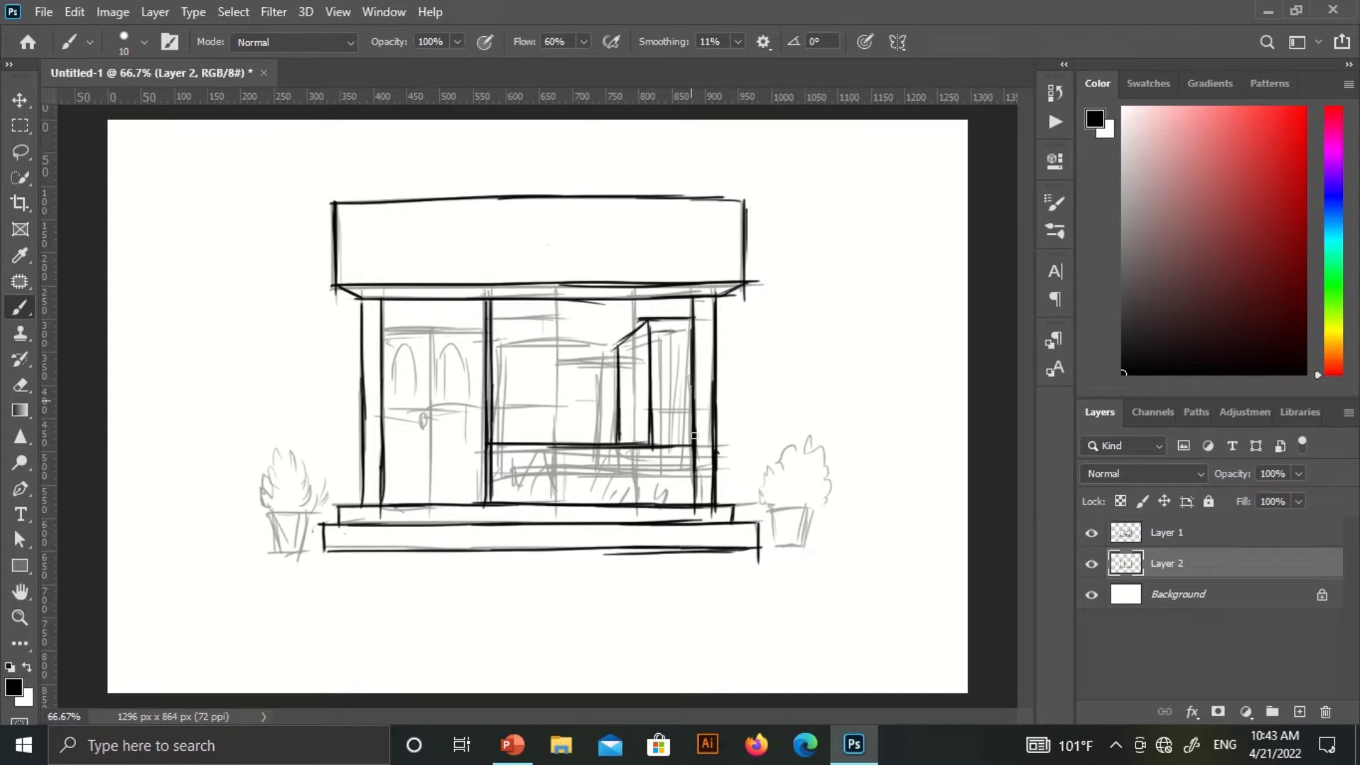
Ink the bookshelf frame's top edge and side lines
mouse_move(602, 348)
left_mouse_down()
mouse_move(500, 346)
mouse_move(499, 432)
left_mouse_up()
key("ctrl+z")
left_click_drag(499, 346, 498, 446)
mouse_move(602, 348)
left_mouse_down()
mouse_move(603, 450)
mouse_move(556, 504)
left_mouse_up()
left_click(1092, 532)
key("ctrl+z")
Add two vertical shelf lines, a line across the lower storefront, and the door frame's top edge
left_click_drag(557, 447, 557, 506)
left_click_drag(645, 446, 636, 508)
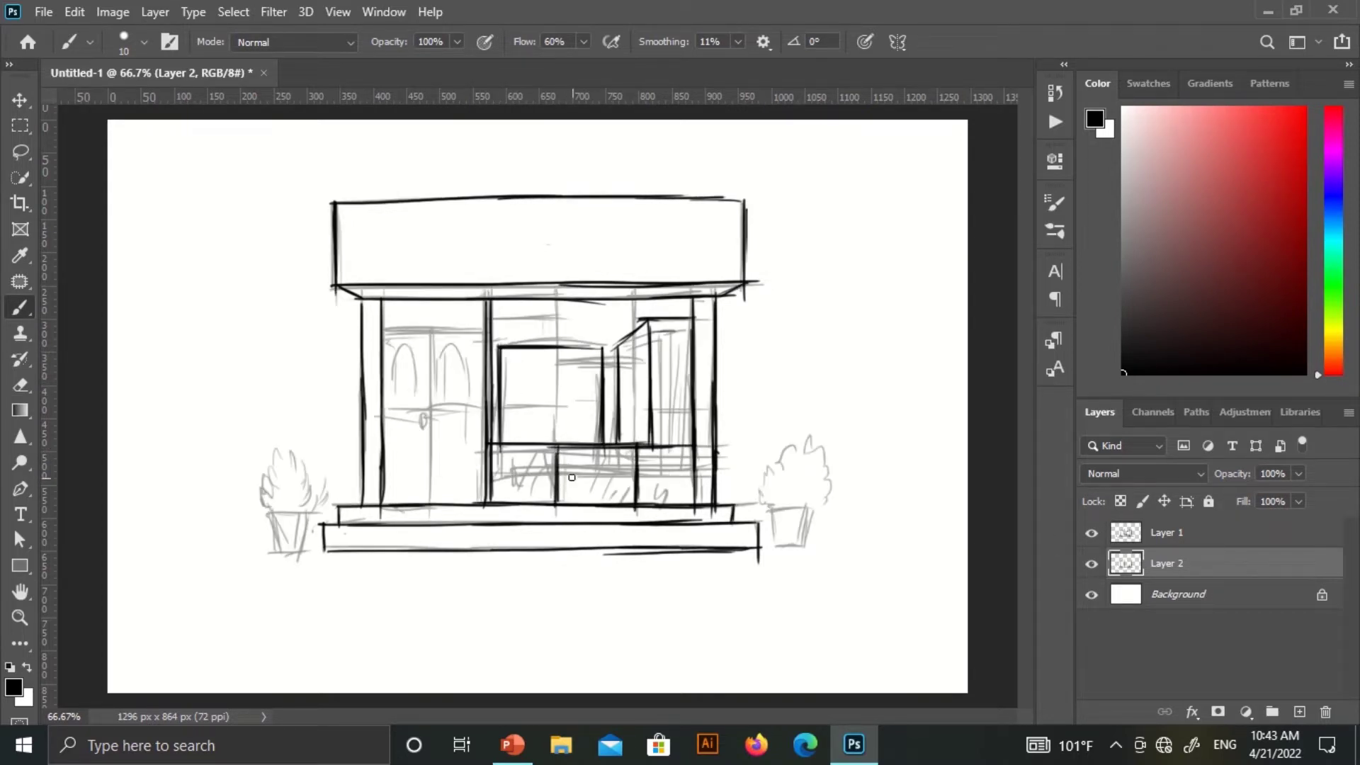
left_click_drag(572, 477, 730, 479)
key("ctrl+z")
left_click_drag(638, 479, 696, 478)
left_click_drag(575, 479, 491, 481)
mouse_move(384, 334)
left_mouse_down()
mouse_move(487, 332)
mouse_move(433, 503)
left_mouse_up()
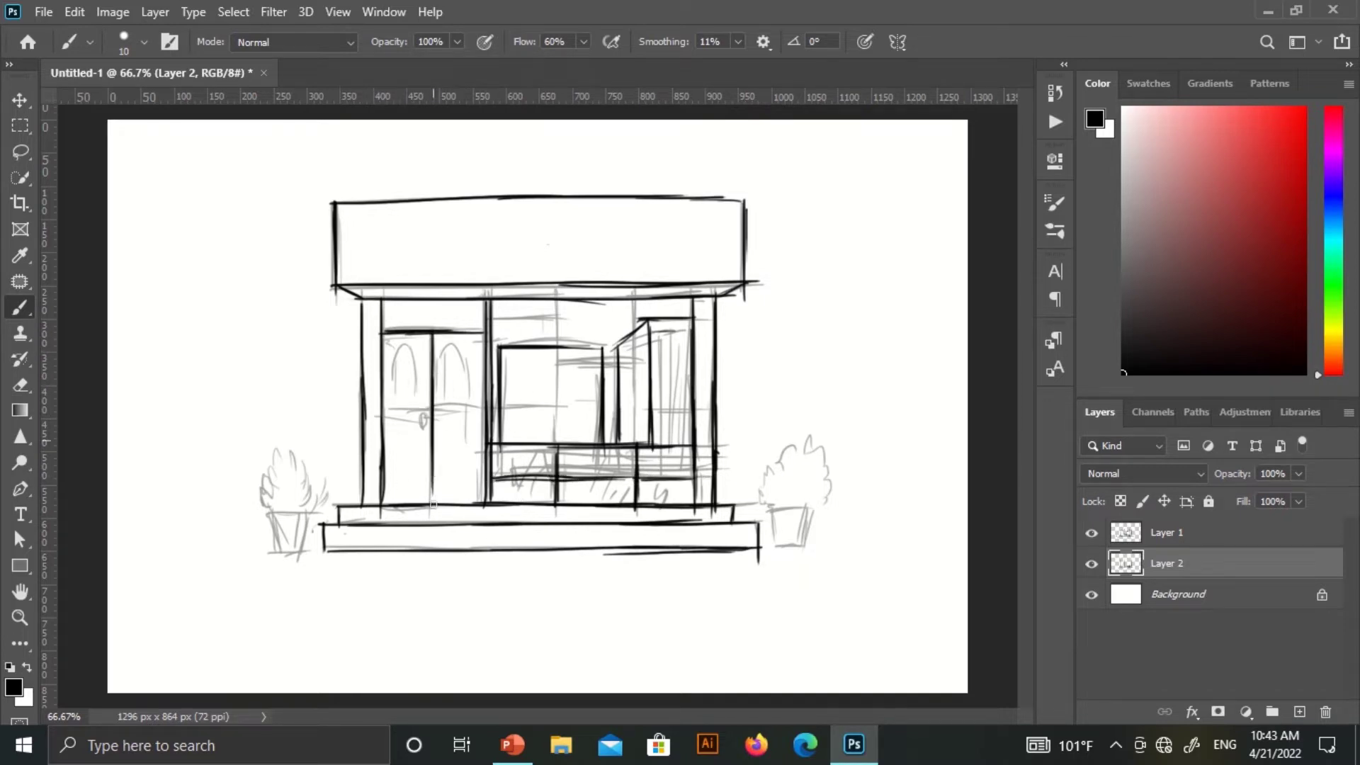
left_click(1090, 530)
left_click(1092, 533)
Ink the two horizontal shelf lines in the central window
left_click_drag(502, 389, 602, 388)
left_click_drag(510, 429, 603, 429)
key("z")
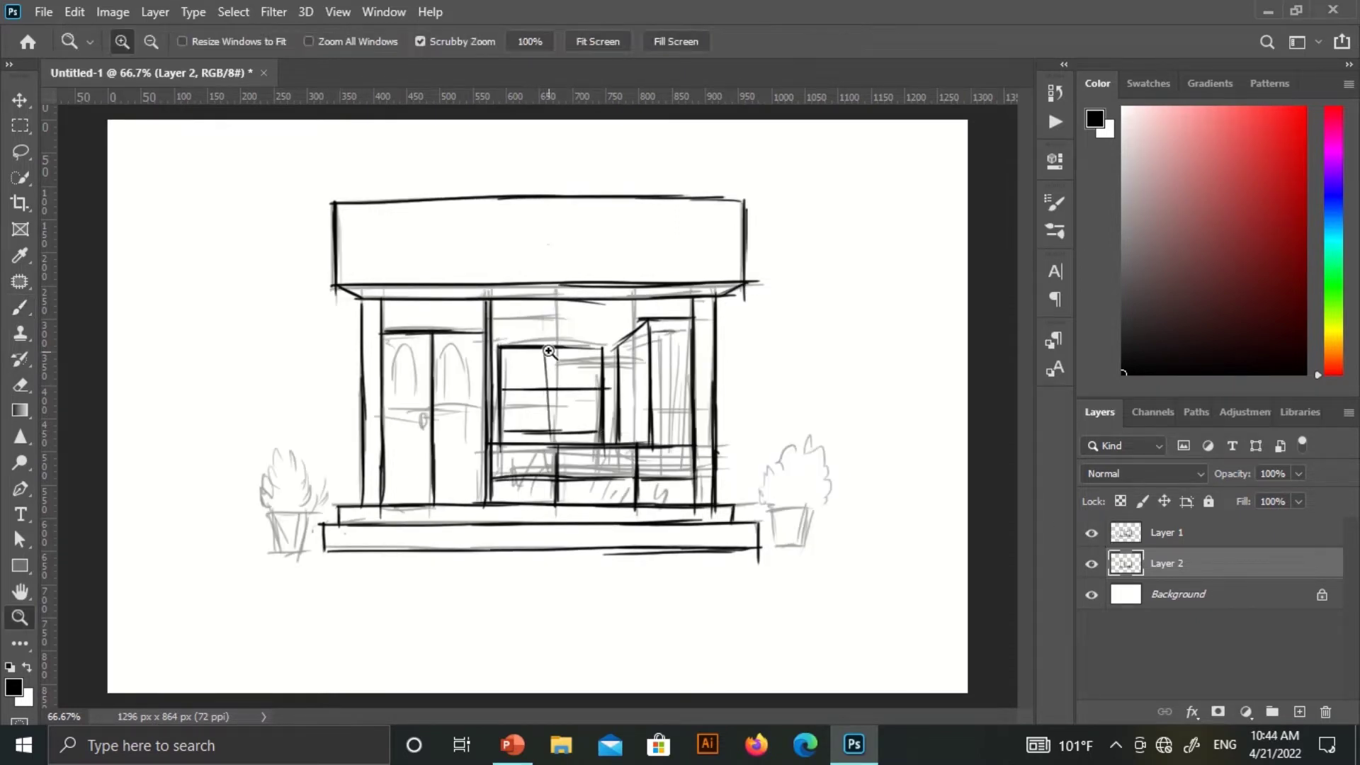
left_click(548, 349)
Ink the shelf dividers and diagonal pane lines of the open window
left_click_drag(548, 349, 547, 489)
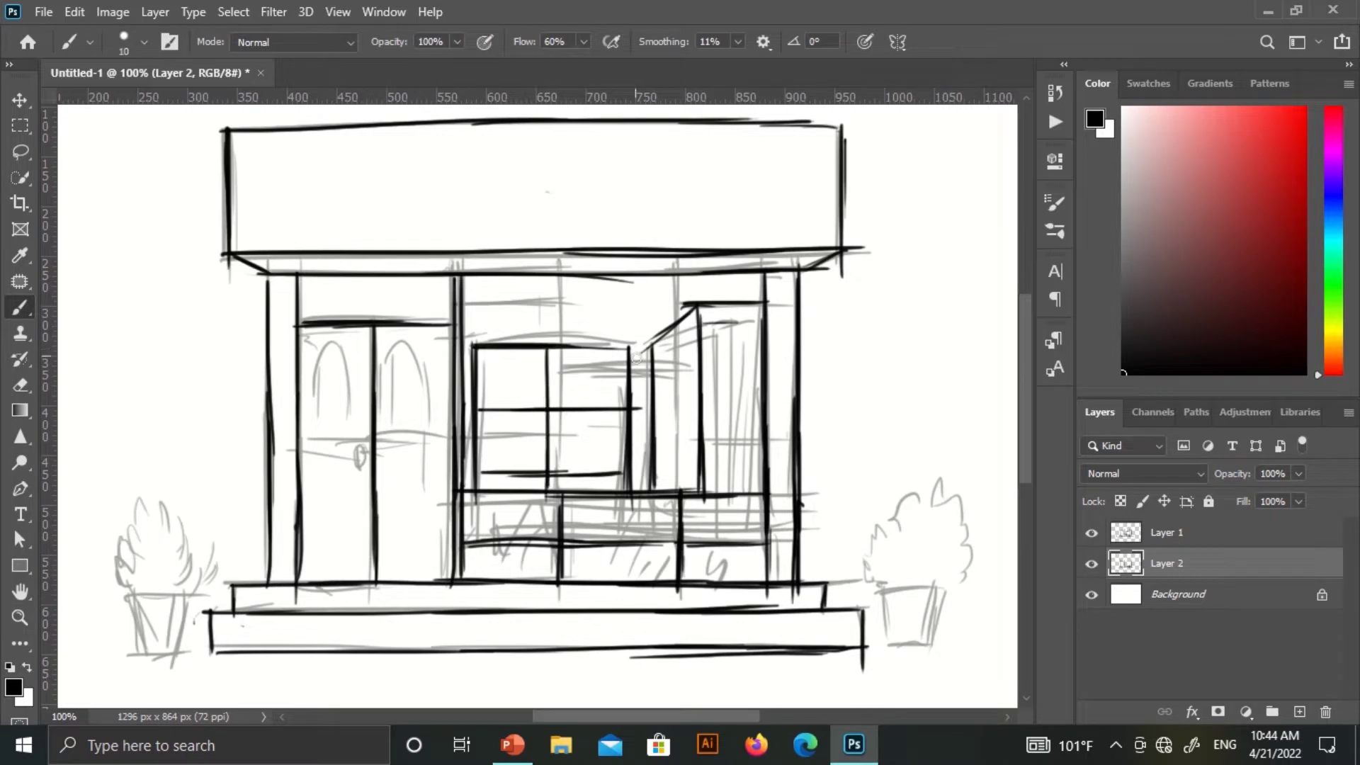
left_click_drag(674, 328, 673, 490)
left_click_drag(698, 367, 650, 402)
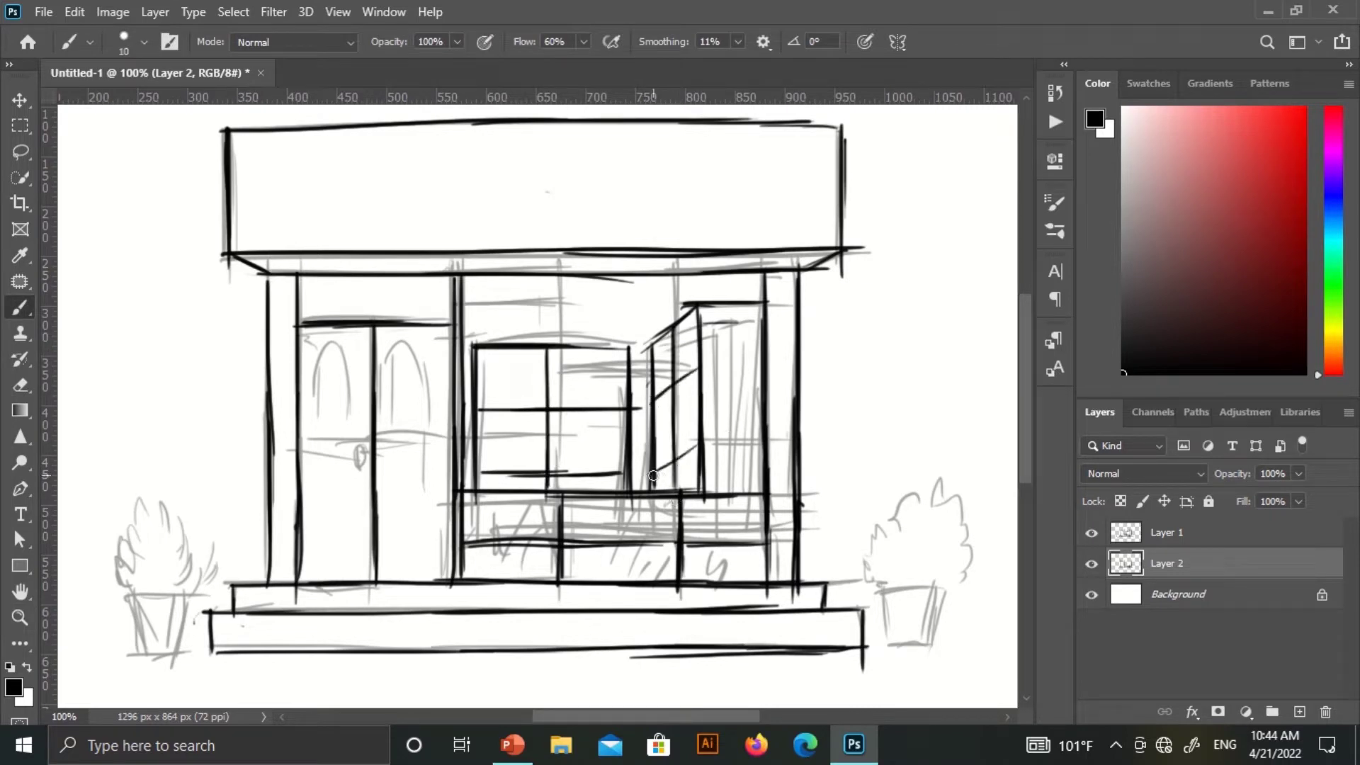
left_click_drag(654, 473, 698, 449)
left_click(1092, 533)
left_click(1091, 533)
mouse_move(480, 363)
left_mouse_down()
mouse_move(488, 408)
mouse_move(504, 405)
left_mouse_up()
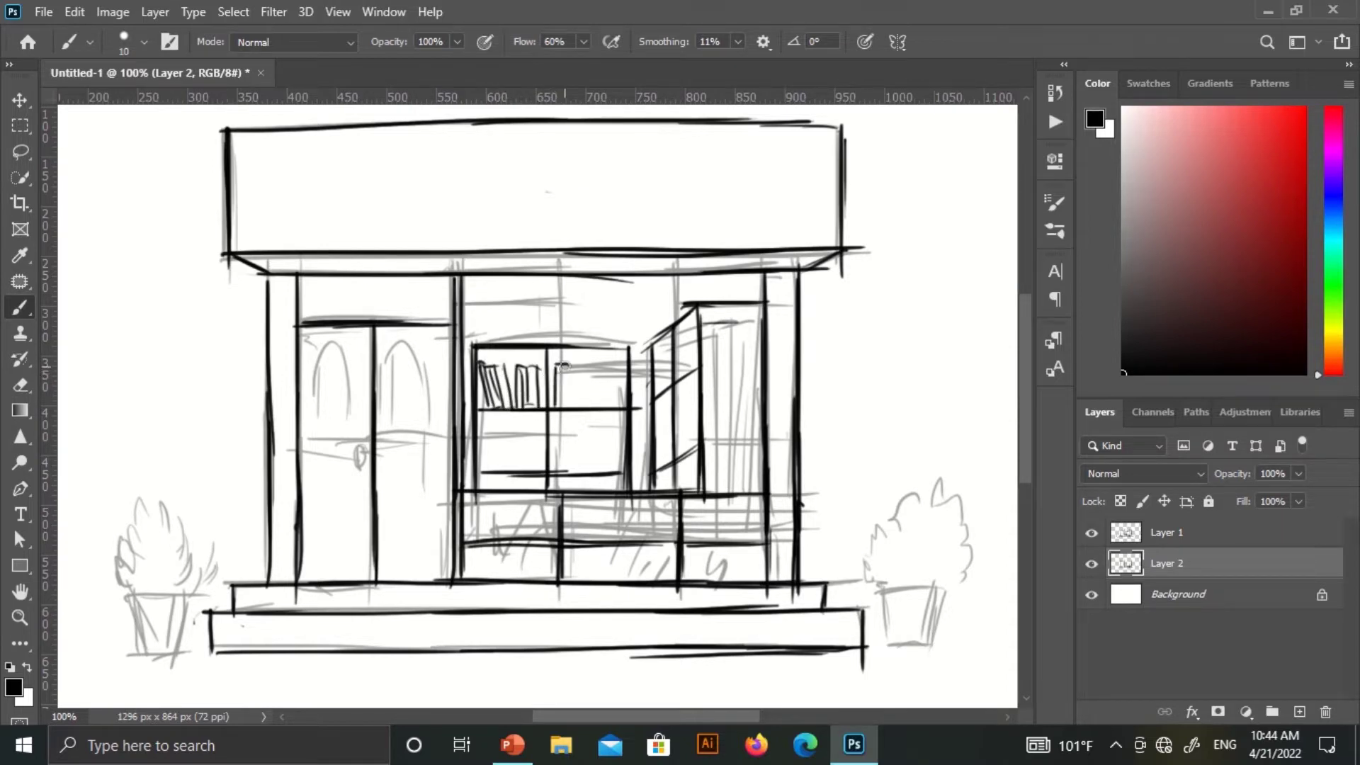
Draw upright and slanted books on the top shelf
left_click_drag(564, 366, 567, 408)
left_click_drag(575, 364, 586, 408)
left_click_drag(605, 370, 599, 416)
key("ctrl+minus")
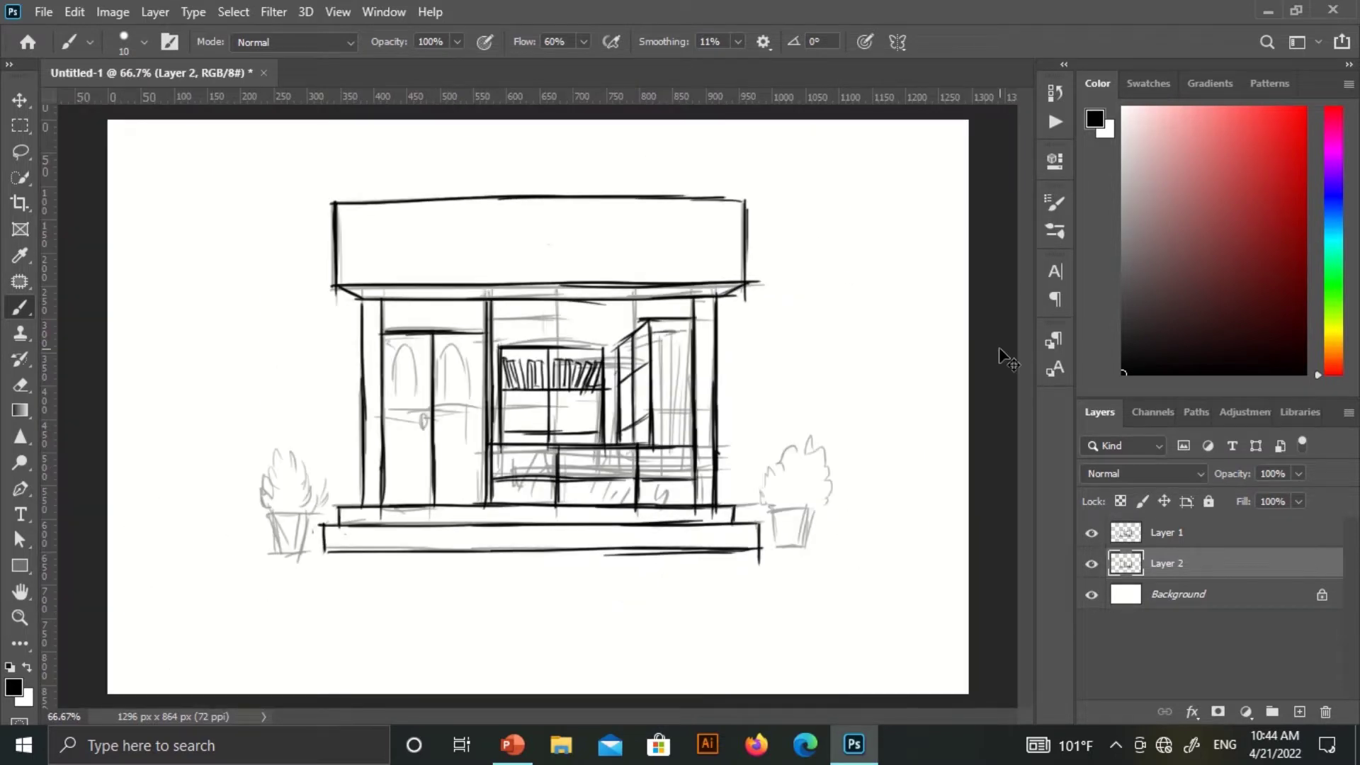
key("ctrl+plus")
key("ctrl+plus")
Draw a row of upright and slanted books on the lower shelf
left_click_drag(441, 372, 445, 479)
mouse_move(450, 372)
left_mouse_down()
mouse_move(459, 484)
mouse_move(505, 482)
left_mouse_up()
mouse_move(484, 392)
left_mouse_down()
mouse_move(514, 484)
mouse_move(536, 487)
left_mouse_up()
left_click_drag(530, 382, 570, 486)
key("ctrl+minus")
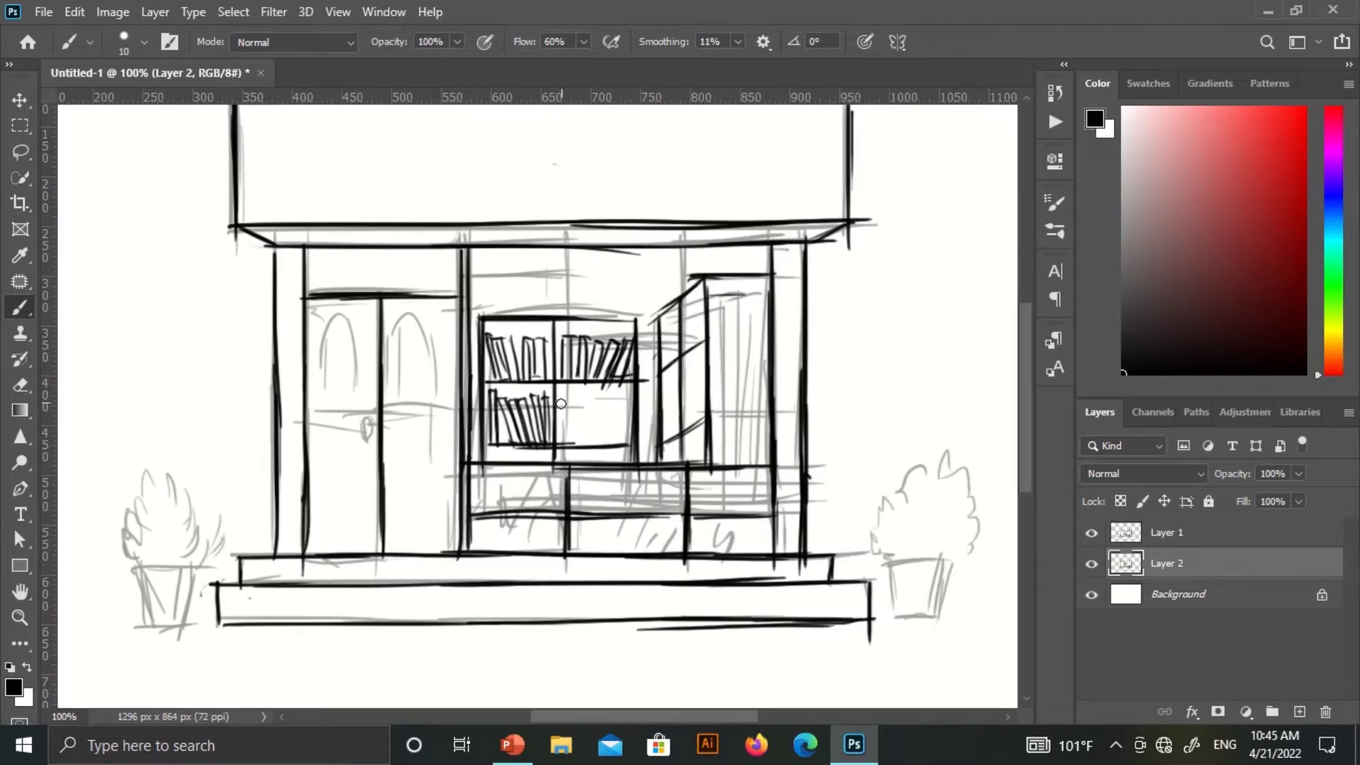
left_click_drag(559, 396, 572, 455)
key("ctrl+minus")
Ink the left planter pot with its rim and right side
left_click(1092, 534)
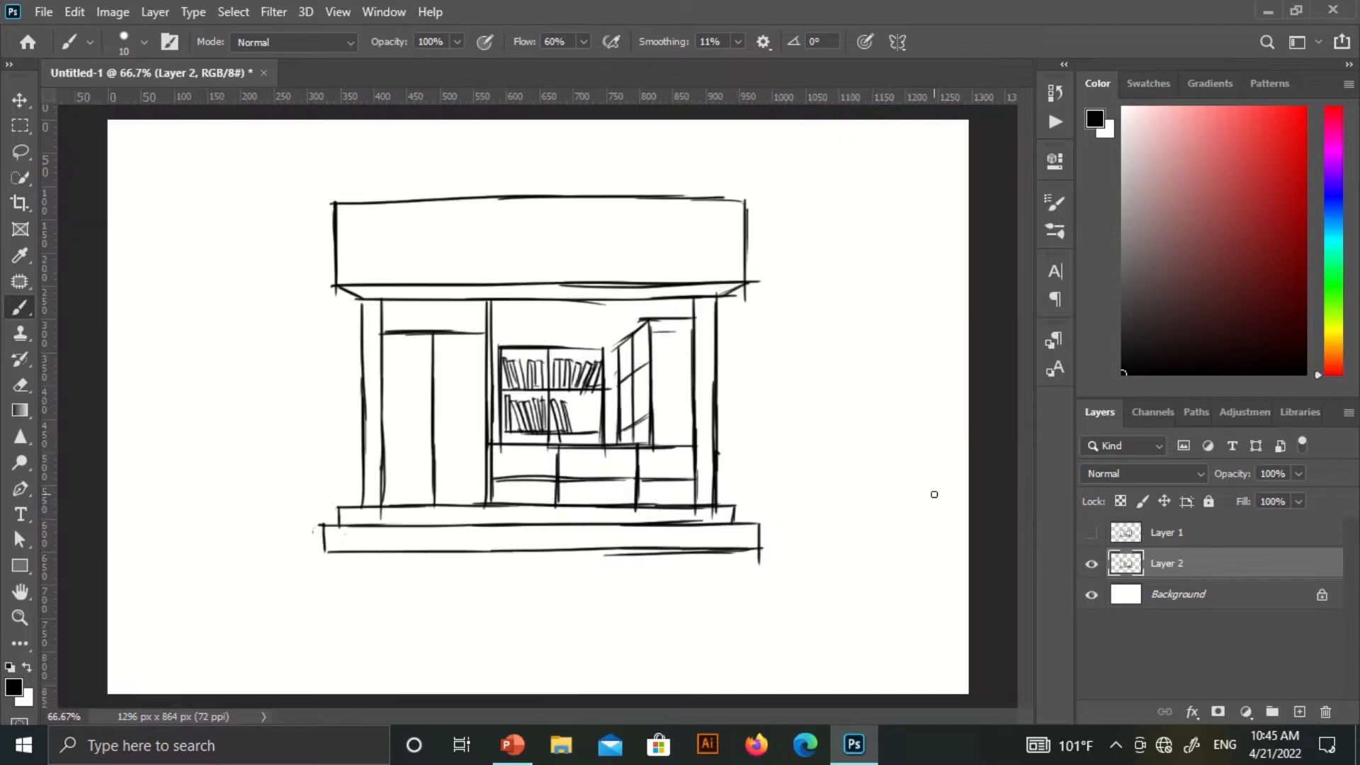
left_click(1092, 534)
left_click(1092, 534)
key("ctrl+plus")
scroll(637, 425, "right", 5)
mouse_move(627, 480)
left_mouse_down()
mouse_move(638, 544)
mouse_move(685, 476)
mouse_move(682, 540)
left_mouse_up()
mouse_move(702, 486)
left_mouse_down()
mouse_move(628, 480)
mouse_move(642, 393)
mouse_move(691, 369)
mouse_move(730, 453)
mouse_move(687, 488)
left_mouse_up()
Ink the other pot's sides, bottom and rim, undoing a stray curled stroke
scroll(694, 377, "up", 10)
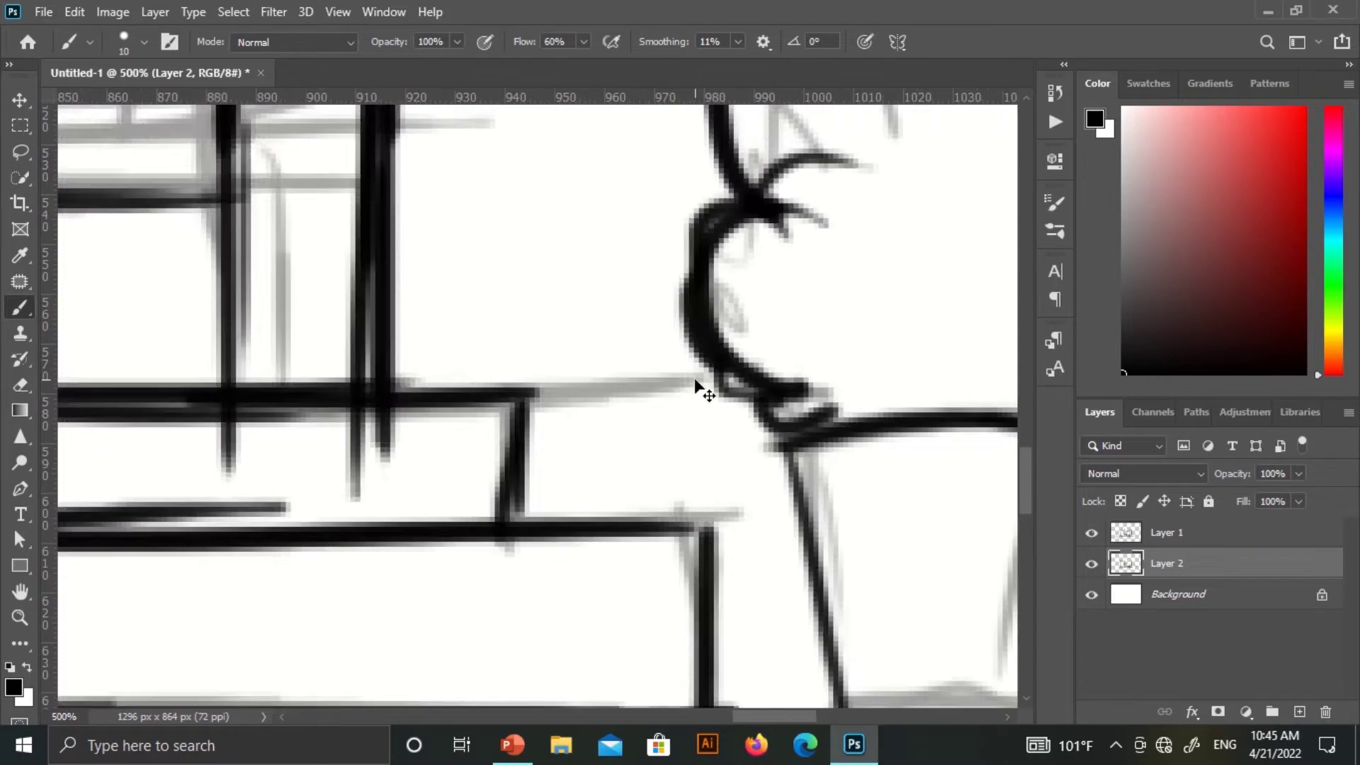
scroll(694, 377, "down", 15)
scroll(359, 425, "up", 3)
mouse_move(432, 547)
left_mouse_down()
mouse_move(454, 627)
mouse_move(494, 606)
left_mouse_up()
left_click_drag(503, 553, 489, 607)
left_click_drag(429, 551, 507, 556)
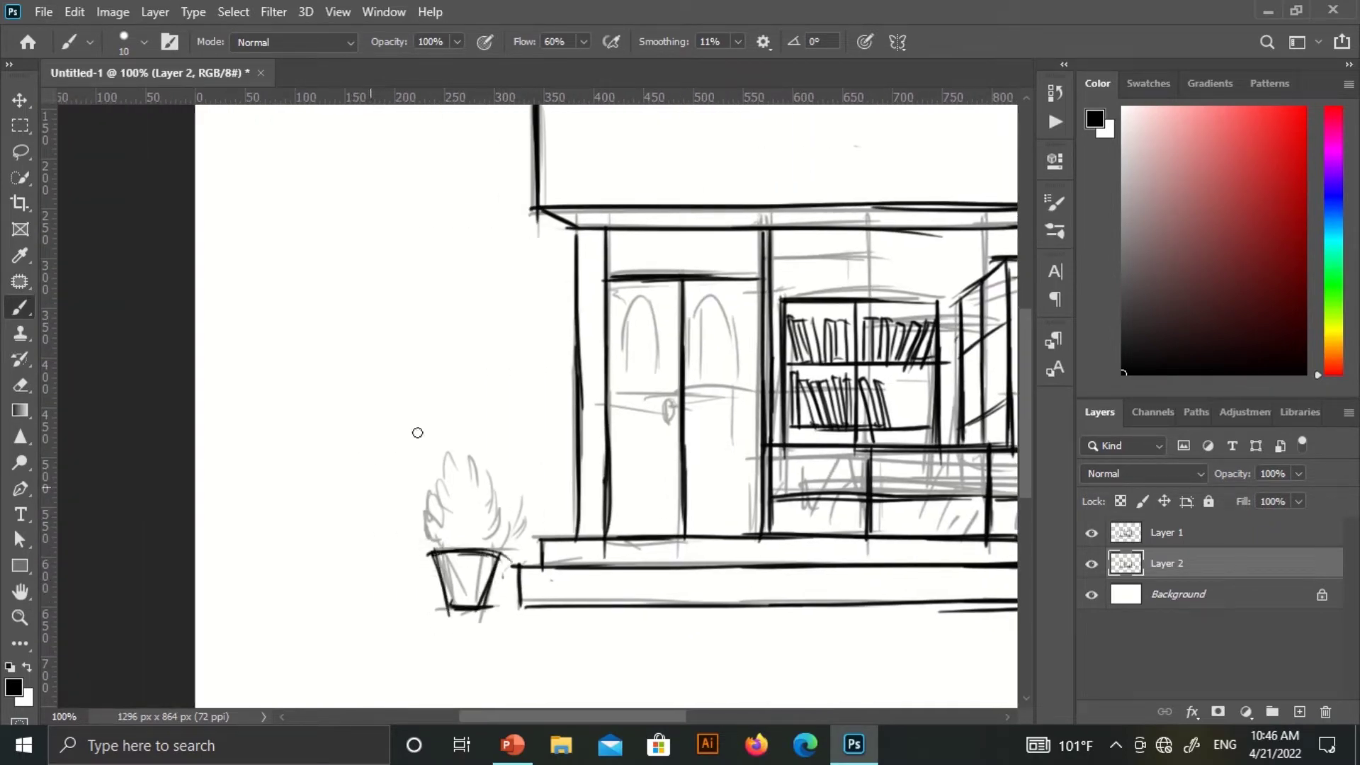
mouse_move(429, 528)
left_mouse_down()
mouse_move(460, 547)
mouse_move(448, 471)
mouse_move(500, 496)
mouse_move(499, 560)
mouse_move(468, 522)
left_mouse_up()
key("ctrl+z")
key("ctrl+minus")
left_click(1091, 539)
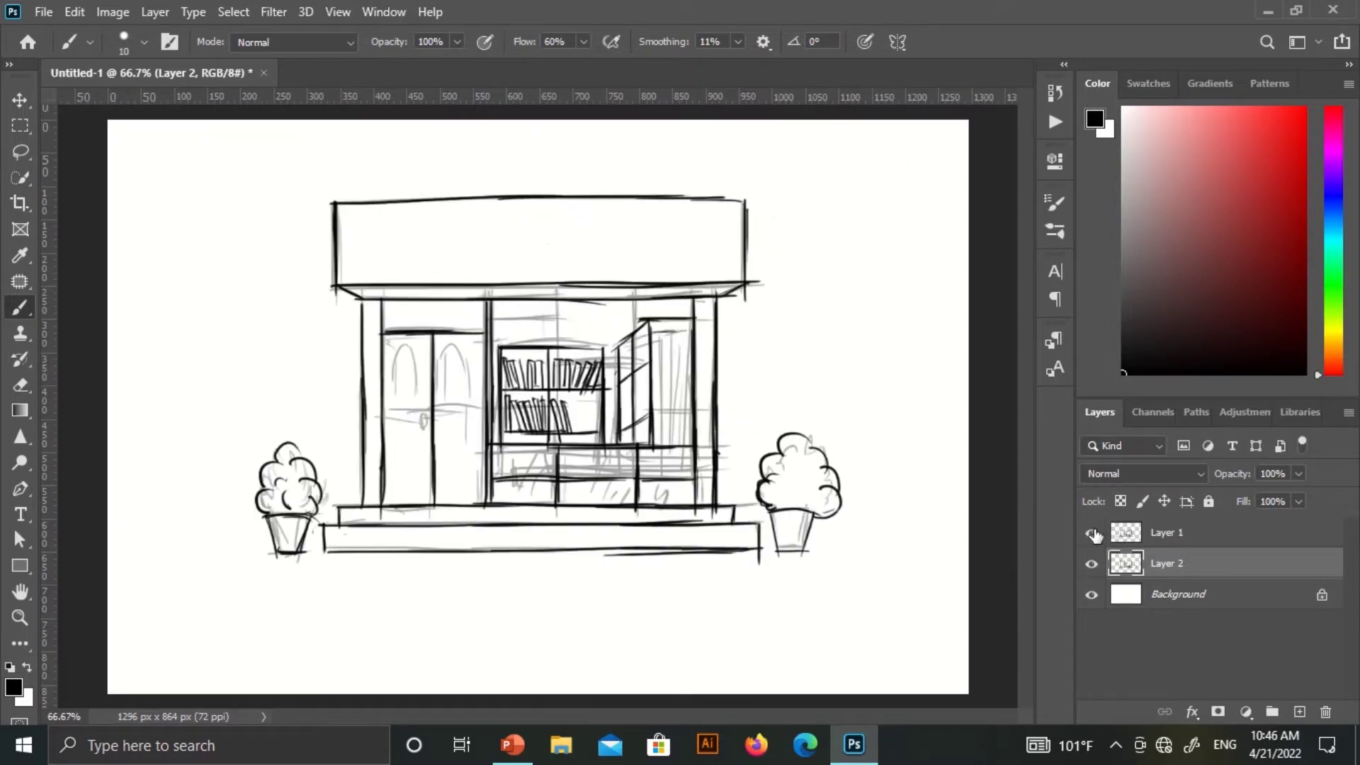
key("ctrl+plus")
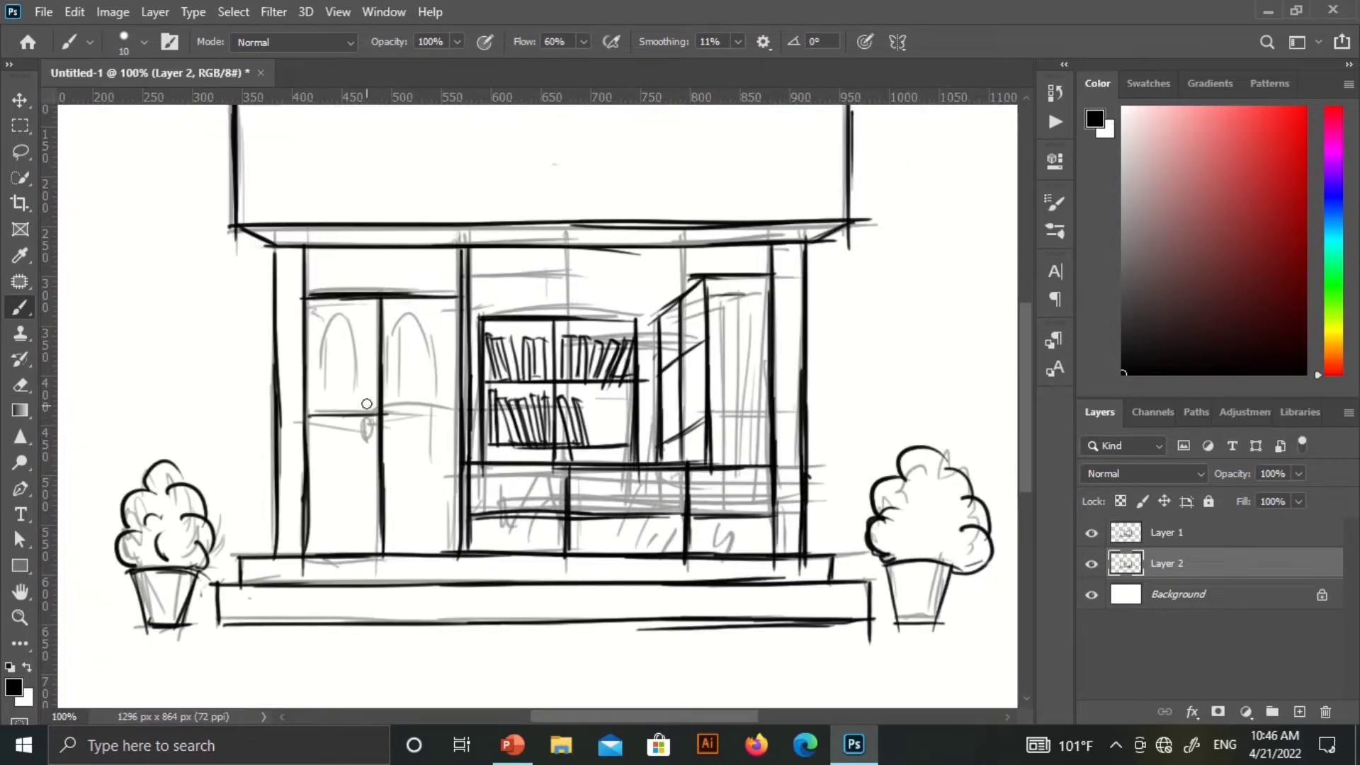
Ink the door handle and a pane line inside the open window
left_click_drag(366, 404, 389, 409)
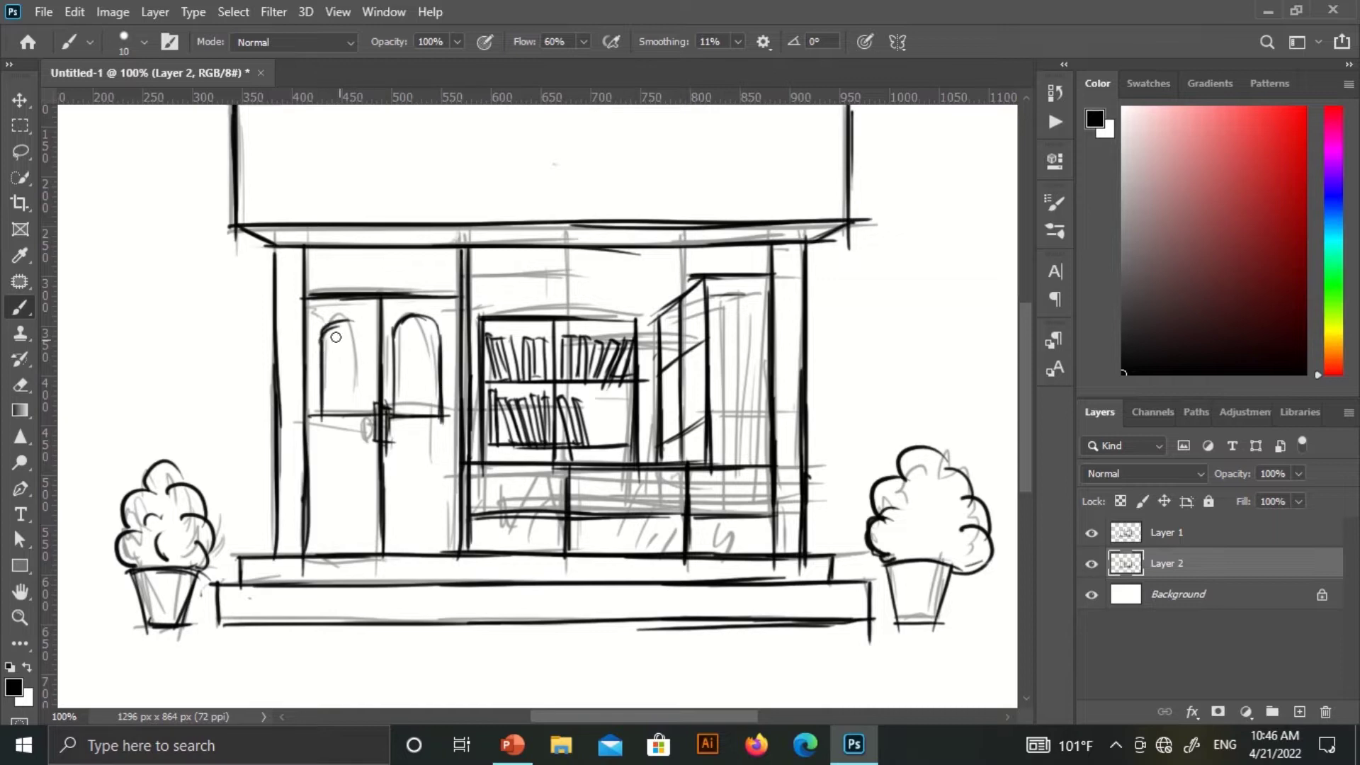
key("ctrl+minus")
key("ctrl+minus")
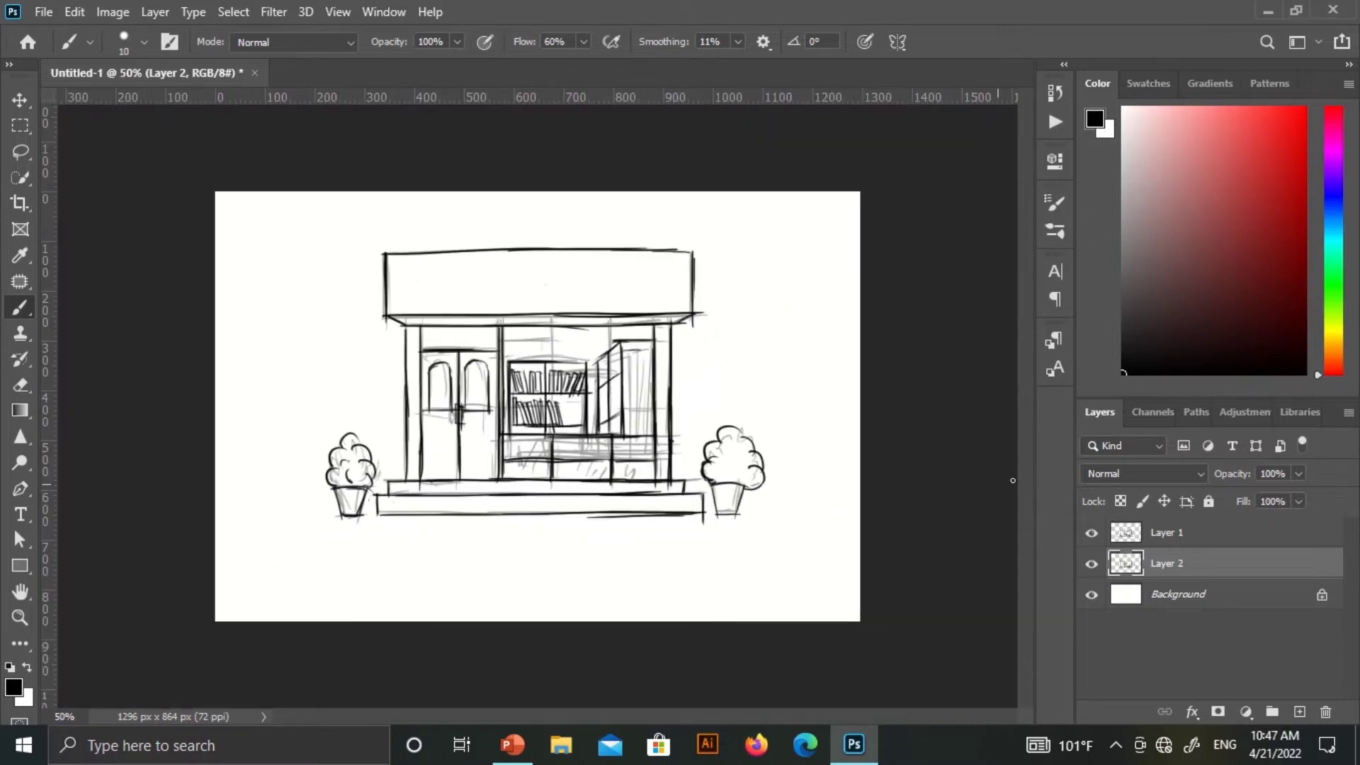
left_click(1093, 534)
key("ctrl+plus")
key("ctrl+plus")
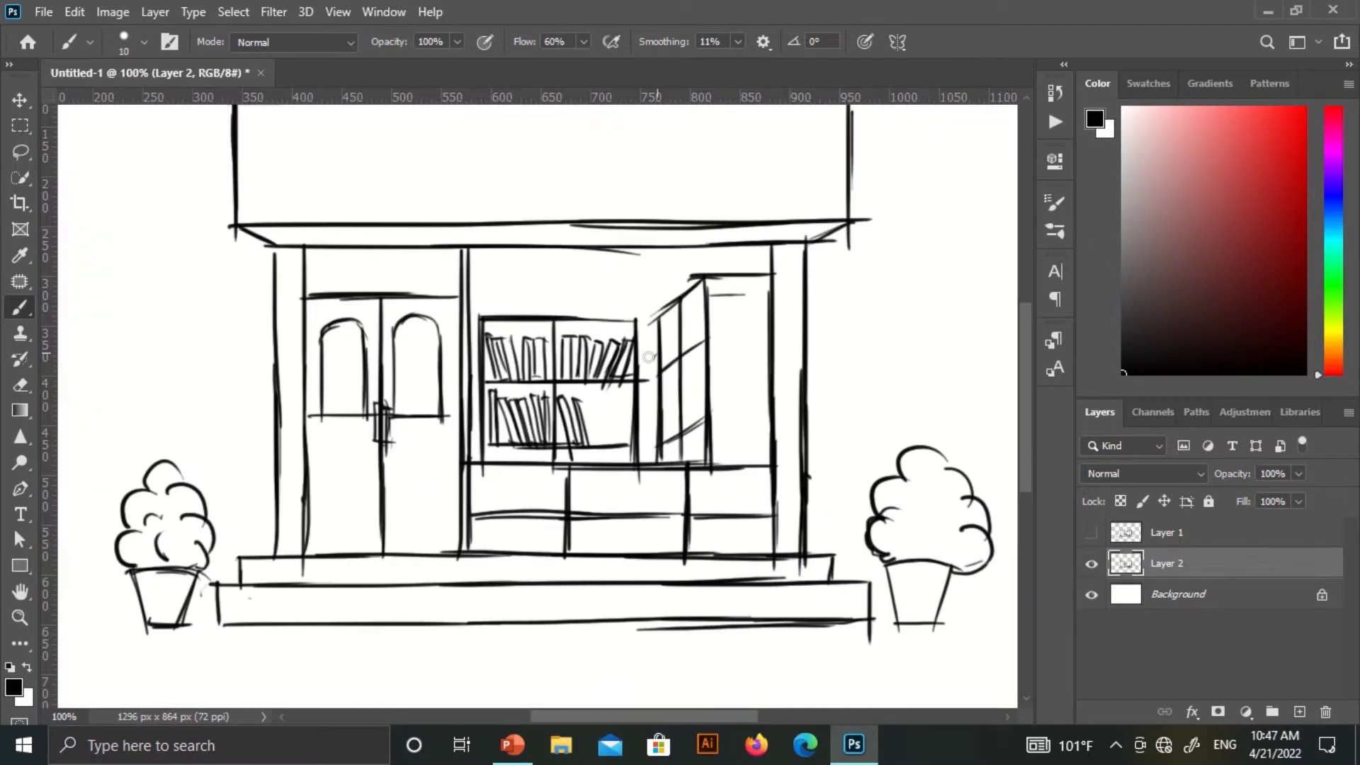
left_click_drag(667, 330, 666, 365)
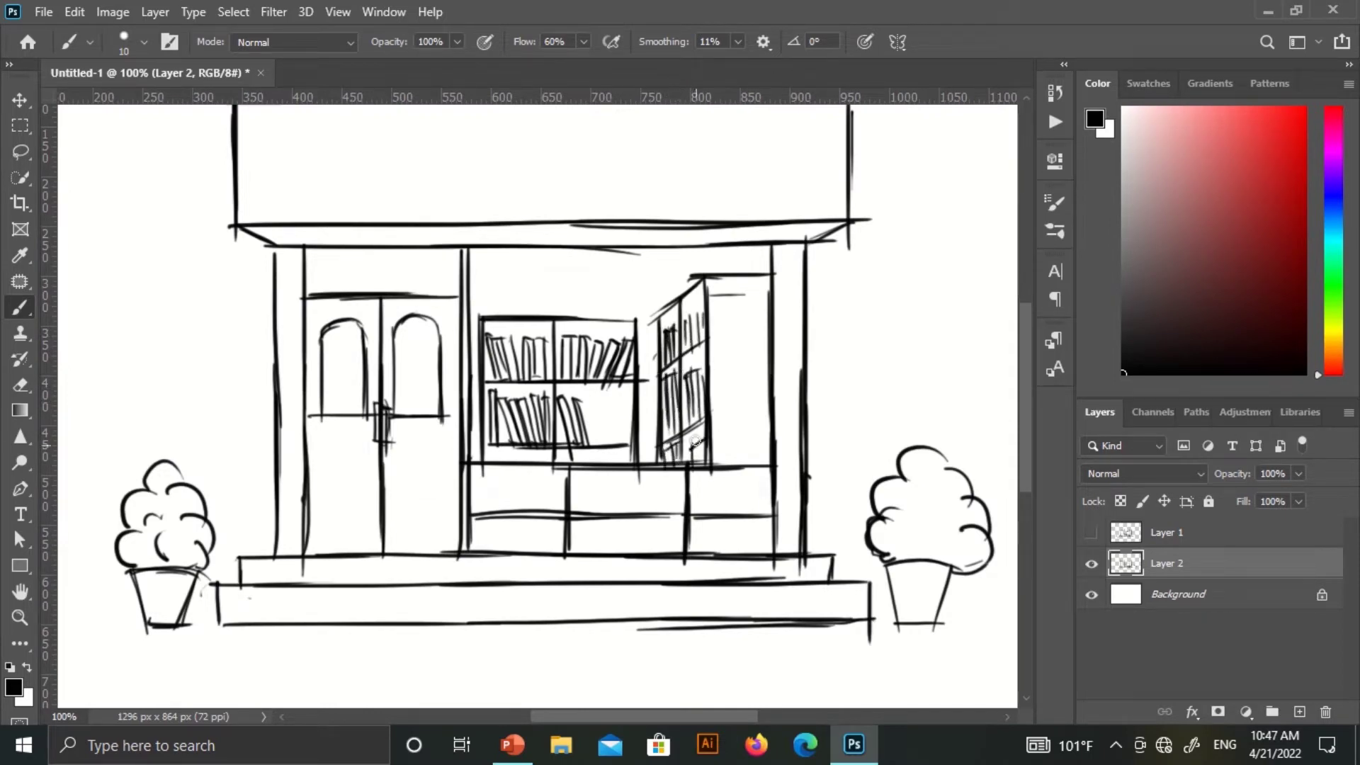
key("ctrl+minus")
key("ctrl+plus")
key("ctrl+plus")
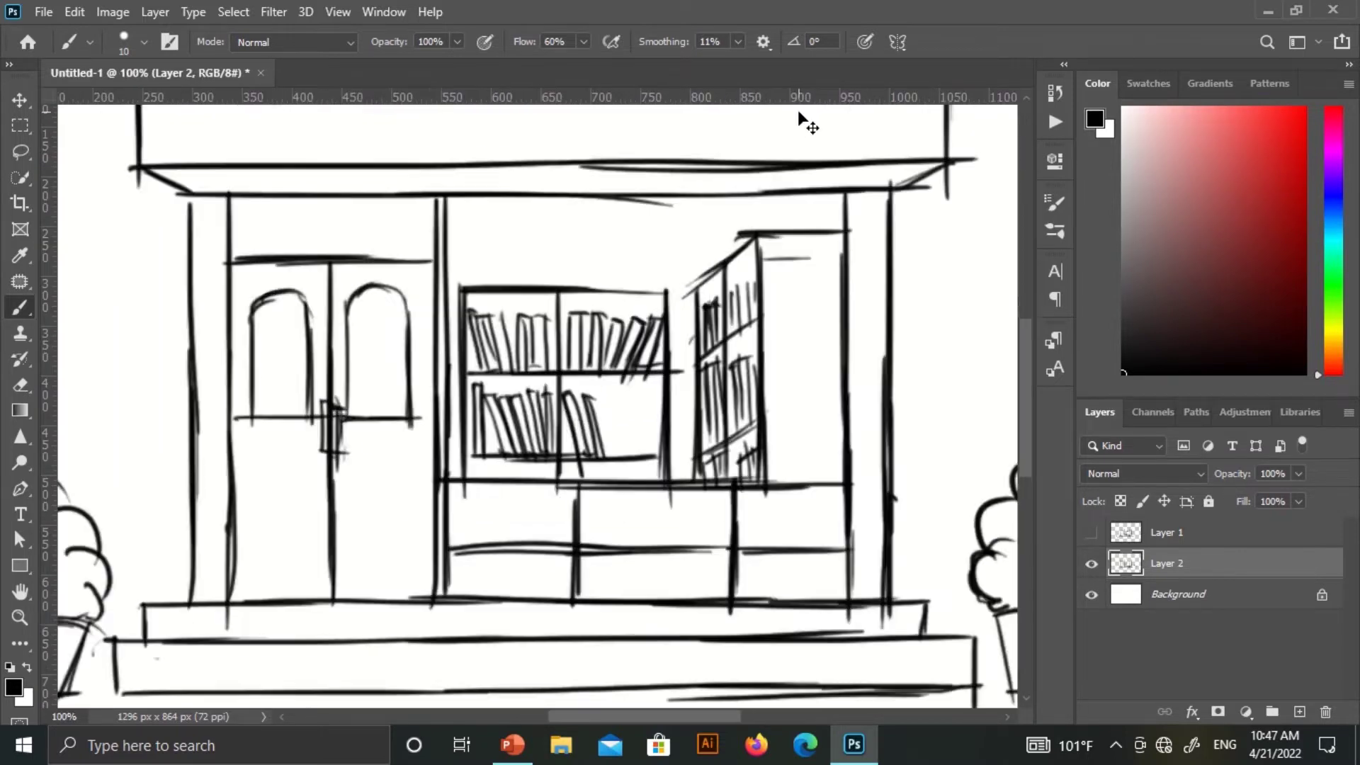
key("ctrl+plus")
Draw stacked and leaning books across the lower bookcase shelf
left_click_drag(432, 450, 528, 446)
left_click_drag(496, 439, 503, 464)
mouse_move(429, 439)
left_mouse_down()
mouse_move(531, 437)
mouse_move(531, 418)
left_mouse_up()
left_click_drag(432, 408, 495, 404)
left_click_drag(432, 404, 430, 435)
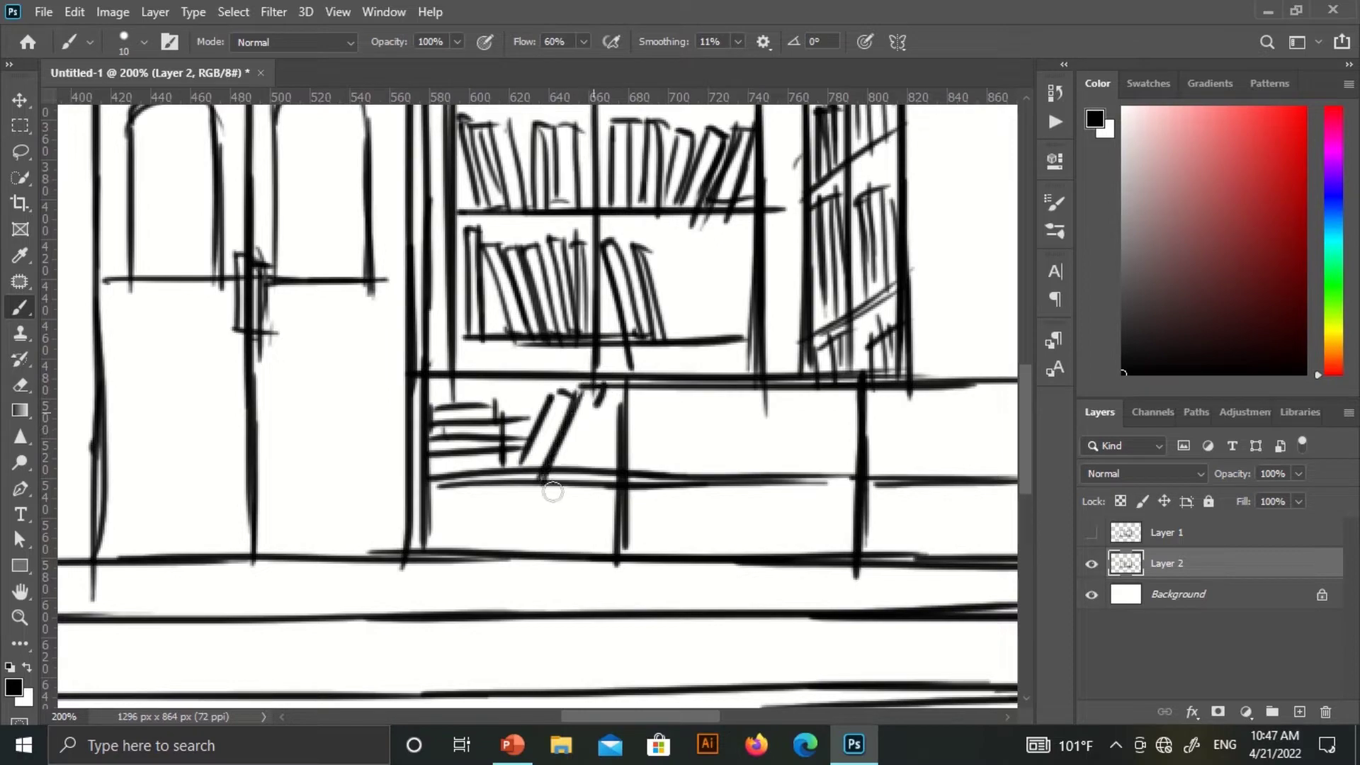
key("ctrl+minus")
key("ctrl+minus")
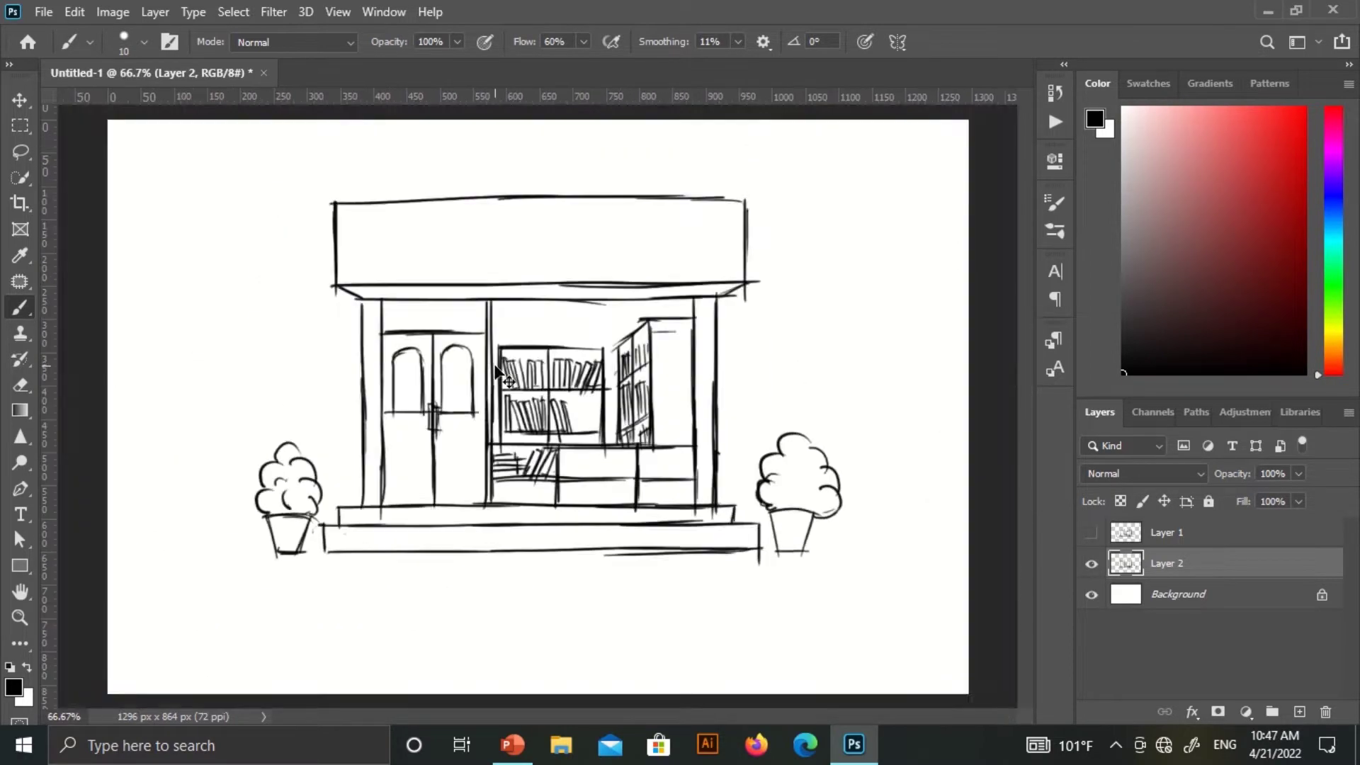
key("ctrl+plus")
key("ctrl+minus")
key("ctrl+minus")
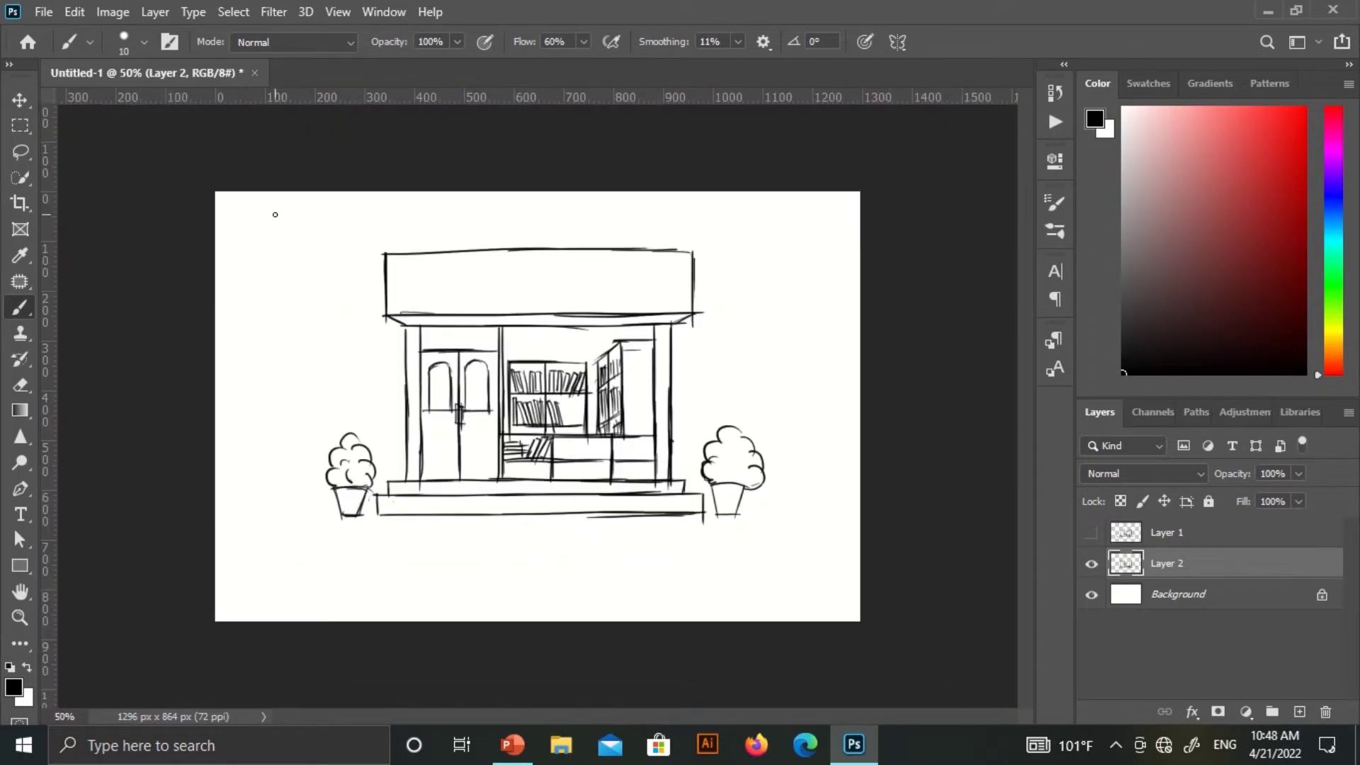
Move both sketch layers down about 27 px, then hide Layer 1
key("v")
left_click(1167, 533, "shift")
left_click(1092, 533)
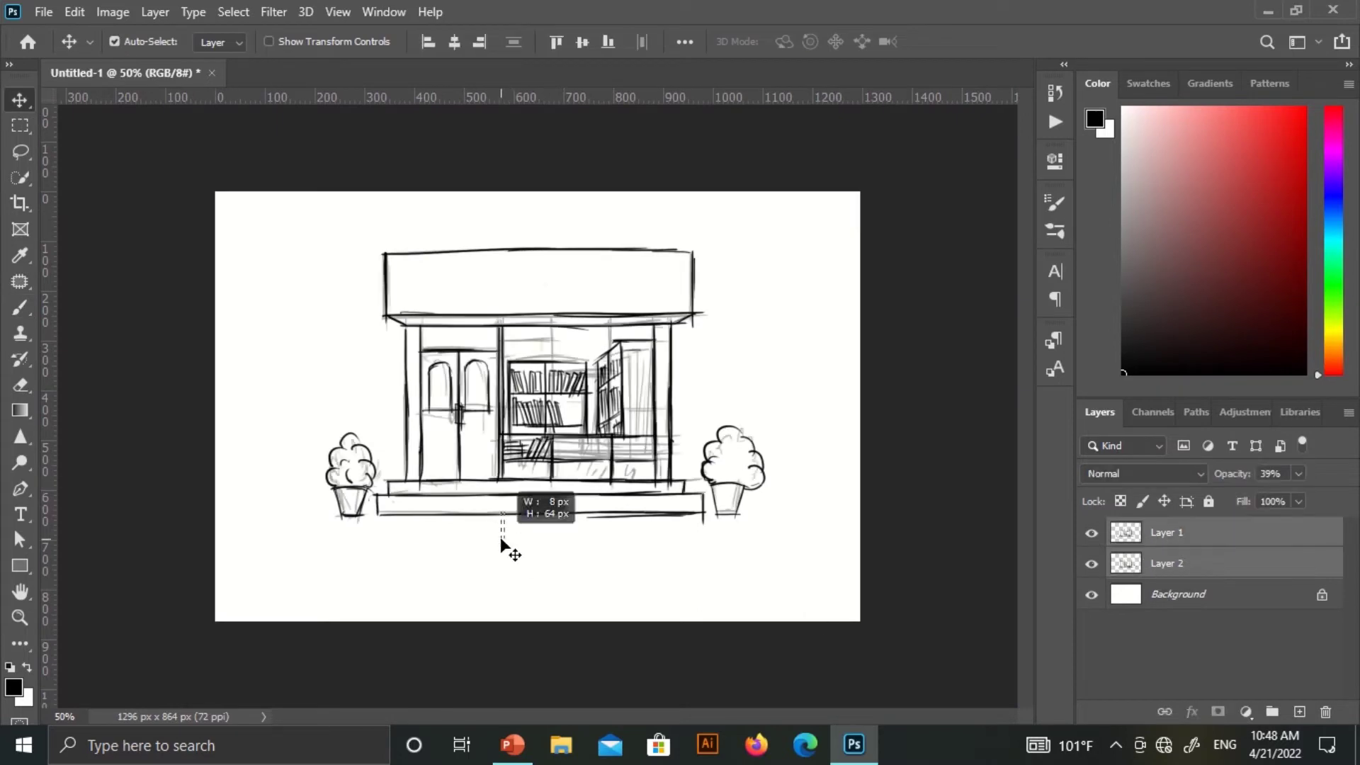
left_click_drag(514, 500, 514, 519)
left_click(1091, 533)
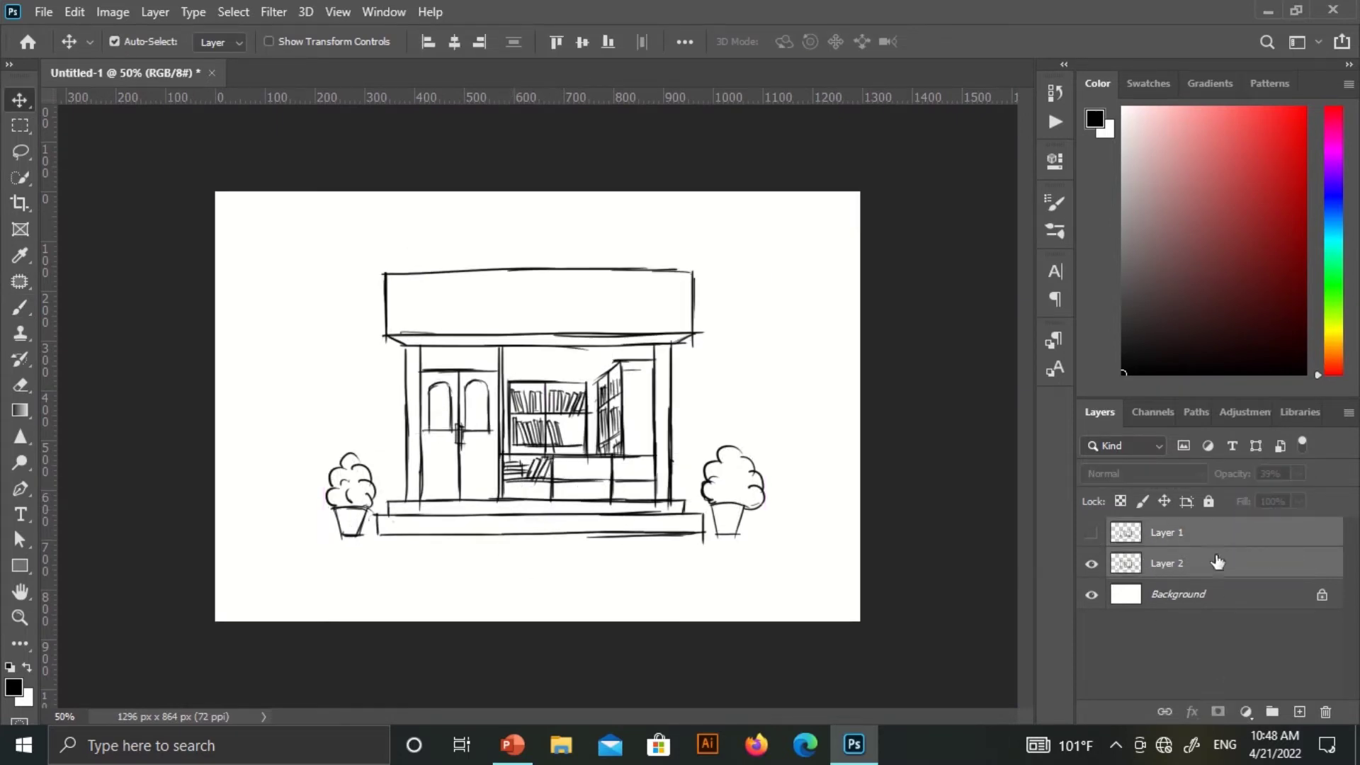
left_click(1211, 563)
Letter 'Book House' on the sign and nudge it up and left
key("b")
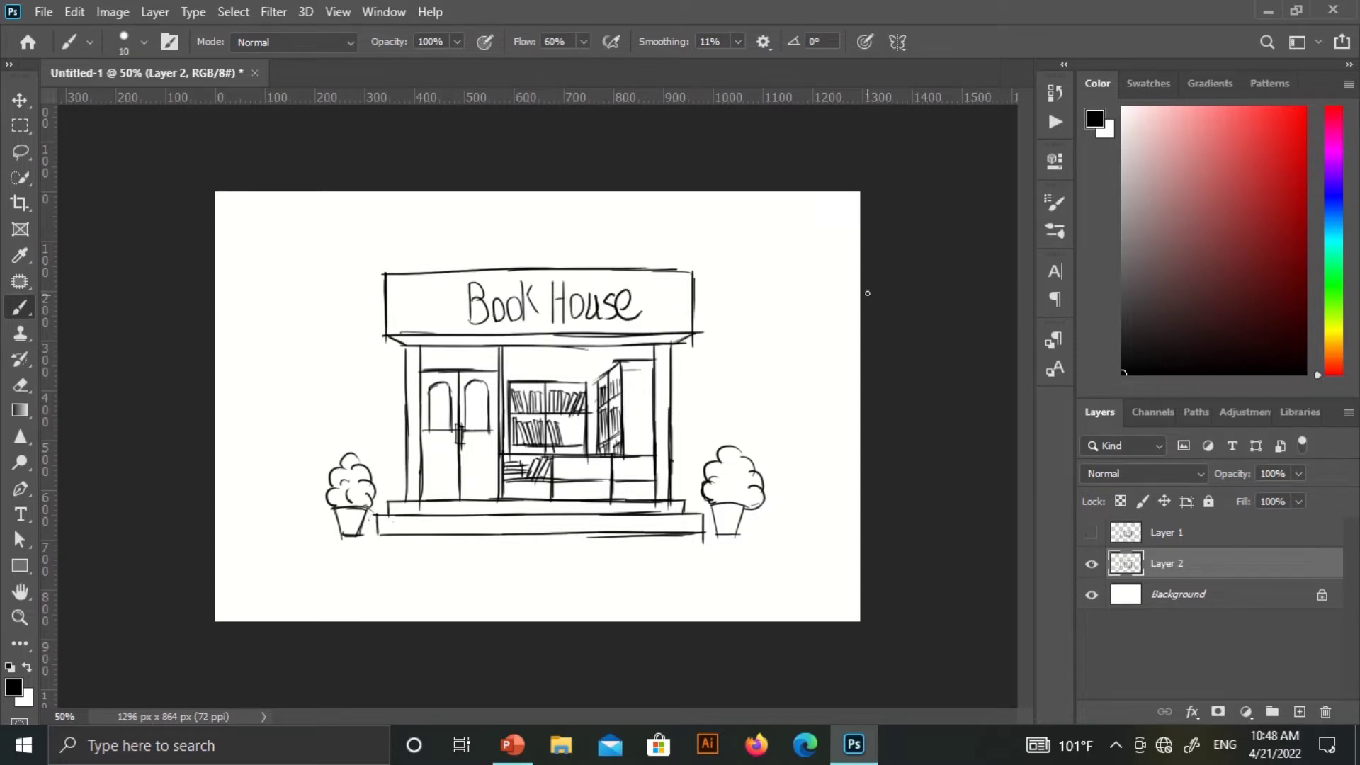
key("l")
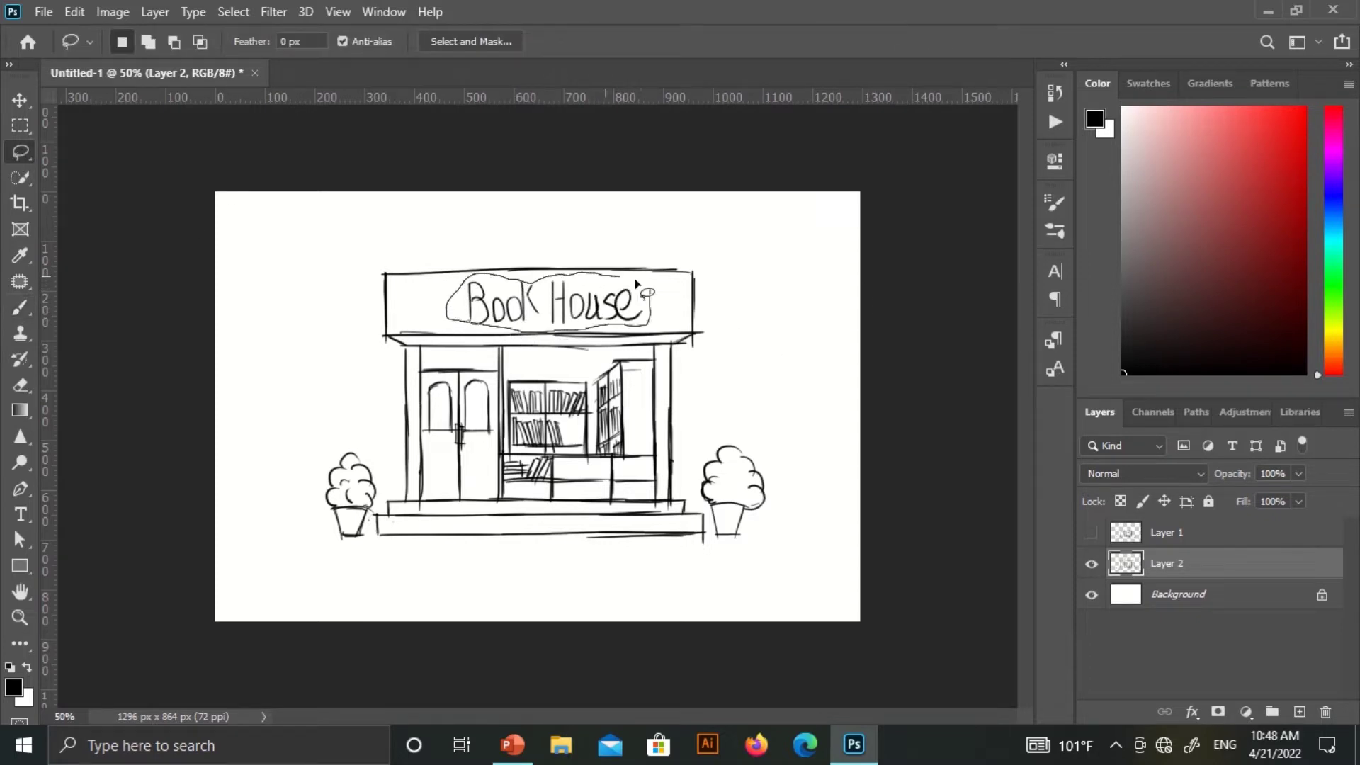
key("v")
left_click_drag(567, 301, 553, 297)
key("ctrl+d")
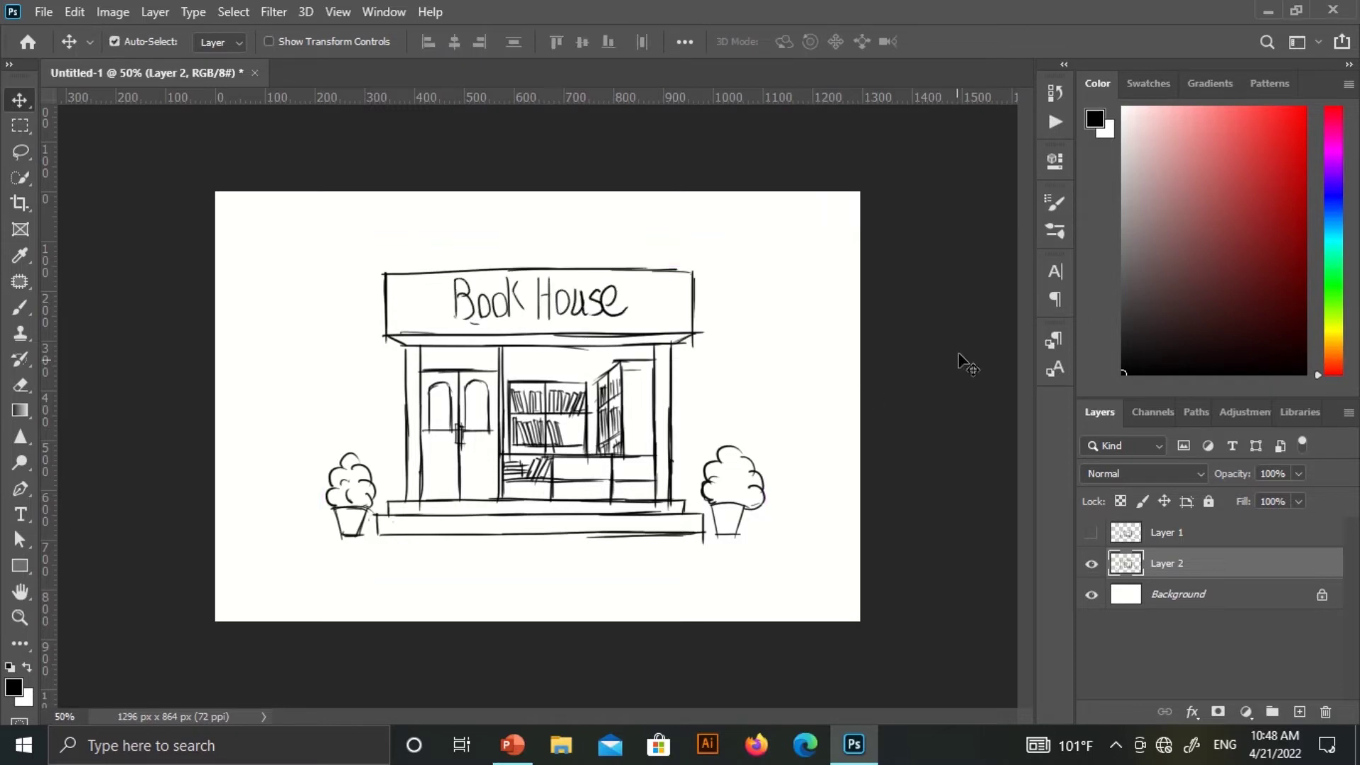
key("b")
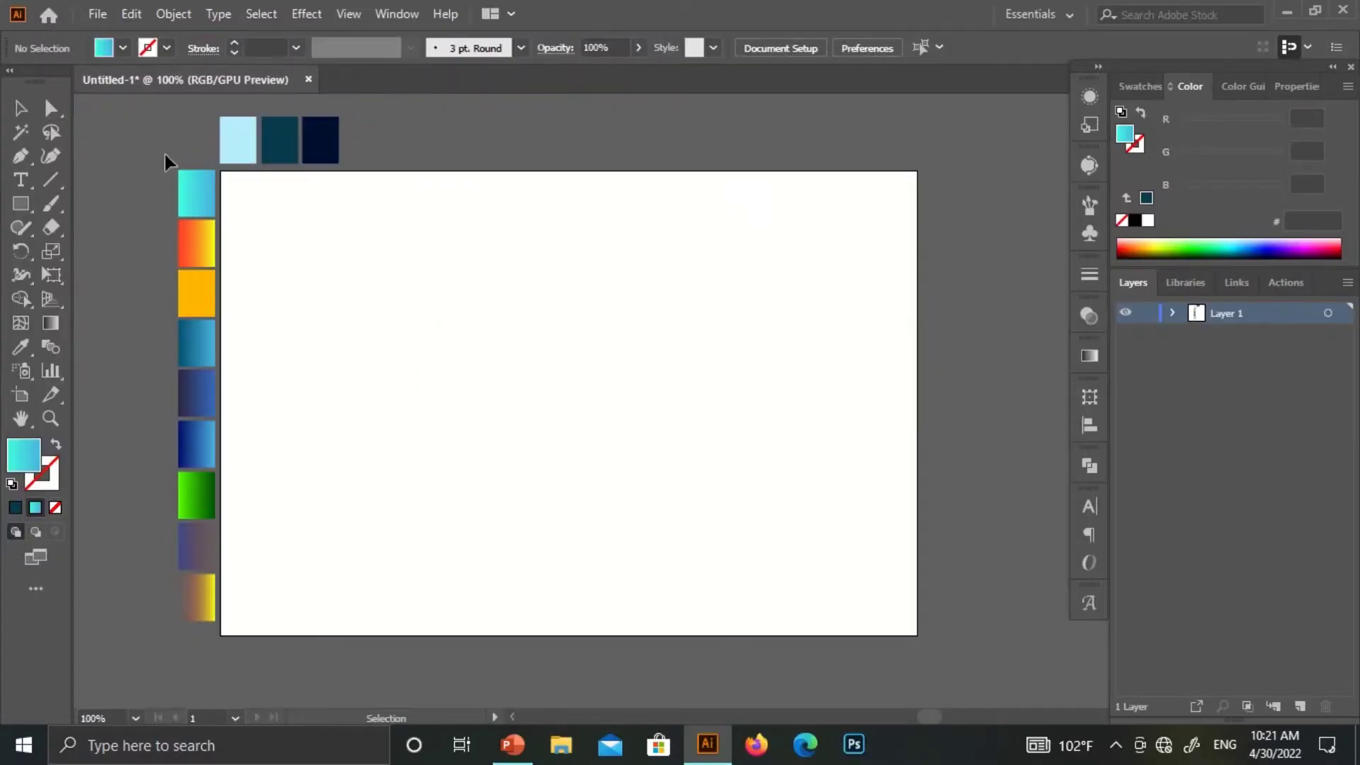
Open the P-31 book sketch image in Illustrator
left_click(1274, 707)
left_click(97, 14)
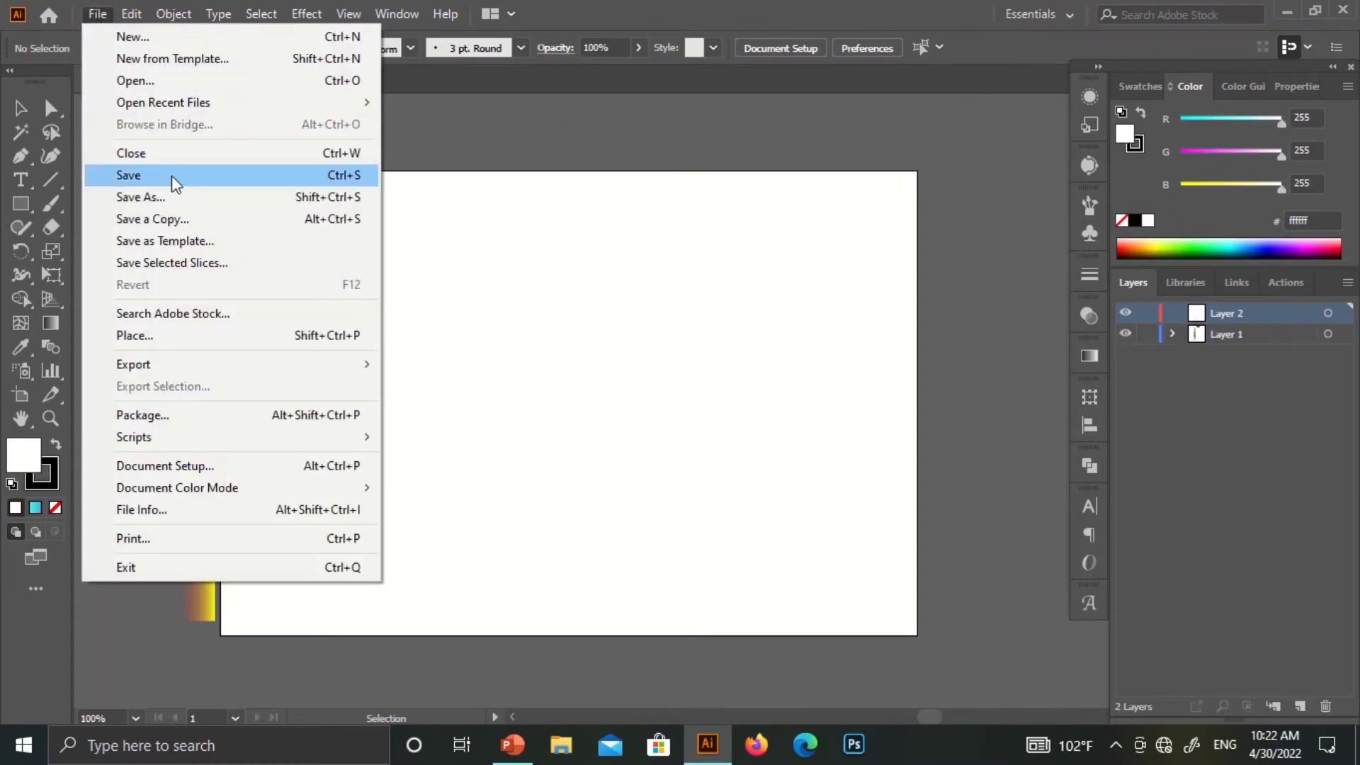
left_click(142, 79)
double_click(942, 408)
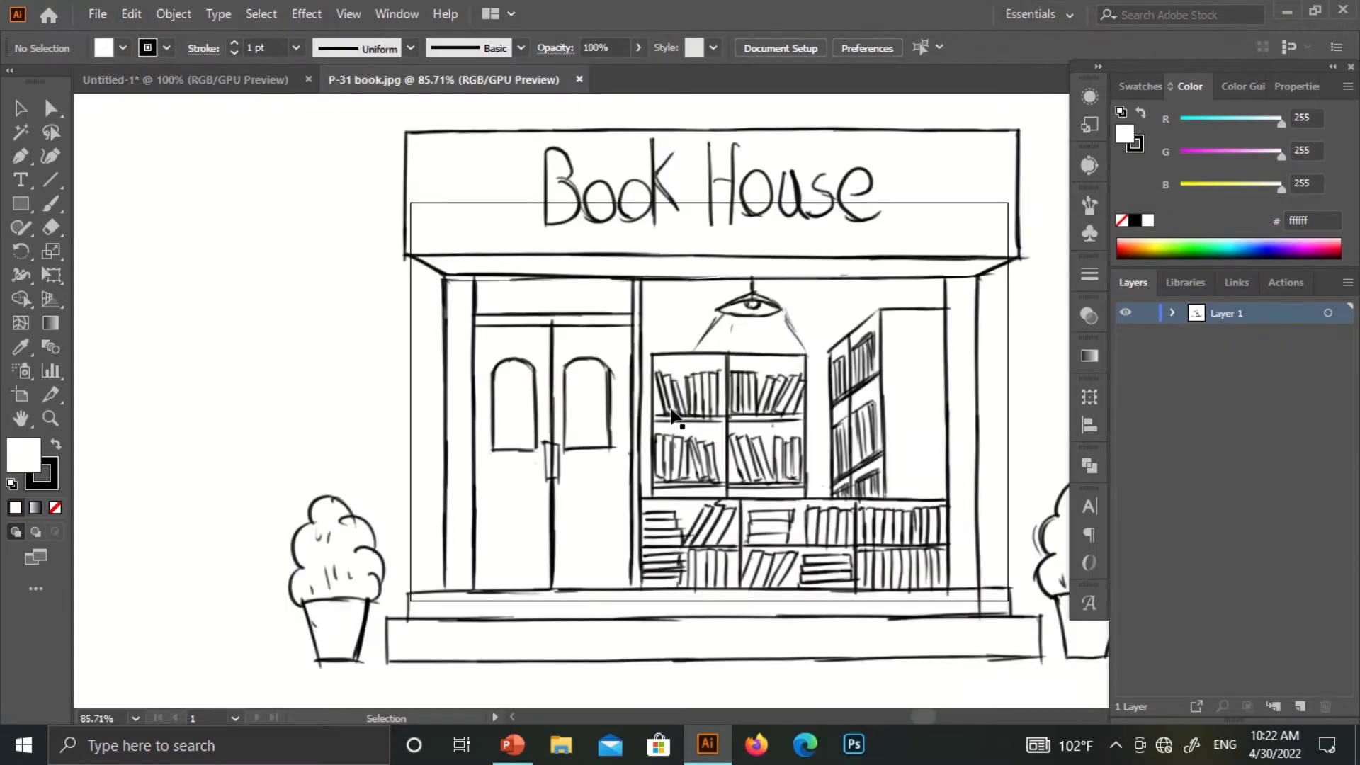
Place the sketch into Untitled-1 and scale it to fit the artboard
key("ctrl+minus")
key("ctrl+minus")
key("ctrl+minus")
left_click(937, 565)
left_click_drag(939, 567, 683, 389)
mouse_move(503, 298)
left_mouse_down()
mouse_move(620, 382)
mouse_move(735, 553)
left_mouse_up()
left_click_drag(905, 635, 874, 606)
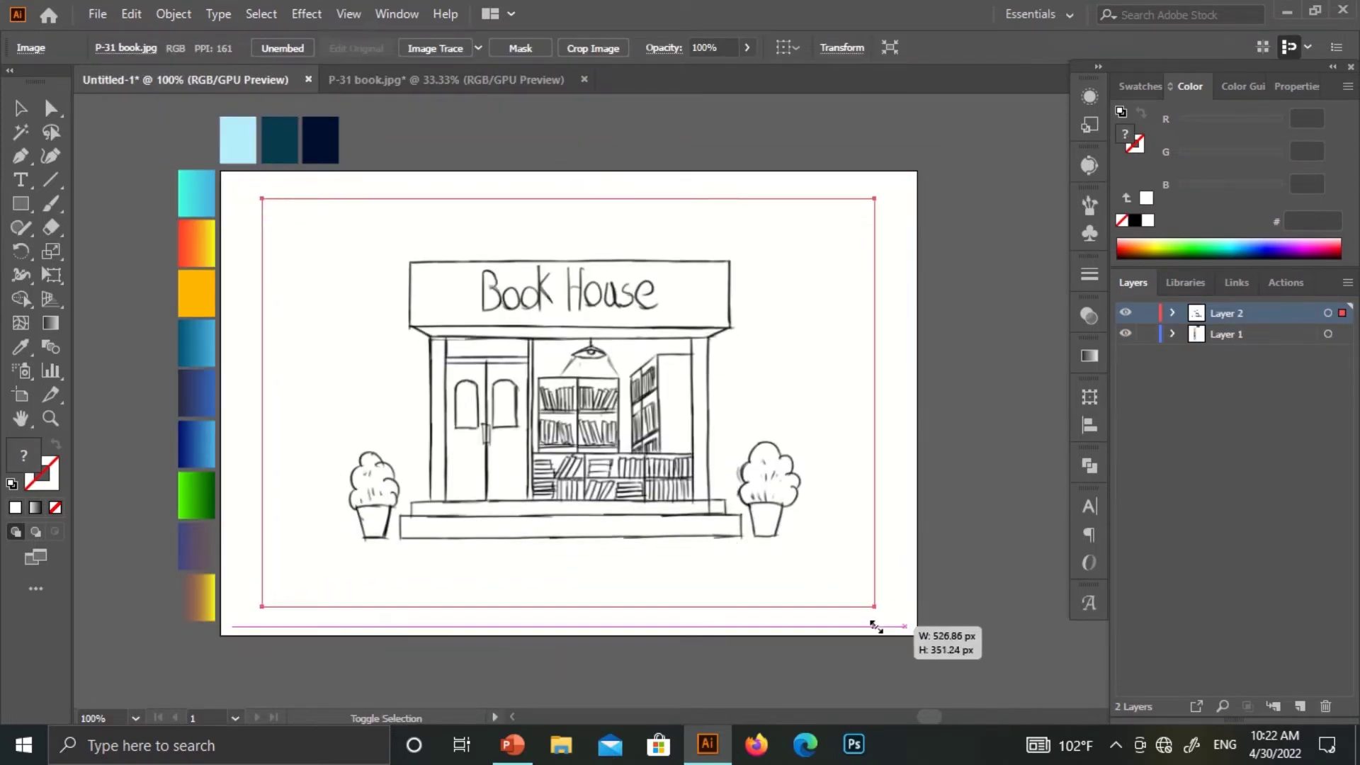
Fade the sketch to 42% opacity, lock Layer 2, and add Layer 3 above
left_click(1089, 315)
left_click_drag(1041, 337, 994, 369)
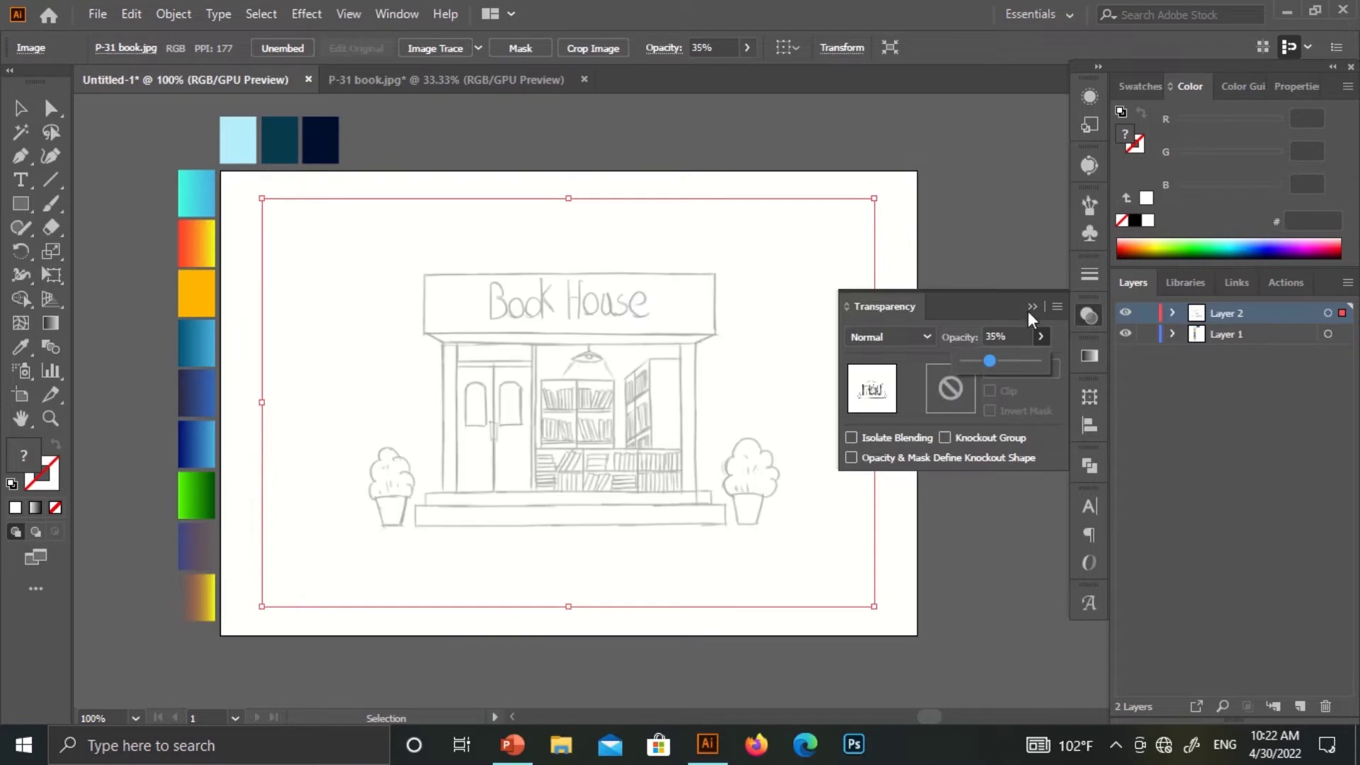
left_click(1068, 347)
left_click(1089, 316)
left_click(1147, 312)
left_click(1300, 707)
Cover the Book House sign with a rectangle filled with a vertical cyan-to-blue gradient
key("m")
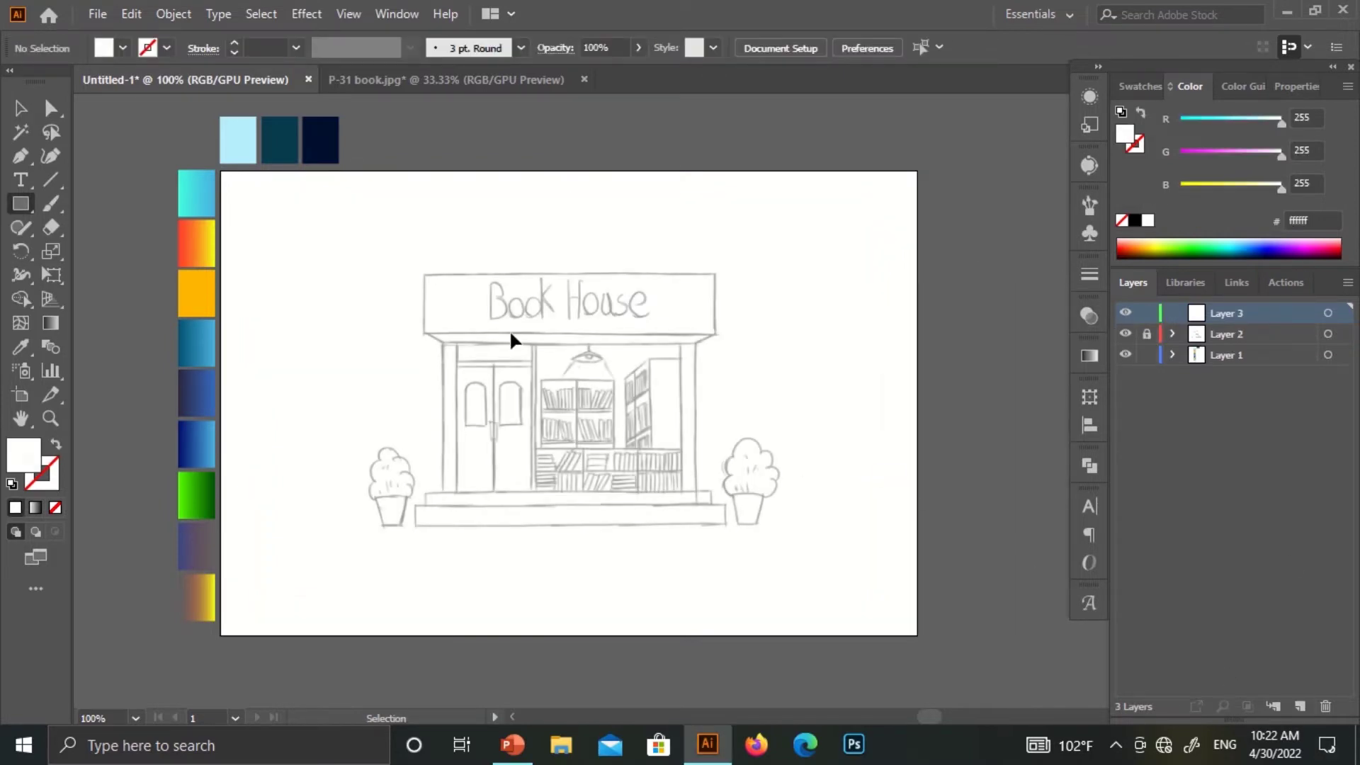
key("ctrl+plus")
left_click_drag(394, 176, 834, 267)
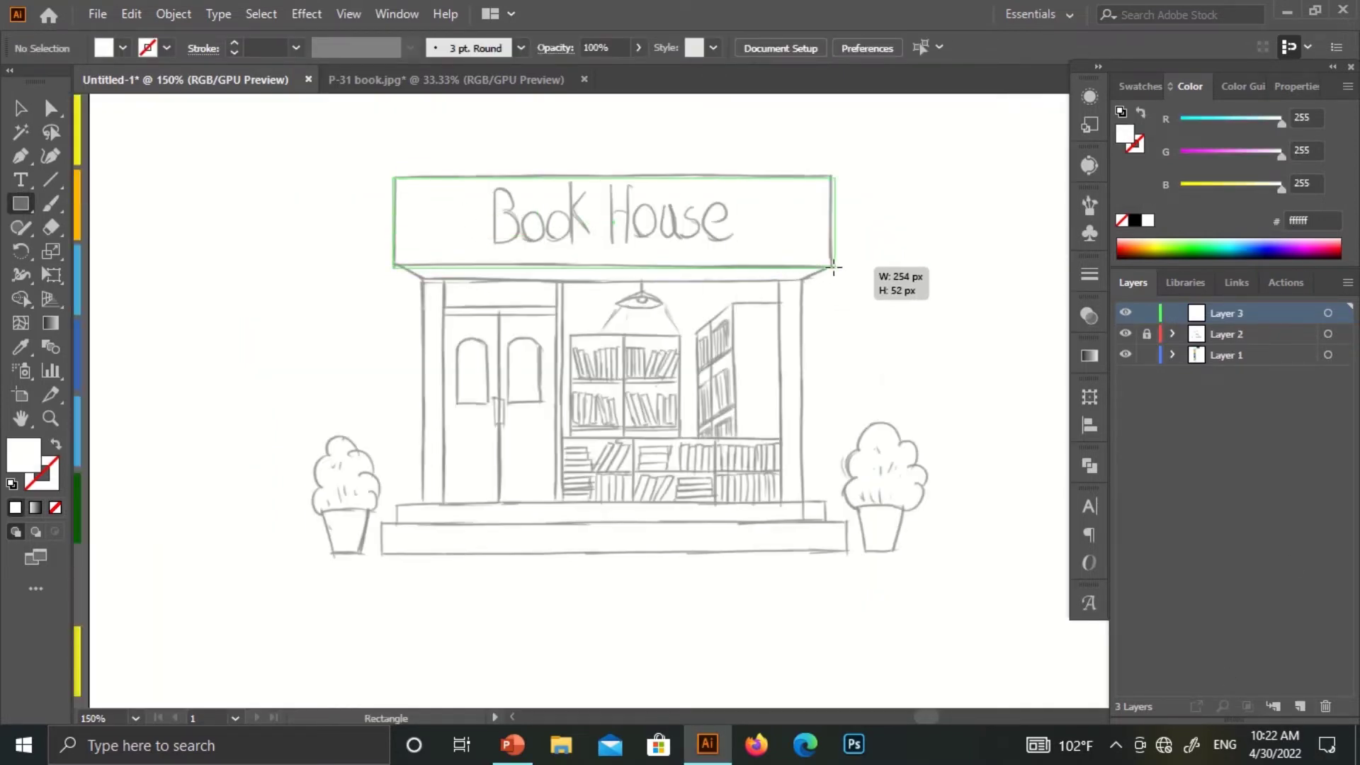
key("g")
key("ctrl+minus")
key("ctrl+minus")
left_click(670, 396)
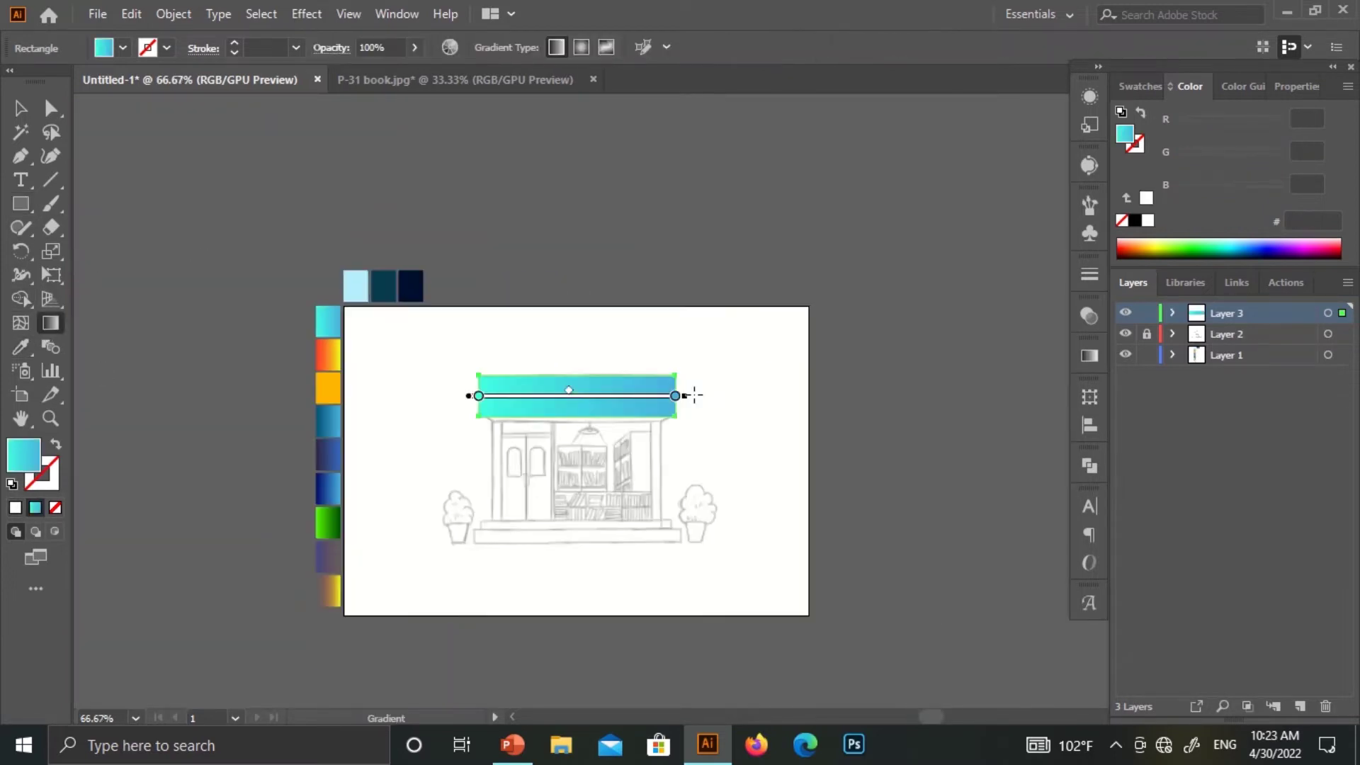
left_click_drag(576, 380, 577, 595)
key("v")
left_click(668, 276)
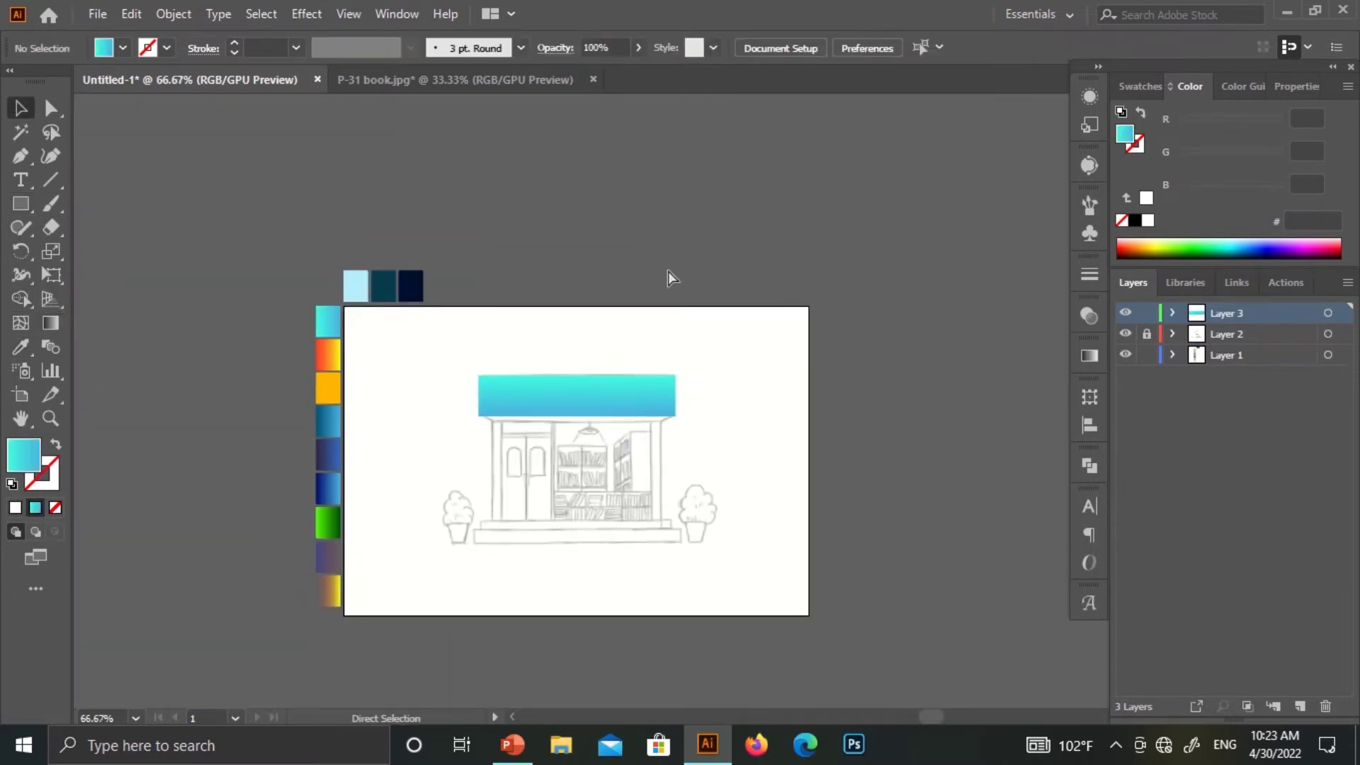
Draw a thin strip under the sign and pull its bottom corners inward to taper it
key("ctrl+plus")
key("ctrl+plus")
key("ctrl+plus")
key("m")
left_click_drag(241, 265, 832, 282)
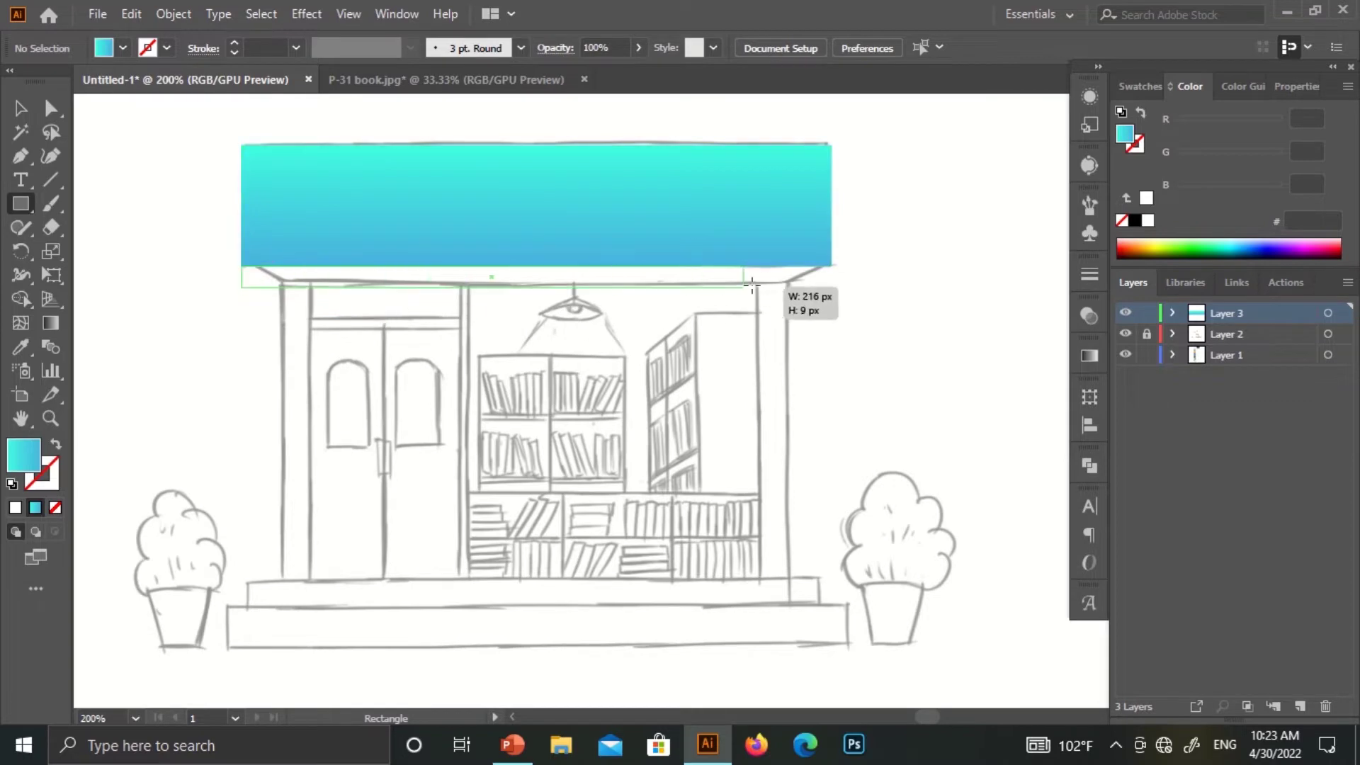
key("a")
left_click_drag(241, 281, 279, 287)
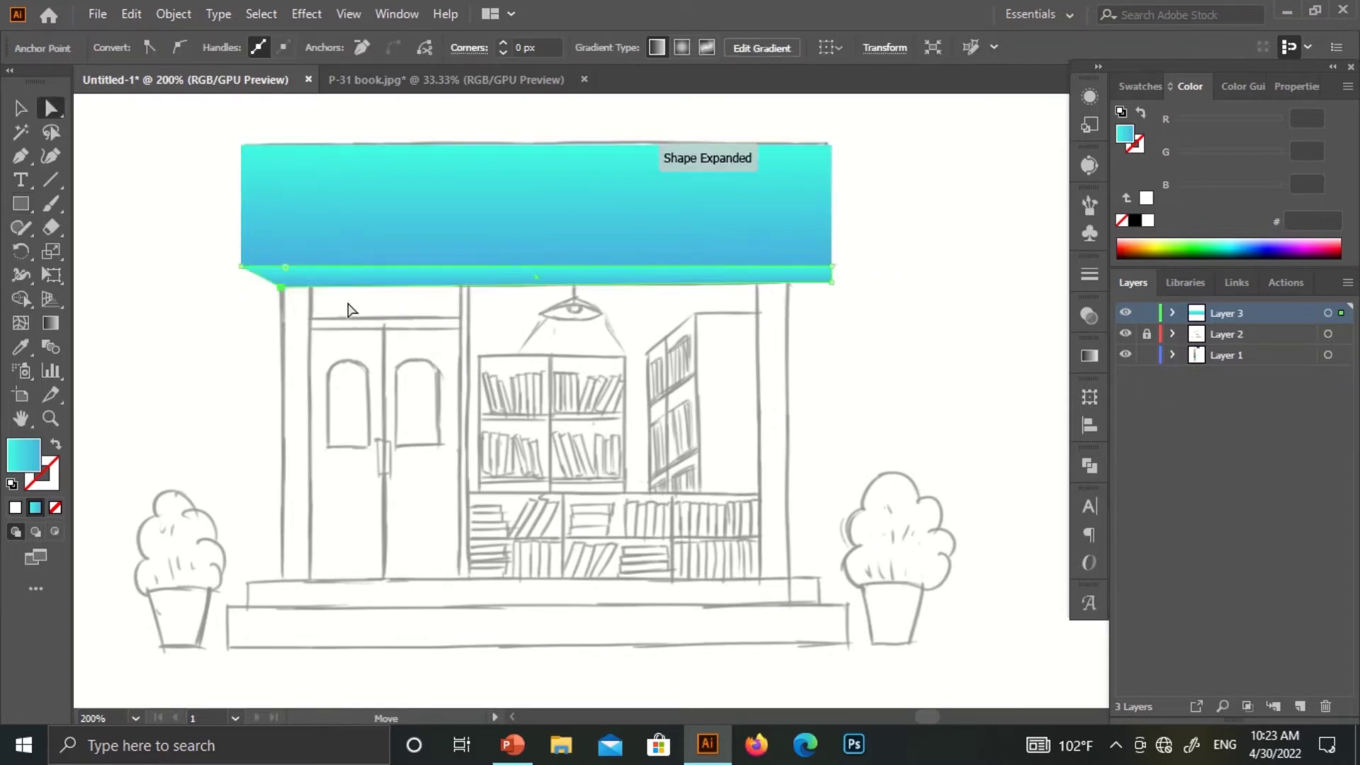
left_click_drag(833, 281, 792, 285)
left_click(349, 300)
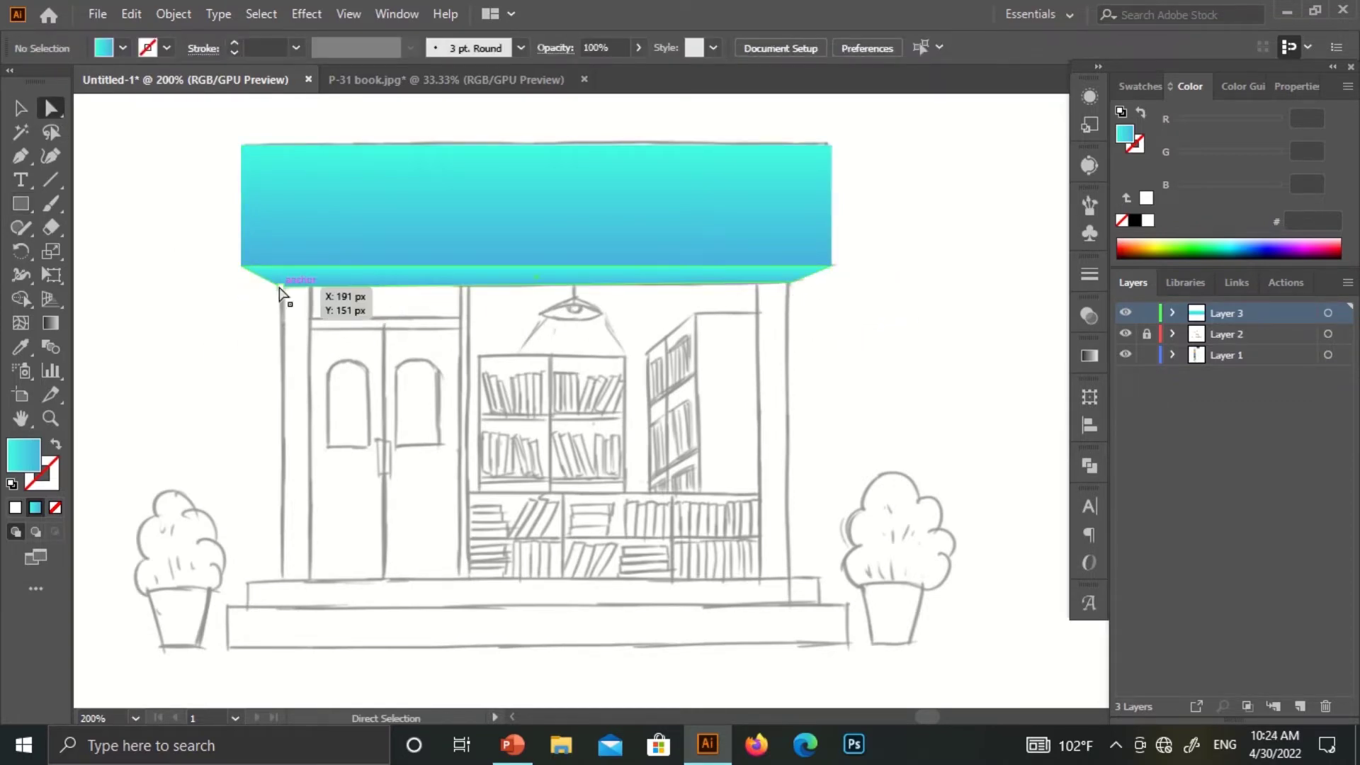
left_click_drag(287, 287, 282, 283)
left_click(199, 404)
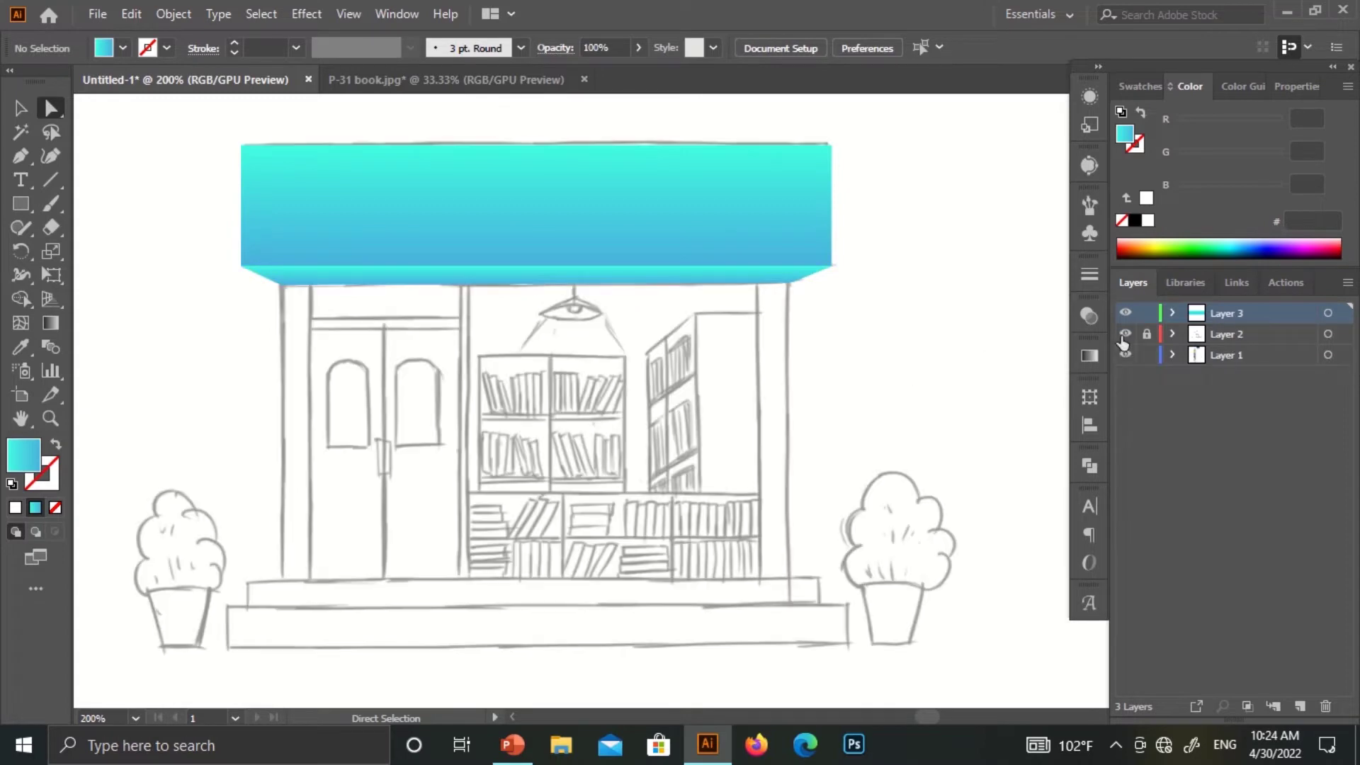
left_click(282, 284)
left_click(107, 479)
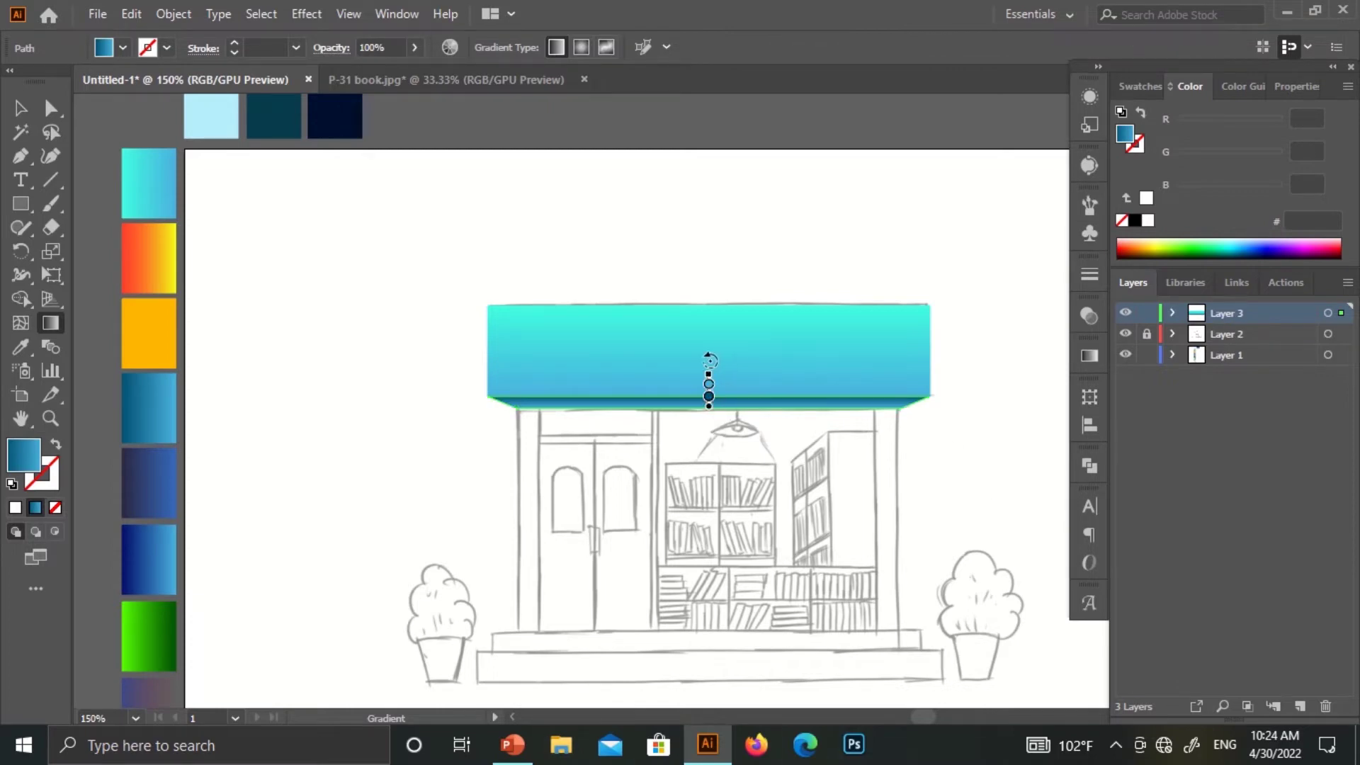
Hide and re-show the sketch layer to inspect the awning strip
key("v")
left_click(874, 510)
scroll(874, 510, "up", 1)
scroll(820, 546, "up", 1)
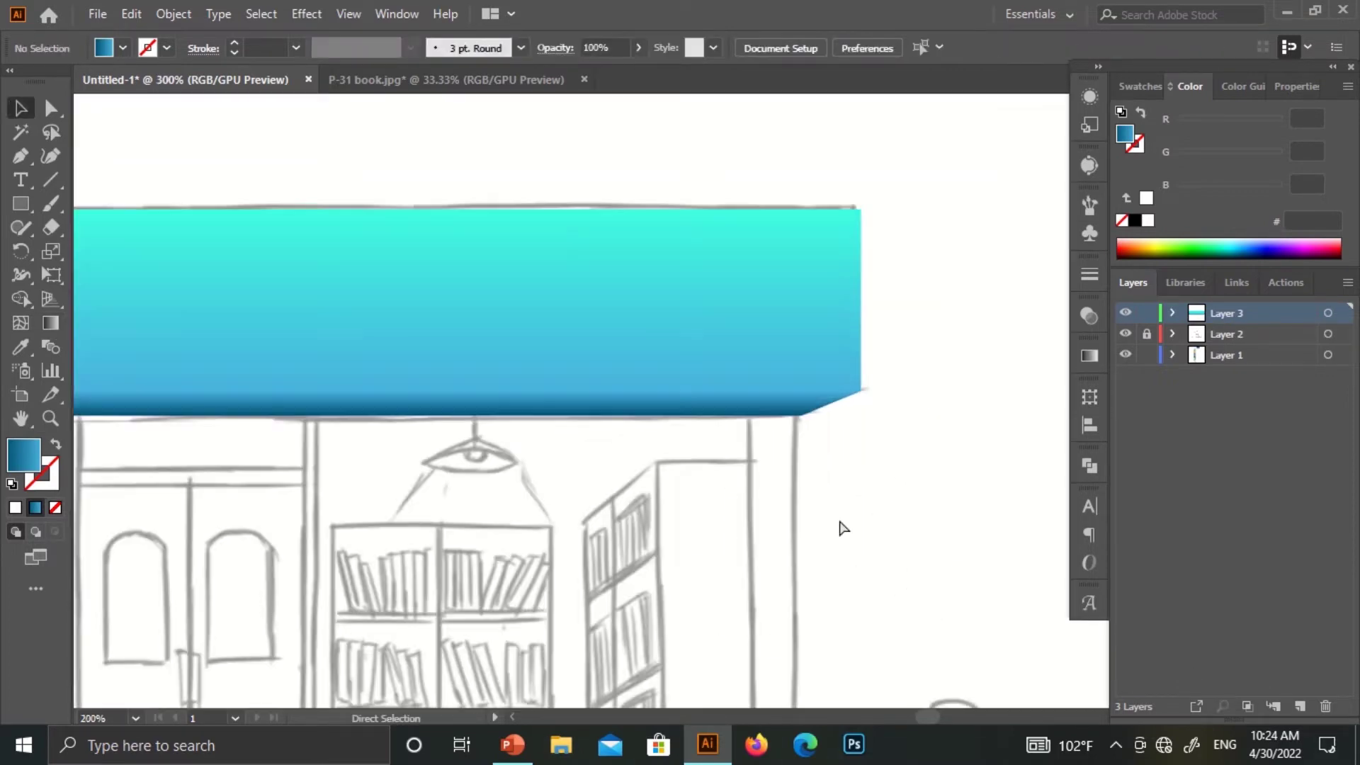
left_click(1126, 334)
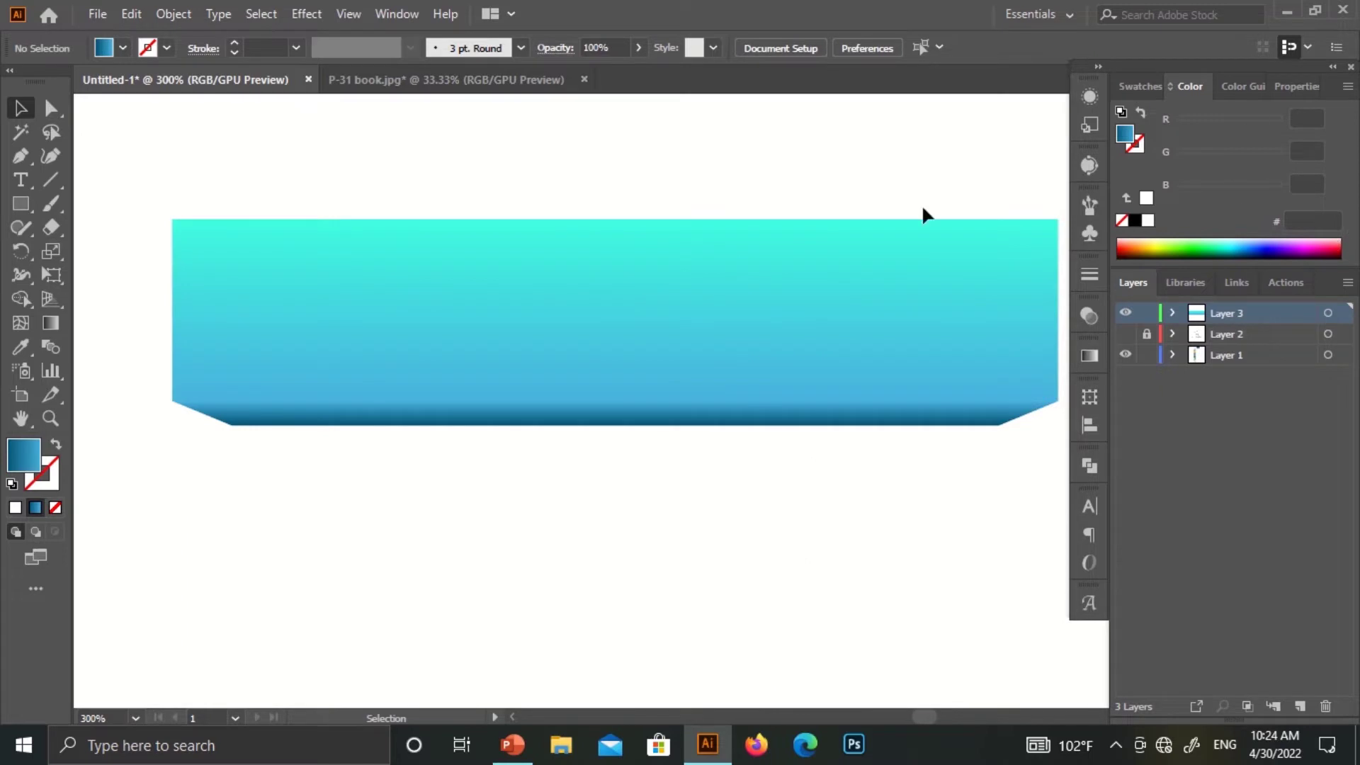
scroll(707, 398, "down", 3)
left_click(1126, 334)
Draw the left storefront pillar and send it behind the other shapes
key("m")
scroll(707, 693, "up", 1)
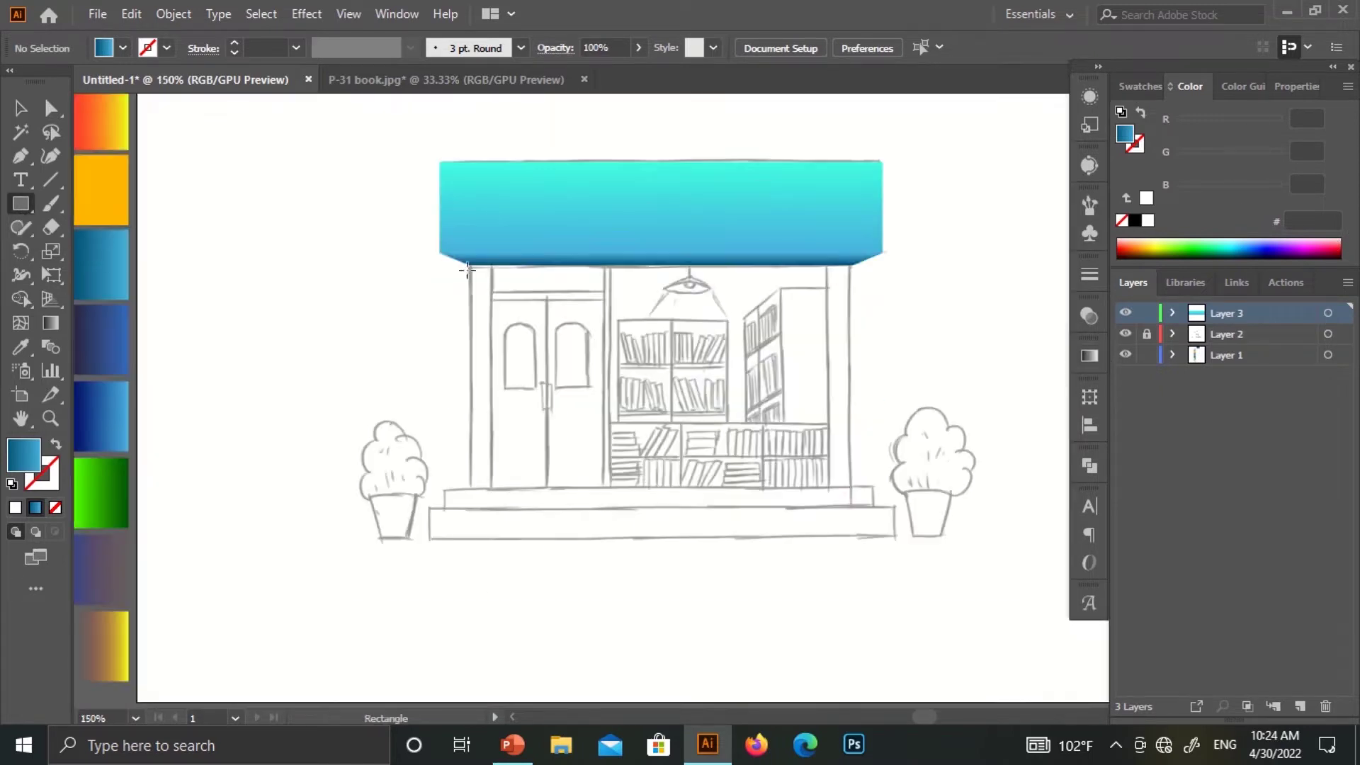
left_click_drag(470, 267, 492, 494)
key("v")
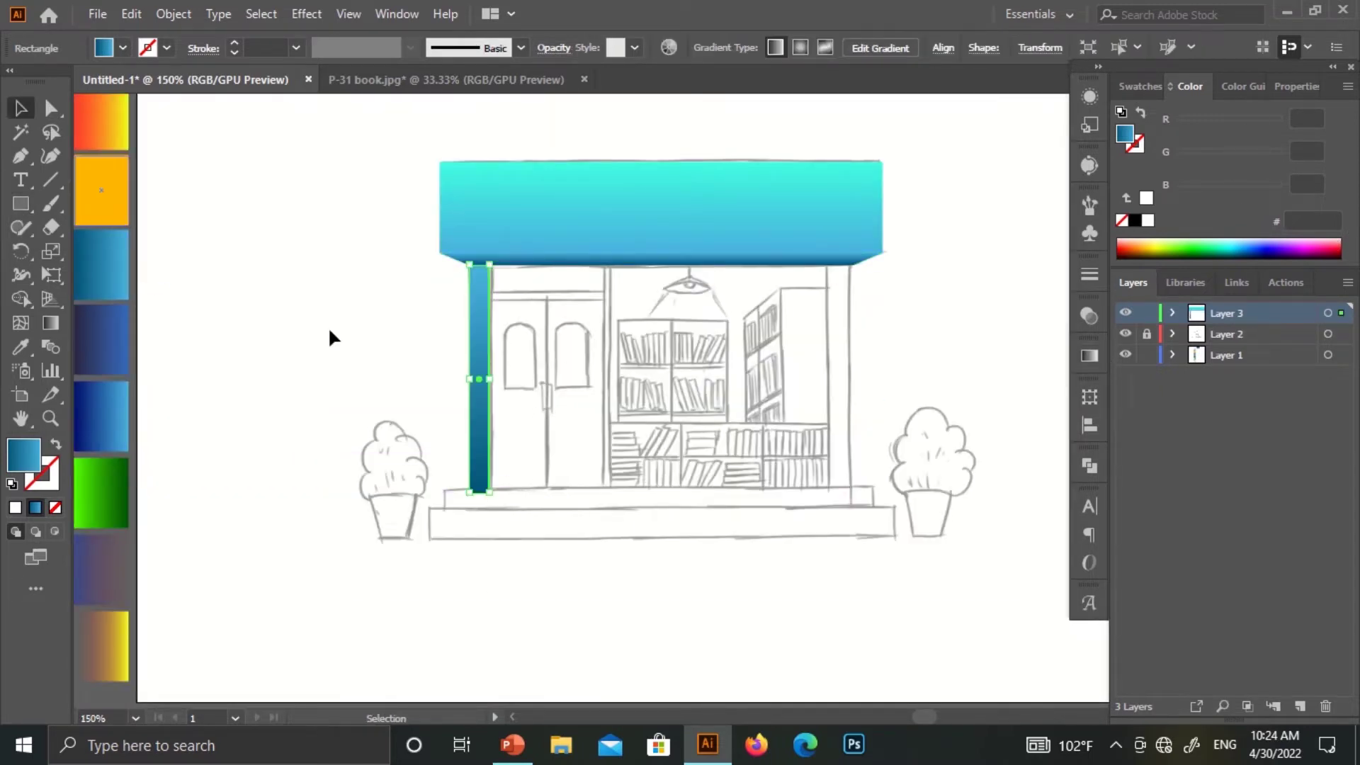
scroll(425, 362, "down", 1)
right_click(484, 417)
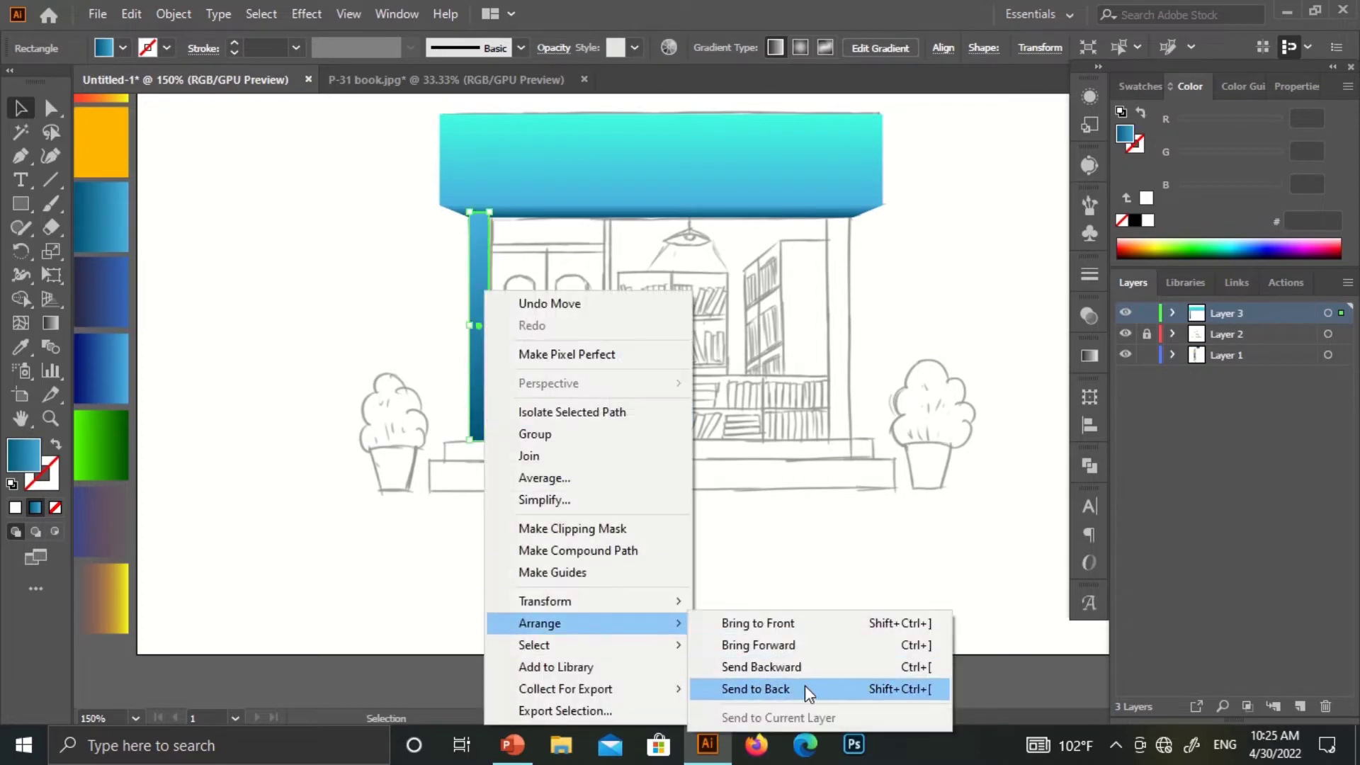
left_click(762, 686)
left_click(616, 538)
Copy the pillar to the other openings, nudge the middle one left, and narrow the right one
left_click_drag(489, 384, 847, 389)
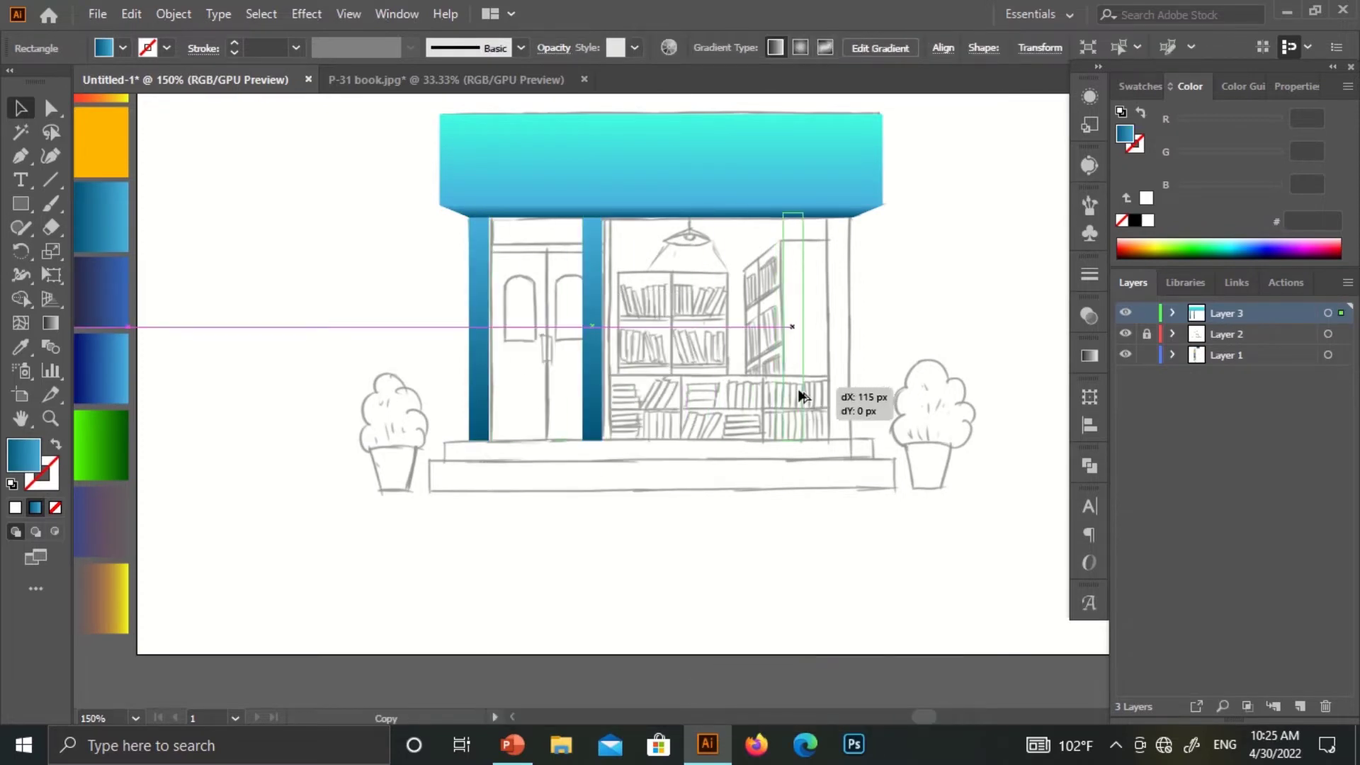
key("ctrl+shift+a")
left_click_drag(600, 382, 591, 382)
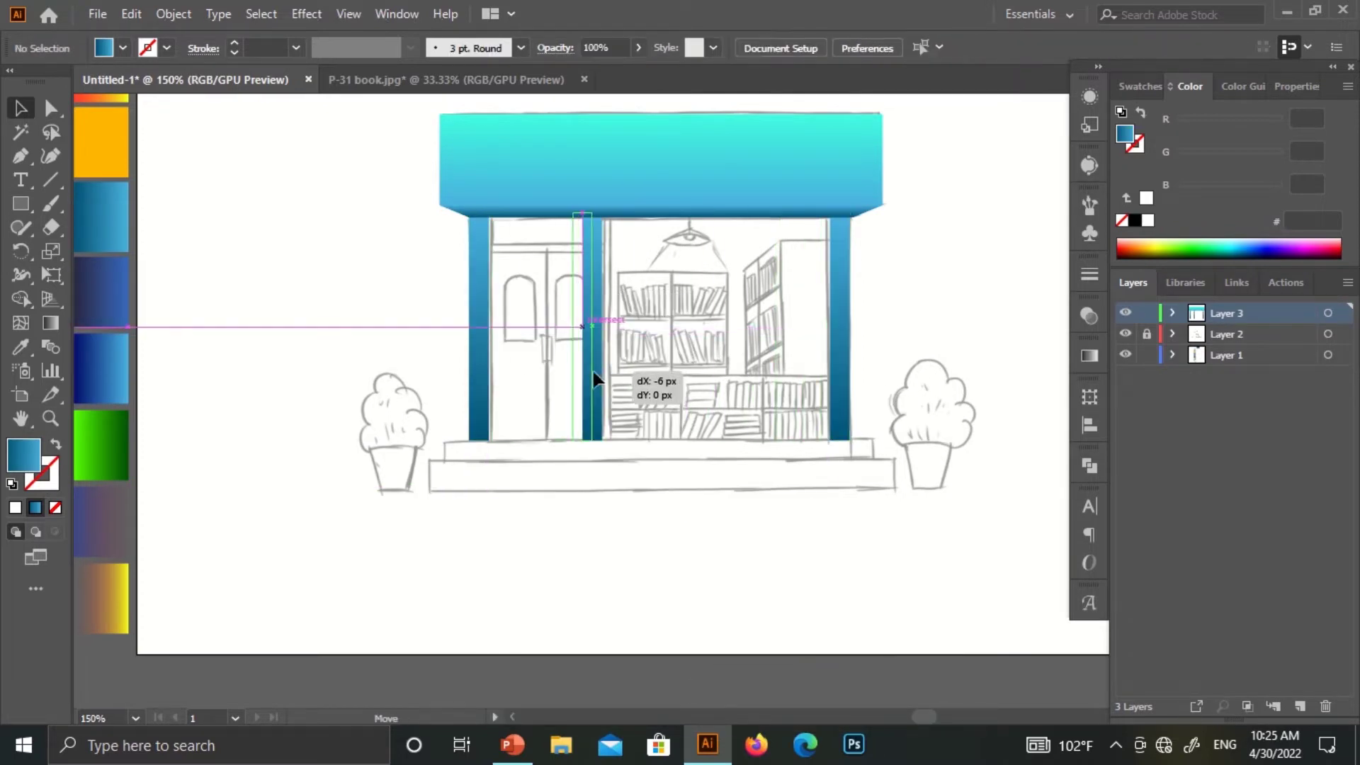
key("ctrl+=")
key("ctrl+=")
scroll(532, 449, "right", 3)
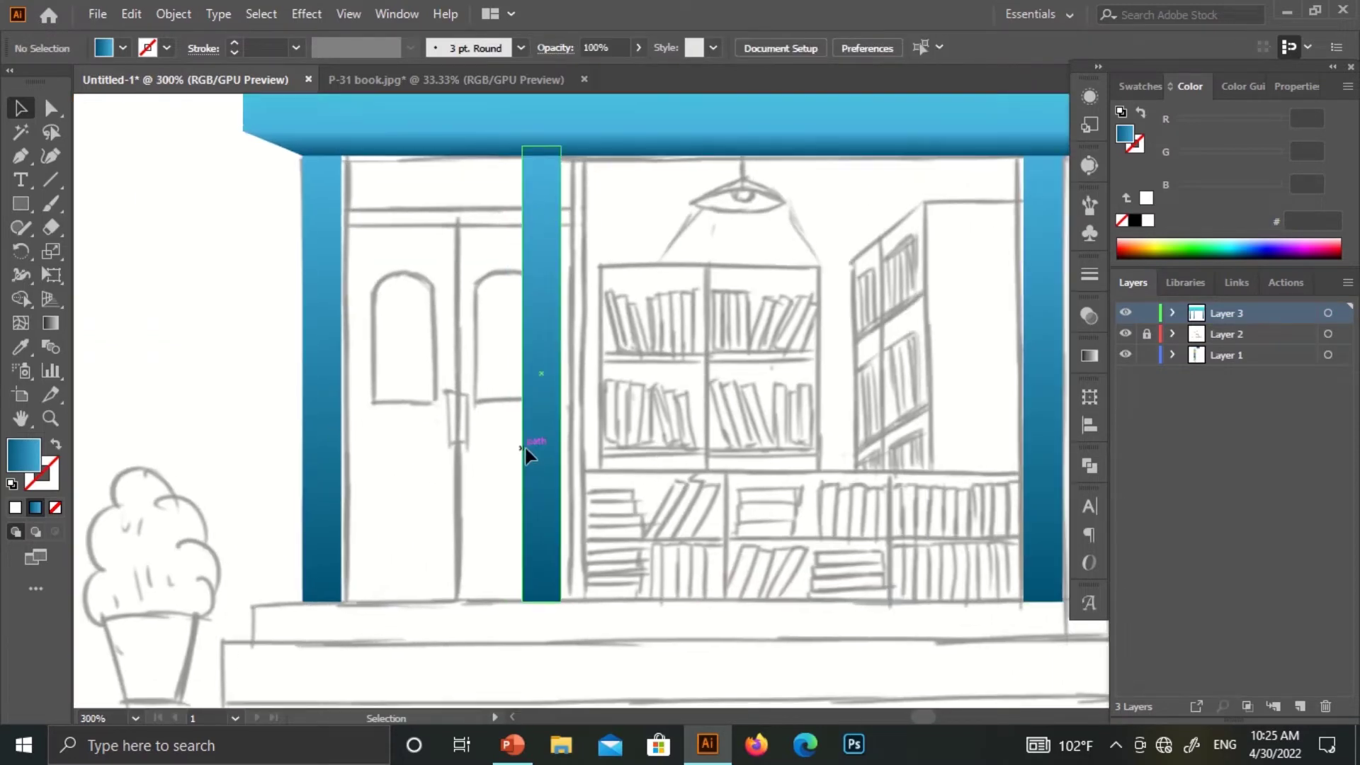
left_click(531, 425)
left_click(338, 405)
scroll(388, 395, "right", 3)
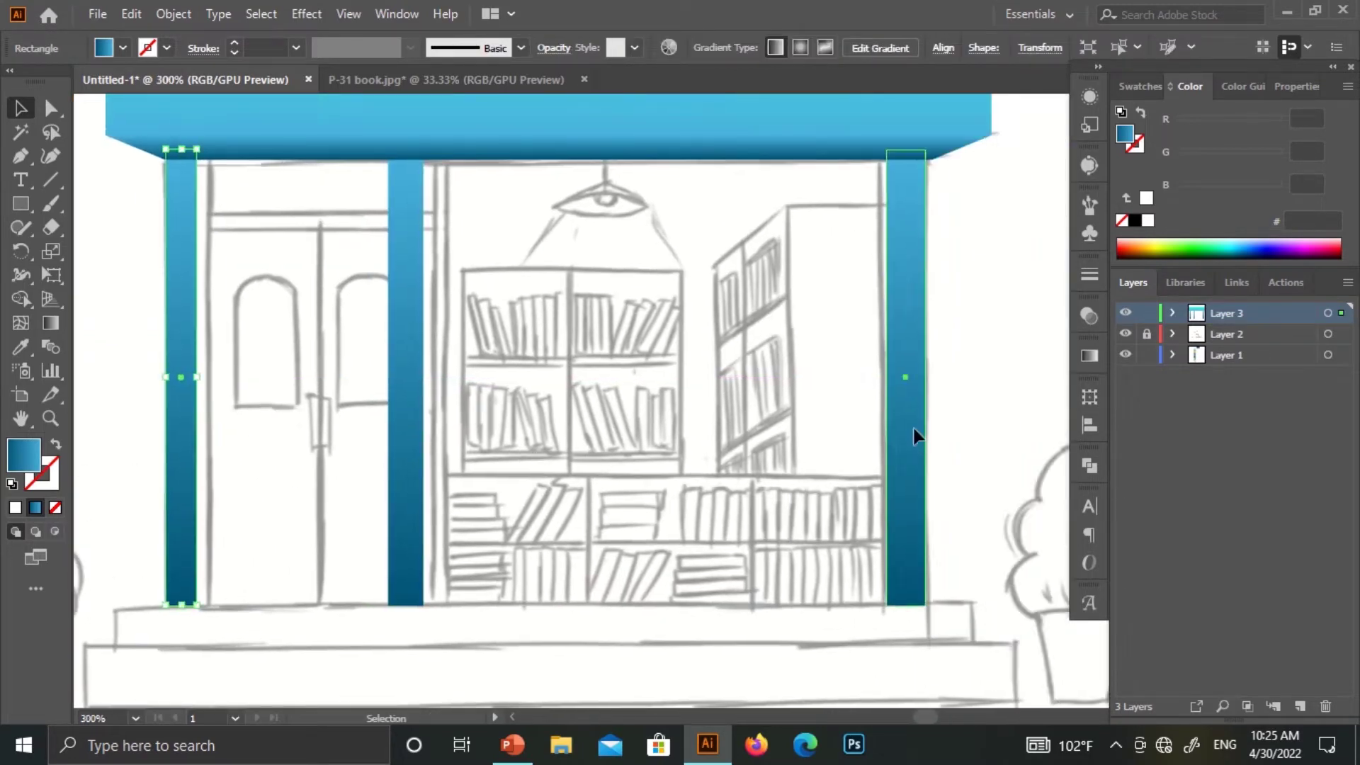
left_click_drag(887, 377, 892, 377)
left_click(992, 381)
Draw the upper step rectangle over the sill sketch
key("ctrl+0")
scroll(807, 414, "up", 3)
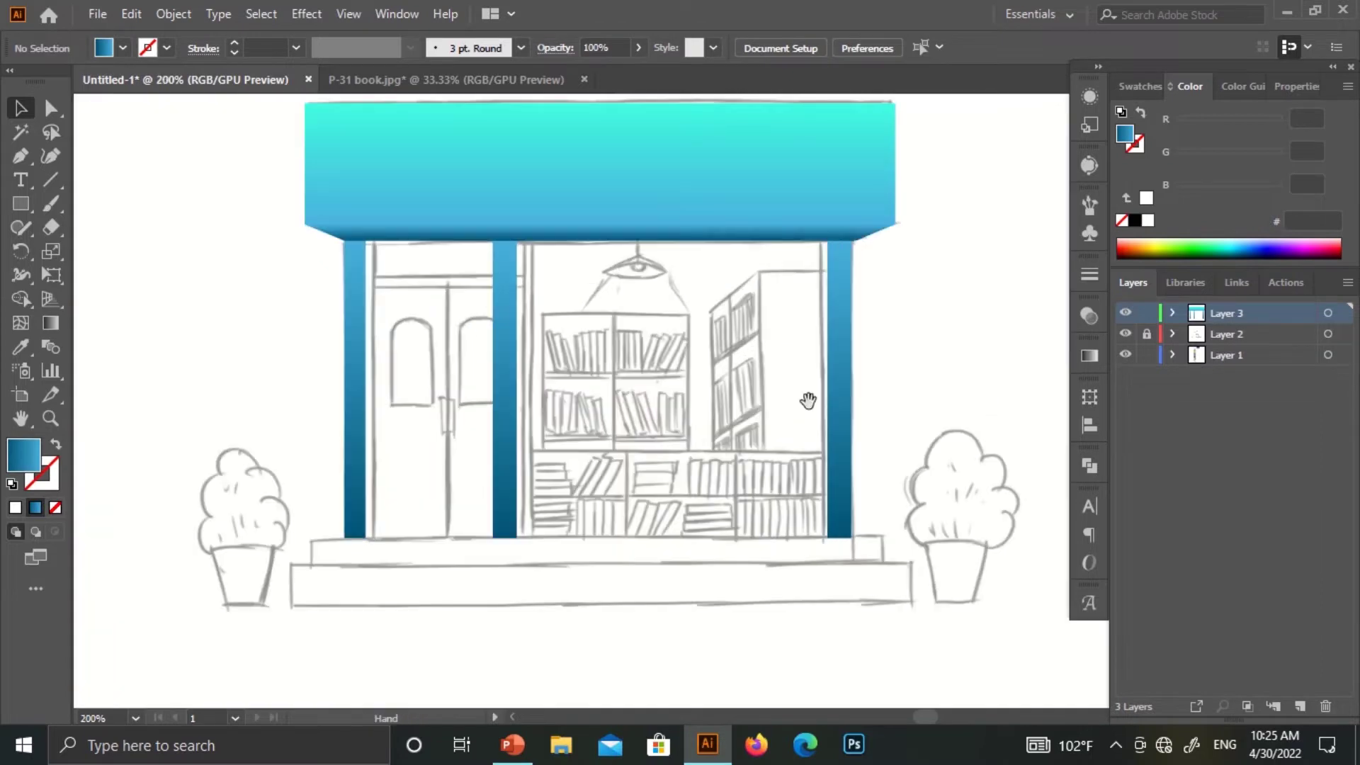
scroll(808, 414, "down", 3)
key("m")
left_click_drag(337, 338, 910, 359)
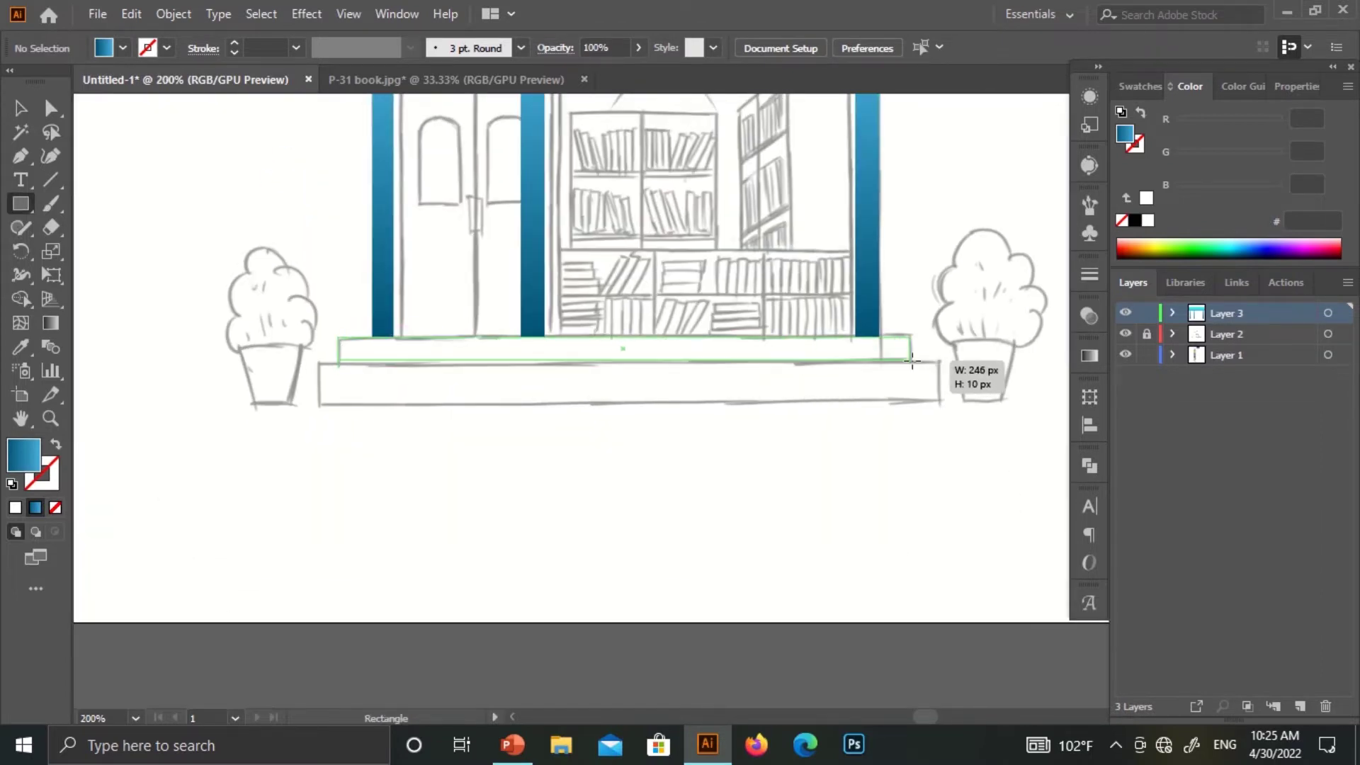
Draw a wider lower step and give both steps a vertical cyan gradient
mouse_move(319, 362)
left_mouse_down()
mouse_move(928, 399)
mouse_move(933, 380)
left_mouse_up()
key("v")
left_click(753, 401)
left_click(693, 376)
scroll(517, 511, "up", 3)
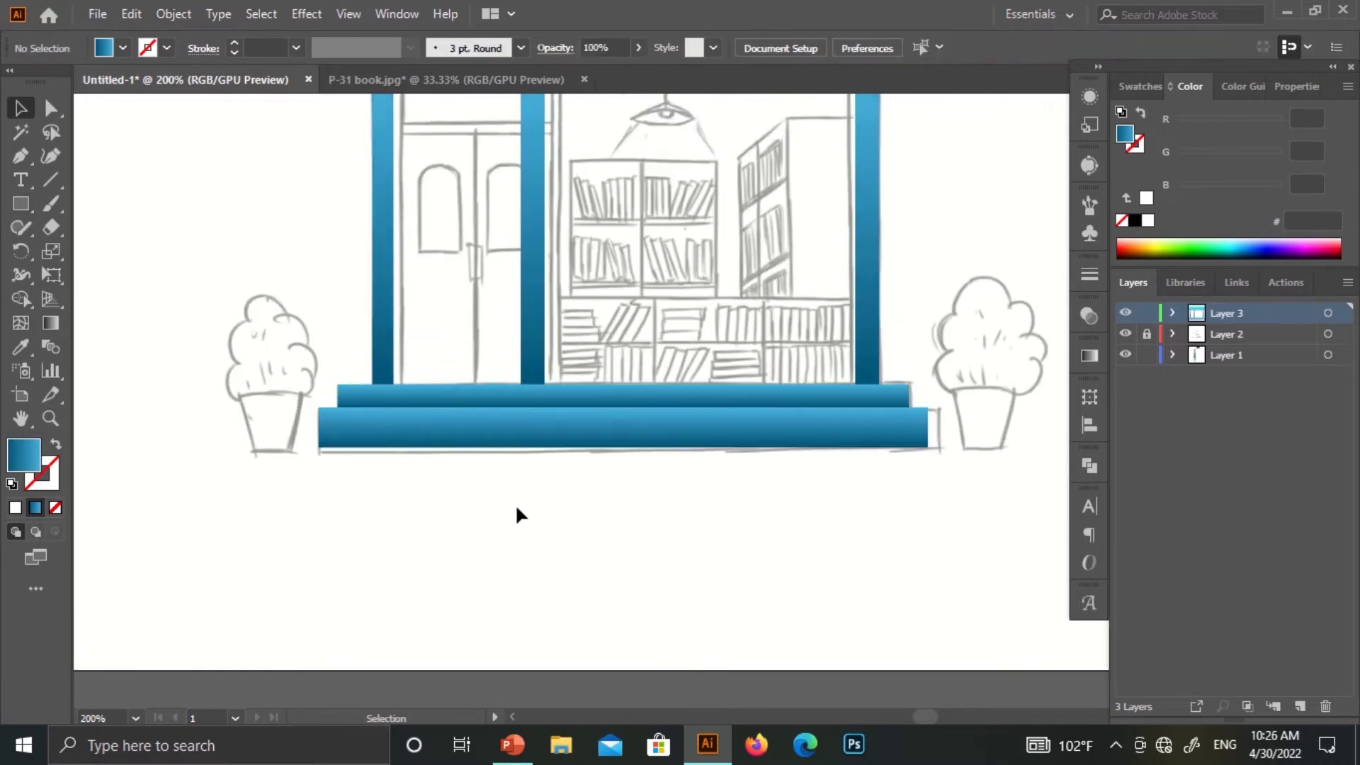
key("g")
scroll(583, 494, "down", 3)
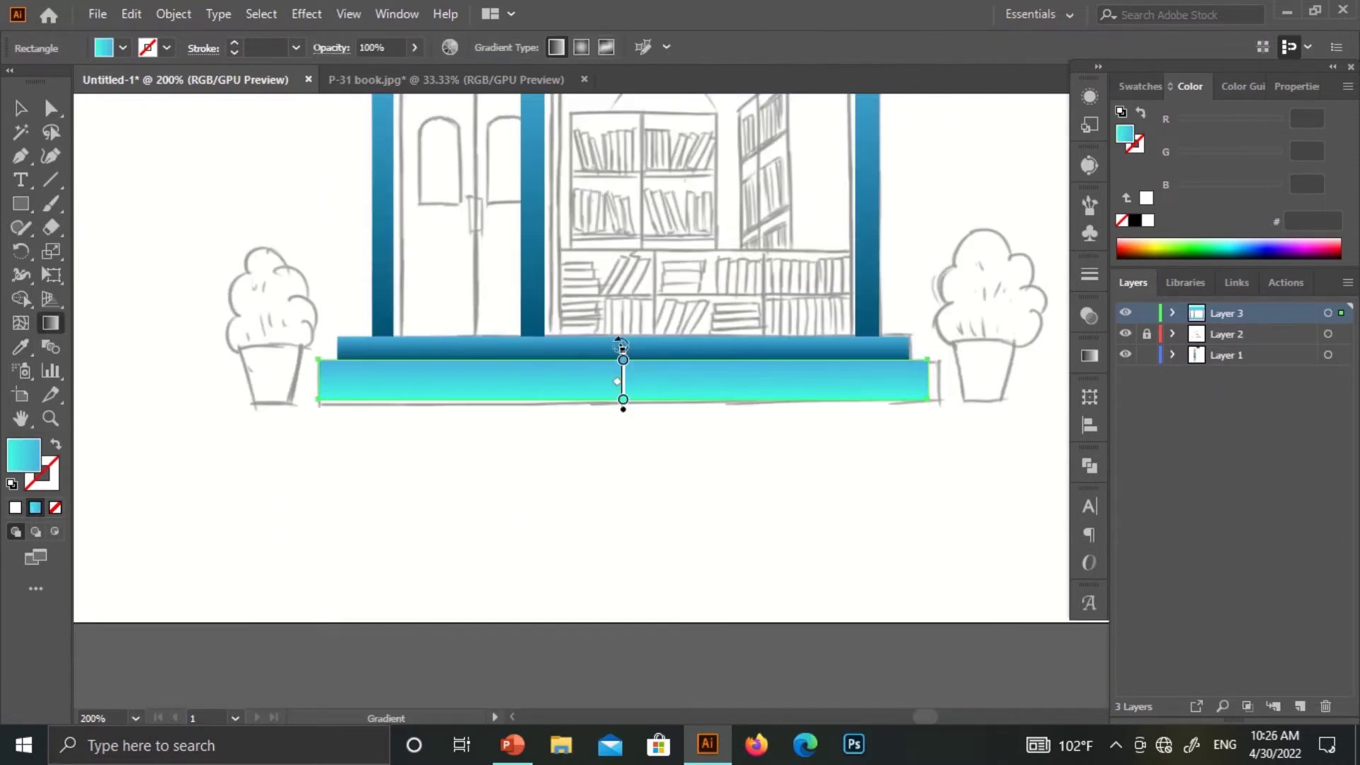
left_click_drag(623, 388, 622, 443)
left_click(623, 347)
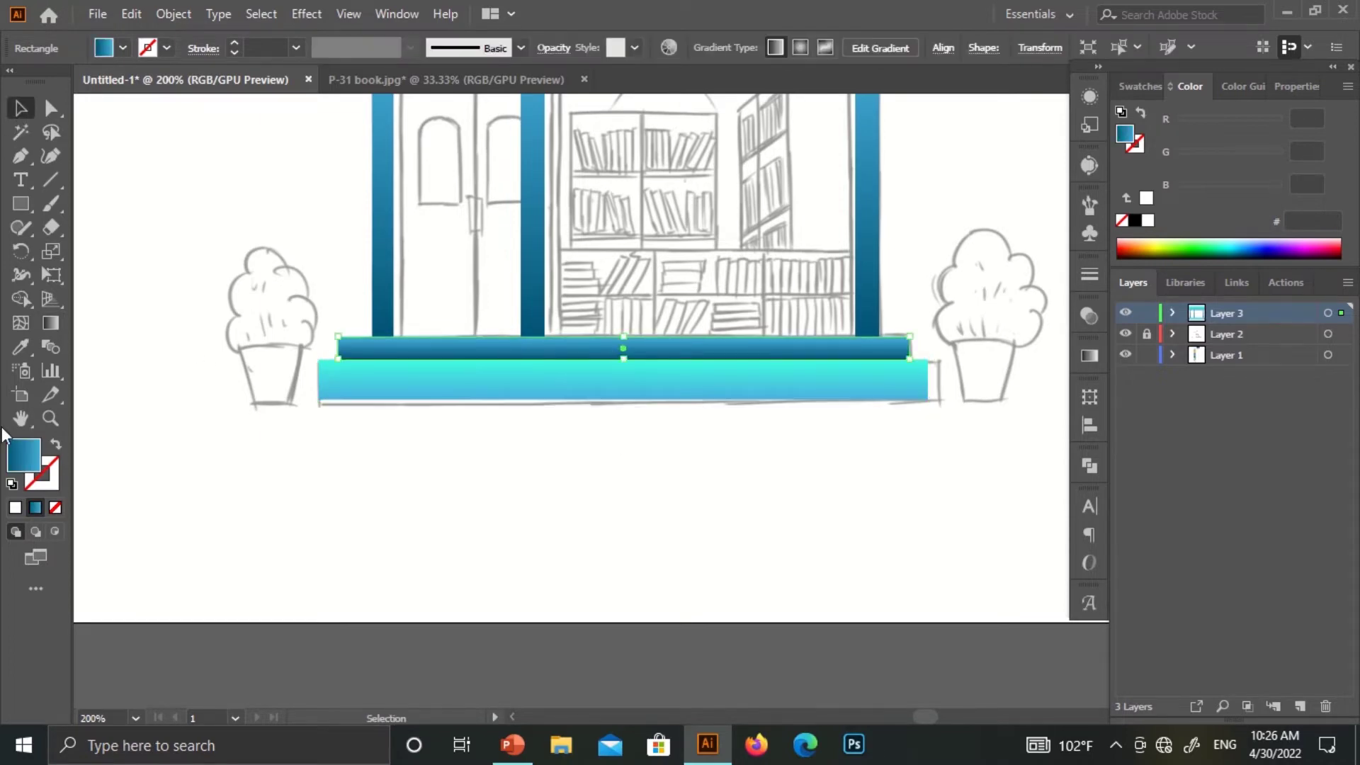
left_click_drag(623, 337, 623, 360)
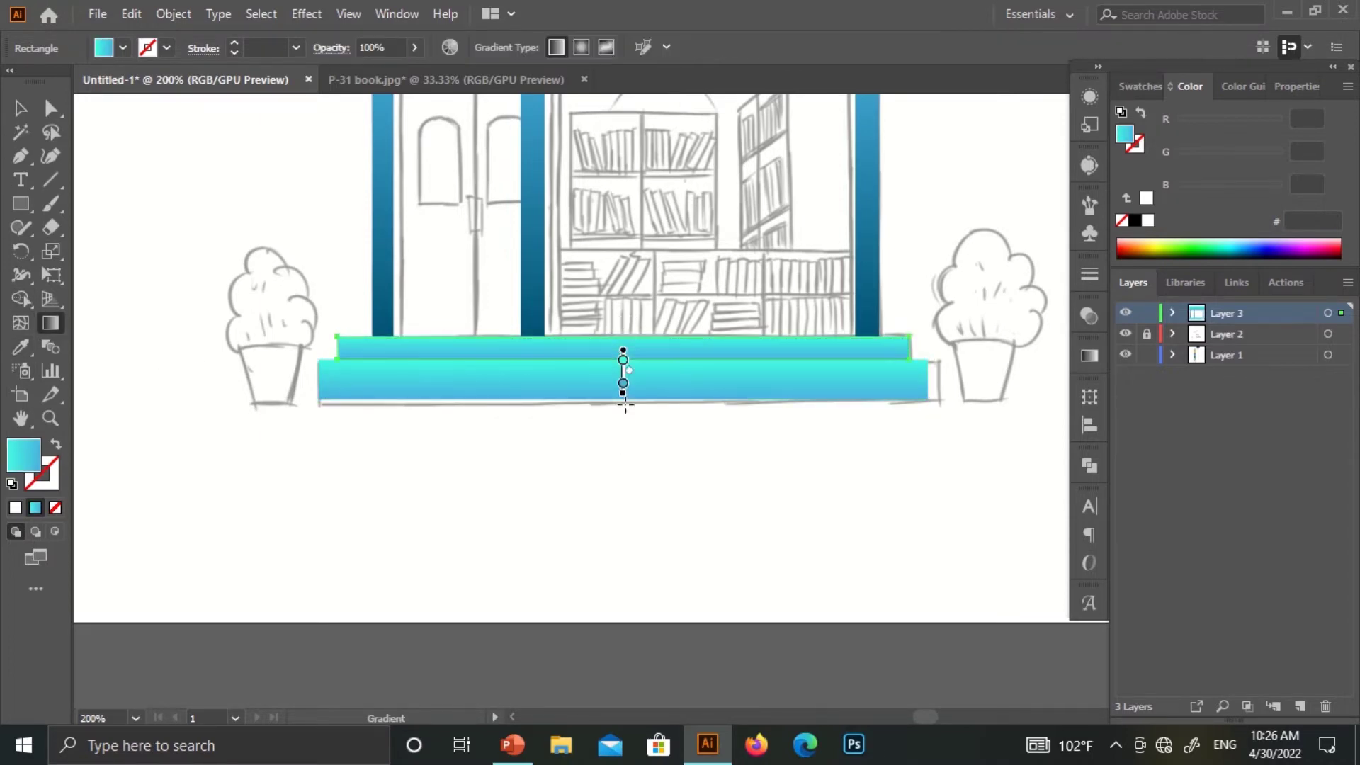
Eyedrop the blue gradient swatch onto the left, middle and right pillars
key("v")
left_click(504, 501)
key("ctrl+minus")
key("ctrl+minus")
key("ctrl+minus")
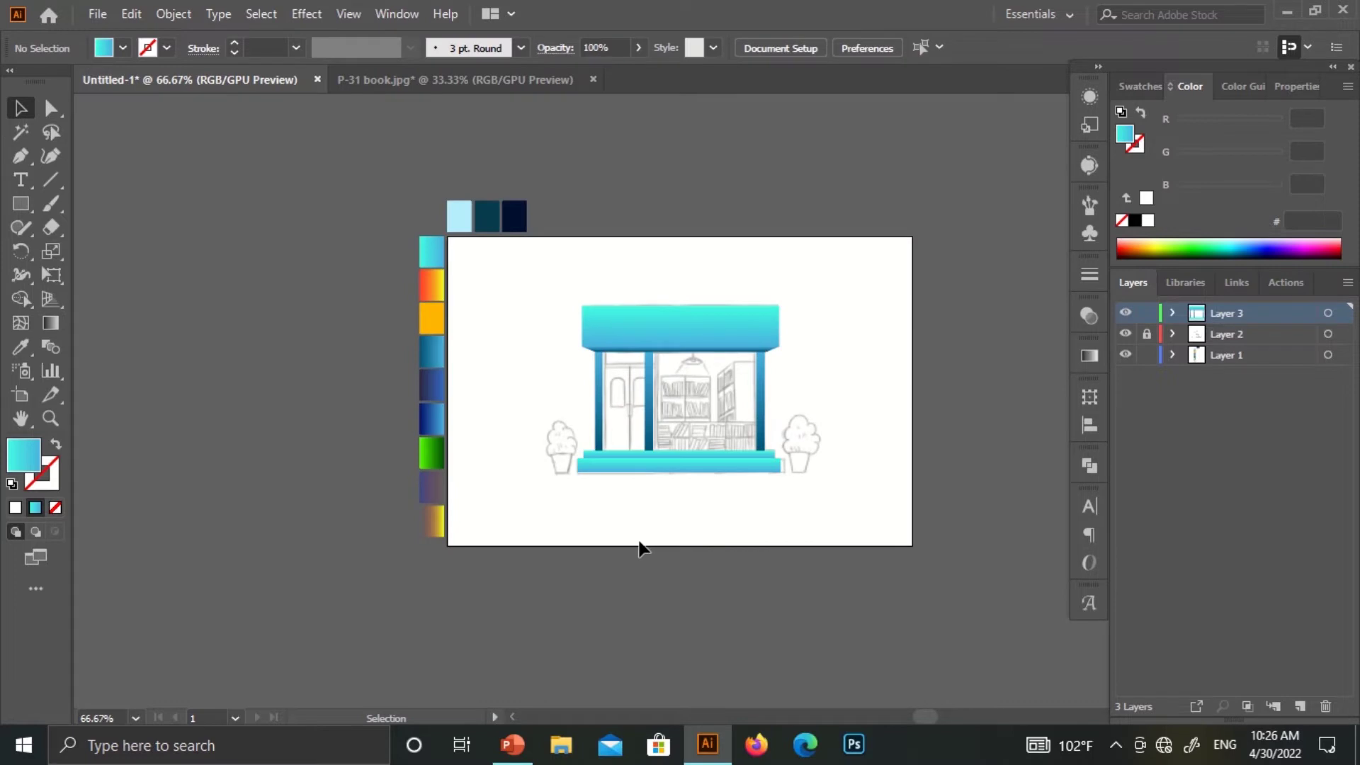
left_click(599, 354)
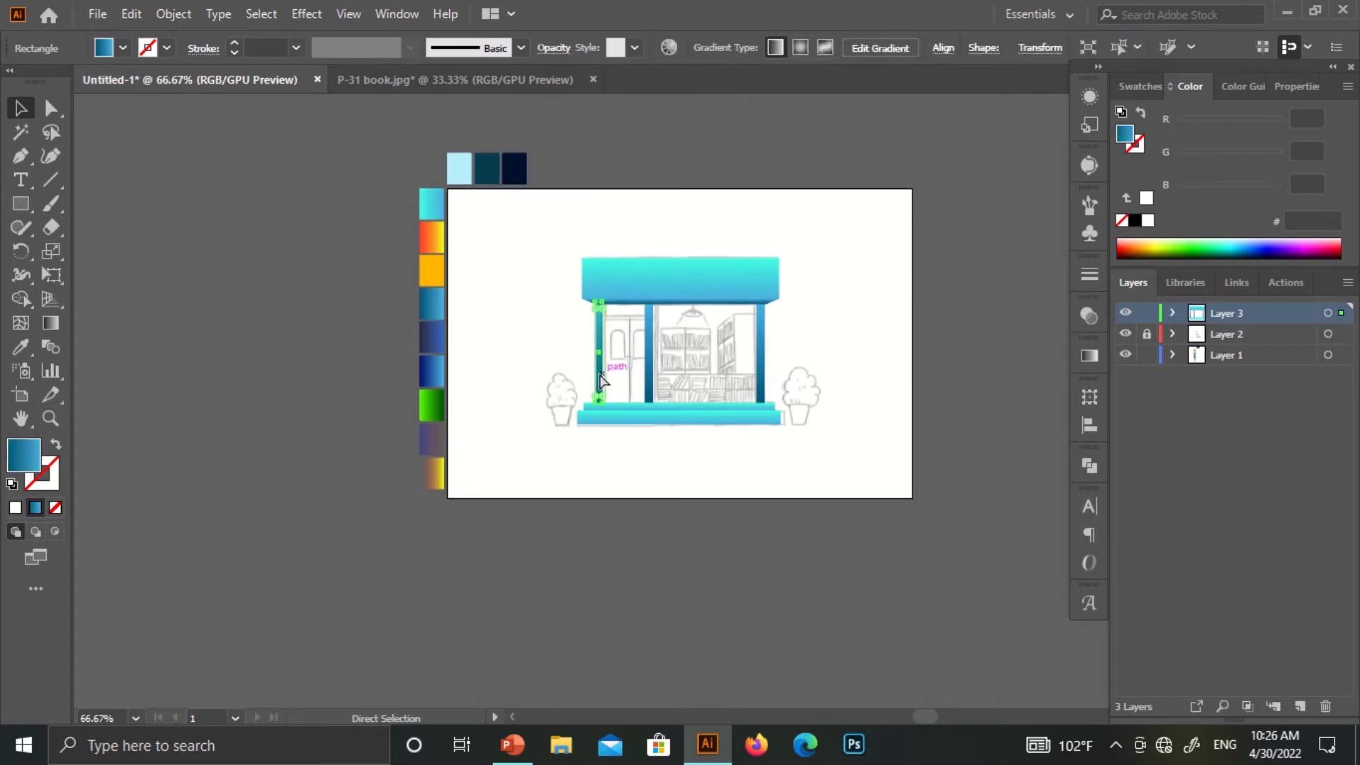
key("ctrl+plus")
key("ctrl+plus")
key("i")
left_click(188, 410)
left_click(685, 368, "ctrl")
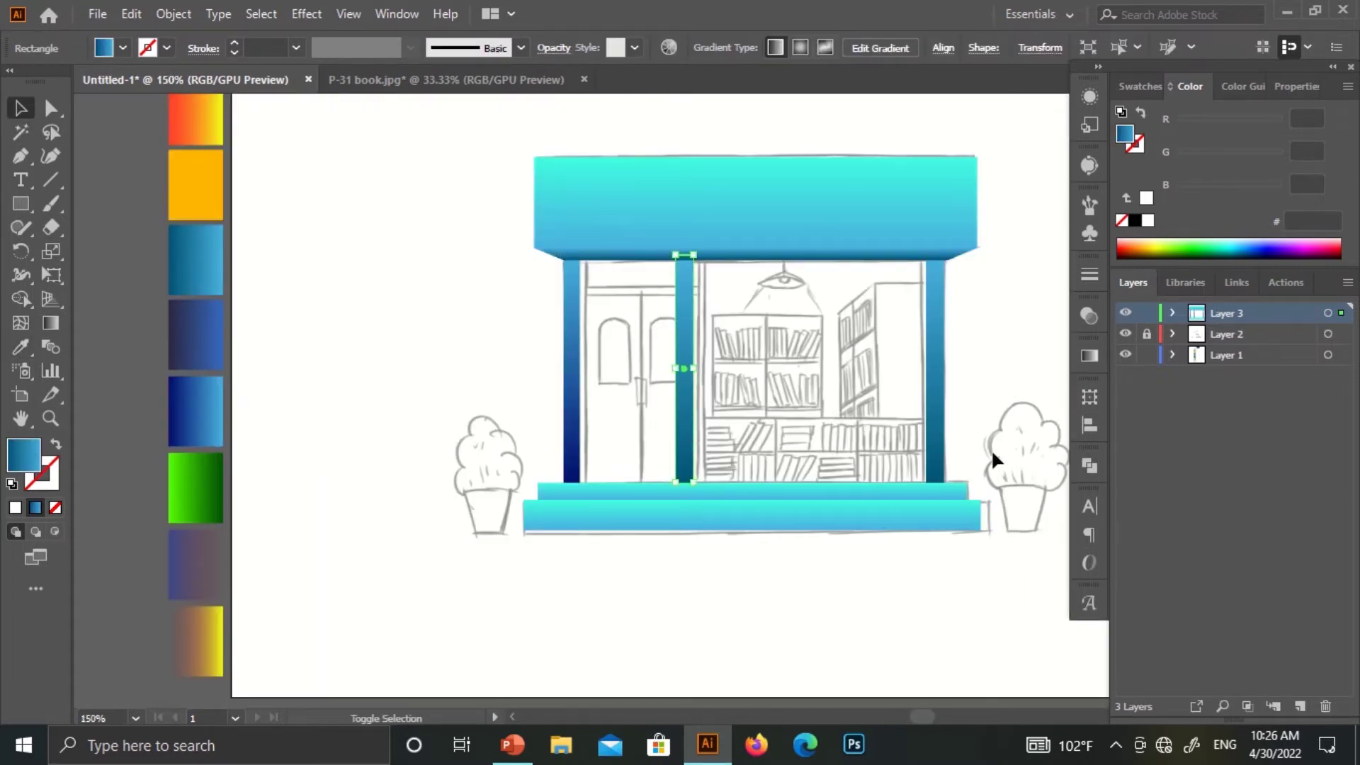
left_click(936, 369, "ctrl+shift")
left_click(571, 369)
key("ctrl+shift+a")
mouse_move(638, 554)
left_mouse_down()
mouse_move(639, 483)
mouse_move(539, 515)
left_mouse_up()
Add a door panel with a top-to-bottom cyan gradient, sent behind the pillars
key("m")
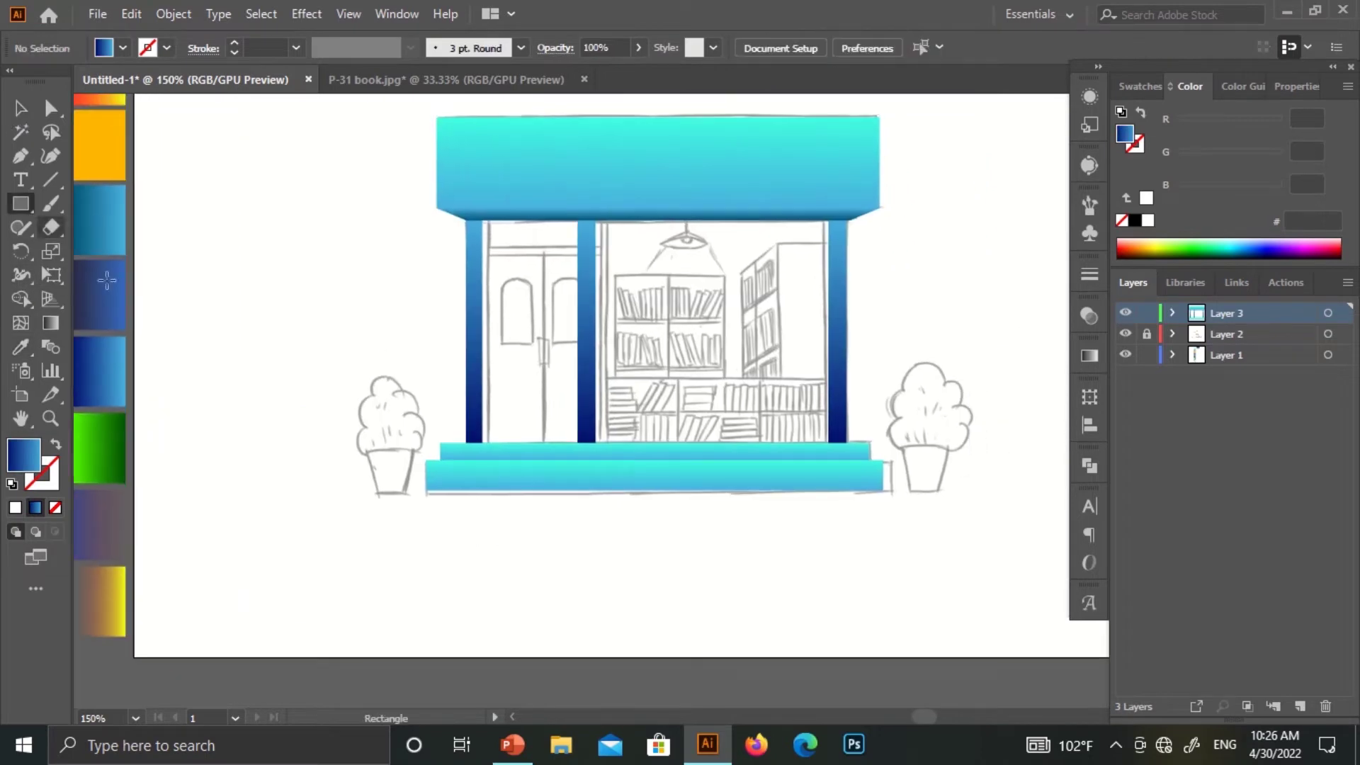
left_click_drag(473, 186, 586, 452)
key("i")
left_click(674, 138)
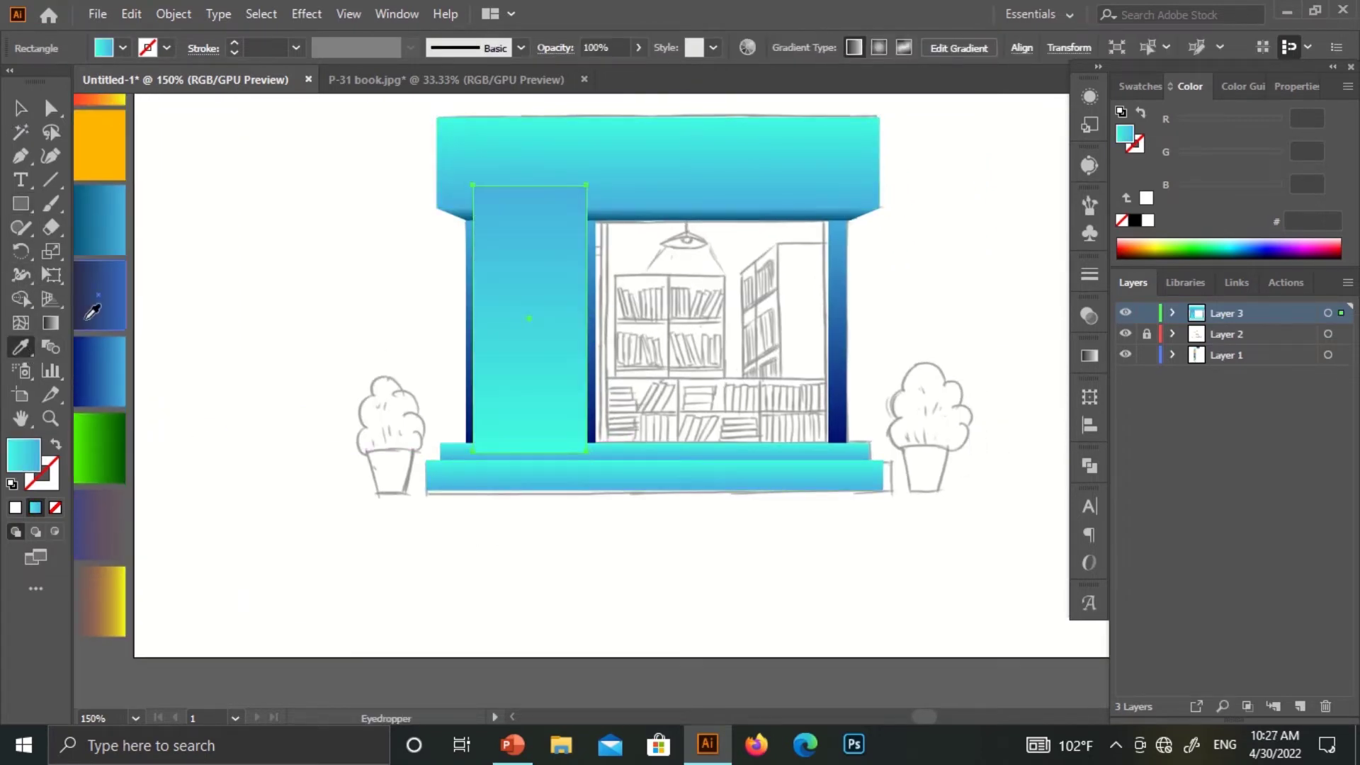
key("g")
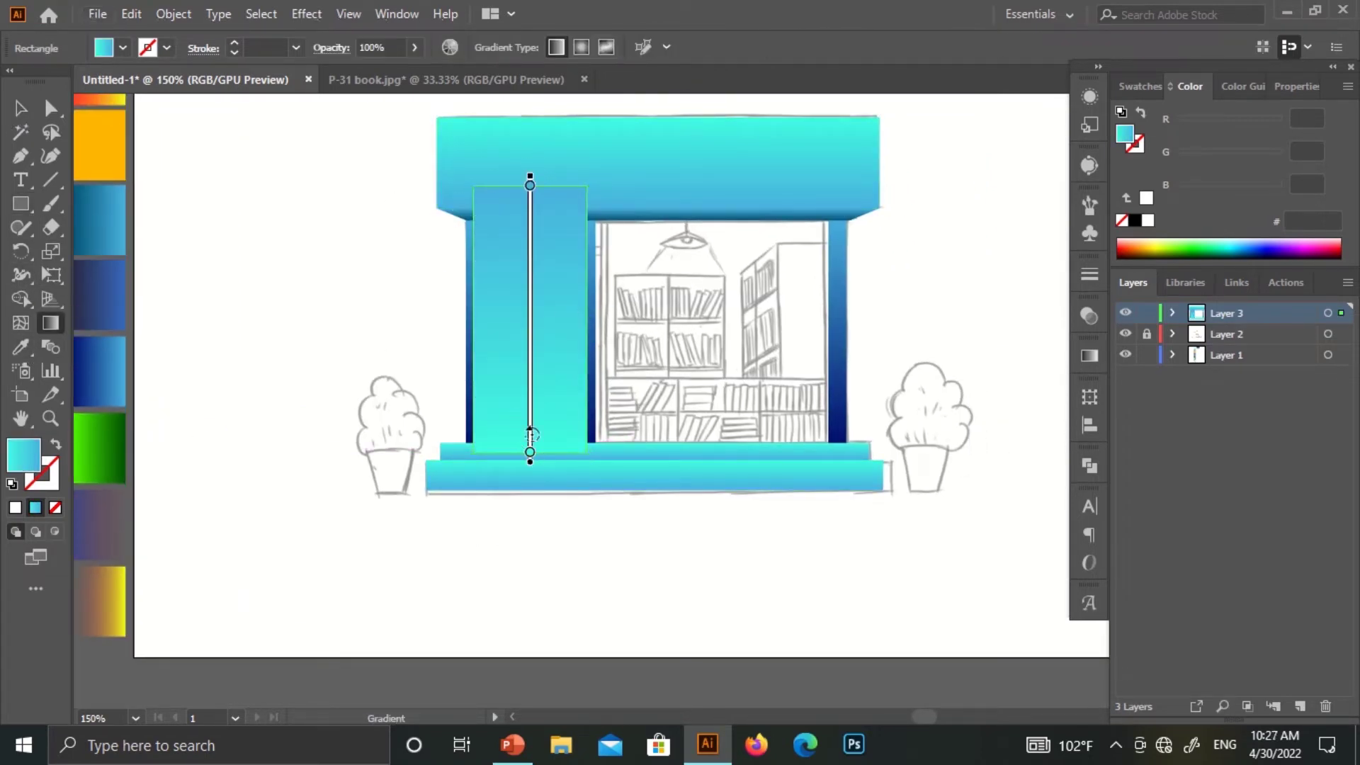
left_click_drag(530, 454, 530, 708)
key("v")
right_click(505, 291)
left_click(773, 670)
left_click(619, 510)
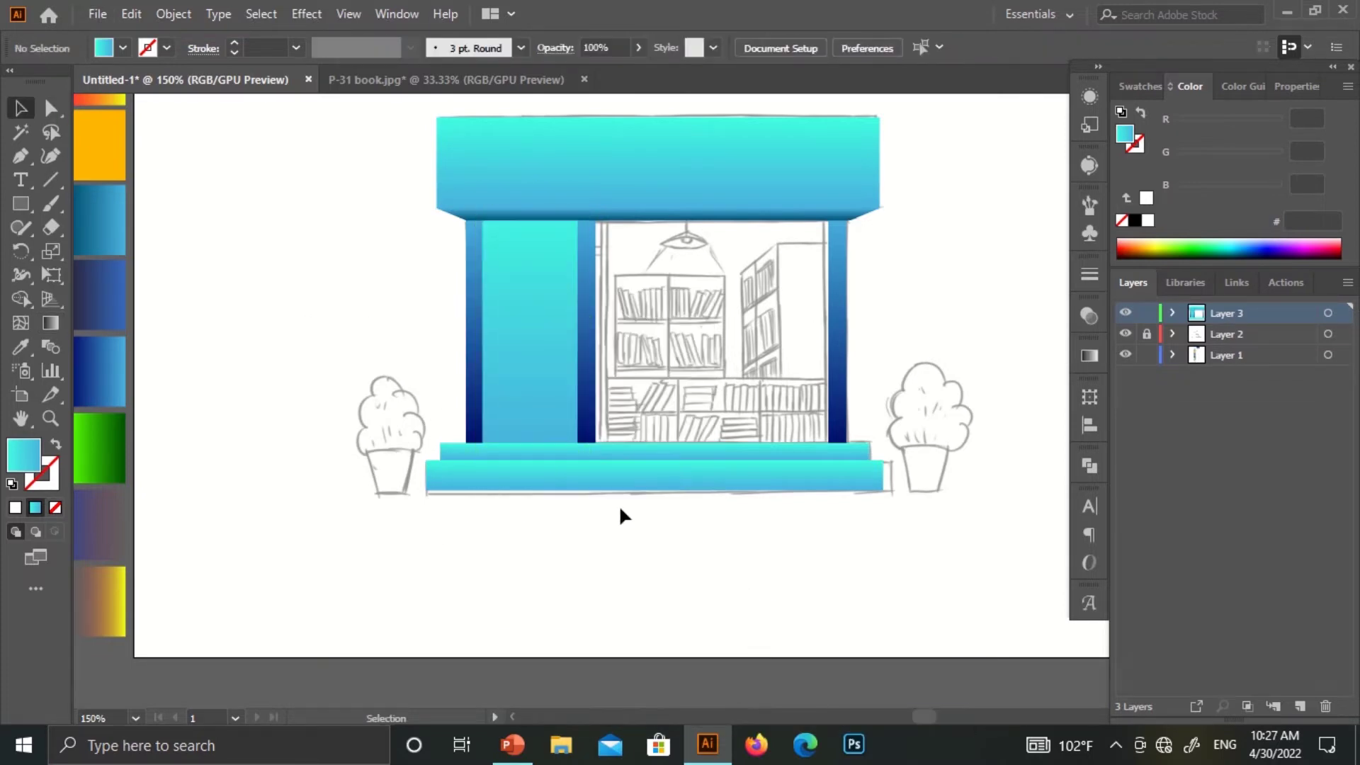
Draw a thin black shadow strip under the awning at 30% opacity
scroll(619, 510, "up", 1)
key("m")
left_click_drag(467, 270, 848, 282)
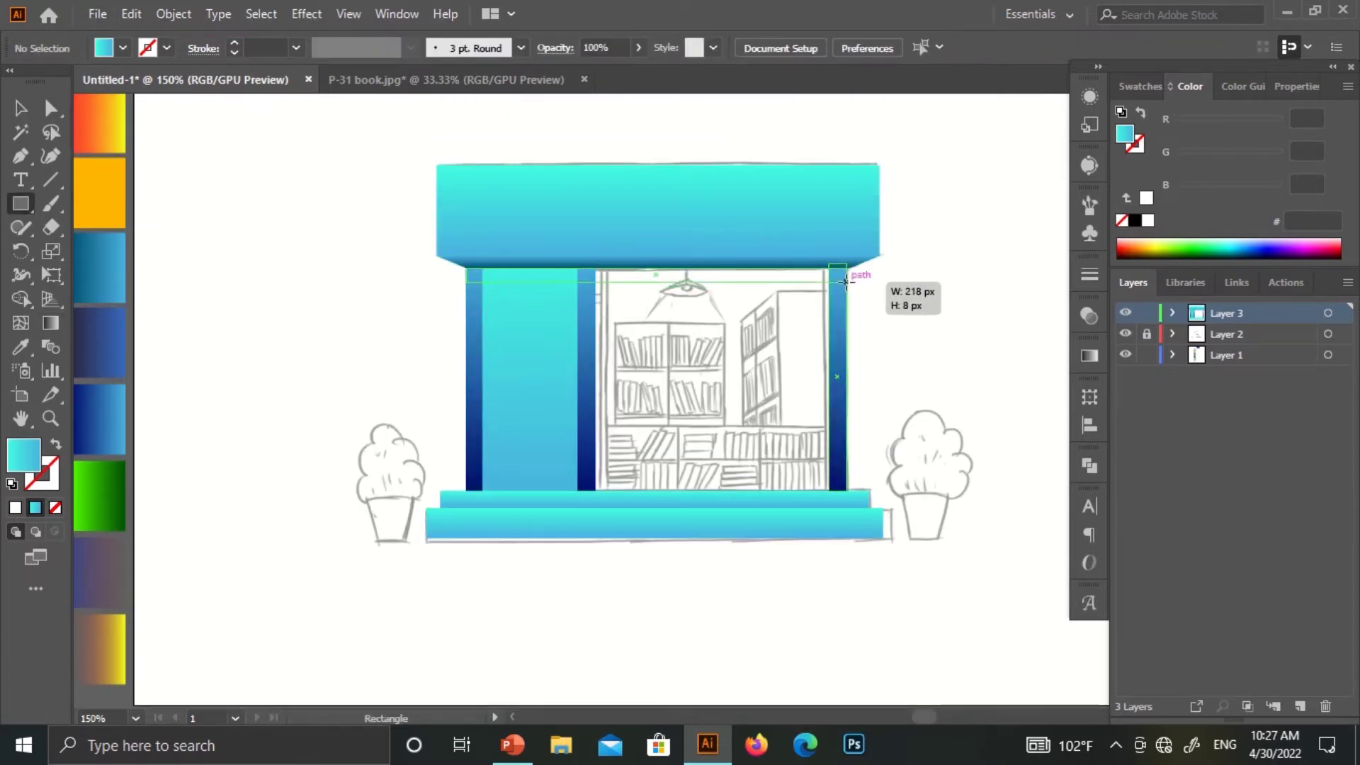
left_click(122, 47)
left_click(29, 88)
left_click(1090, 316)
left_click(1040, 336)
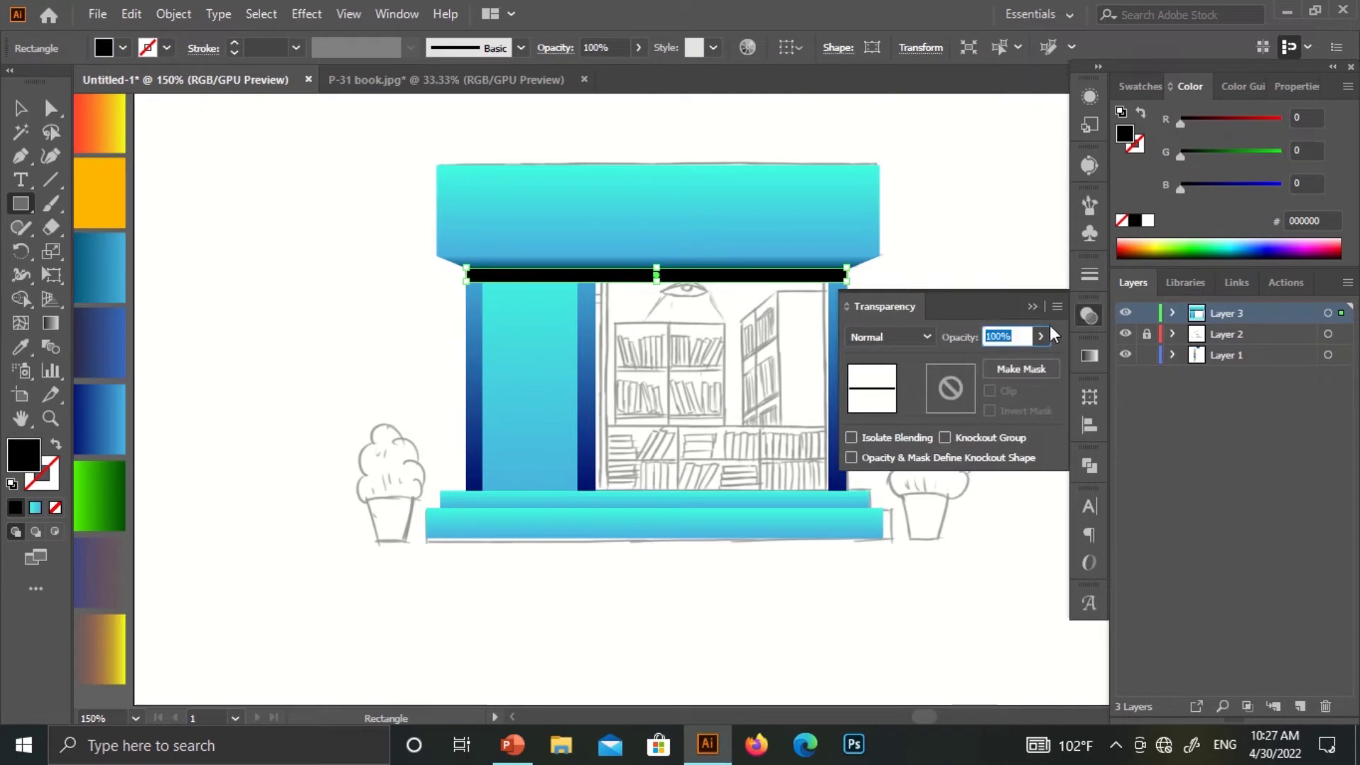
left_click_drag(1042, 362, 1009, 363)
left_click(708, 354)
Lower the door panel's top edge to meet the shadow strip
key("Escape")
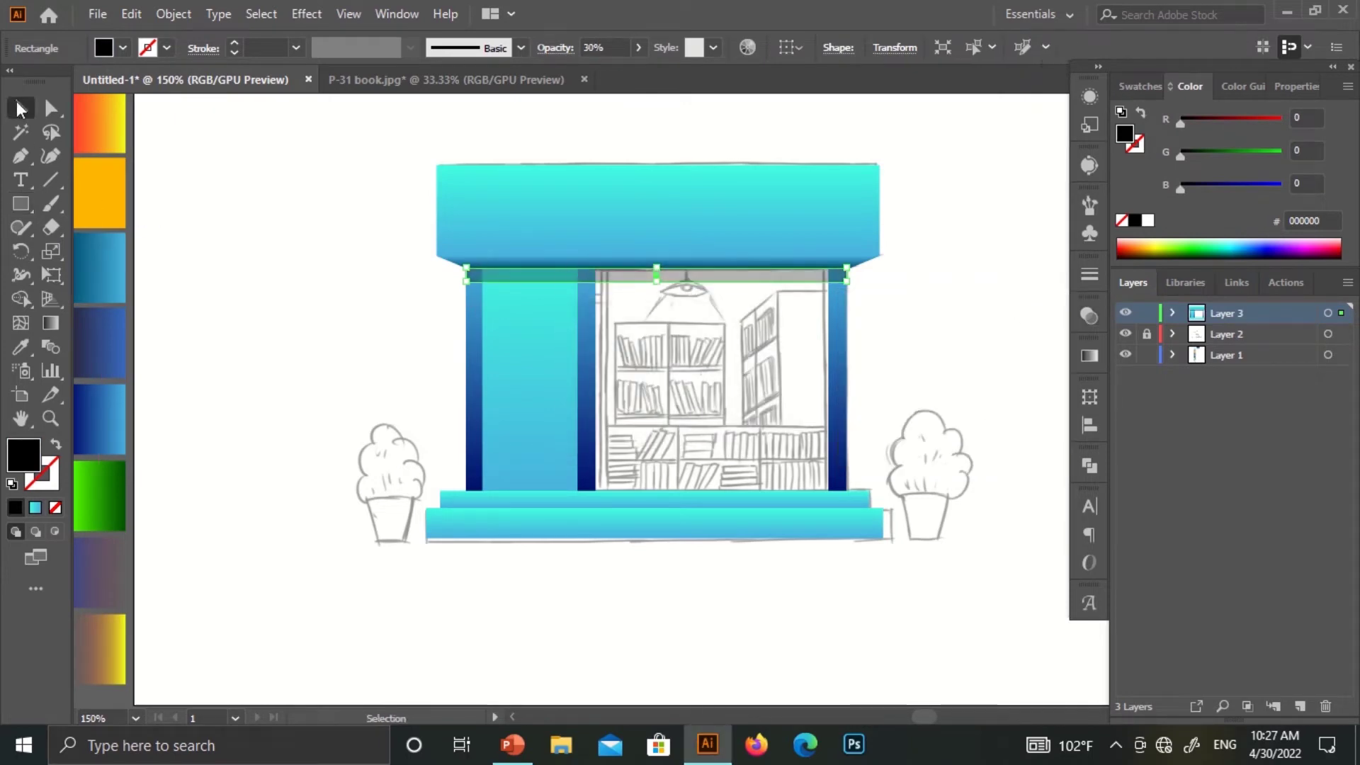
key("v")
key("ctrl+plus")
key("ctrl+plus")
key("ctrl+plus")
left_click_drag(373, 386, 659, 569)
scroll(659, 569, "right", 5)
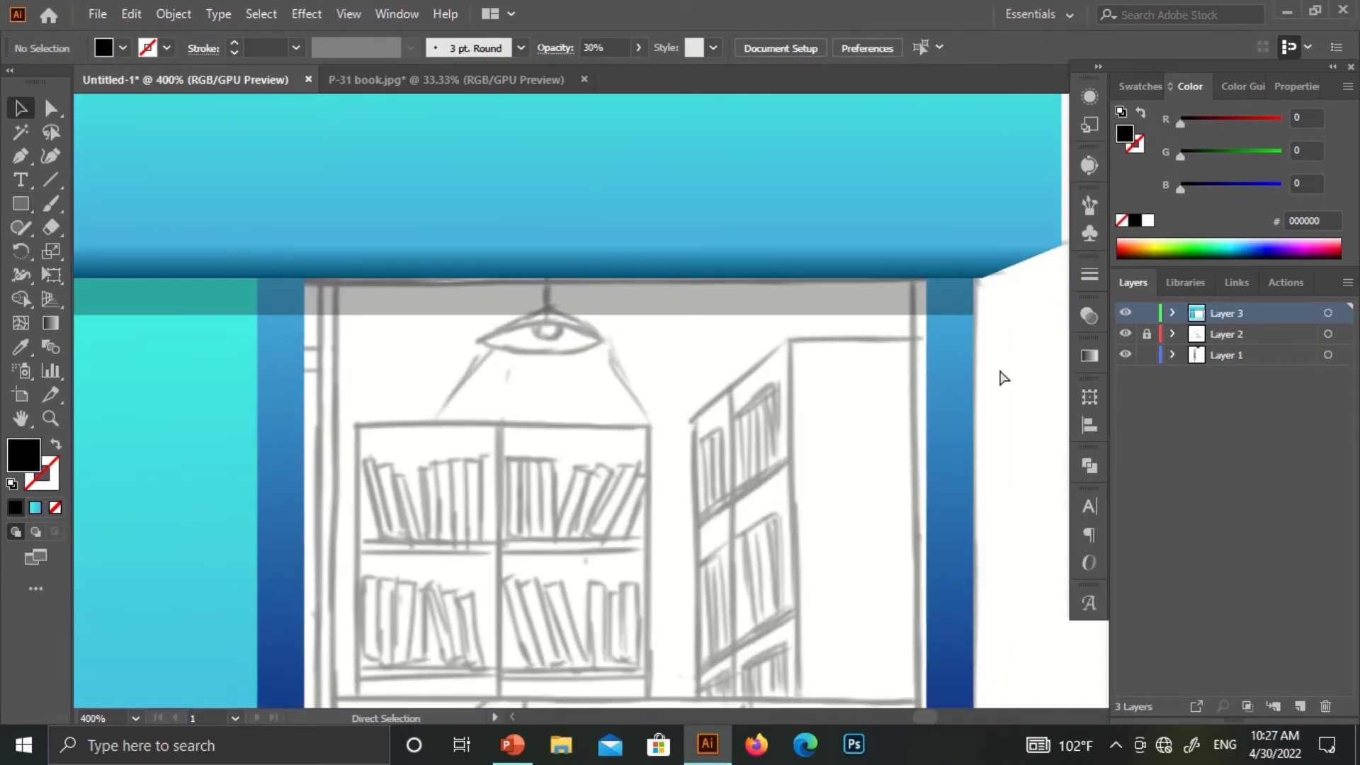
key("ctrl+minus")
key("ctrl+minus")
key("ctrl+minus")
left_click(489, 454)
mouse_move(491, 320)
left_mouse_down()
mouse_move(491, 354)
mouse_move(574, 464)
mouse_move(574, 452)
left_mouse_up()
left_click(288, 425)
key("ctrl+plus")
key("m")
Arch the door window's top corners and fill it with dark navy #0a0749
key("a")
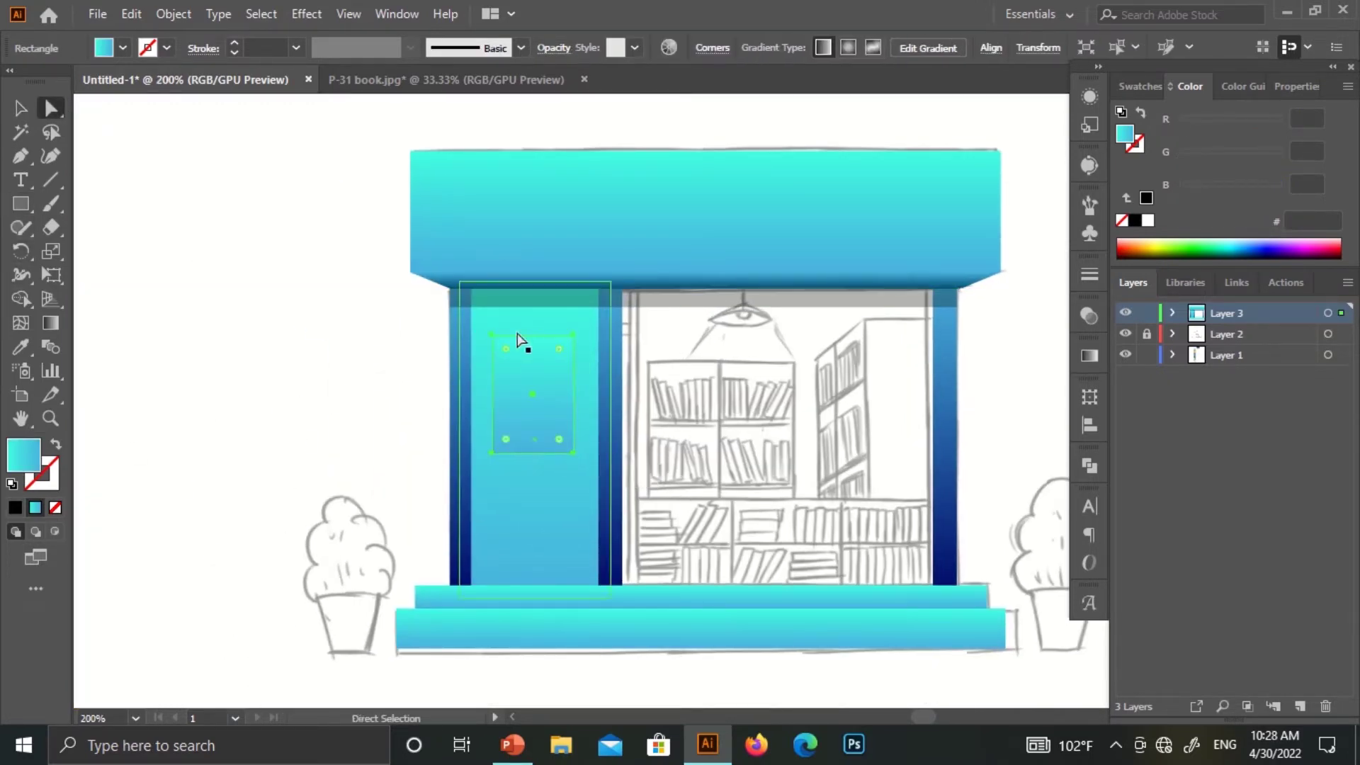
mouse_move(519, 322)
left_mouse_down()
mouse_move(580, 349)
mouse_move(517, 390)
left_mouse_up()
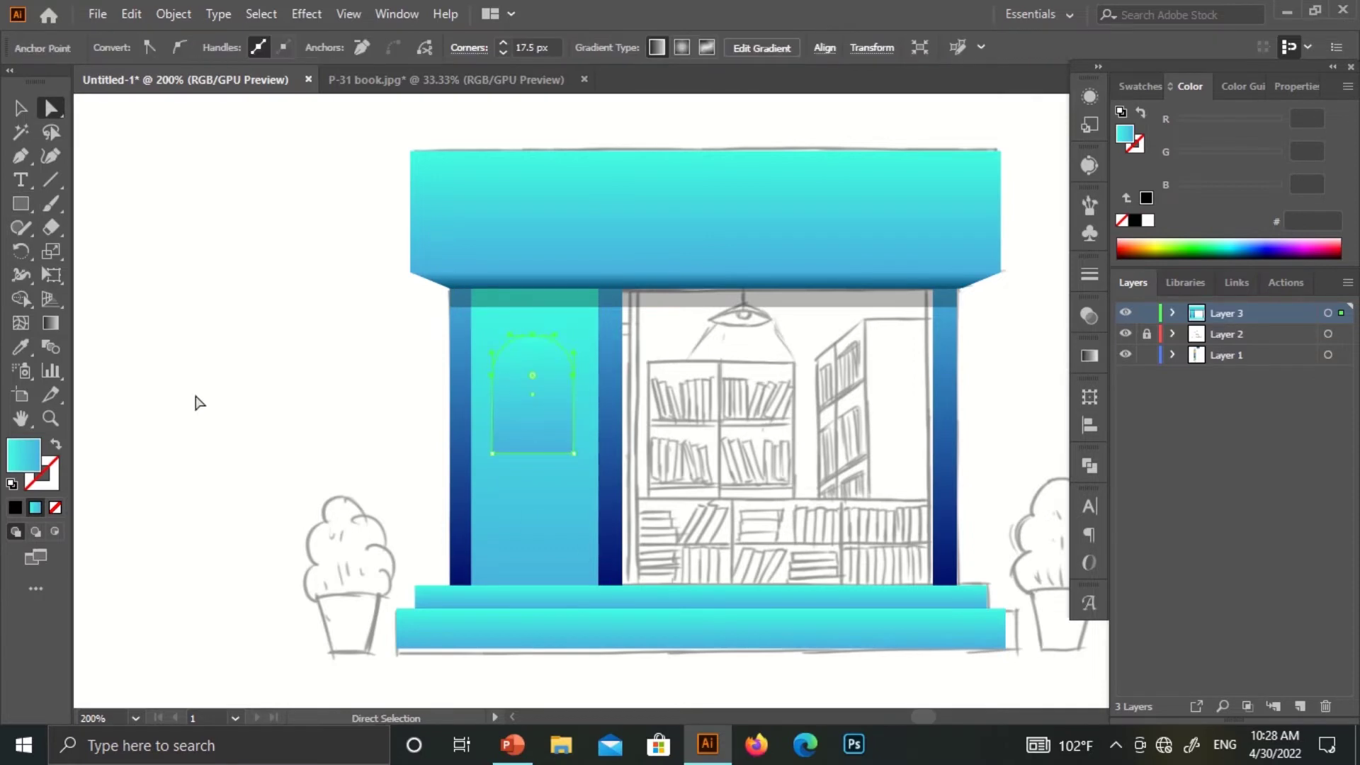
left_click(21, 108)
key("ctrl+1")
double_click(21, 457)
type("000000")
key("Return")
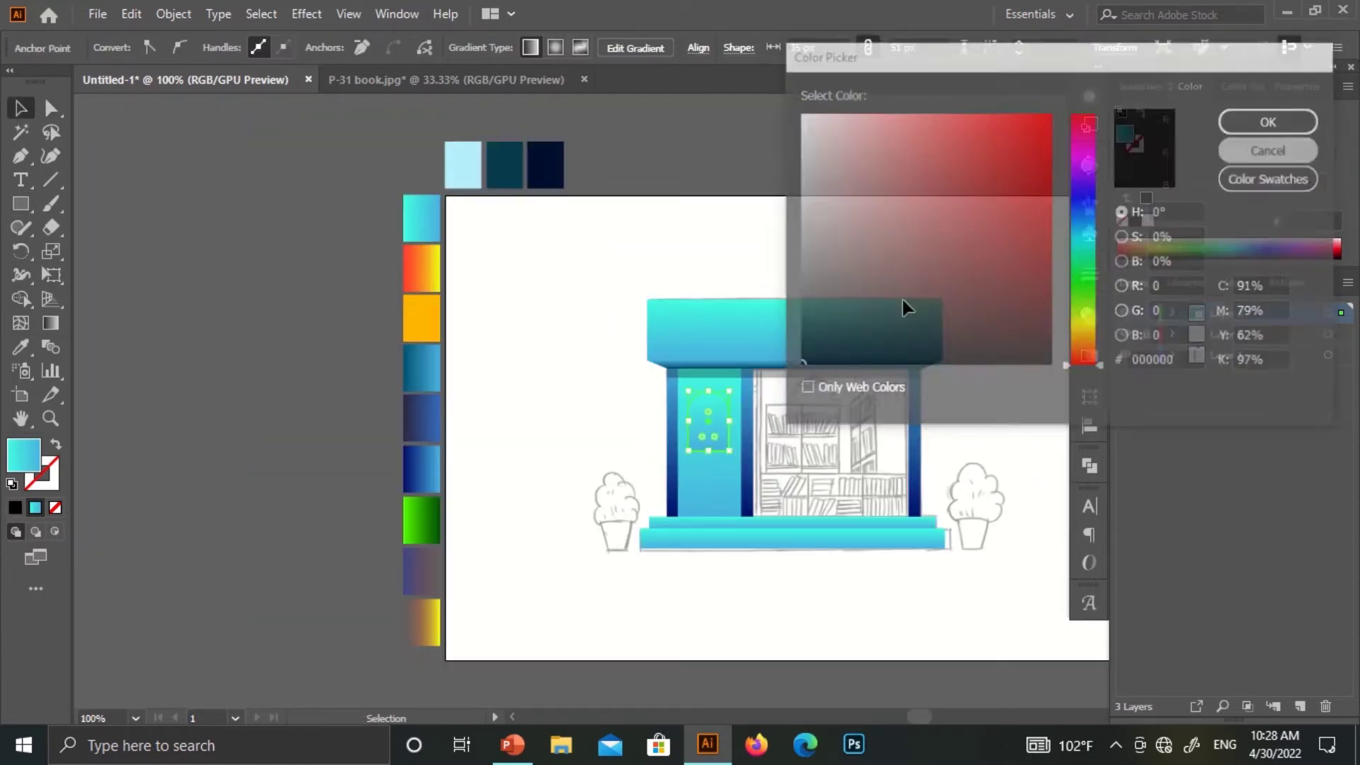
double_click(36, 474)
type("0a0749")
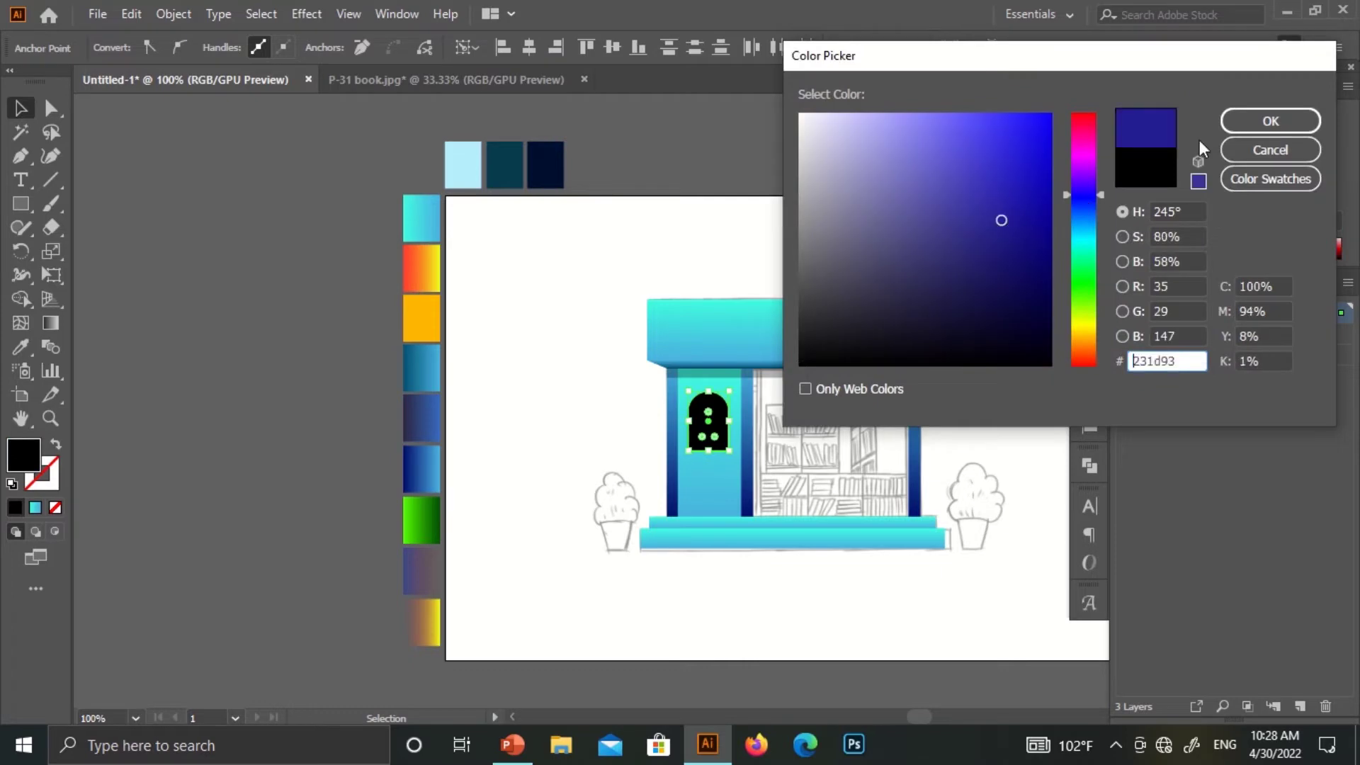
left_click(1260, 121)
left_click(24, 347)
left_click(546, 165)
Narrow the arched window and move it up slightly
key("v")
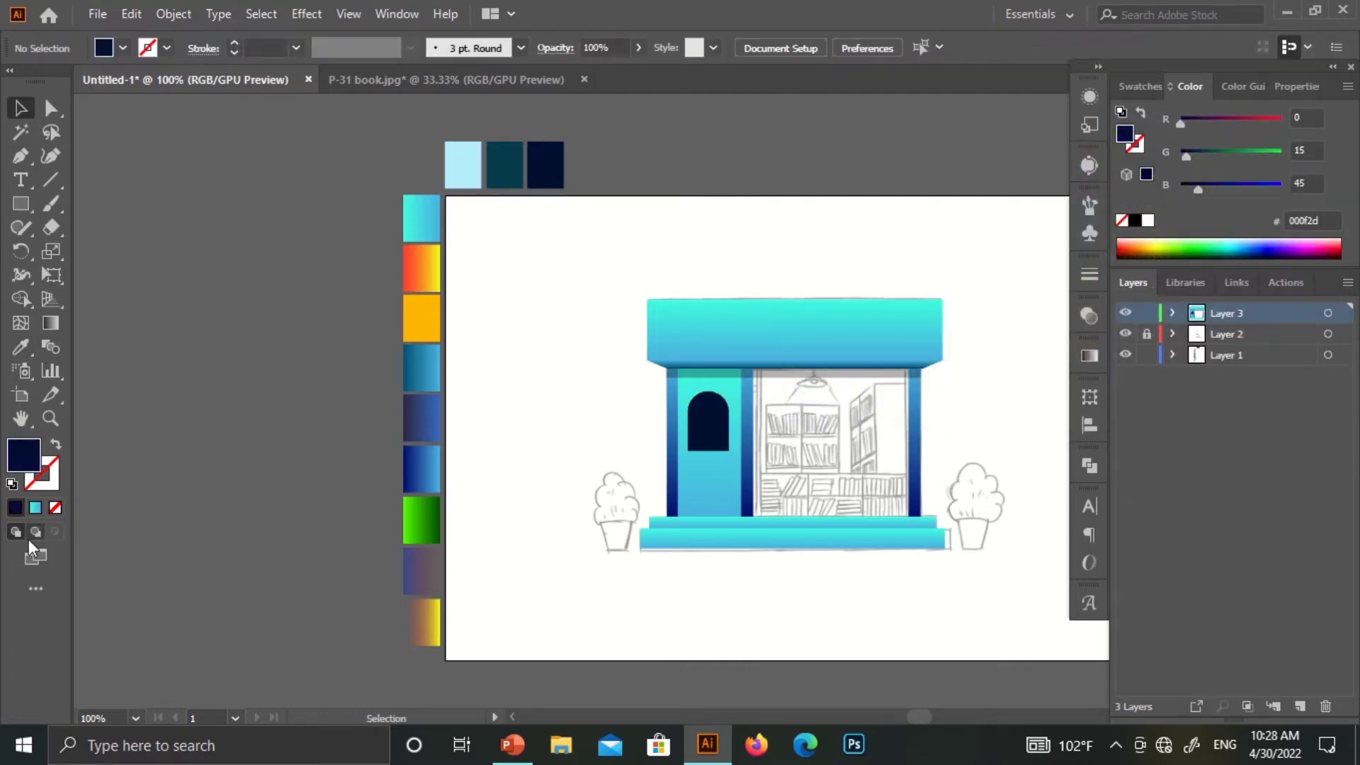
key("ctrl+plus")
key("ctrl+plus")
key("ctrl+plus")
left_click_drag(648, 369, 637, 369)
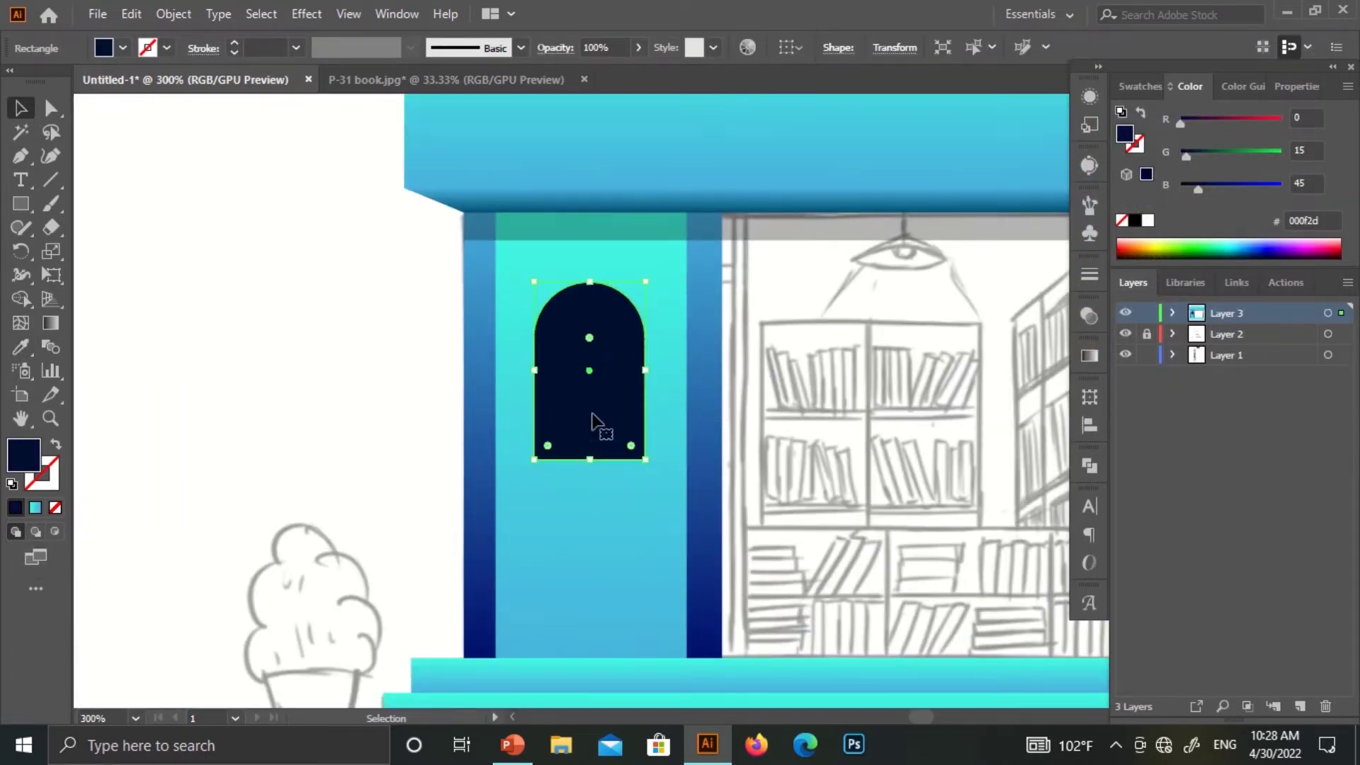
left_click_drag(599, 432, 595, 425)
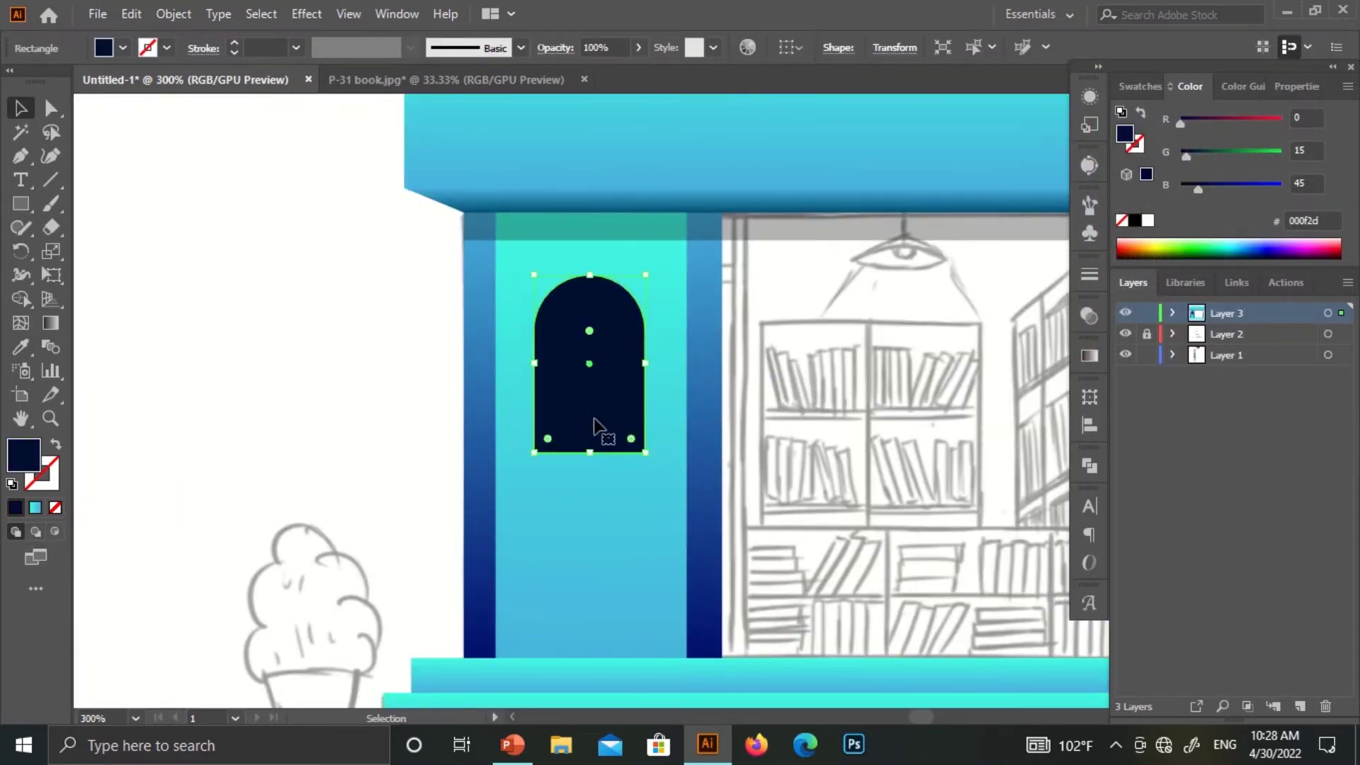
left_click(397, 456)
scroll(647, 489, "down", 2)
Draw a thin door handle beside the window and raise both about 20 px
key("m")
mouse_move(660, 353)
left_mouse_down()
mouse_move(666, 423)
mouse_move(666, 404)
left_mouse_up()
key("v")
left_click(592, 319, "shift")
left_click_drag(593, 369, 593, 355)
left_click(218, 417)
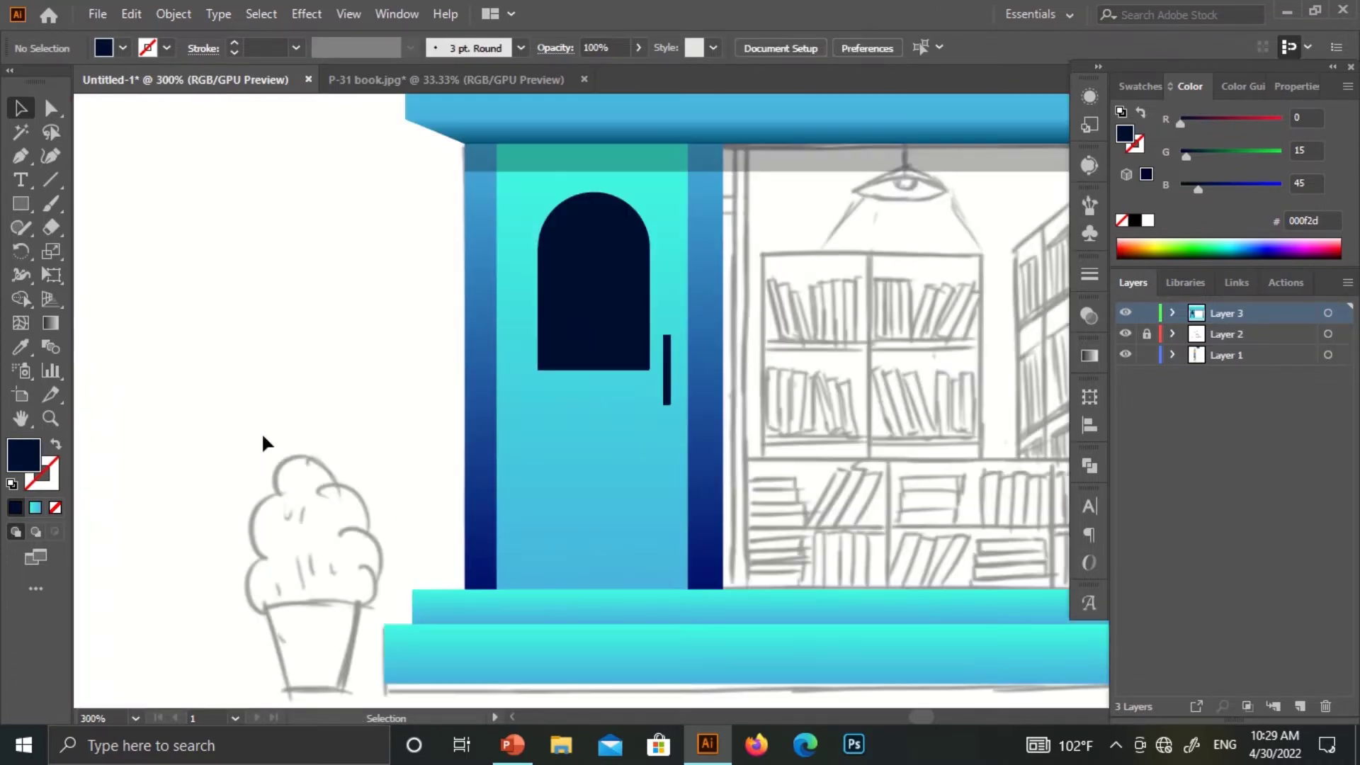
Cover the artboard with a dark navy background on Layer 1 and lock the layer
scroll(937, 392, "right", 5)
key("ctrl+1")
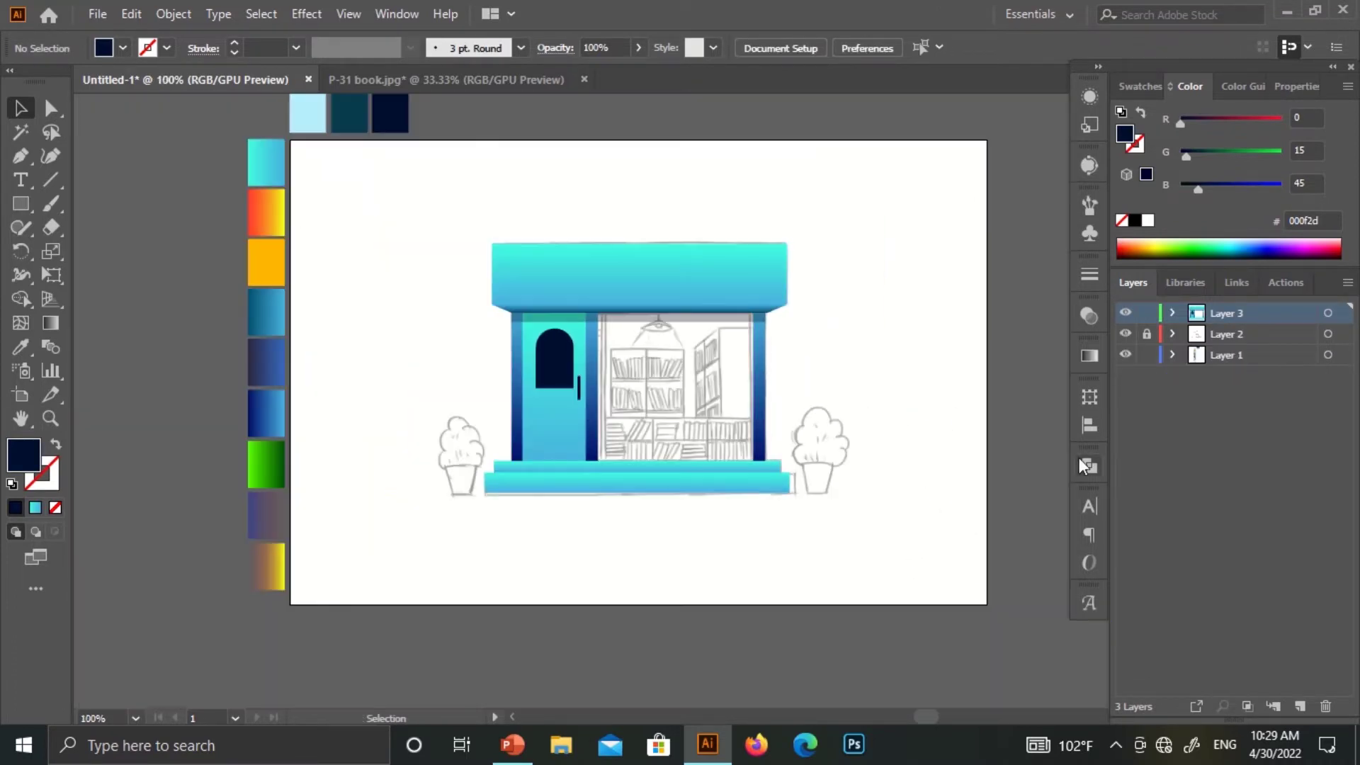
left_click(1226, 355)
left_click(20, 203)
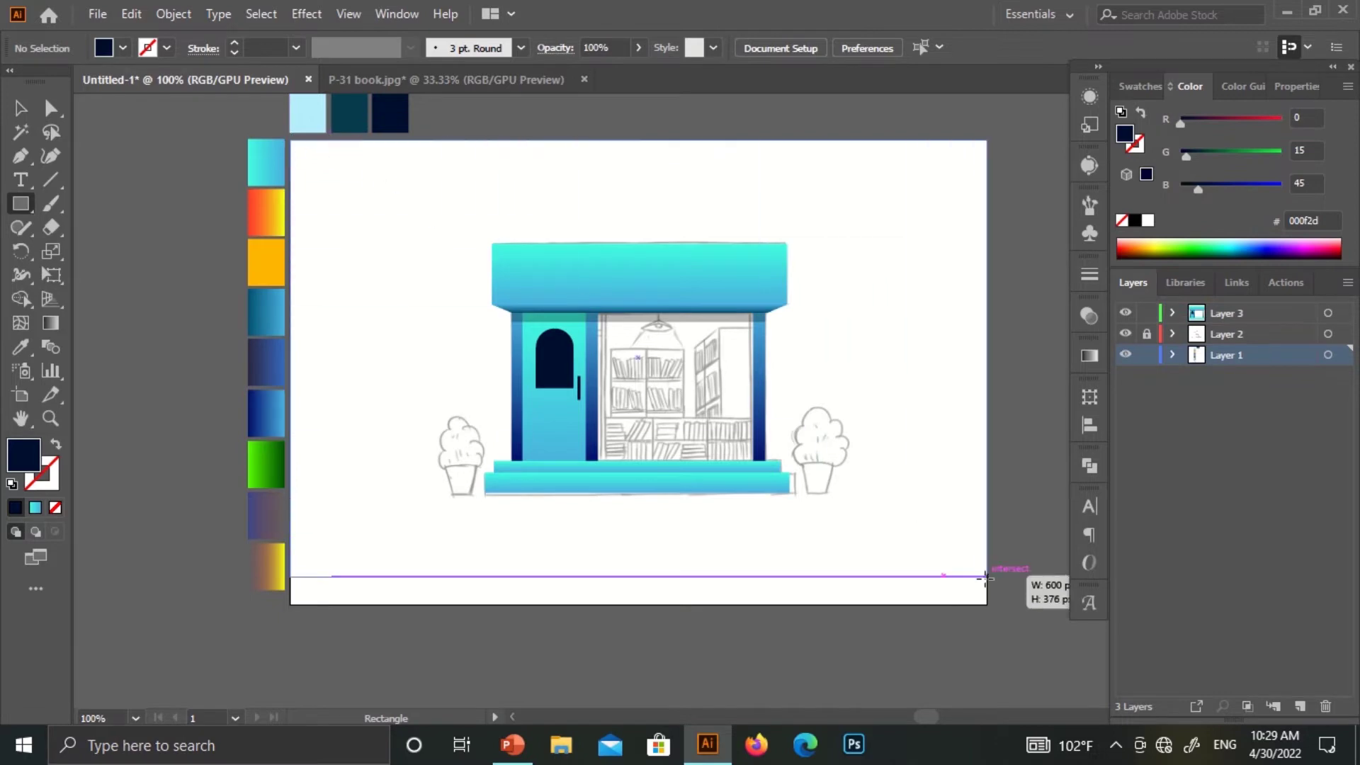
left_click_drag(290, 139, 986, 605)
left_click(1147, 355)
key("v")
Draw a rectangle across the lower shelf area of the shop window on Layer 3
key("ctrl+plus")
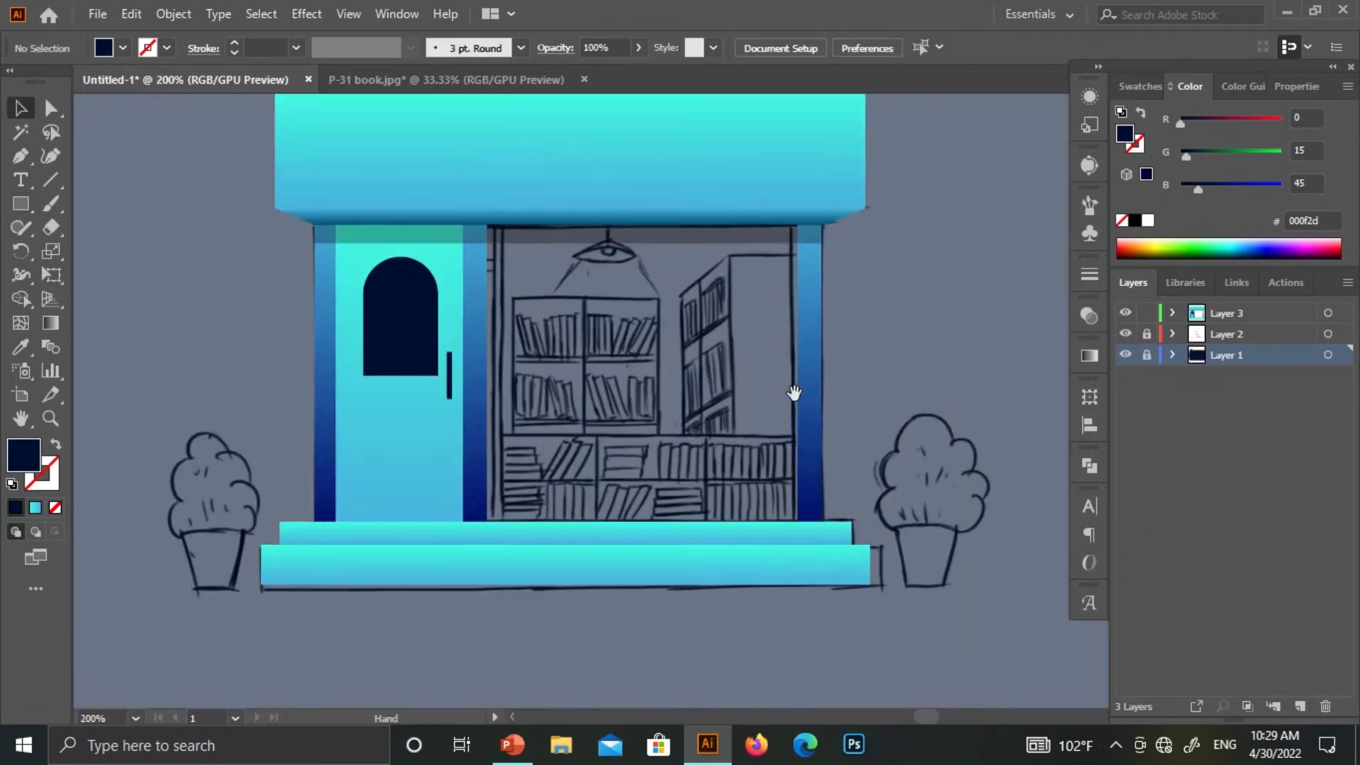
scroll(795, 389, "up", 2)
left_click(21, 203)
left_click(1238, 315)
key("ctrl+plus")
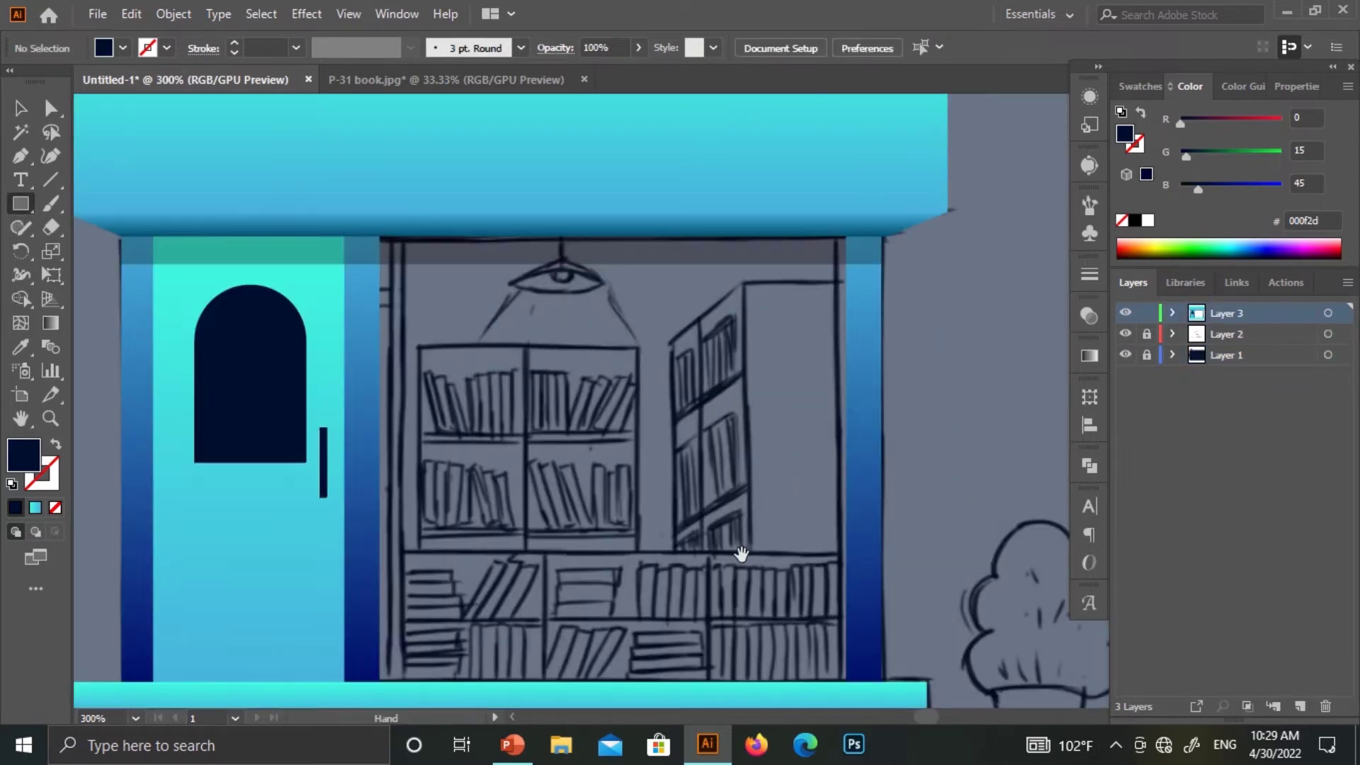
scroll(410, 354, "down", 3)
left_click_drag(411, 349, 908, 494)
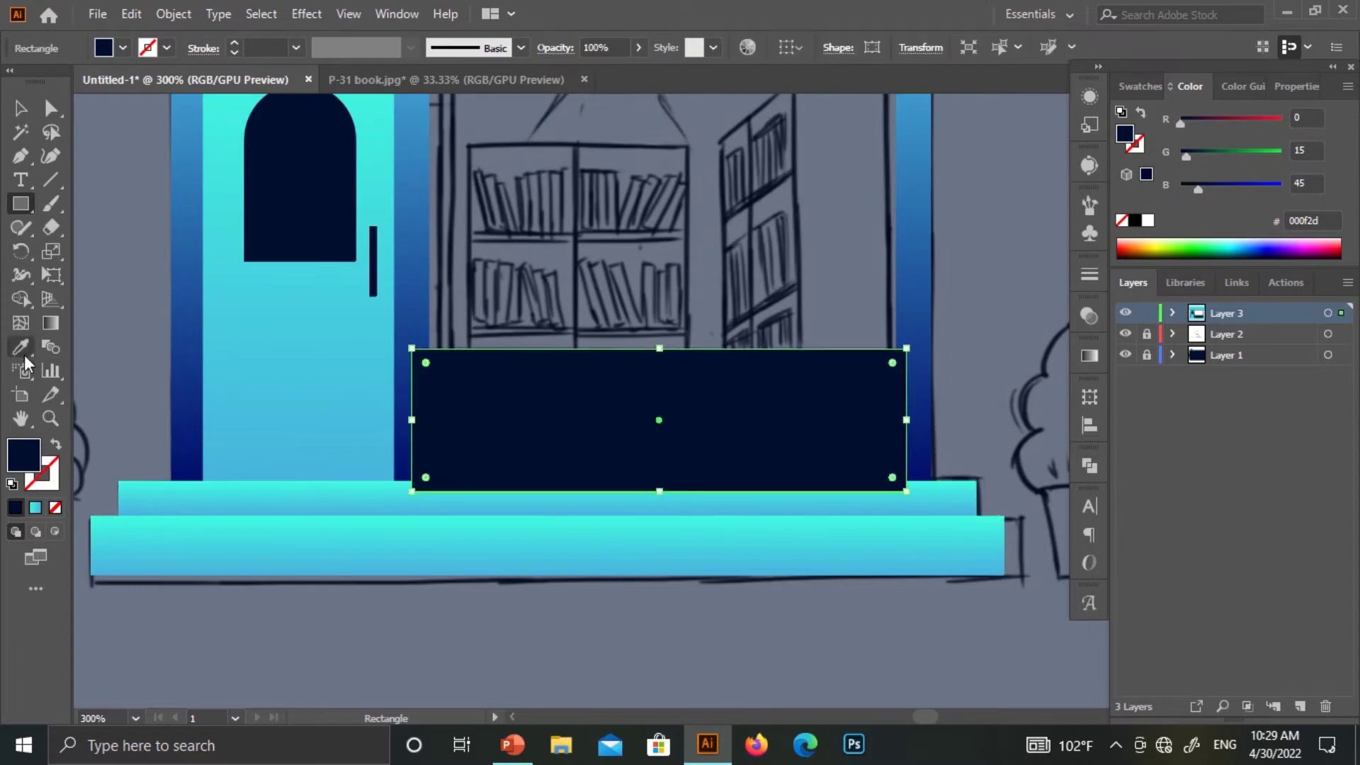
Turn the navy rectangle into a blue gradient outline with a 2 pt stroke
left_click(50, 323)
left_click_drag(921, 425, 659, 708)
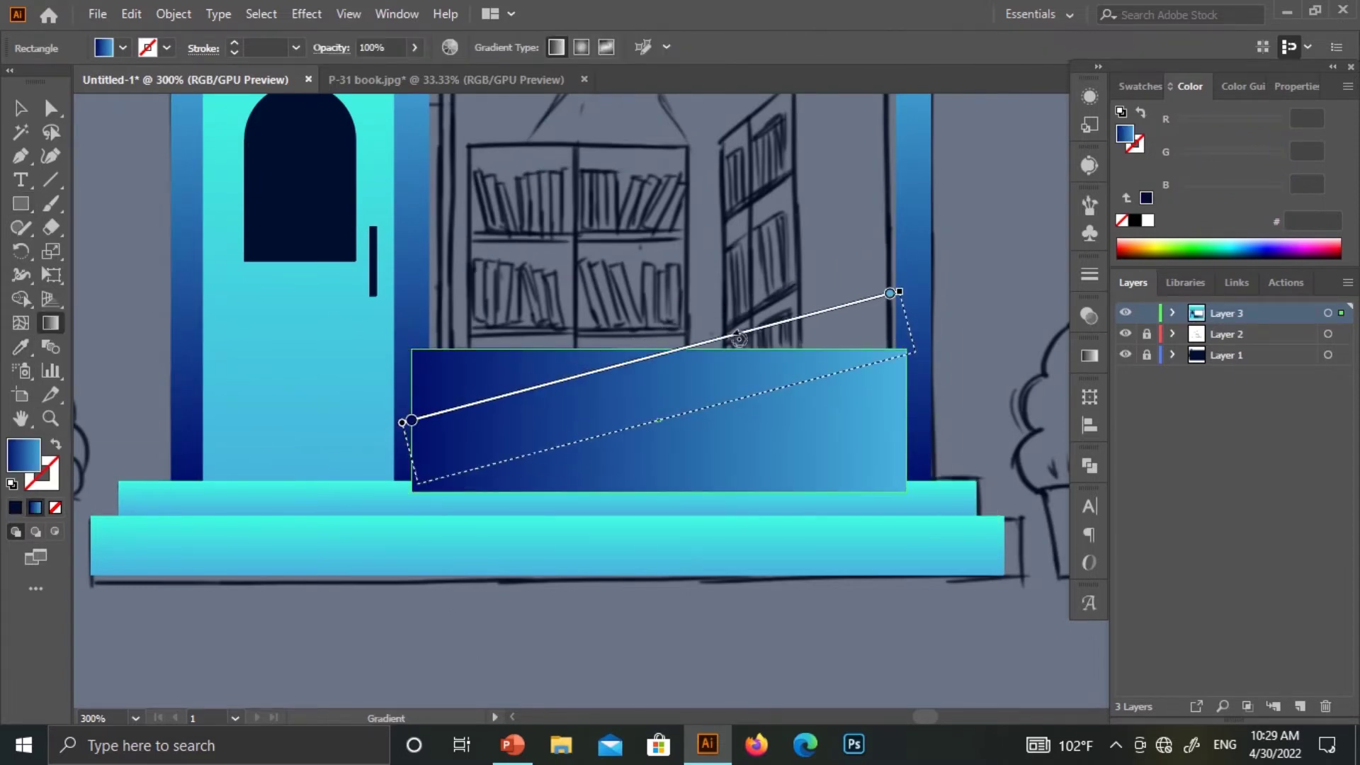
key("shift+x")
left_click(296, 47)
left_click(318, 198)
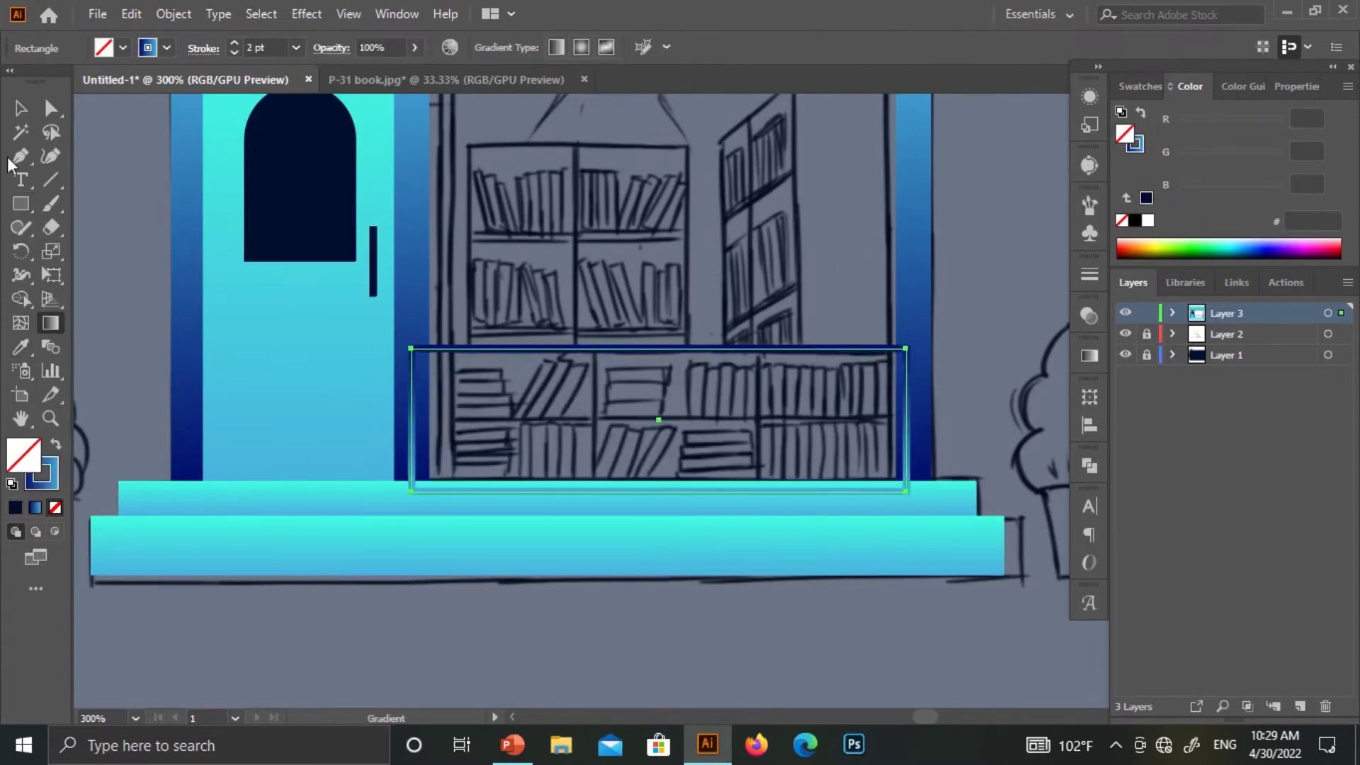
right_click(591, 588)
key("Escape")
scroll(698, 578, "right", 3)
left_click(697, 577)
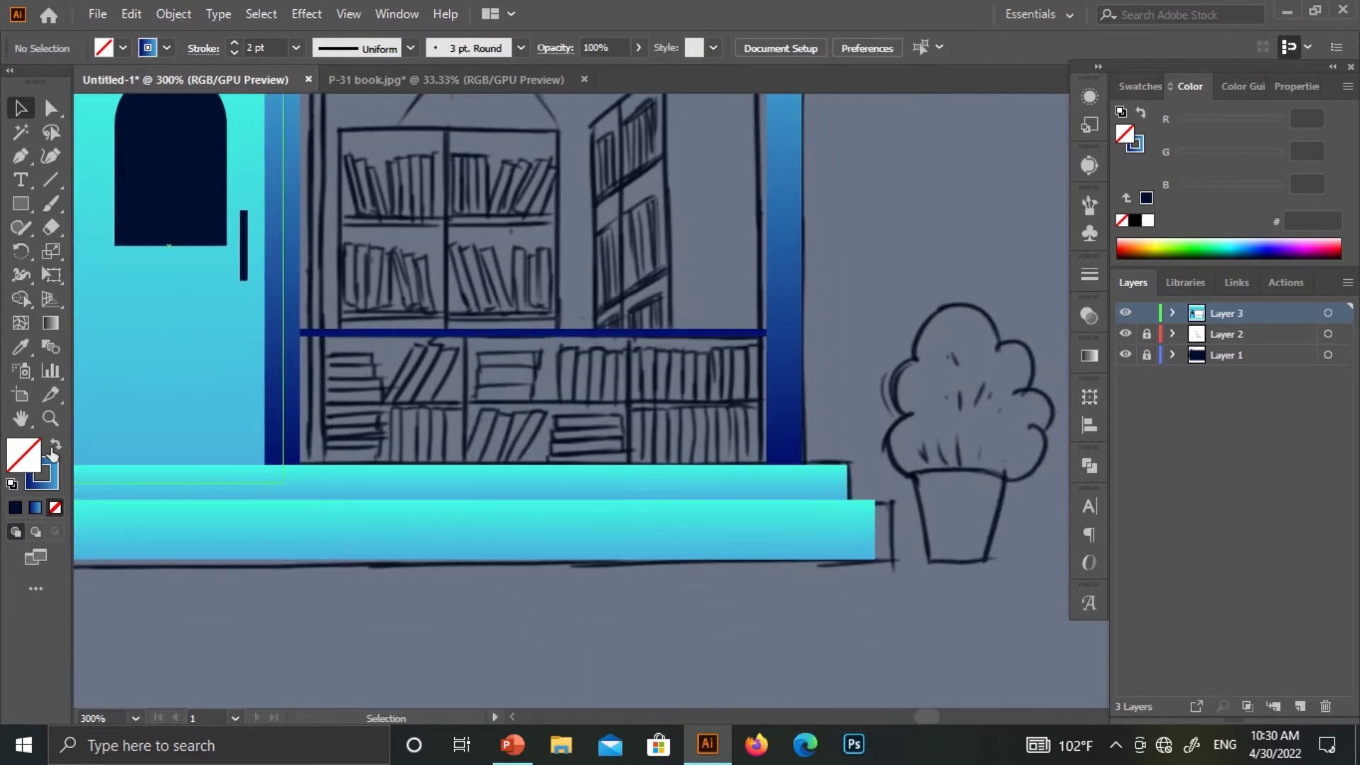
Draw a horizontal shelf line across the lower window shelves
left_click(50, 179)
left_click_drag(291, 396, 779, 407)
key("v")
right_click(577, 267)
key("Escape")
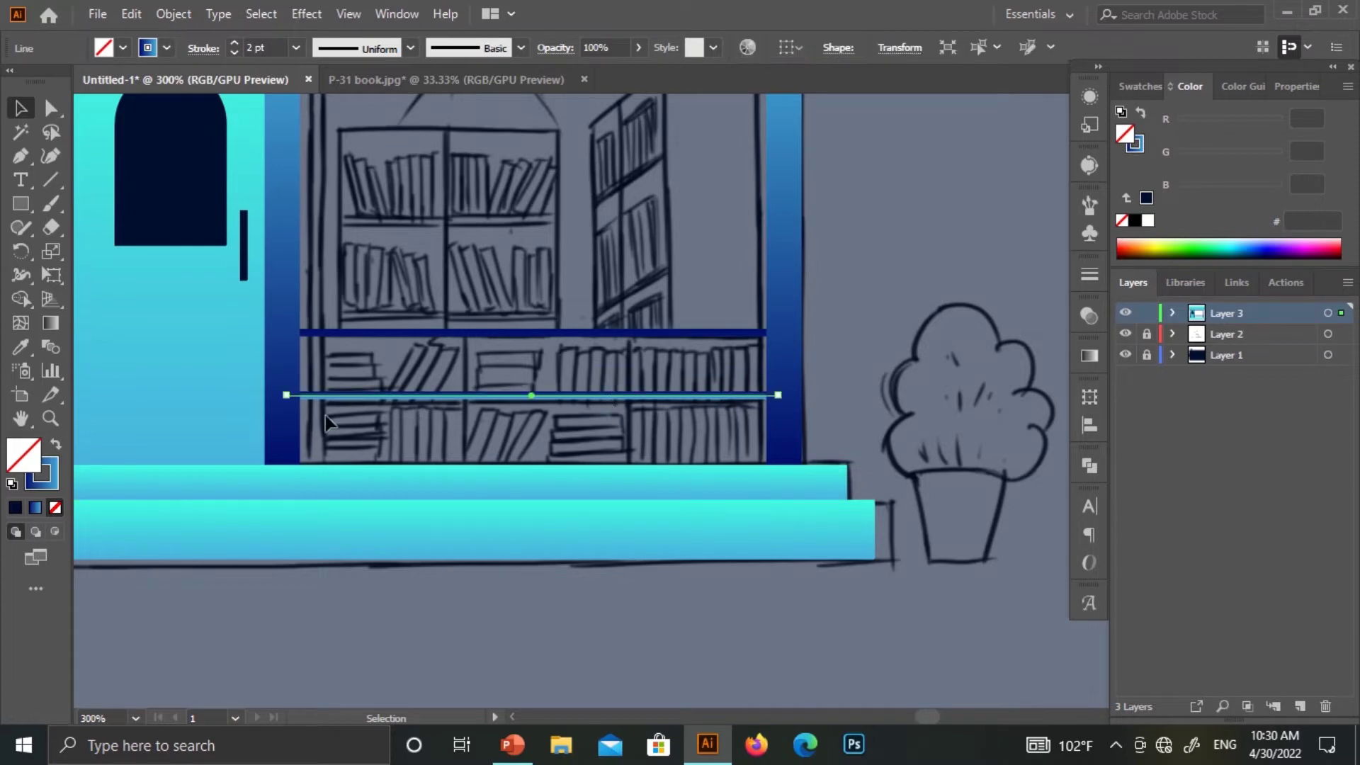
left_click(20, 346)
left_click(128, 201)
Give the shelf line a 2 pt stroke and the blue gradient
left_click(296, 47)
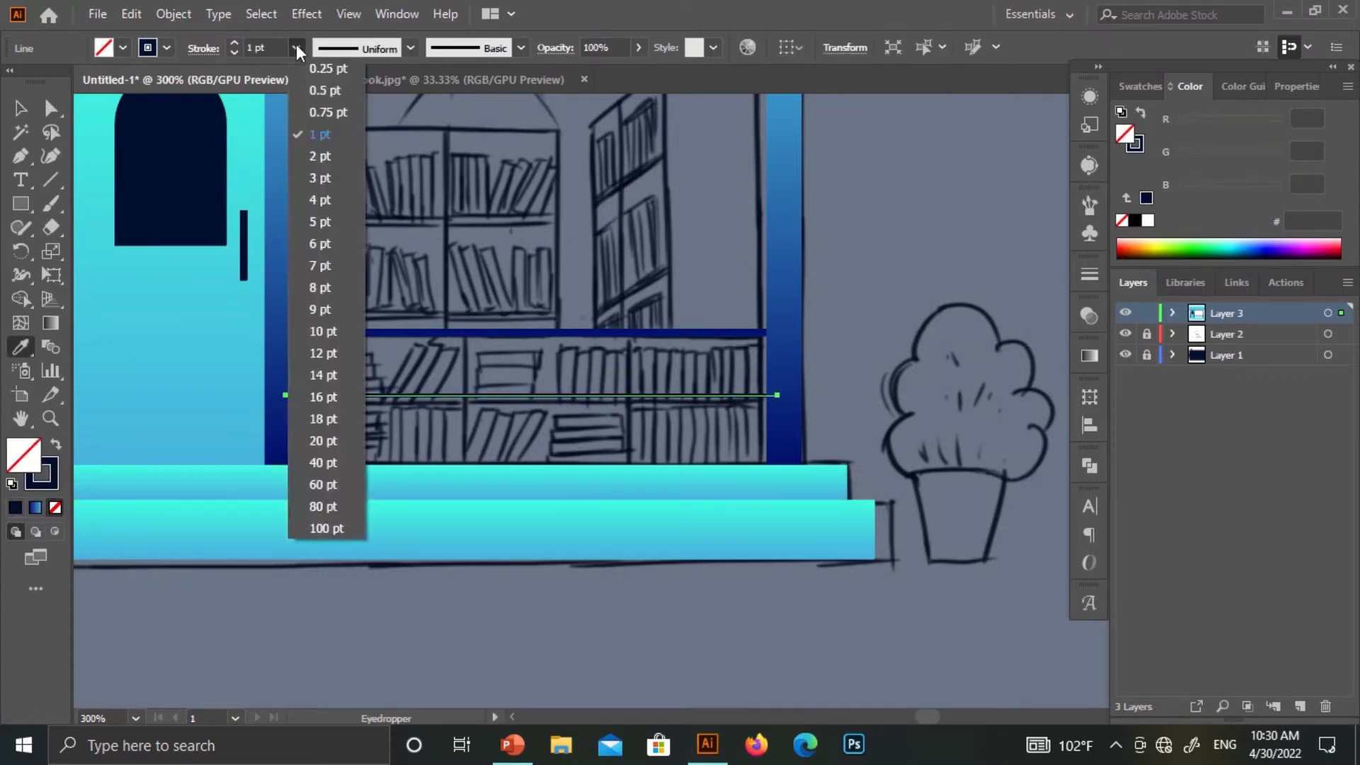
left_click(316, 156)
key("v")
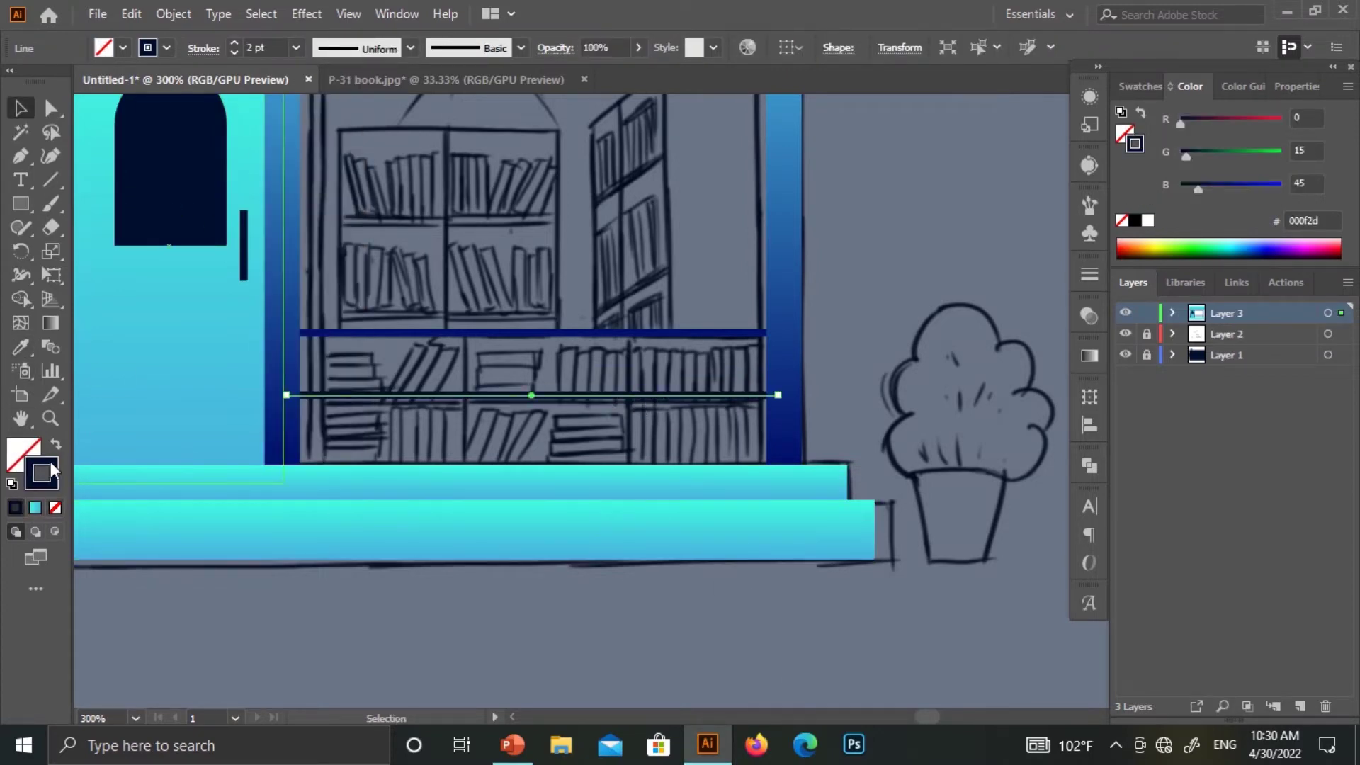
double_click(42, 473)
key("Return")
key("i")
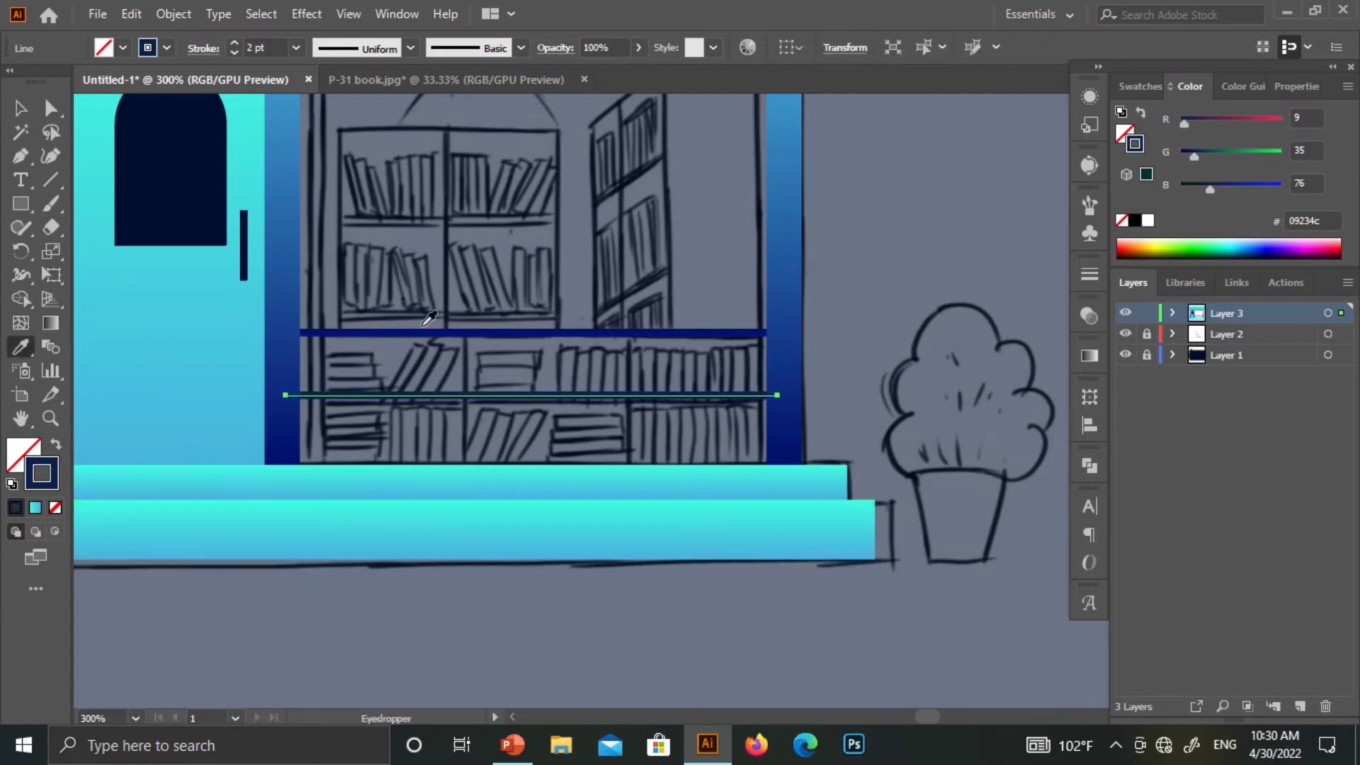
left_click(282, 368)
left_click(20, 108)
Draw a vertical divider down the lower shelves with the blue gradient
key("ctrl+shift+a")
scroll(637, 522, "up", 1)
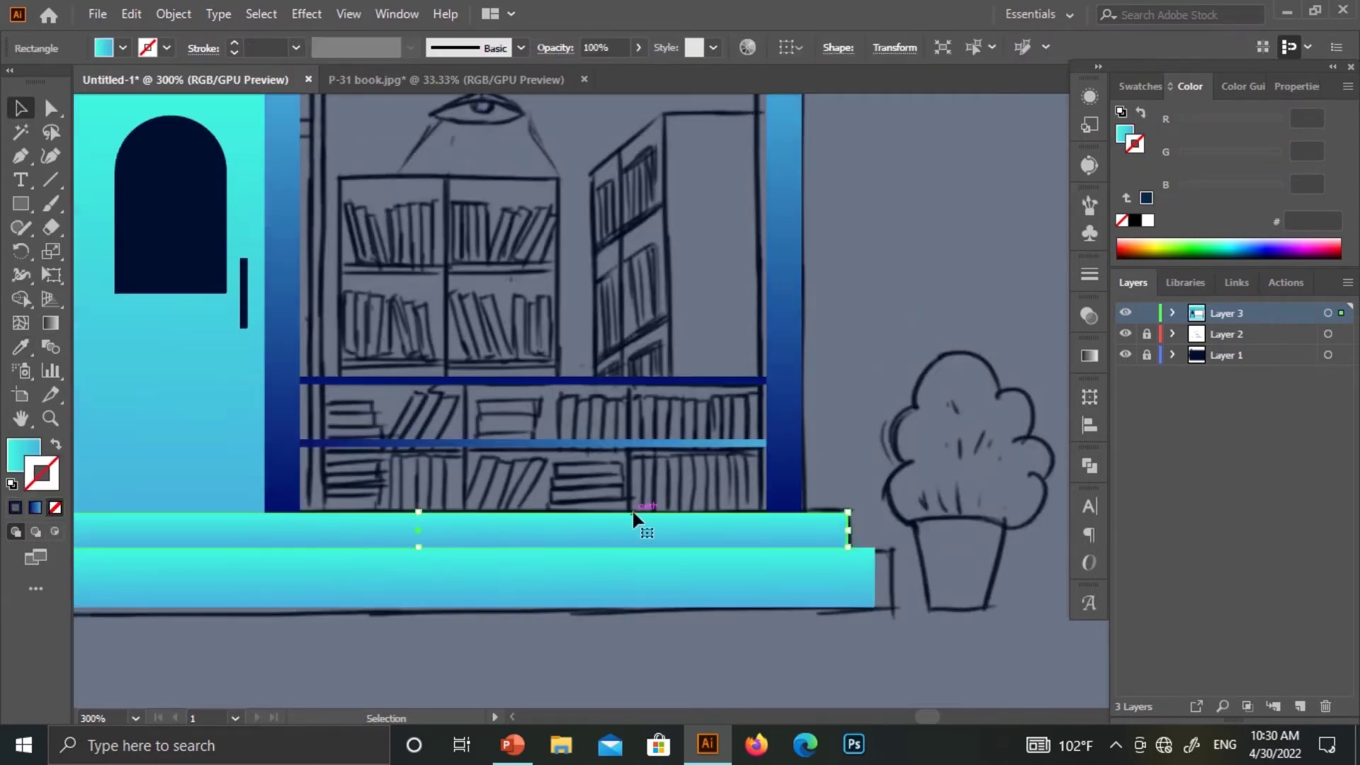
key("backslash")
left_click_drag(464, 380, 463, 515)
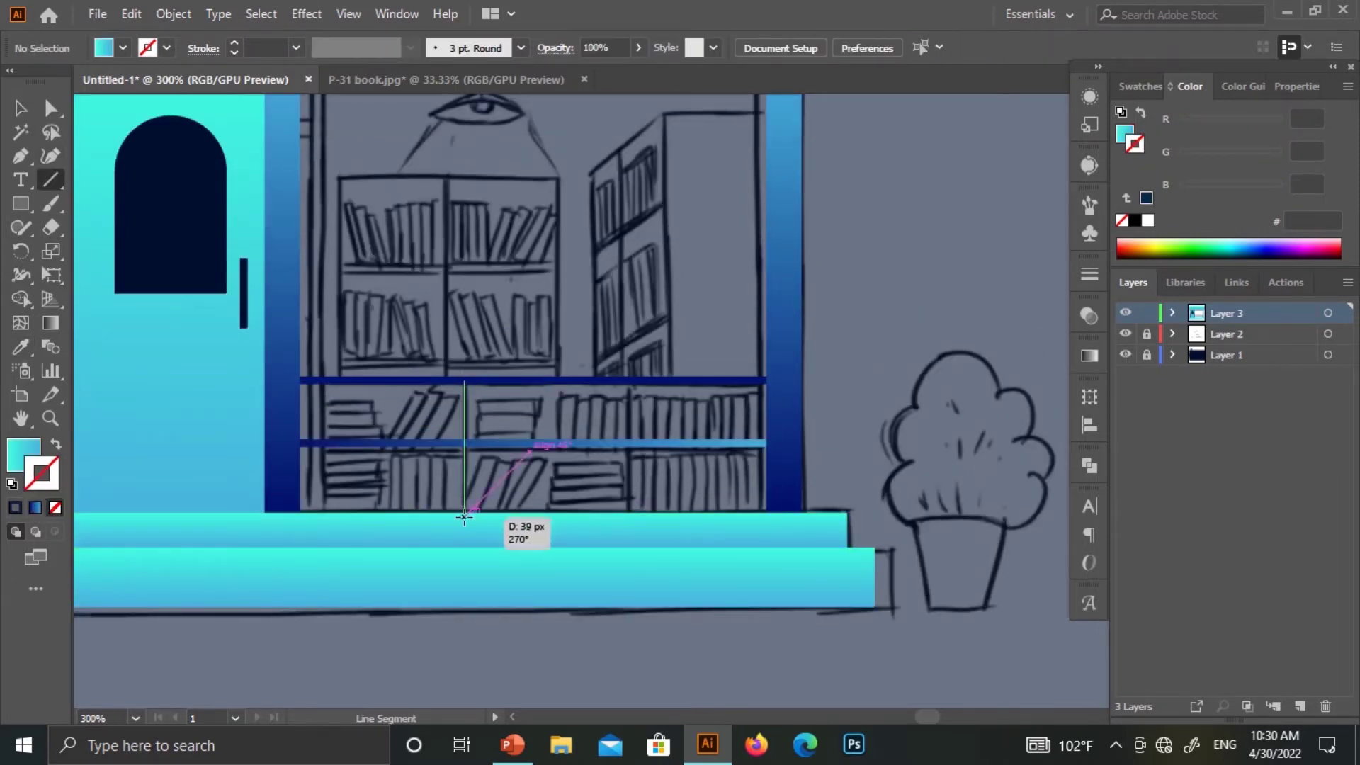
key("i")
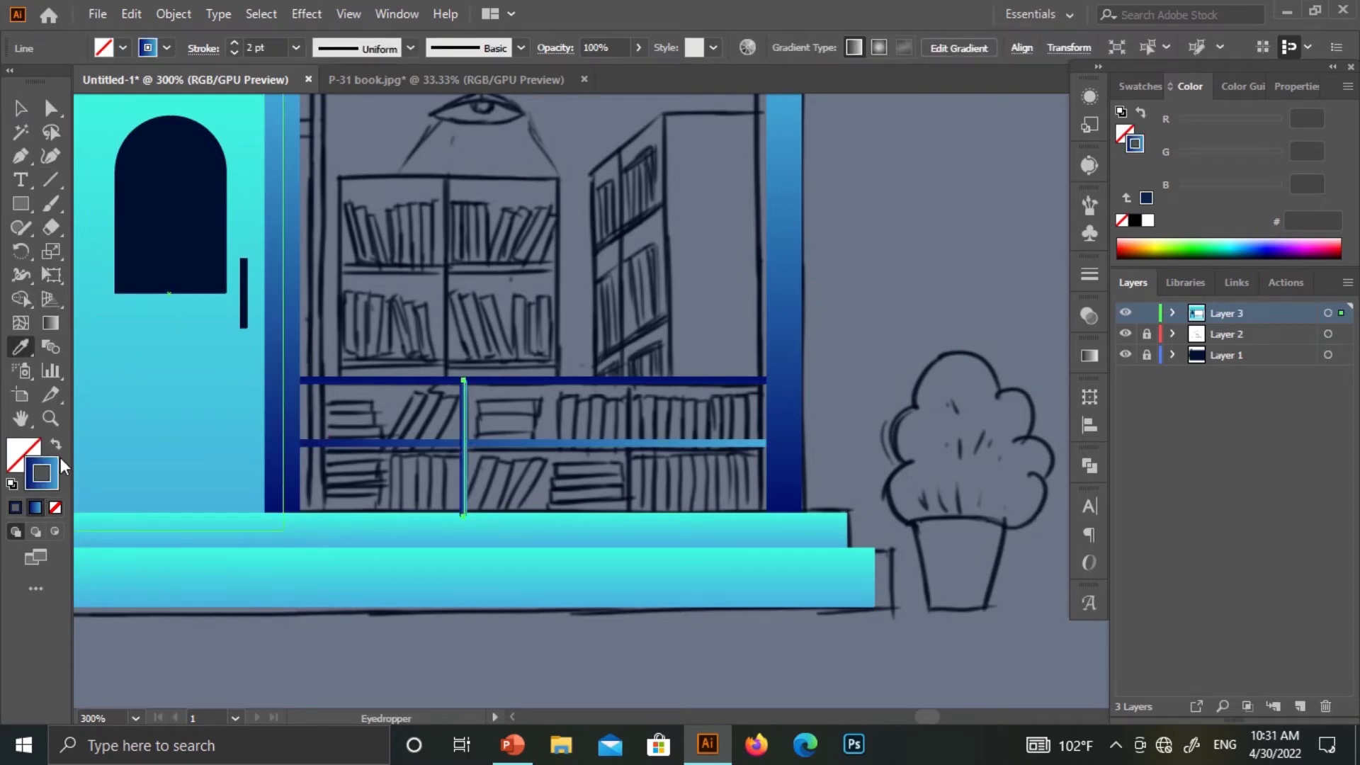
left_click(51, 323)
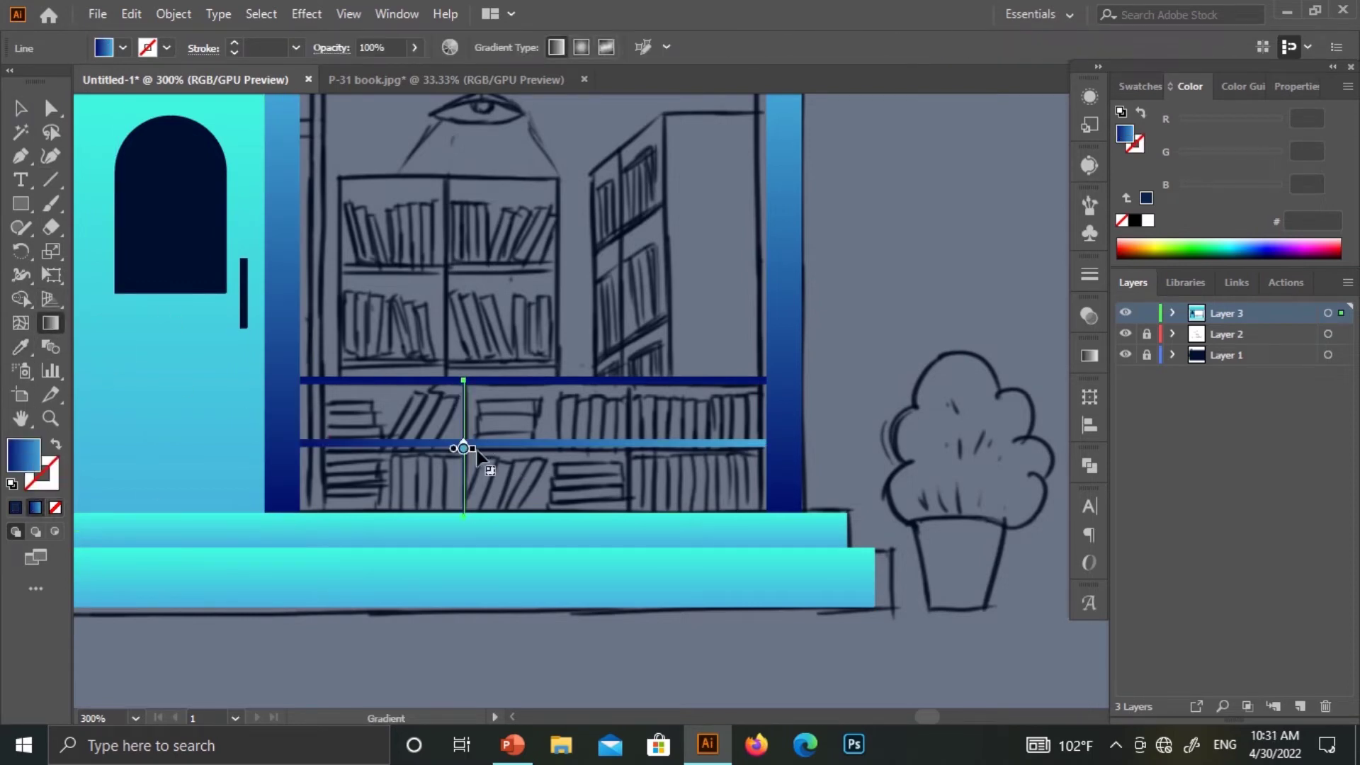
key("ctrl+equal")
key("ctrl+equal")
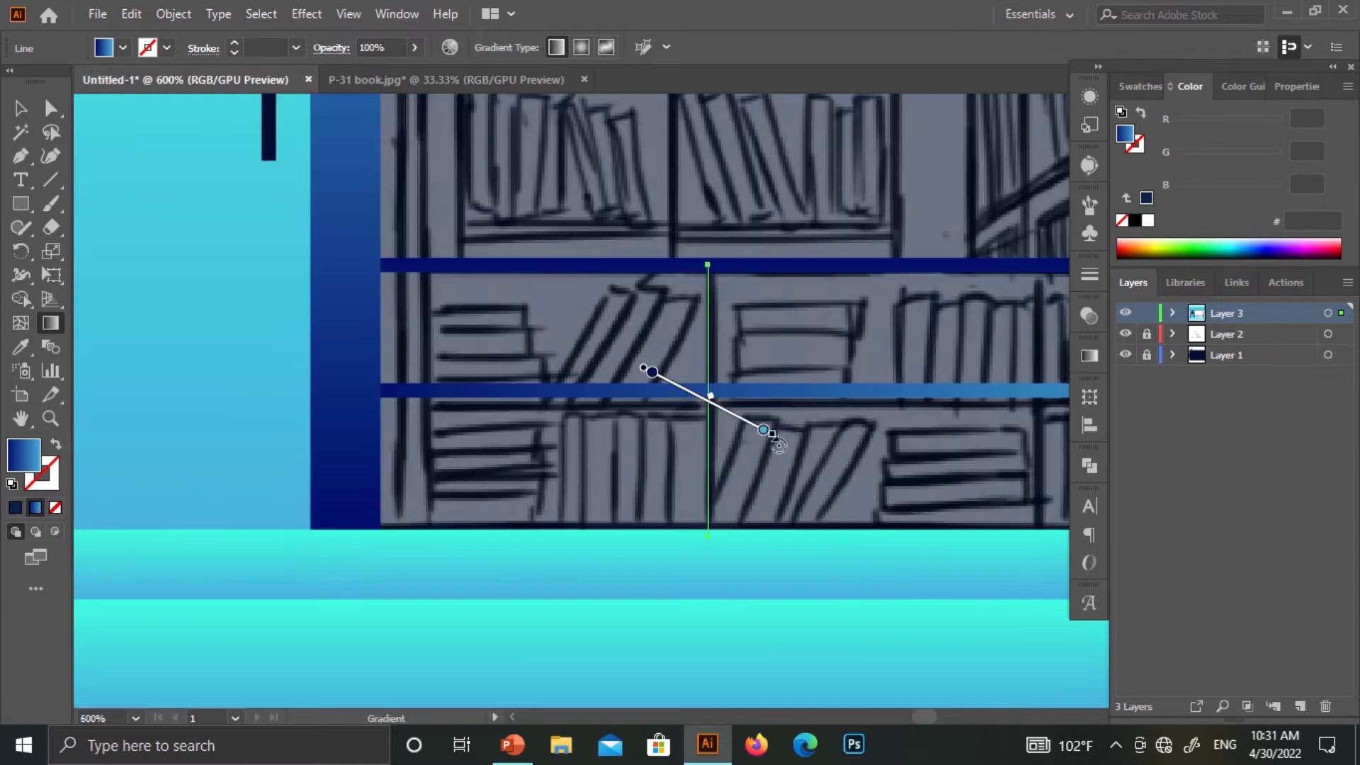
key("v")
left_click(56, 444)
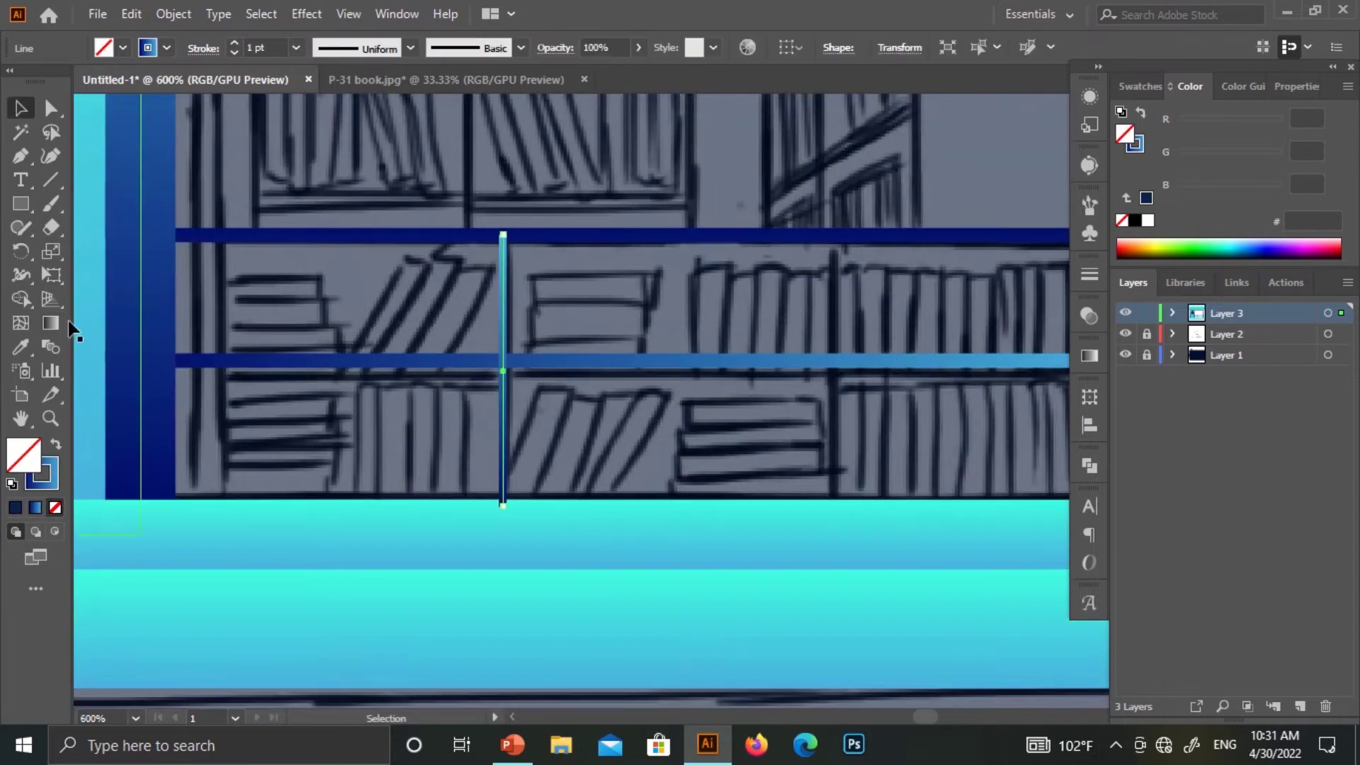
Set the divider to 2 pt, adjust its stacking order, and copy it further right
left_click(296, 48)
right_click(503, 287)
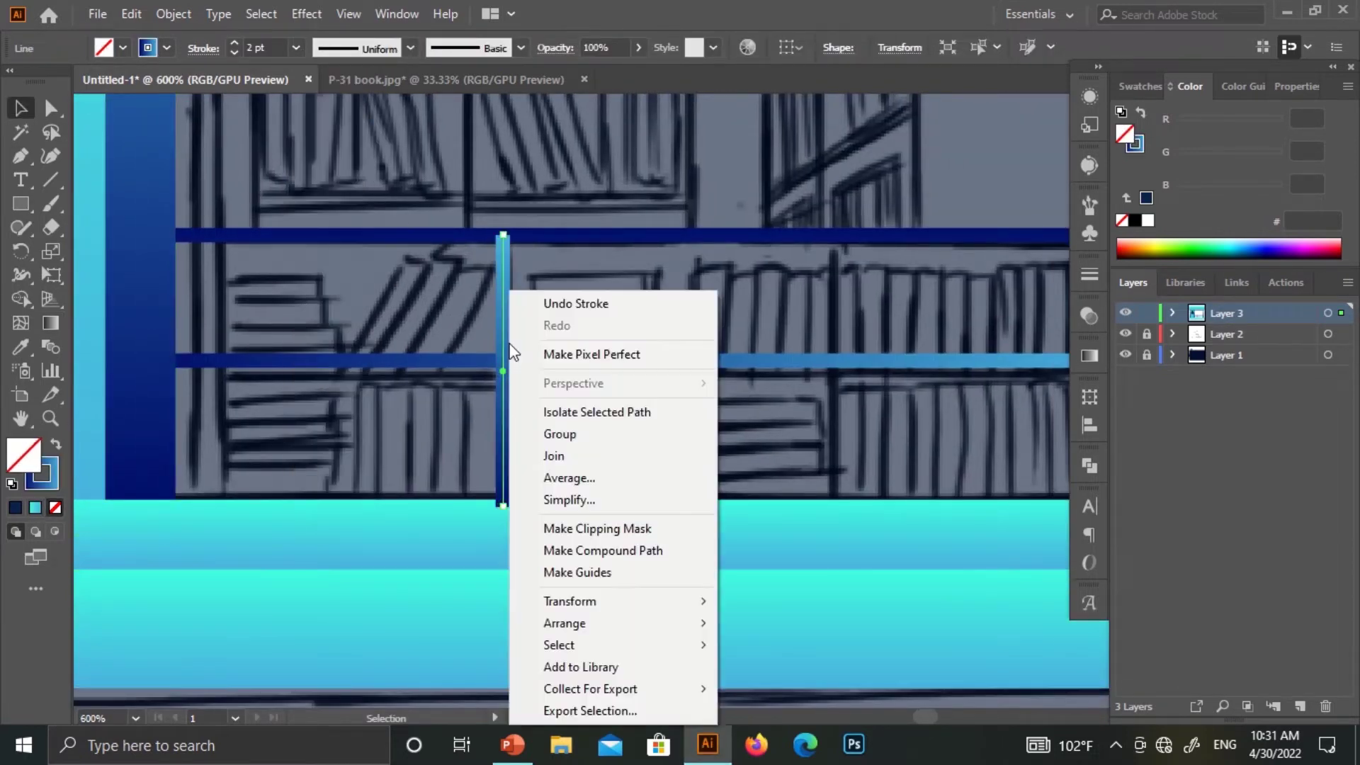
left_click(795, 685)
left_click(523, 354)
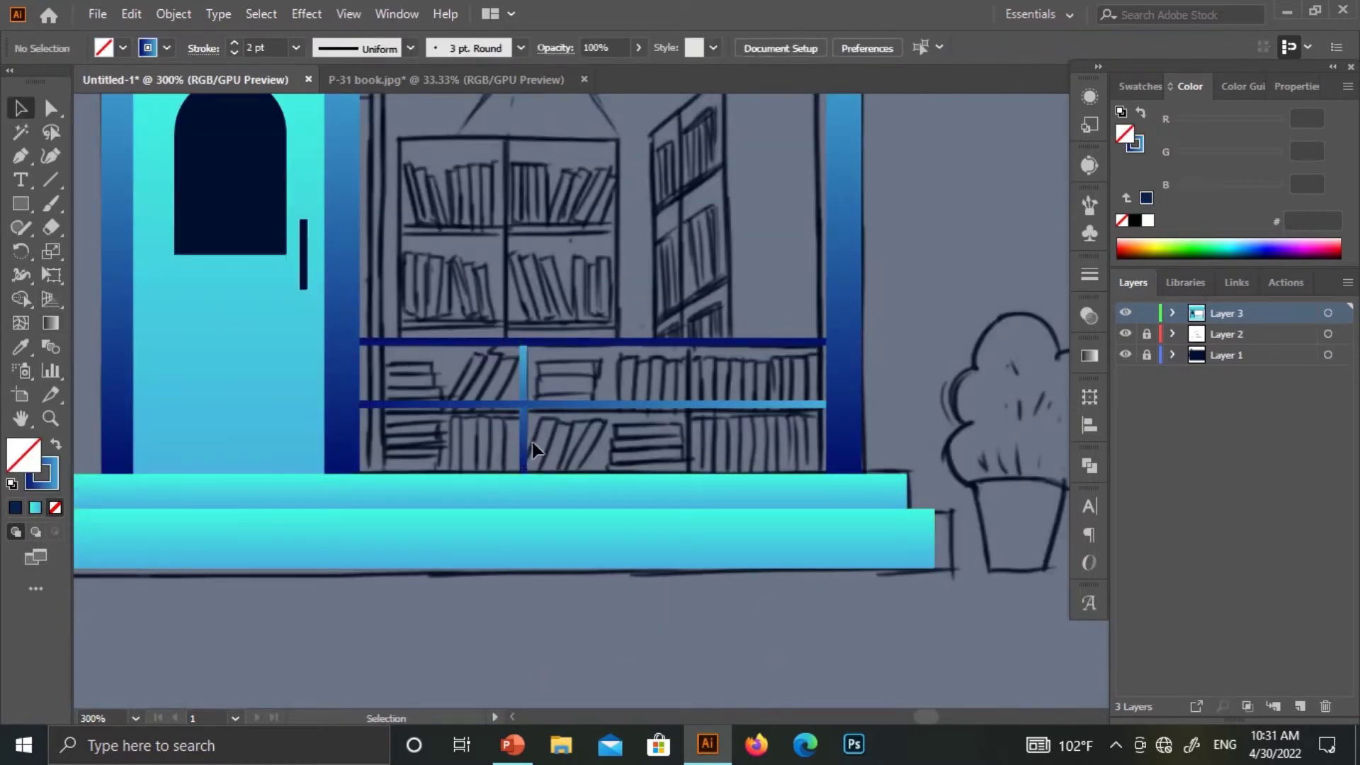
left_click_drag(680, 453, 678, 453)
left_click(524, 464)
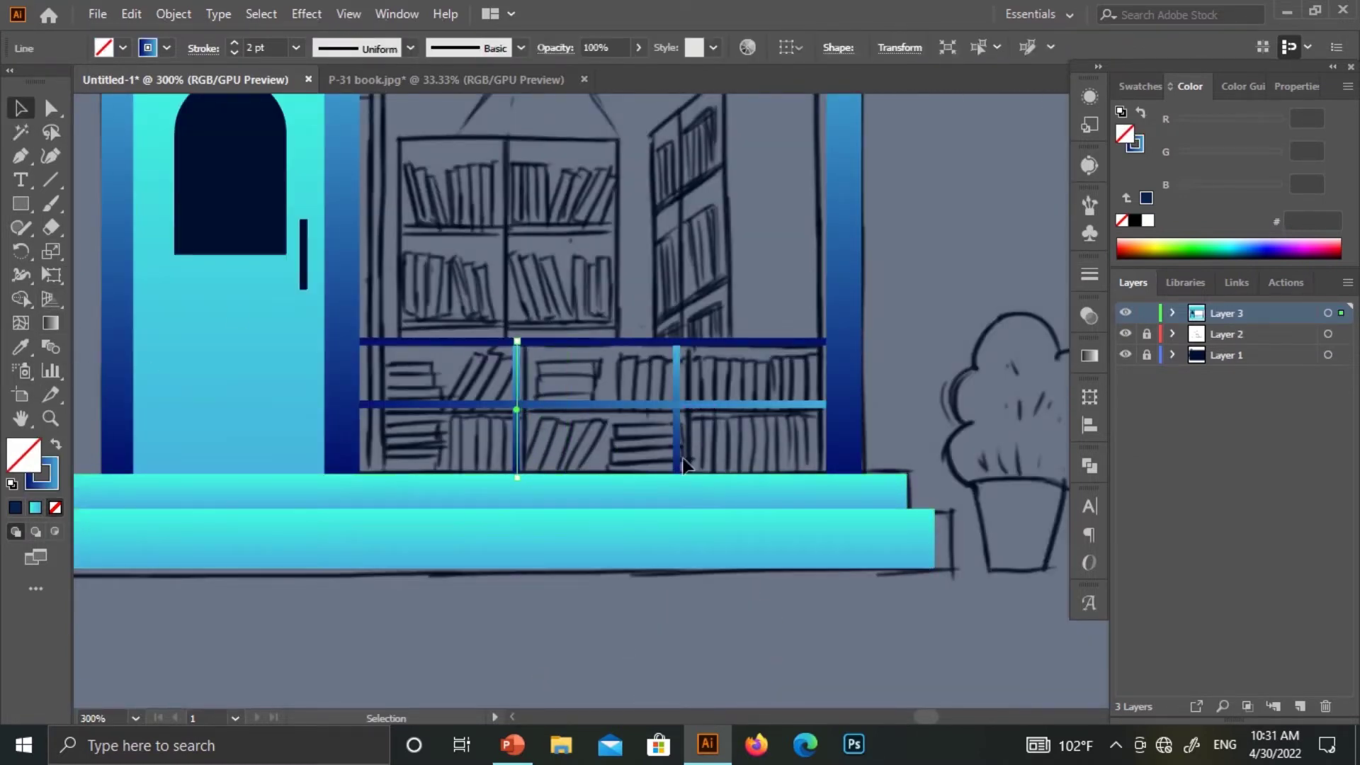
left_click(686, 674)
Draw a tall frame for the right bookcase and send it behind the window frame
scroll(686, 673, "up", 2)
scroll(665, 560, "up", 1)
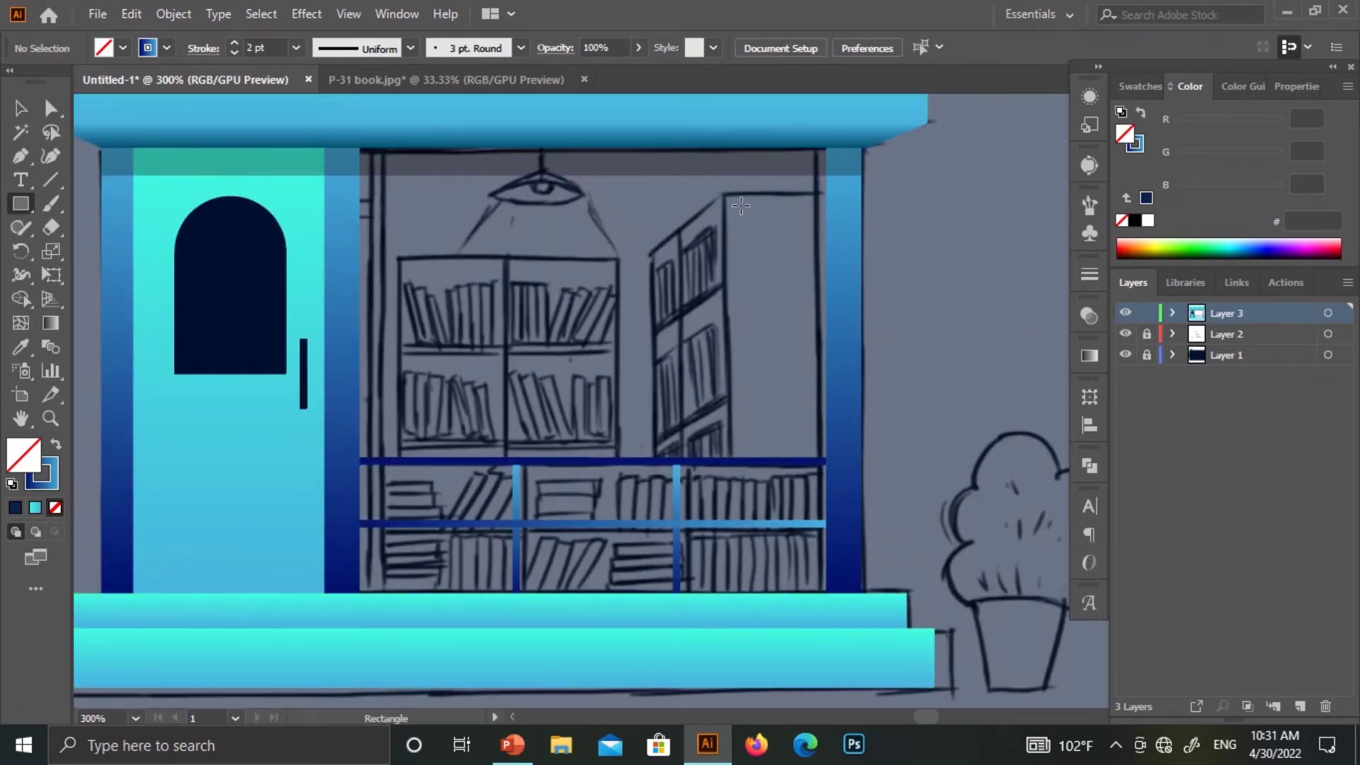
left_click_drag(722, 194, 840, 461)
key("v")
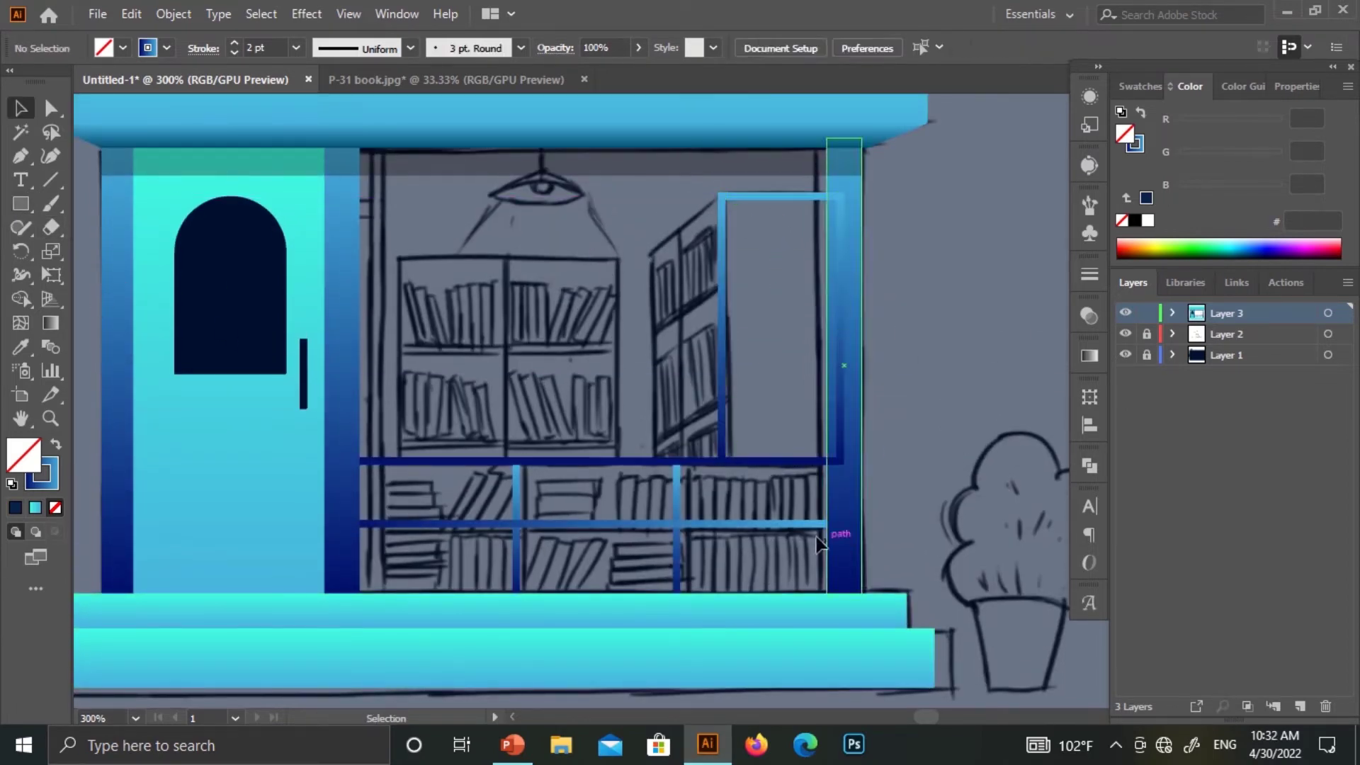
right_click(729, 384)
left_click(992, 684)
Frame the side bookcase, lowering the frame's top-left anchor to slant it
scroll(983, 436, "down", 1)
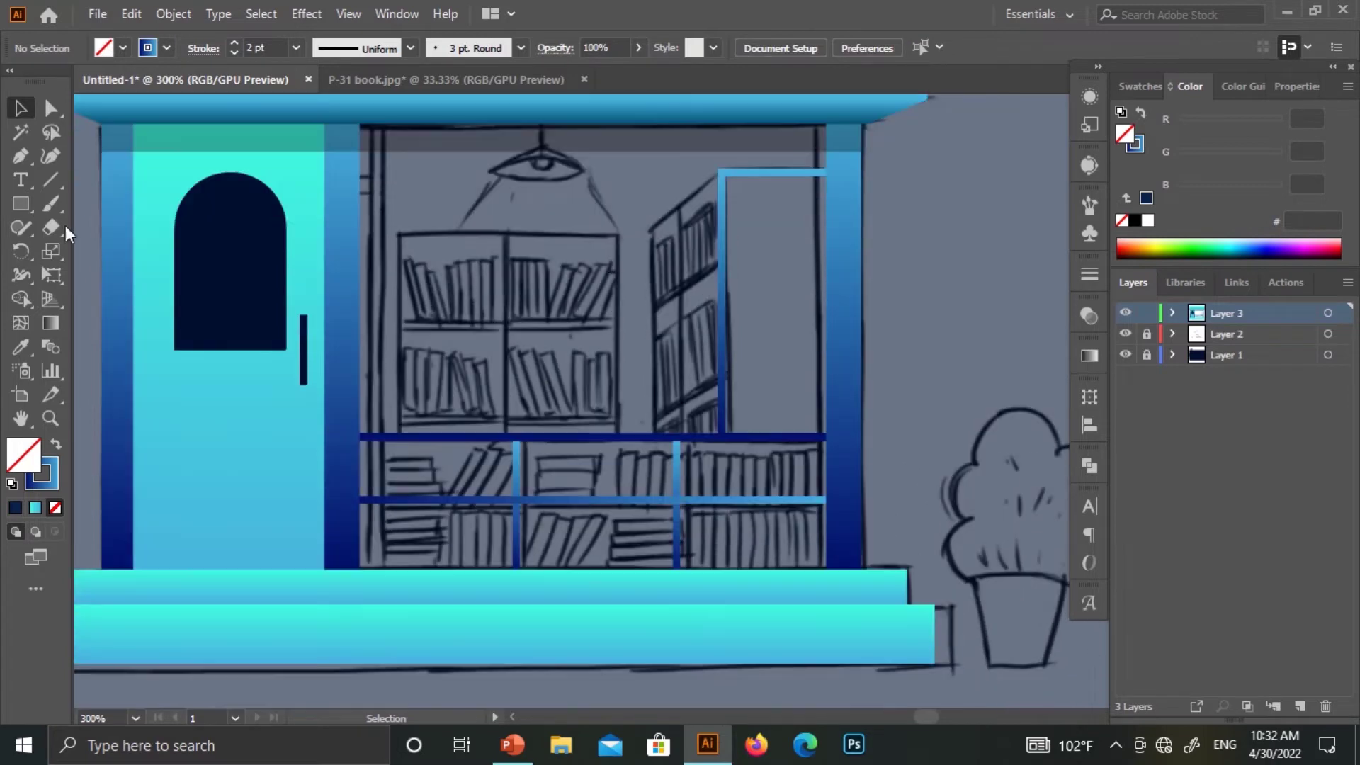
left_click_drag(715, 429, 722, 436)
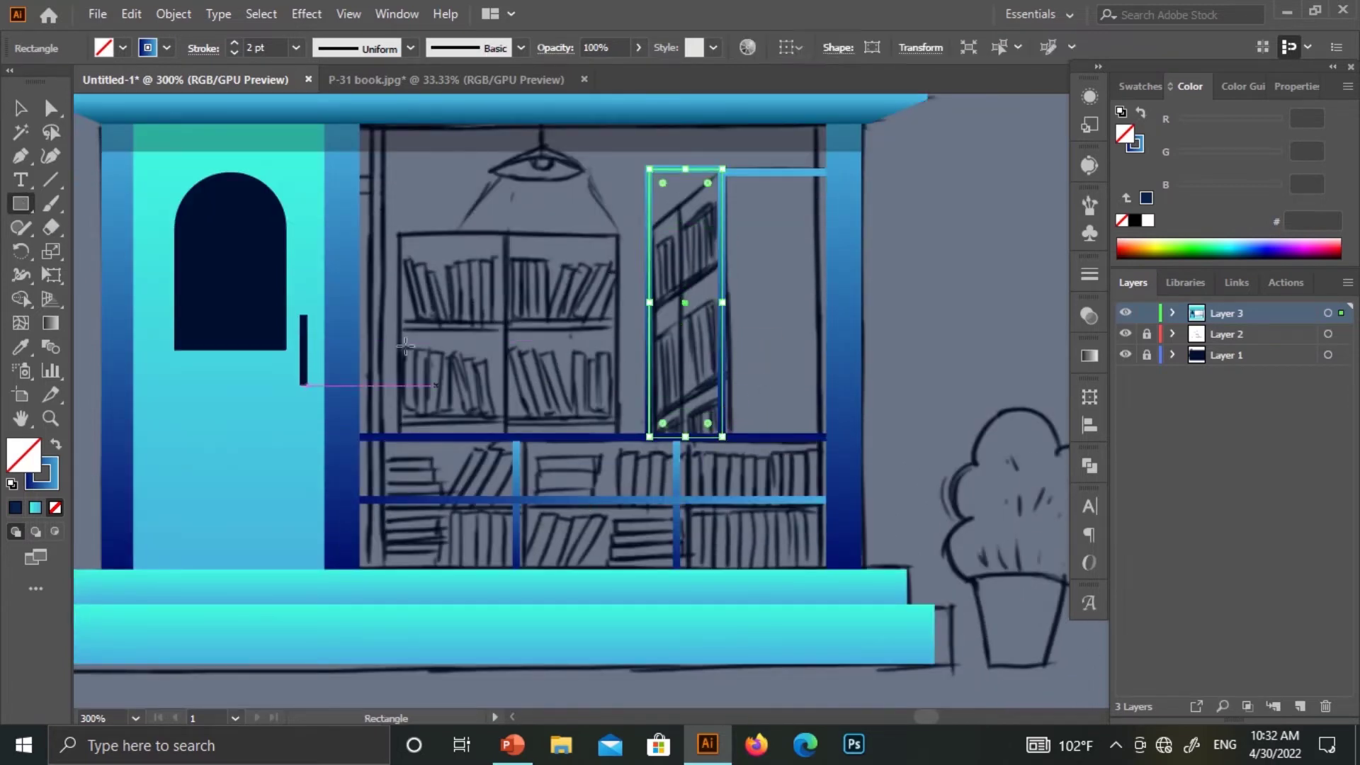
key("a")
left_click_drag(650, 186, 650, 231)
key("v")
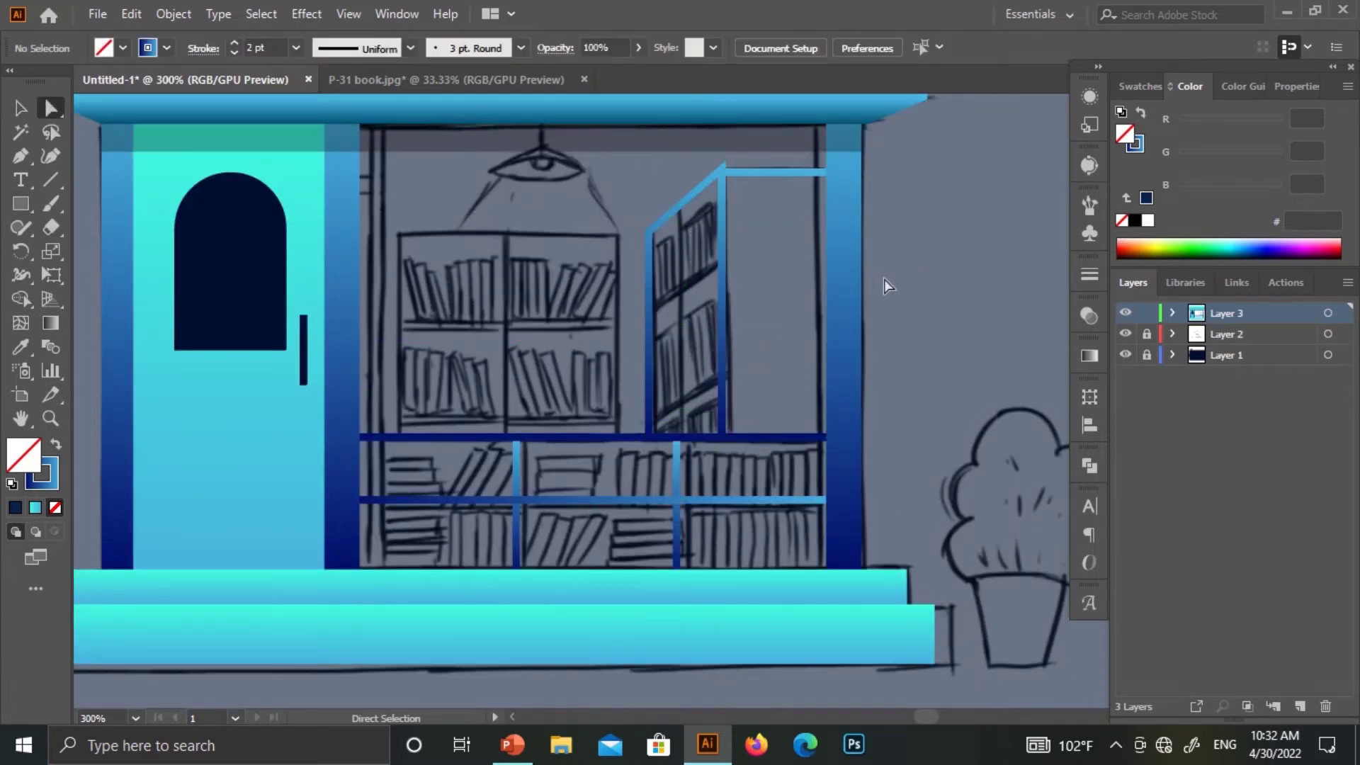
left_click(201, 48)
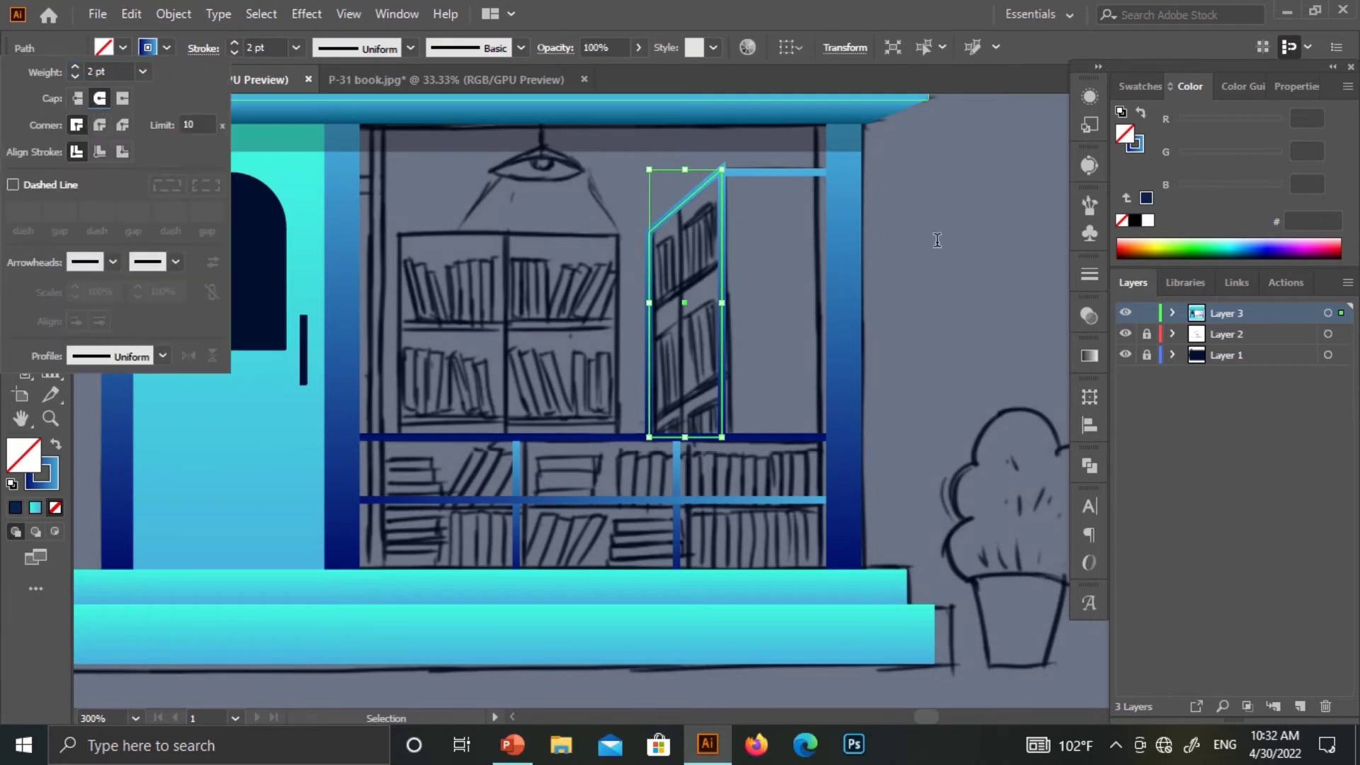
left_click(1030, 287)
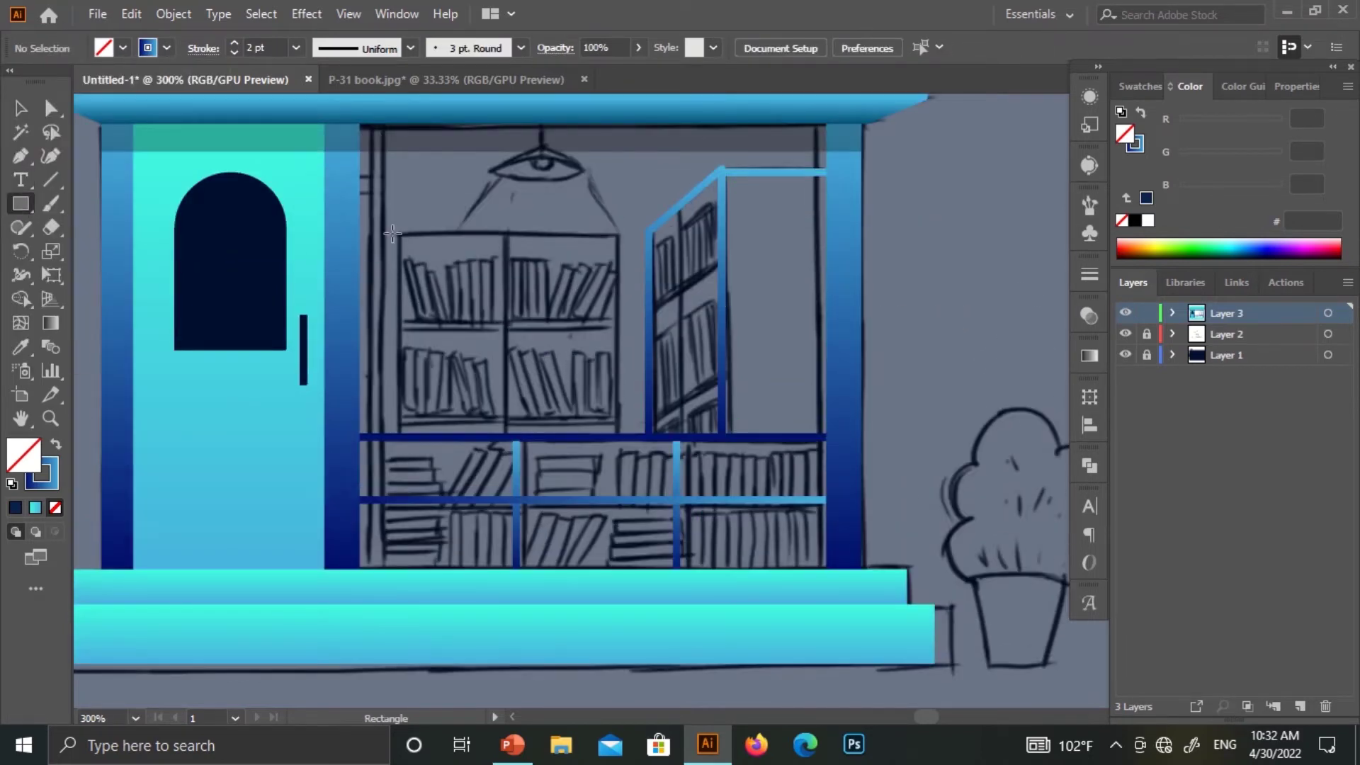
Frame the upper left bookcase and copy a divider into its middle
left_click_drag(385, 235, 621, 434)
key("v")
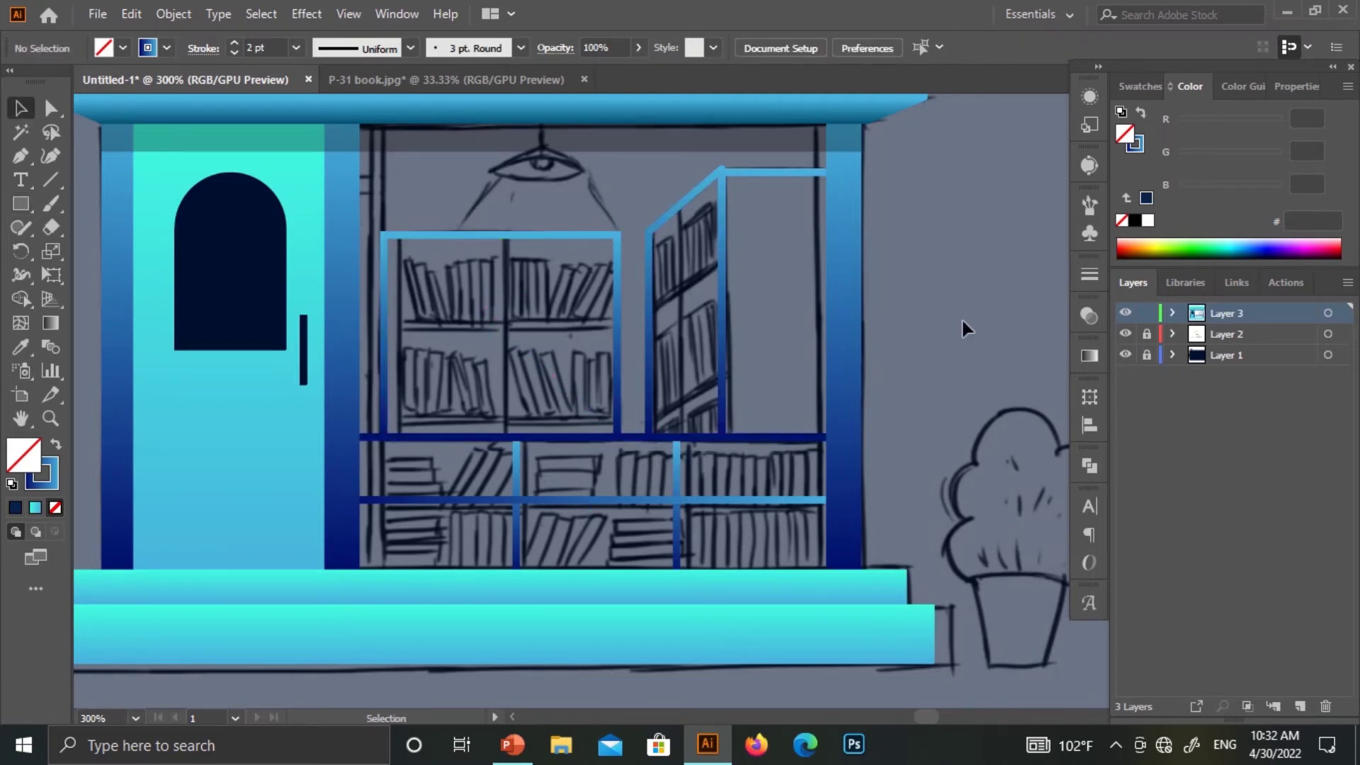
left_click(1126, 334)
left_click_drag(482, 252, 493, 280)
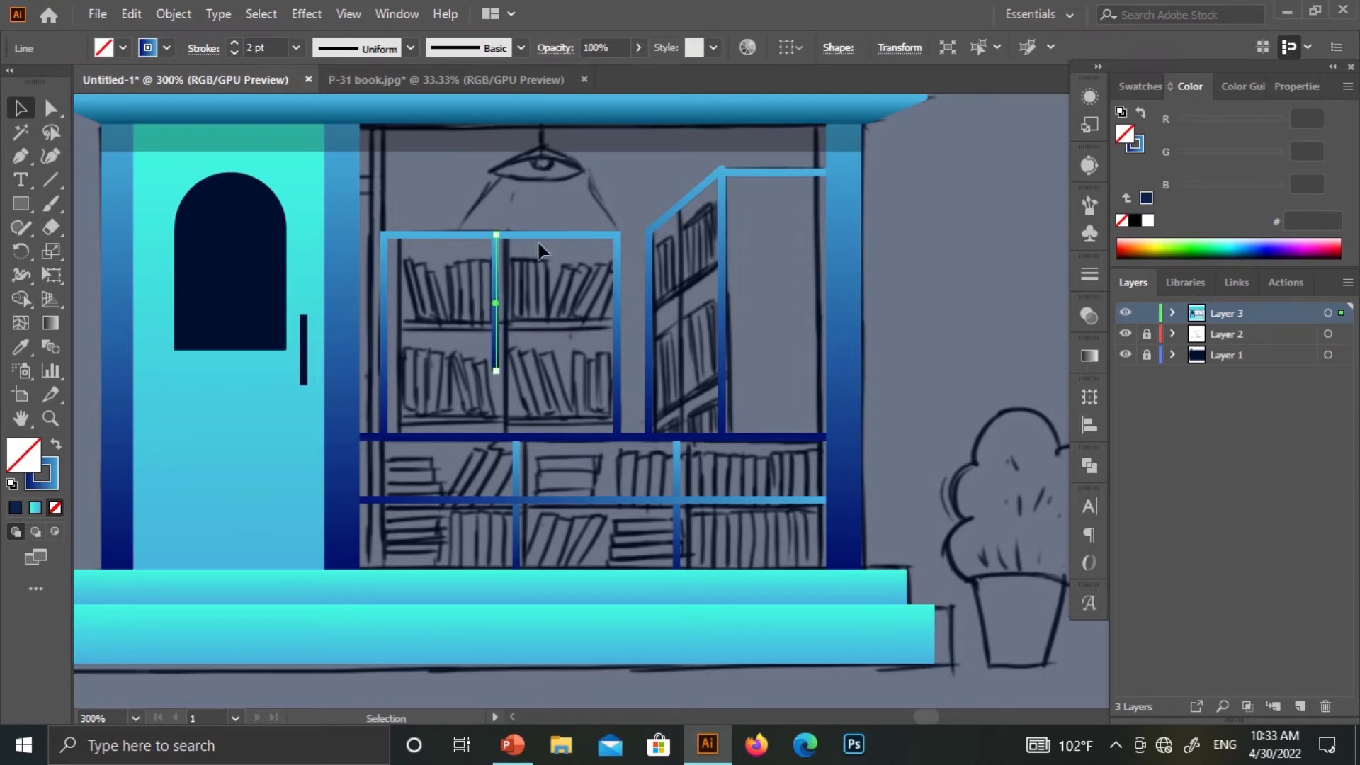
left_click_drag(502, 428, 503, 437)
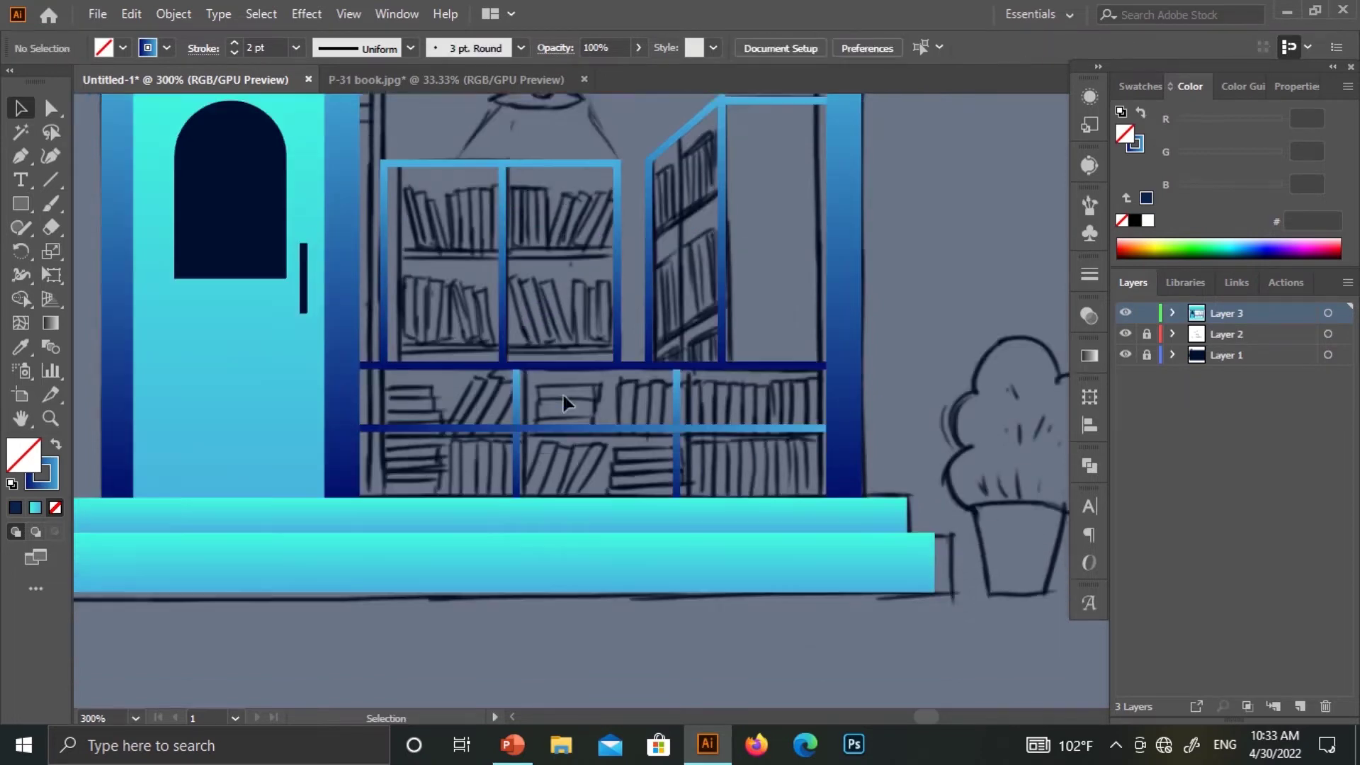
Copy a divider into the slanted bookcase and extend it down to the shelf
scroll(563, 396, "down", 1)
left_click_drag(636, 300, 633, 302)
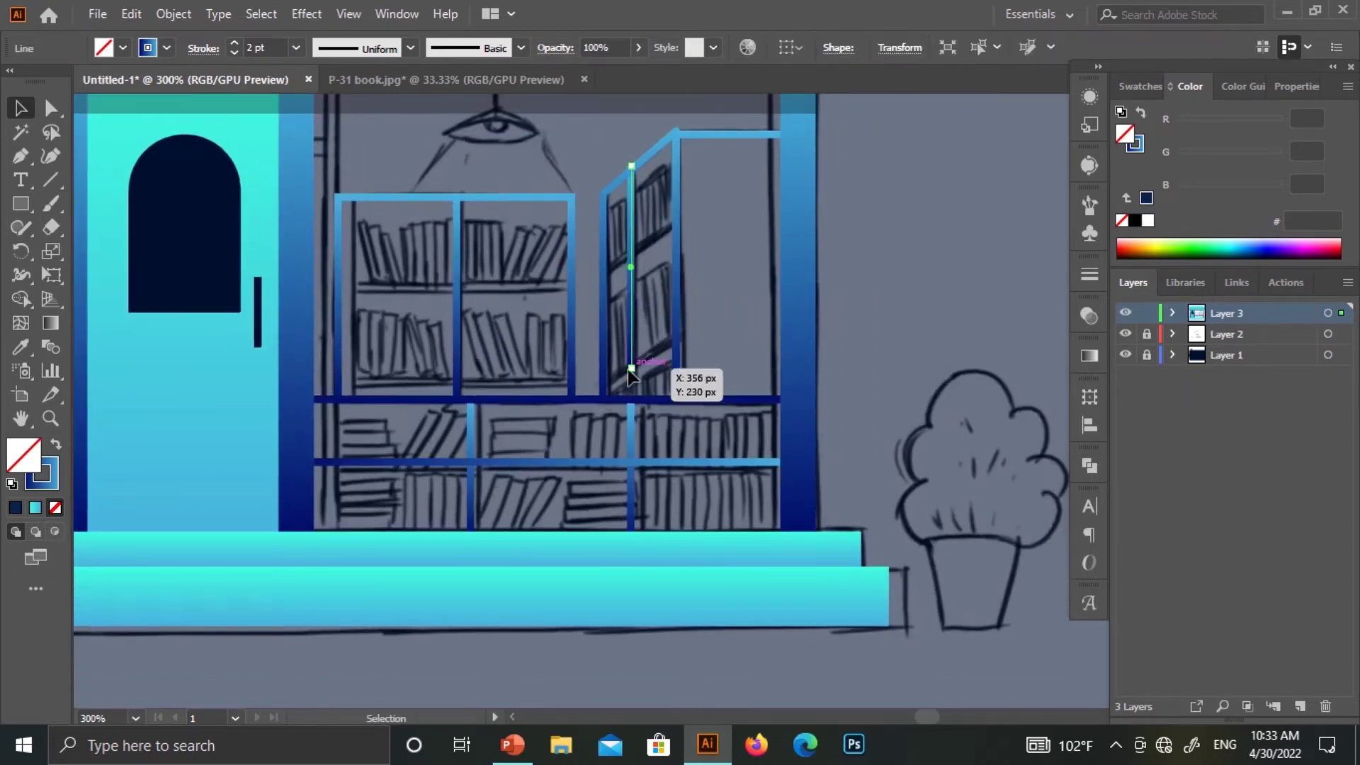
mouse_move(631, 368)
left_mouse_down()
mouse_move(631, 398)
mouse_move(639, 361)
left_mouse_up()
left_click(640, 227)
left_click(705, 289)
Copy a shelf line across the left bookcase's middle, trimmed to its frame
left_click(875, 305)
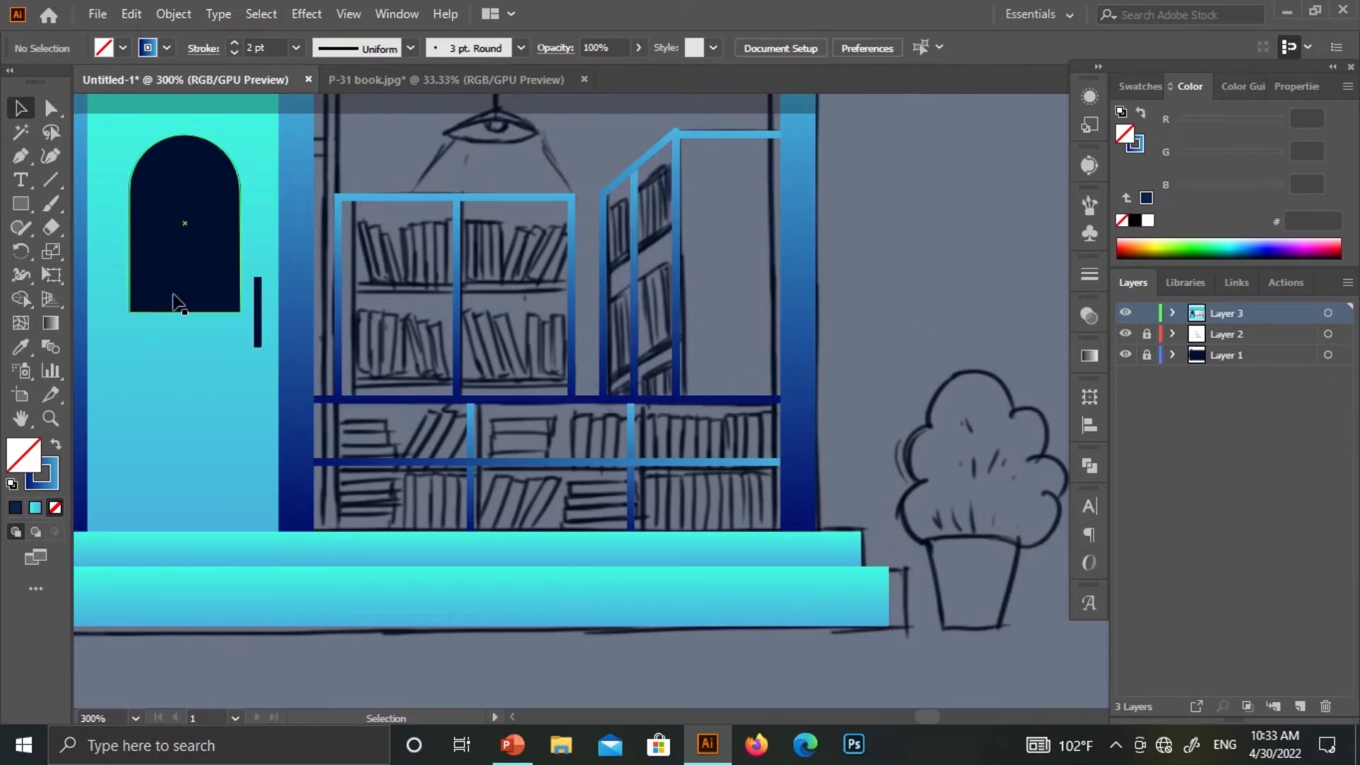
left_click_drag(525, 300, 525, 278)
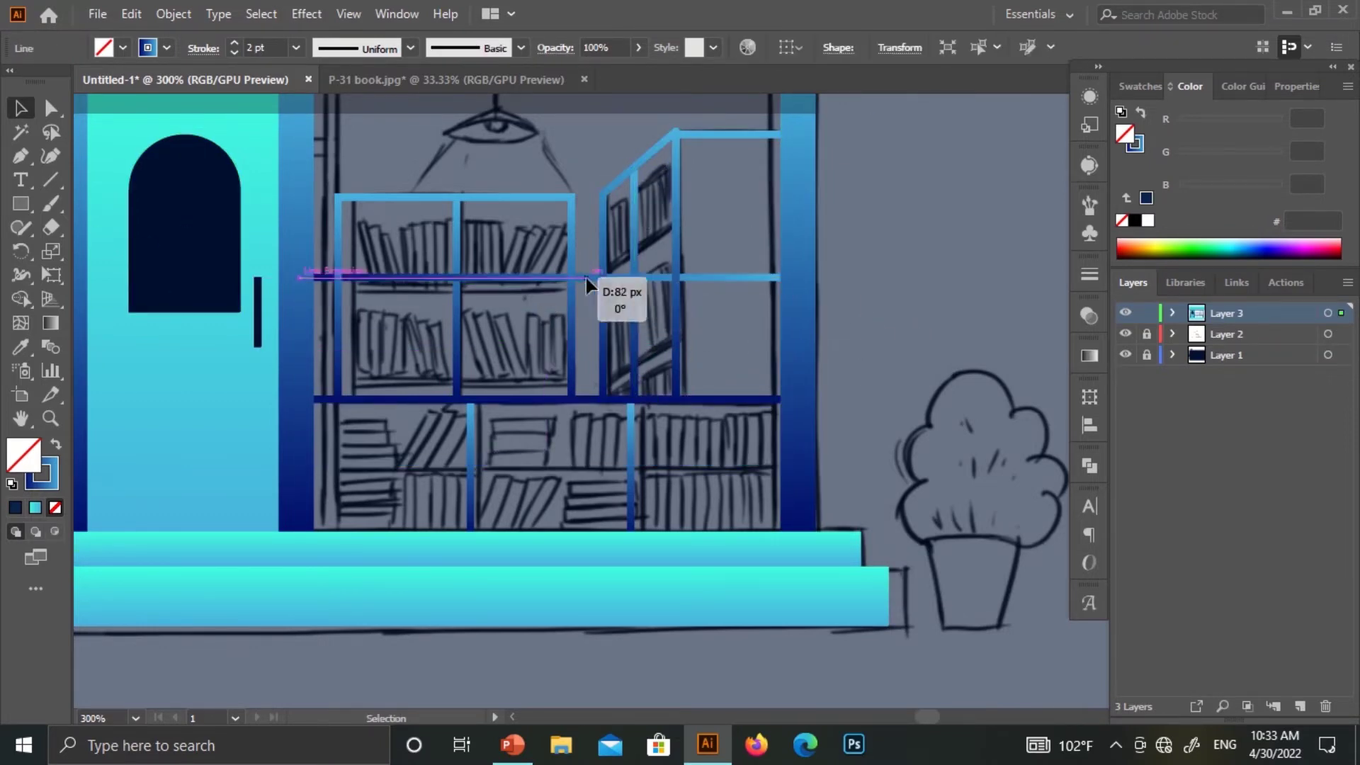
left_click_drag(433, 312, 433, 305)
left_click_drag(582, 305, 567, 305)
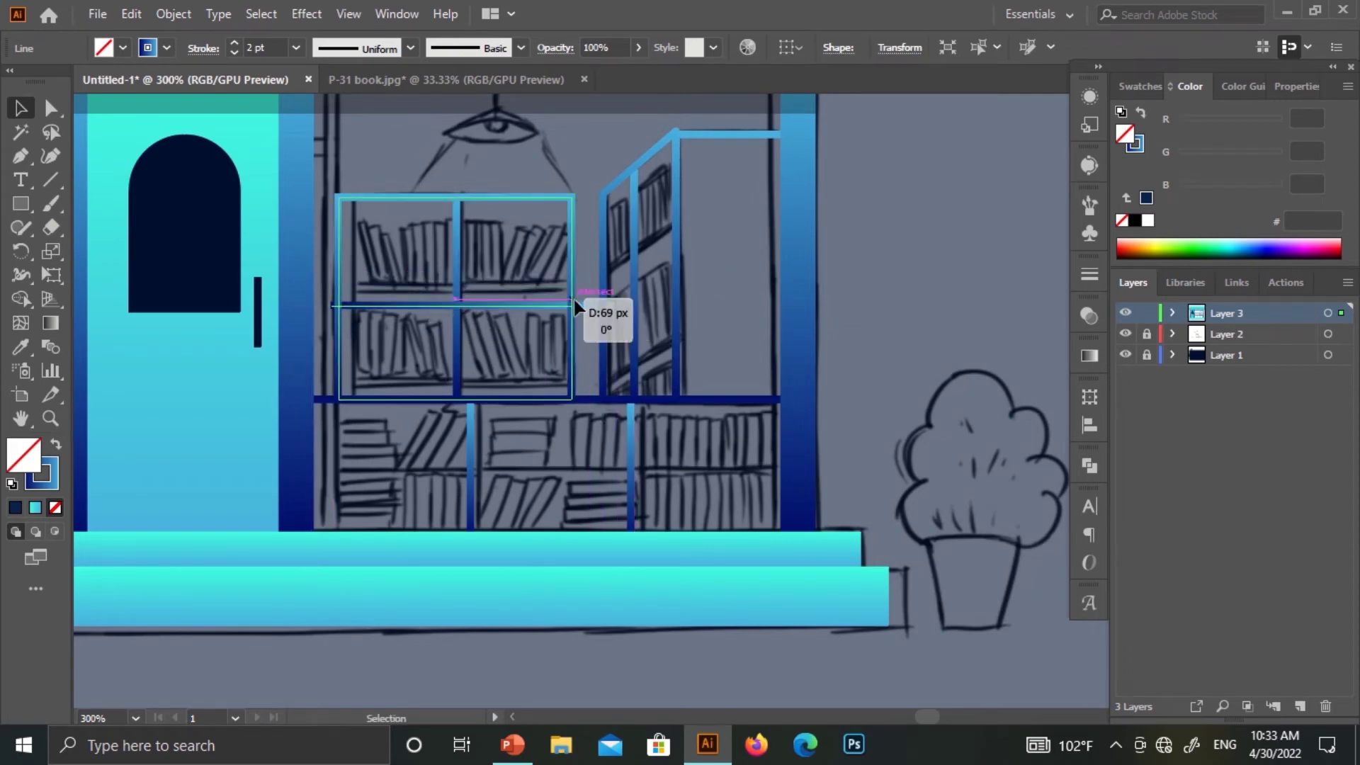
left_click(494, 319)
left_click(457, 273)
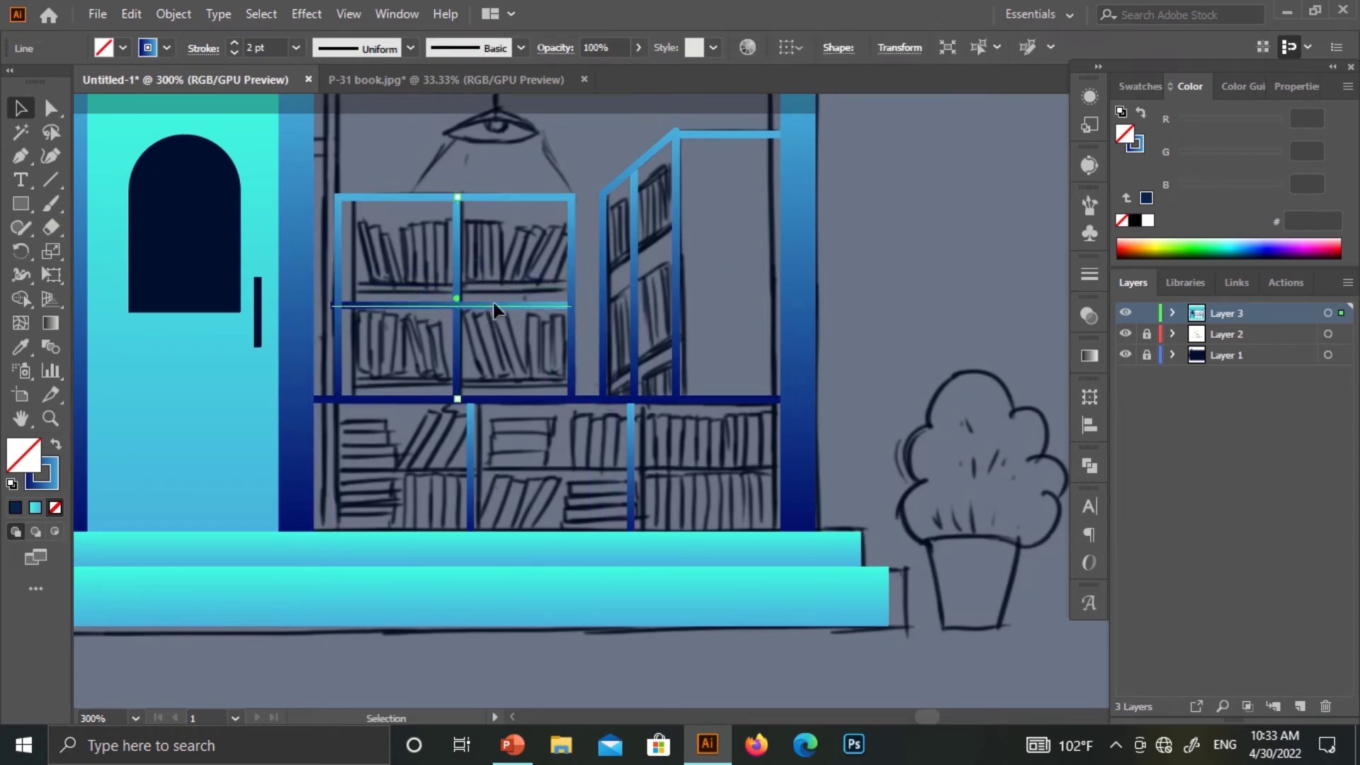
left_click_drag(333, 311, 340, 310)
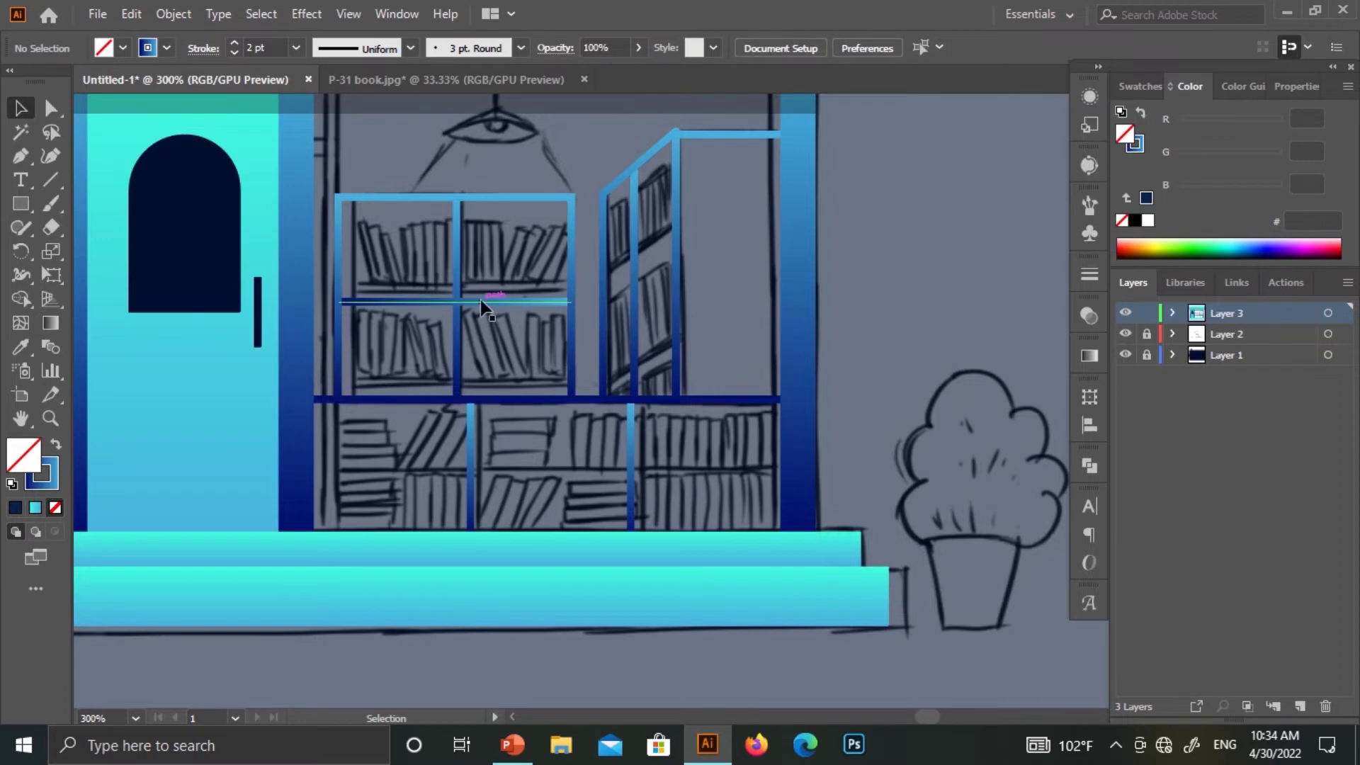
Add angled shelf lines across the open window panel, following its slant
left_click_drag(703, 289, 751, 303)
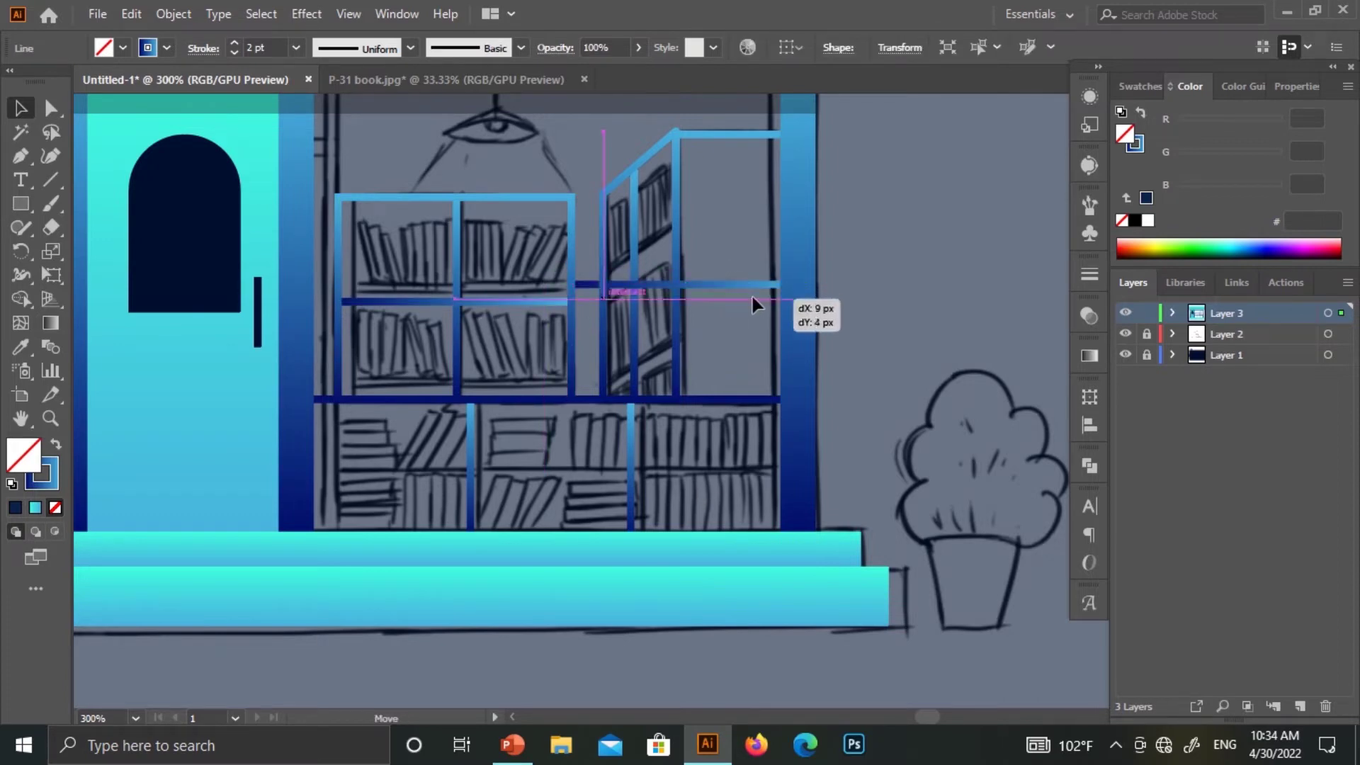
mouse_move(838, 299)
left_mouse_down()
mouse_move(665, 266)
mouse_move(677, 261)
mouse_move(648, 334)
mouse_move(675, 330)
left_mouse_up()
key("v")
left_click(835, 258)
scroll(836, 258, "down", 1)
left_click(783, 276)
left_click_drag(677, 208, 677, 207)
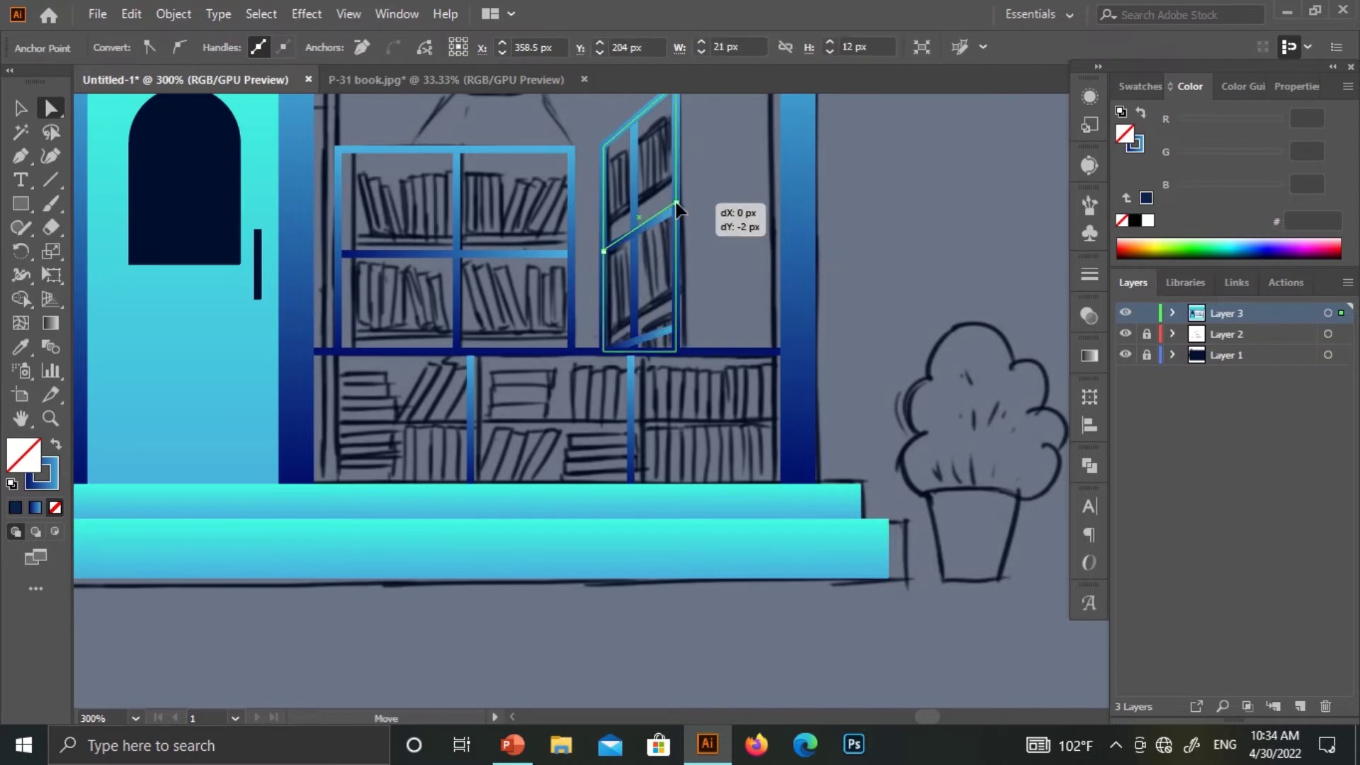
Hide the sketch layer and zoom out to check the whole facade
left_click(750, 262)
left_click(1126, 334)
key("ctrl+1")
Draw a small book rectangle below the steps and fill it light blue
key("ctrl+equal")
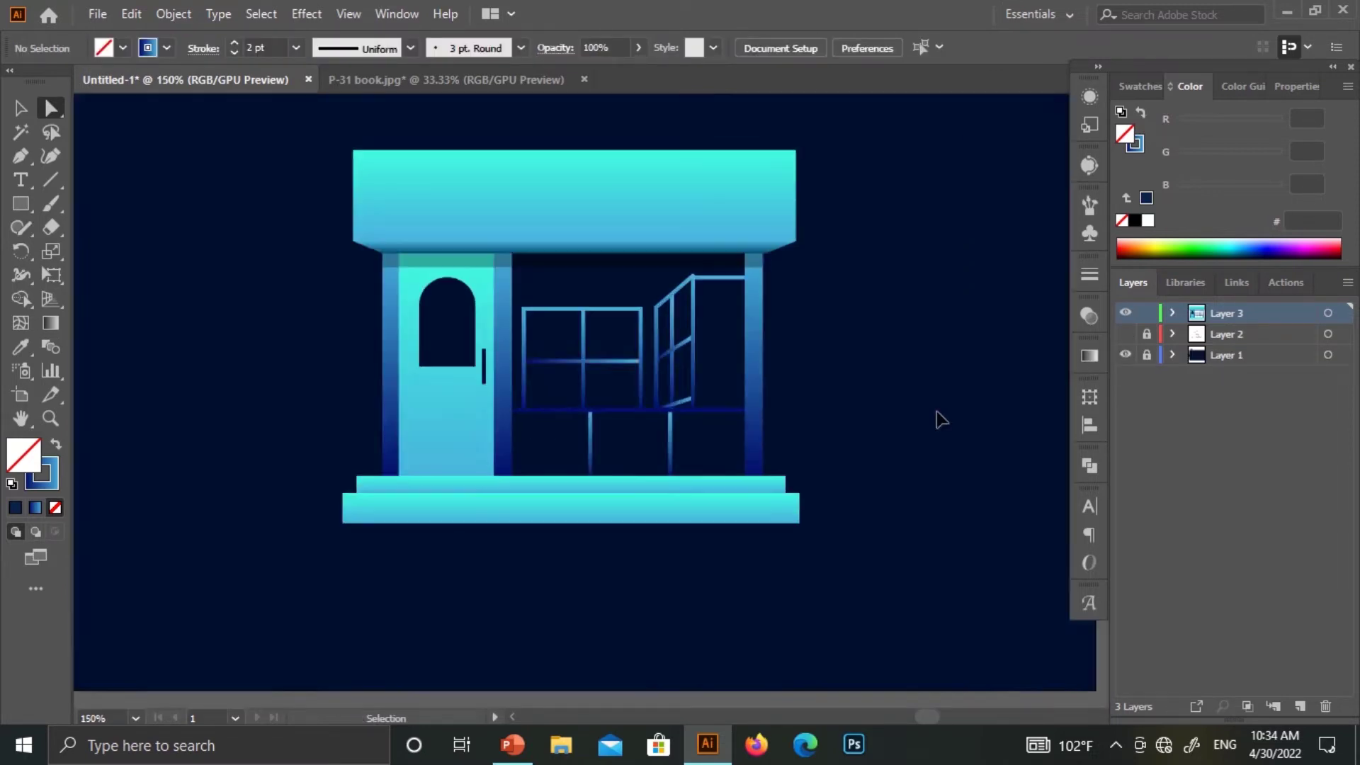
left_click(1126, 334)
key("v")
scroll(567, 305, "down", 3)
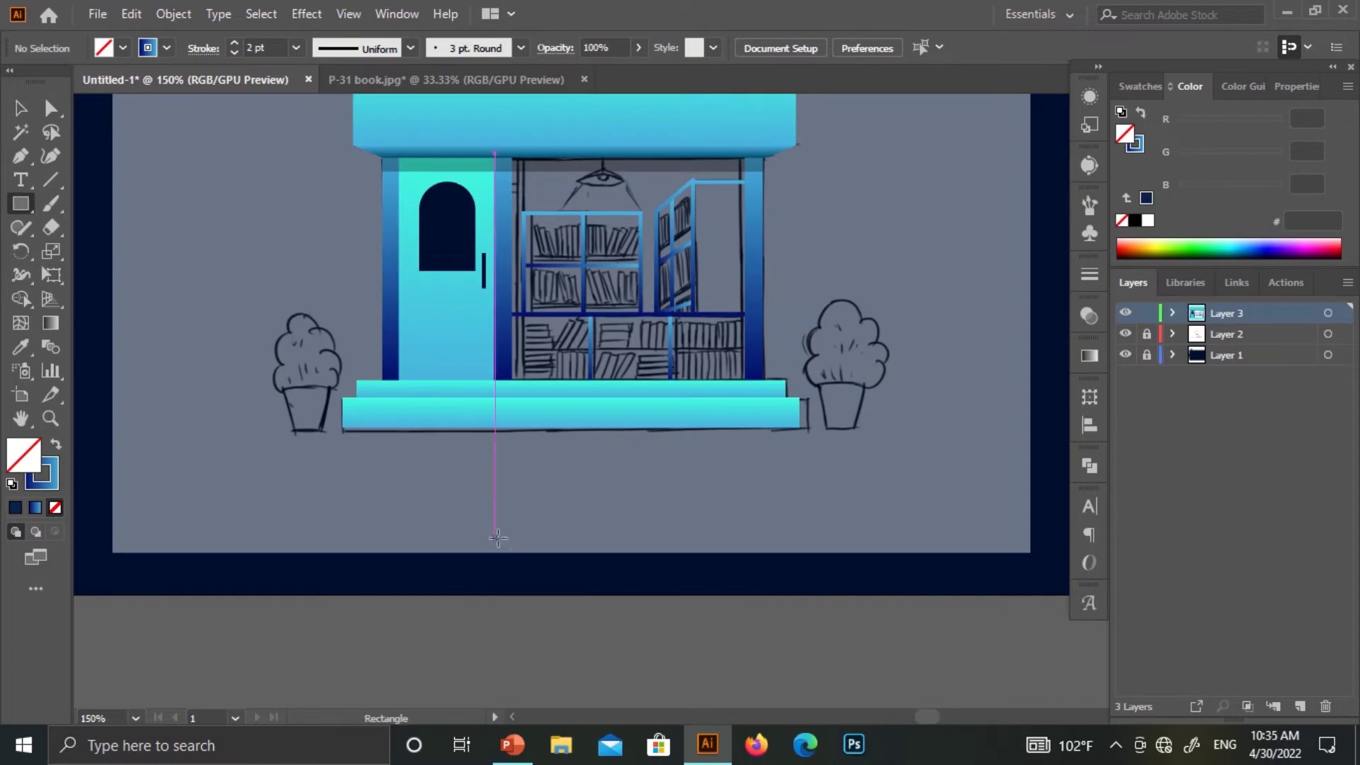
key("ctrl+equal")
key("ctrl+equal")
left_click_drag(362, 482, 453, 501)
key("shift+x")
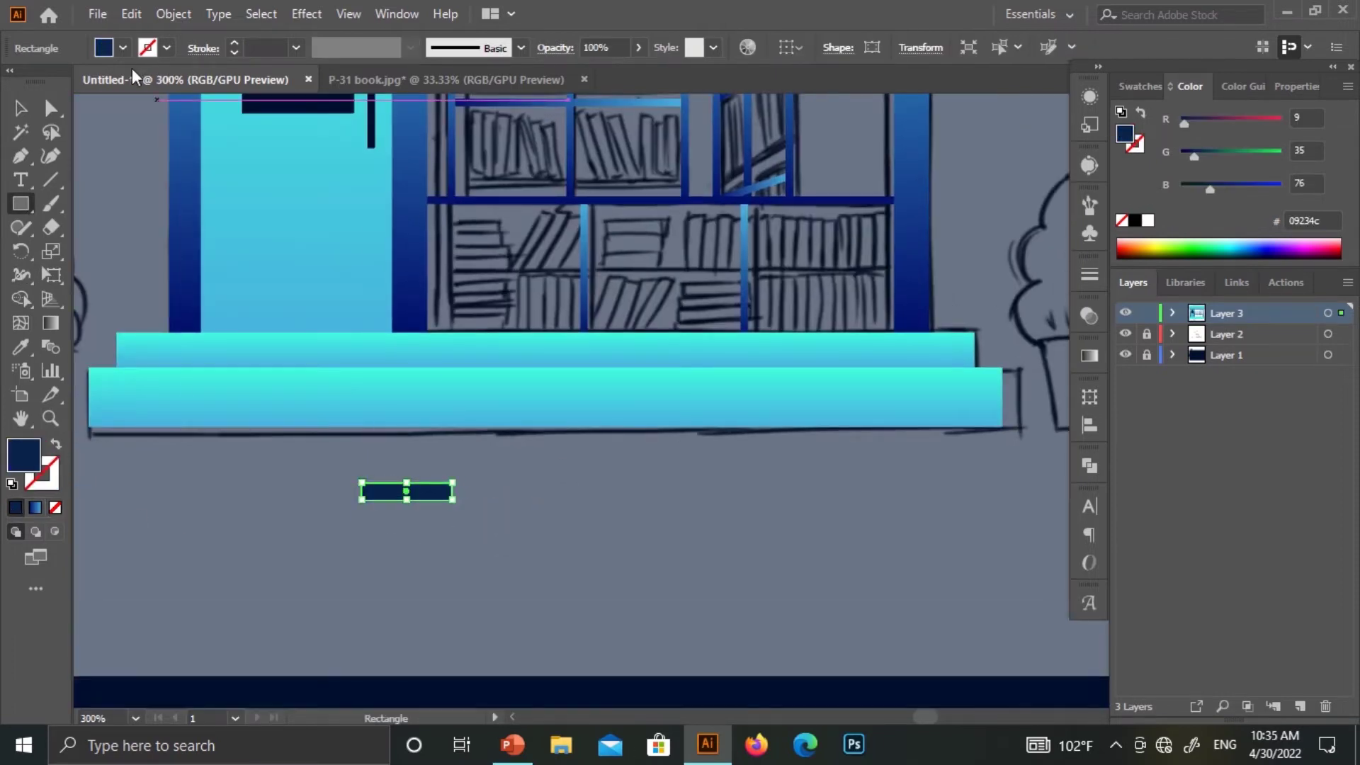
left_click(103, 48)
double_click(36, 464)
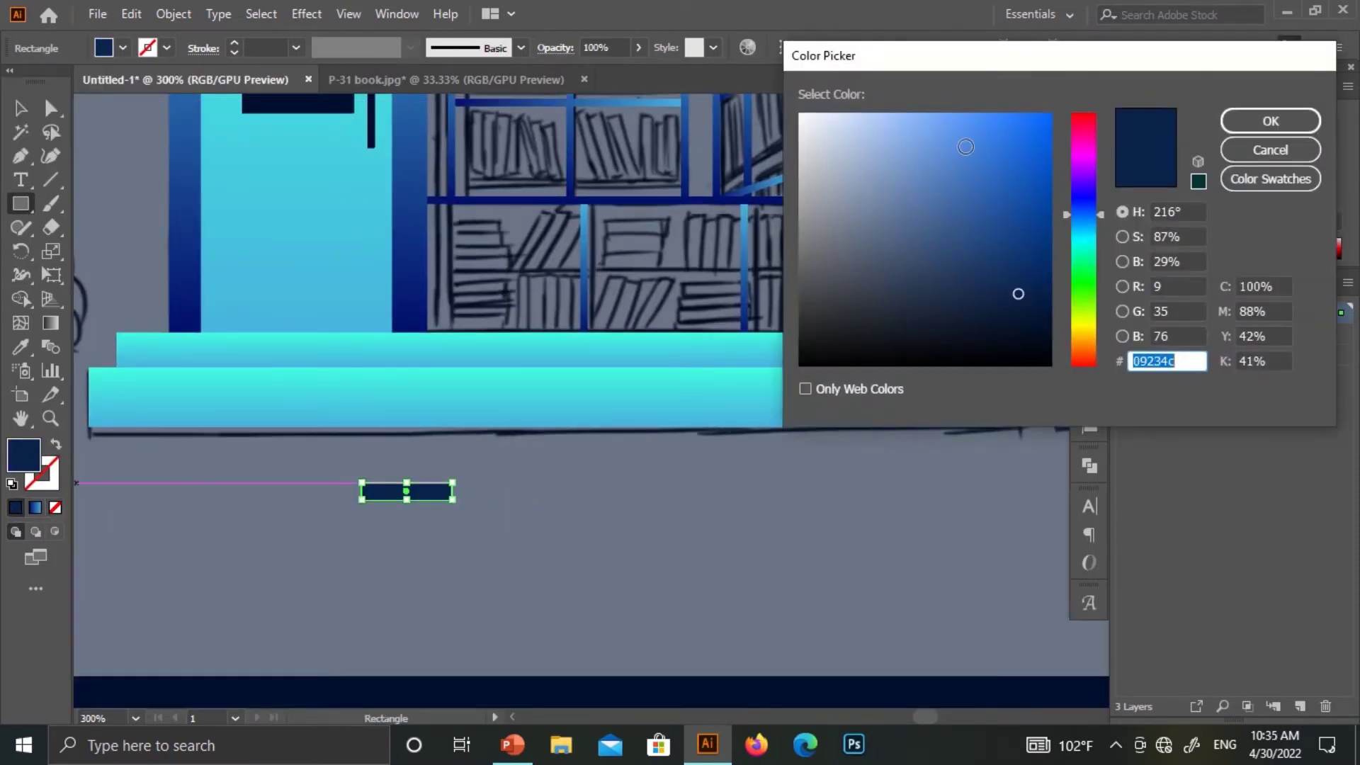
left_click(965, 146)
left_click(1271, 121)
Add the second and third books below it in pale yellow and pink
mouse_move(427, 496)
left_mouse_down("alt")
mouse_move(429, 513)
mouse_move(460, 508)
mouse_move(428, 526)
left_mouse_up("alt")
double_click(24, 454)
left_click(1077, 319)
left_click(959, 149)
left_click(1269, 118)
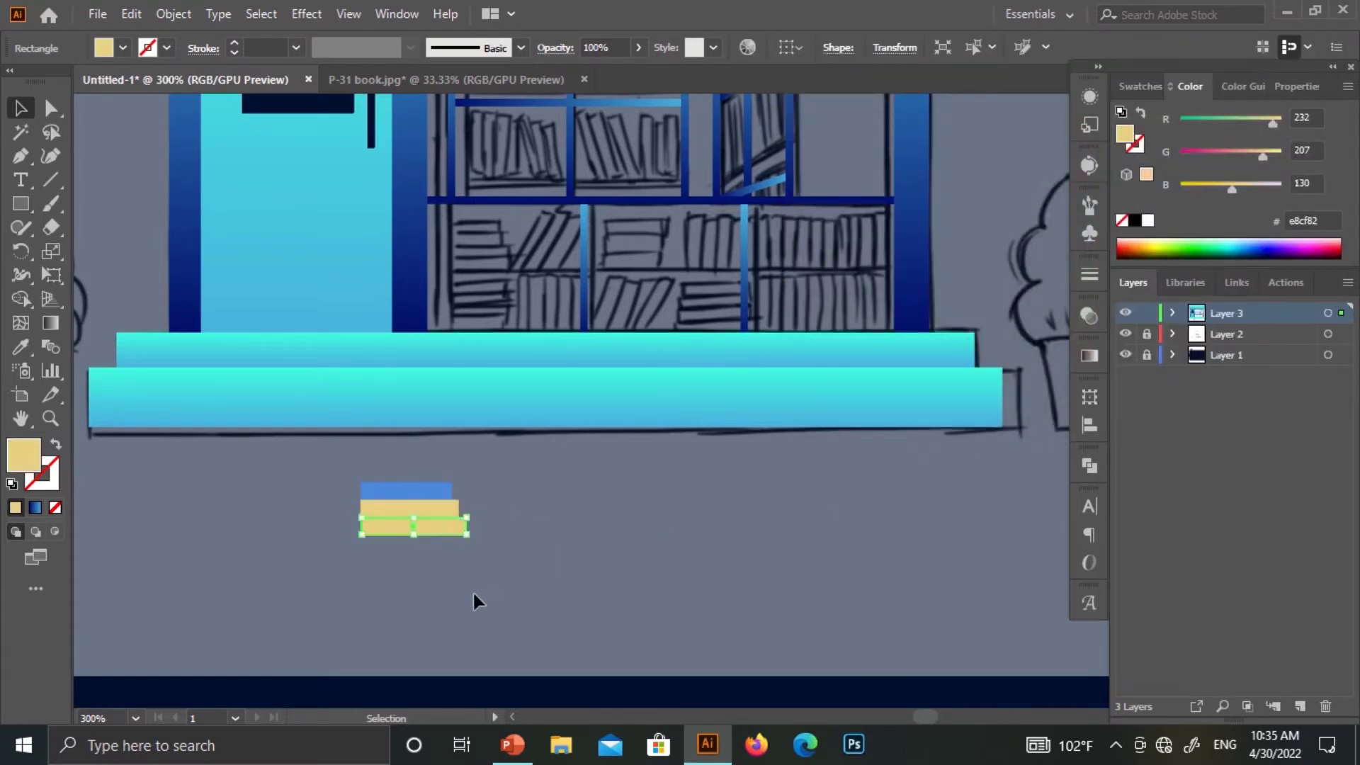
double_click(24, 455)
left_click(907, 138)
left_click(1318, 127)
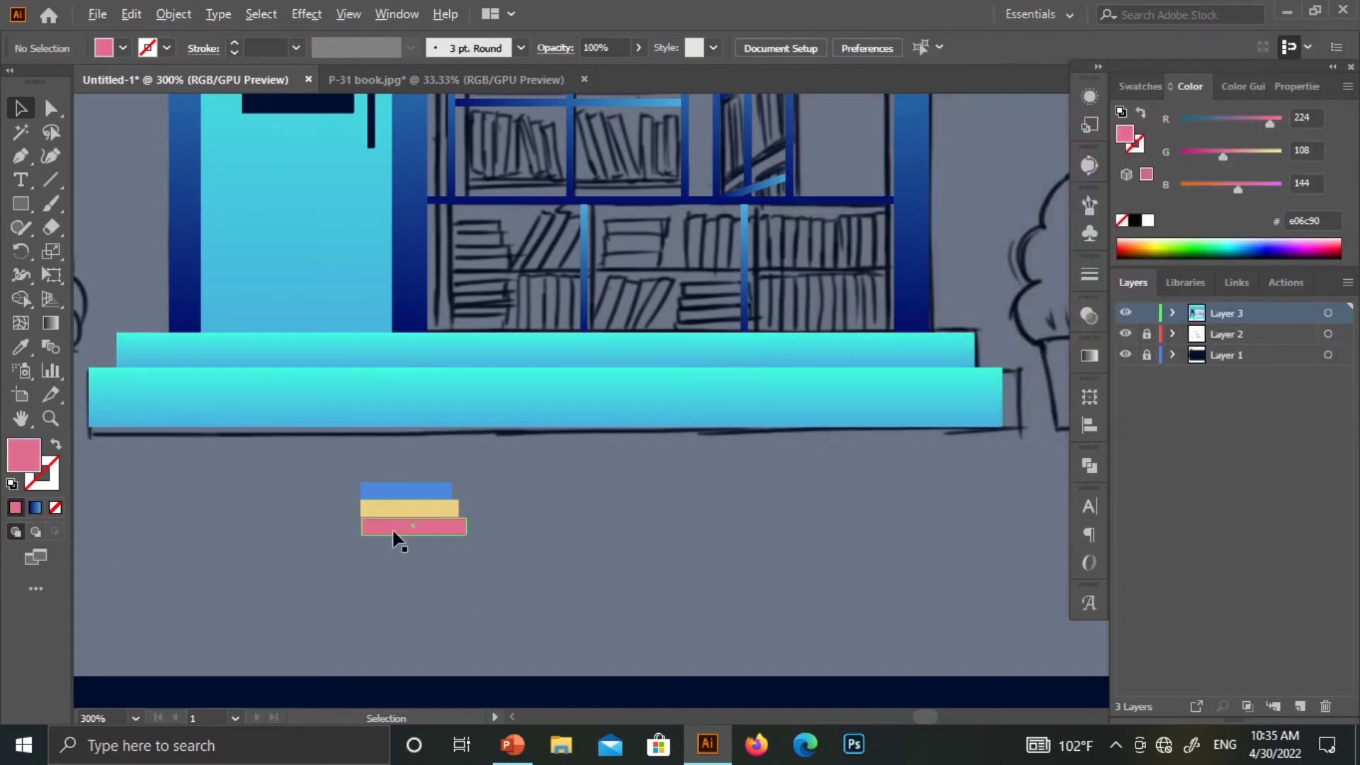
Add fourth and fifth books in dark blue and magenta, then select all five
left_click_drag(394, 528, 397, 545, "alt")
double_click(23, 455)
left_click(1083, 203)
left_click(1005, 228)
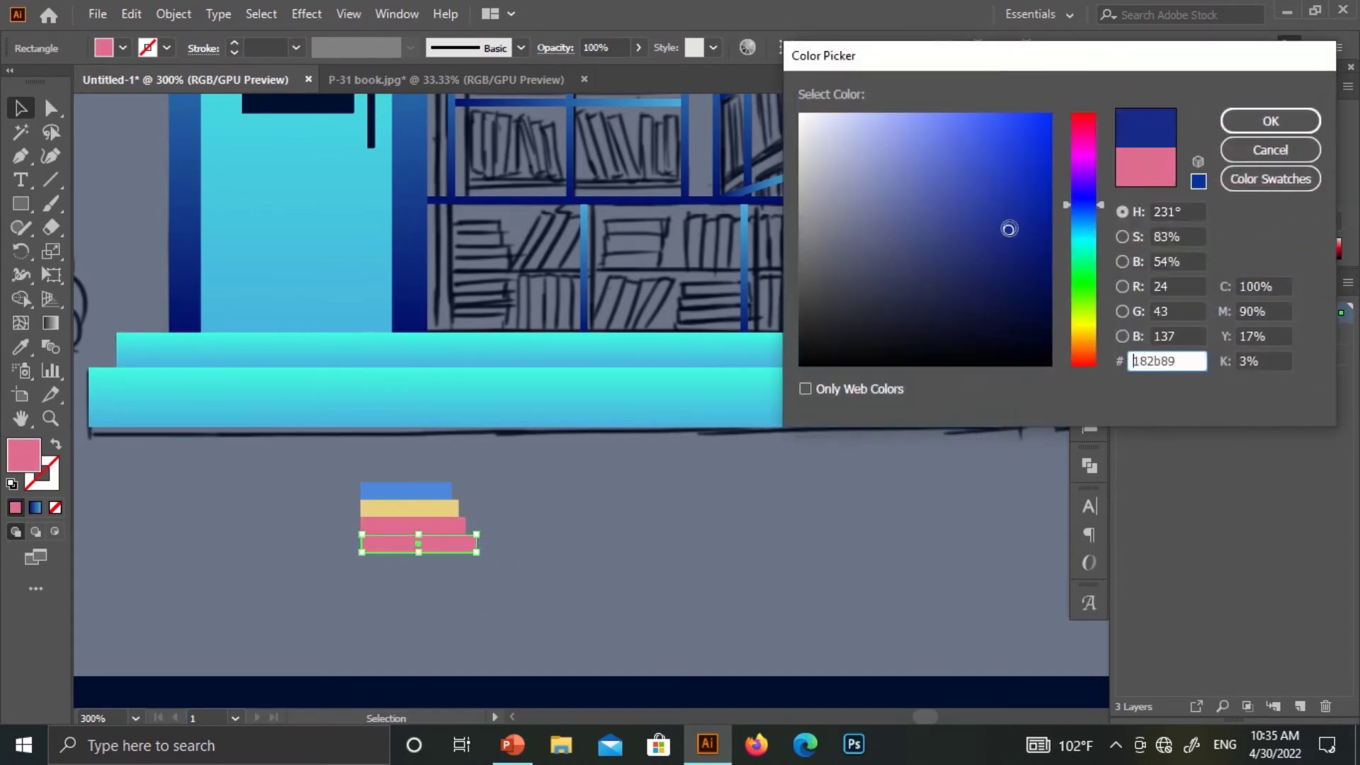
left_click(1269, 118)
left_click_drag(390, 563, 390, 563, "alt")
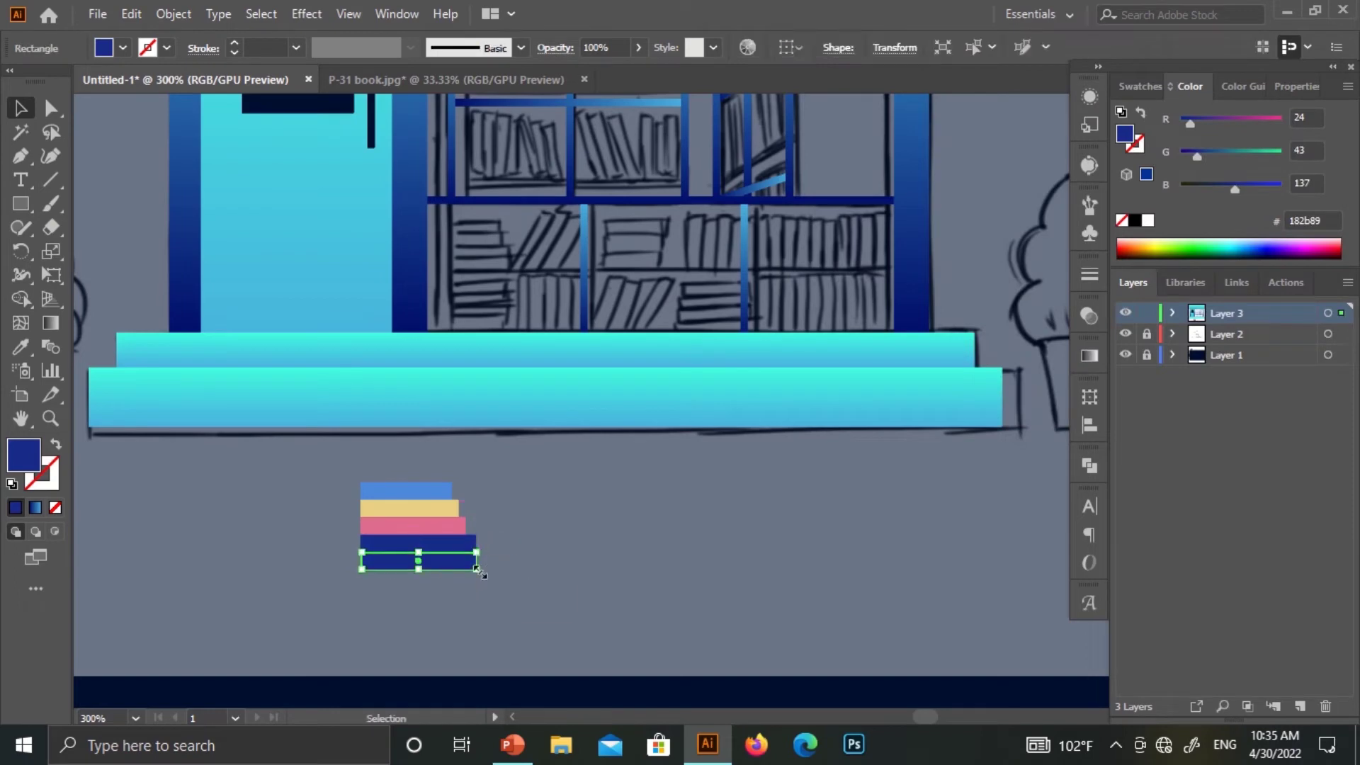
double_click(27, 457)
left_click(1087, 158)
left_click(944, 142)
left_click(1269, 118)
left_click(563, 579)
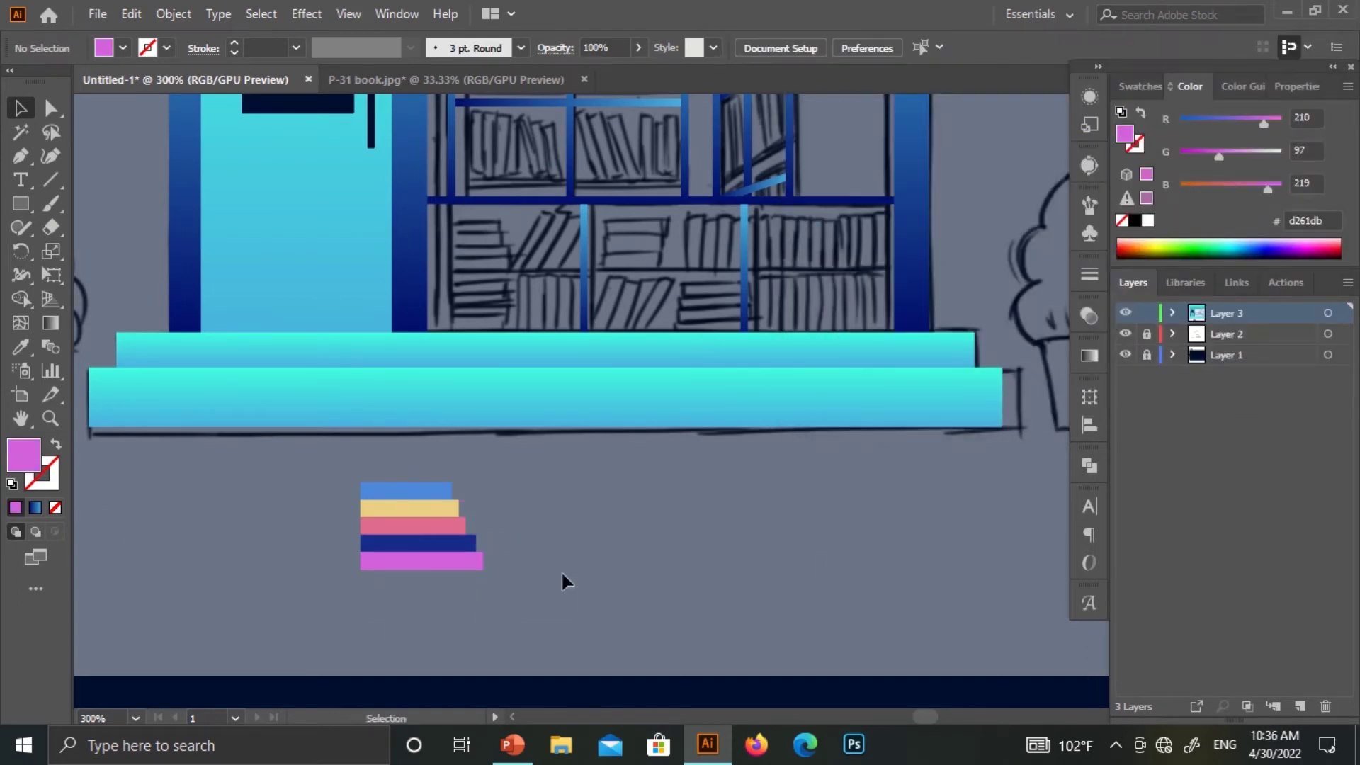
left_click_drag(425, 471, 461, 598)
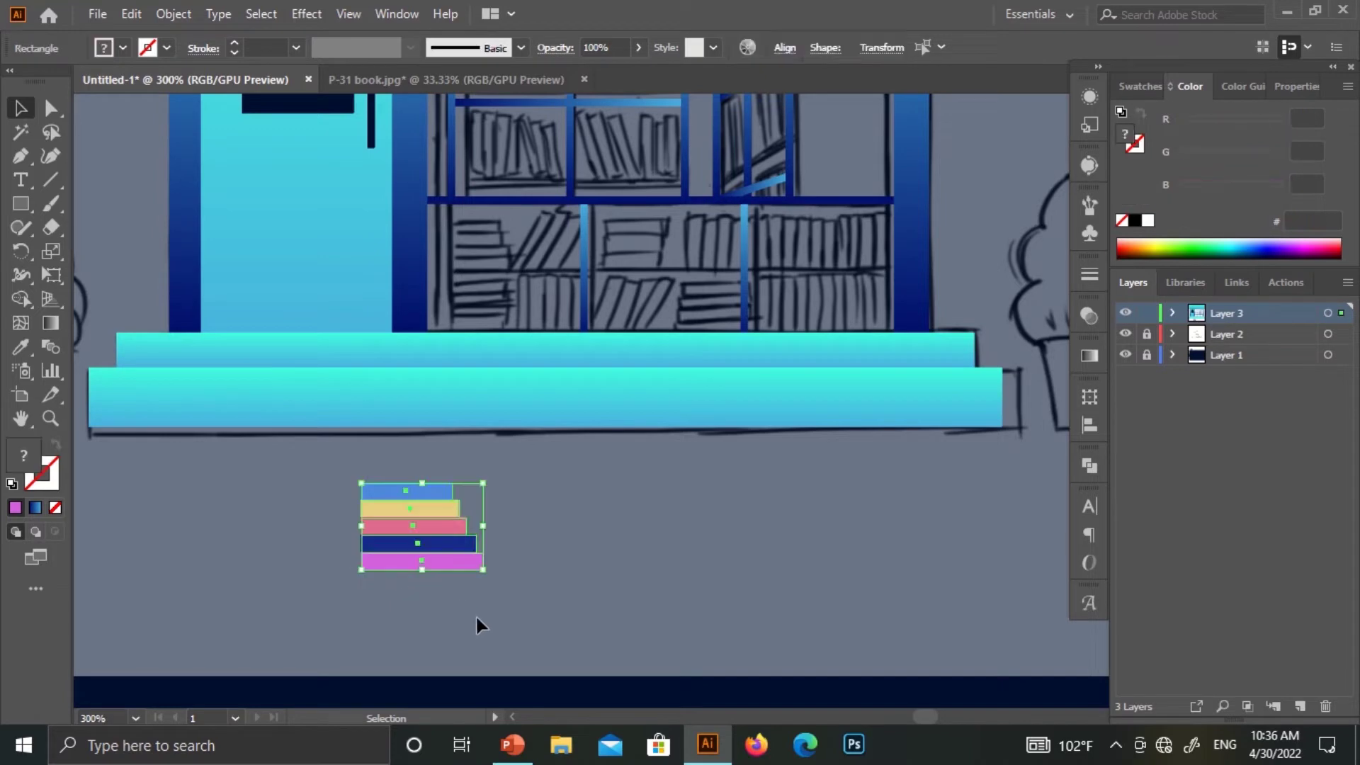
Alt-drag a copy of the flat book stack up onto the left bookcase shelf
right_click(435, 555)
left_click_drag(391, 536, 470, 282, "alt")
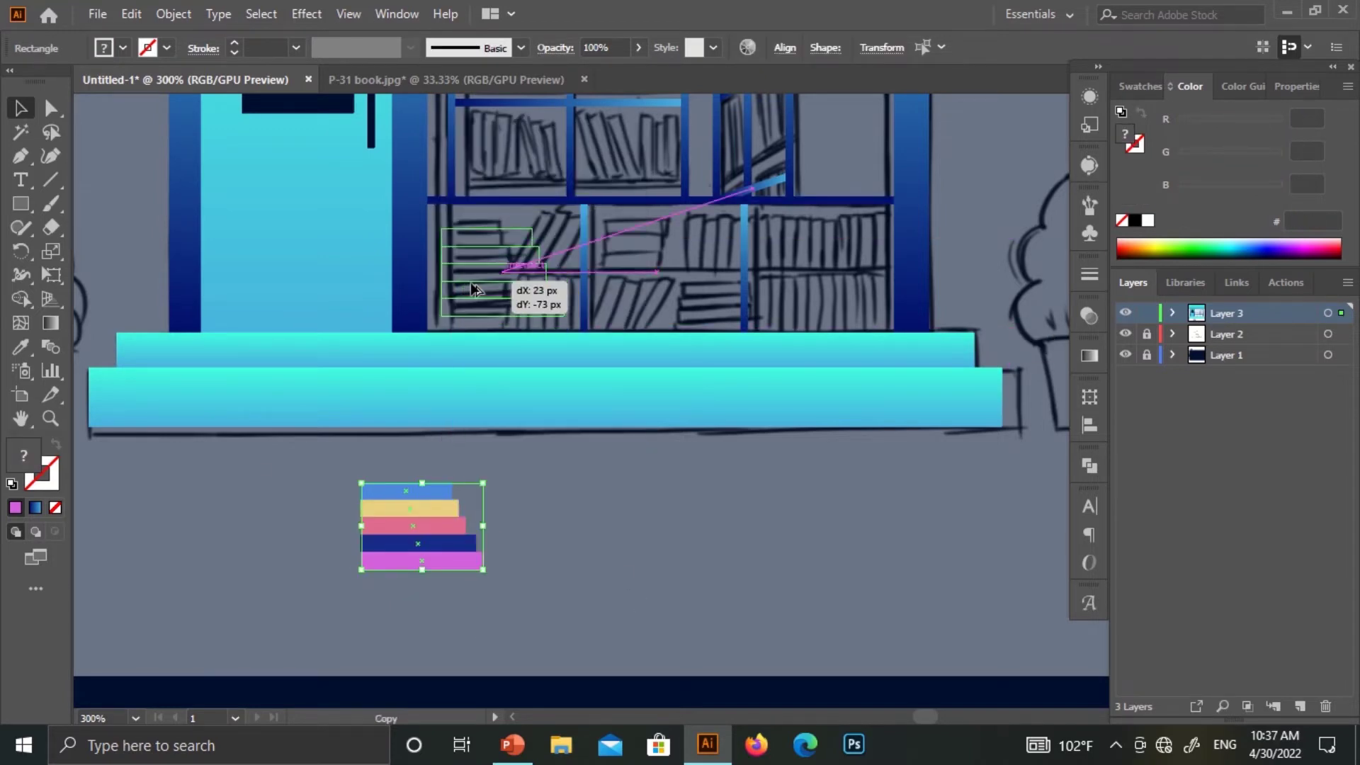
key("Escape")
scroll(508, 206, "up", 2)
left_click(585, 339)
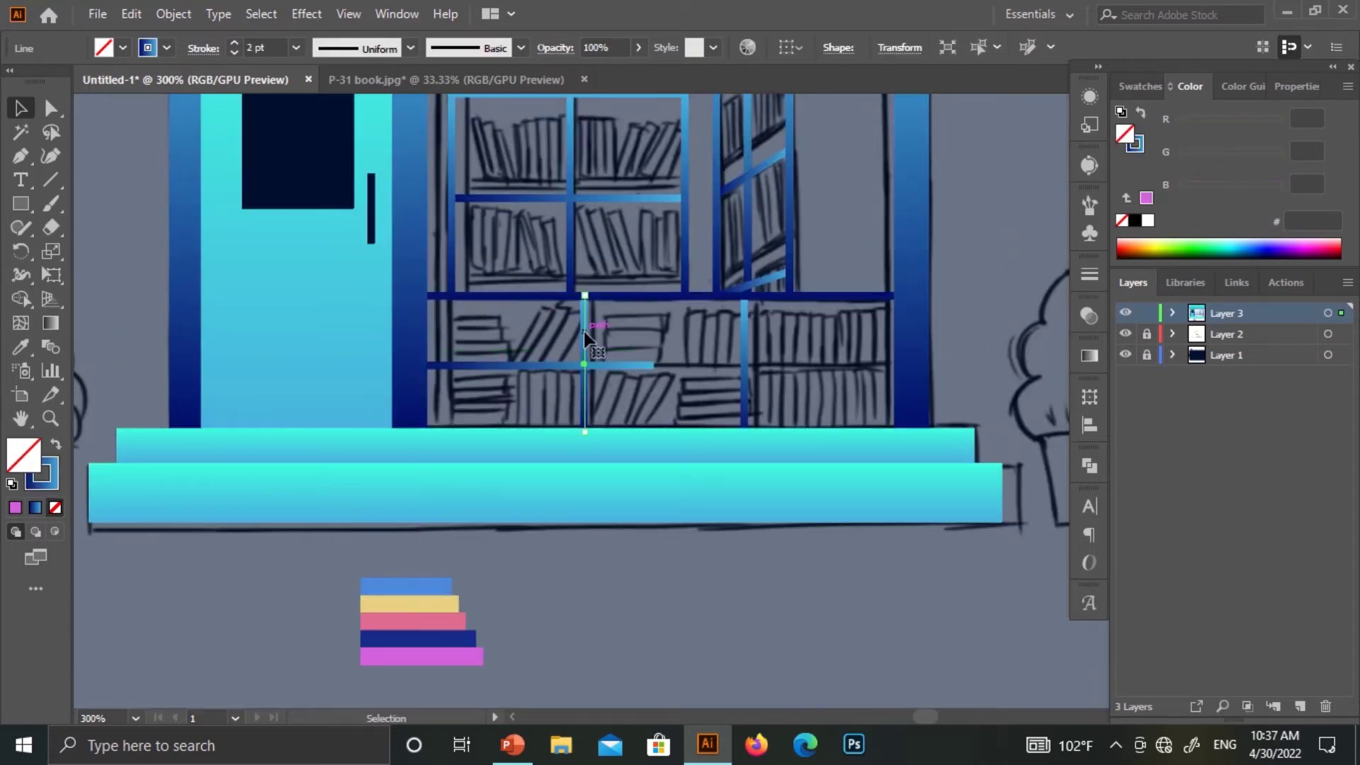
scroll(730, 520, "down", 2)
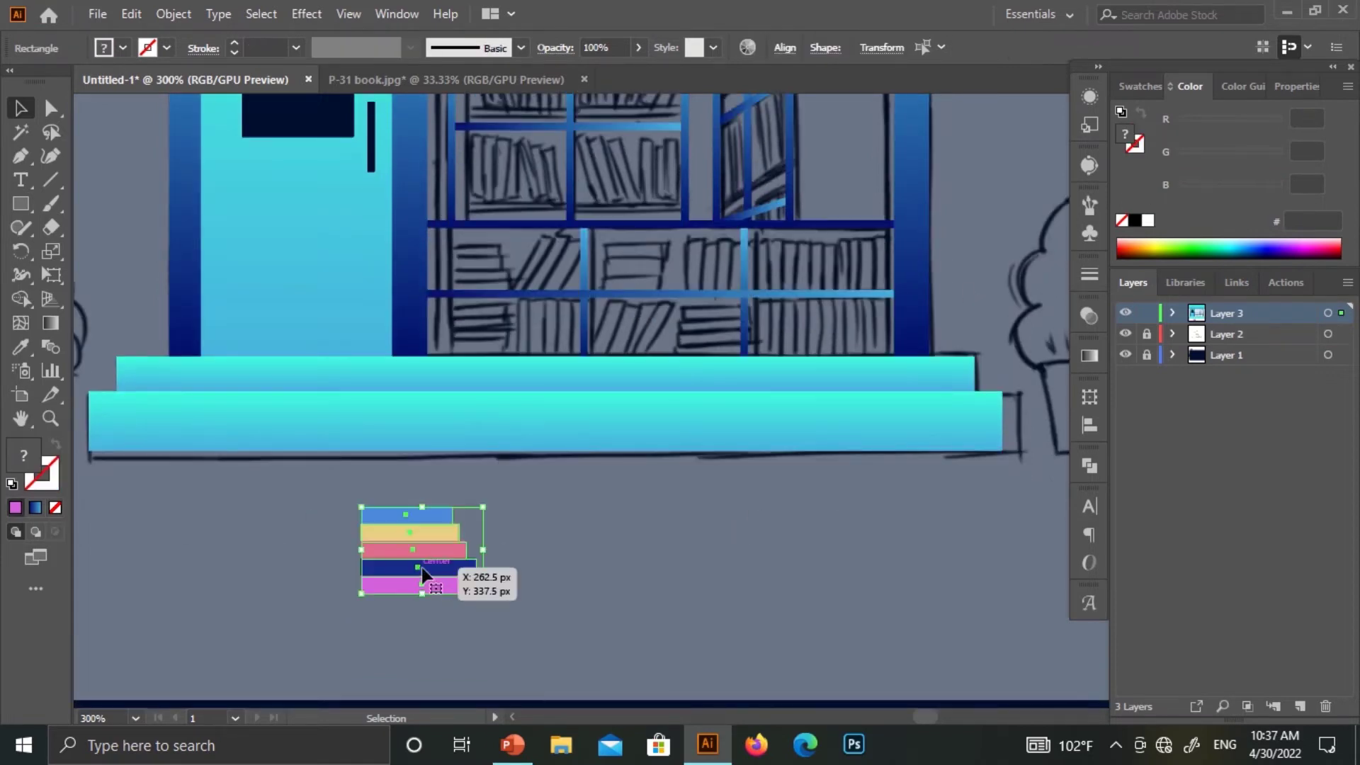
mouse_move(415, 556)
left_mouse_down("alt")
mouse_move(528, 306)
mouse_move(486, 260)
left_mouse_up("alt")
right_click(486, 260)
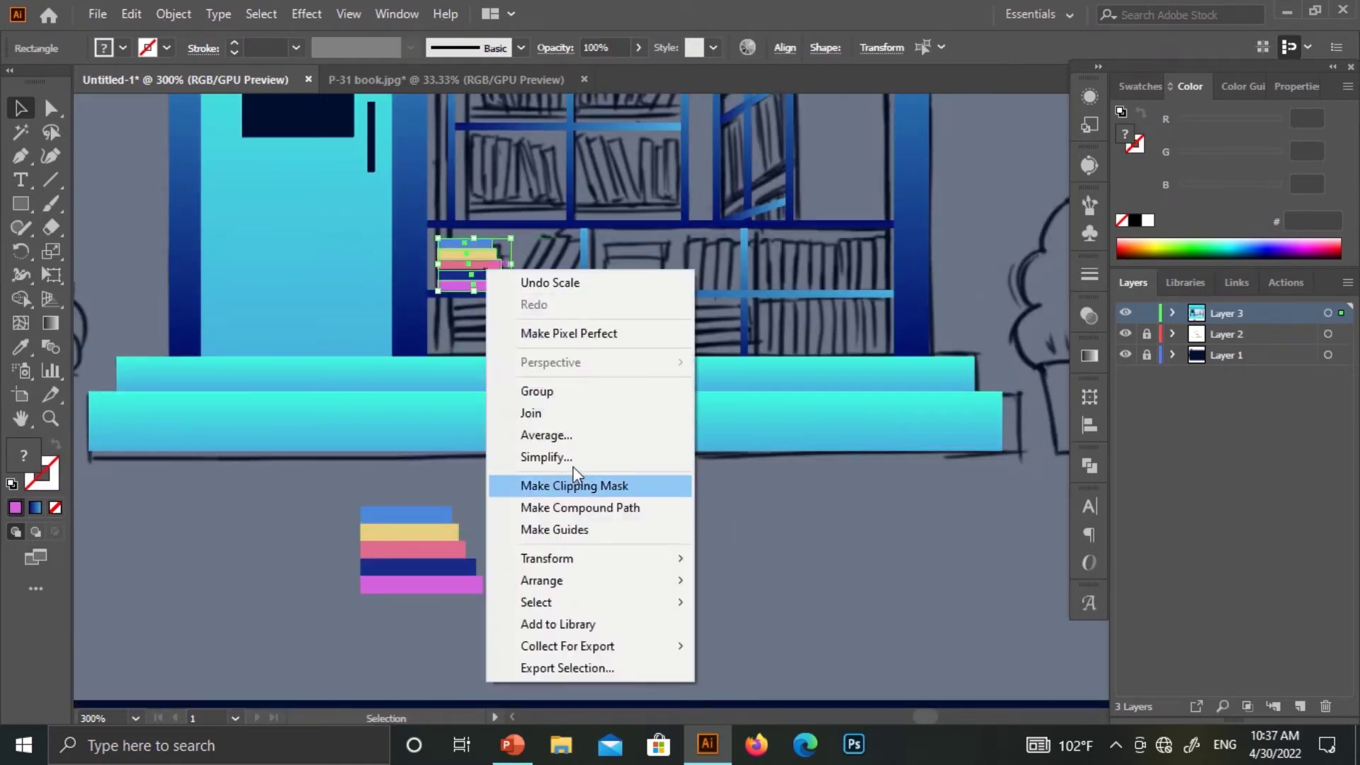
left_click(597, 545)
Zoom in on the shelf and pick the books below the scene to copy
key("ctrl+plus")
scroll(583, 540, "up", 3)
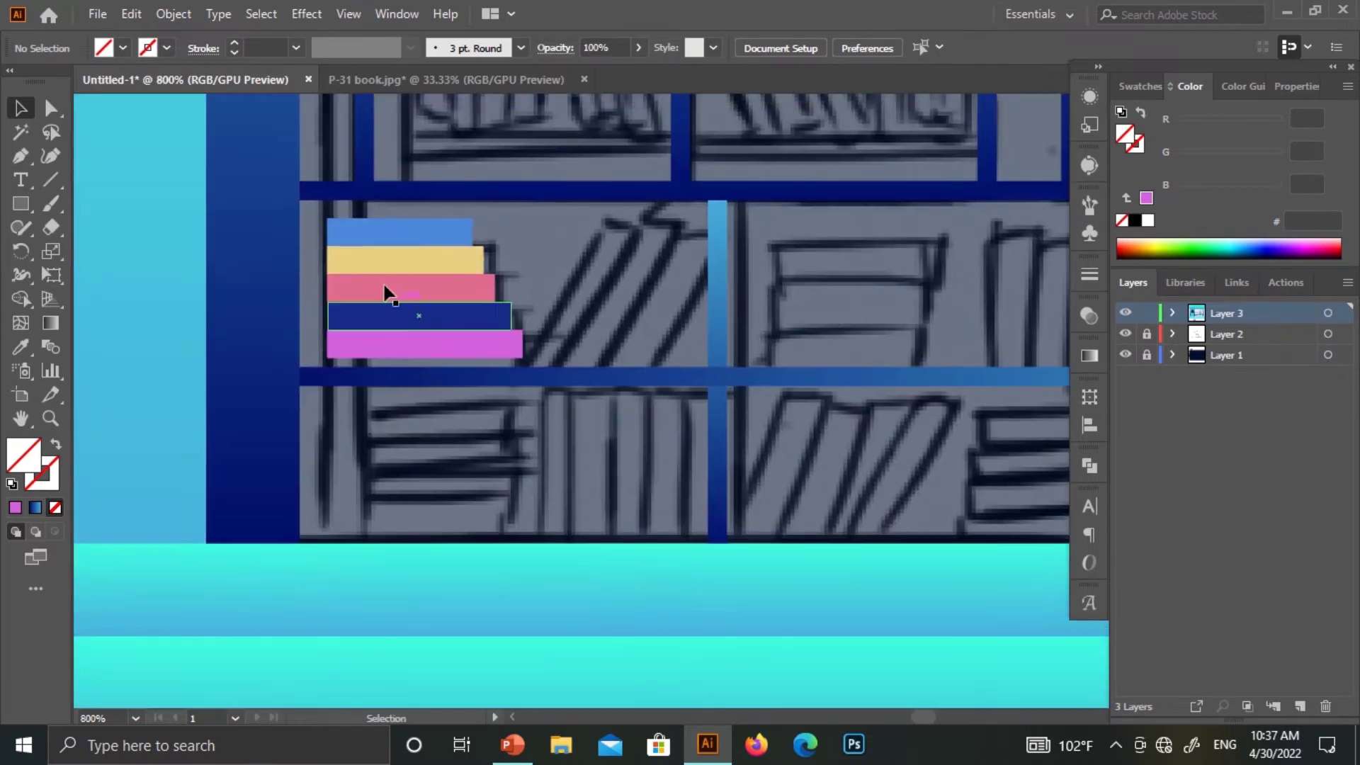
left_click(500, 622)
left_click(591, 648)
scroll(591, 649, "down", 3)
scroll(591, 649, "down", 4)
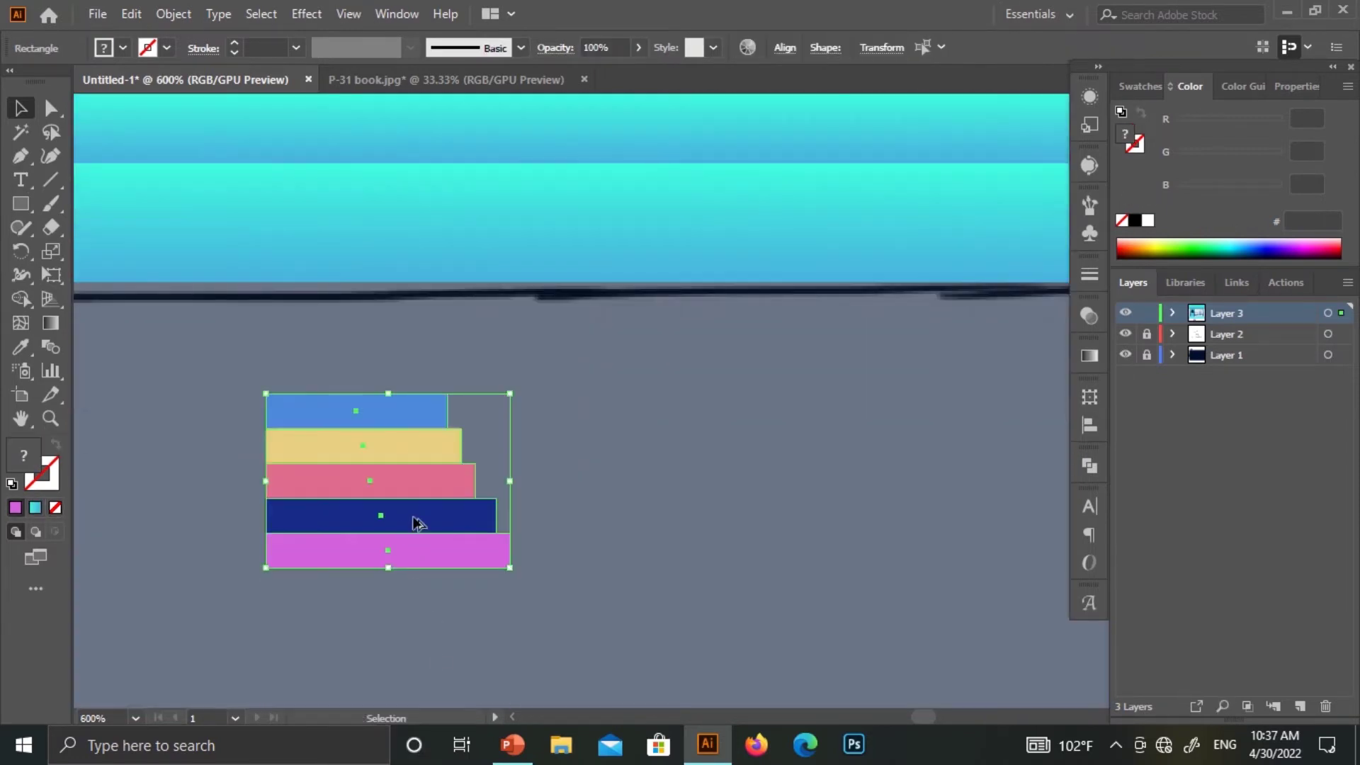
scroll(598, 546, "up", 5)
Copy the books again and rotate the copy 90° so they stand upright
mouse_move(416, 523)
left_mouse_down()
mouse_move(598, 547)
mouse_move(624, 374)
left_mouse_up()
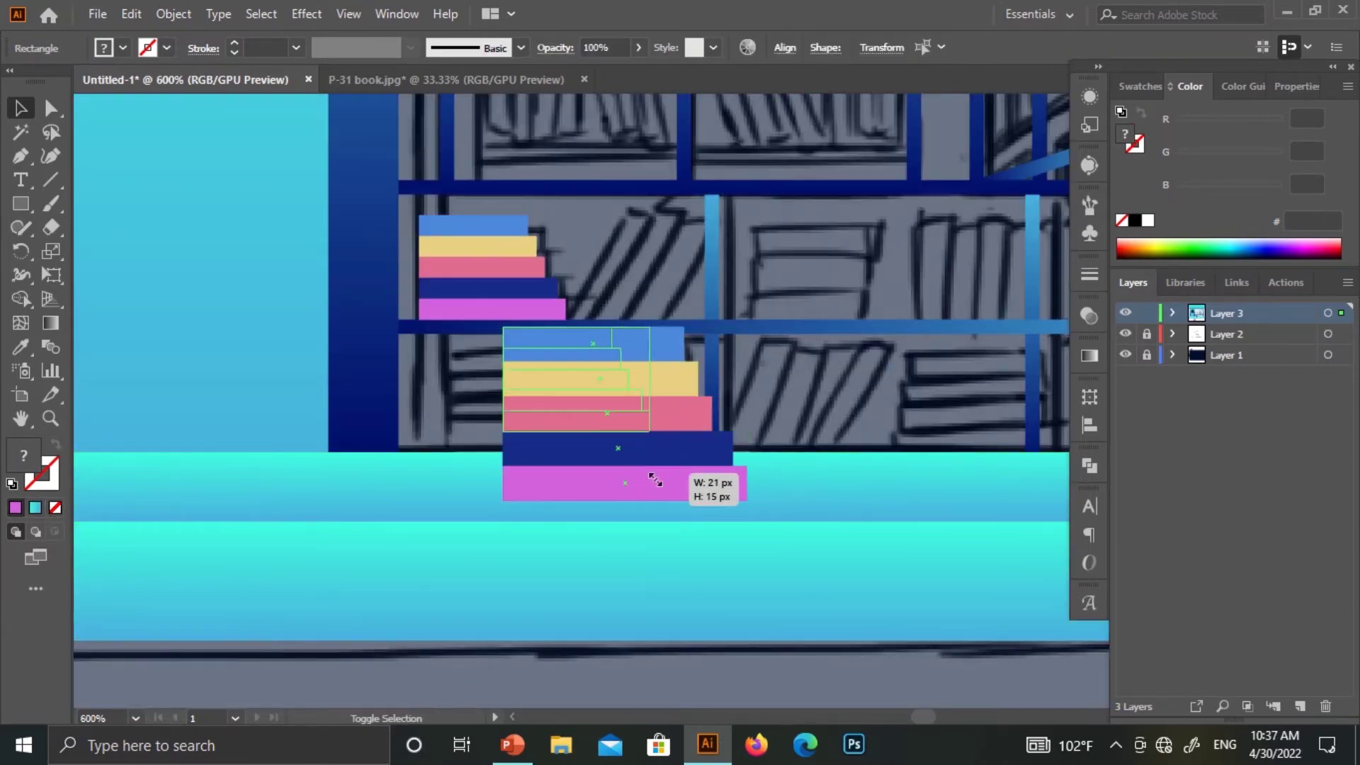
mouse_move(746, 505)
left_mouse_down()
mouse_move(656, 443)
mouse_move(638, 305)
left_mouse_up()
scroll(609, 370, "down", 2)
mouse_move(609, 369)
left_mouse_down()
mouse_move(686, 669)
mouse_move(642, 601)
left_mouse_up()
scroll(642, 601, "down", 2)
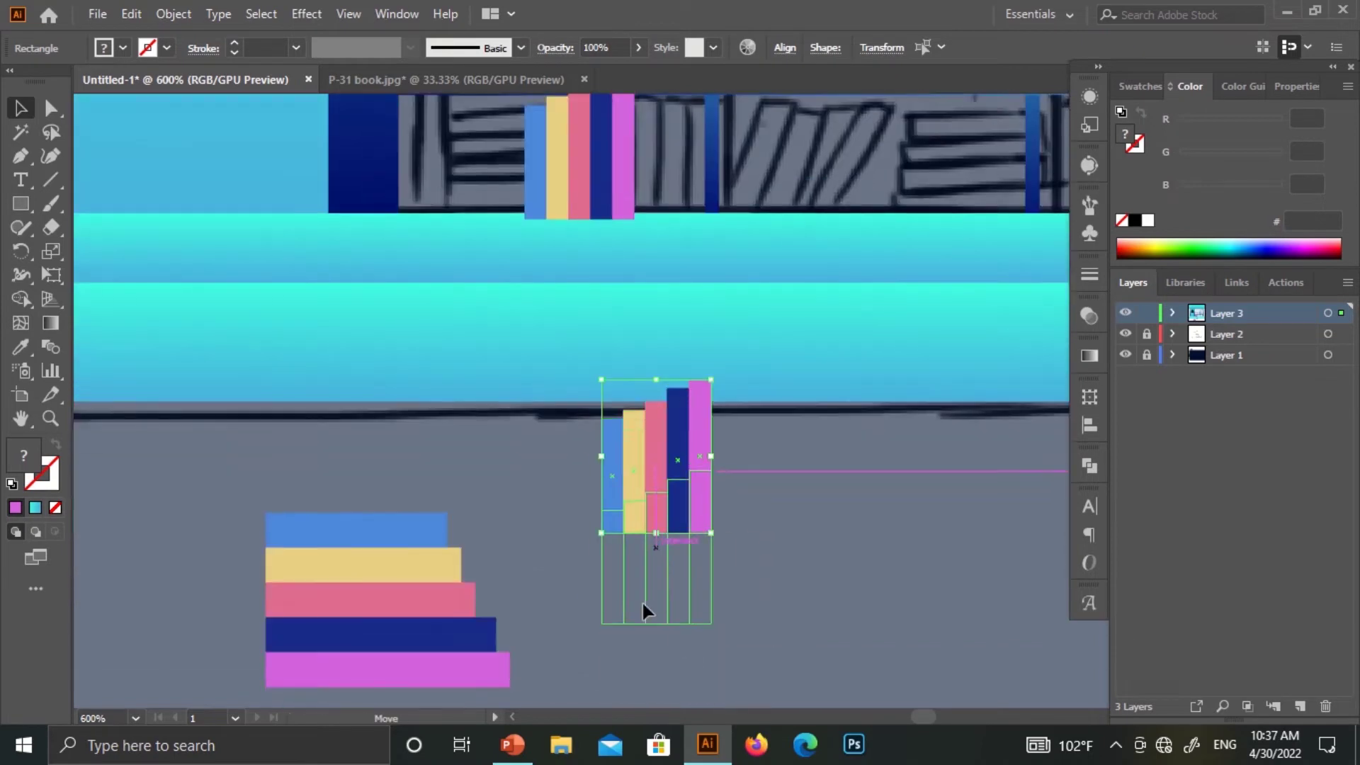
scroll(767, 645, "up", 4)
Move the upright books onto the upper shelf and resize them to fit
left_click(623, 368)
mouse_move(623, 368)
left_mouse_down()
mouse_move(691, 249)
mouse_move(623, 382)
left_mouse_up()
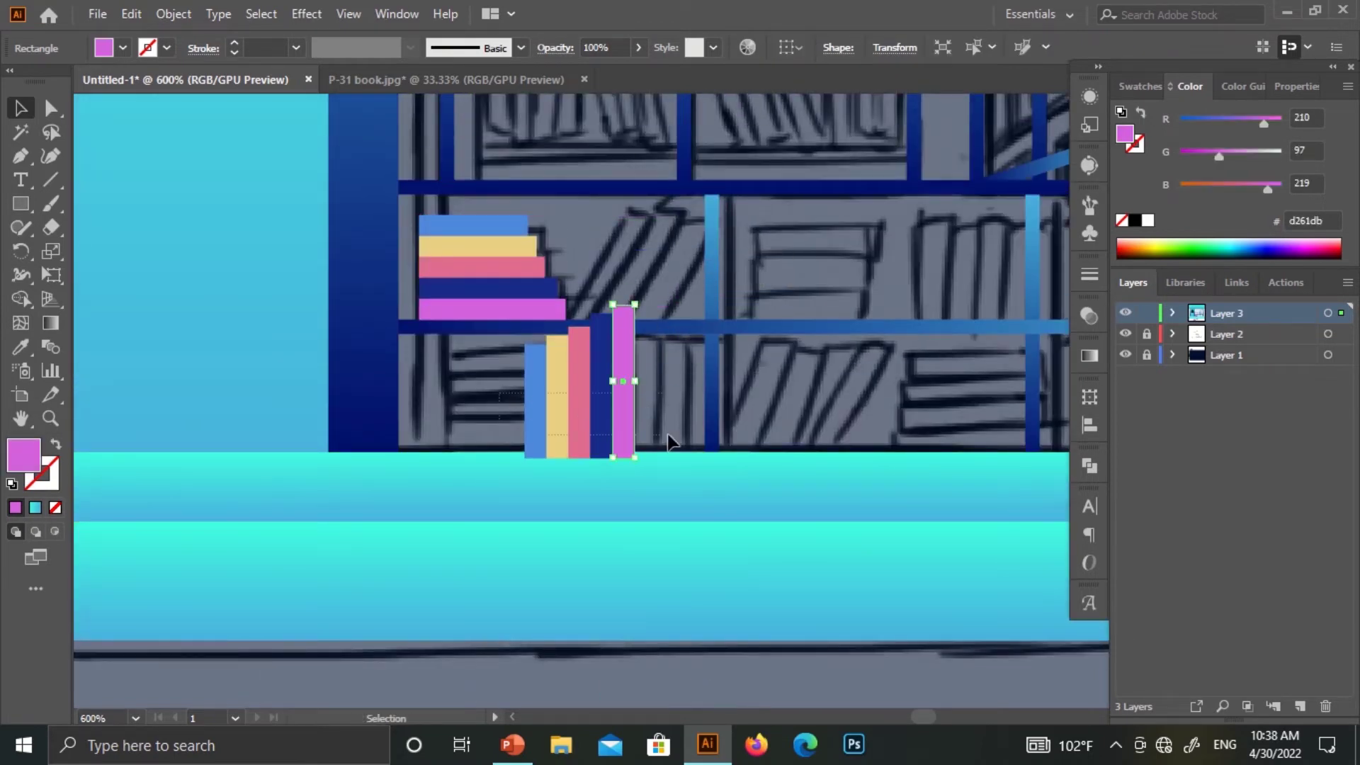
left_click_drag(613, 457, 645, 432)
mouse_move(567, 396)
left_mouse_down()
mouse_move(560, 354)
mouse_move(638, 276)
left_mouse_up()
left_click(667, 369)
Shift the magenta book further right and begin tilting the pink book
scroll(667, 394, "up", 1)
scroll(667, 394, "up", 2)
left_click(673, 313)
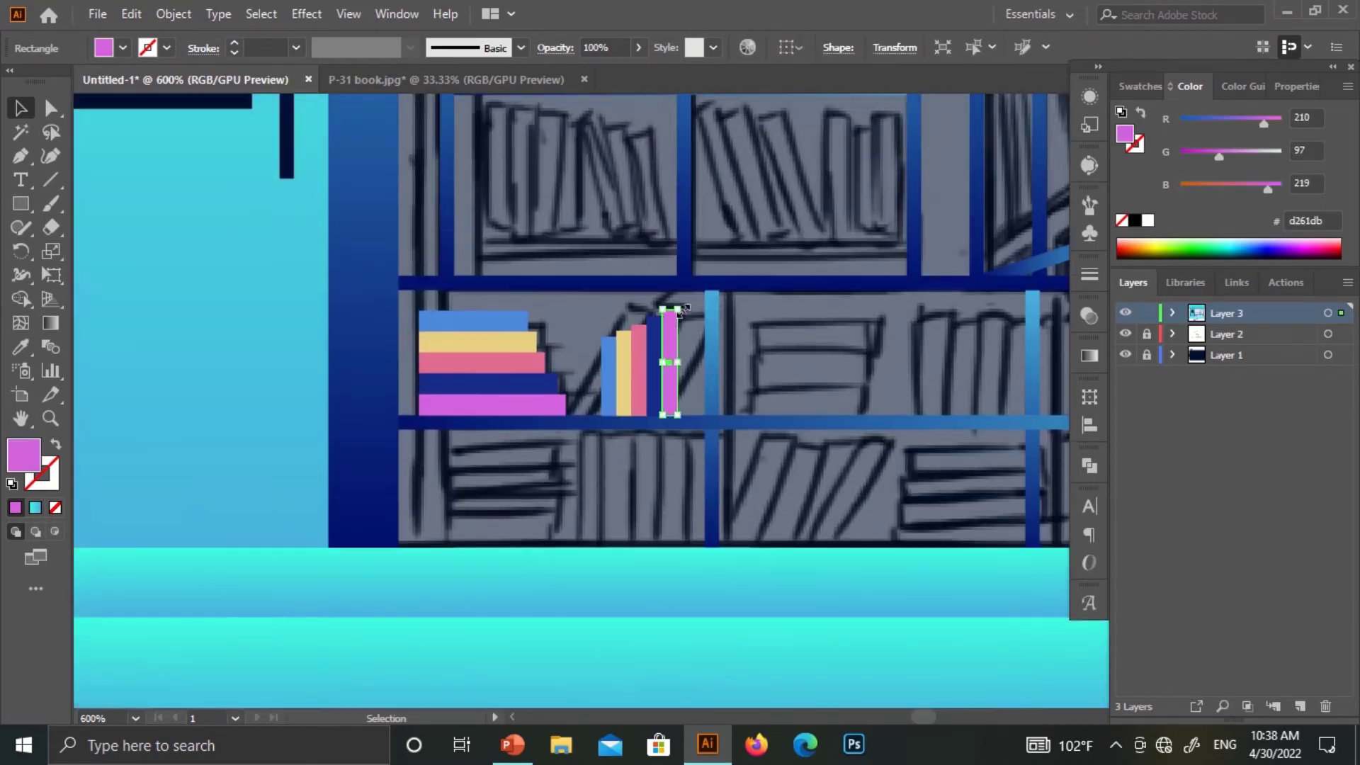
left_click(655, 341)
mouse_move(690, 330)
left_mouse_down()
mouse_move(666, 327)
mouse_move(668, 360)
left_mouse_up()
left_click(634, 339)
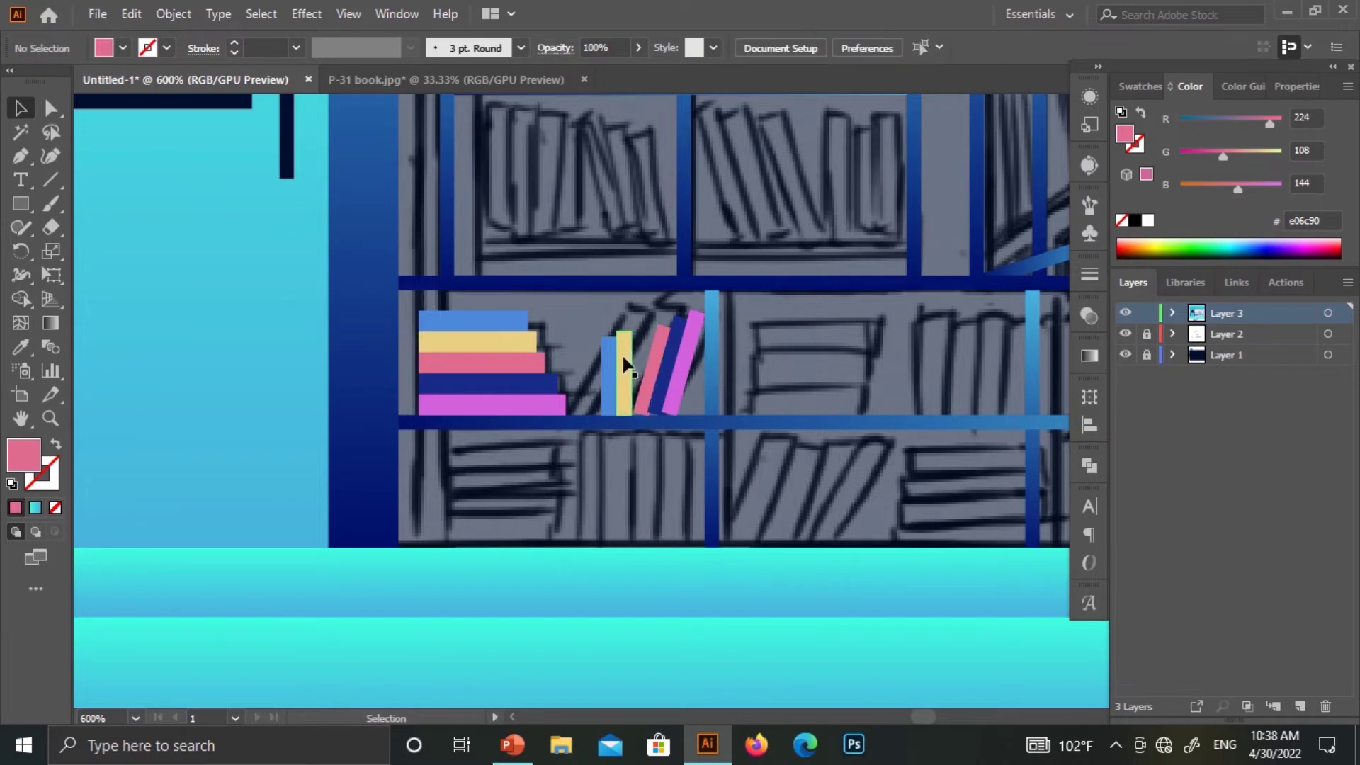
Tilt the pink, yellow and blue books so they lean right
left_click(641, 331)
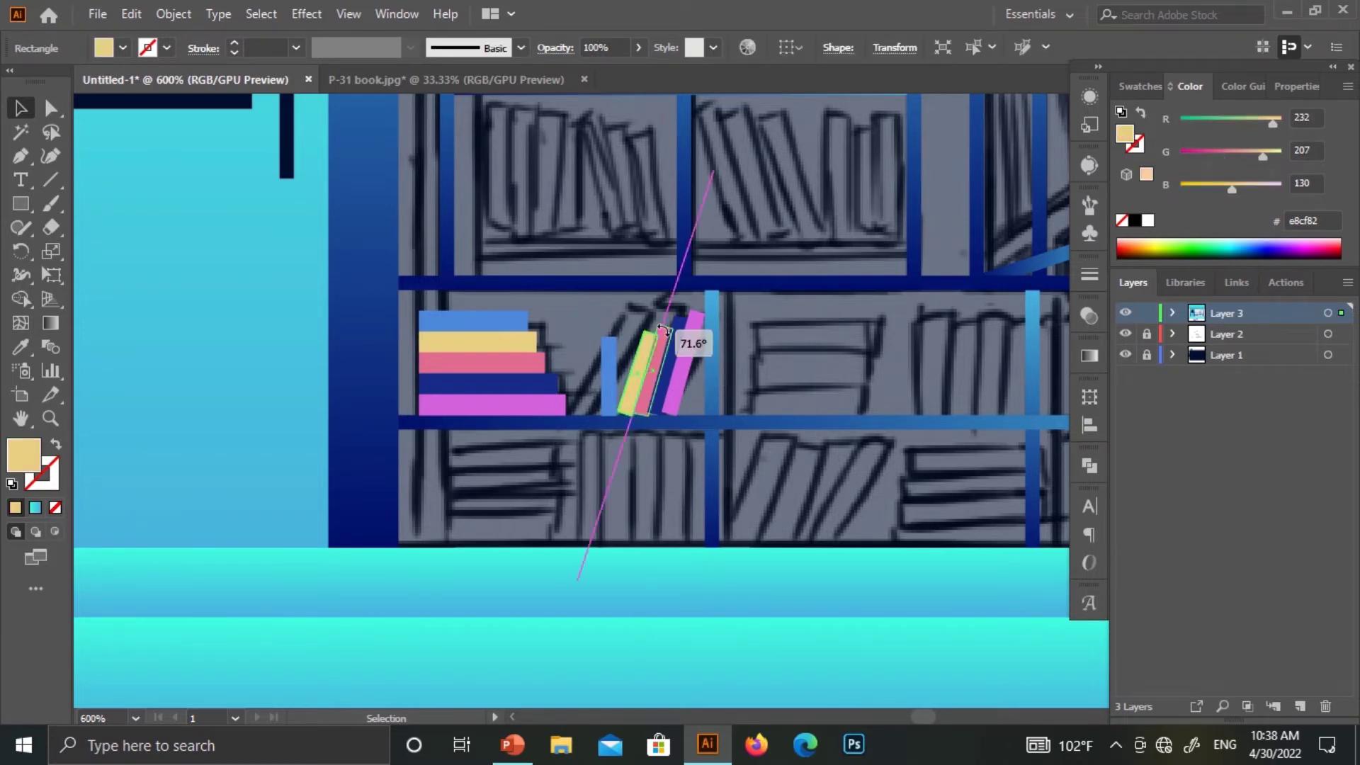
left_click_drag(660, 327, 633, 331)
left_click(610, 375)
left_click_drag(615, 376, 619, 374)
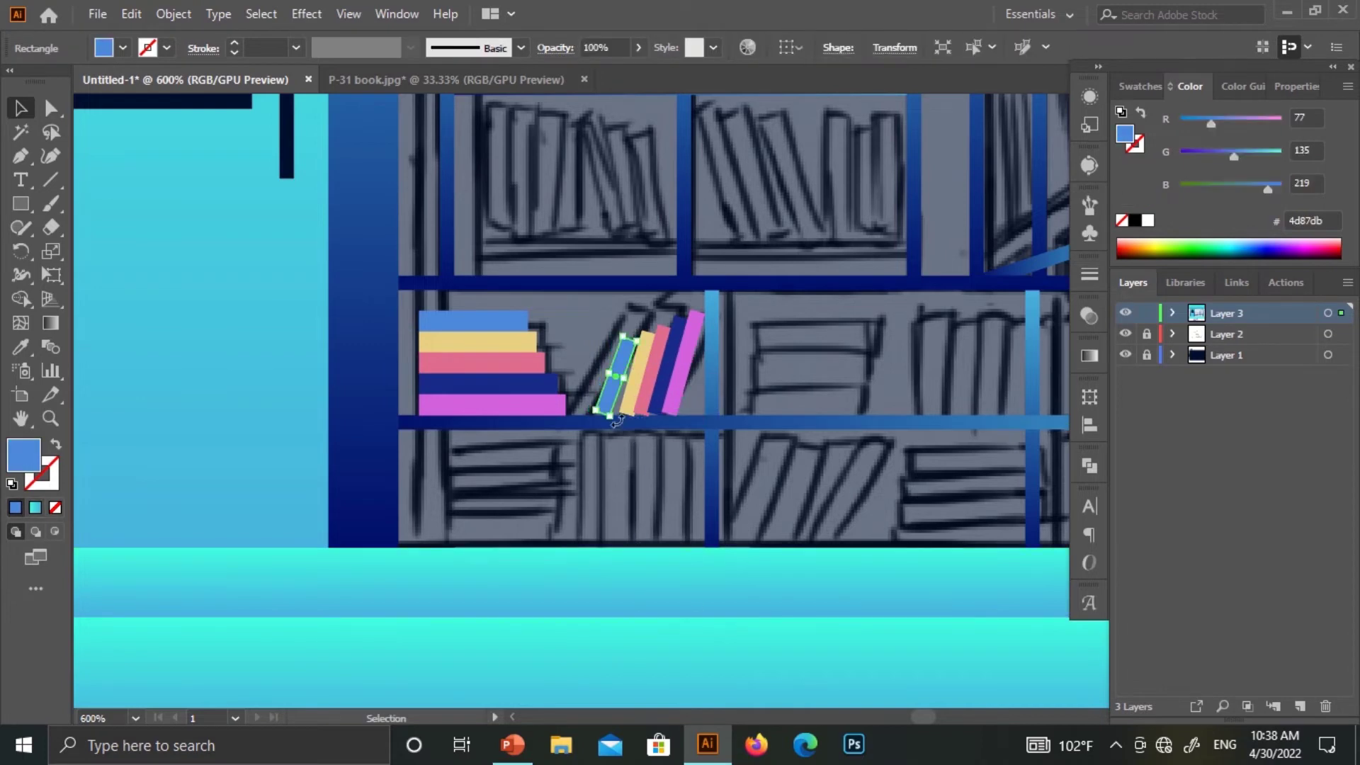
Settle the leaning group on the shelf and Alt-drag a pink book copy to its left
left_click(649, 508)
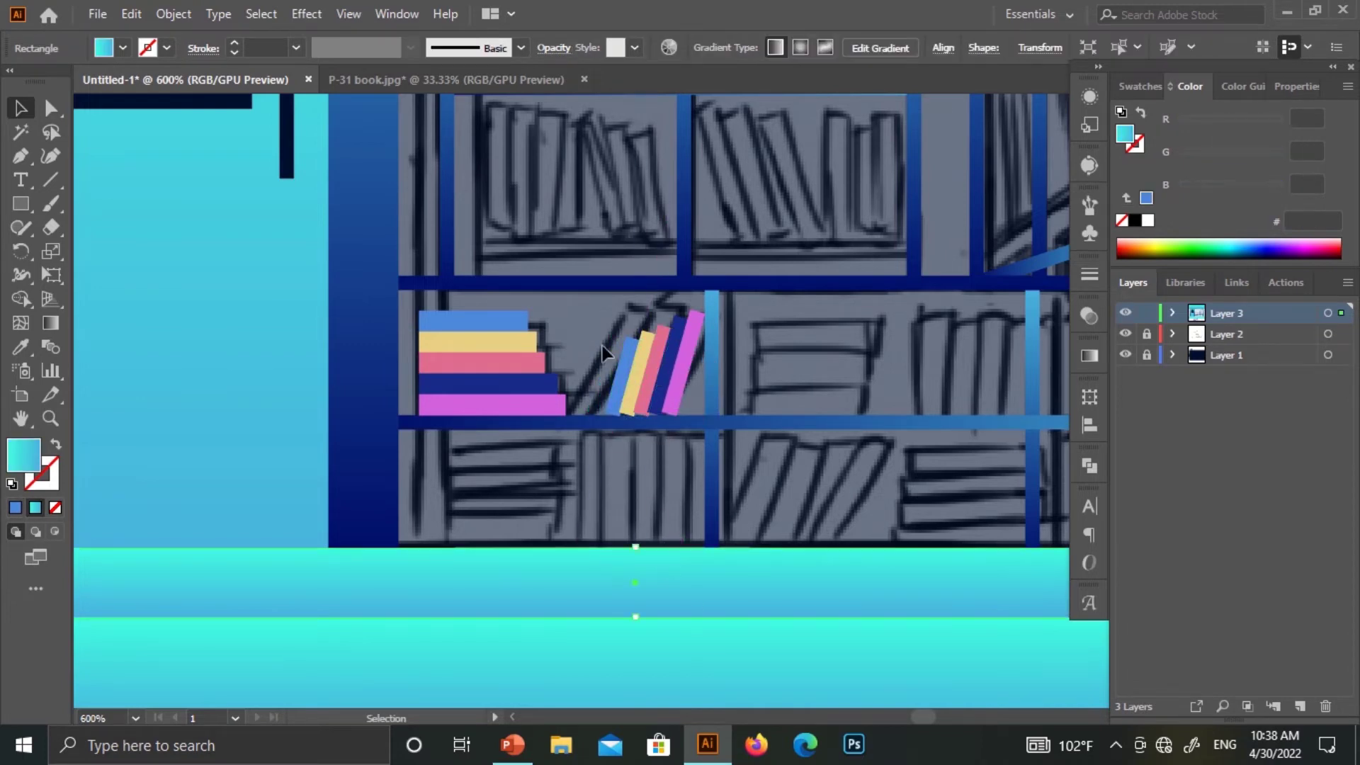
left_click_drag(592, 296, 709, 419)
left_click_drag(669, 319, 666, 312)
left_click(653, 516)
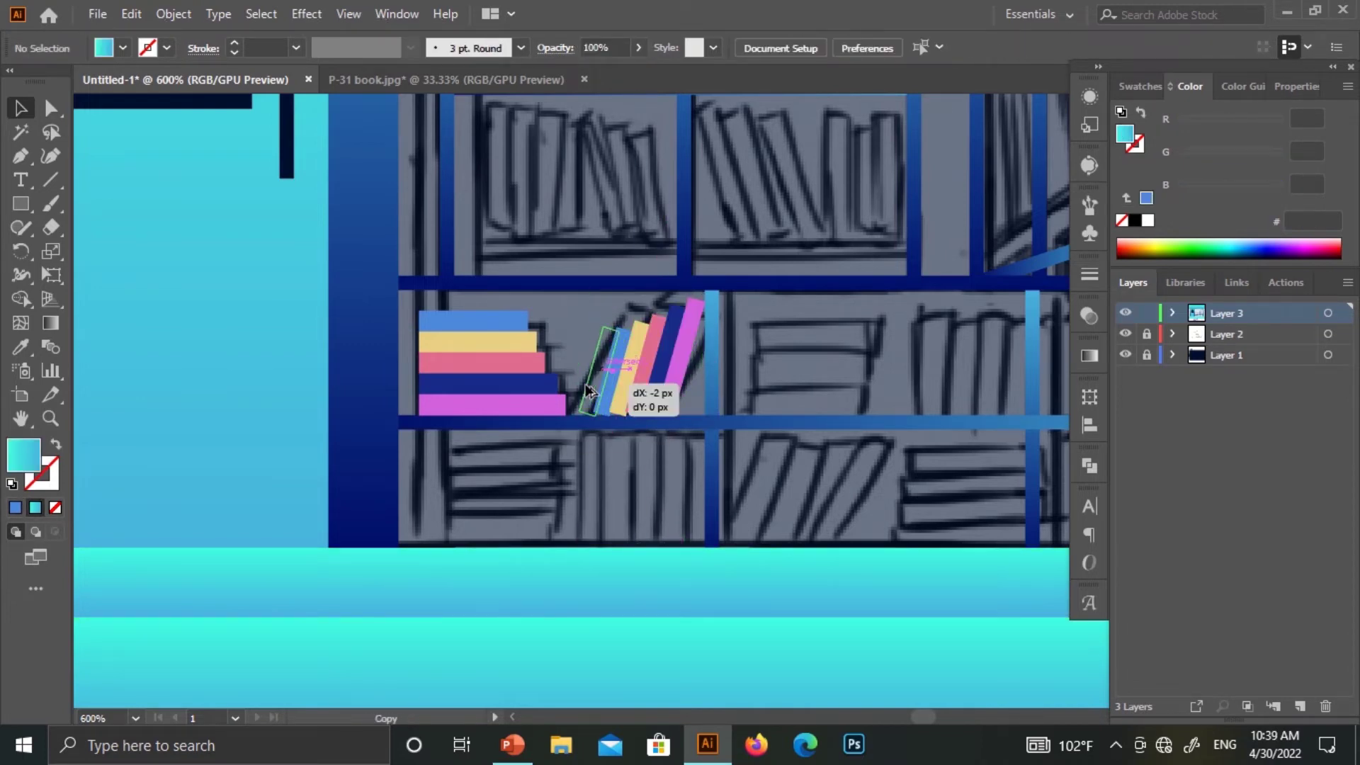
left_click_drag(587, 389, 586, 389)
key("i")
left_click(655, 354)
Copy the upright book group onto the shelf, resize it, and send it to back
key("v")
left_click(515, 592)
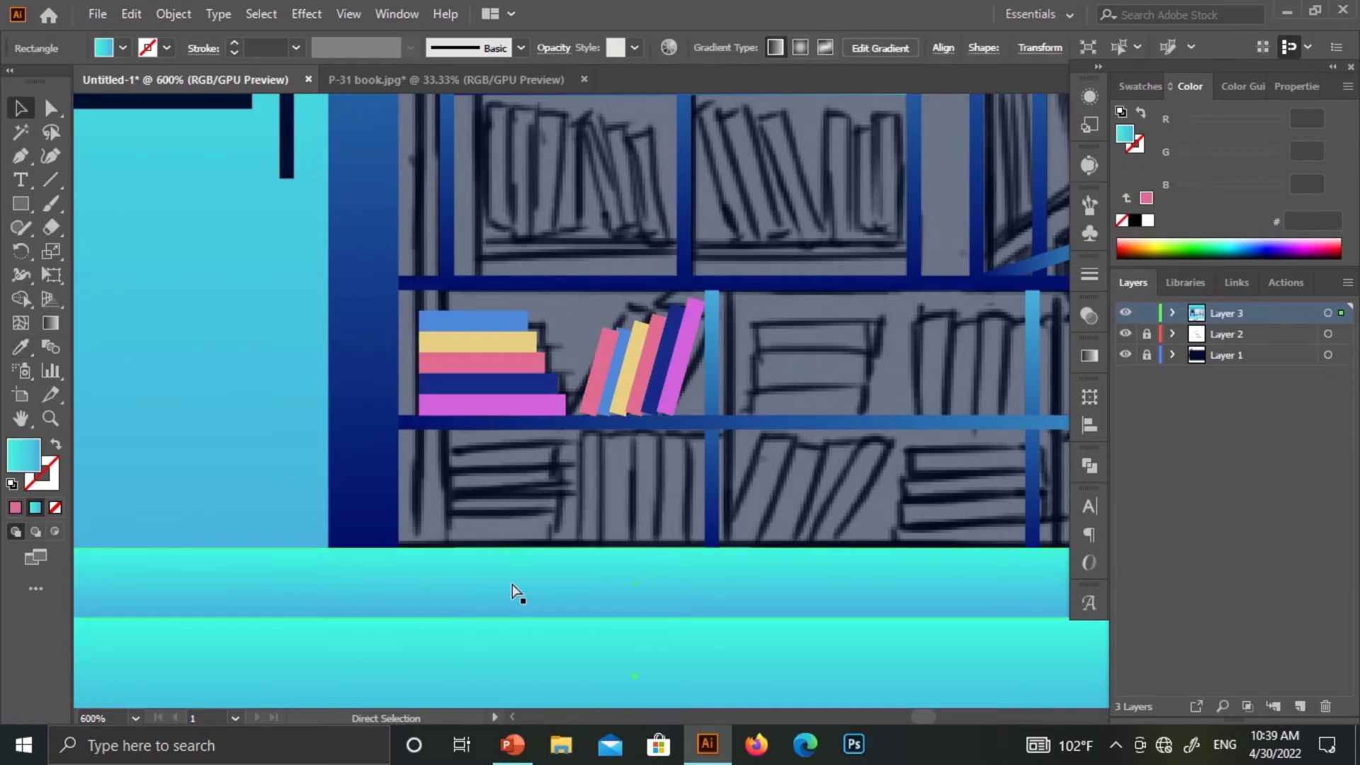
scroll(515, 592, "down", 5)
scroll(776, 542, "up", 5)
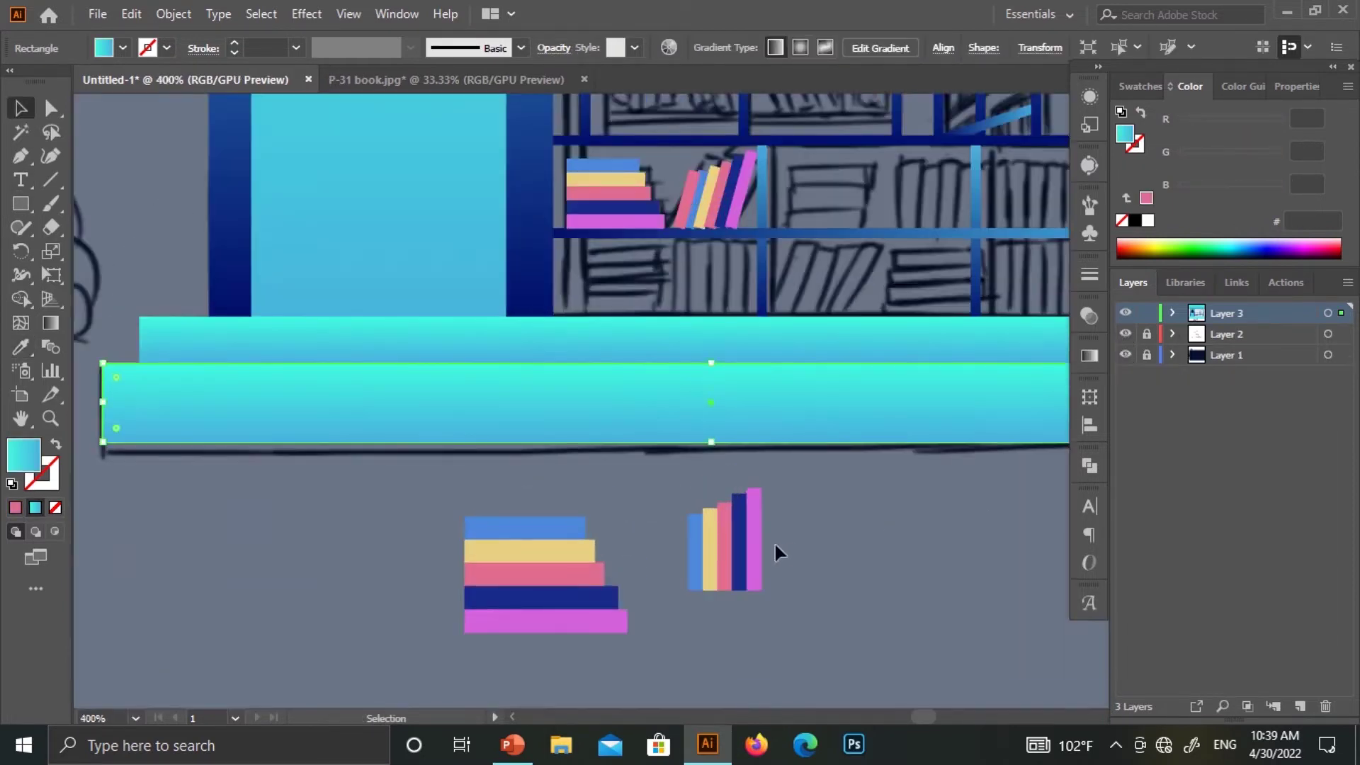
scroll(775, 541, "up", 1)
left_click(724, 579)
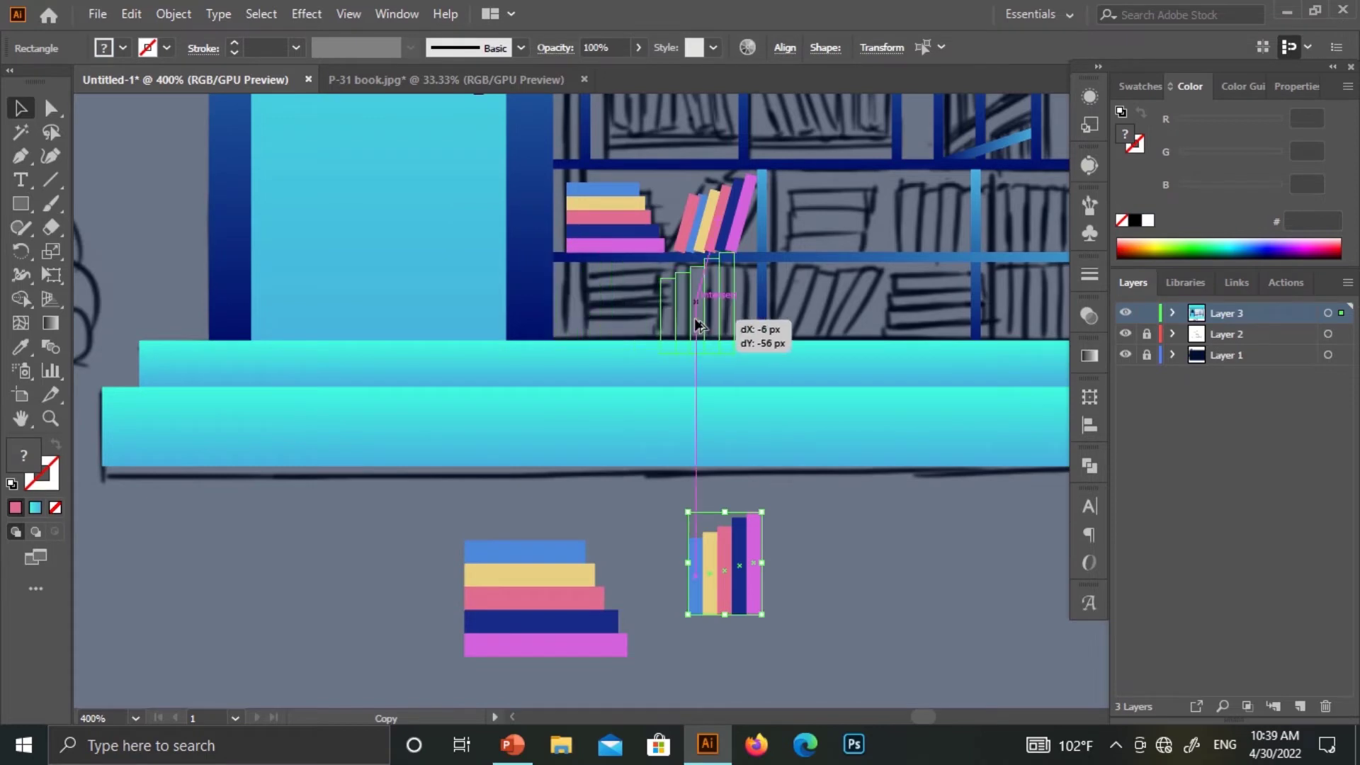
left_click_drag(592, 321, 722, 315)
left_click_drag(758, 244, 736, 315)
right_click(725, 310)
left_click(992, 696)
right_click(725, 310)
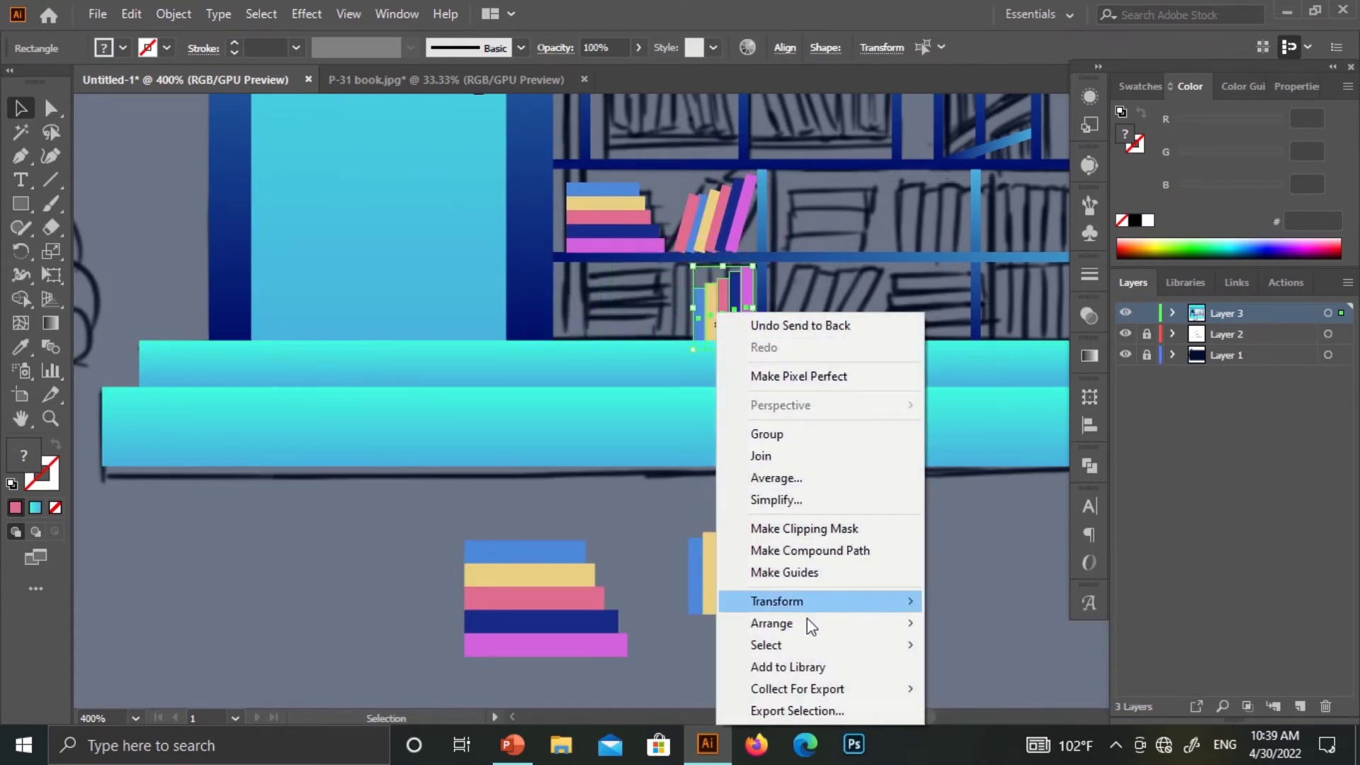
left_click(789, 439)
Duplicate the flat stack onto the lower shelf and add copied dark-blue and pink books behind it
scroll(708, 382, "right", 1)
left_click_drag(546, 213, 546, 307)
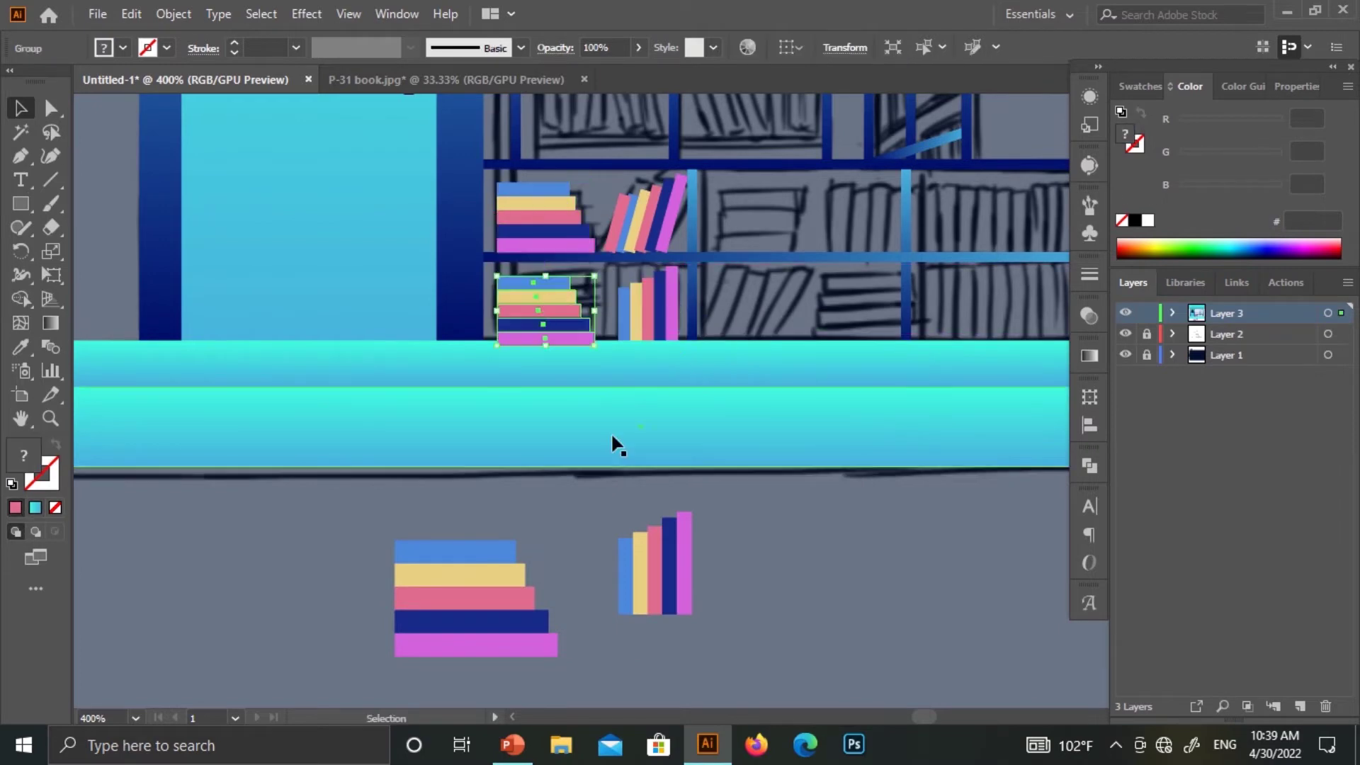
right_click(574, 298)
left_click(782, 447)
left_click(637, 562)
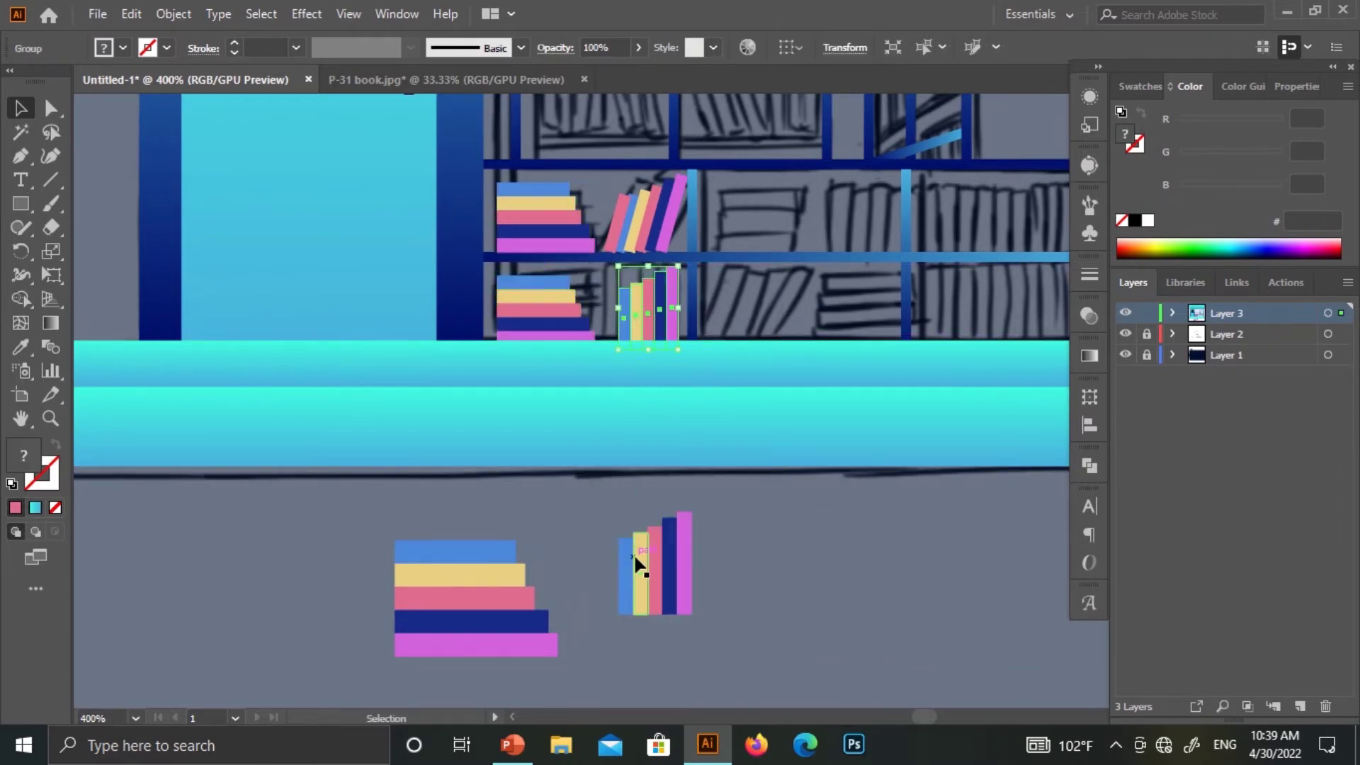
left_click(635, 591)
left_click(655, 589, "shift")
left_click_drag(659, 588, 603, 333)
right_click(604, 333)
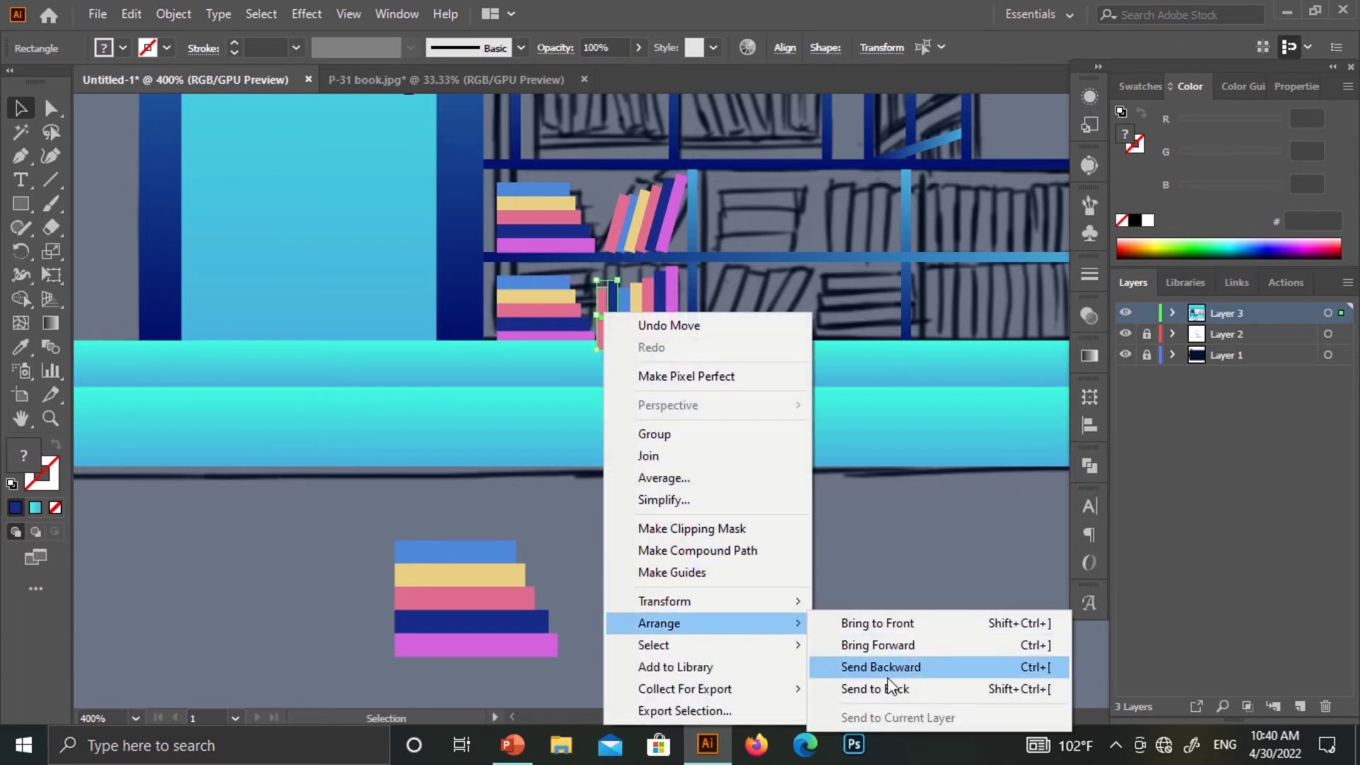
left_click(889, 685)
Group the lower-shelf books, position them, and copy the flat stack further right
left_click_drag(708, 347, 652, 319)
right_click(611, 315)
left_click(659, 462)
left_click_drag(720, 428, 517, 471)
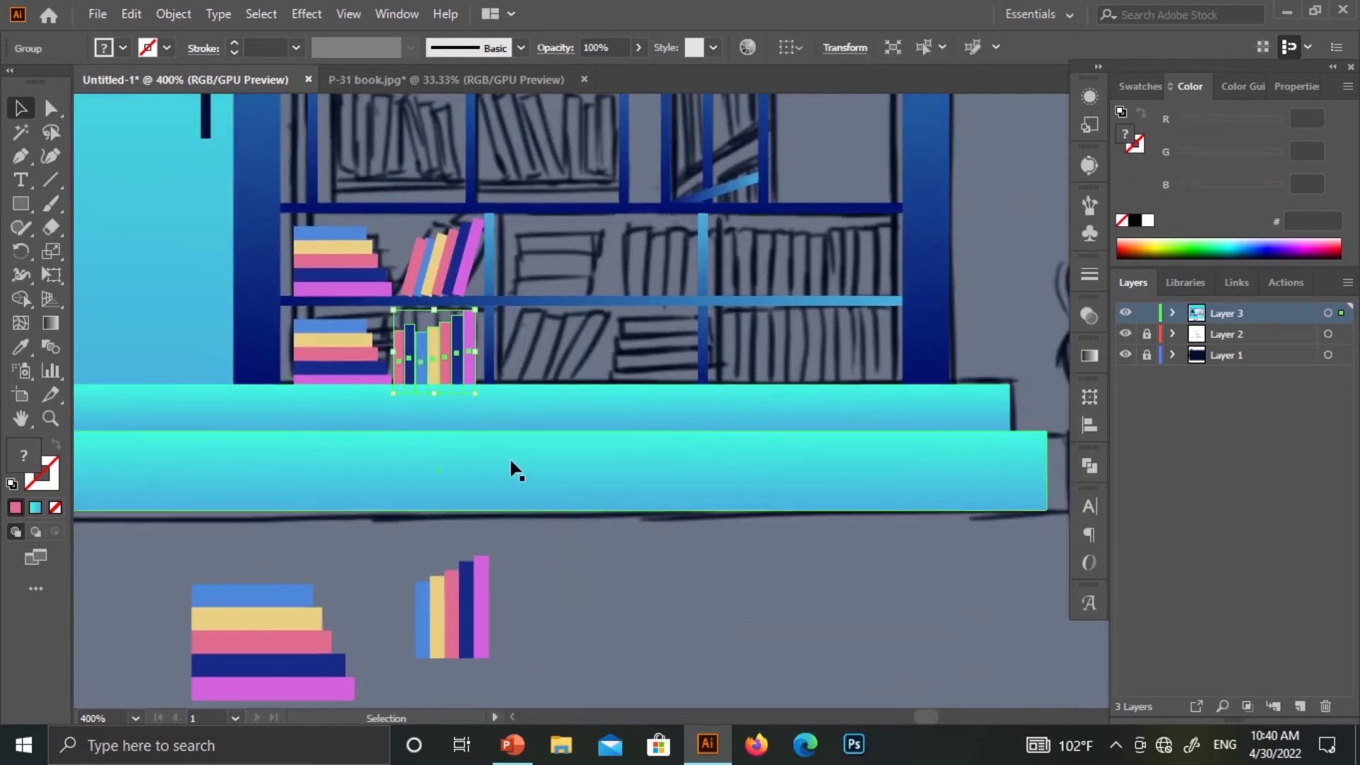
left_click_drag(379, 333, 541, 361)
Copy the leaning books onto the lower shelf and send them behind the shelf
left_click(423, 264)
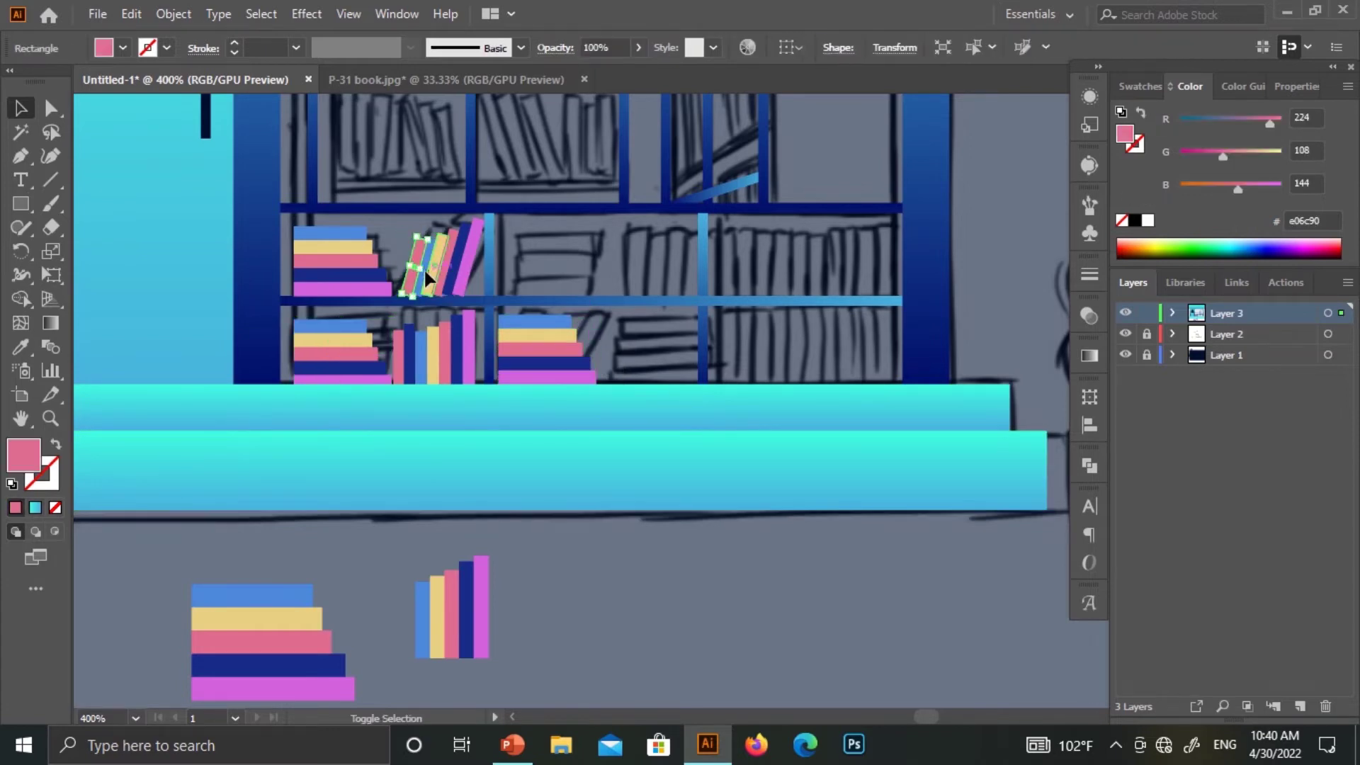
mouse_move(468, 268)
left_mouse_down()
mouse_move(611, 602)
mouse_move(644, 531)
mouse_move(586, 595)
mouse_move(666, 284)
mouse_move(644, 361)
left_mouse_up()
right_click(446, 318)
left_click(814, 576)
right_click(445, 264)
key("Escape")
right_click(586, 595)
key("Escape")
right_click(643, 362)
mouse_move(699, 623)
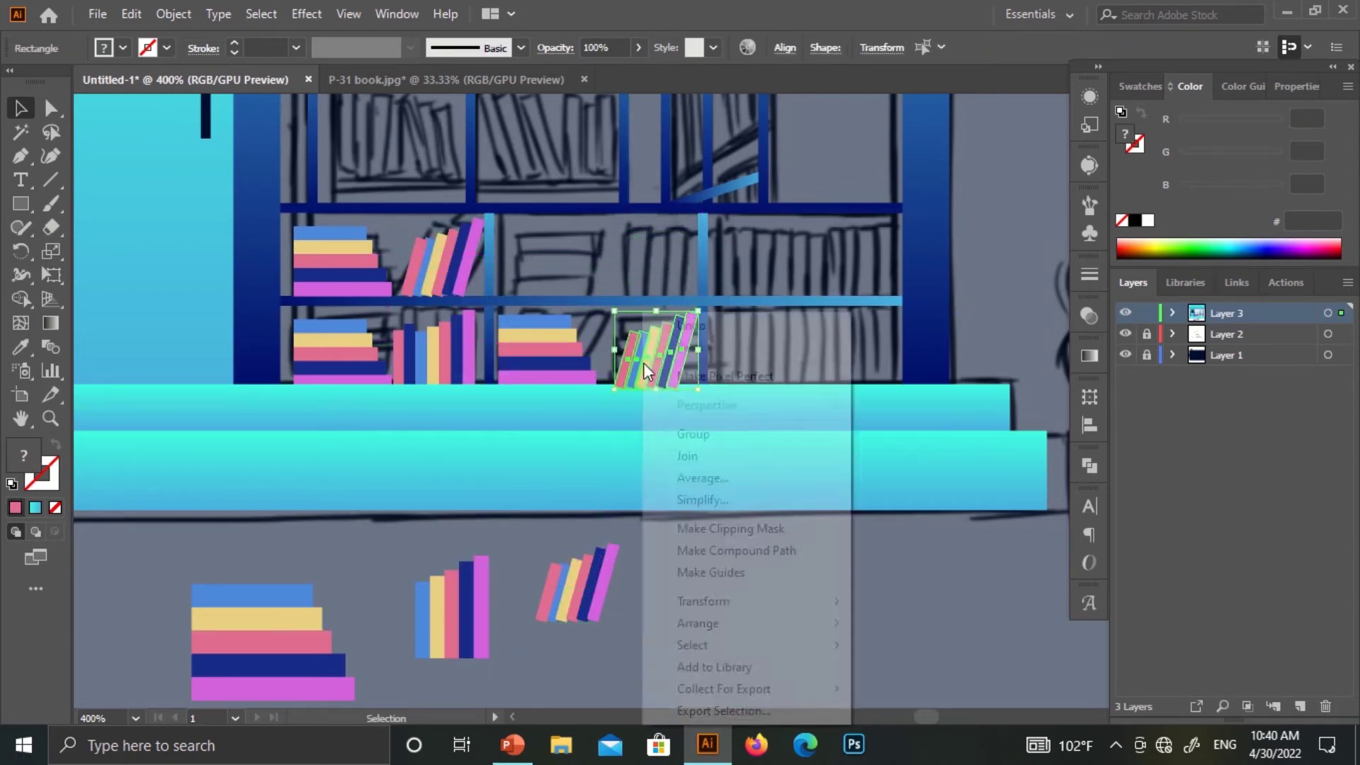
left_click(893, 685)
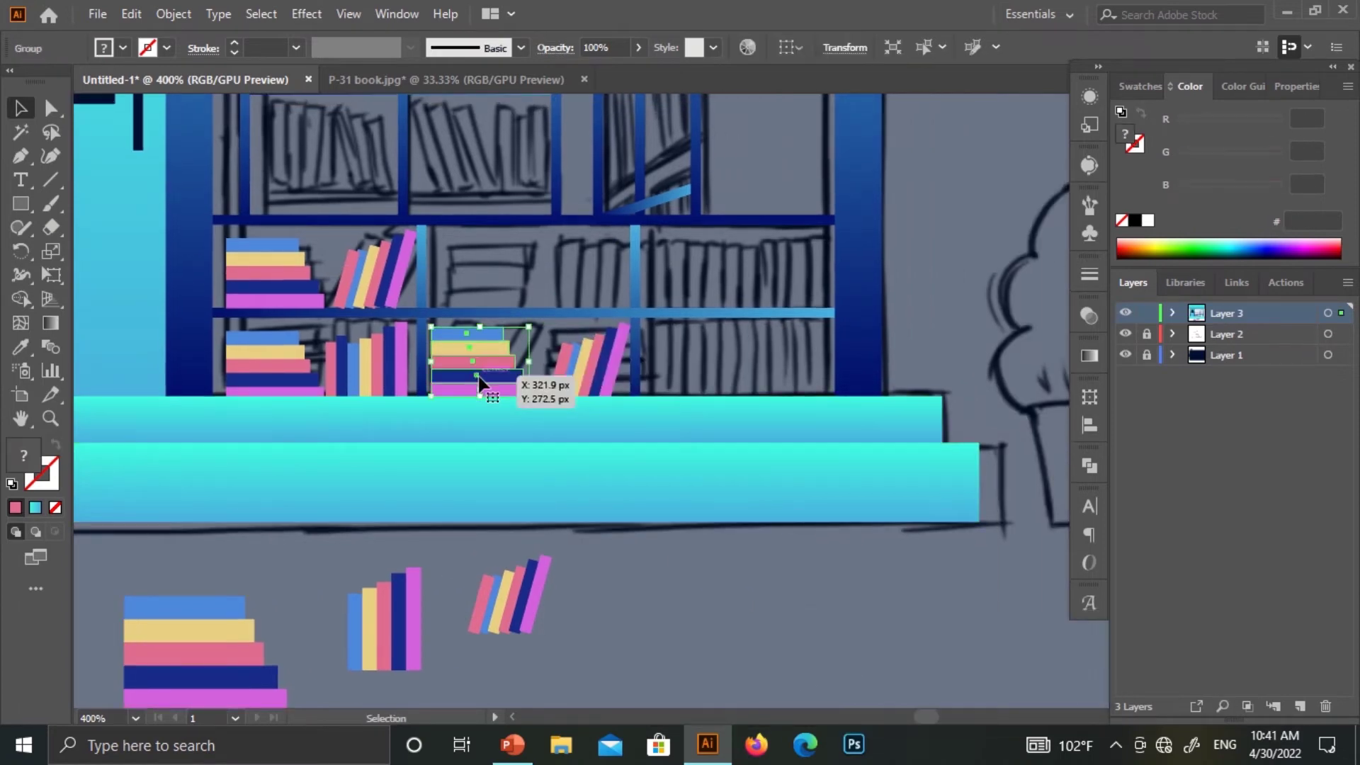
Copy the flat stack to the upper shelf and upright books into its right bay
left_click_drag(485, 380, 491, 290)
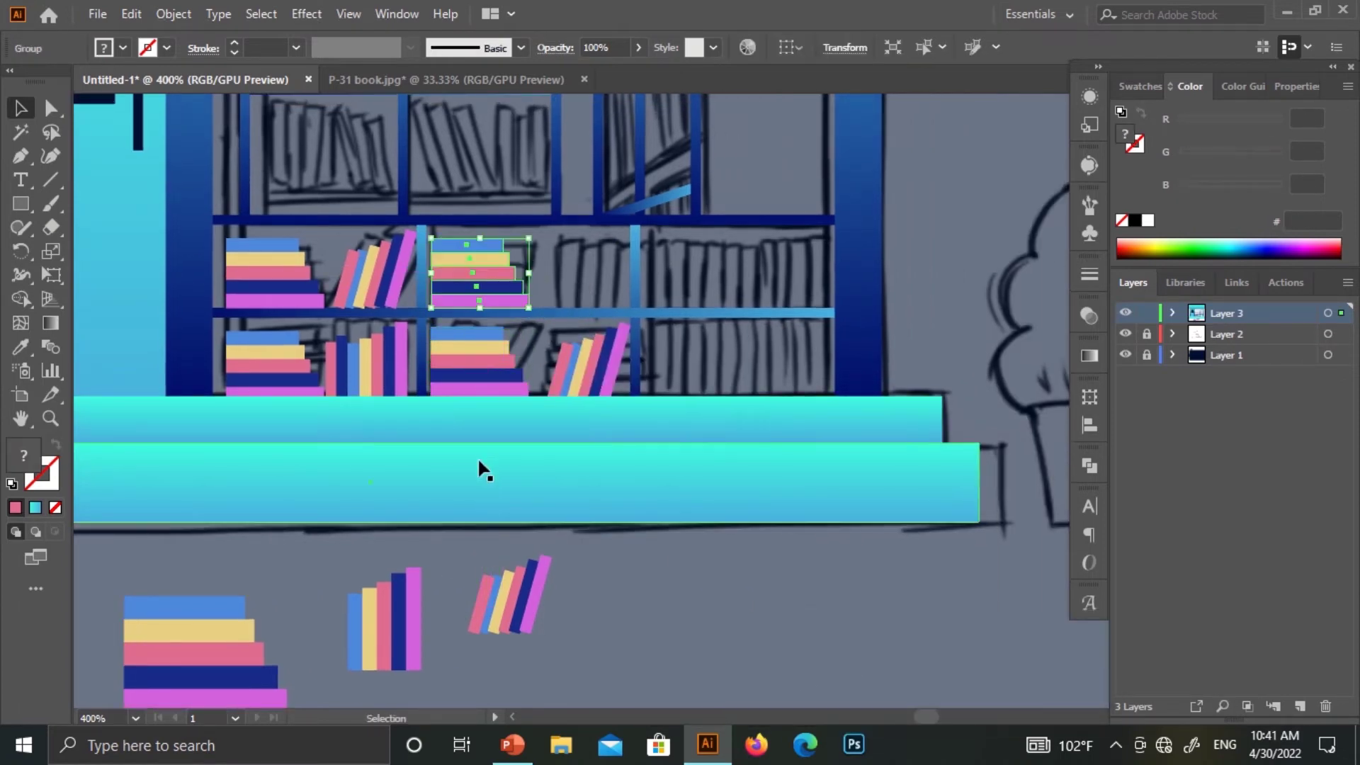
left_click(689, 663)
left_click_drag(472, 382, 476, 383)
left_click(392, 386)
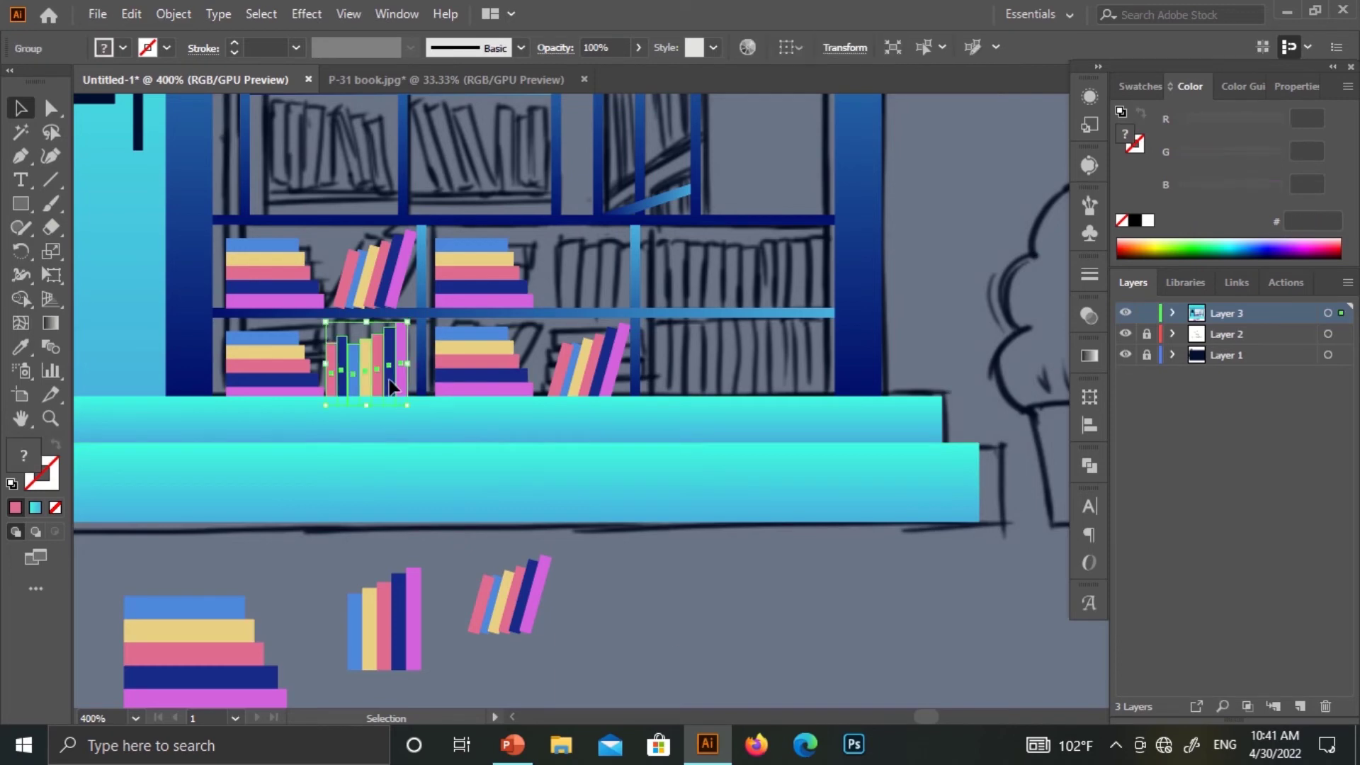
left_click_drag(392, 386, 605, 297)
left_click(487, 404)
Add another upright book copy in the right bay and reflect it vertically
scroll(487, 404, "right", 3)
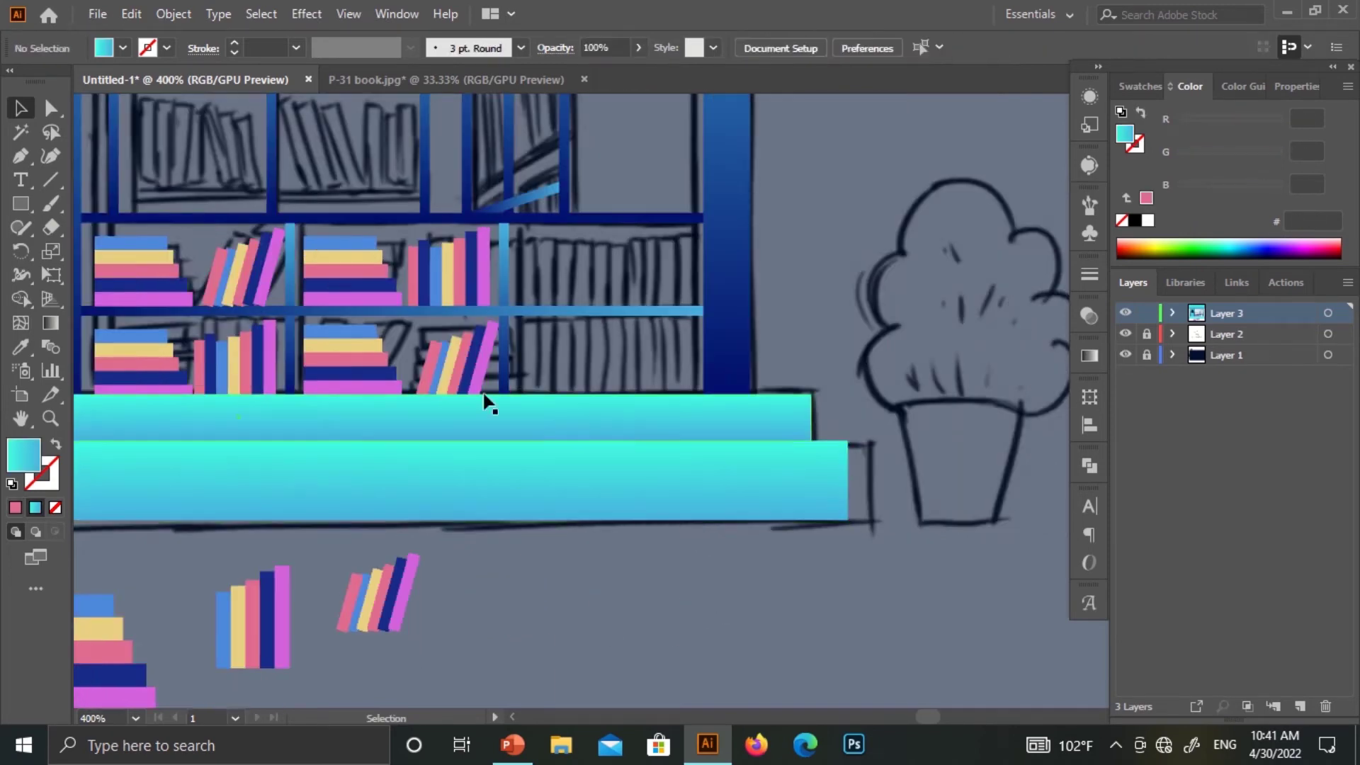
mouse_move(447, 269)
left_mouse_down()
mouse_move(654, 269)
mouse_move(506, 241)
left_mouse_up()
right_click(556, 263)
key("Escape")
left_click(714, 295)
left_click_drag(603, 234, 598, 368)
right_click(599, 369)
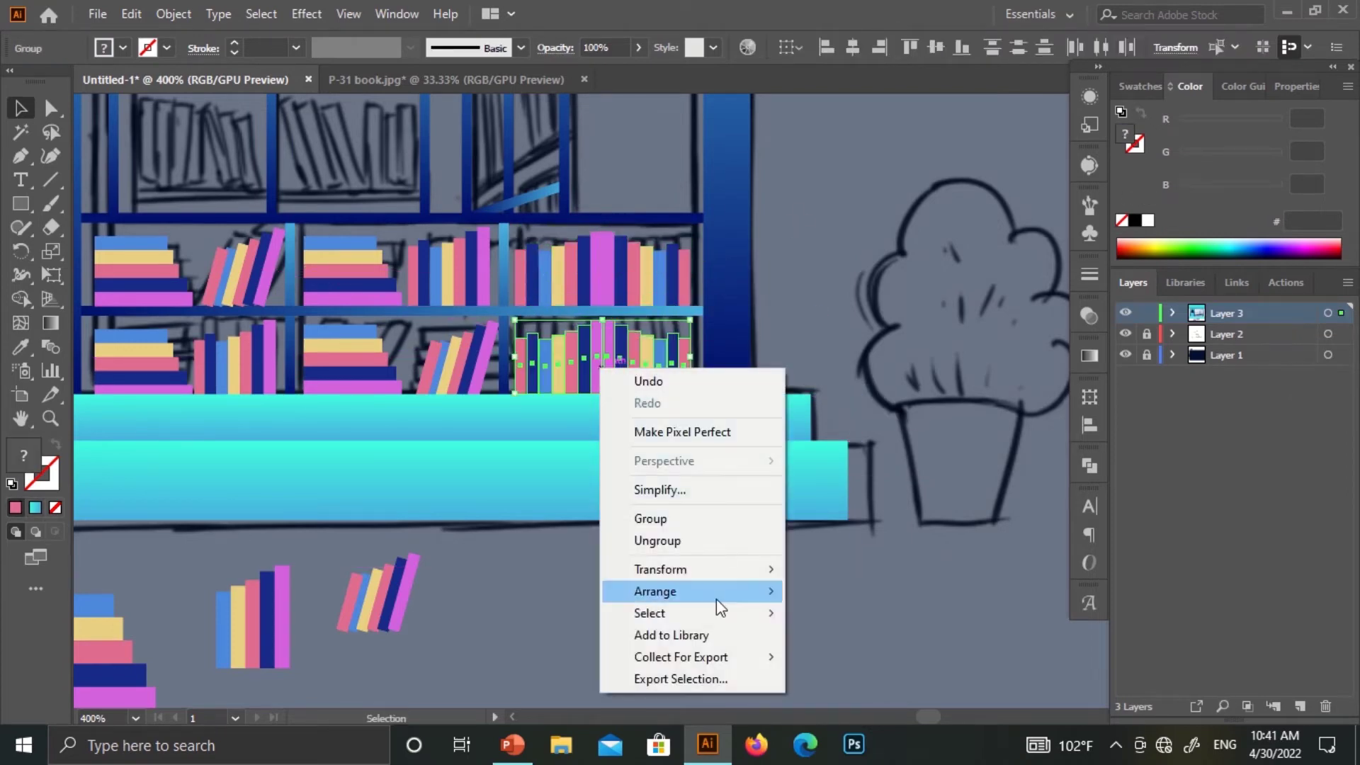
left_click(869, 641)
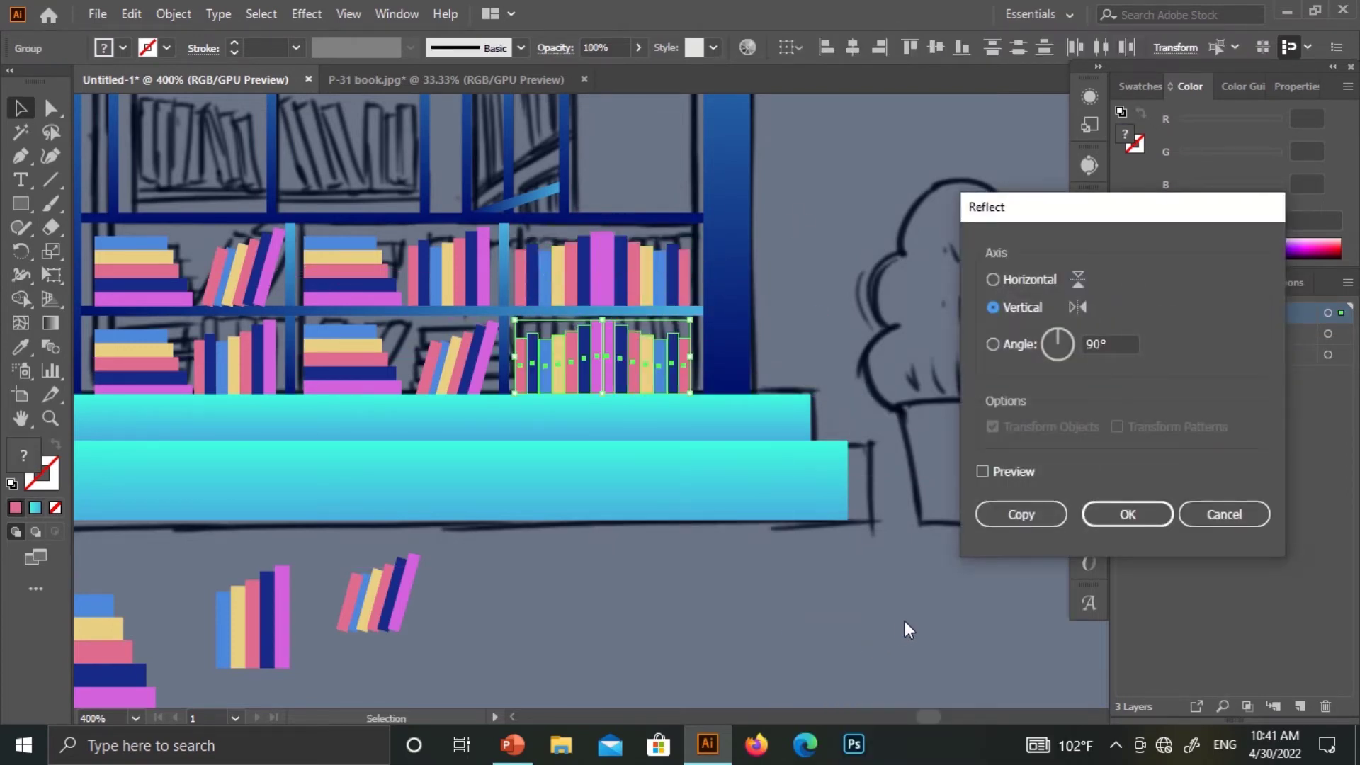
left_click(1126, 514)
left_click(796, 600)
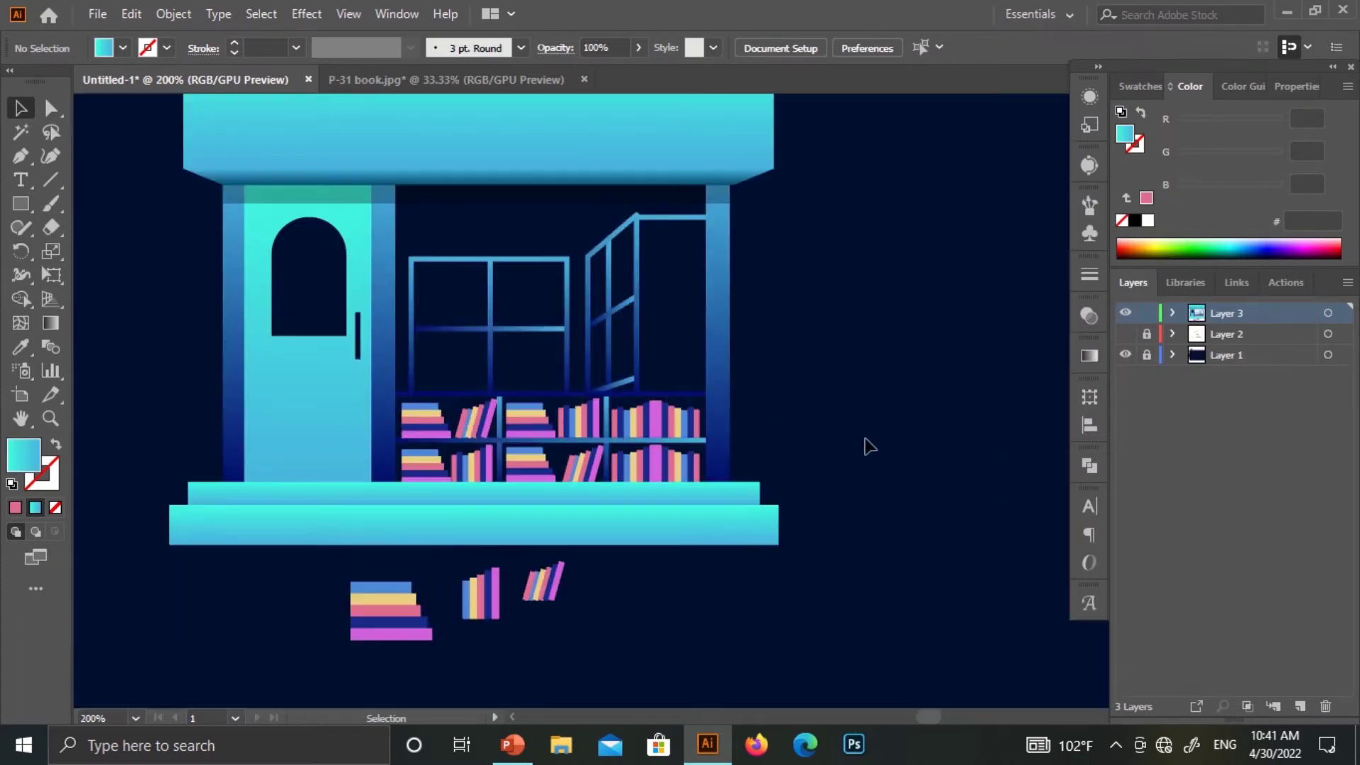
Show the sketch and copy upright and leaning books up to the top shelves
left_click(1126, 333)
scroll(928, 496, "up", 2)
scroll(898, 455, "down", 2)
scroll(898, 455, "left", 3)
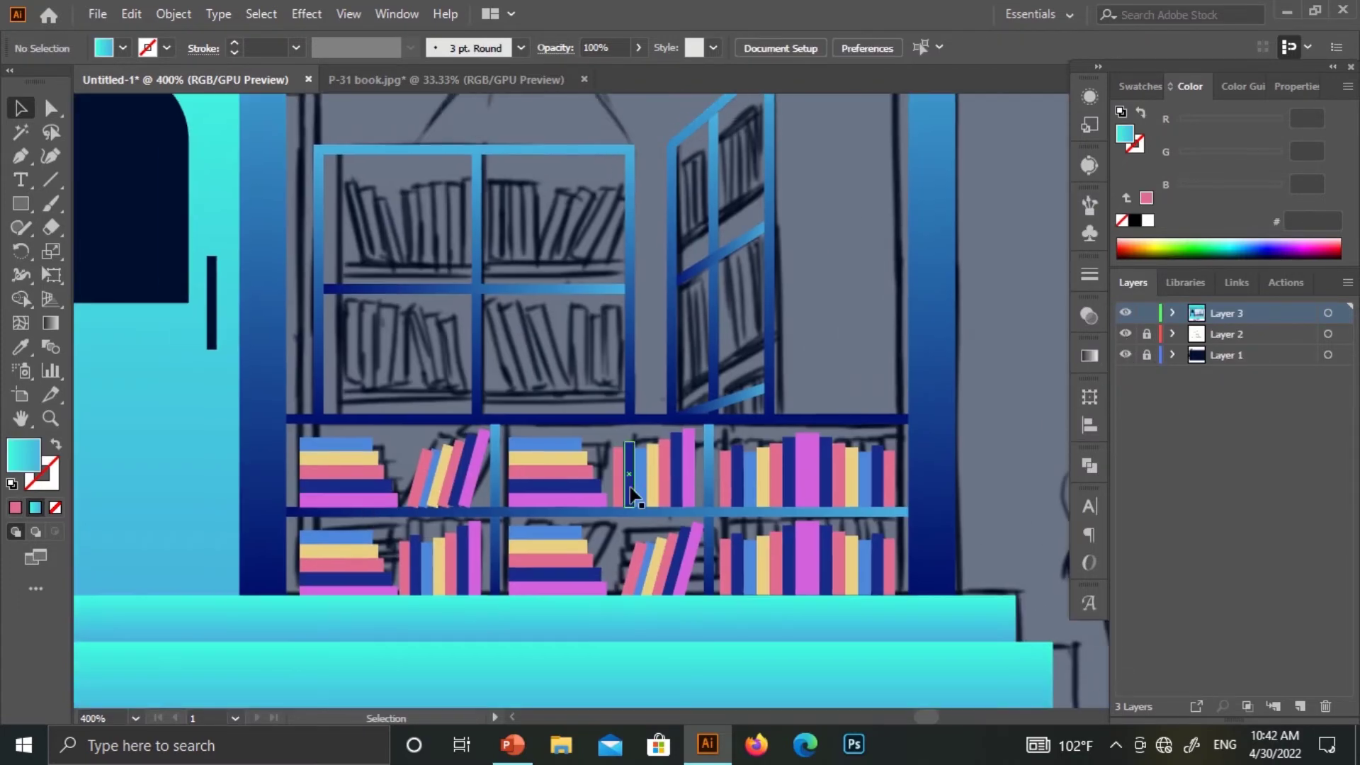
left_click_drag(633, 494, 426, 261)
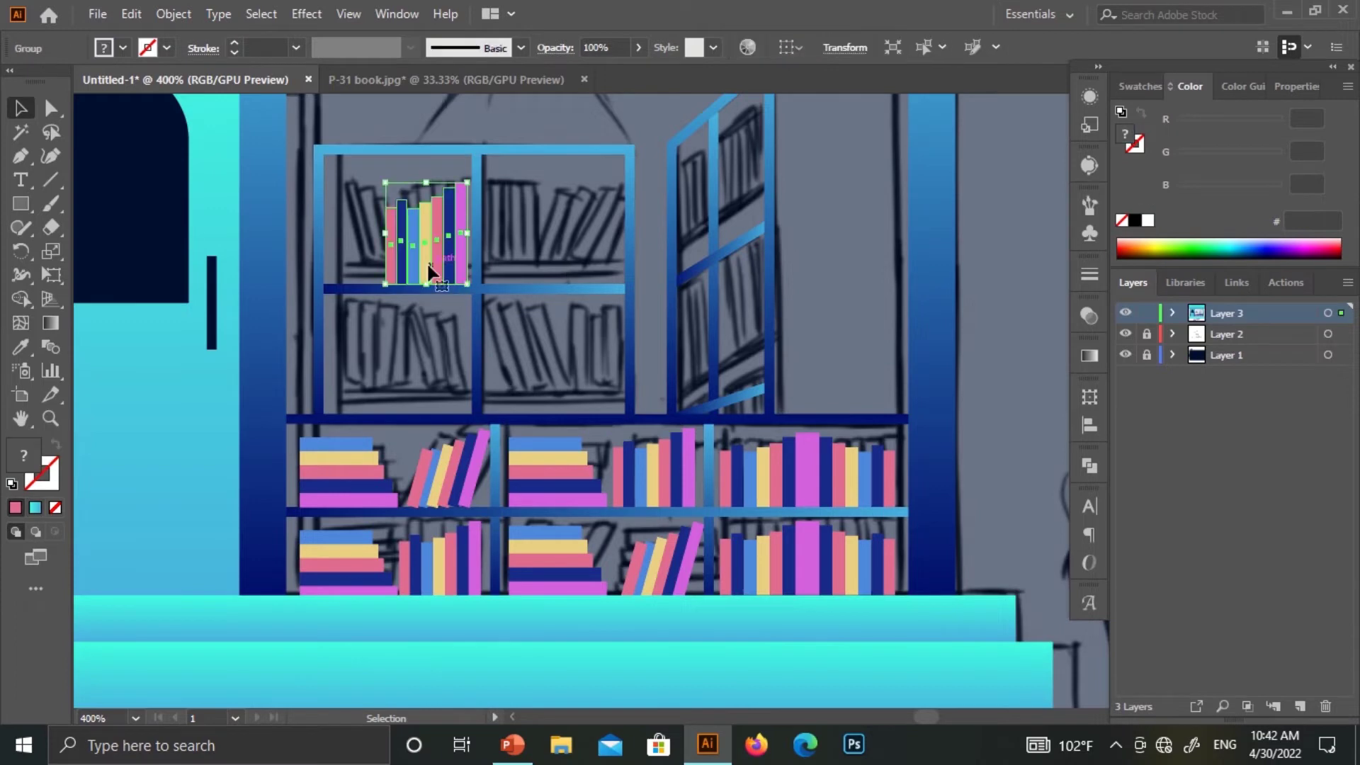
left_click(475, 478)
mouse_move(474, 478)
left_mouse_down()
mouse_move(437, 279)
mouse_move(593, 229)
left_mouse_up()
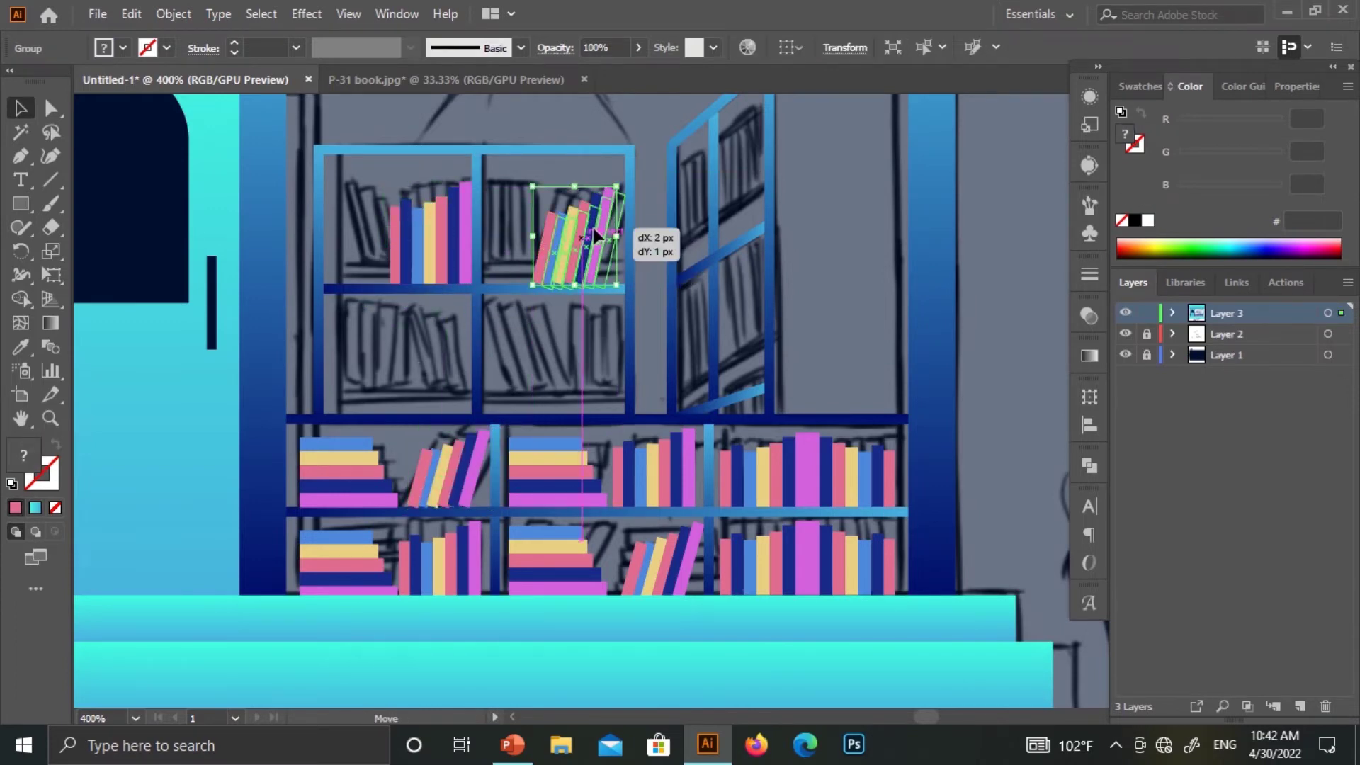
right_click(593, 229)
left_click(851, 293)
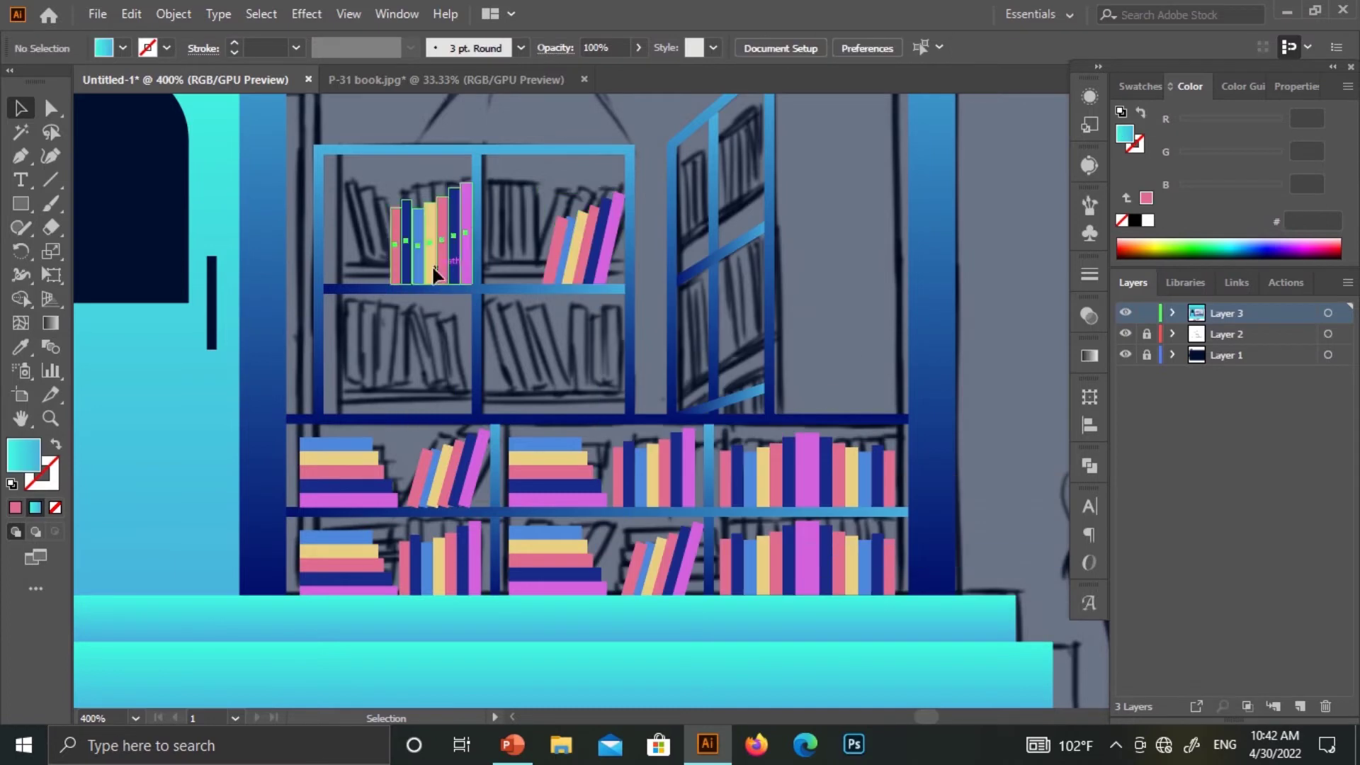
Copy upright books to the top-right shelf, ungroup the copied groups, and reposition a book
mouse_move(434, 275)
left_mouse_down()
mouse_move(547, 276)
mouse_move(551, 244)
mouse_move(535, 238)
left_mouse_up()
right_click(518, 268)
left_click(805, 571)
left_click(537, 283)
right_click(805, 262)
left_click(684, 424)
right_click(524, 207)
left_click(602, 368)
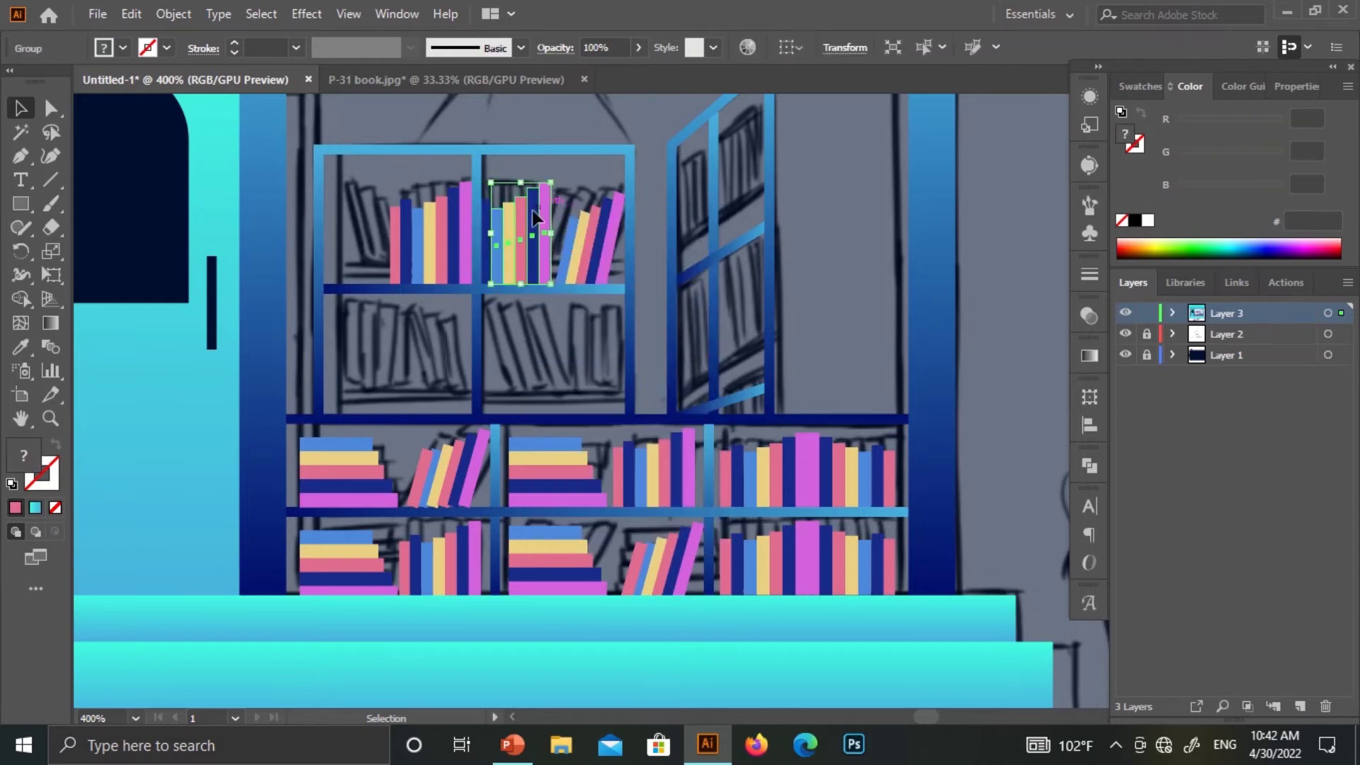
right_click(539, 221)
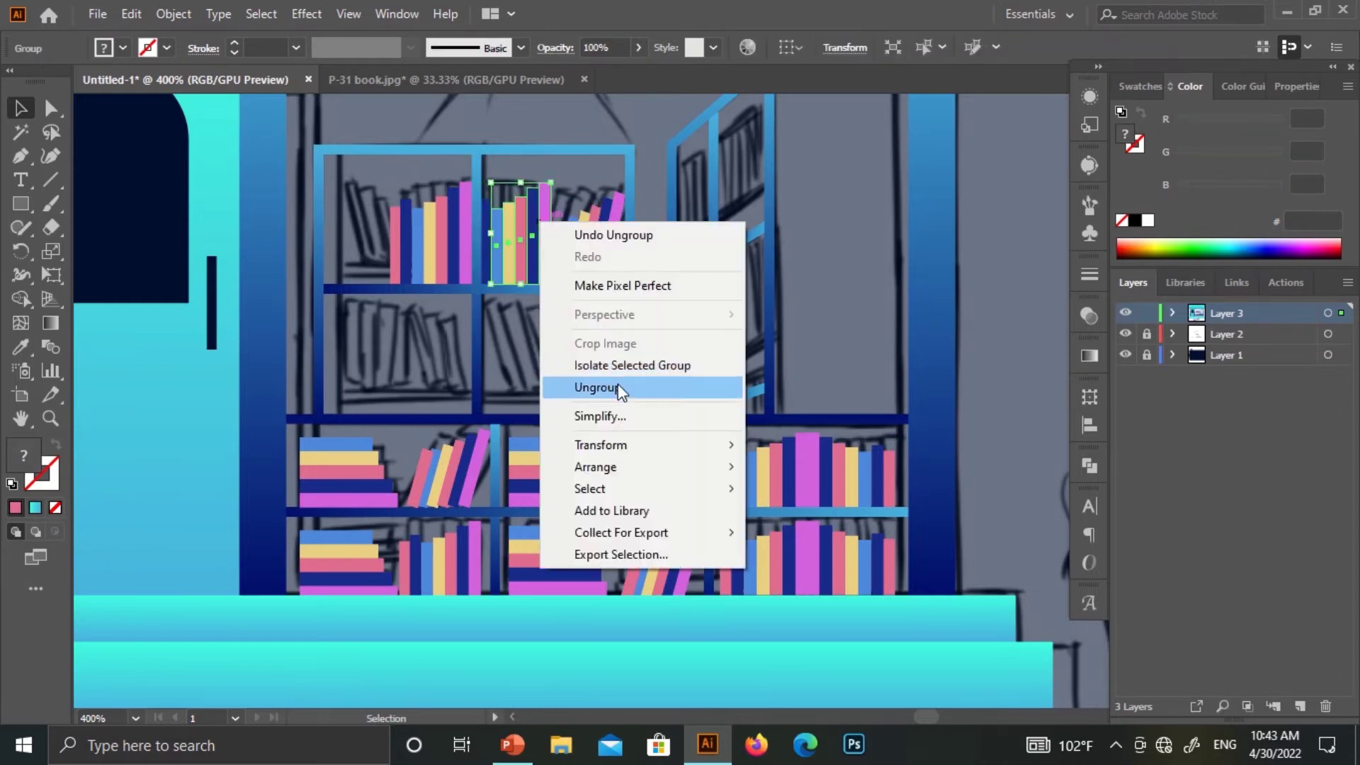
left_click(618, 384)
left_click_drag(545, 234, 561, 314)
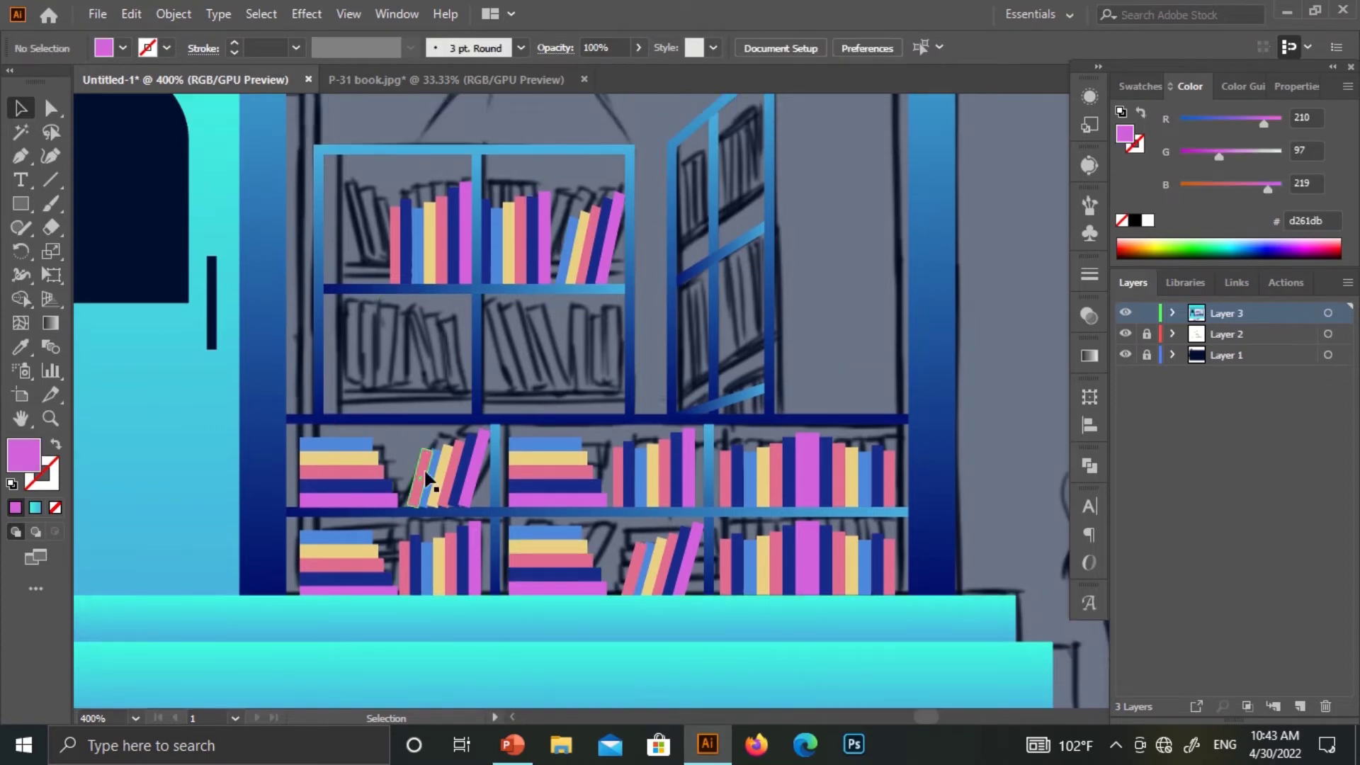
Copy bottom-shelf books to the top shelf, move a pink book out, and mirror them vertically
left_click_drag(441, 567, 347, 252)
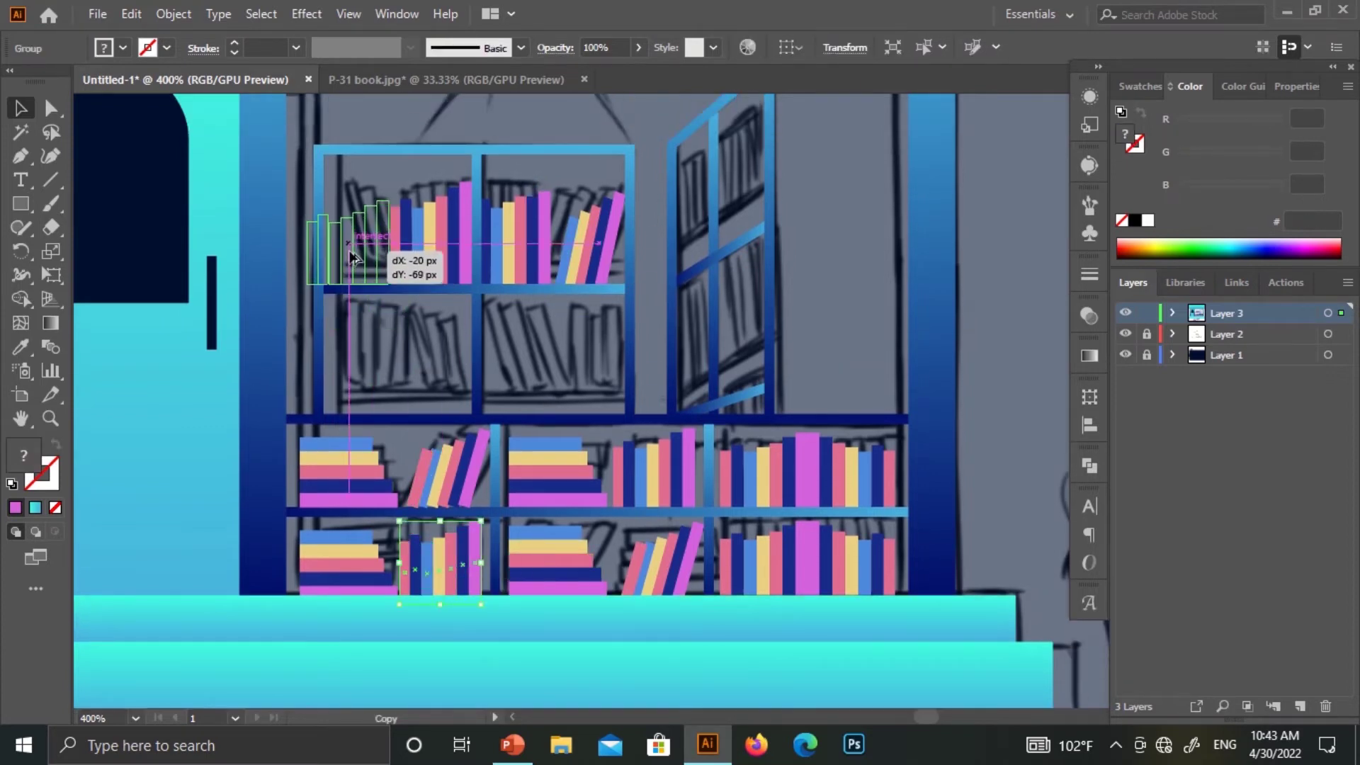
right_click(351, 255)
left_click(425, 416)
left_click(312, 252)
mouse_move(314, 252)
left_mouse_down()
mouse_move(440, 258)
mouse_move(413, 361)
left_mouse_up()
left_click(323, 248)
mouse_move(470, 569)
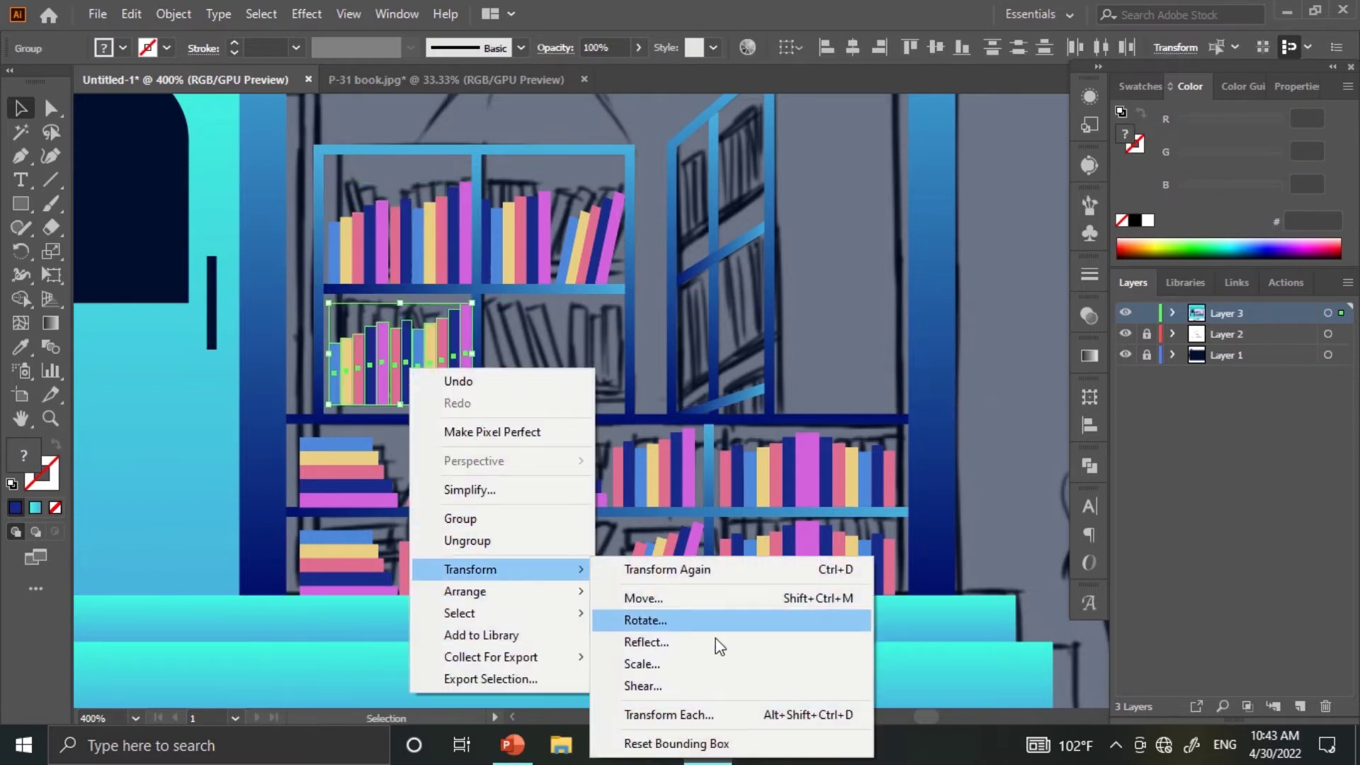
left_click(717, 643)
left_click(1124, 513)
left_click_drag(396, 367, 395, 367)
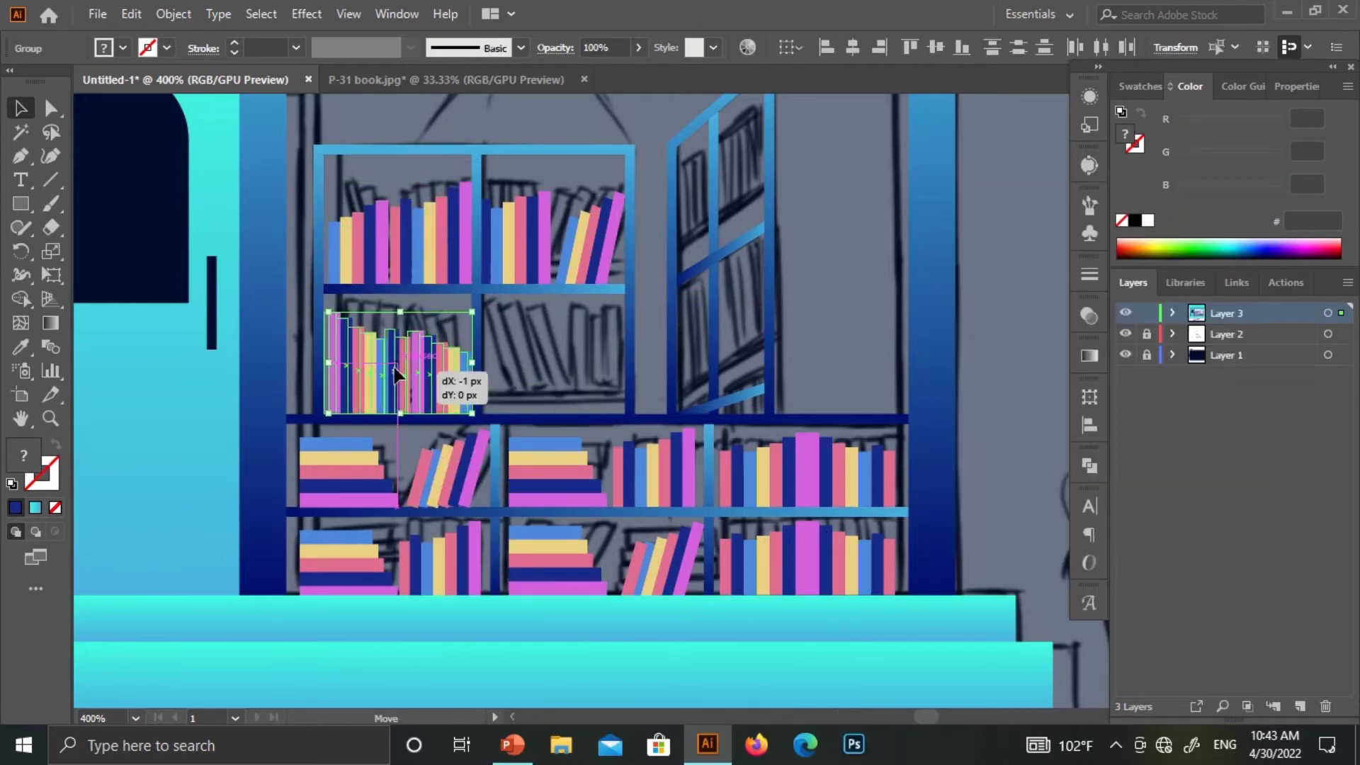
Hide the sketch, Alt-drag the book group into the empty compartment, and reflect it vertically
key("ctrl+shift+a")
key("ctrl+minus")
key("ctrl+minus")
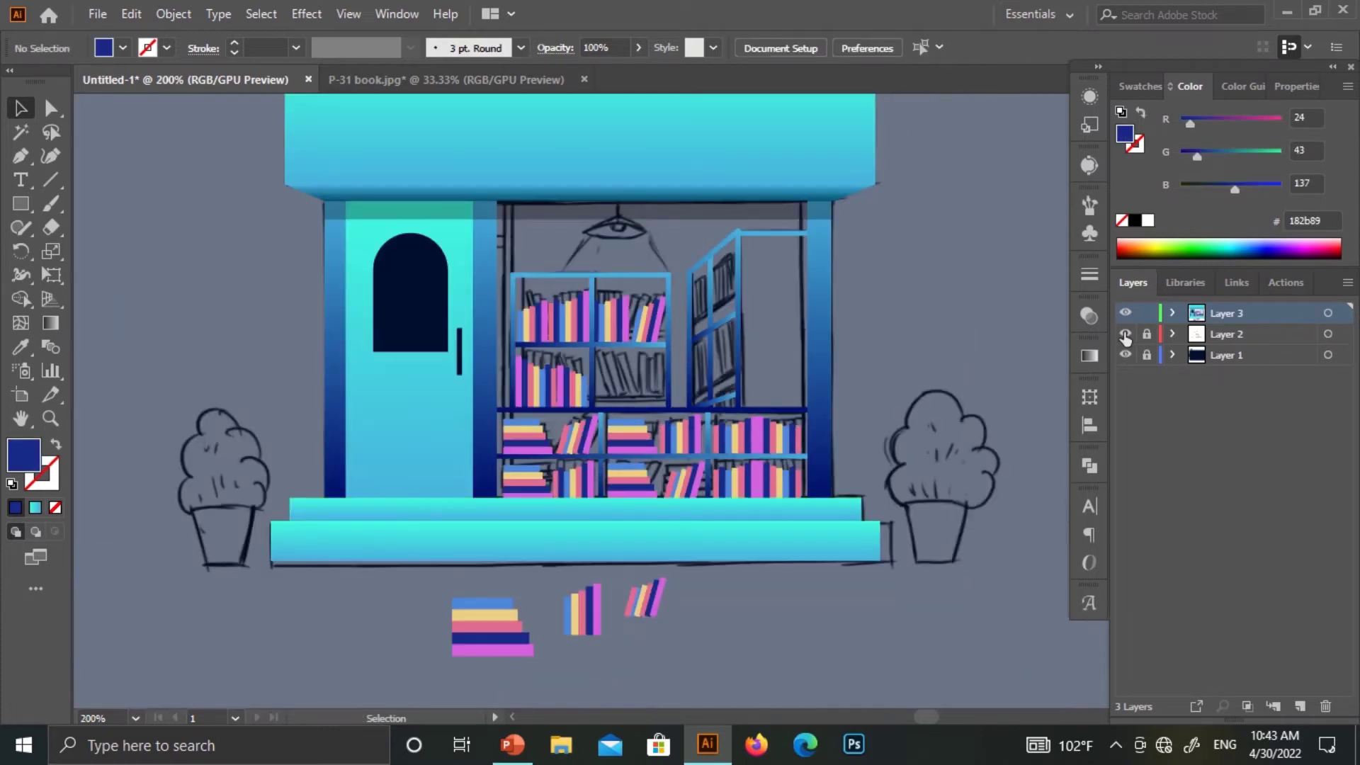
left_click(1126, 334)
key("ctrl+plus")
key("ctrl+plus")
key("ctrl+plus")
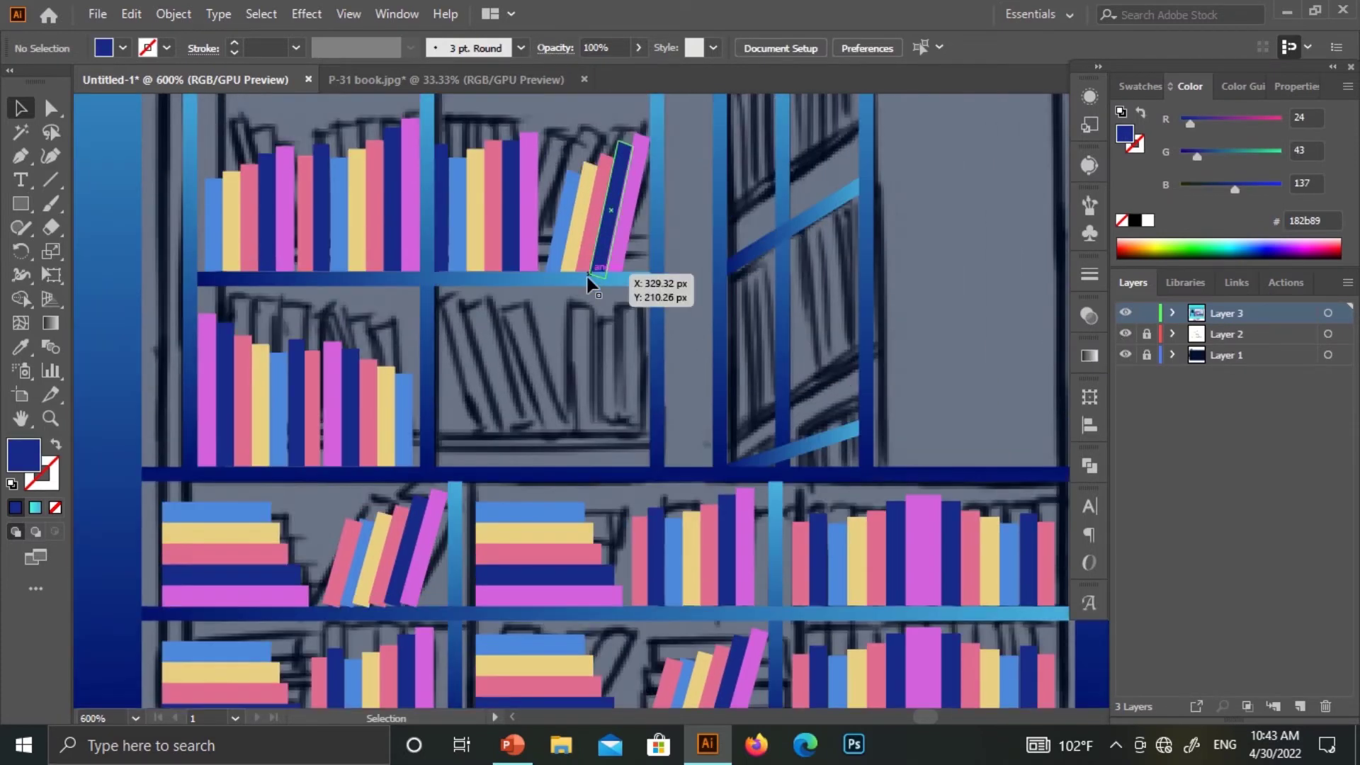
left_click(340, 420)
left_click_drag(340, 420, 584, 419)
right_click(571, 414)
left_click(787, 364)
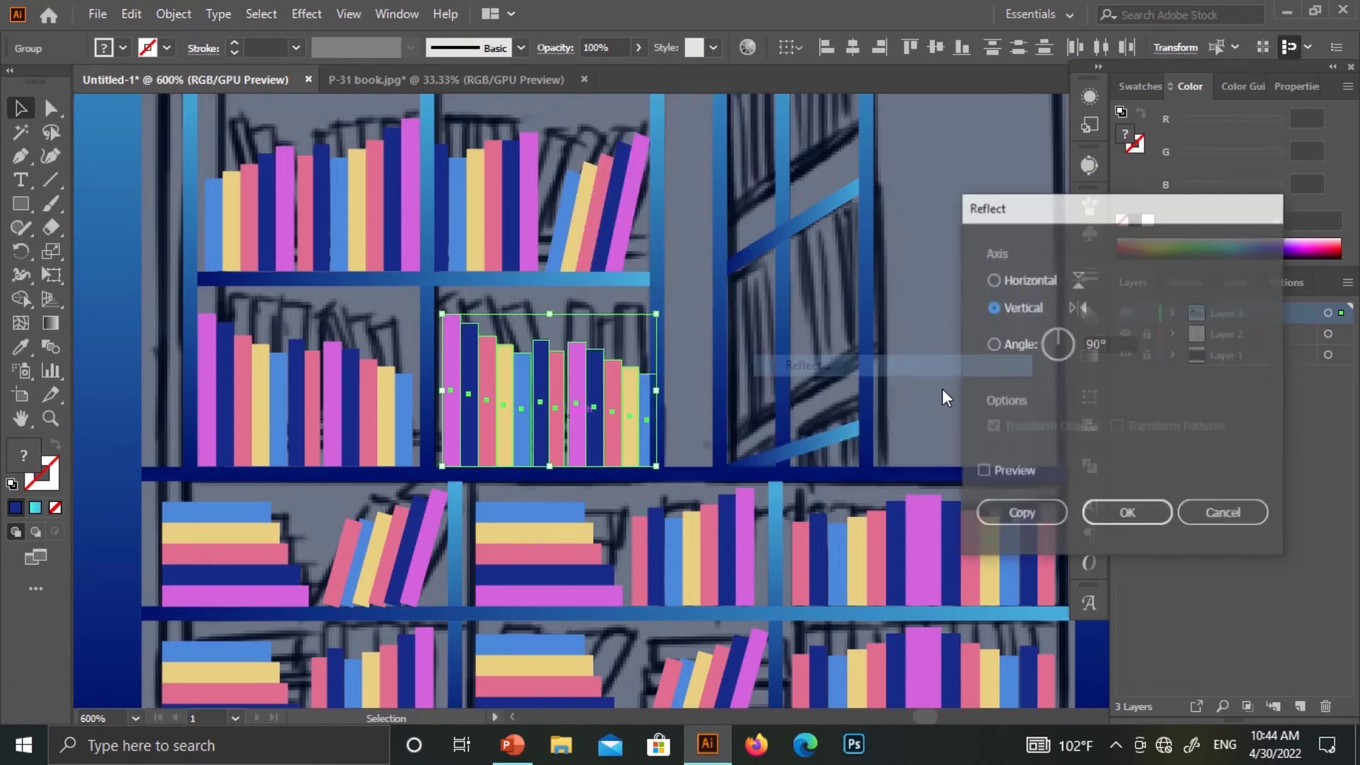
key("Return")
key("ctrl+shift+a")
Draw a thin pink book spine in the upper window compartment and slant its top
scroll(696, 351, "right", 5)
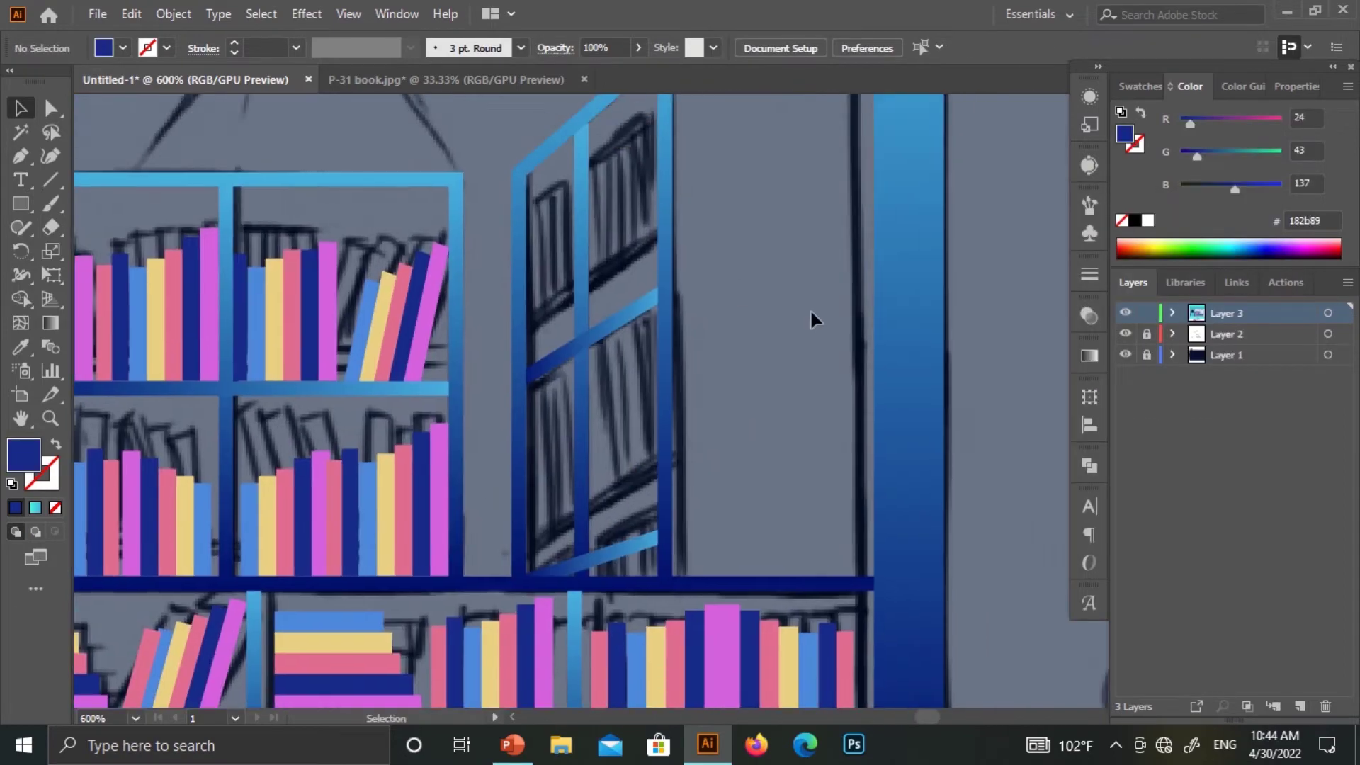
scroll(809, 308, "down", 4)
scroll(348, 388, "up", 5)
left_click_drag(533, 246, 552, 359)
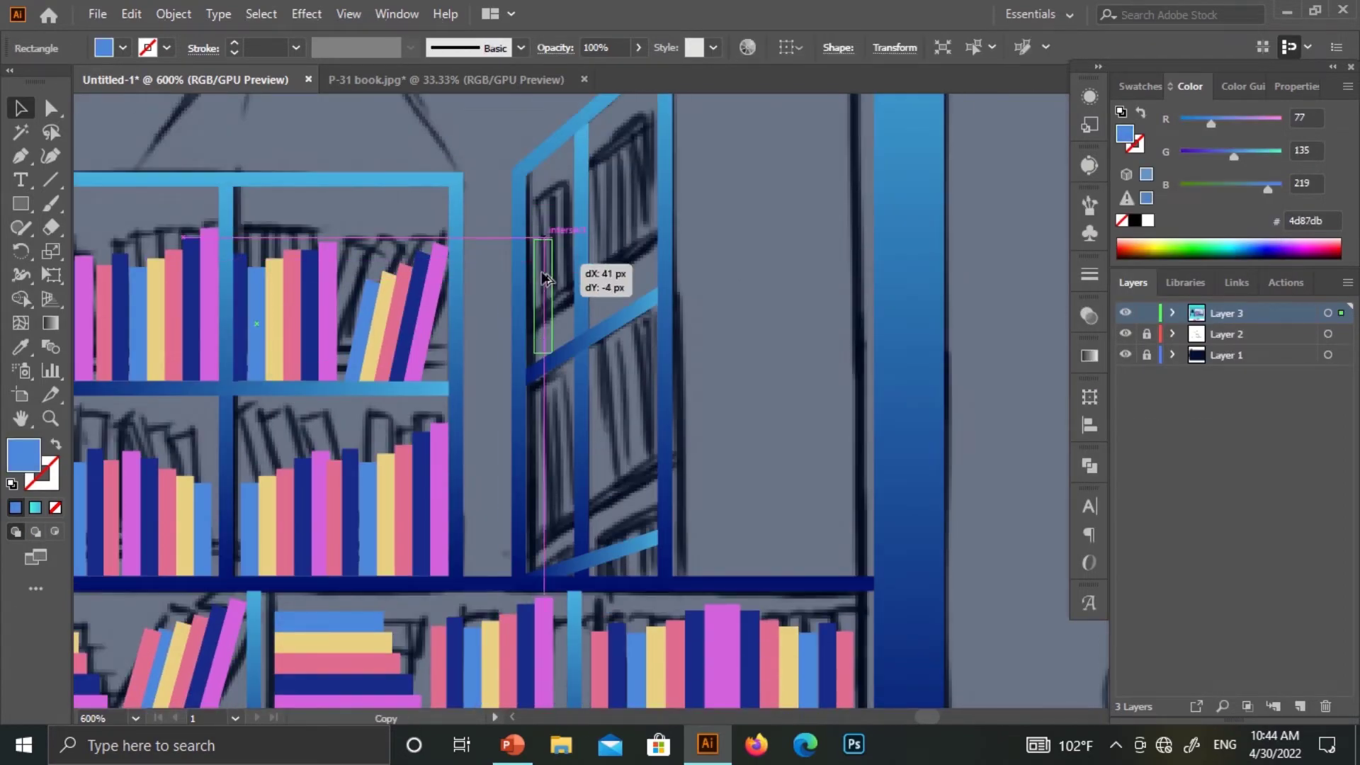
left_click(292, 319)
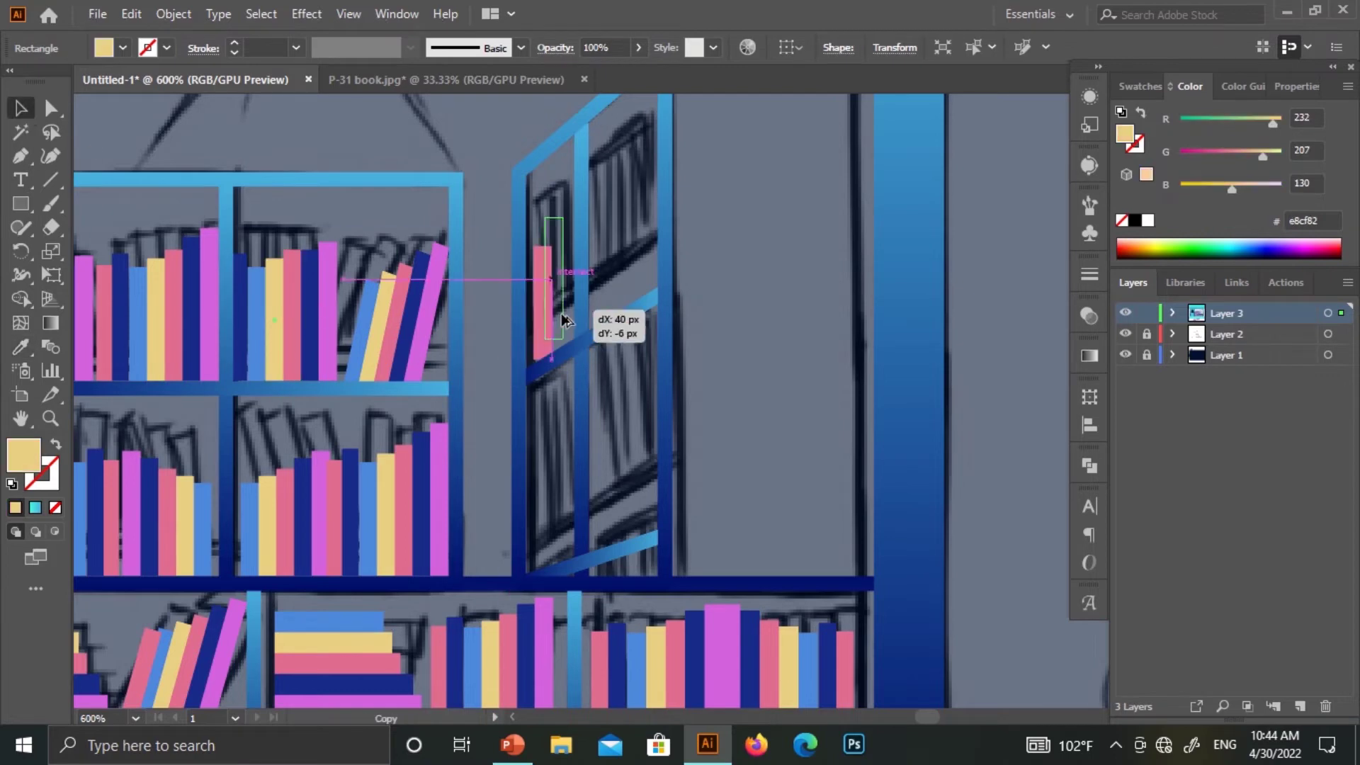
left_click(556, 243, "shift")
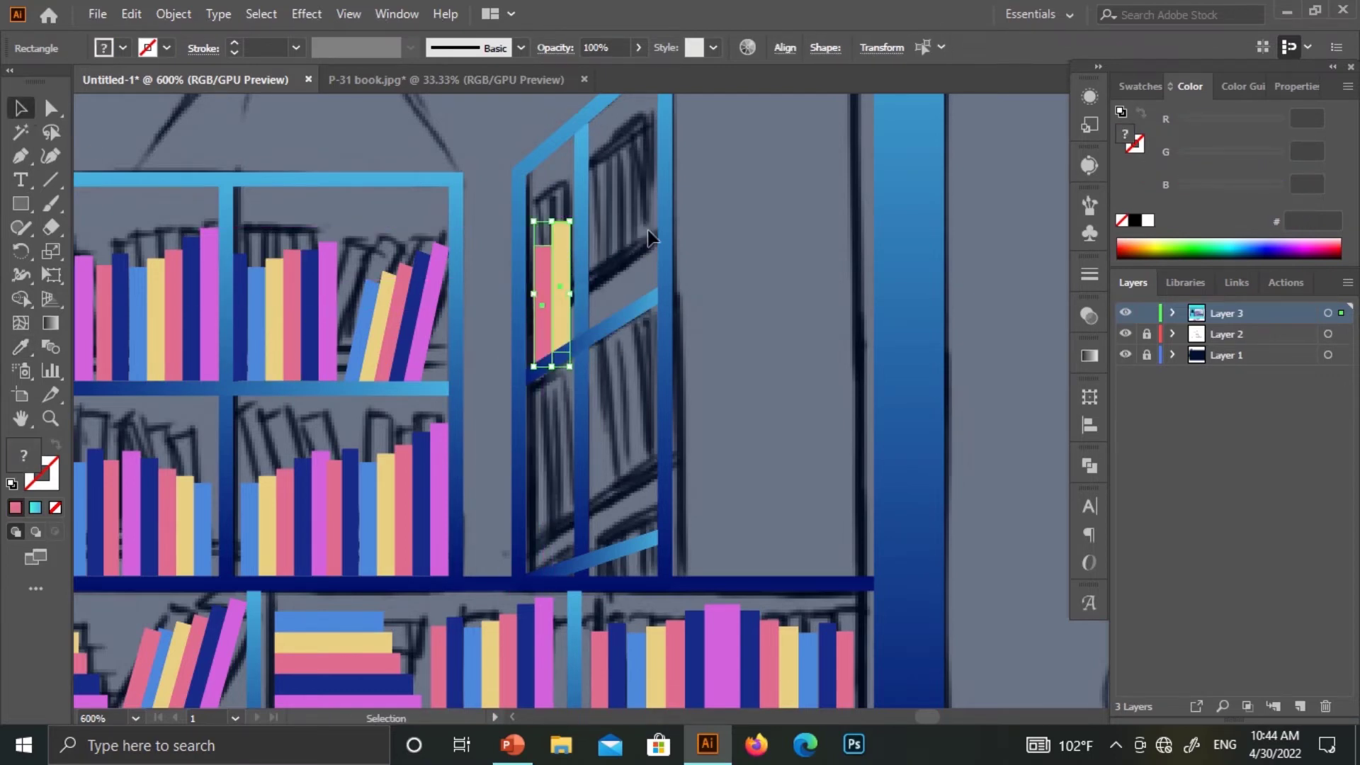
left_click(561, 244, "shift")
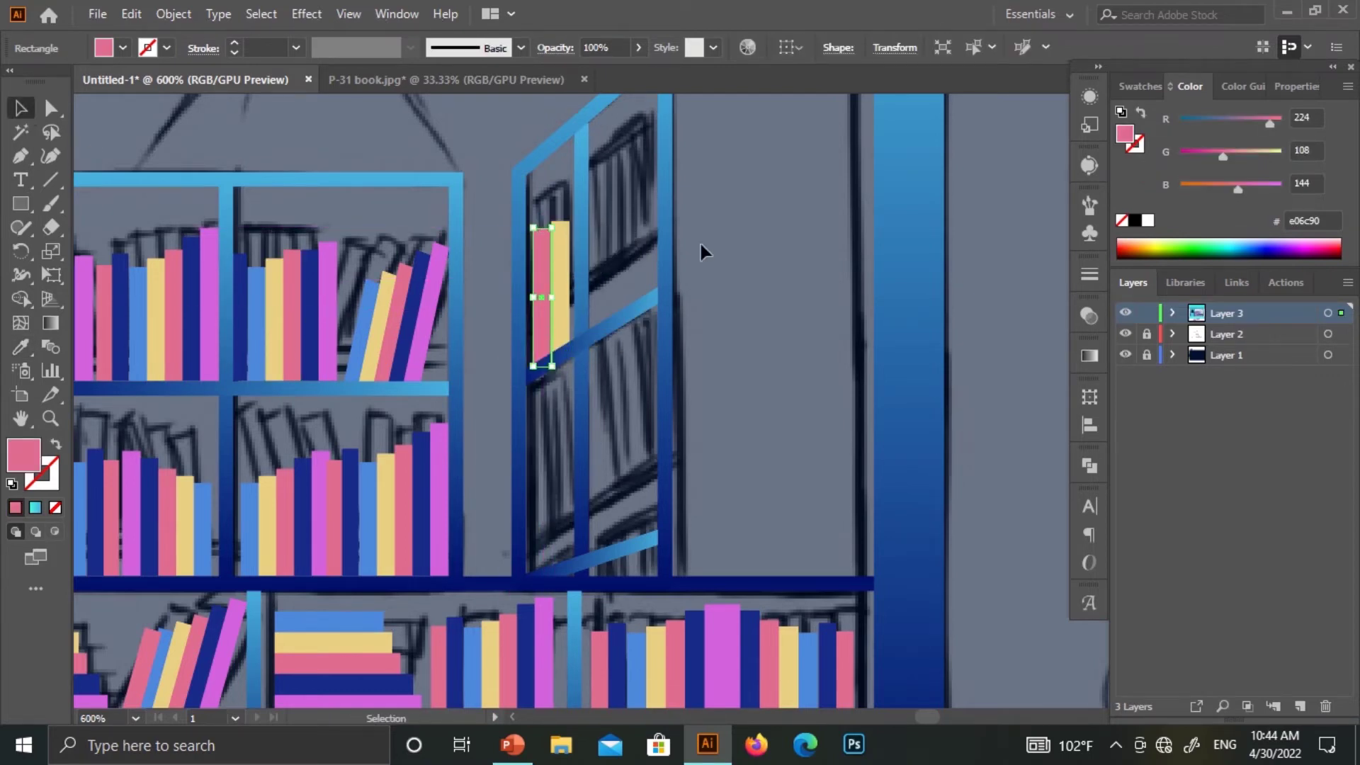
left_click_drag(533, 228, 541, 227)
left_click(687, 271)
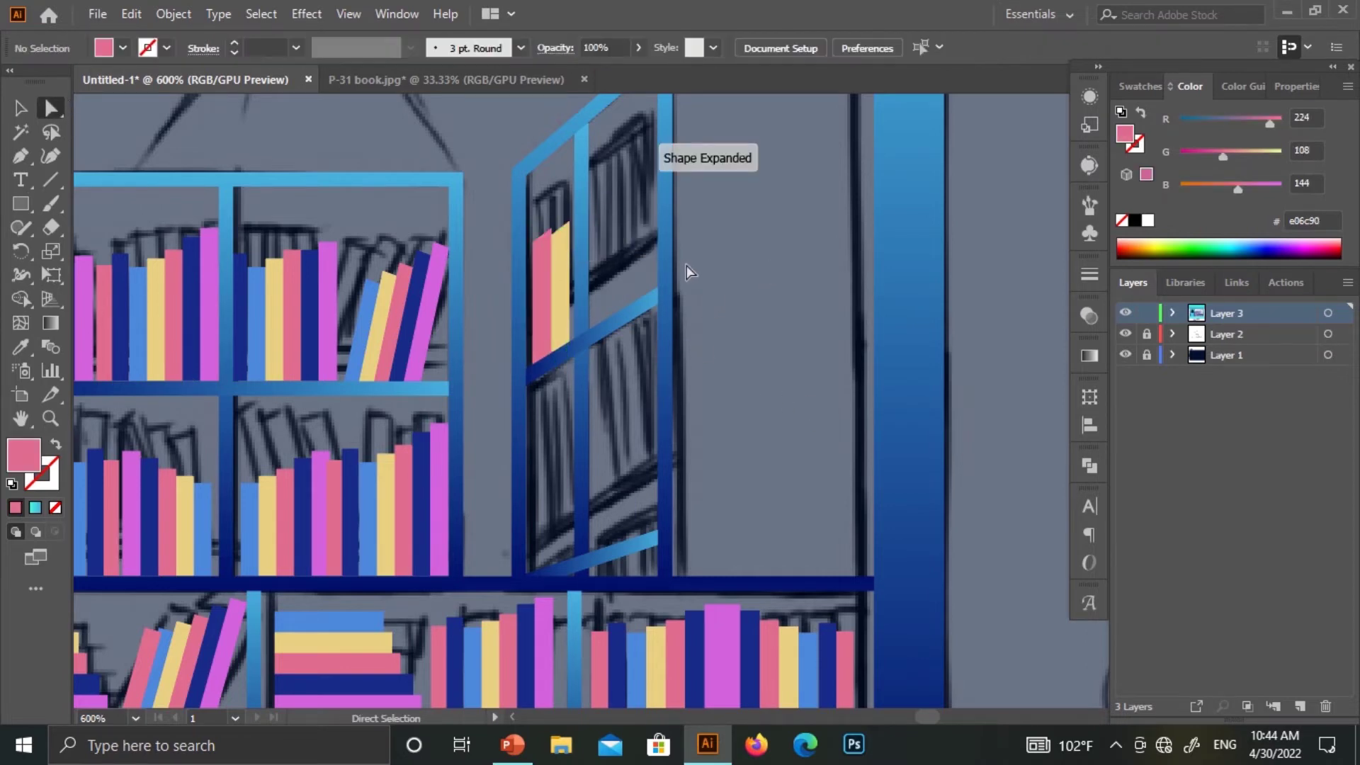
Widen the yellow book and add a navy-recoloured copy further right on the upper shelf
left_click(563, 305)
mouse_move(555, 287)
left_mouse_down()
mouse_move(547, 303)
mouse_move(646, 253)
left_mouse_up()
left_click(563, 297, "shift")
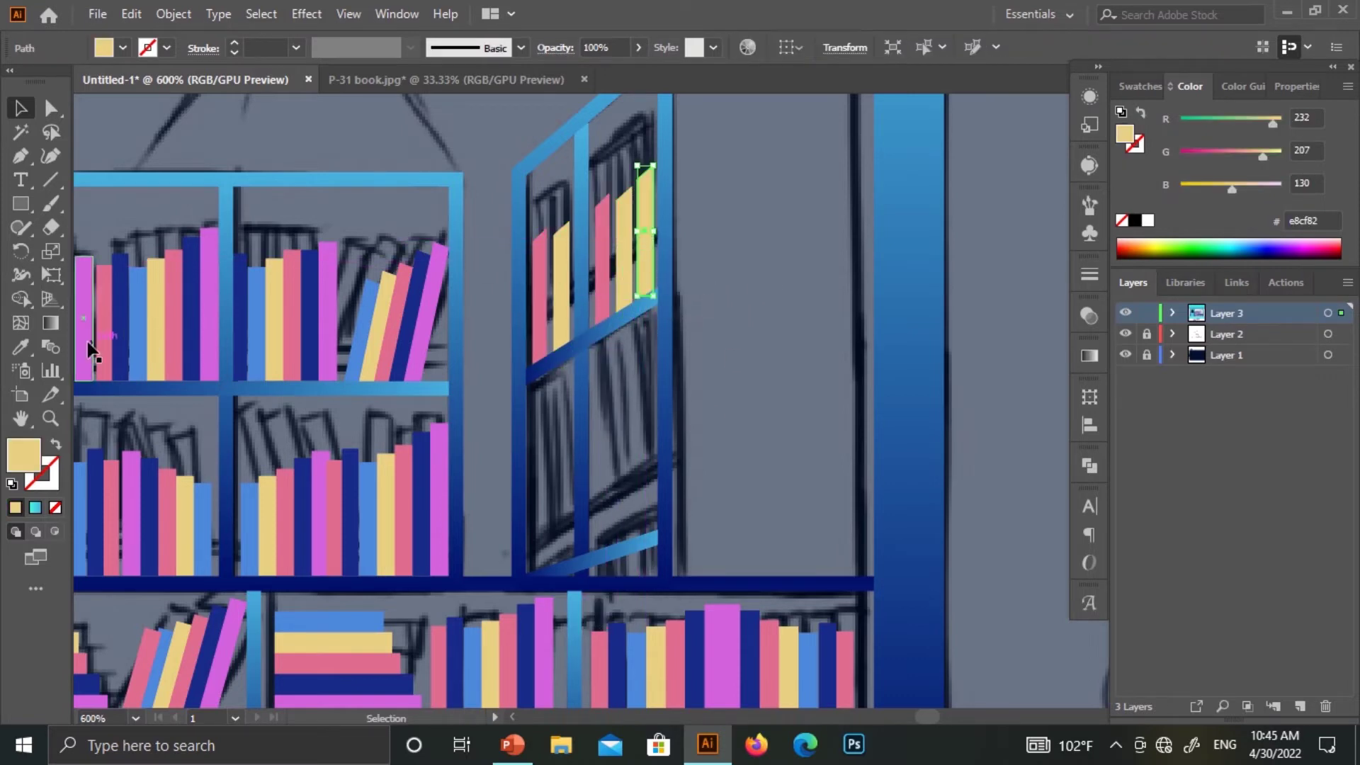
left_click(131, 329)
key("v")
scroll(353, 185, "up", 1)
Alt-drag copies of the pink, yellow and navy books into the lower compartment, resizing one to fit
mouse_move(653, 313)
left_mouse_down()
mouse_move(603, 317)
mouse_move(600, 566)
left_mouse_up()
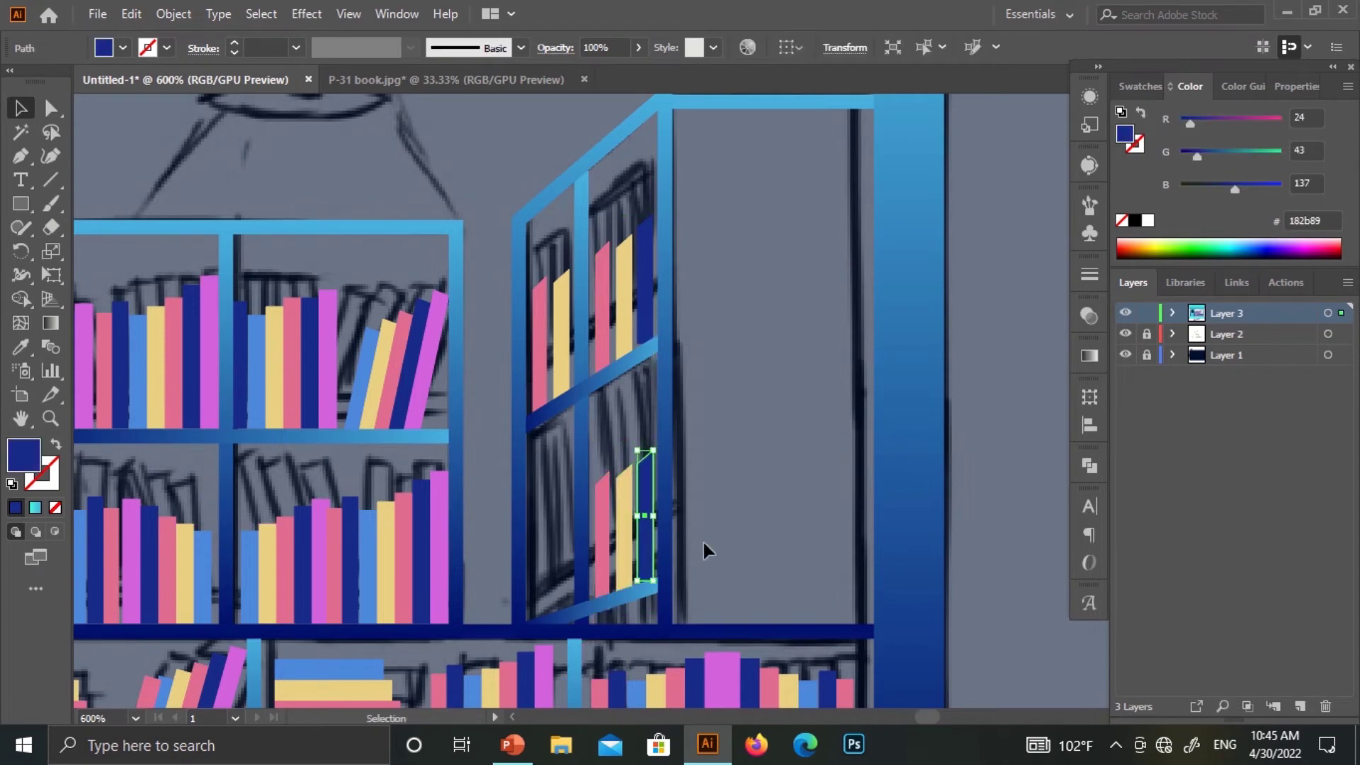
left_click(754, 409)
left_click(538, 322)
left_click(561, 284, "shift")
left_click_drag(552, 273, 551, 486)
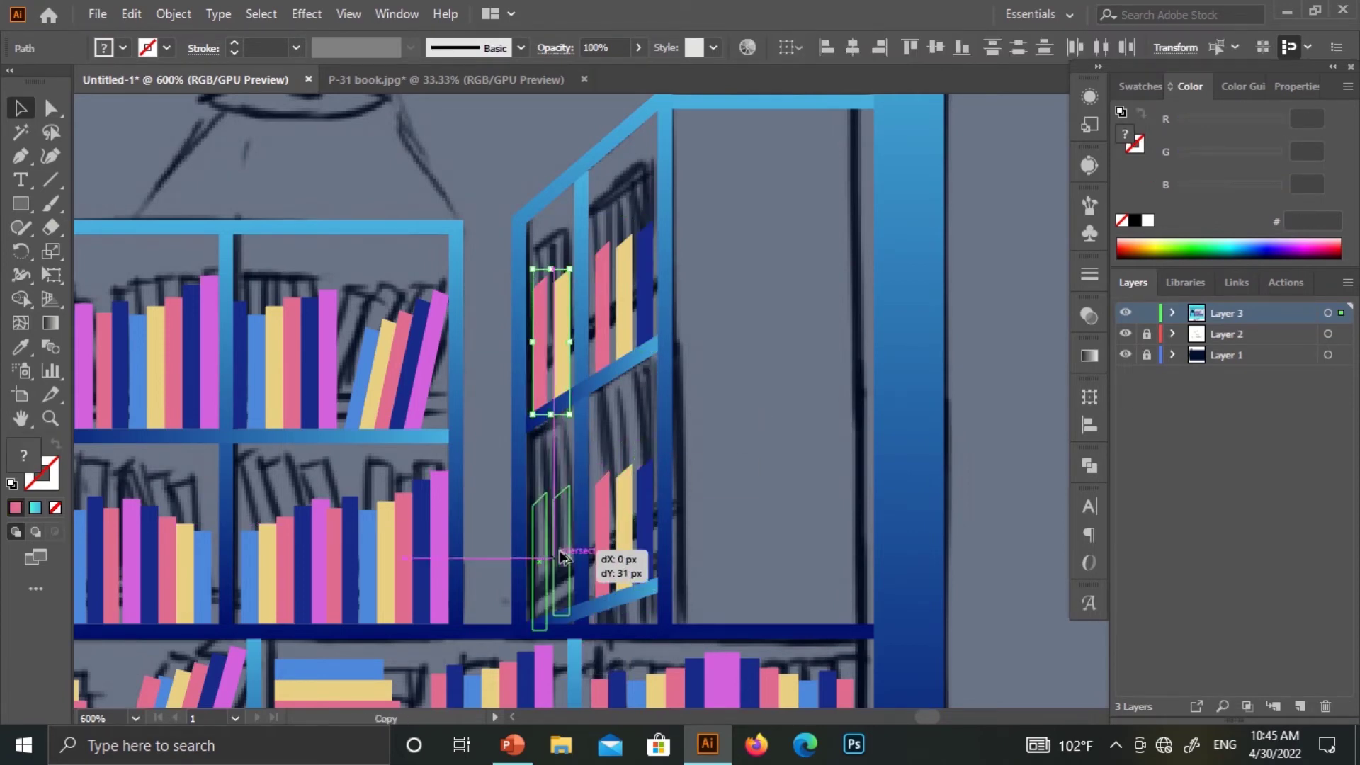
left_click(682, 456)
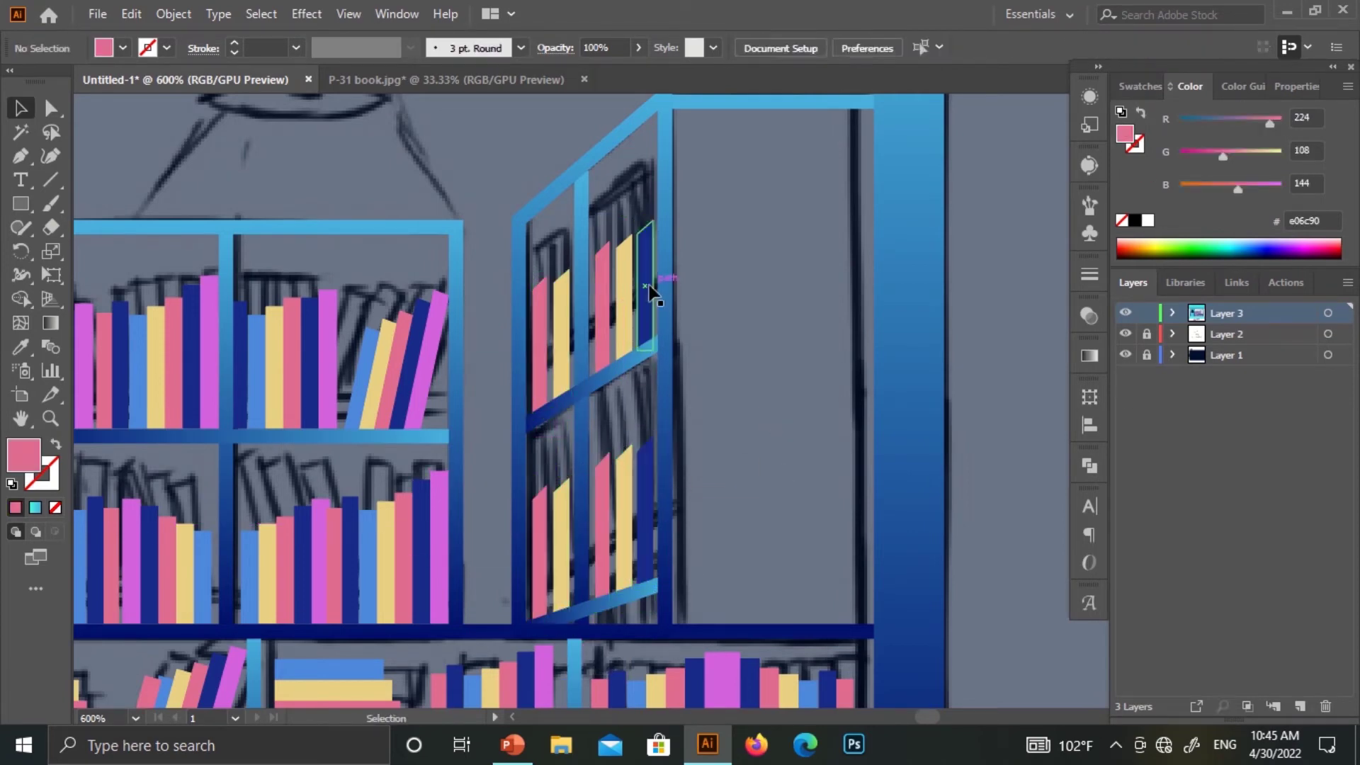
left_click(646, 233)
left_click_drag(639, 209, 640, 212)
left_click(770, 397)
Hide the sketch layer and bring the shop door into view
key("ctrl+0")
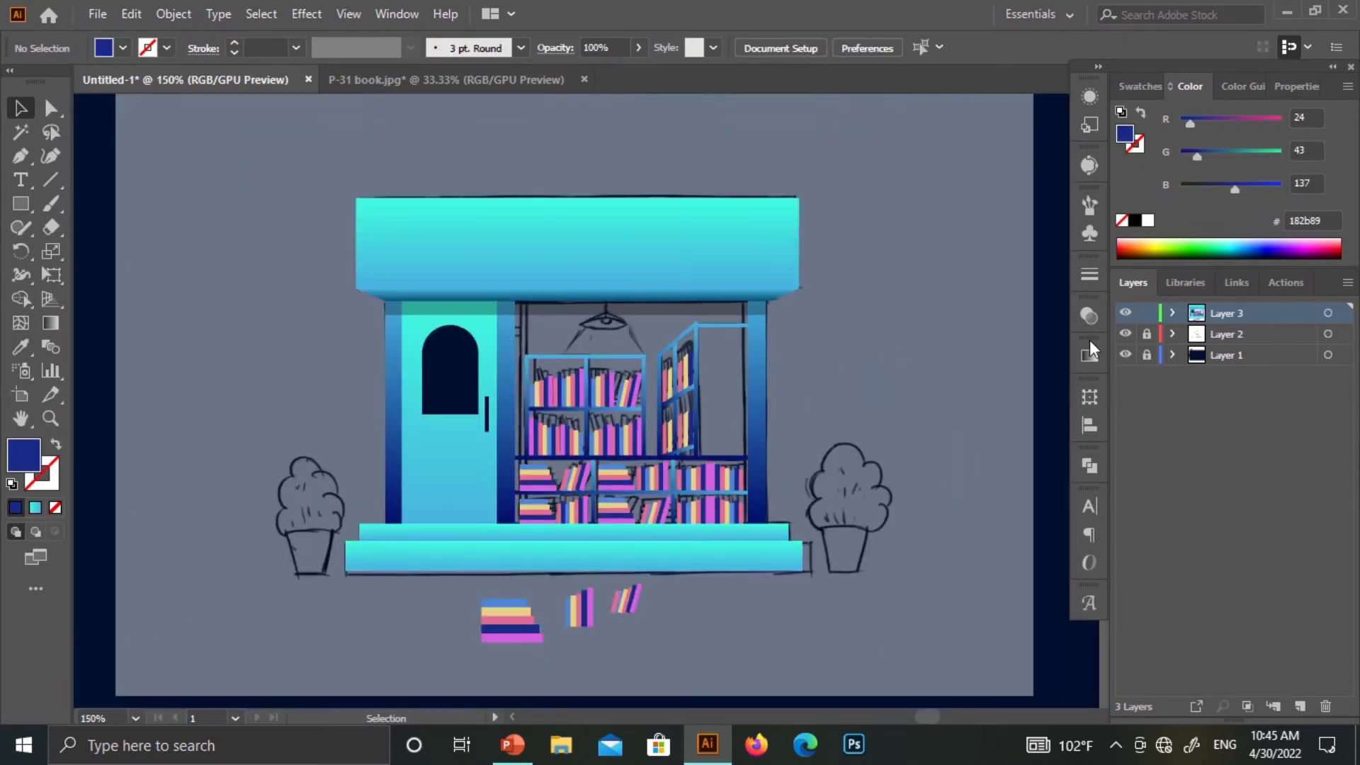
left_click(1126, 333)
scroll(725, 623, "down", 1)
scroll(726, 623, "down", 1)
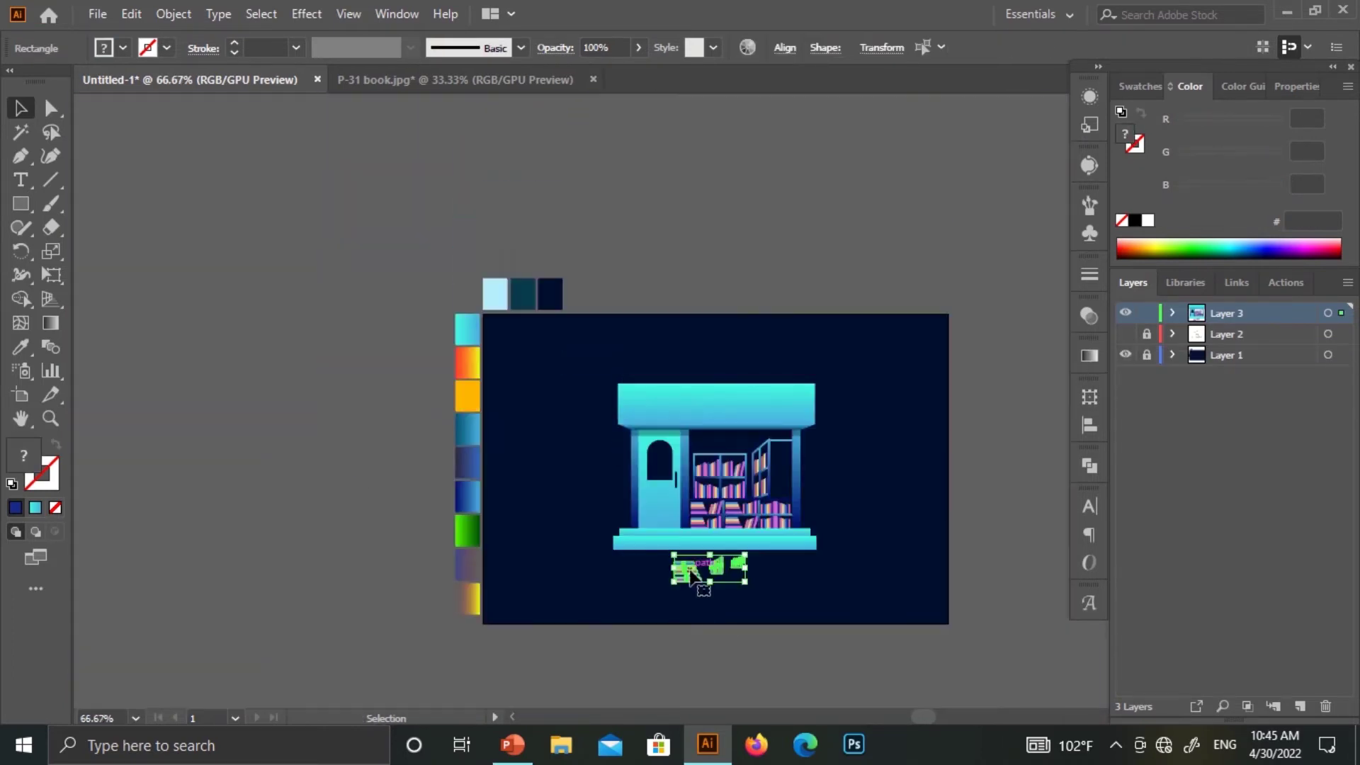
scroll(680, 323, "up", 3)
left_click_drag(680, 323, 571, 160)
Fill the arched door window with a vertically running blue gradient
key("ctrl+1")
left_click(708, 403)
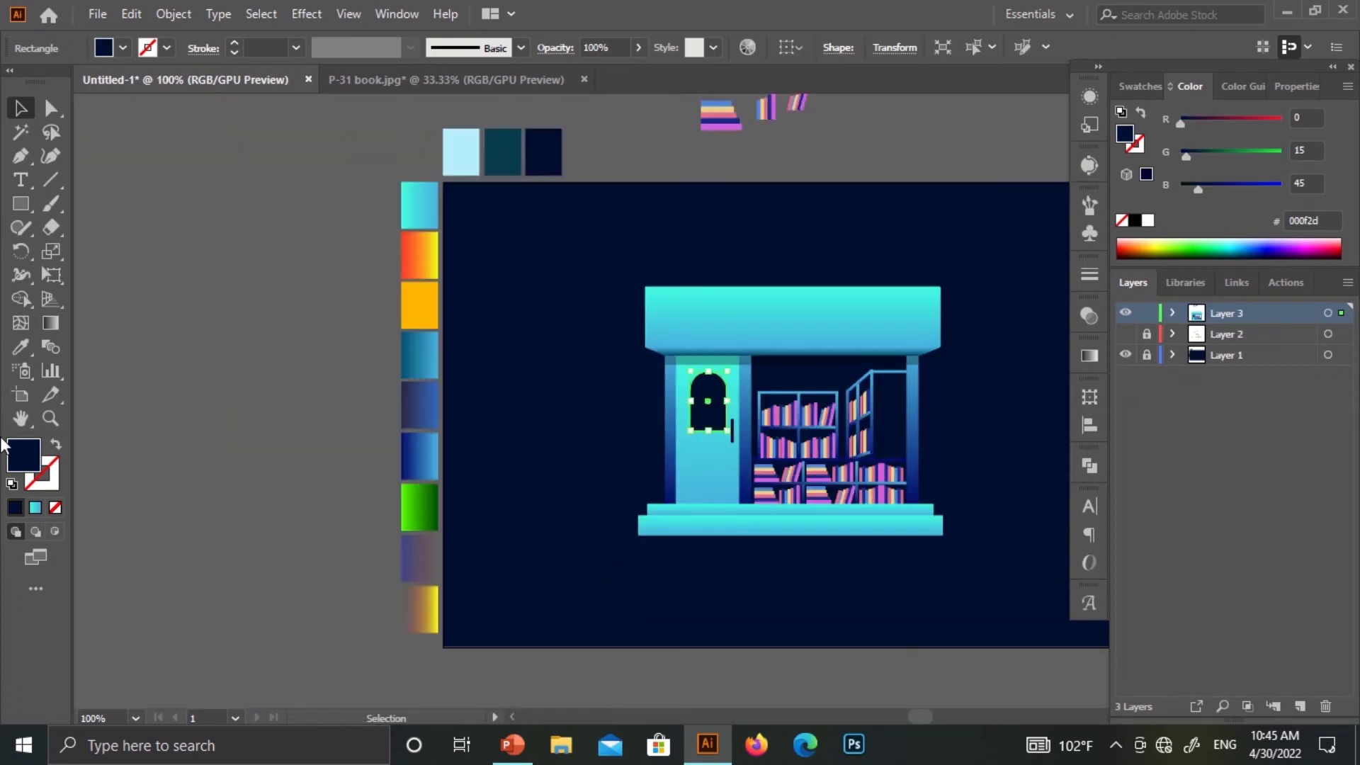
key("i")
left_click(419, 456)
left_click(51, 323)
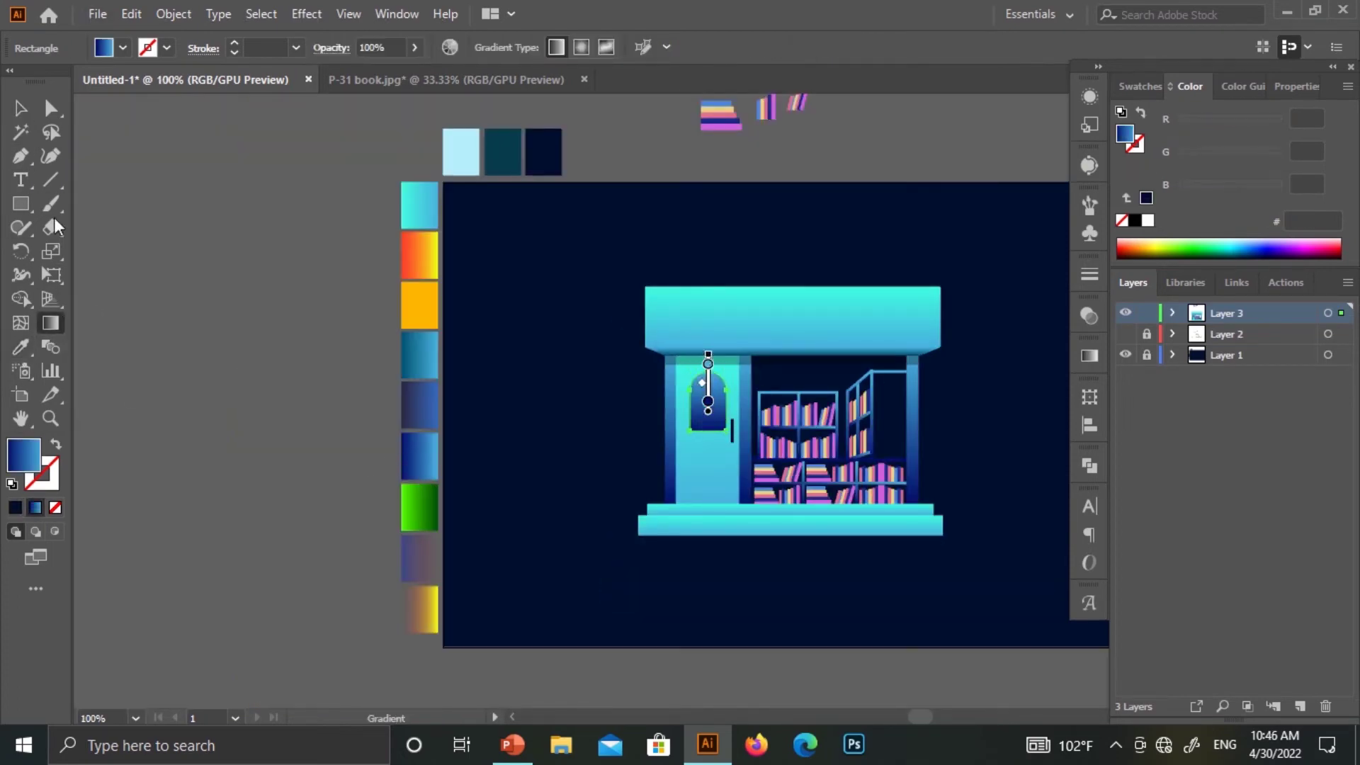
key("v")
left_click(208, 424)
key("ctrl+equal")
key("ctrl+equal")
left_click(432, 390)
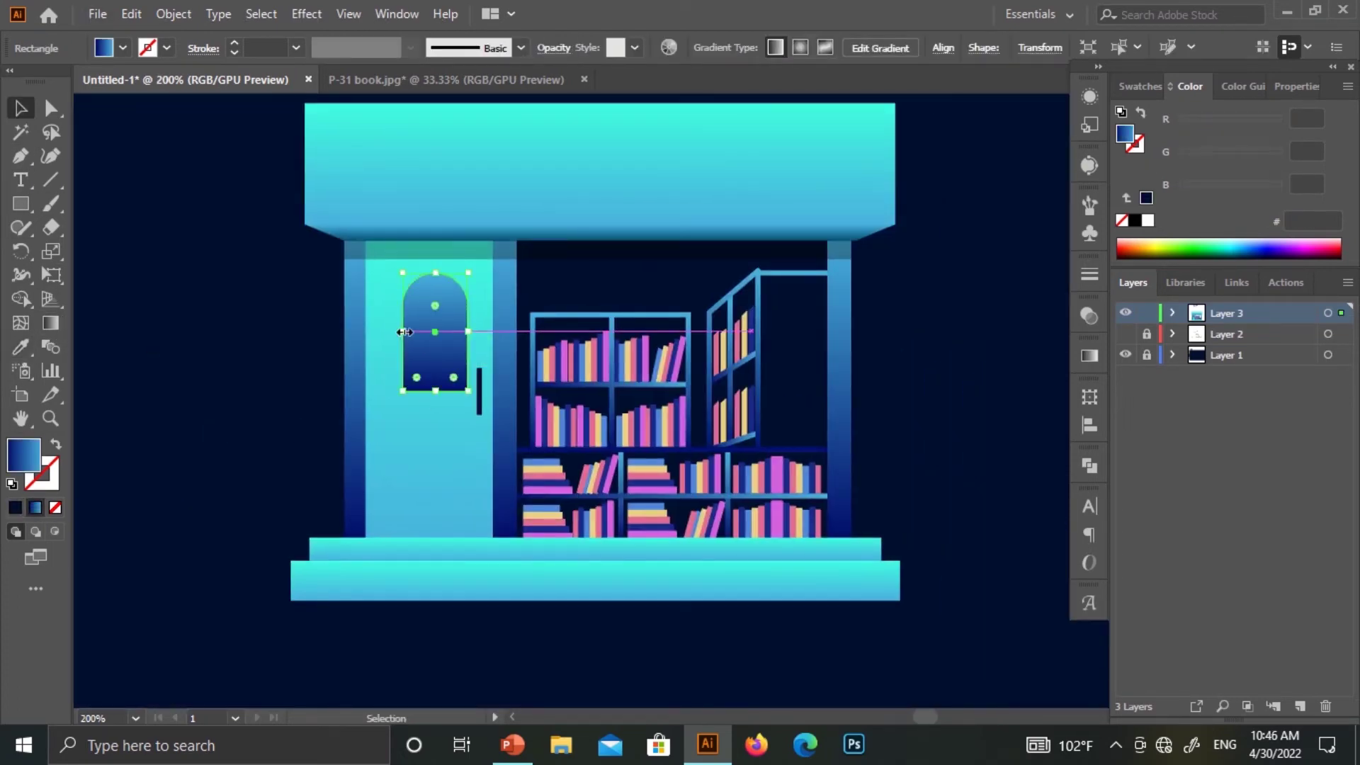
Deselect the arch and make the sketch layer visible again
left_click(622, 646)
left_click_drag(622, 646, 567, 629)
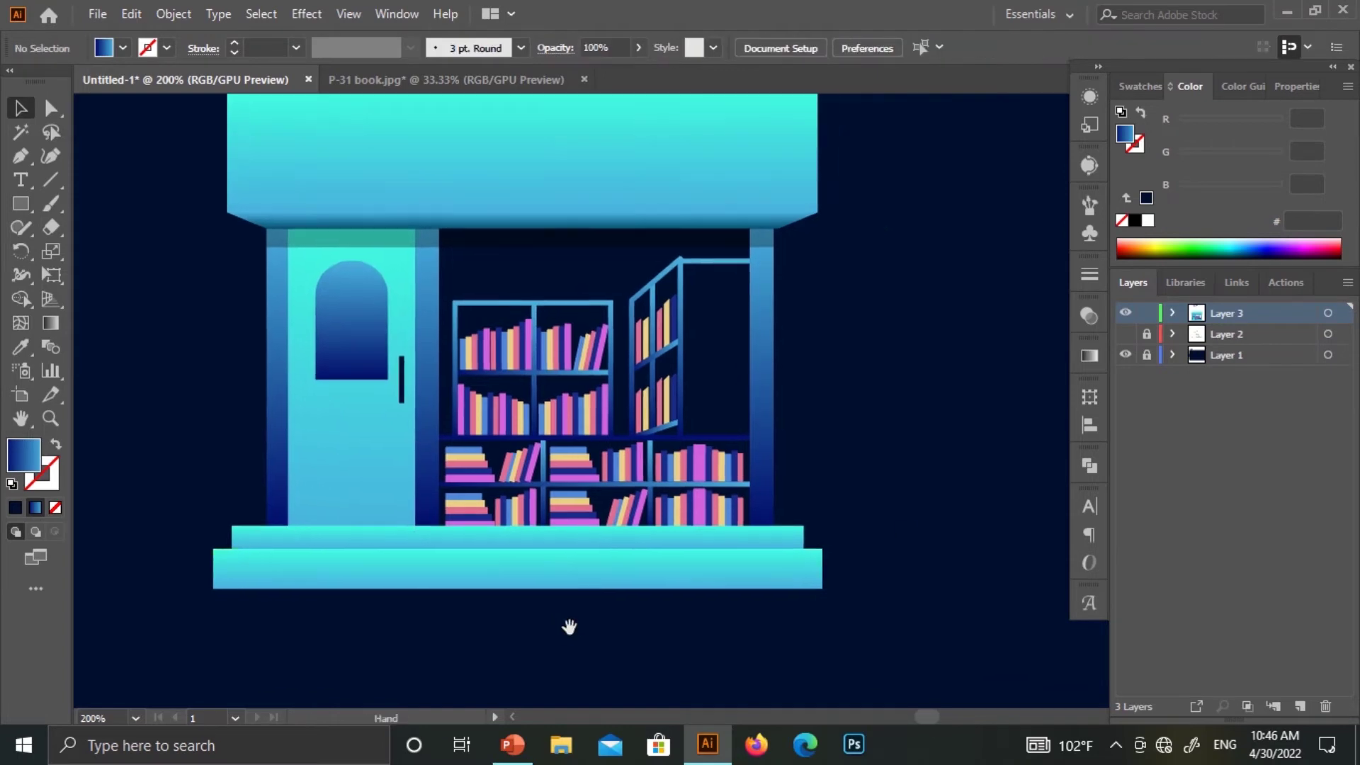
scroll(988, 457, "down", 3)
scroll(987, 456, "up", 3)
left_click(1126, 334)
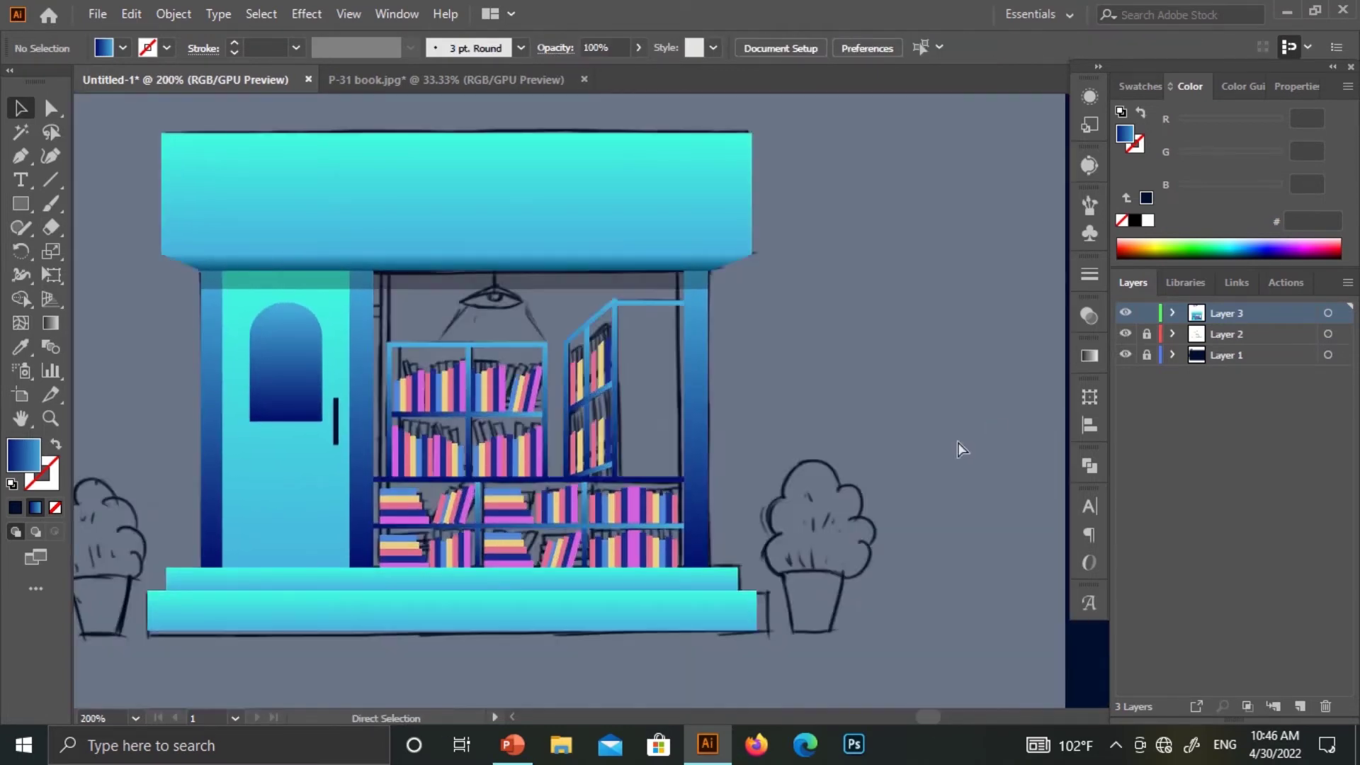
scroll(683, 470, "up", 3)
Draw an ellipse over the lamp rim with a black stroke and no fill
scroll(438, 409, "up", 2)
left_click_drag(438, 409, 516, 438)
key("m")
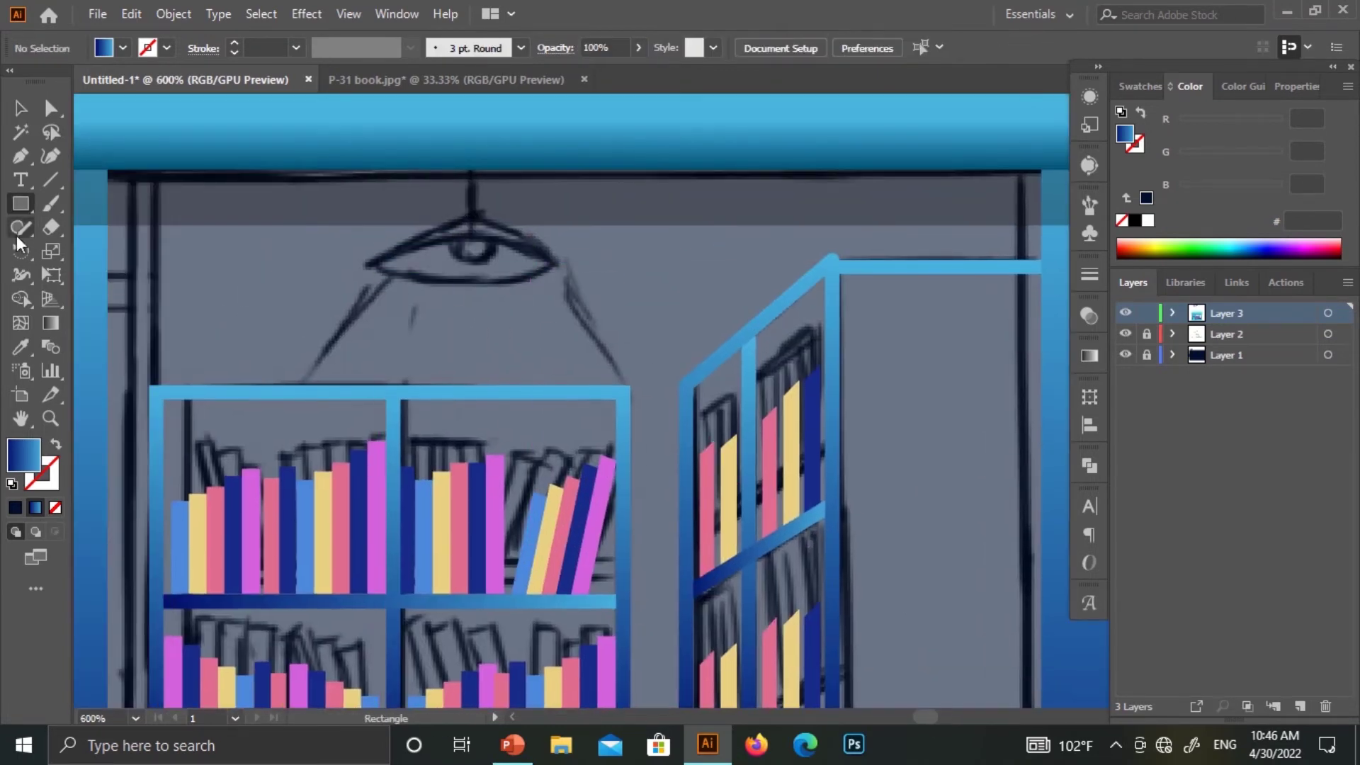
left_click_drag(21, 203, 92, 252)
left_click_drag(373, 232, 554, 281)
left_click(170, 46)
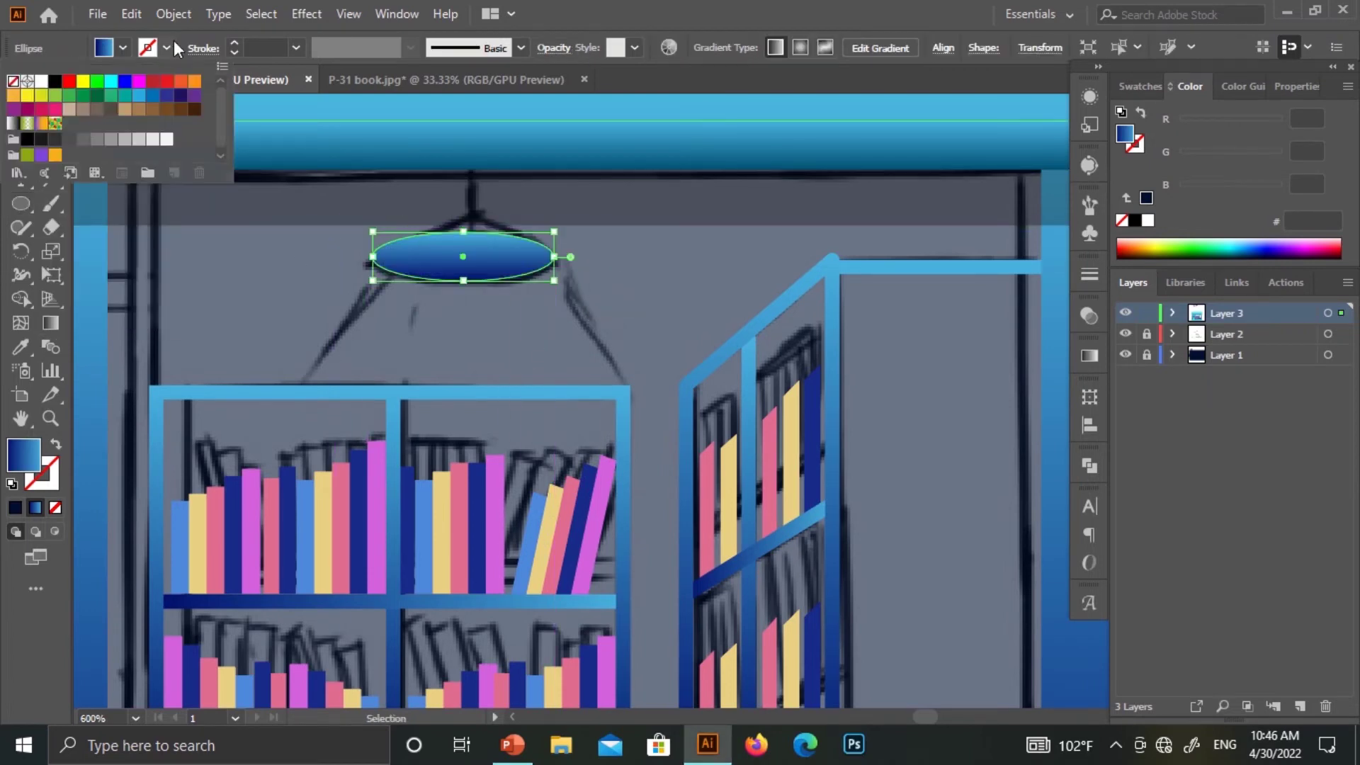
left_click(54, 81)
left_click(122, 47)
left_click(13, 81)
Begin the triangular lampshade path from the rim up to its peak
key("v")
left_click(537, 347)
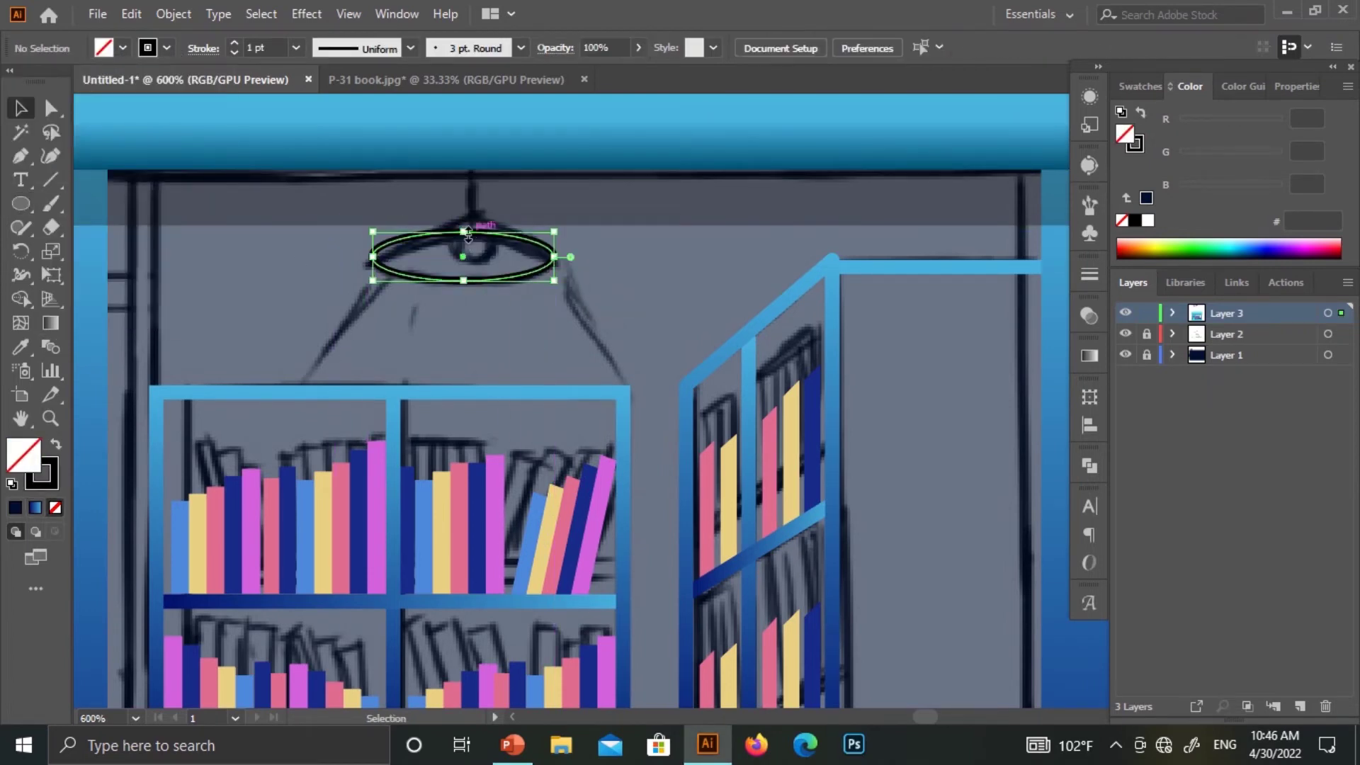
left_click(461, 351)
left_click(376, 256)
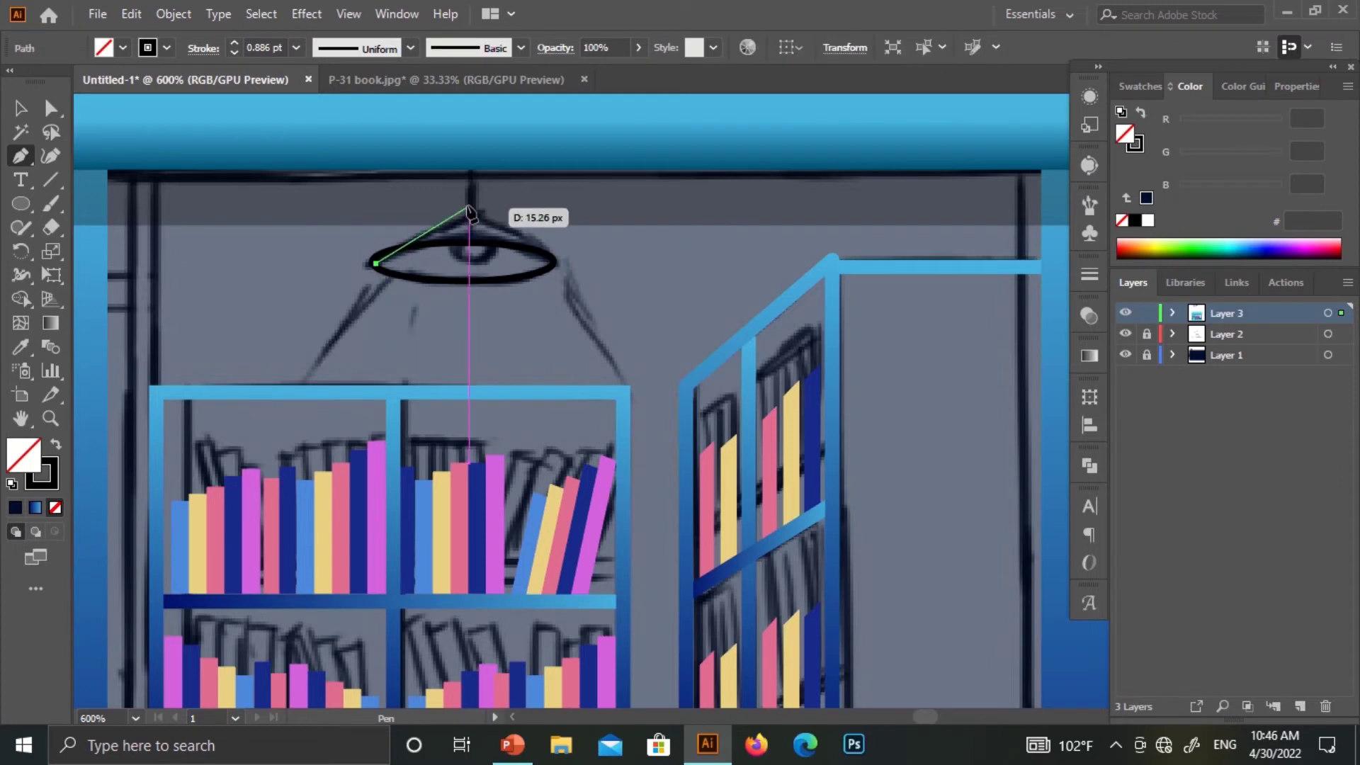
left_click(453, 201)
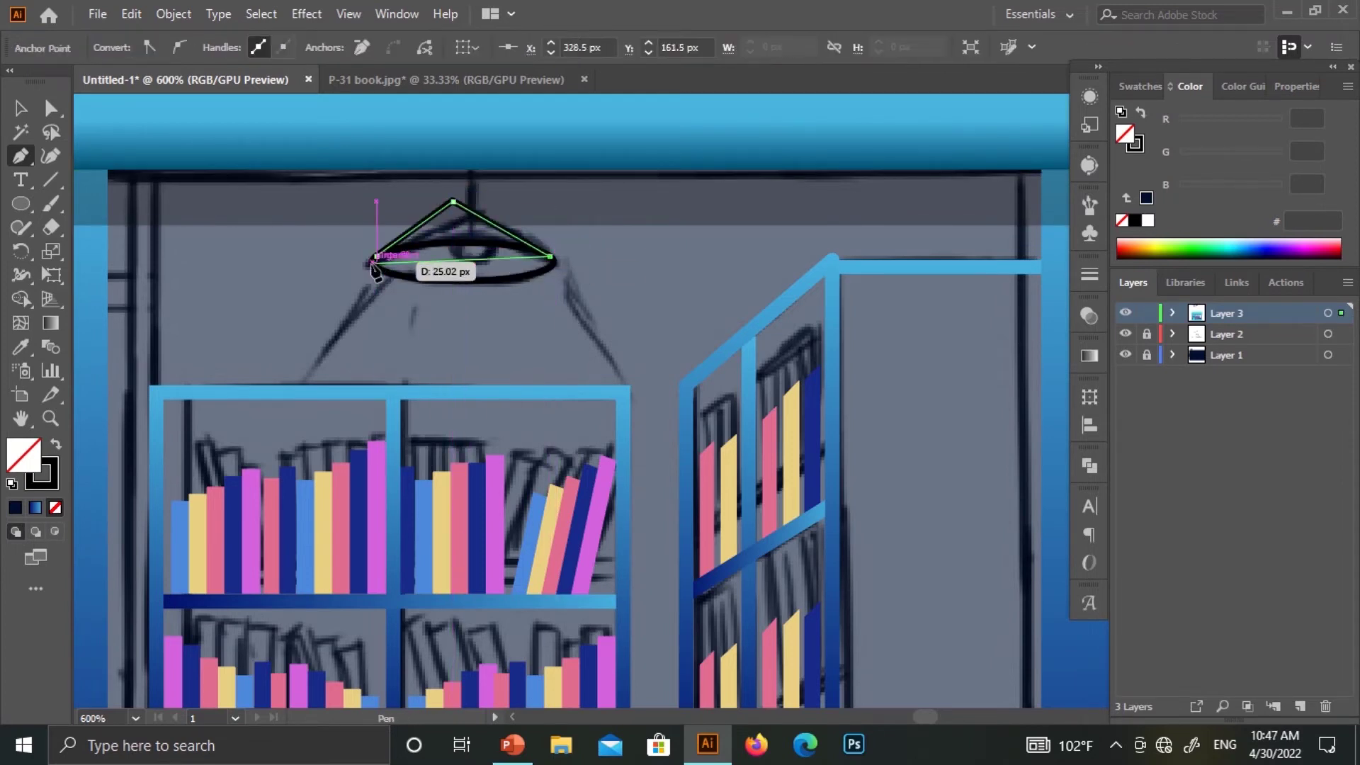
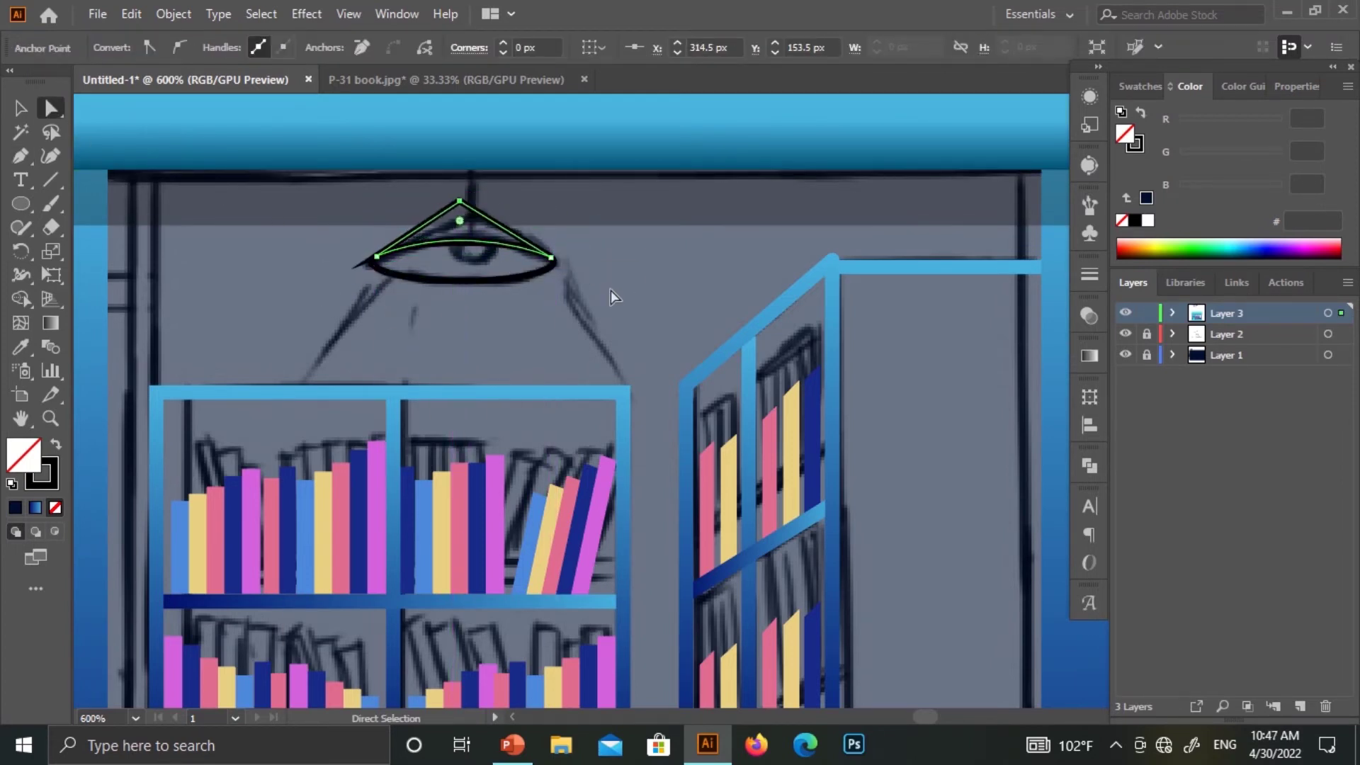
Flatten the lamp ellipse to 26 by 4 px and trim a half-circle bulb beneath it with Shape Builder
key("a")
left_click(414, 291)
left_click(19, 113)
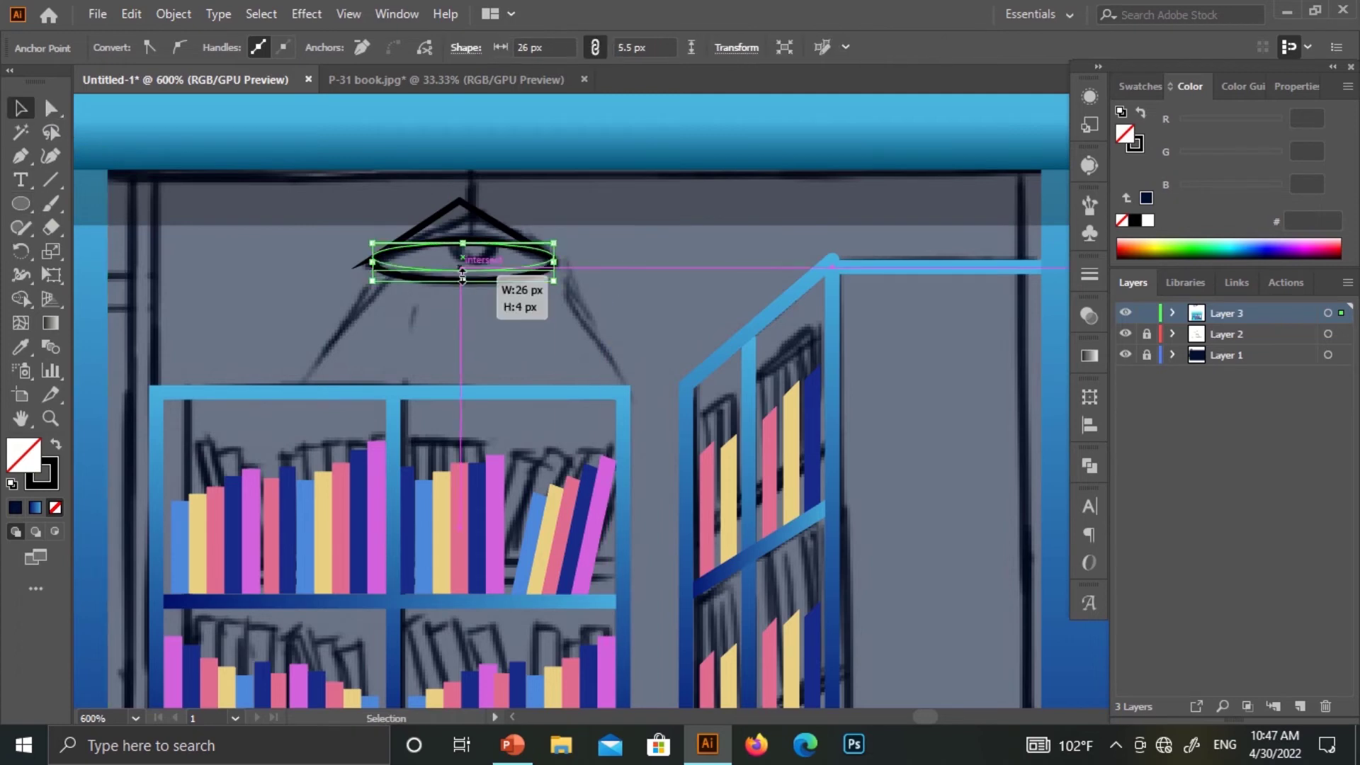
left_click_drag(462, 275, 469, 289)
left_click(470, 322)
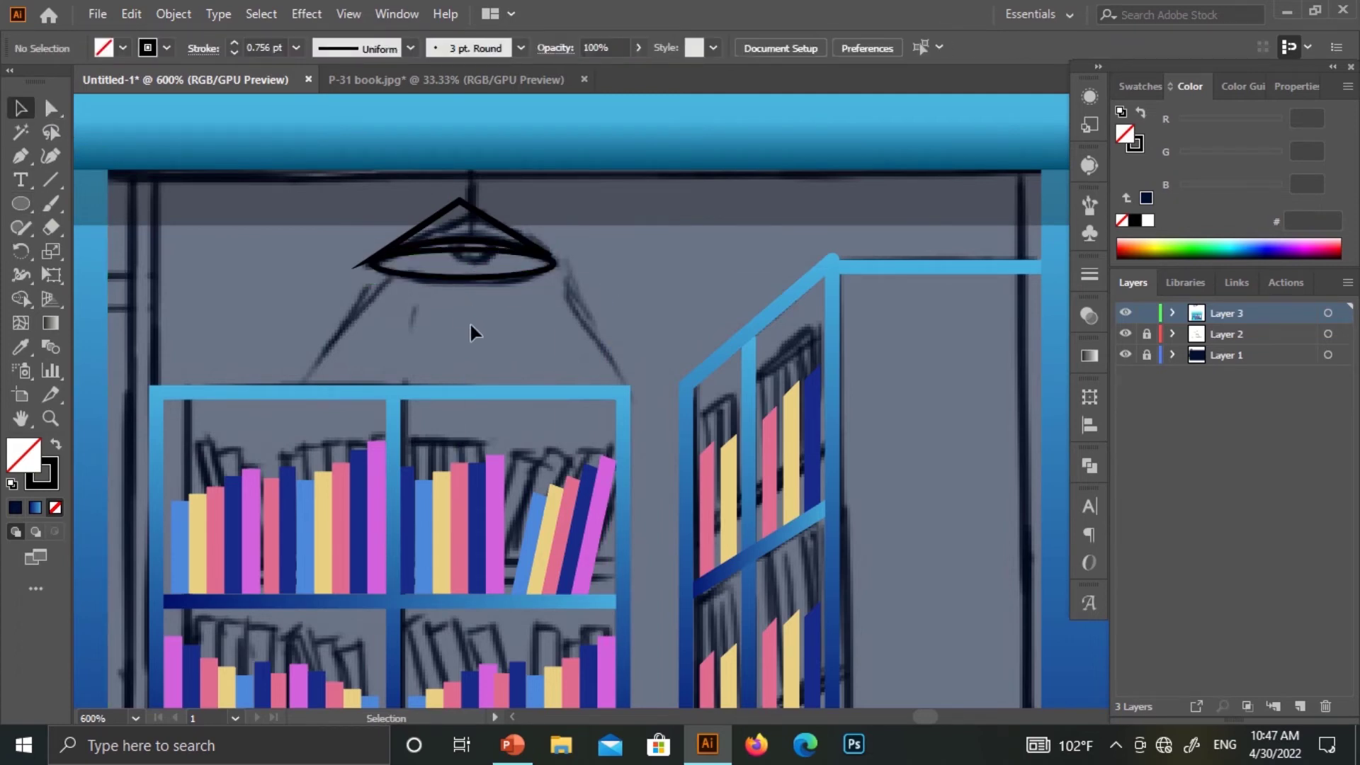
left_click(21, 204)
left_click_drag(425, 237, 489, 285)
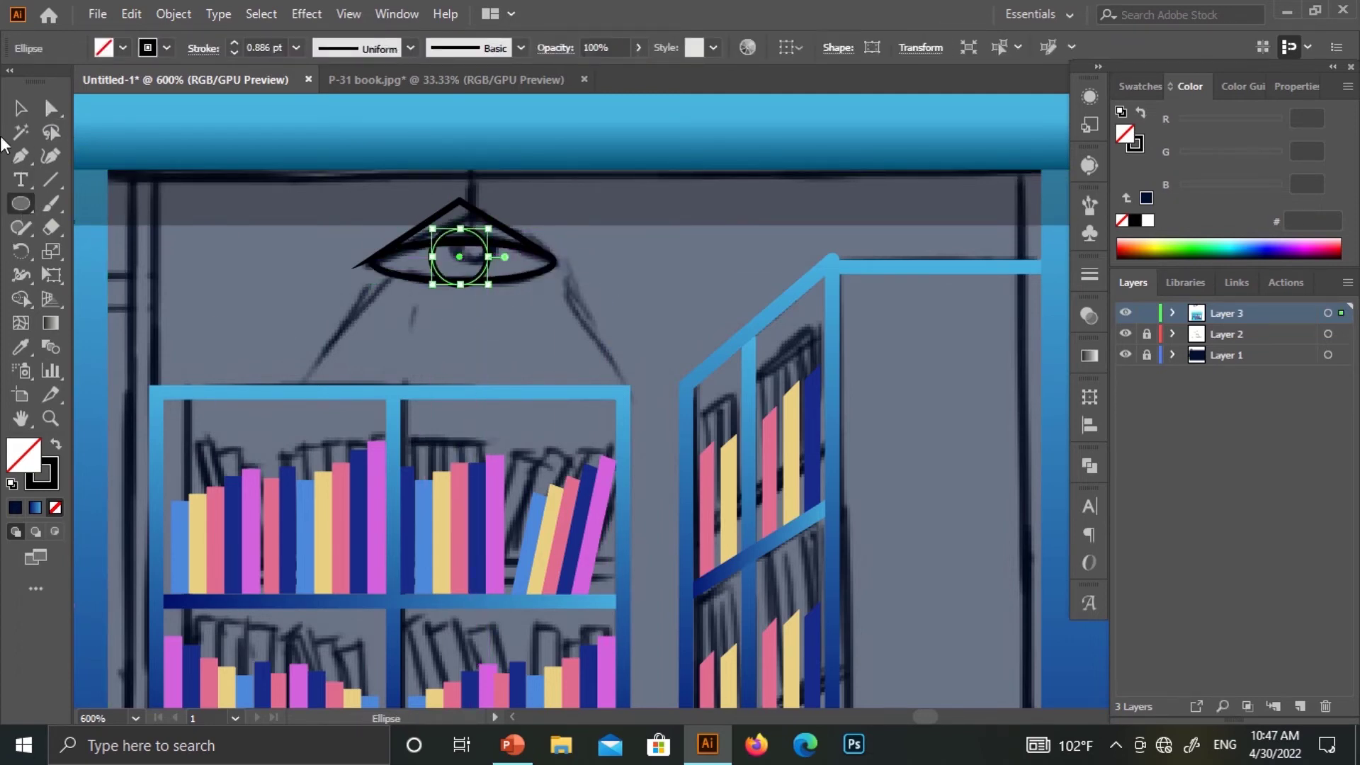
left_click(527, 275, "shift")
key("shift+m")
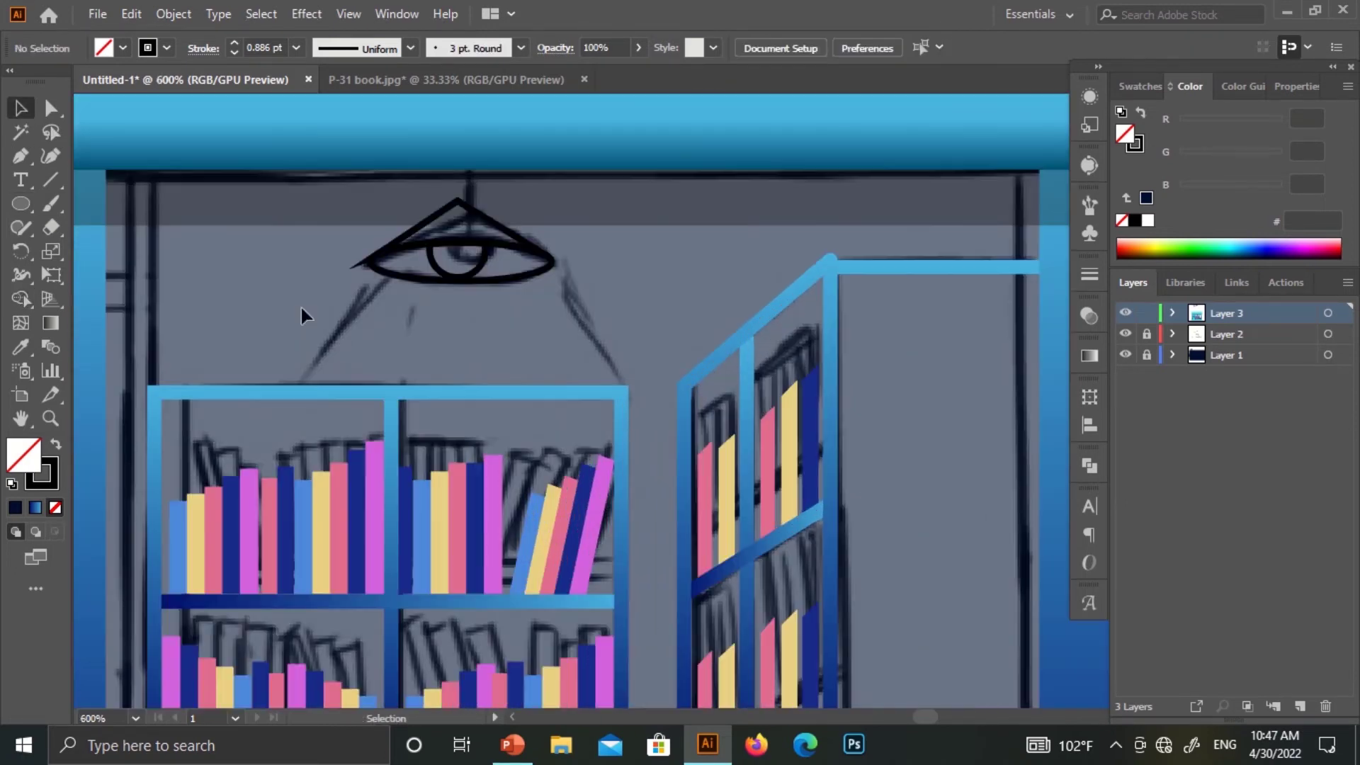
key("v")
Fill the lamp shade with navy #071135
left_click(461, 206)
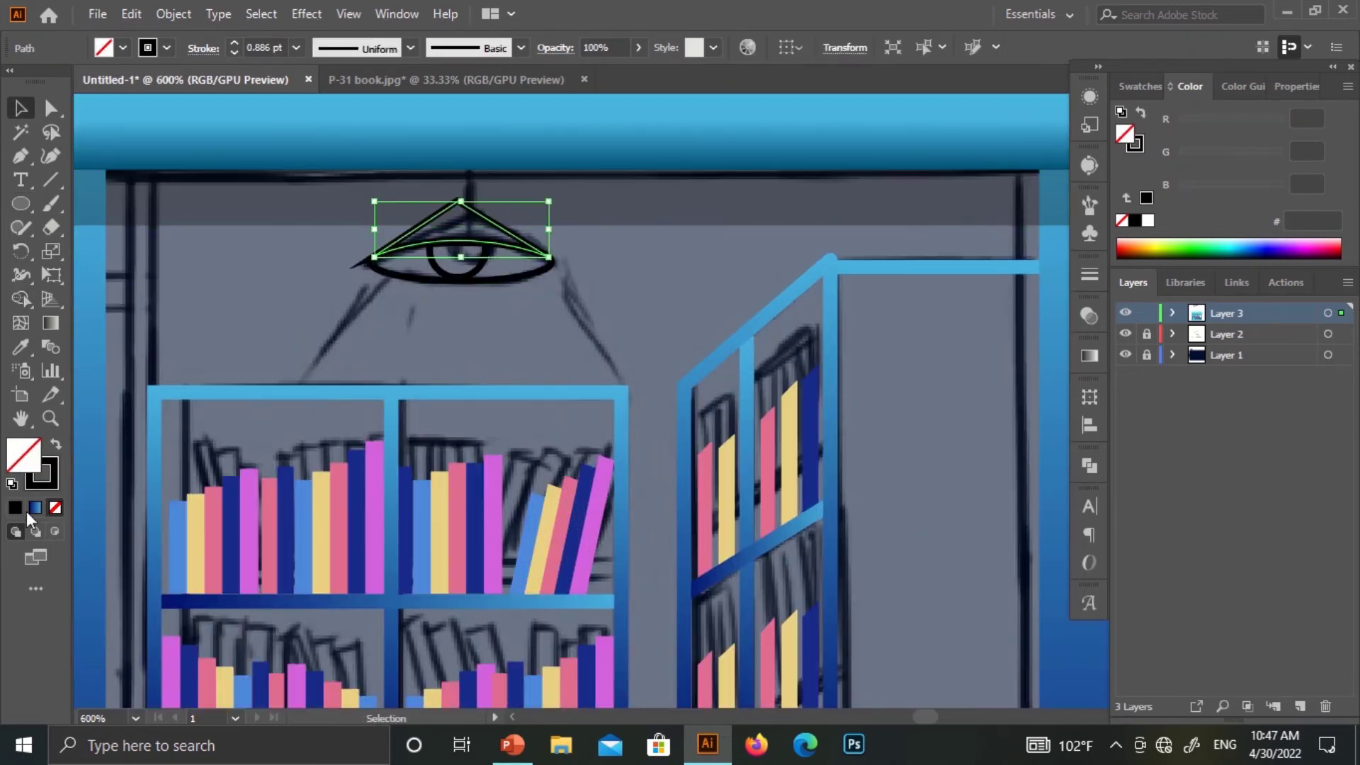
double_click(24, 453)
type("071135")
left_click(1266, 119)
left_click(123, 48)
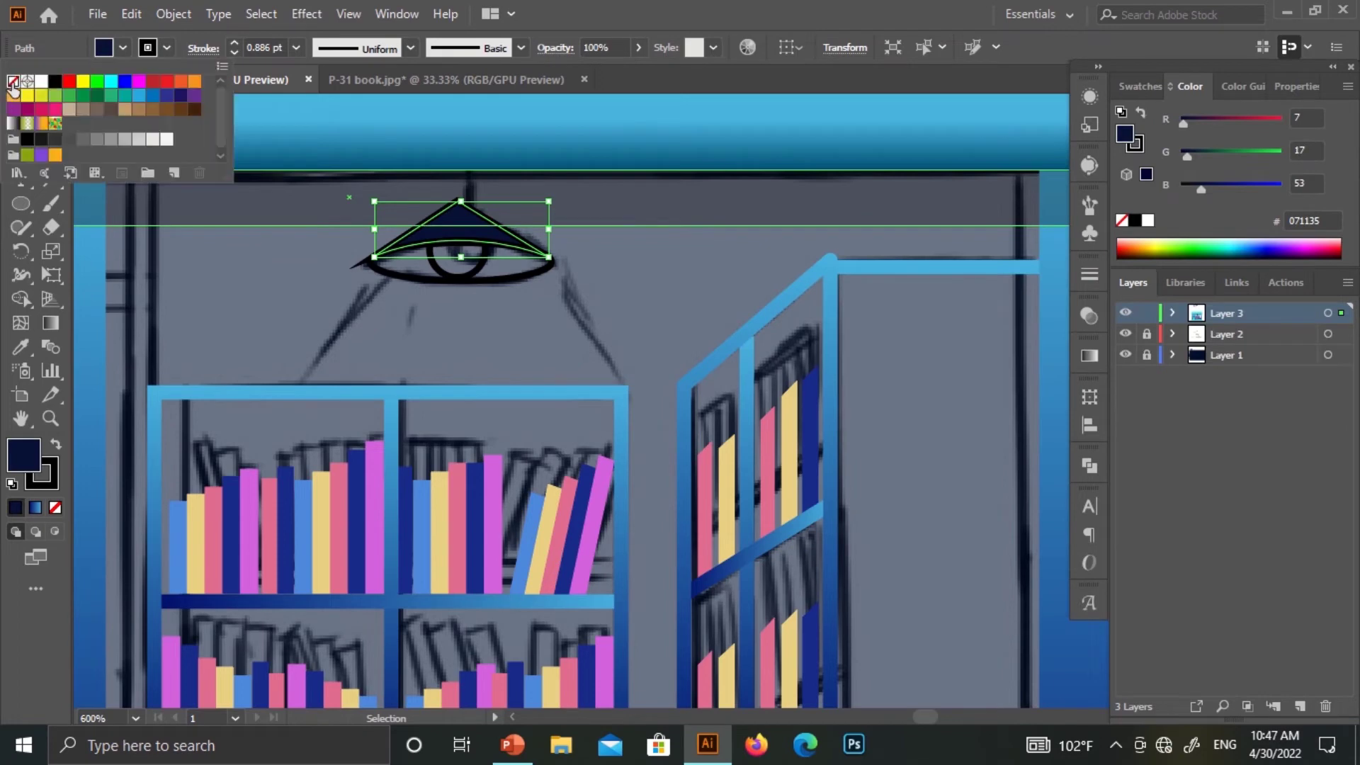
Fill the lamp rim blue #485eaf and remove its black outline
left_click(372, 262)
double_click(42, 473)
left_click(1273, 124)
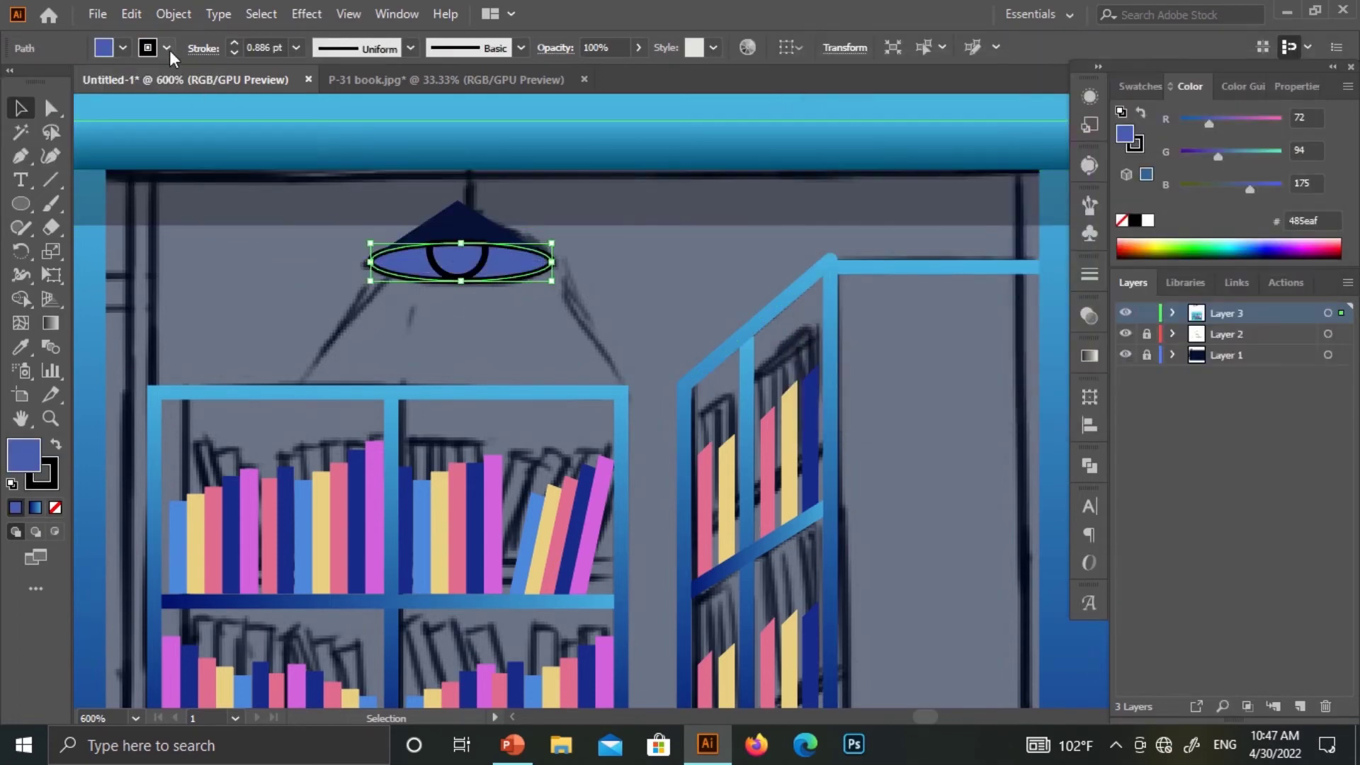
key("a")
left_click(289, 289)
left_click(508, 277)
left_click(494, 387)
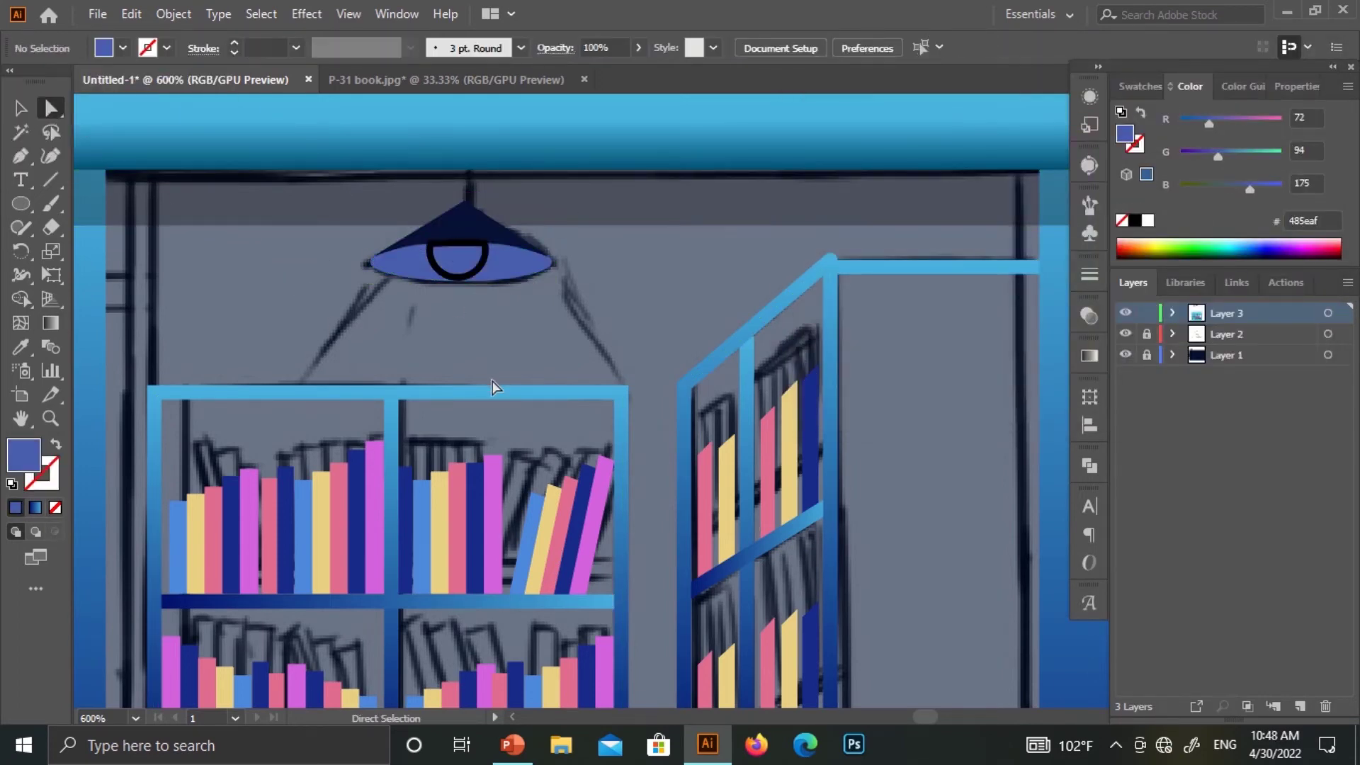
Fill the half-circle bulb yellow with no outline
left_click(446, 283)
double_click(1125, 134)
left_click(1078, 119)
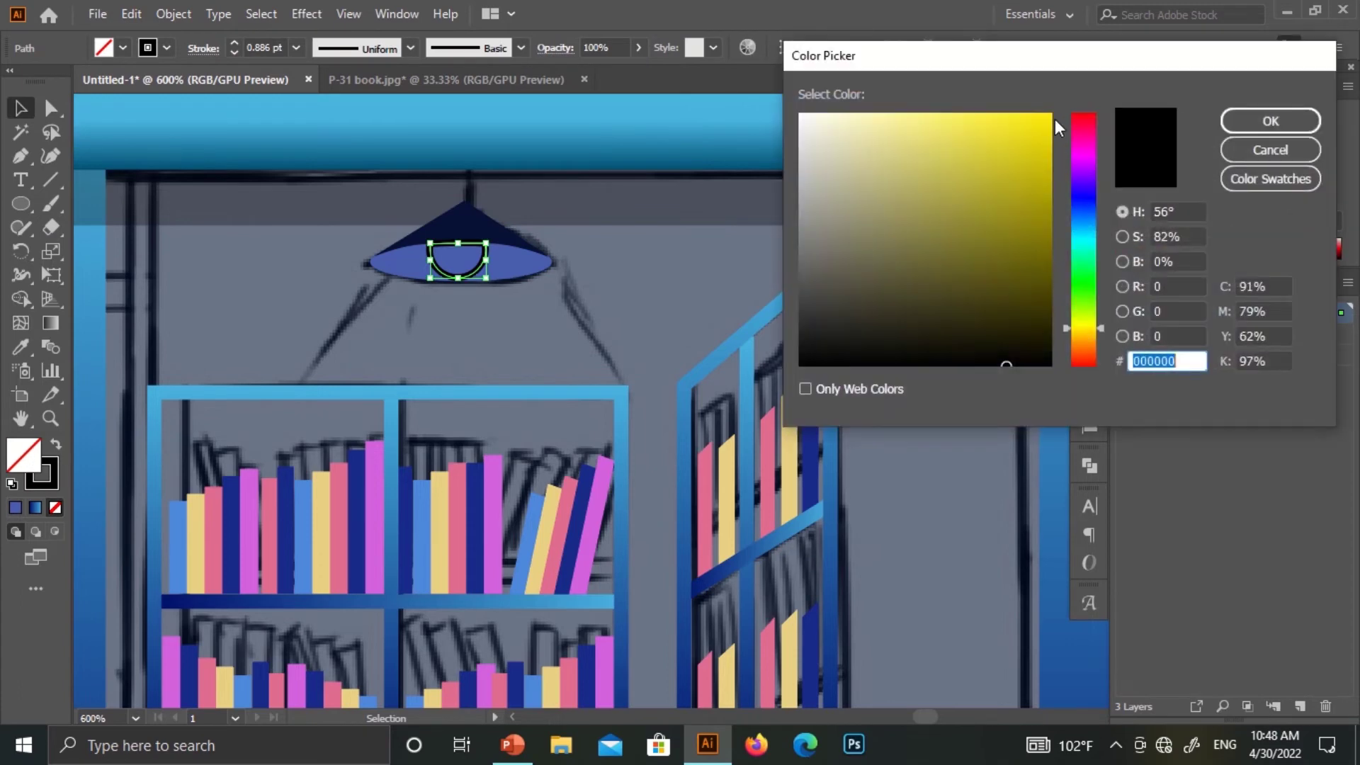
left_click(1269, 118)
left_click(167, 48)
left_click(14, 67)
left_click(249, 303)
key("ctrl+minus")
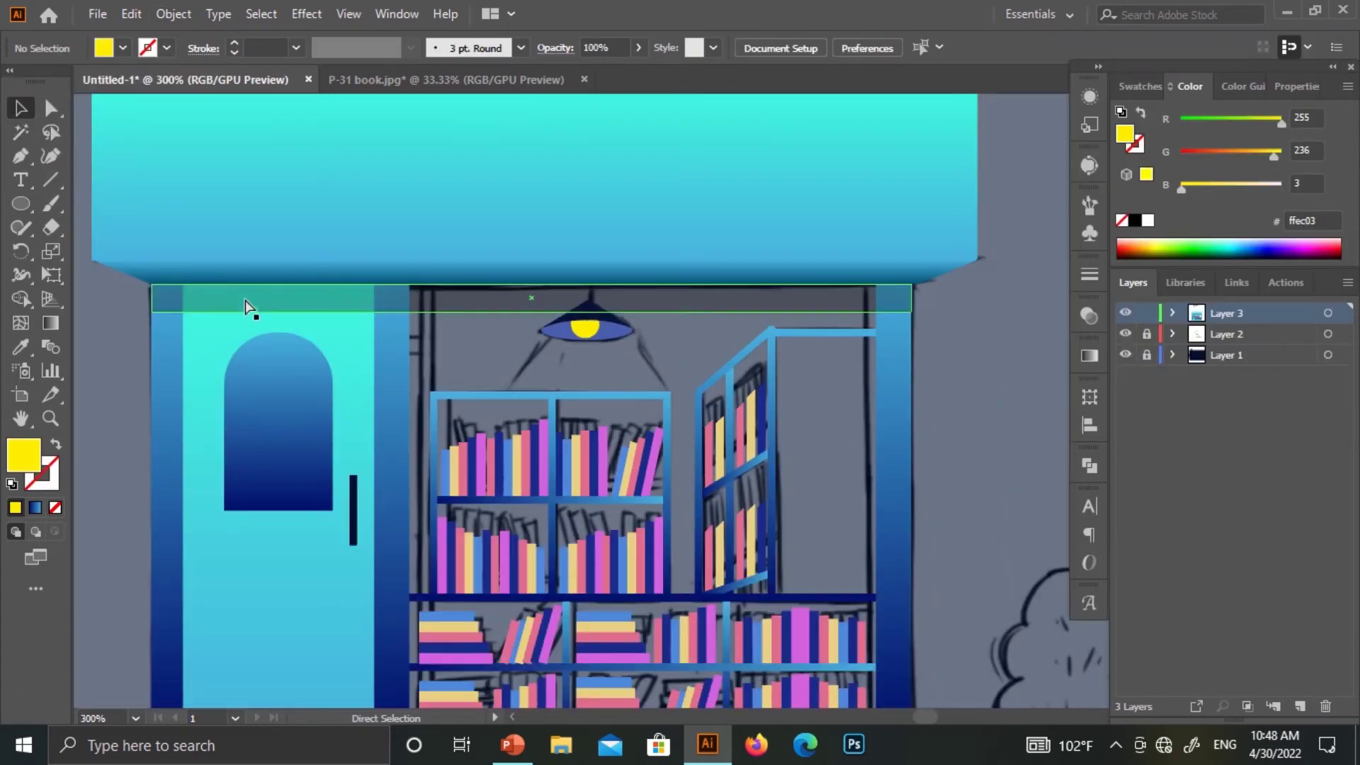
Centre the bulb and shade over the bookshelves, then hide the sketch layer
left_click(585, 328)
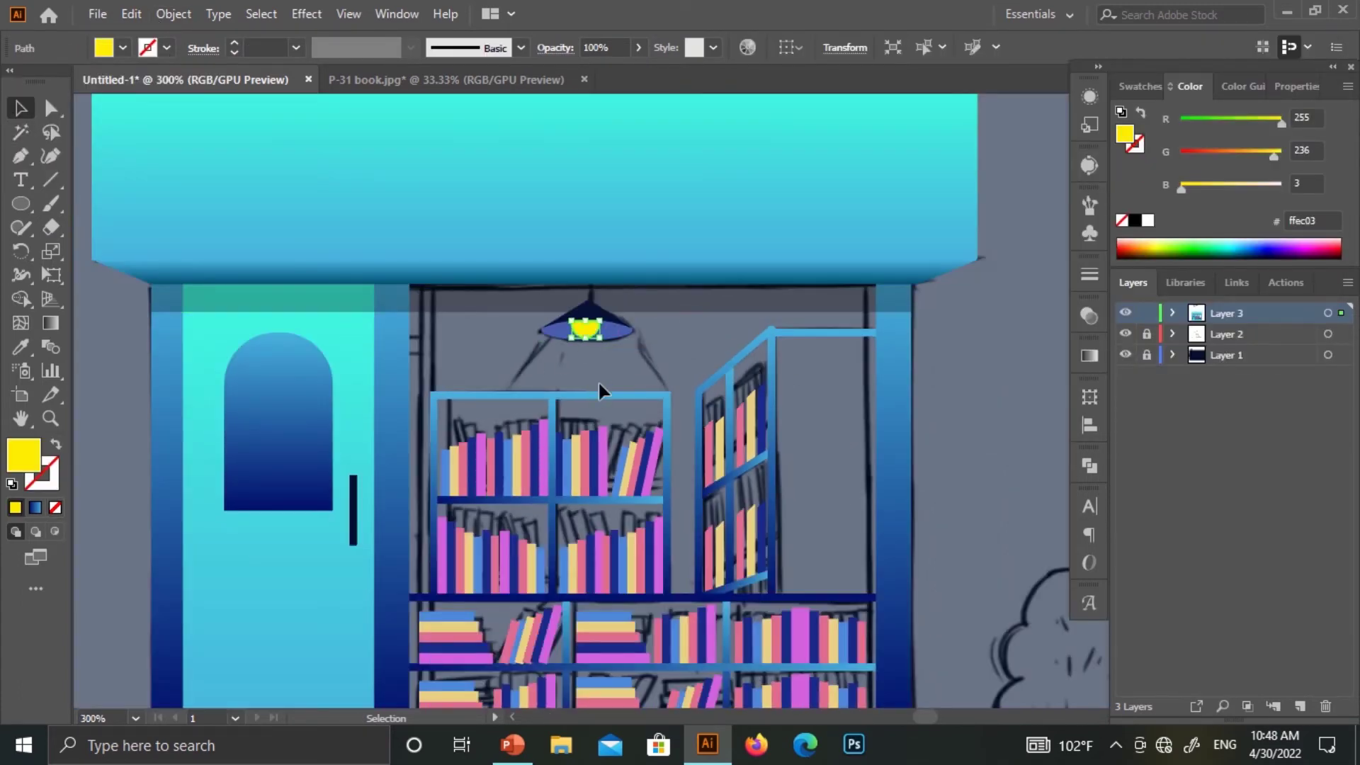
left_click(590, 334)
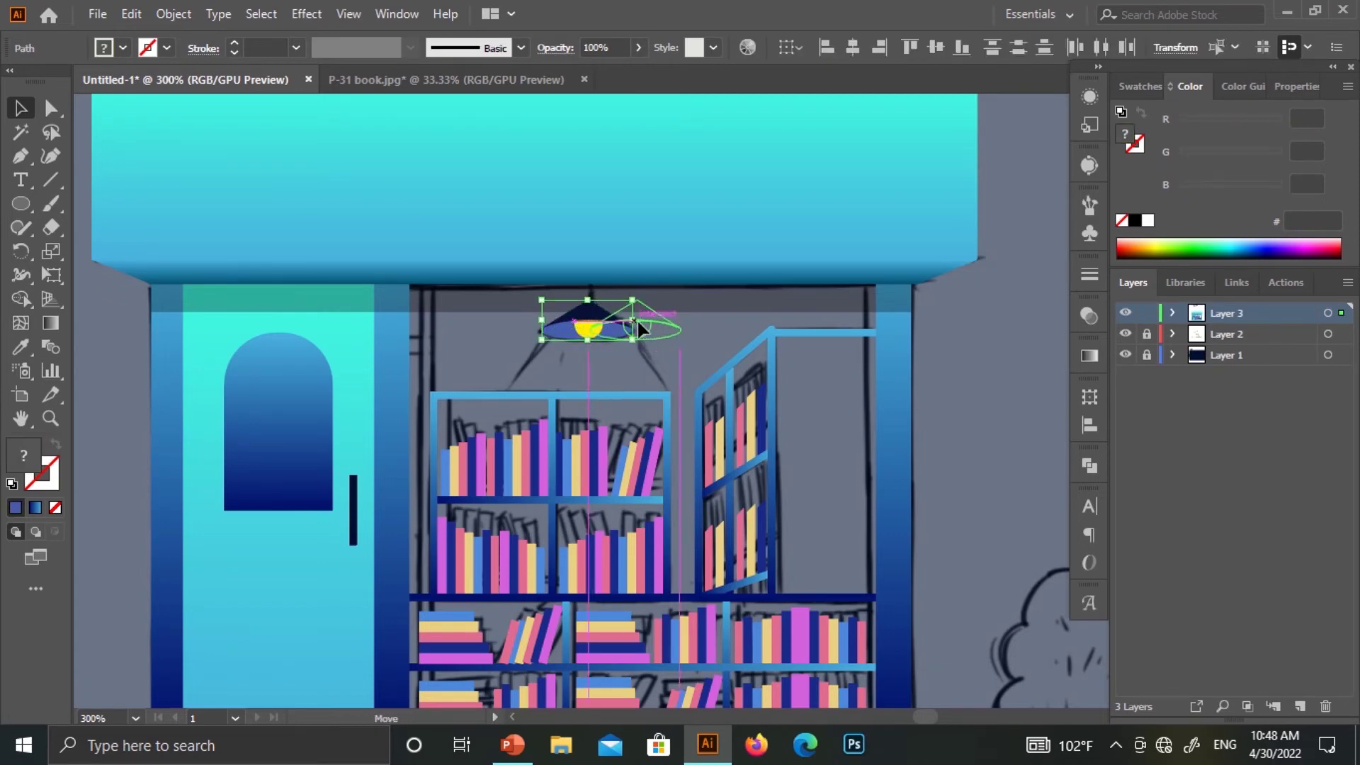
left_click_drag(640, 328, 641, 329)
scroll(644, 356, "down", 5)
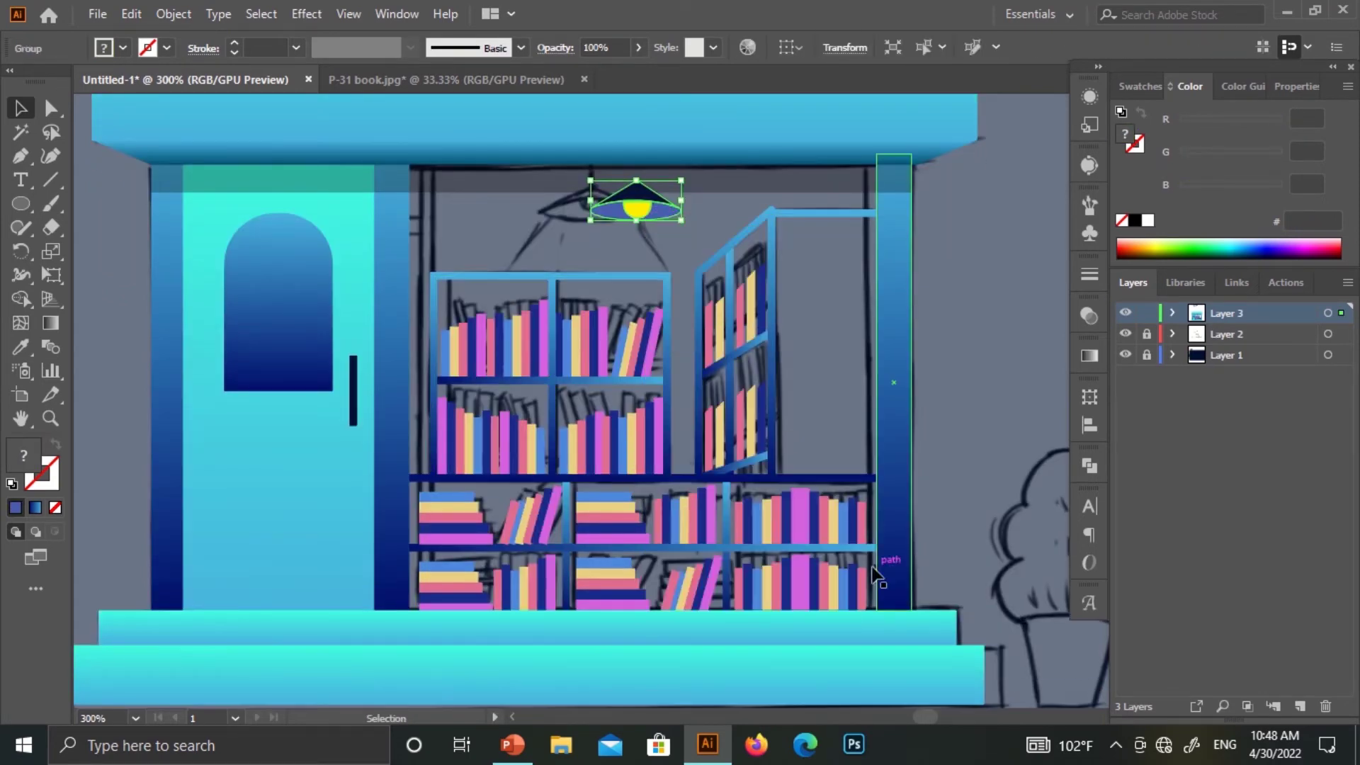
left_click(977, 431)
key("ctrl+minus")
left_click(1126, 334)
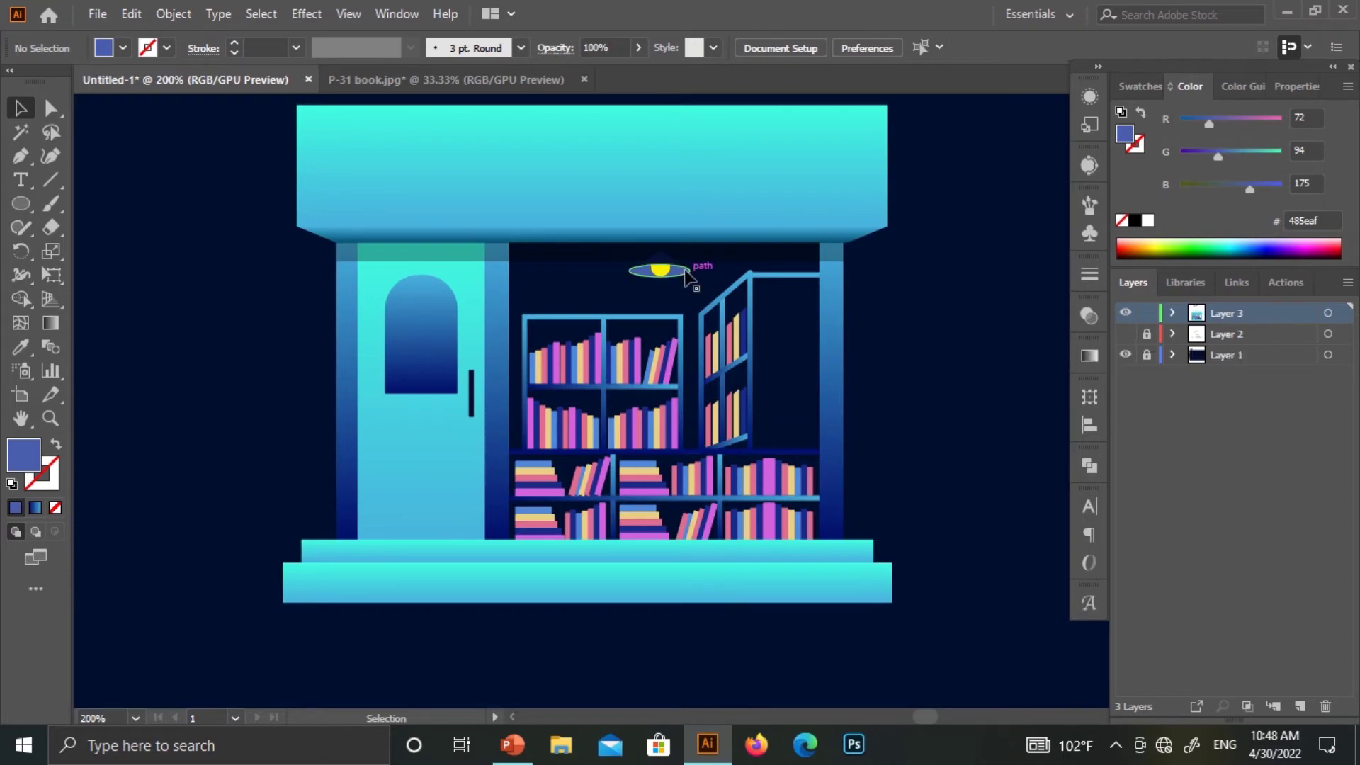
Draw a rectangle over the pot sketch and pull its bottom corners inward to taper it
scroll(928, 470, "up", 1)
left_click(1125, 334)
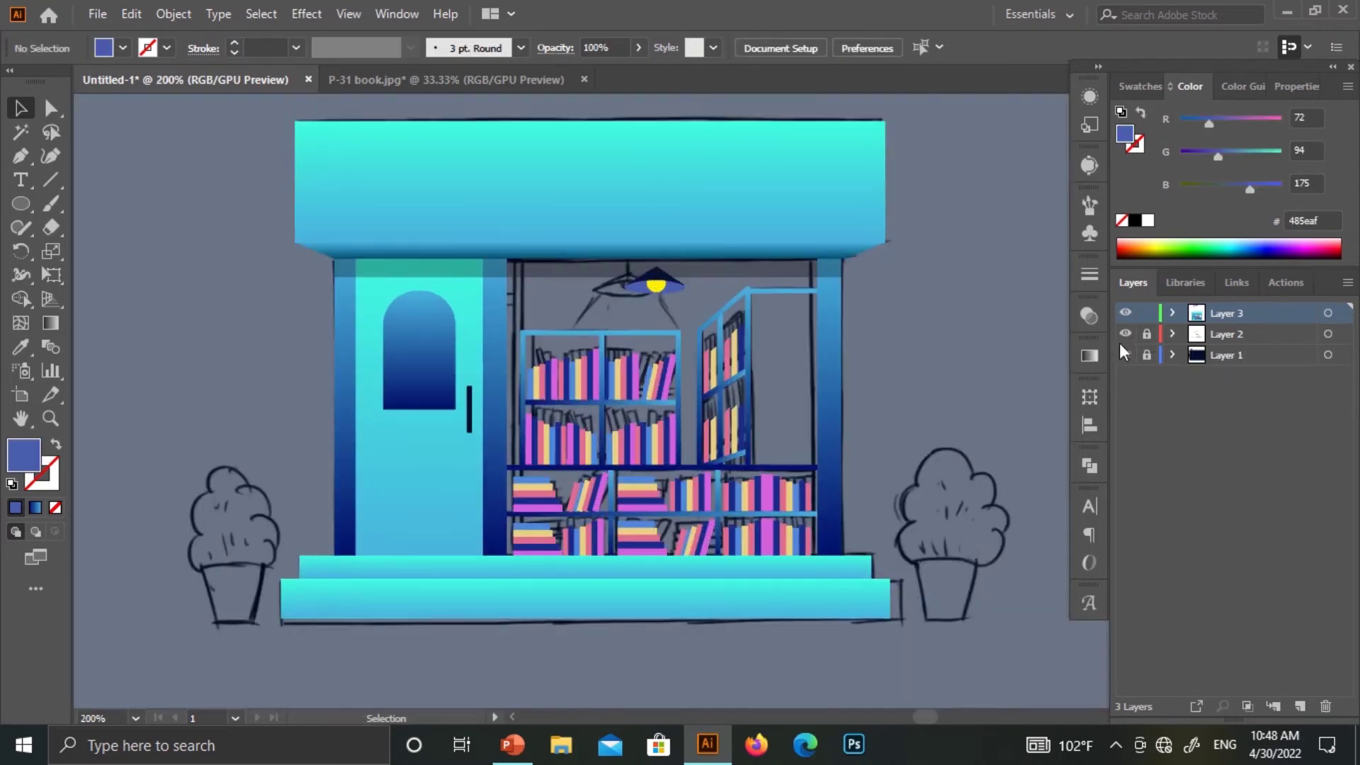
key("m")
left_click_drag(140, 643, 401, 523)
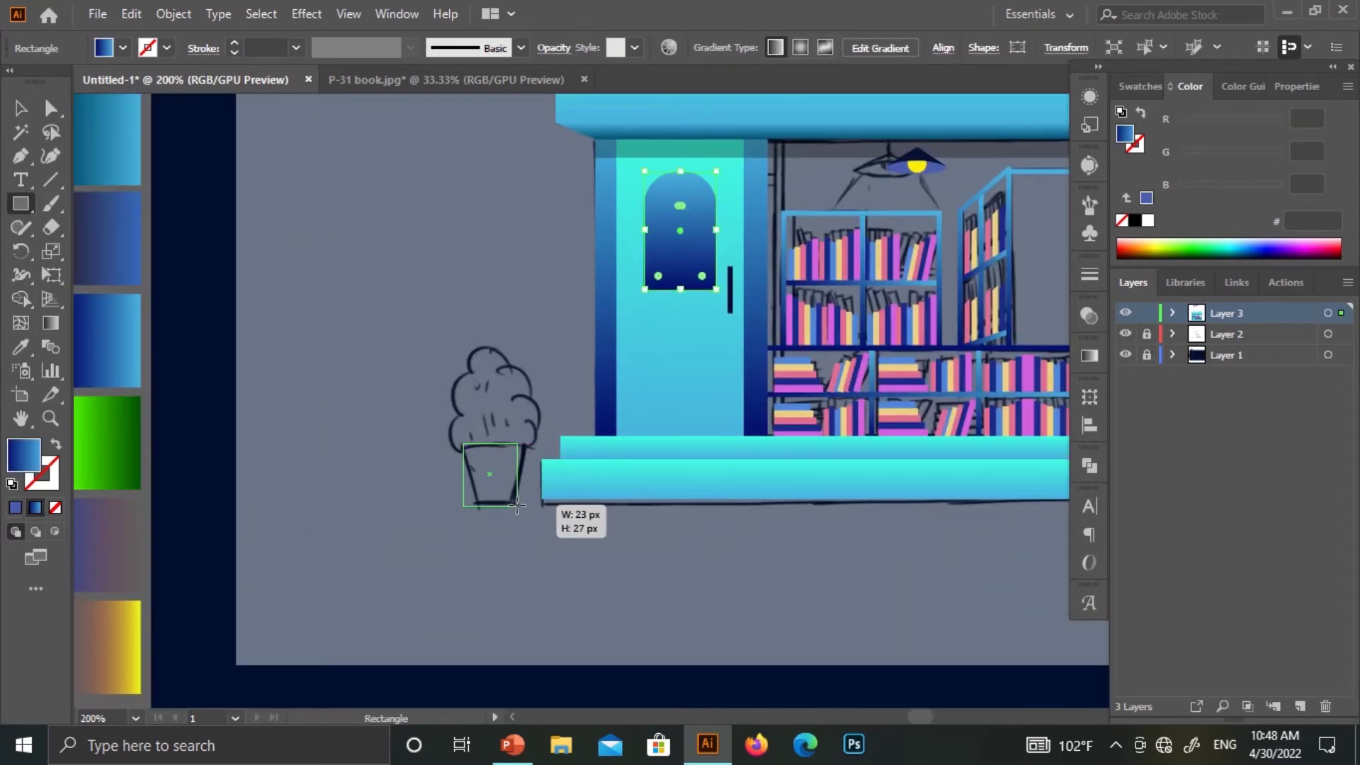
left_click_drag(517, 504, 518, 506)
key("a")
key("ctrl+plus")
left_click_drag(650, 459, 659, 459)
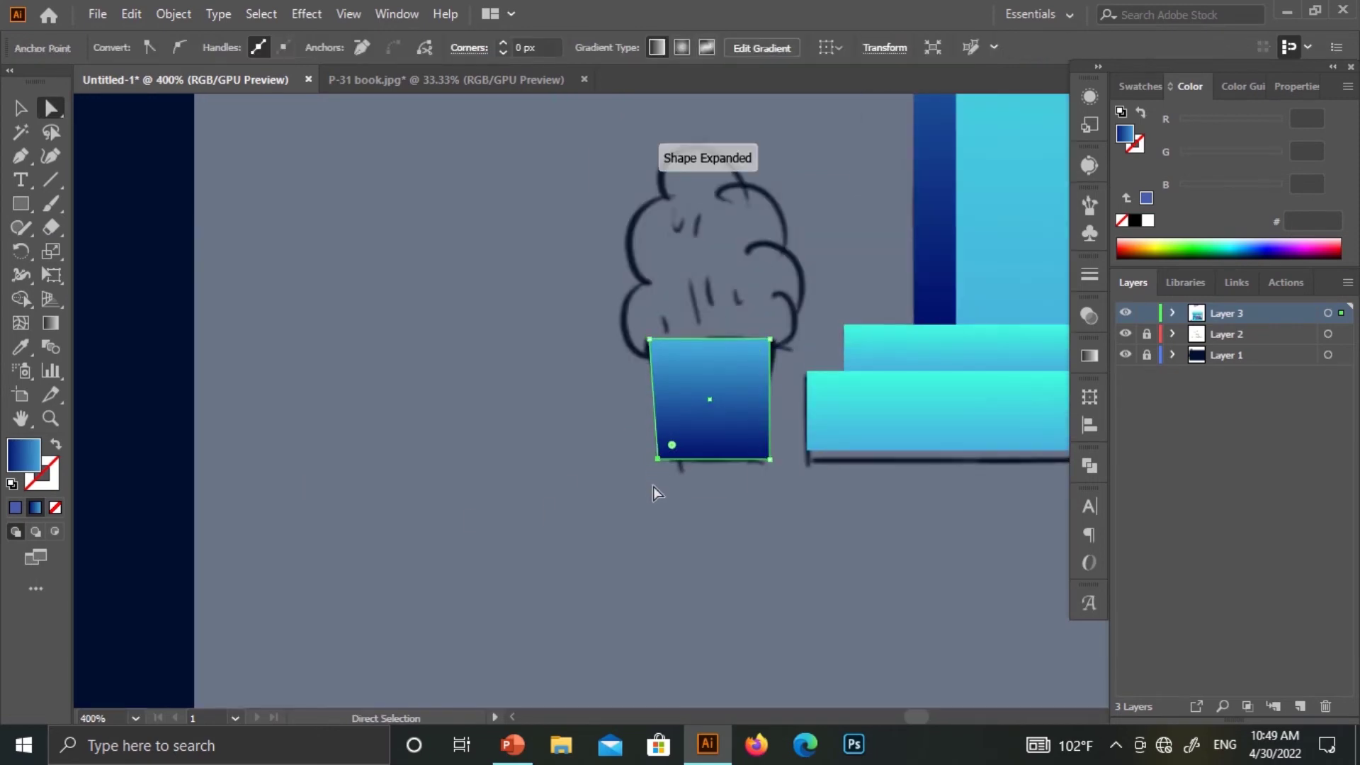
key("v")
key("ctrl+shift+a")
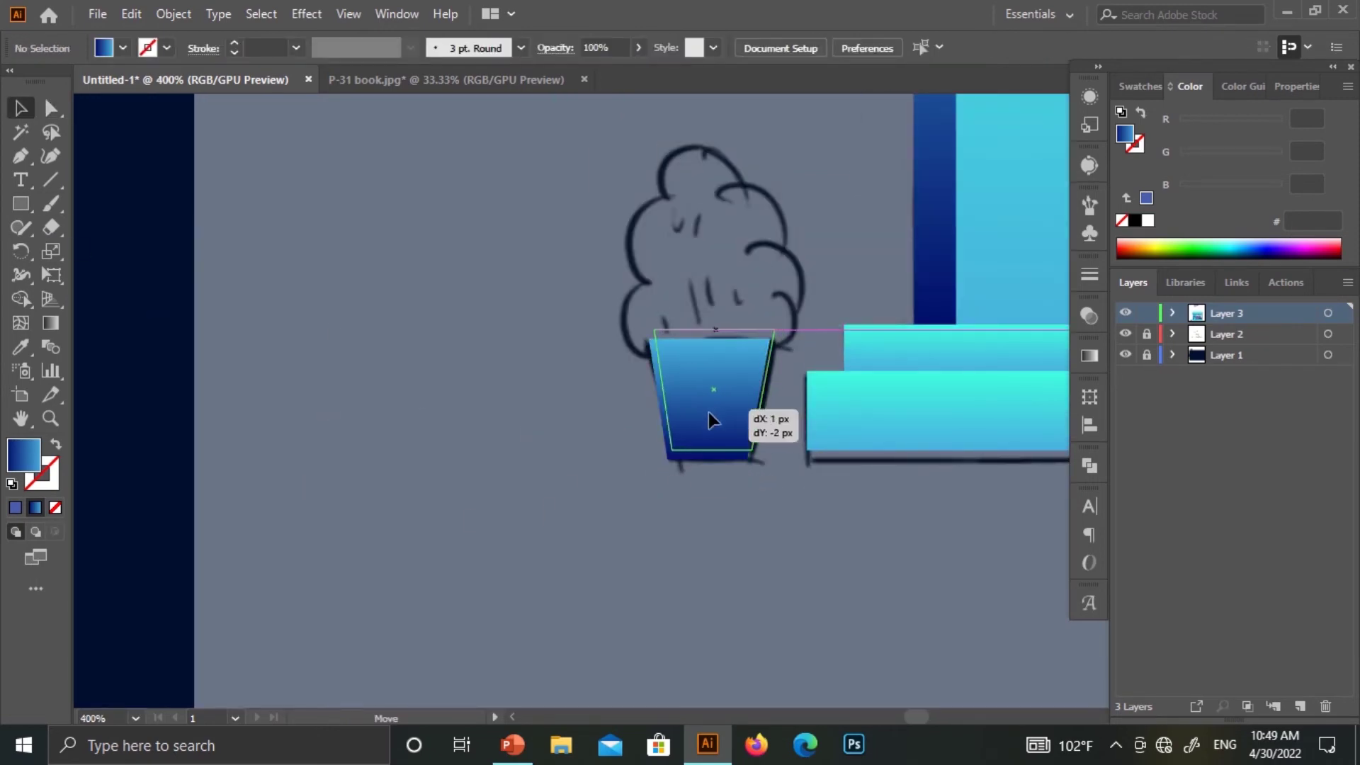
Draw four overlapping foliage circles above the pot and merge them into one bush with Shape Builder
left_click_drag(21, 203, 78, 227)
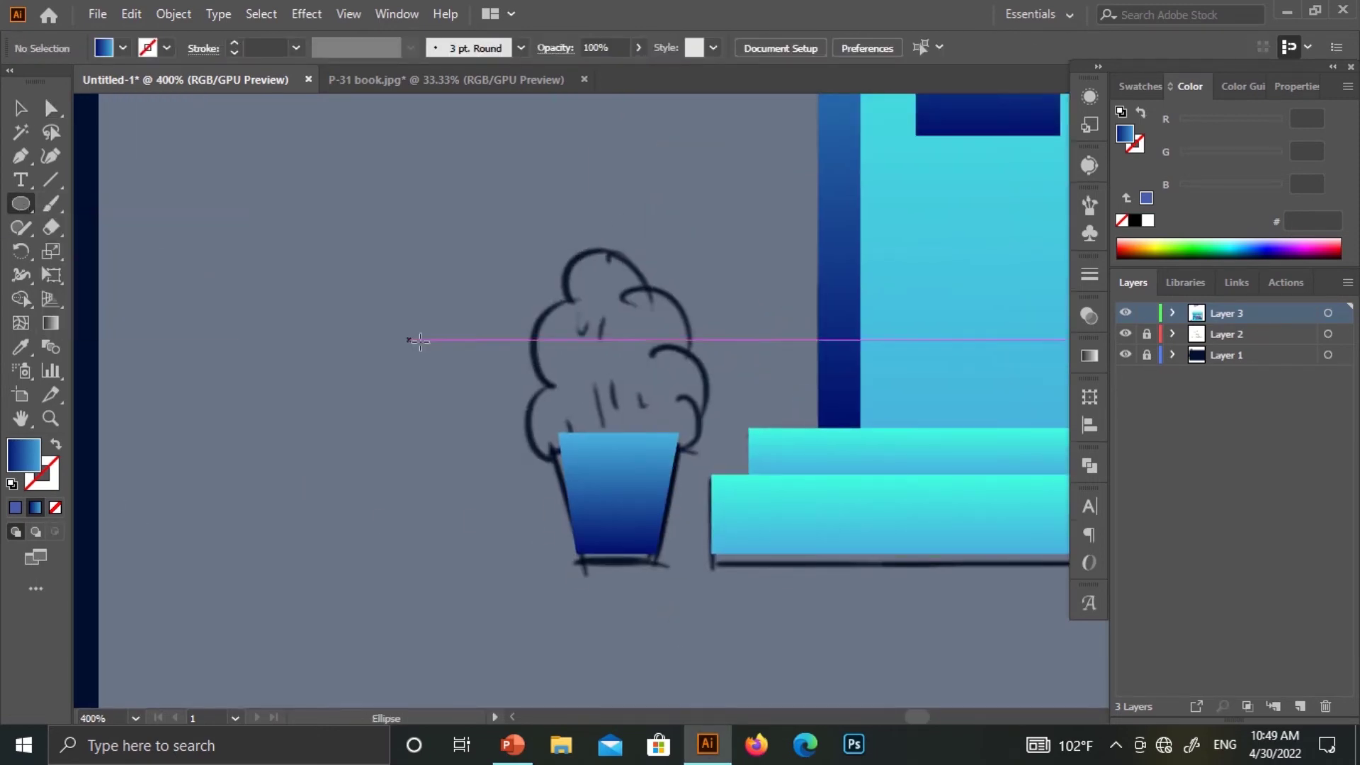
mouse_move(597, 388)
left_mouse_down()
mouse_move(656, 388)
mouse_move(623, 391)
left_mouse_up()
left_click_drag(583, 347, 642, 340)
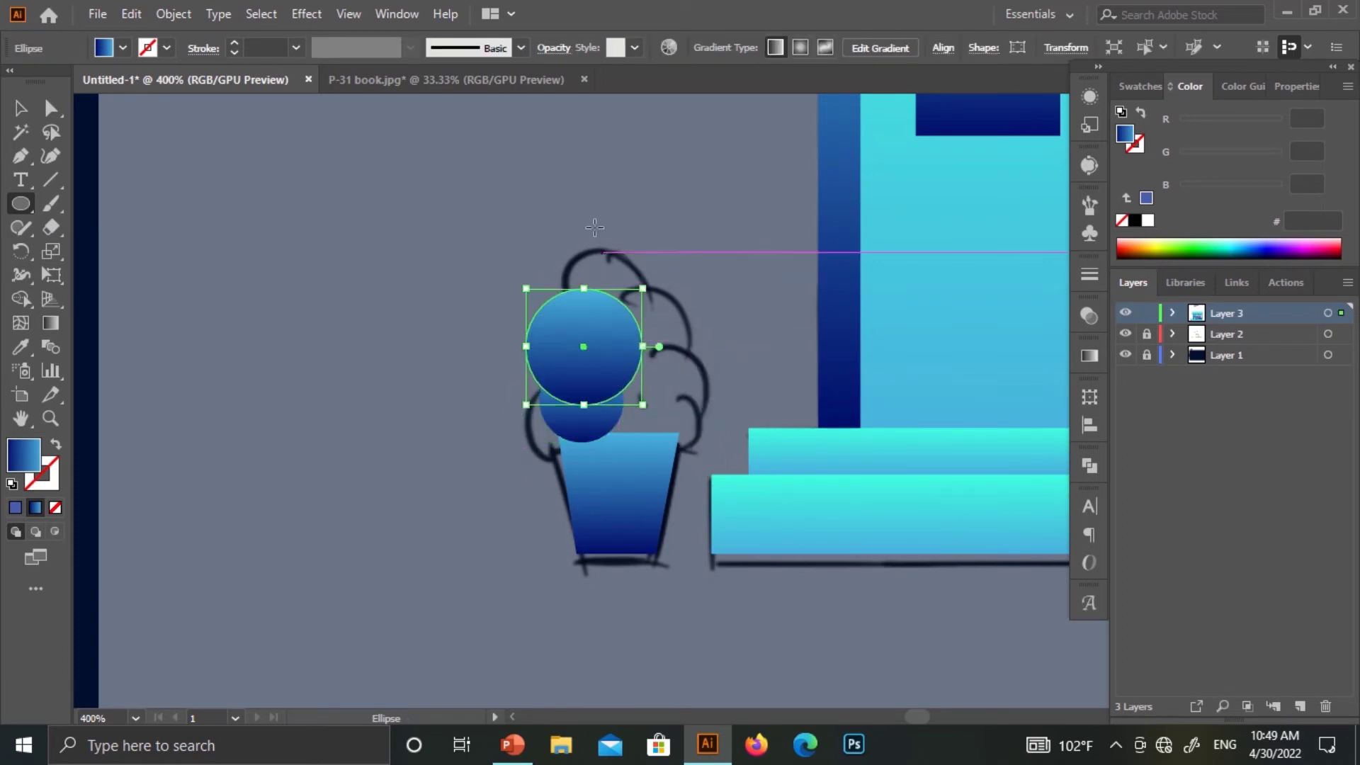
left_click_drag(646, 289, 689, 322)
mouse_move(650, 376)
left_mouse_down()
mouse_move(691, 370)
mouse_move(689, 460)
left_mouse_up()
key("ctrl+a")
key("shift+m")
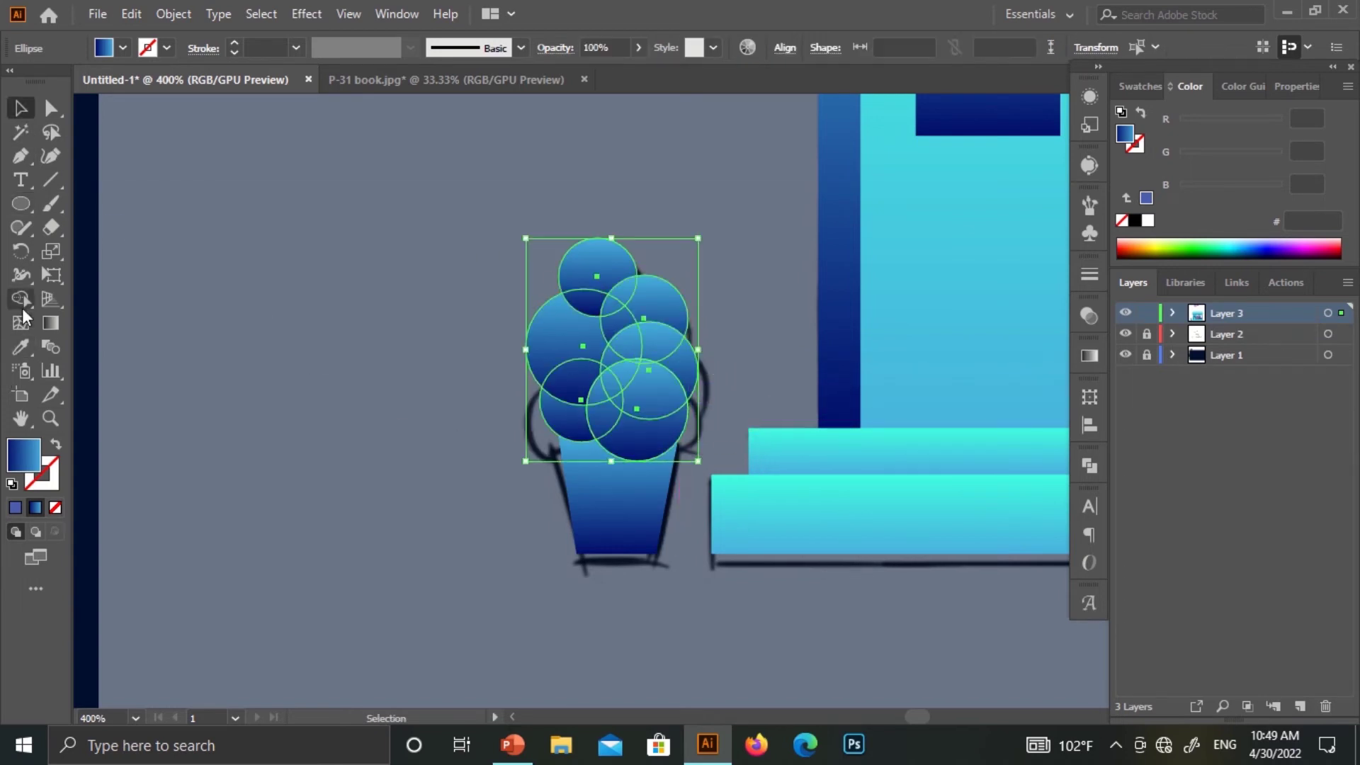
left_click_drag(559, 415, 597, 287)
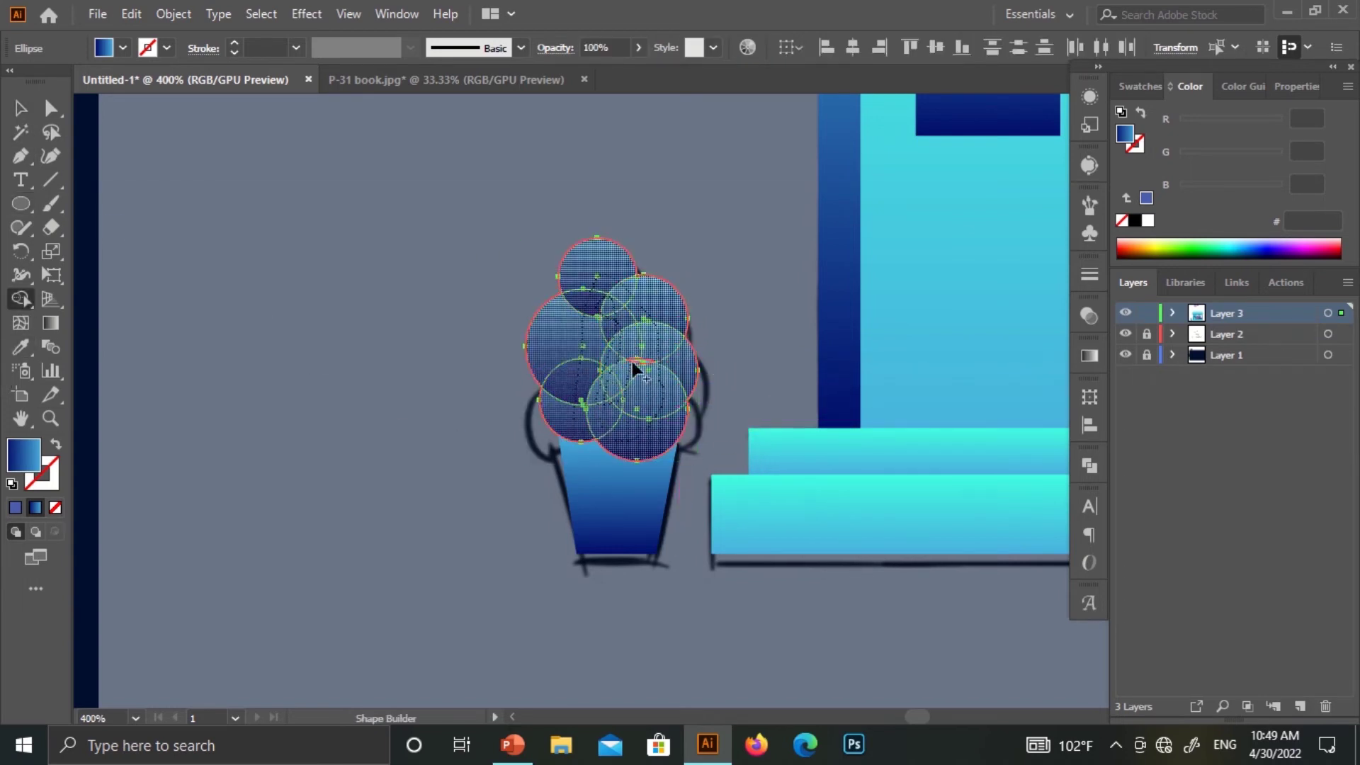
left_click_drag(636, 369, 638, 371)
Send the pot behind the foliage and hide the sketch layer
key("a")
left_click(660, 445)
key("v")
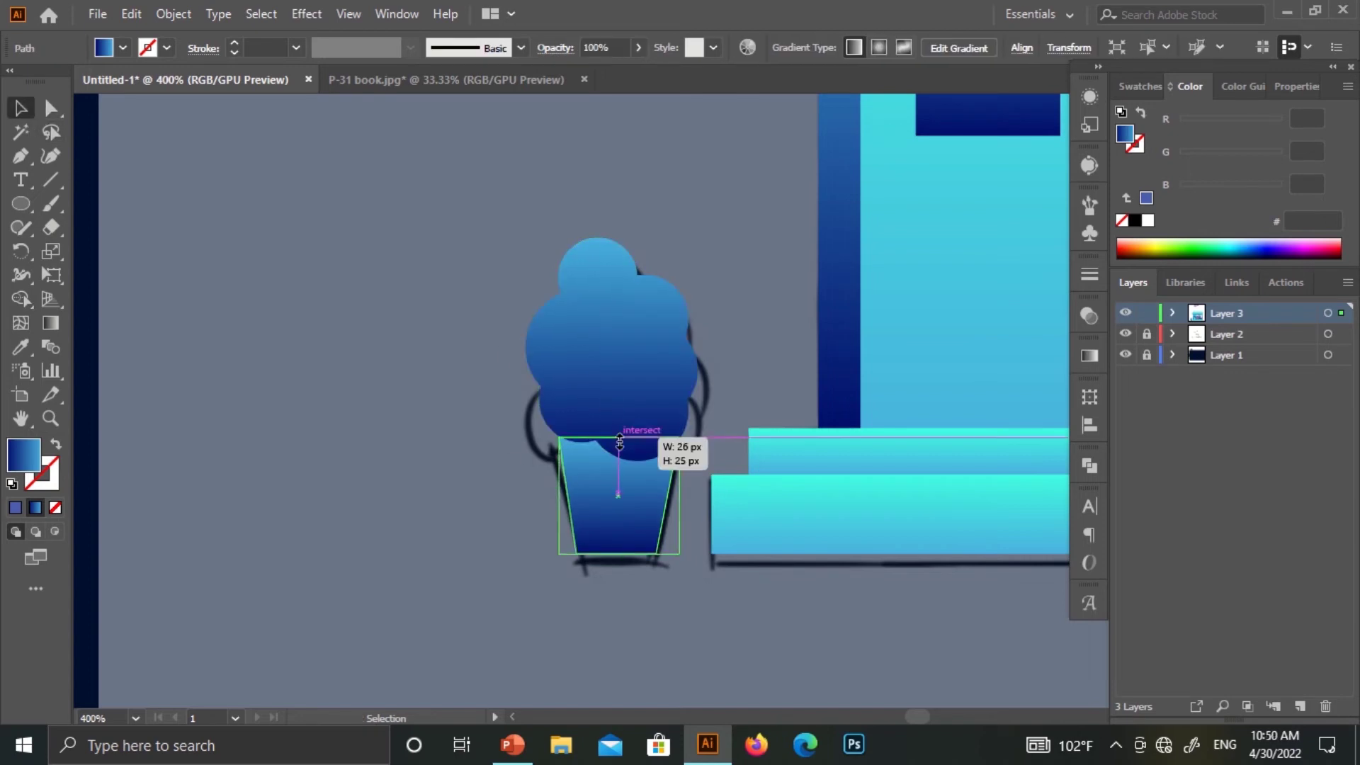
right_click(624, 446)
left_click(865, 436)
left_click(494, 429)
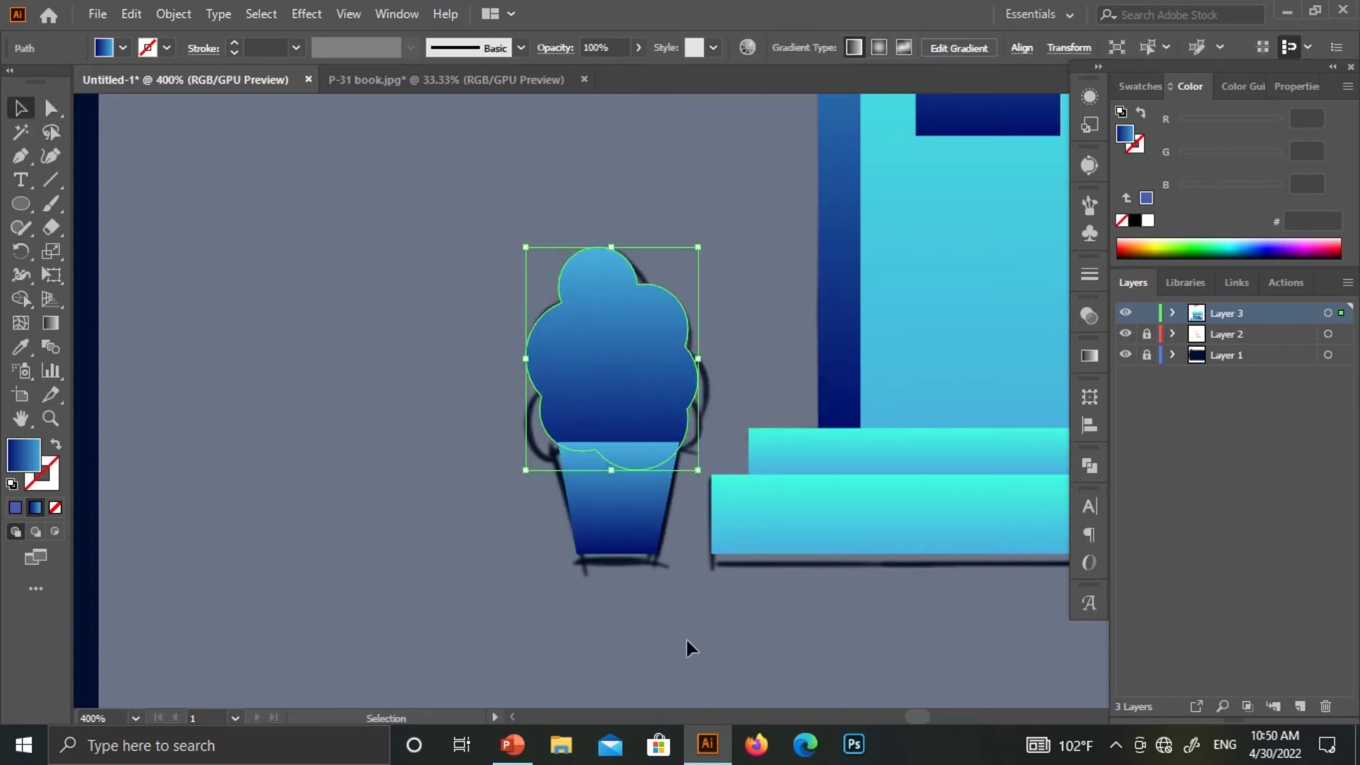
left_click(354, 591)
left_click(1126, 334)
key("ctrl+minus")
key("ctrl+minus")
key("ctrl+minus")
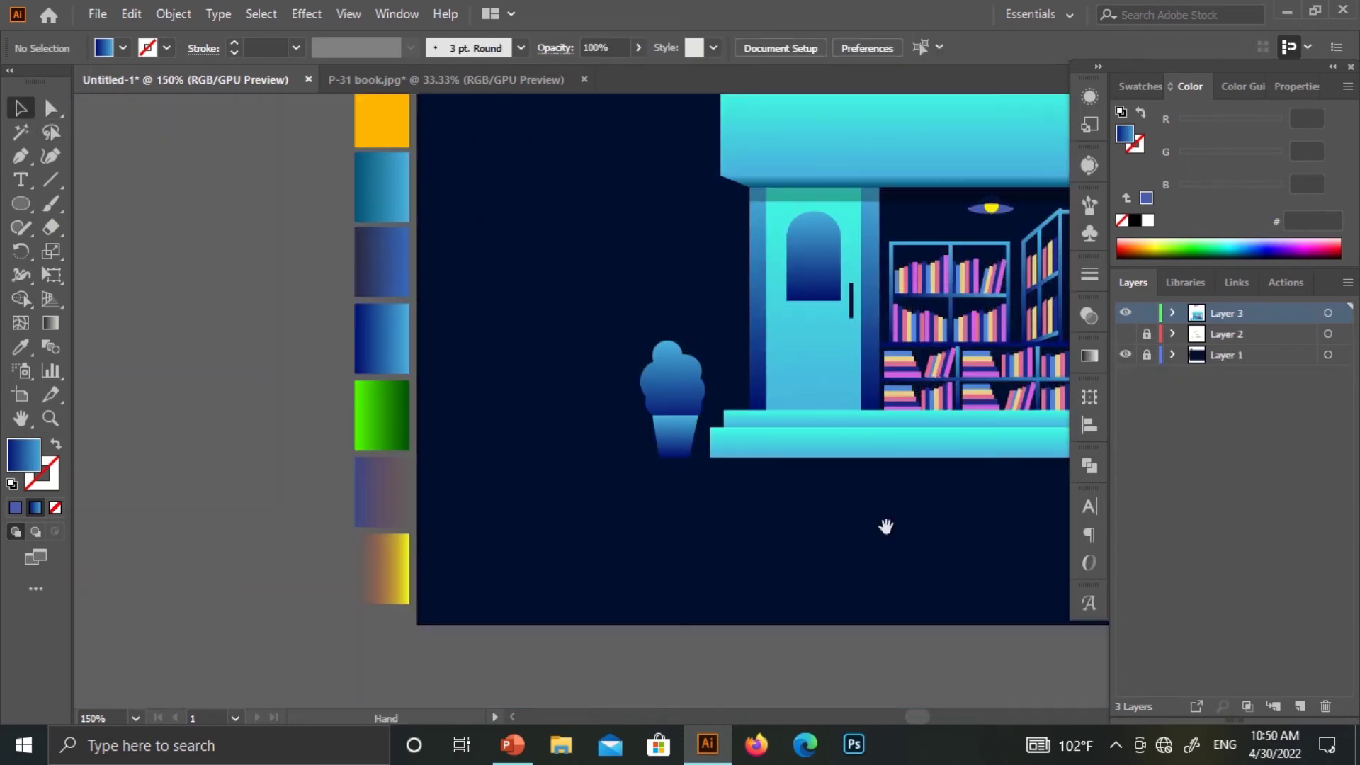
Make a reflected copy of the plant and place it to the right of the steps
left_click_drag(885, 525, 649, 567)
left_click(425, 425)
left_click(534, 586)
left_click_drag(534, 586, 453, 595)
left_click(359, 406)
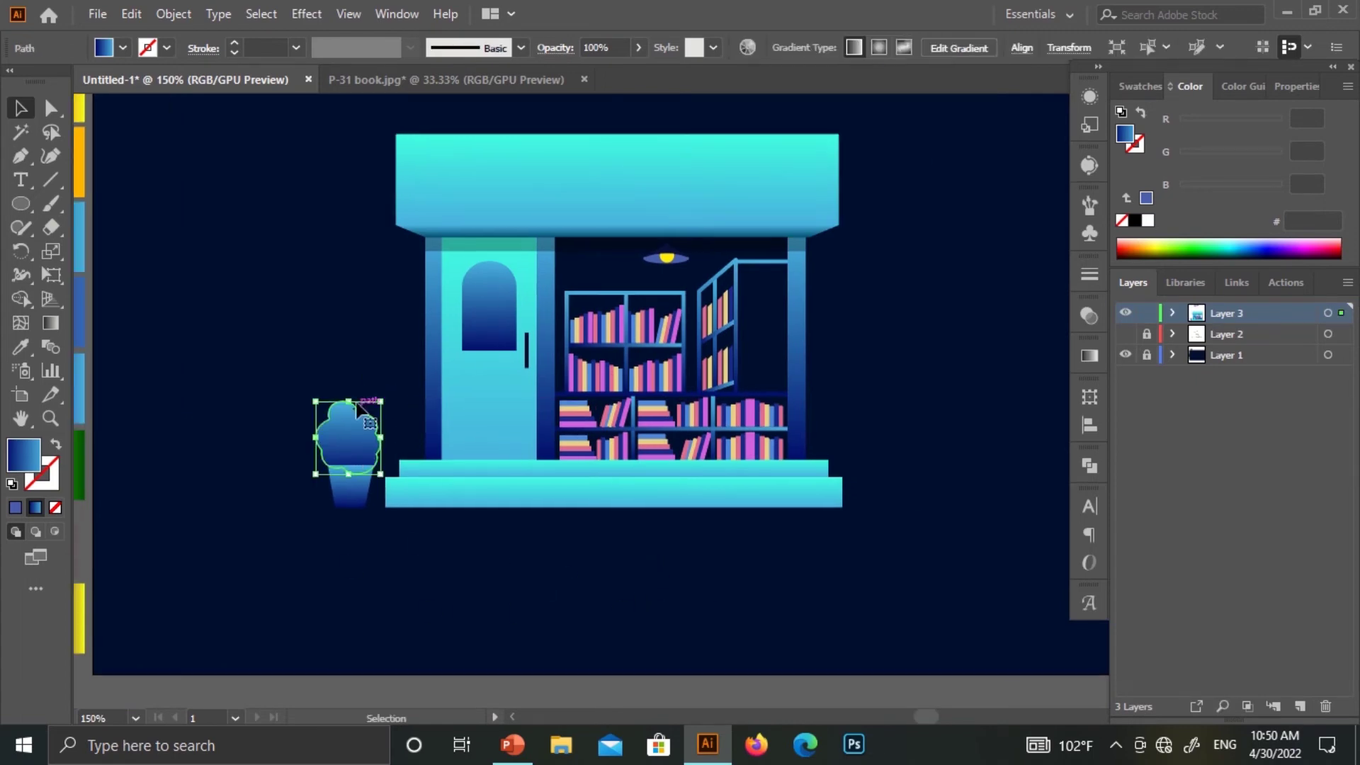
left_click(281, 424)
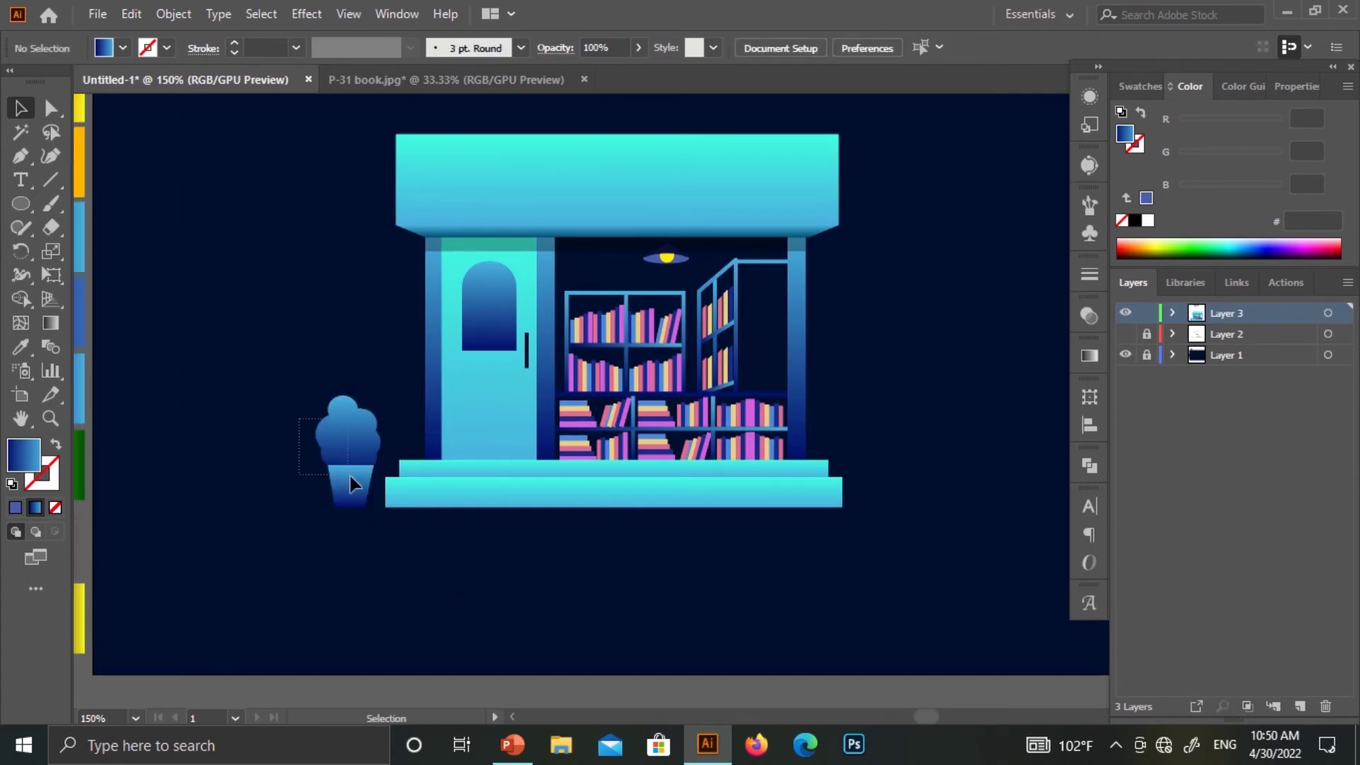
right_click(350, 484)
left_click(598, 409)
key("Return")
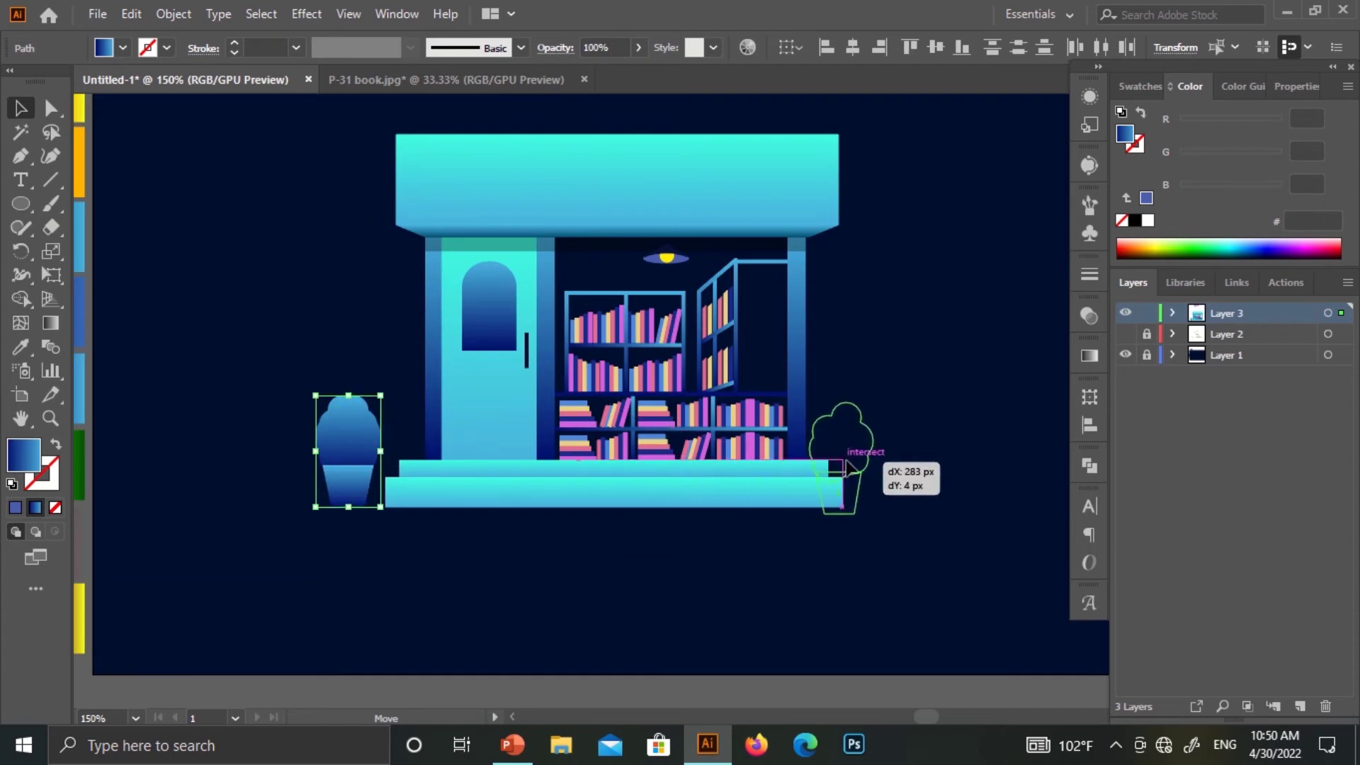
left_click_drag(848, 468, 885, 458)
left_click(773, 641)
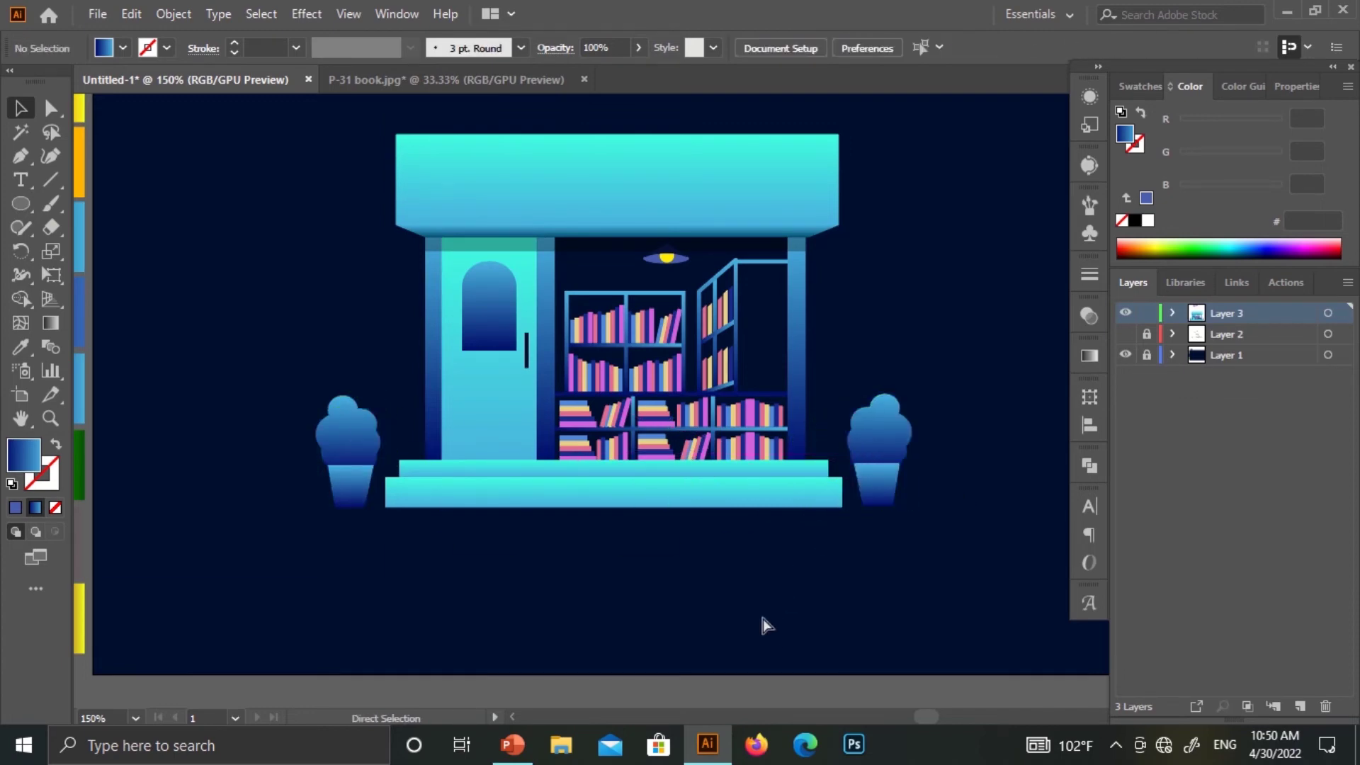
Add a small circle to the copy's leafy top and merge it in as an extra bump
key("ctrl+equal")
key("ctrl+equal")
key("l")
left_click_drag(772, 448, 772, 447)
key("v")
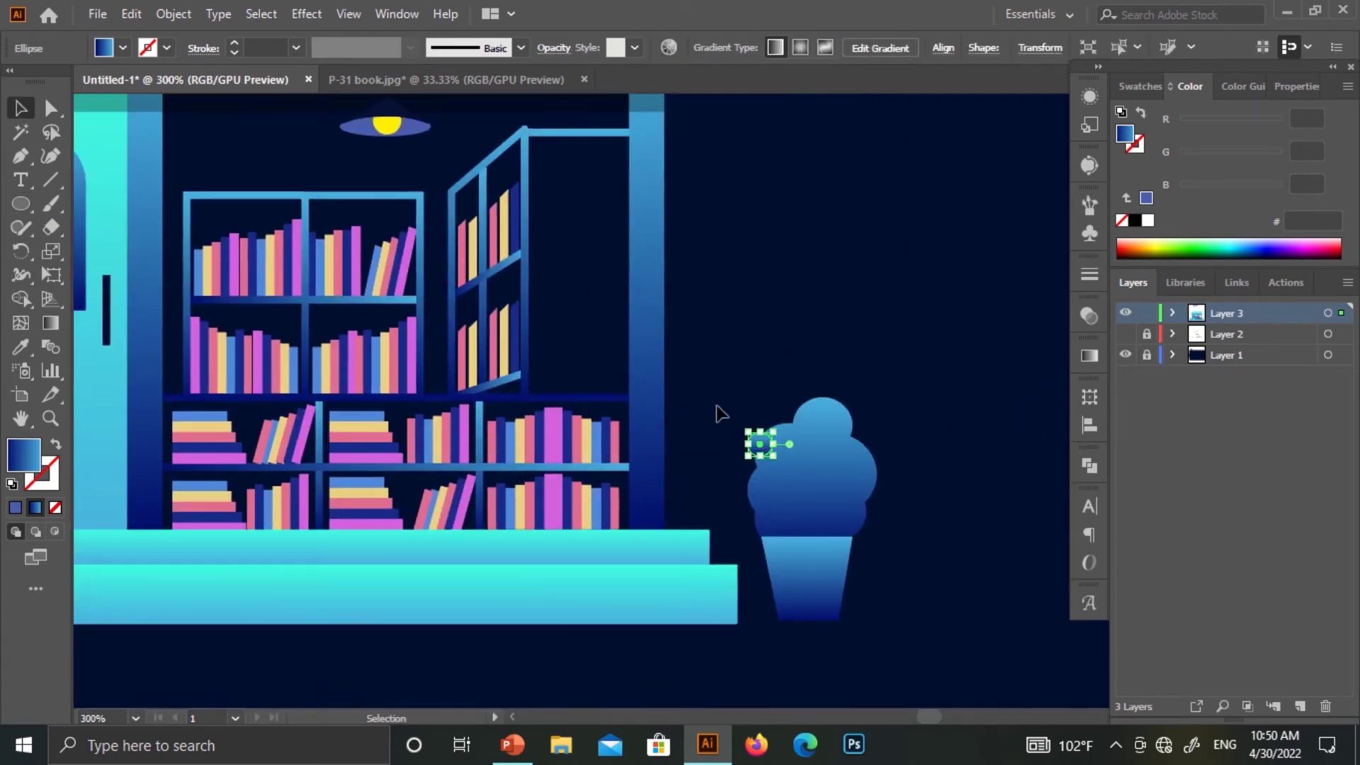
left_click_drag(715, 409, 801, 496)
key("shift+m")
left_click(792, 465)
key("v")
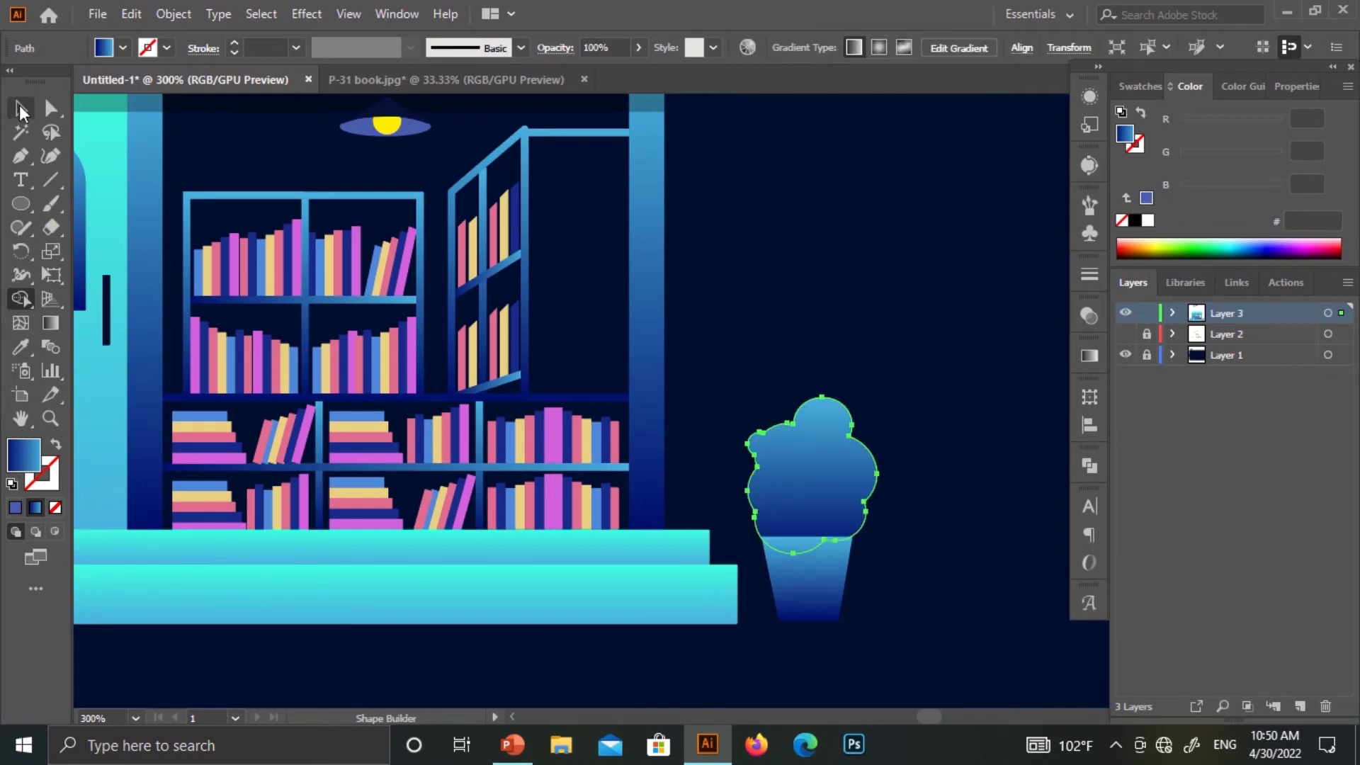
left_click(801, 325)
key("ctrl+minus")
scroll(801, 325, "right", 3)
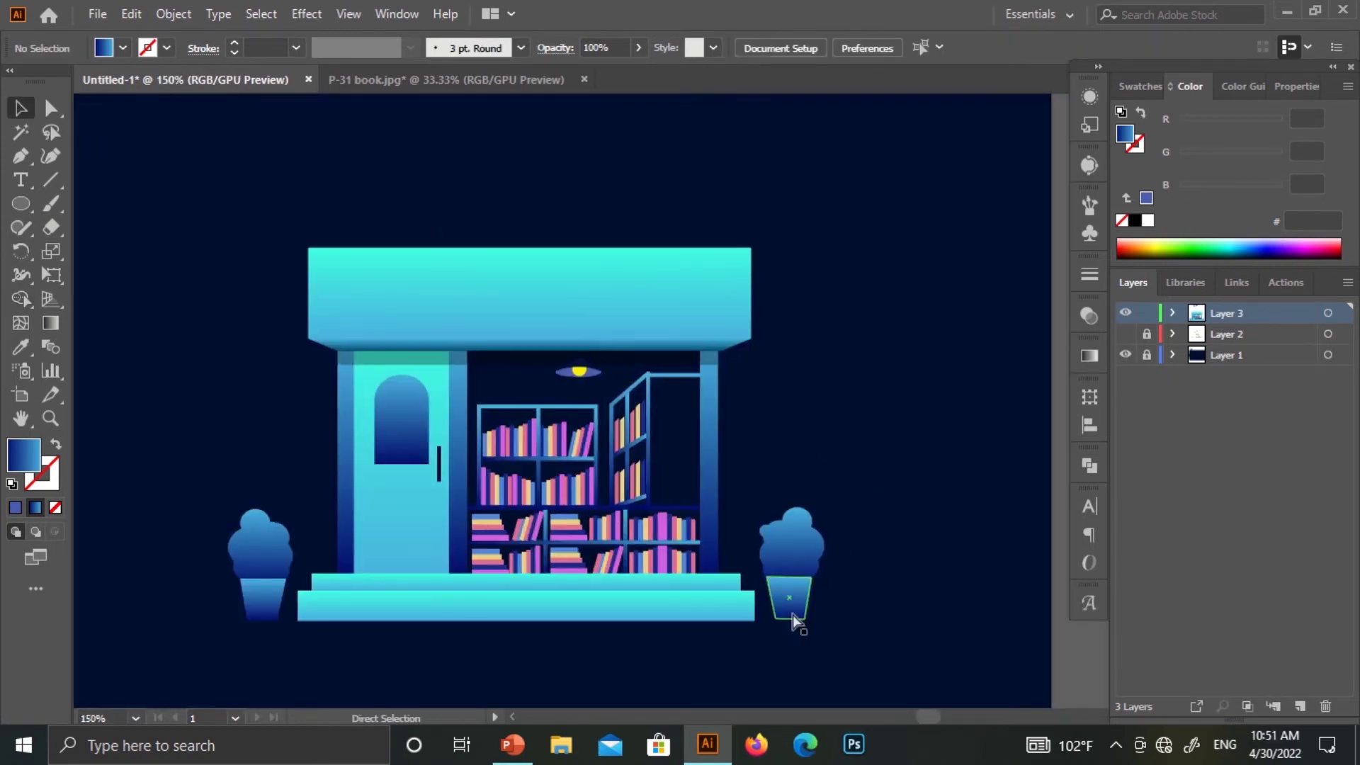
Draw a rectangle over the shop window and send it behind the bookshelves
scroll(566, 425, "down", 2)
left_click(20, 204)
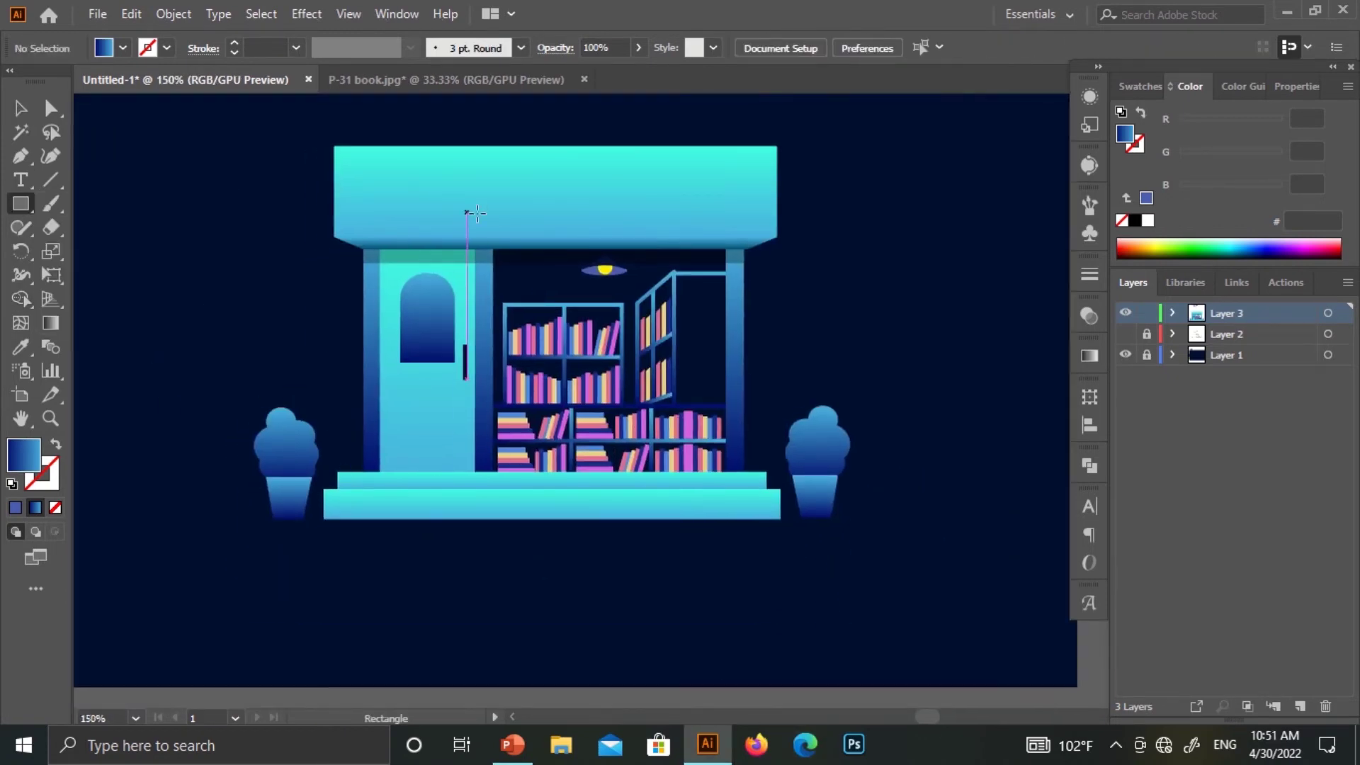
left_click_drag(650, 388, 735, 475)
key("v")
right_click(645, 398)
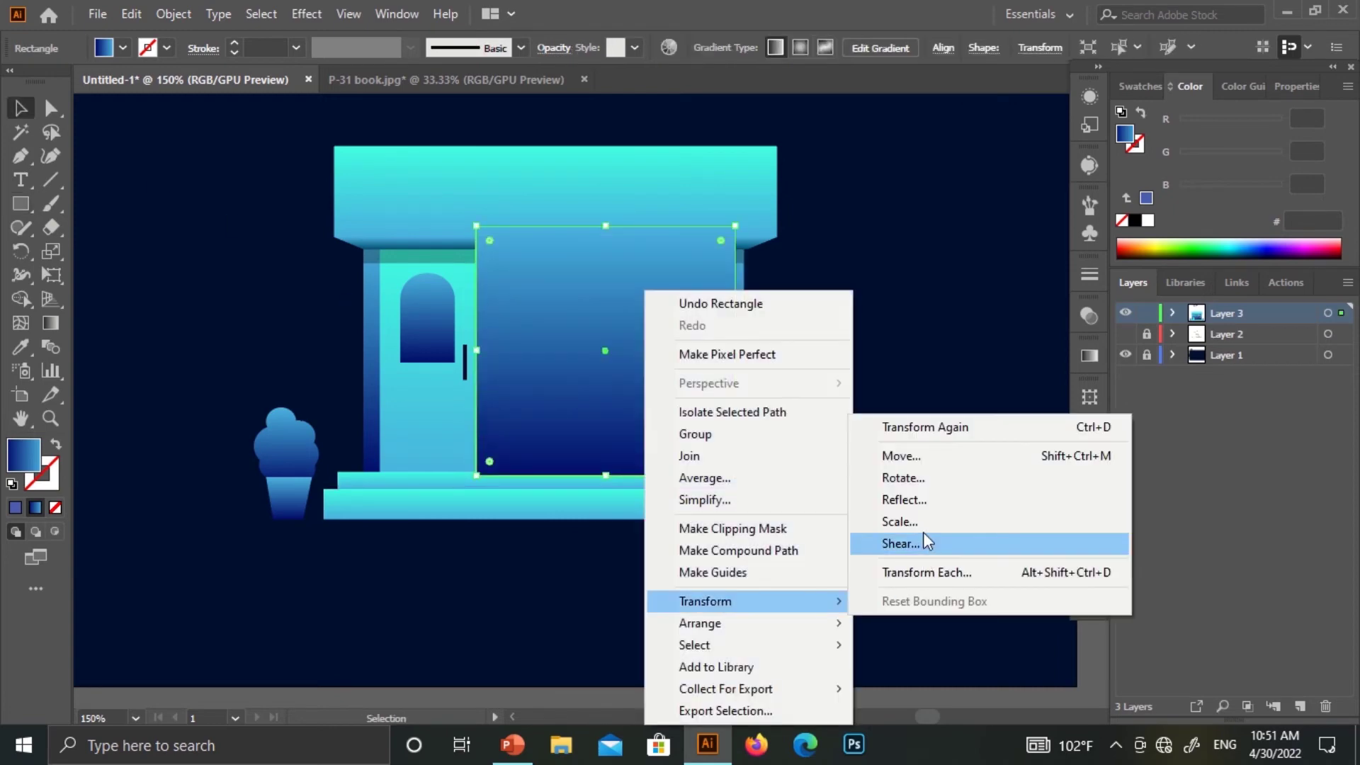
left_click(896, 645)
Adjust colour sampling and gradient settings on the window rectangle
key("ctrl+minus")
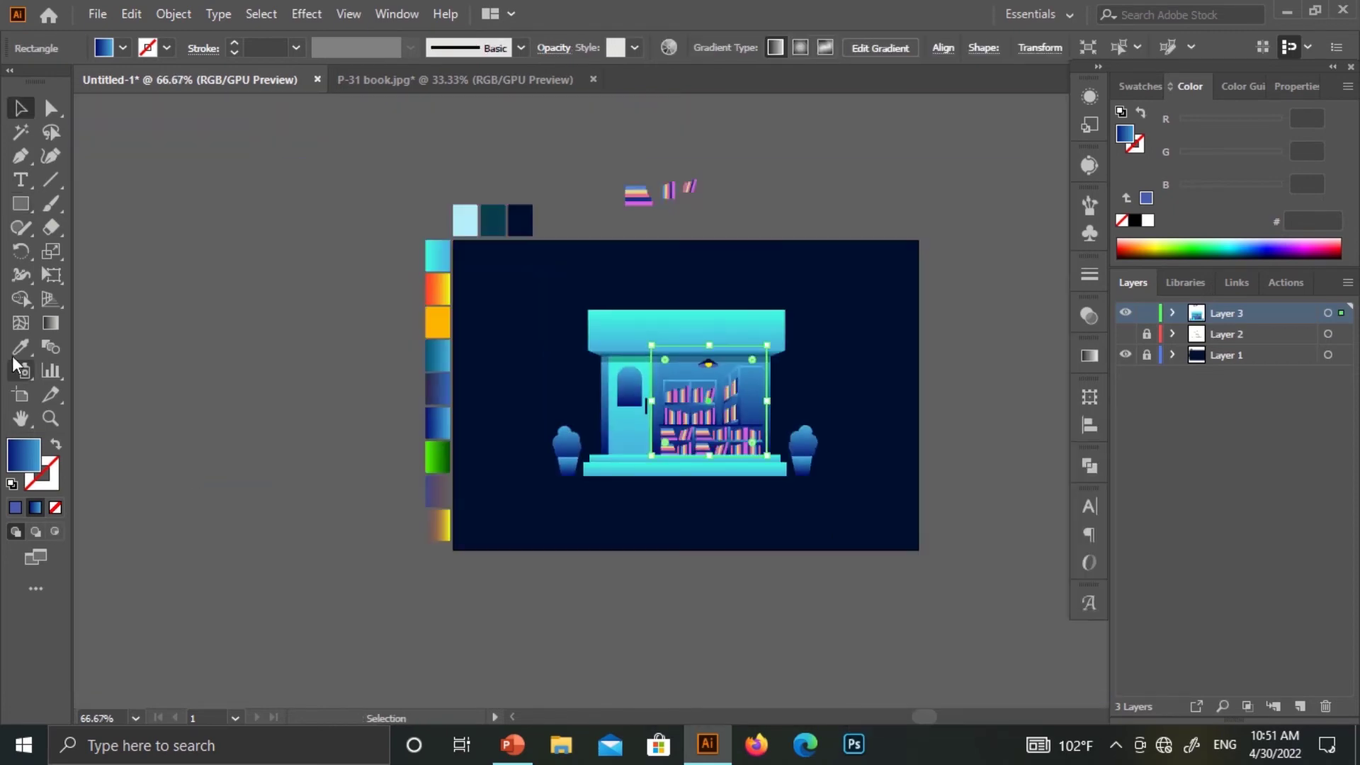
key("i")
left_click(1089, 316)
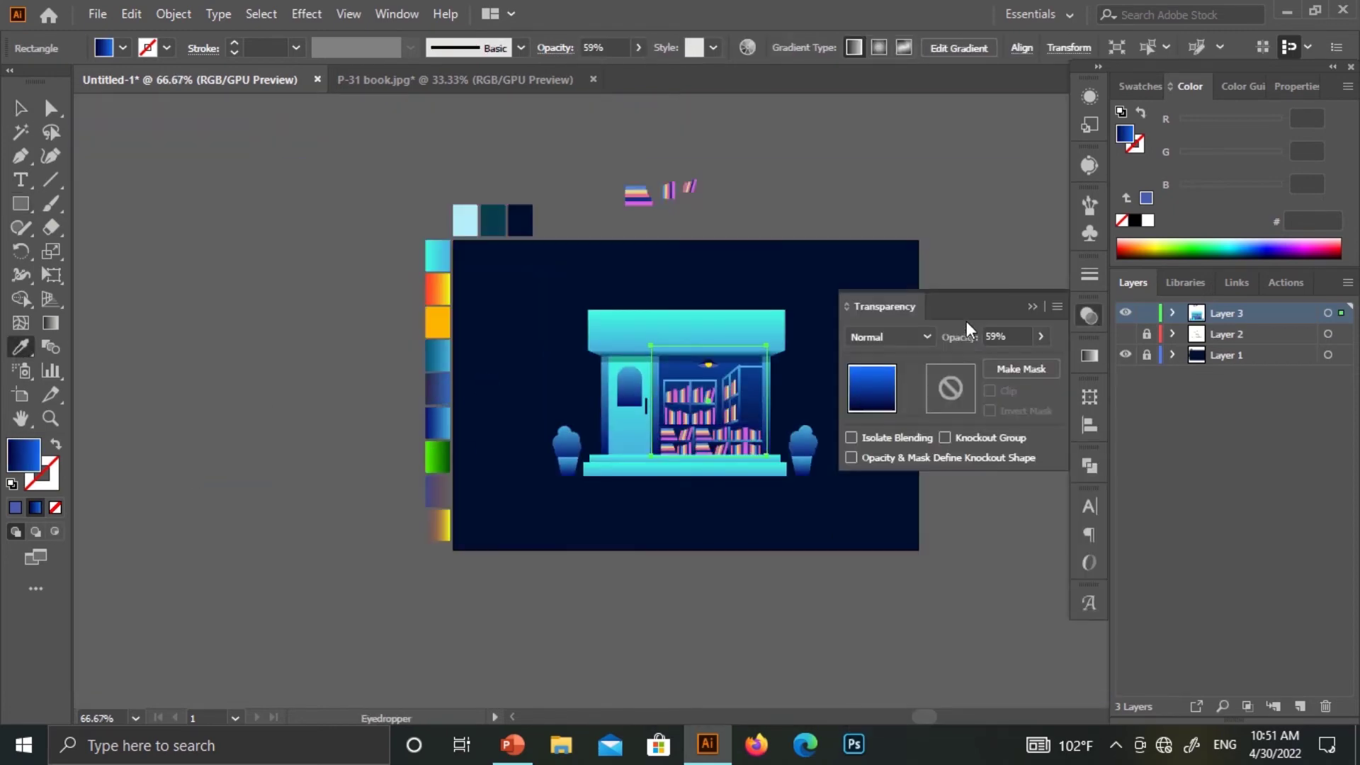
left_click(20, 108)
left_click(203, 434)
key("ctrl+plus")
key("ctrl+plus")
left_click(1023, 303)
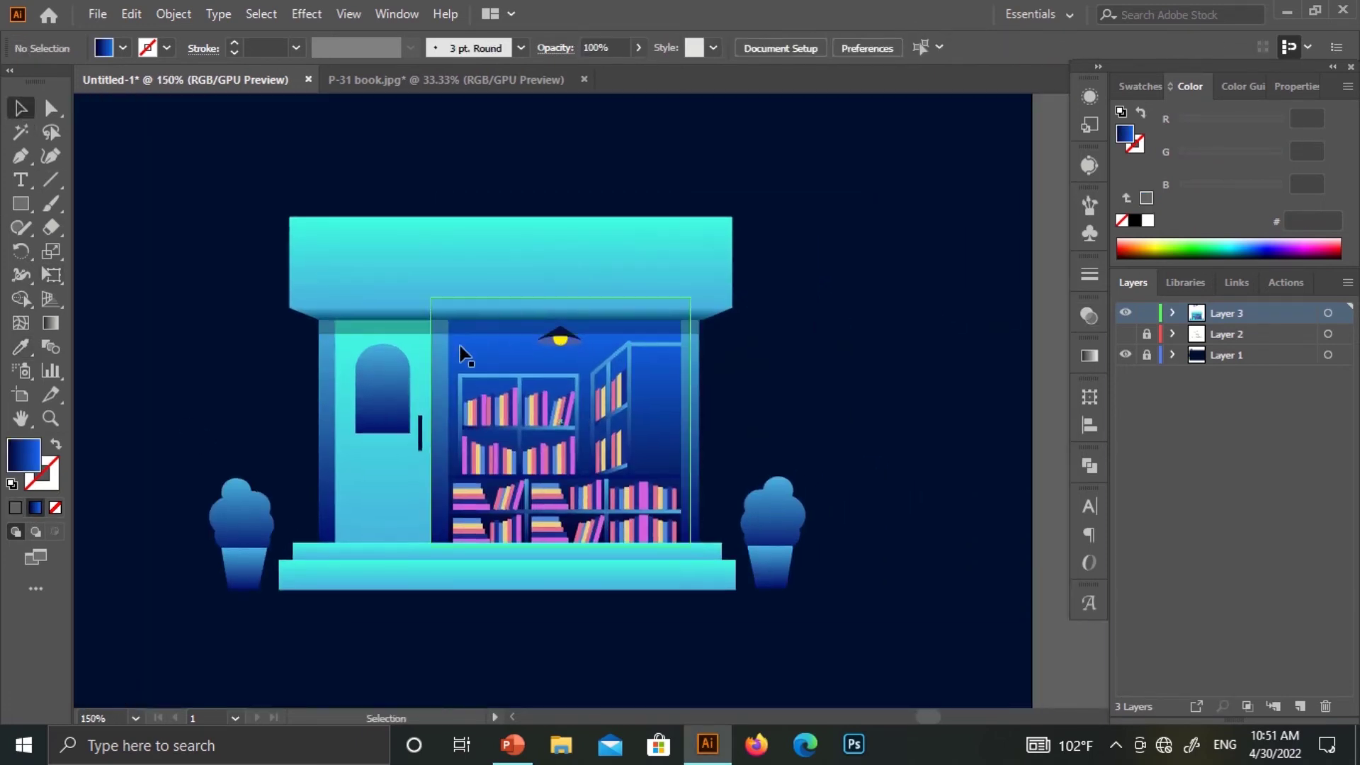
left_click(465, 355)
key("g")
left_click(19, 108)
left_click(340, 199)
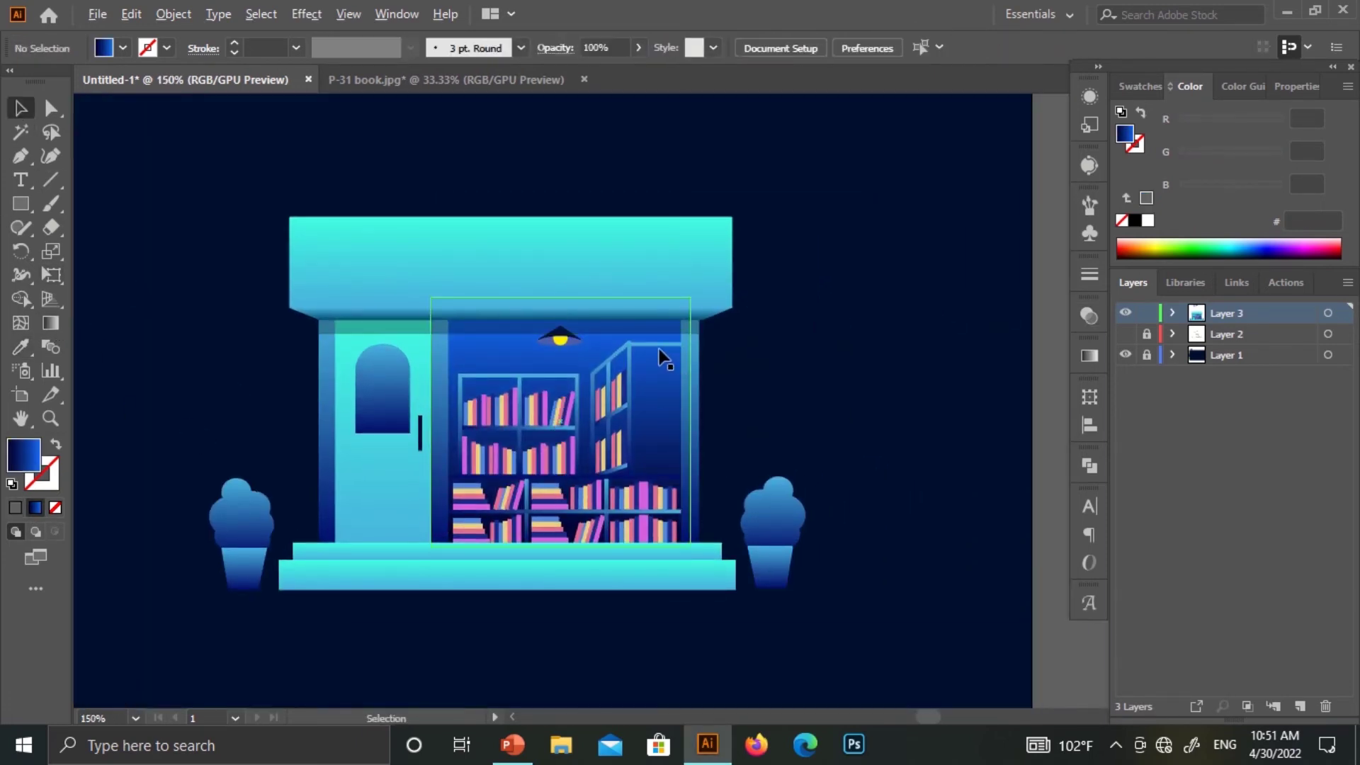
Give the small rectangle the blue-to-dark gradient and place it behind the window frame
left_click(868, 325)
left_click(36, 507)
left_click(188, 243)
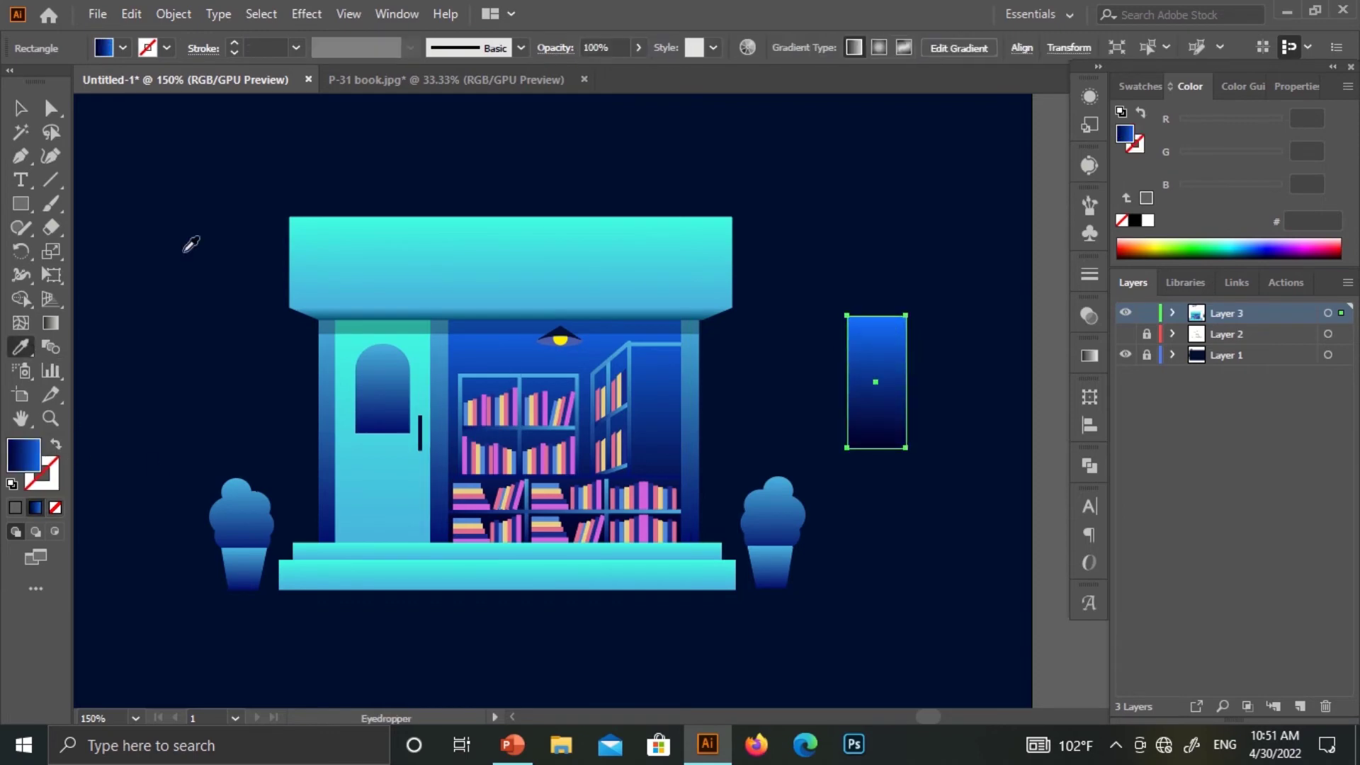
left_click_drag(673, 401, 676, 404)
right_click(664, 312)
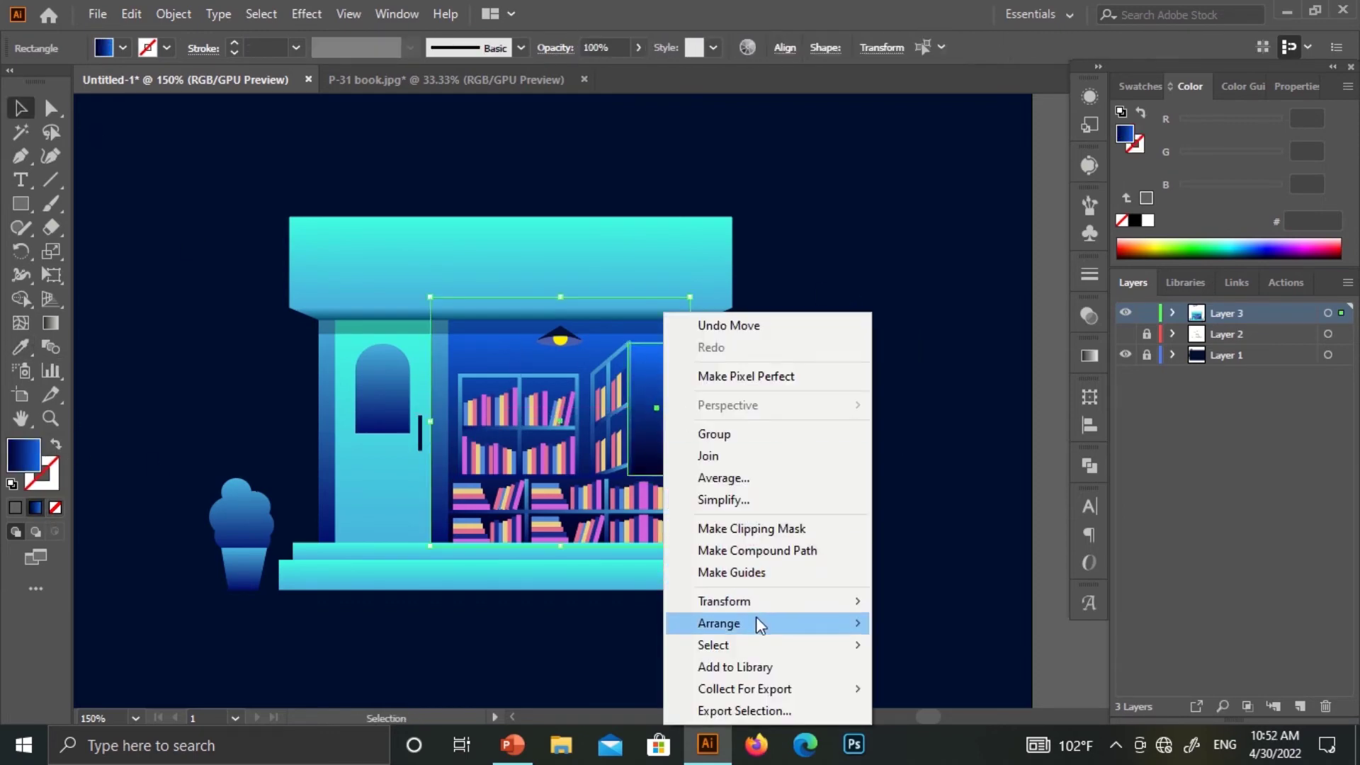
left_click(922, 670)
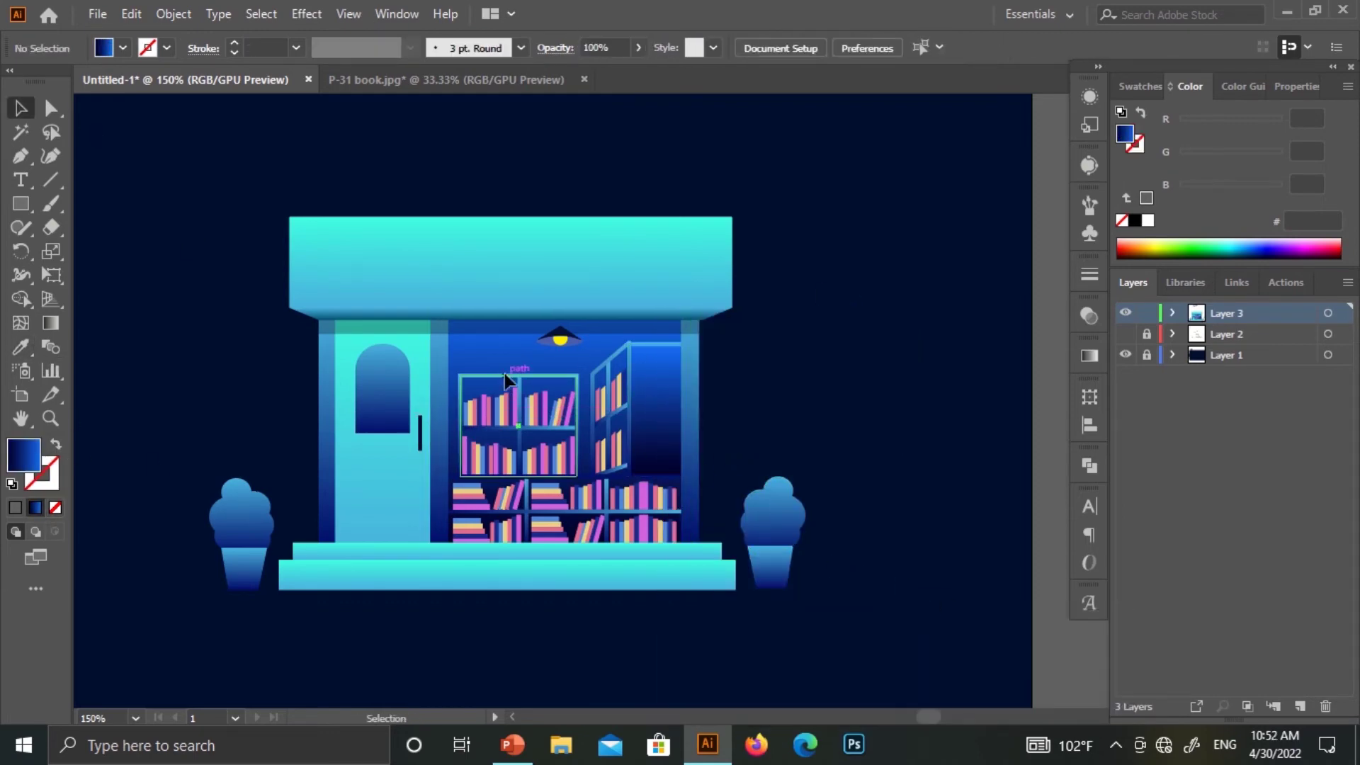
Move a copy of the gradient rectangle into the open shelf door, behind the books
key("ctrl+z")
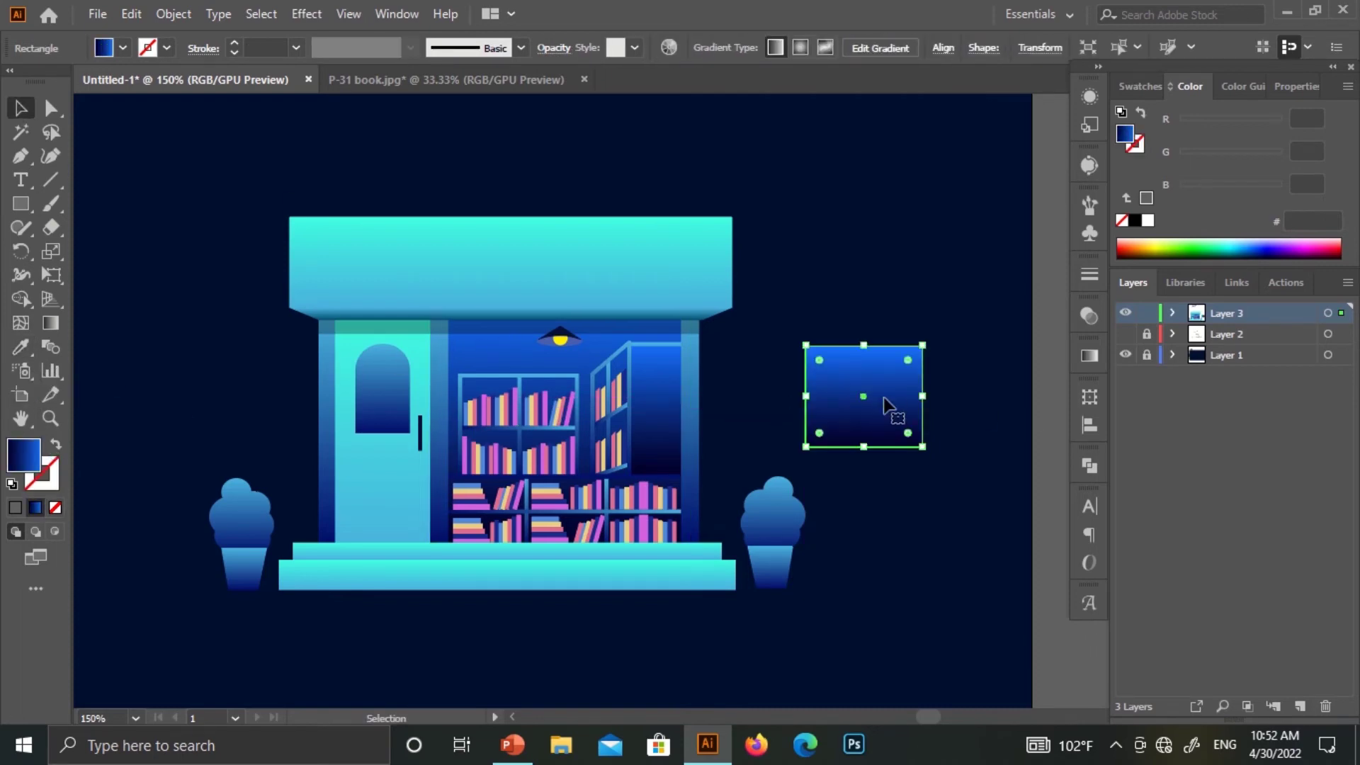
left_click_drag(886, 407, 541, 437)
right_click(541, 437)
left_click(524, 436)
right_click(515, 434)
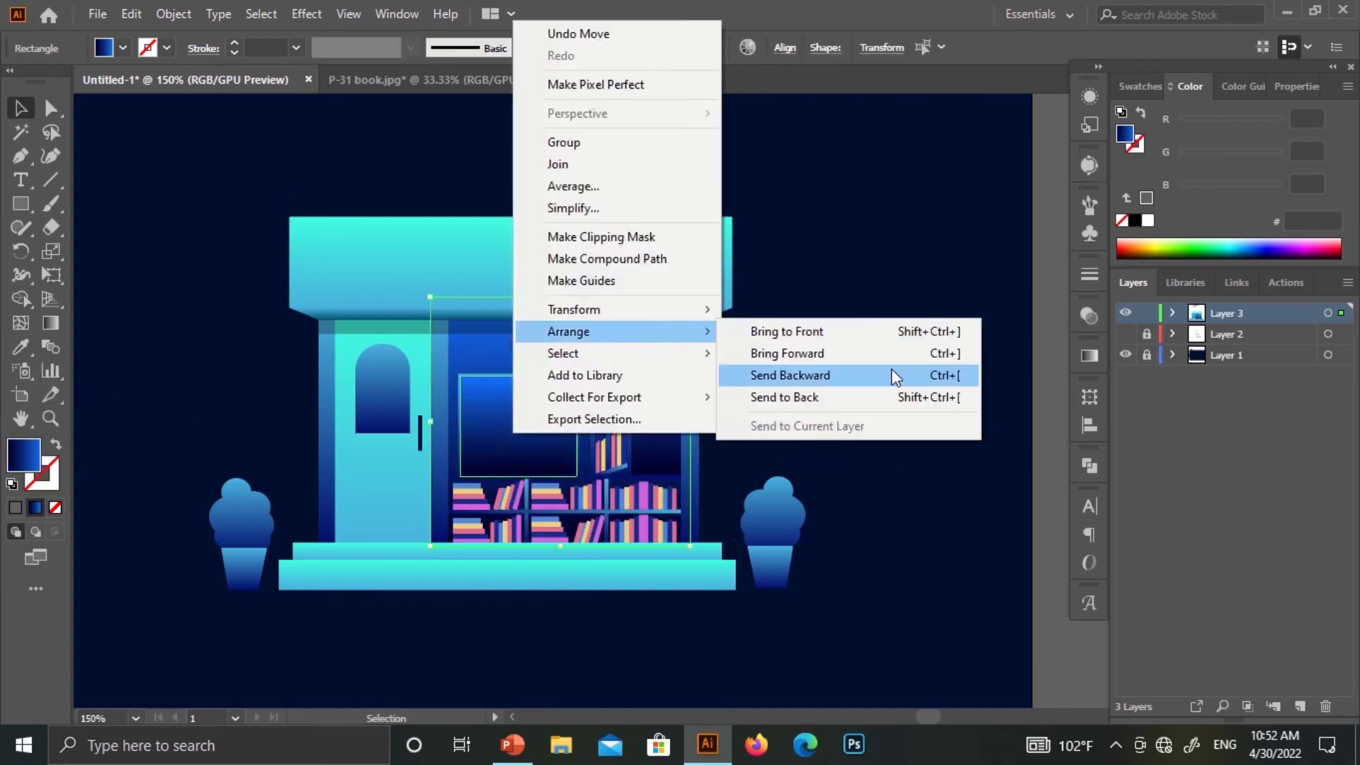
left_click(891, 375)
Lower the door glass opacity to about 61% in the Transparency panel
key("g")
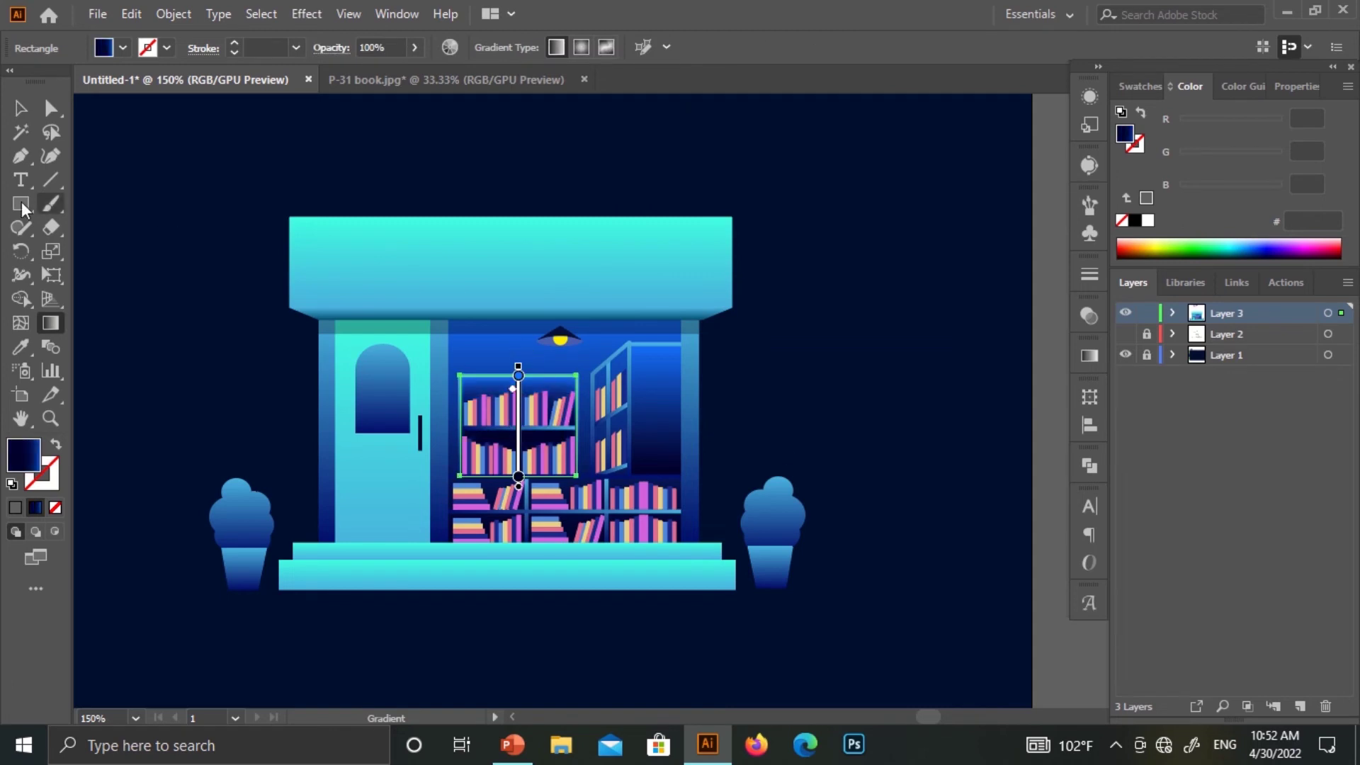
left_click(19, 108)
left_click(657, 408)
left_click(1090, 316)
left_click(1041, 337)
left_click_drag(1040, 362, 1014, 360)
left_click(975, 544)
left_click(523, 365)
left_click(1090, 316)
Draw a rectangle over the shop window, fill it with the yellow-orange gradient, and mask it
left_click(853, 352)
scroll(853, 352, "down", 3)
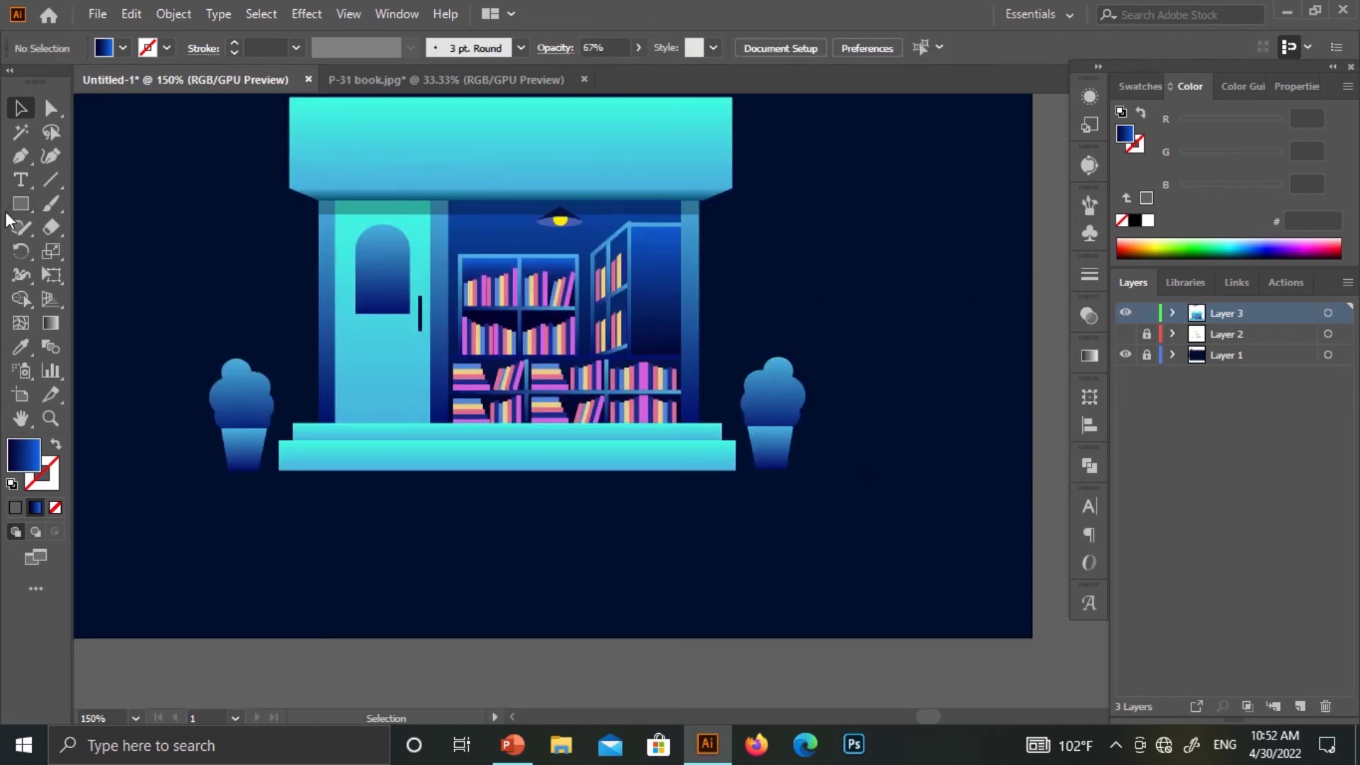
mouse_move(449, 198)
left_mouse_down()
mouse_move(647, 328)
mouse_move(698, 419)
mouse_move(687, 430)
left_mouse_up()
key("ctrl+minus")
key("ctrl+minus")
left_click(436, 316)
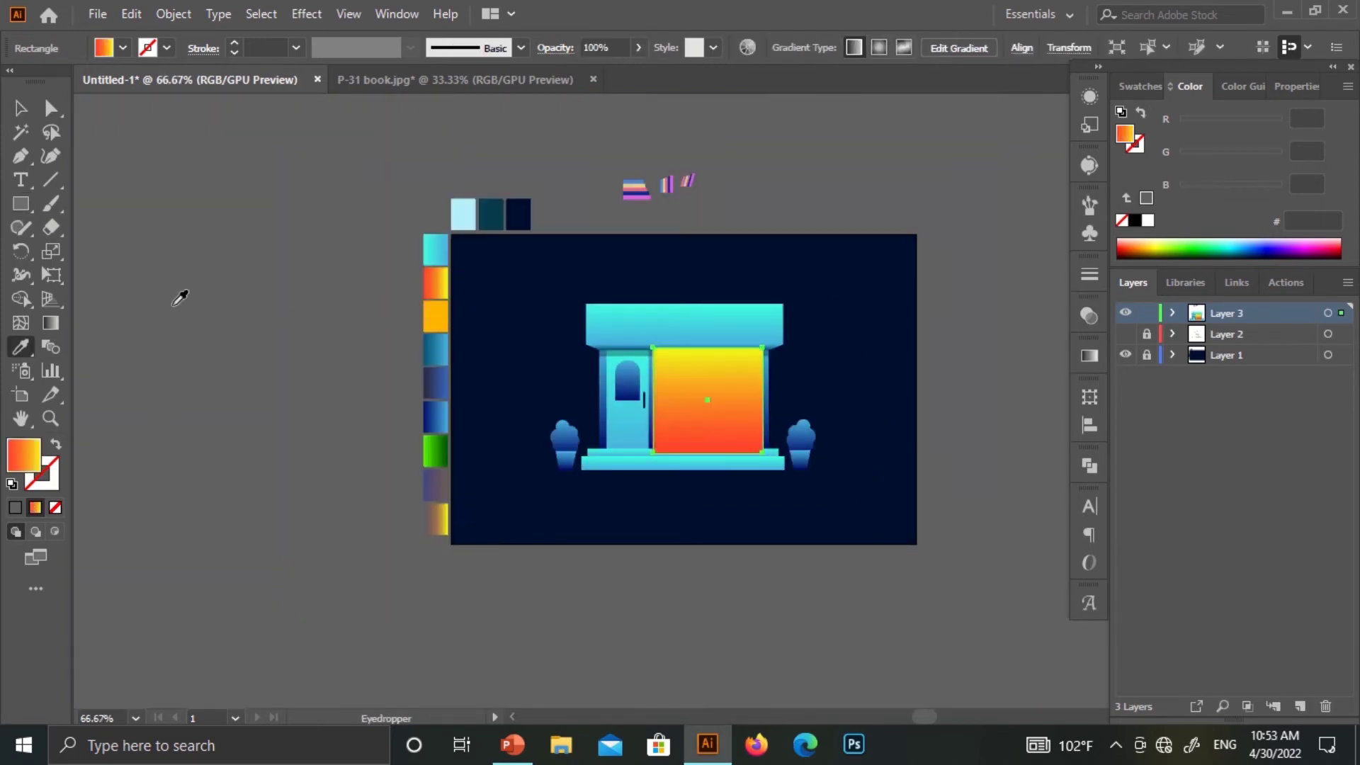
key("v")
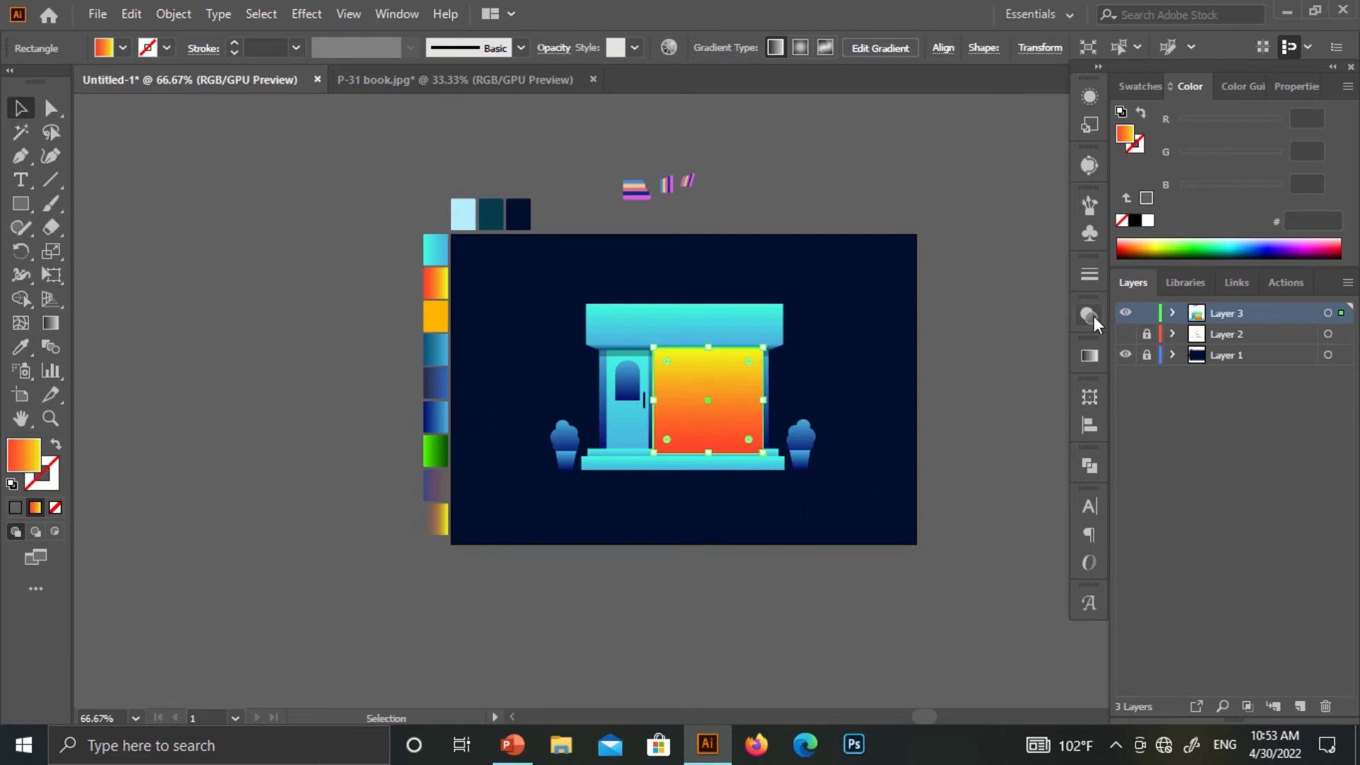
left_click(1090, 316)
left_click(978, 363)
Send the glow rectangle and the other window piece to the back, behind the bookshelves
left_click(210, 337)
key("ctrl+1")
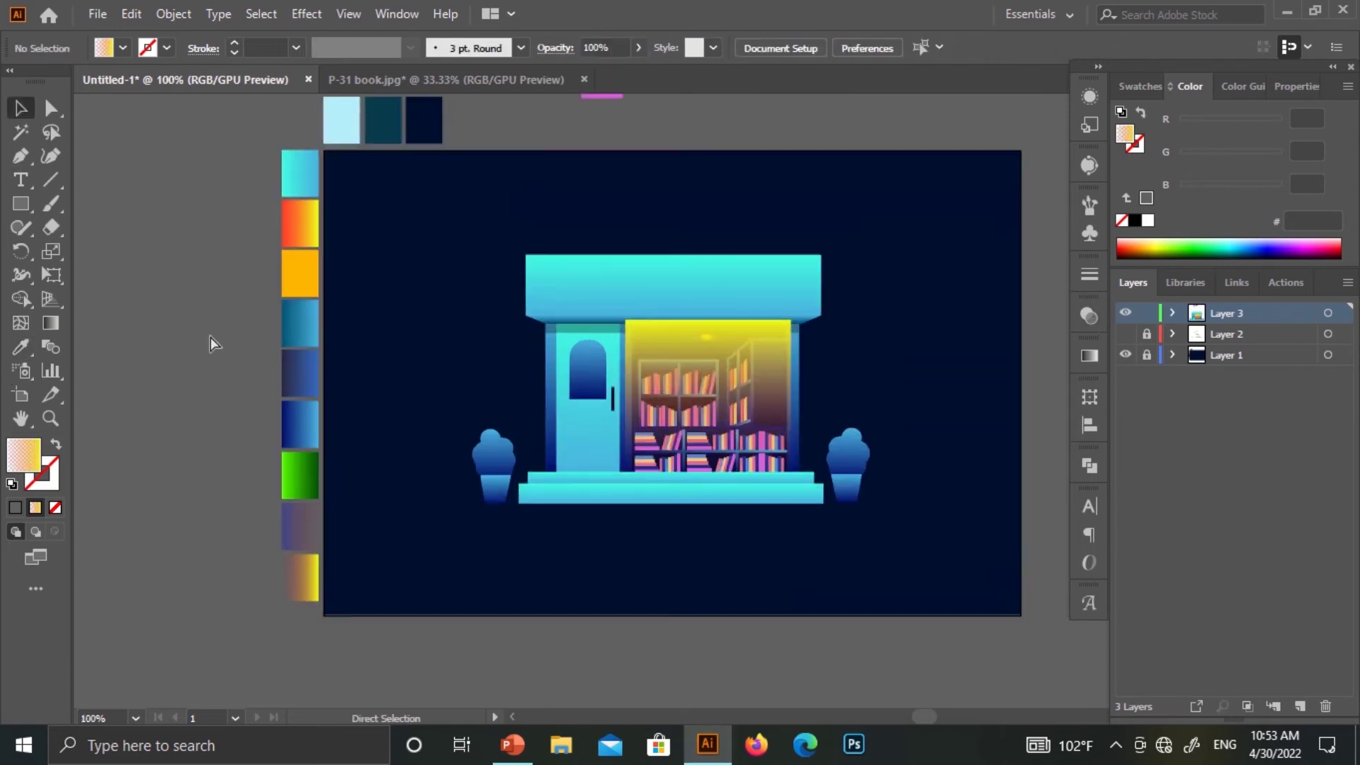
key("ctrl+plus")
key("ctrl+plus")
left_click(836, 315)
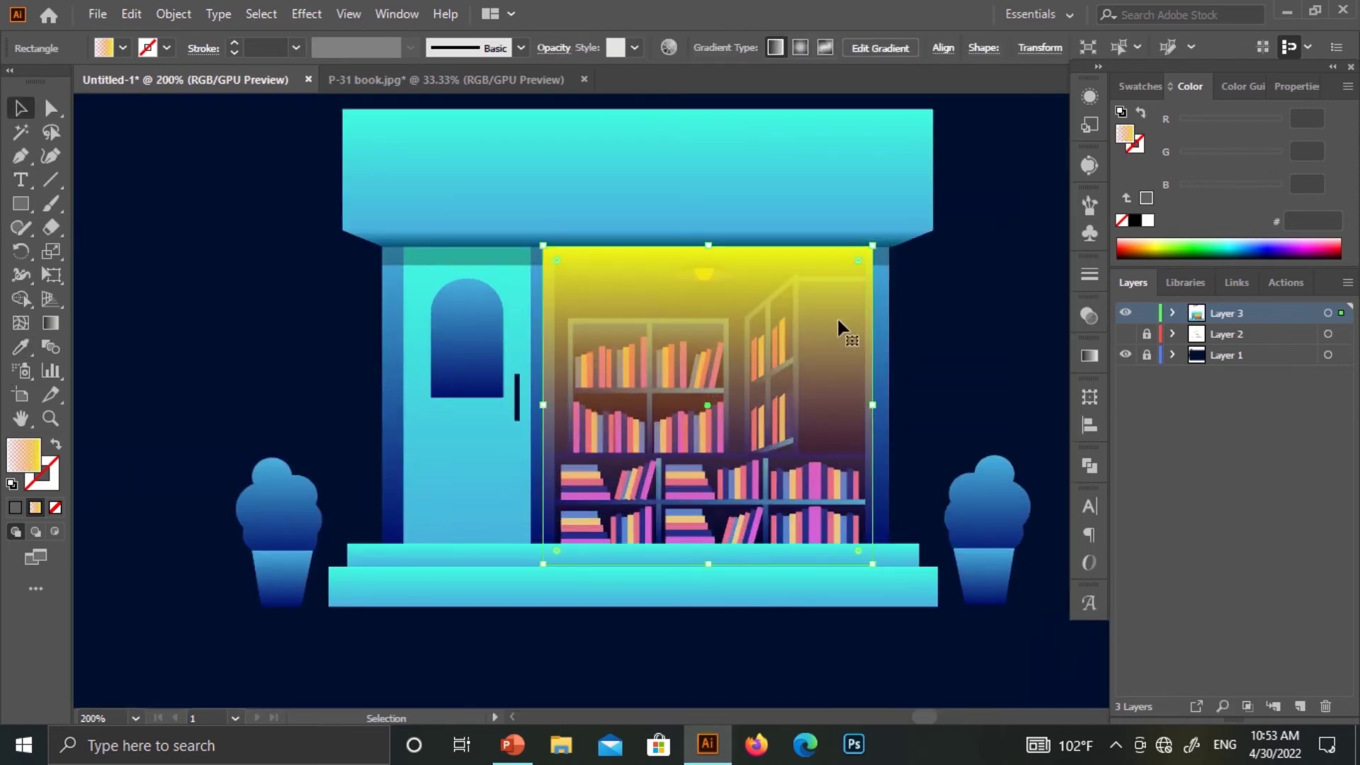
right_click(669, 500)
left_click(933, 684)
right_click(677, 425)
left_click(933, 689)
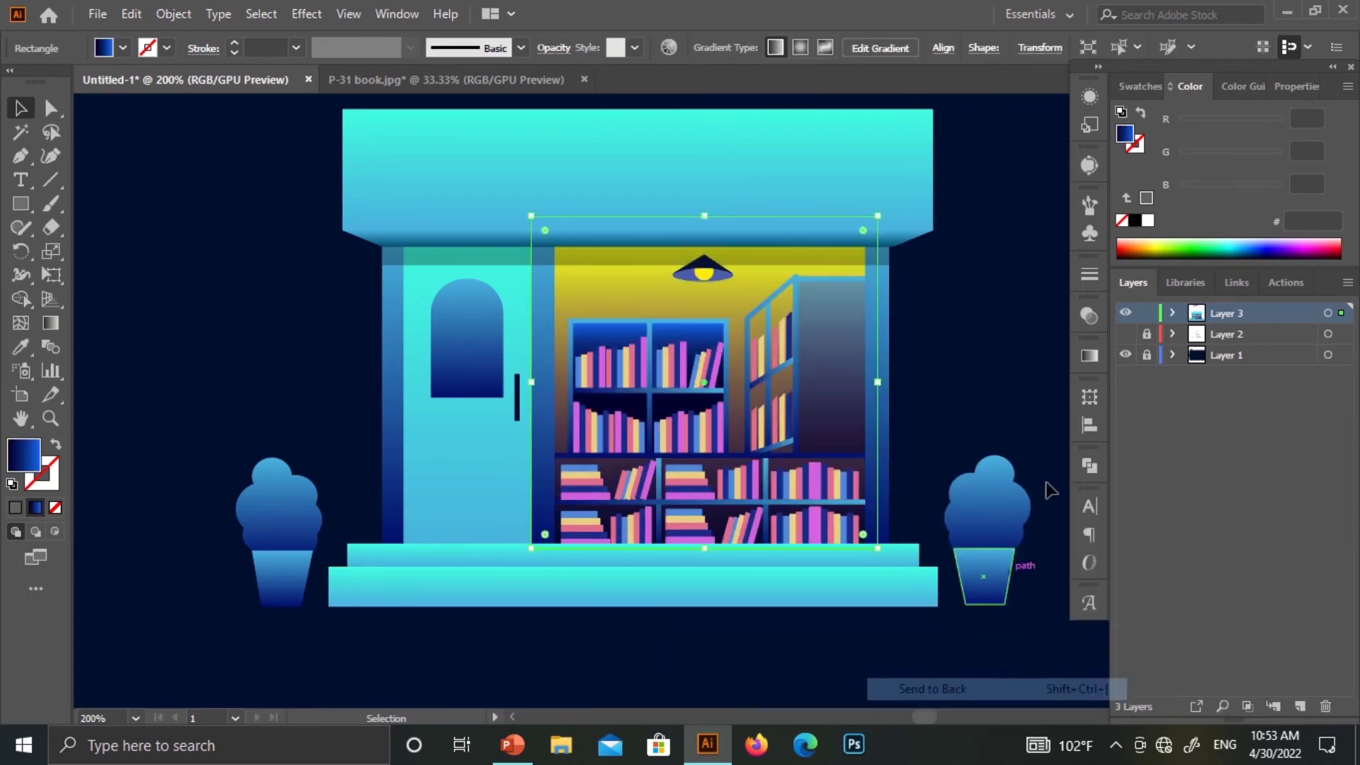
left_click(1001, 384)
scroll(1003, 389, "down", 2)
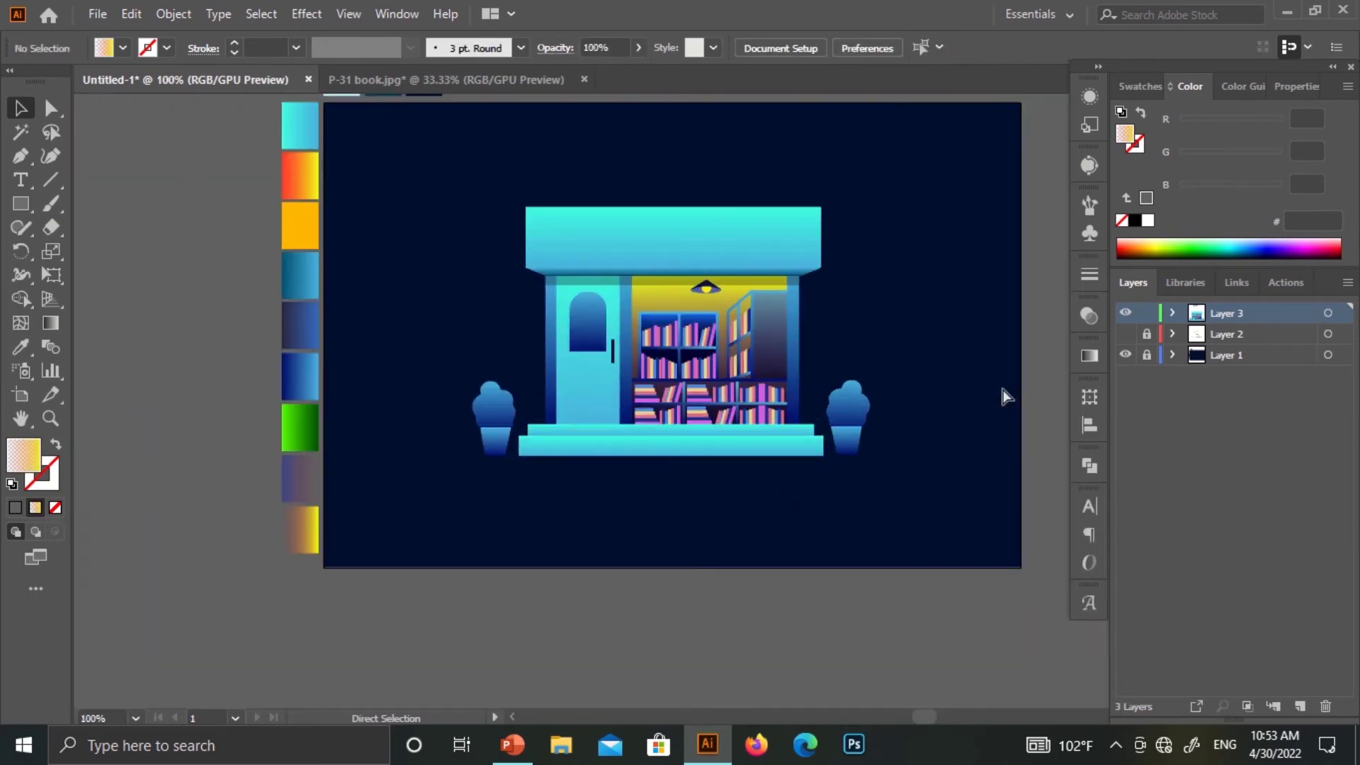
Sketch a light cone from the lamp to the shelves, then undo the corner edits
left_click(696, 173)
left_click(557, 356)
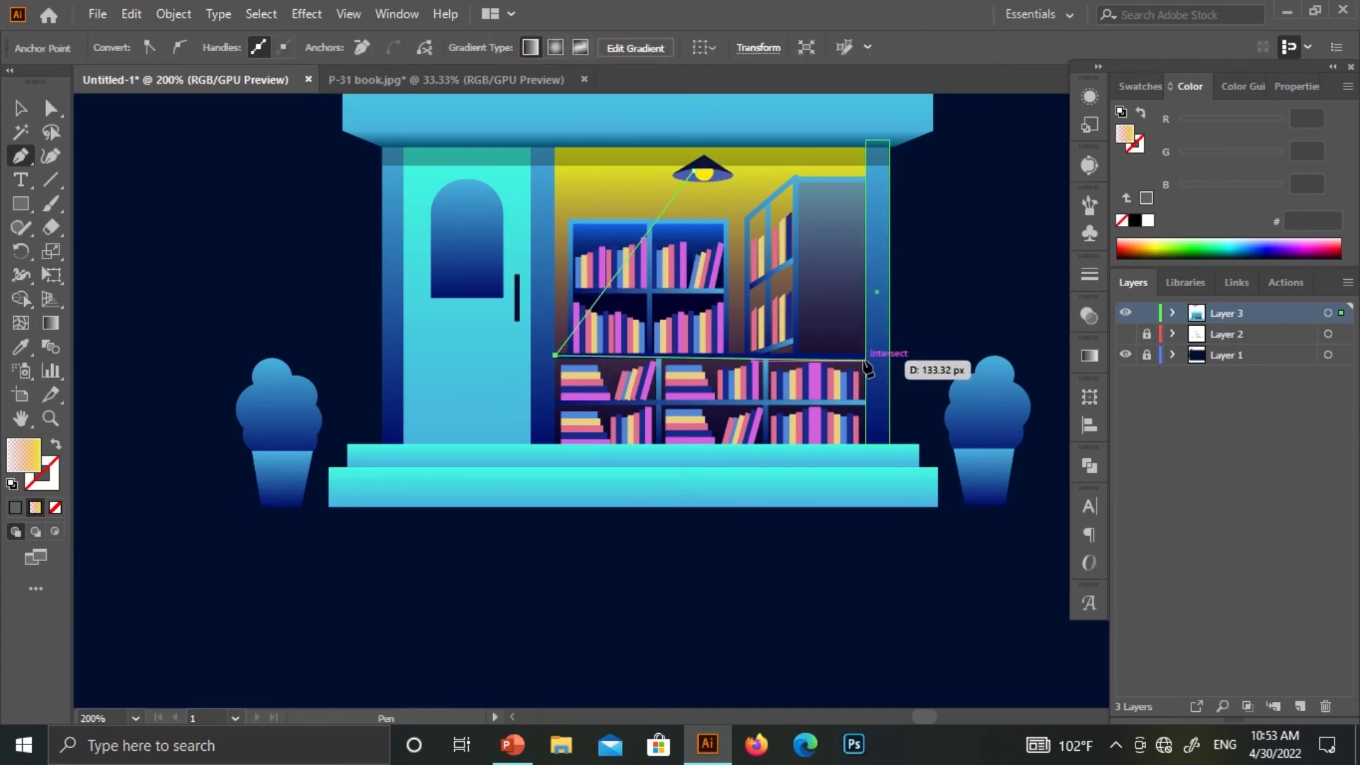
left_click(858, 358)
left_click(19, 108)
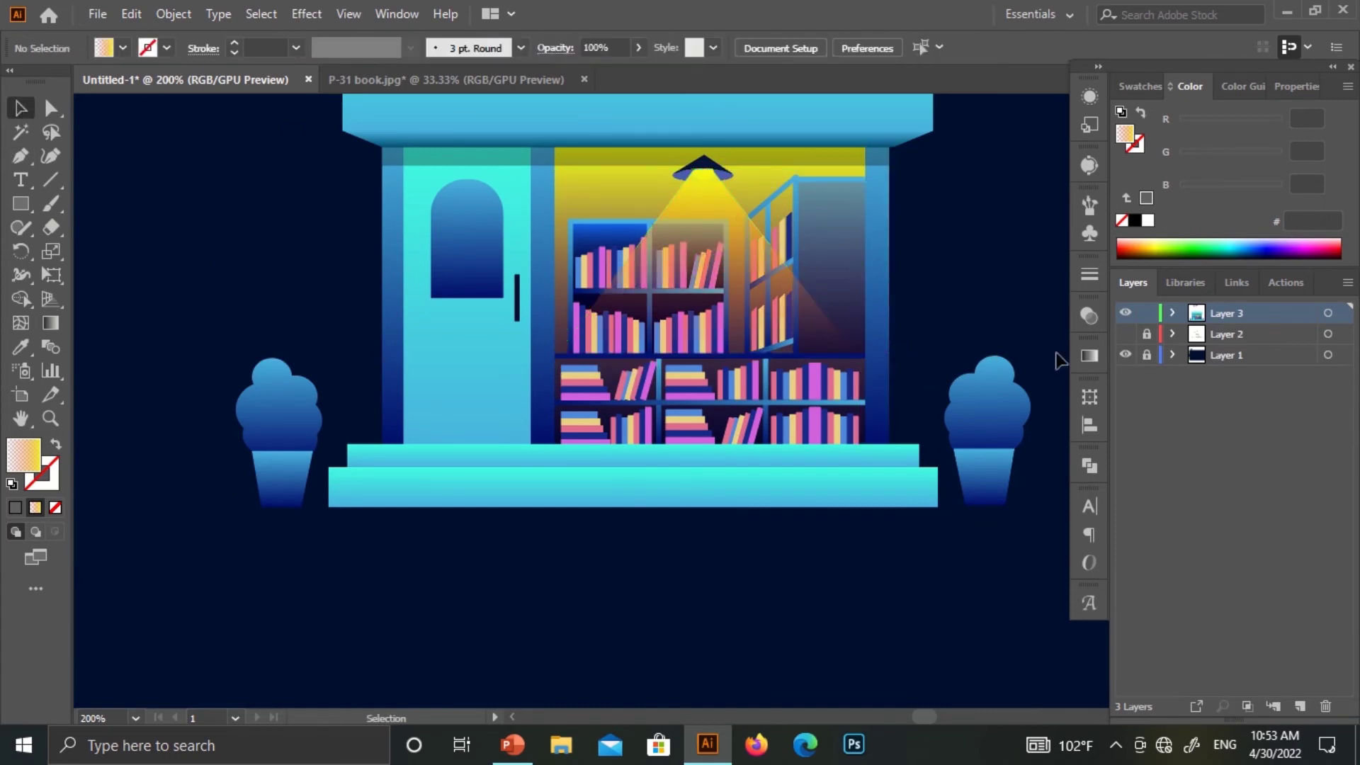
left_click_drag(758, 292, 721, 288)
key("ctrl+equal")
key("ctrl+equal")
key("a")
left_click(695, 219)
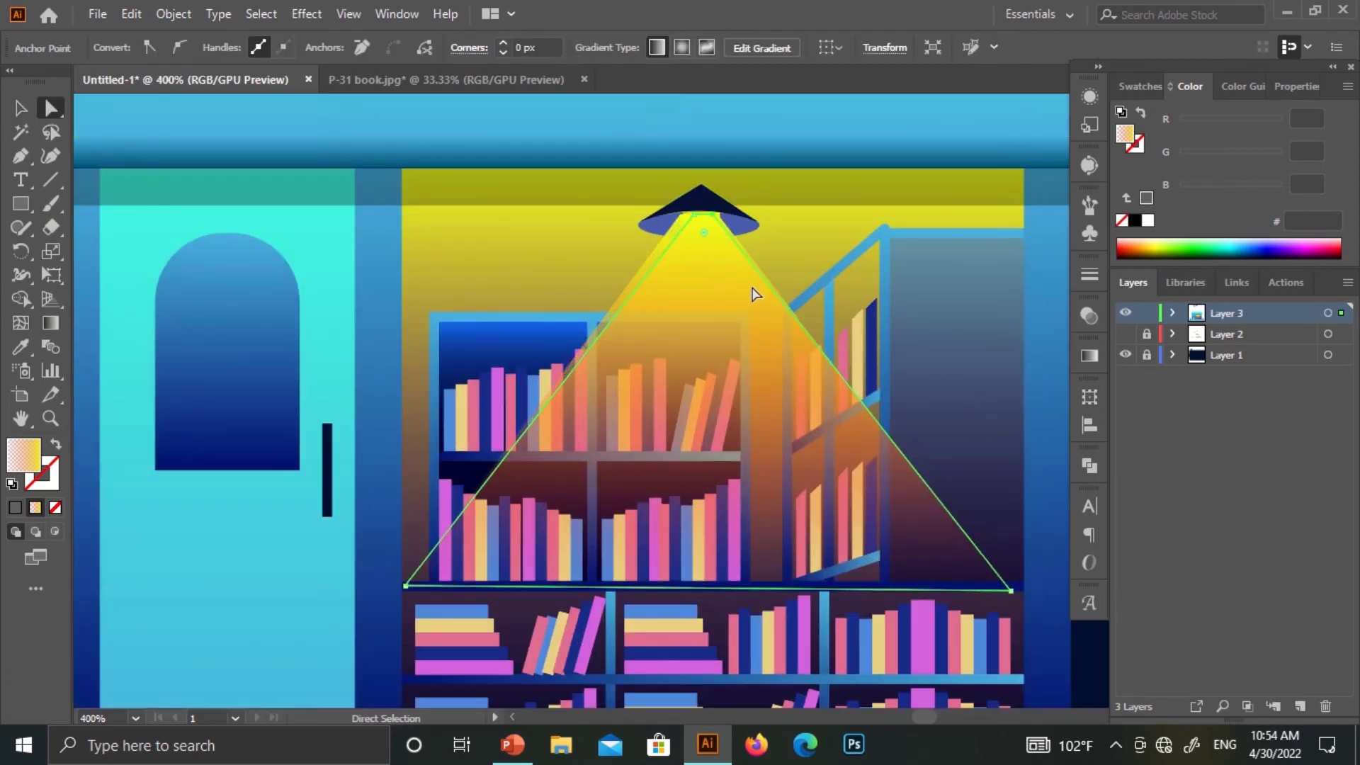
left_click_drag(407, 586, 557, 585)
left_click_drag(1011, 590, 851, 589)
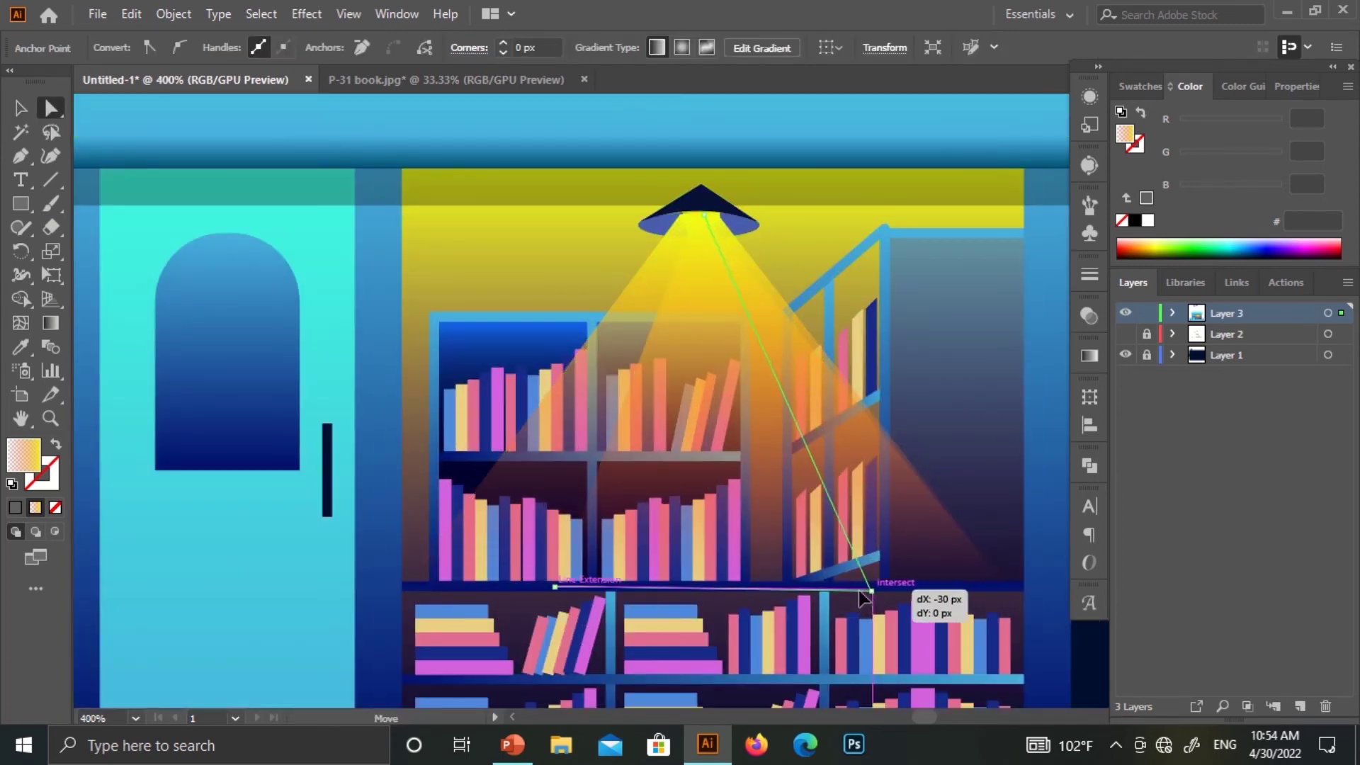
key("ctrl+z")
key("ctrl+z")
key("v")
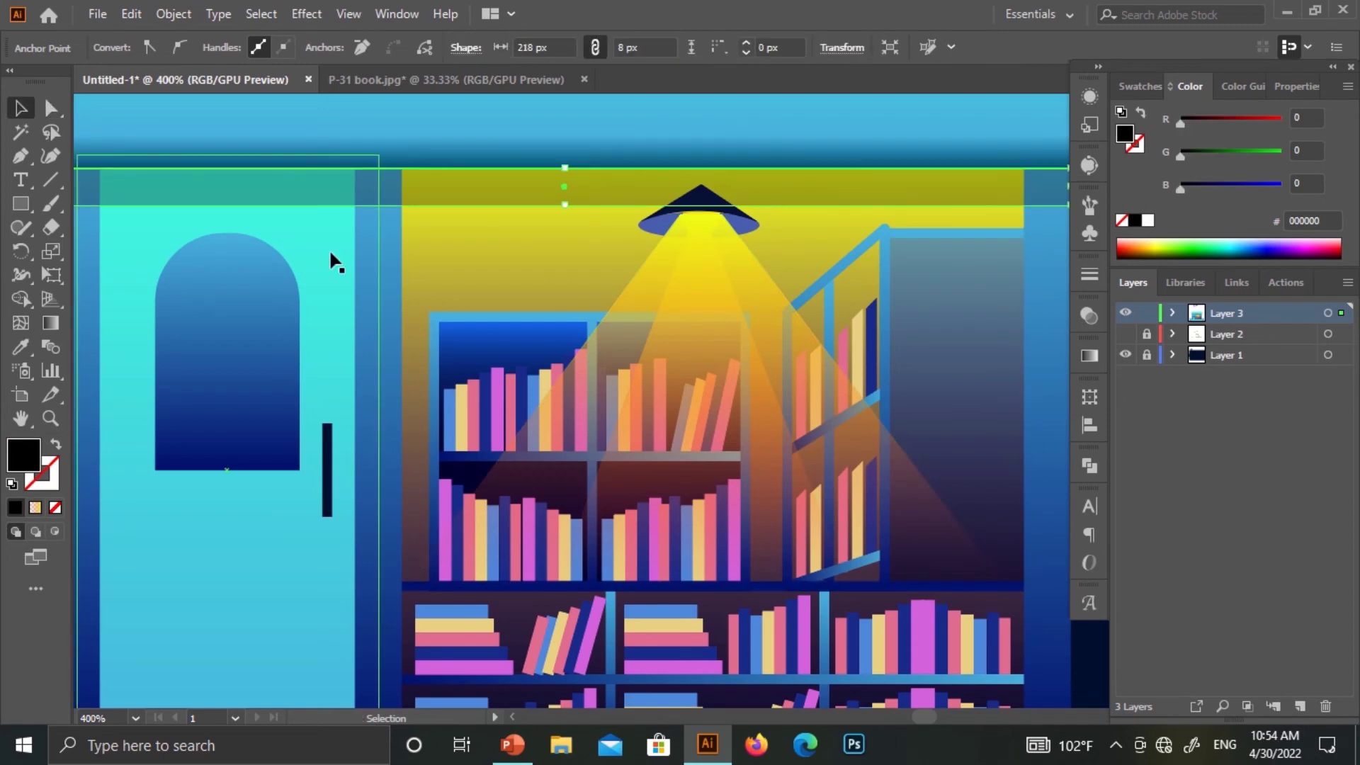
Bring the yellow window panel to the front and lower its opacity
left_click(726, 241)
key("ctrl+minus")
key("ctrl+minus")
key("ctrl+minus")
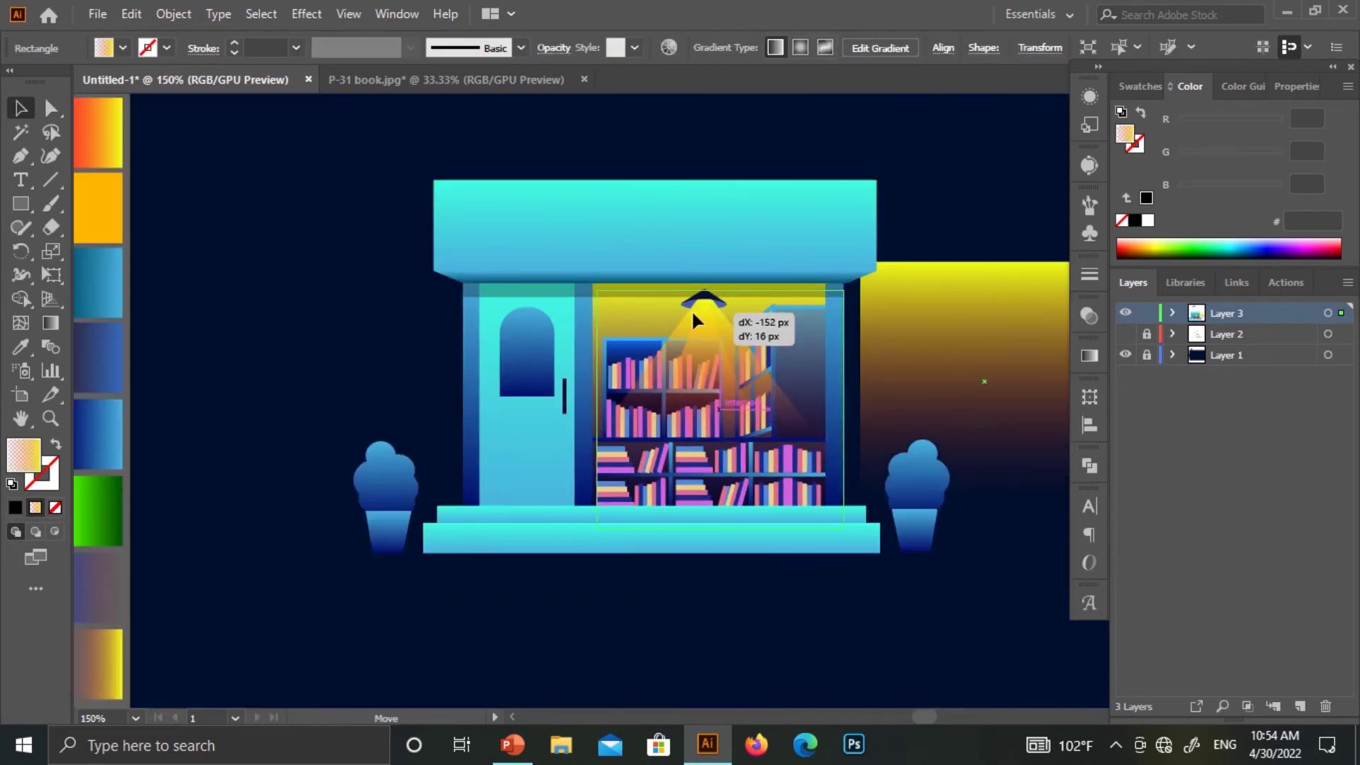
right_click(671, 309)
left_click(949, 621)
left_click(1090, 315)
left_click(1040, 337)
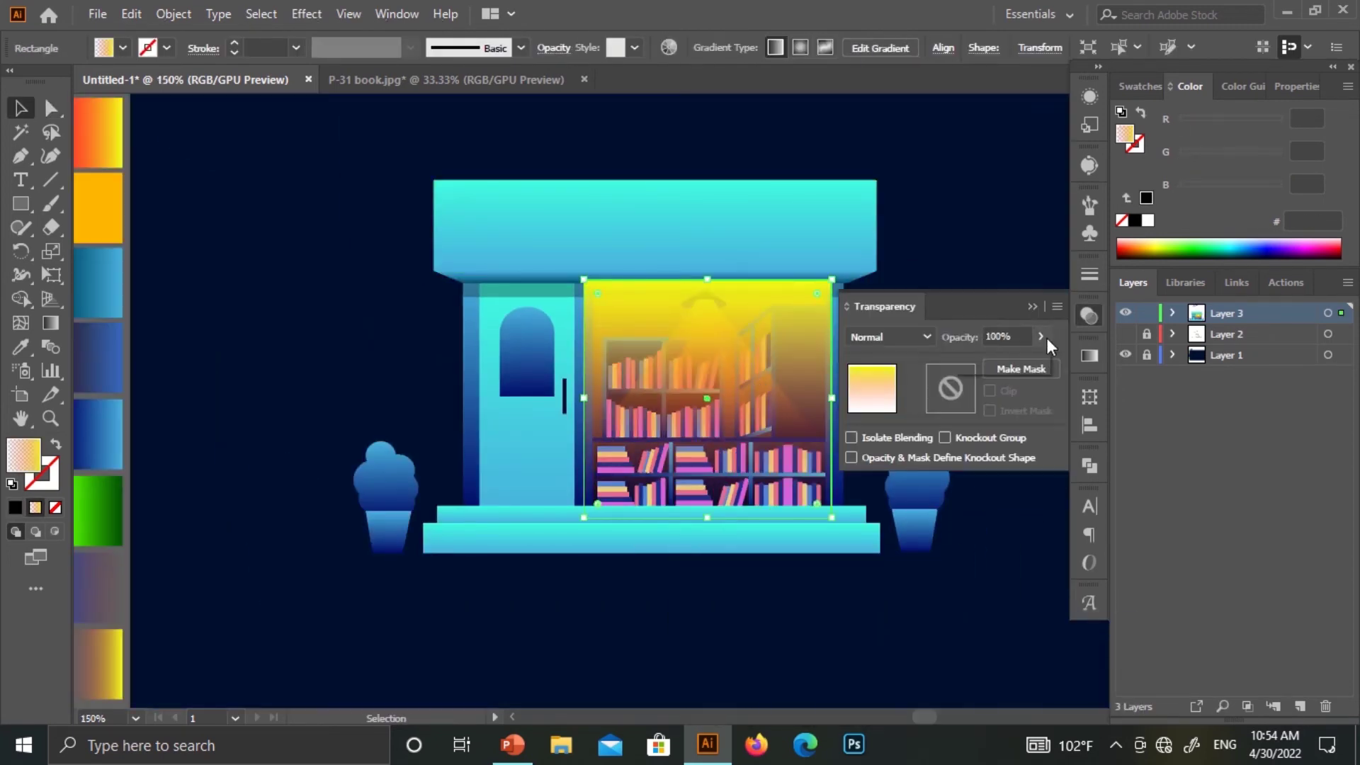
left_click_drag(1042, 360, 1014, 361)
left_click(974, 331)
Bring the roof, frame pieces and base step in front of the yellow glow
key("ctrl+plus")
left_click(535, 344, "shift")
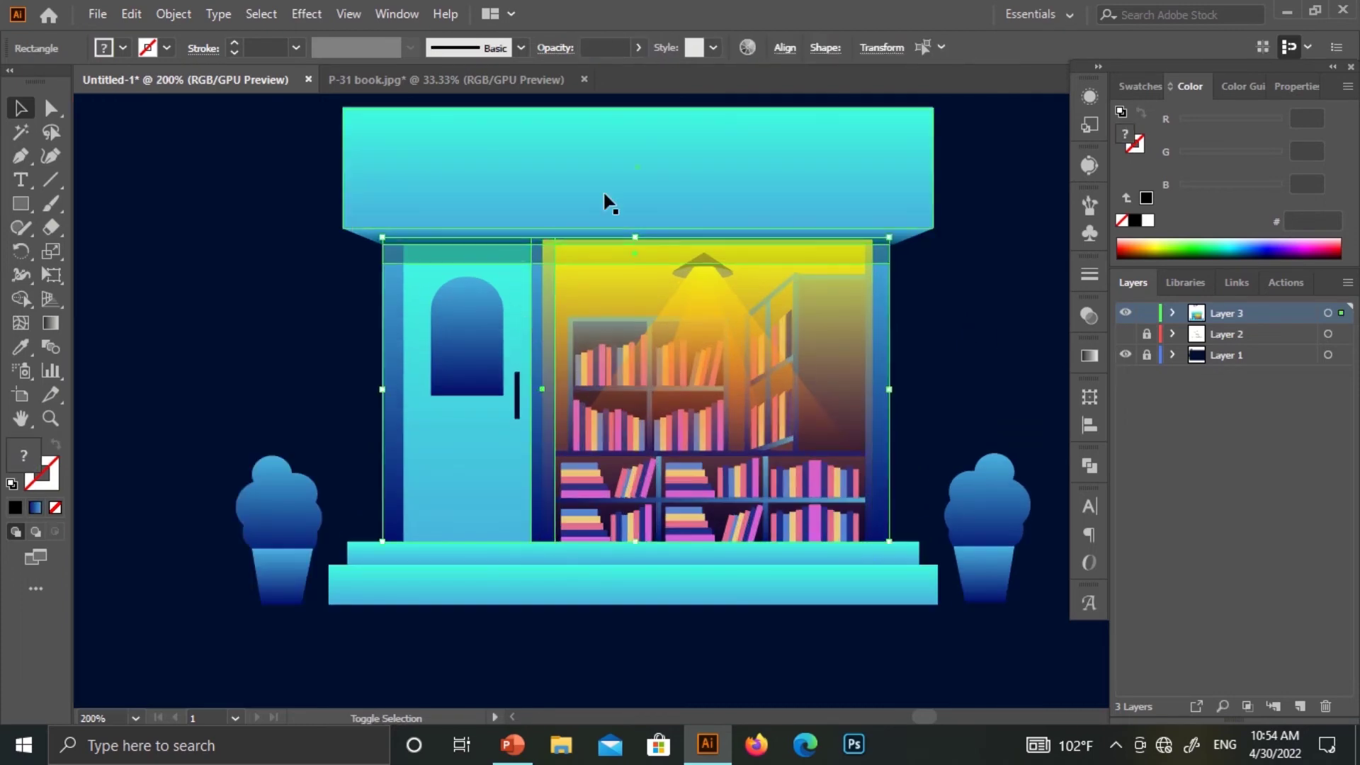
left_click(602, 190, "shift")
left_click(838, 593, "shift")
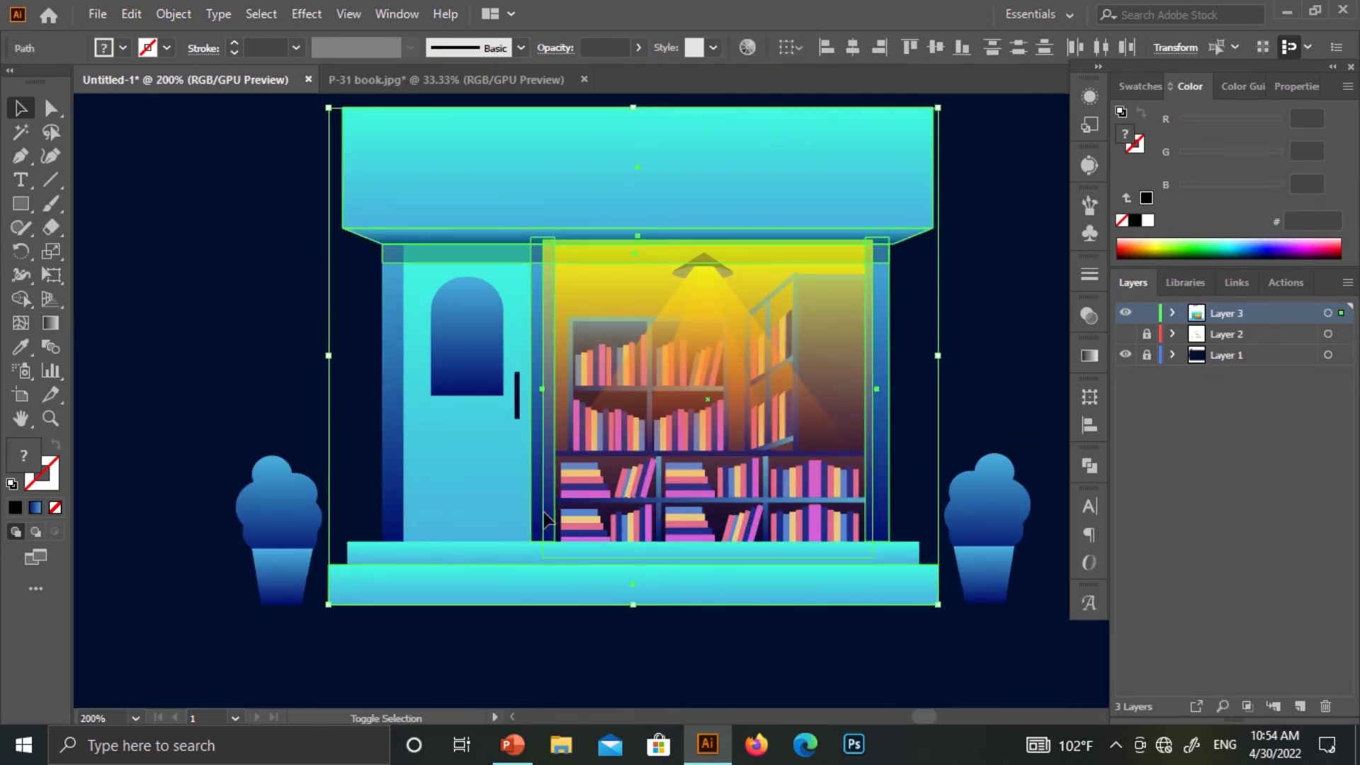
right_click(361, 552)
left_click(659, 447)
left_click(644, 619)
Draw a new rectangle beside the storefront
scroll(659, 591, "down", 1)
scroll(659, 592, "right", 2)
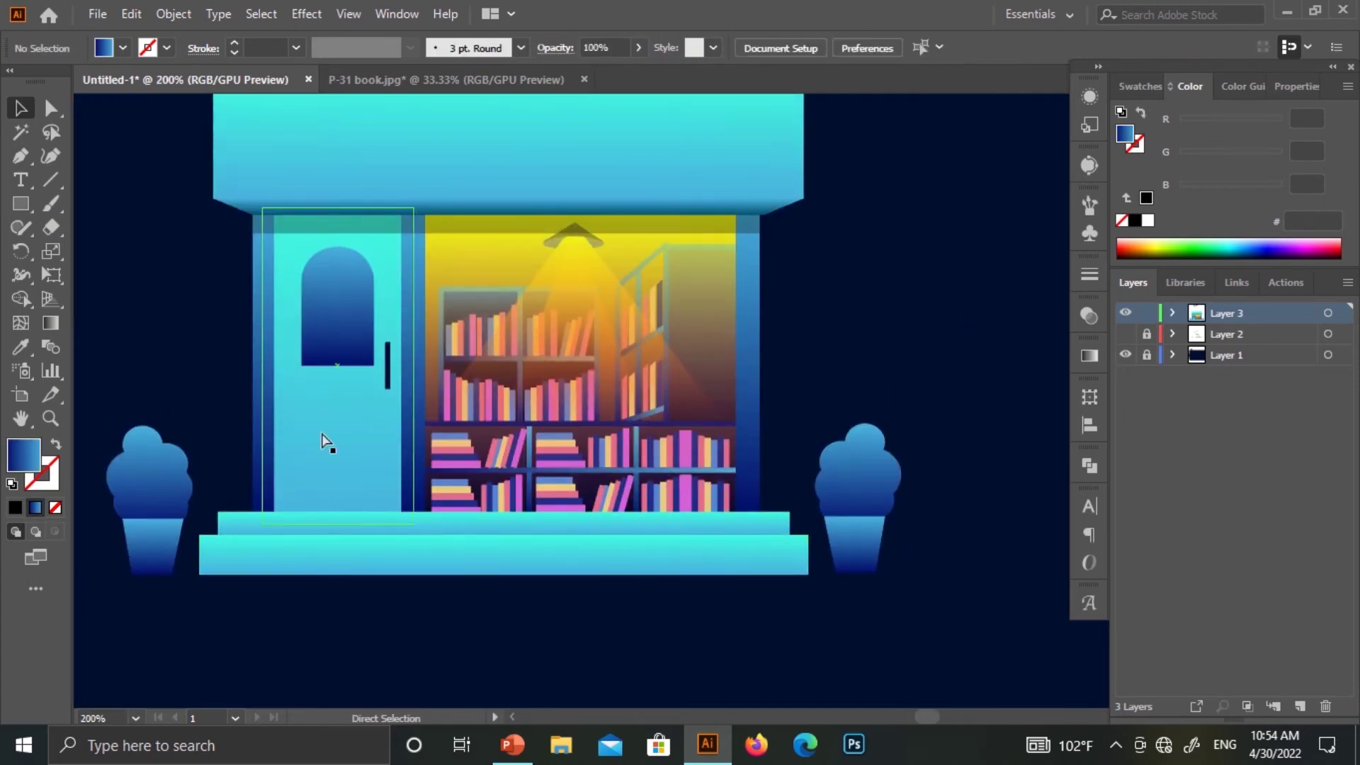
key("ctrl+1")
left_click_drag(820, 295, 987, 465)
mouse_move(903, 456)
left_mouse_down()
mouse_move(666, 454)
mouse_move(905, 395)
left_mouse_up()
Give the rectangle the orange gradient in Soft Light and move it over the shop window
key("i")
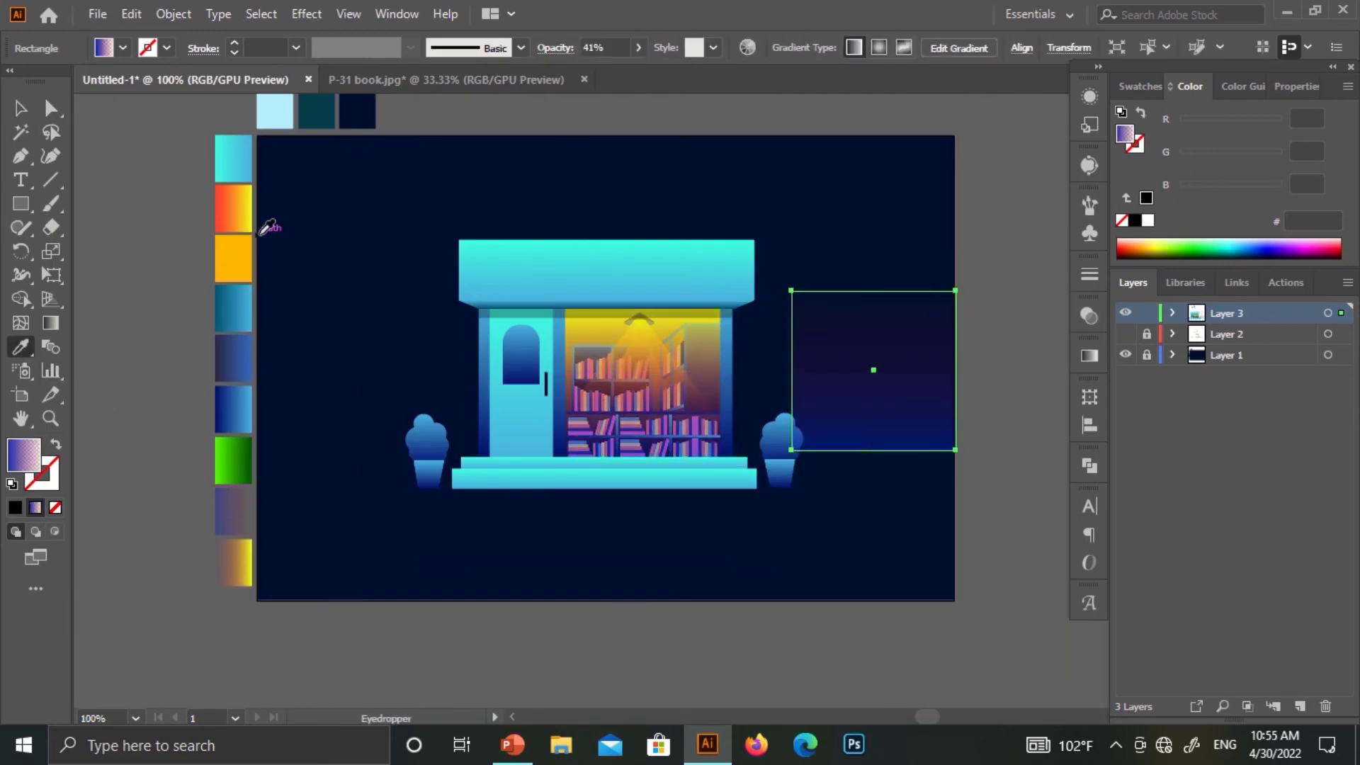
left_click(245, 213)
key("v")
left_click(1090, 316)
left_click(891, 548)
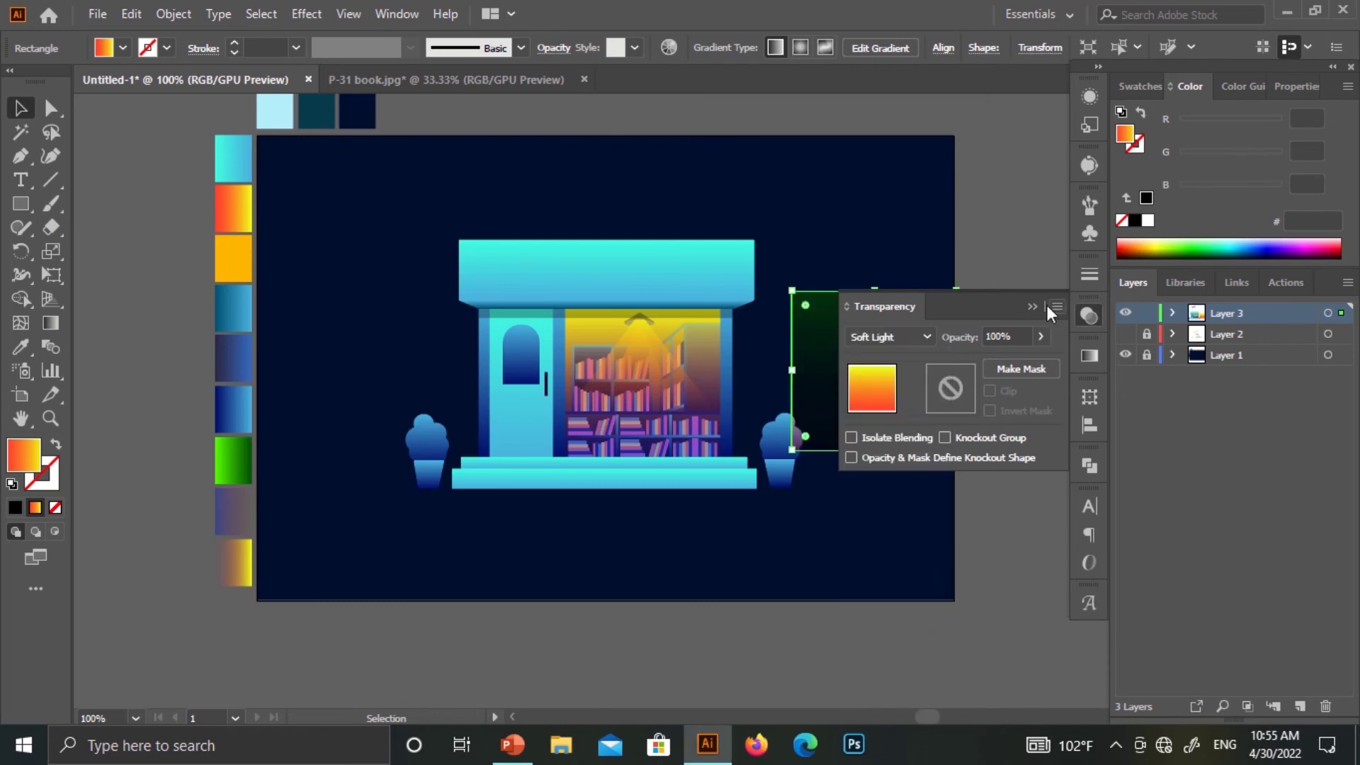
left_click_drag(815, 368, 872, 371)
Bring the storefront frame pieces to the front over the window overlay
key("ctrl+equal")
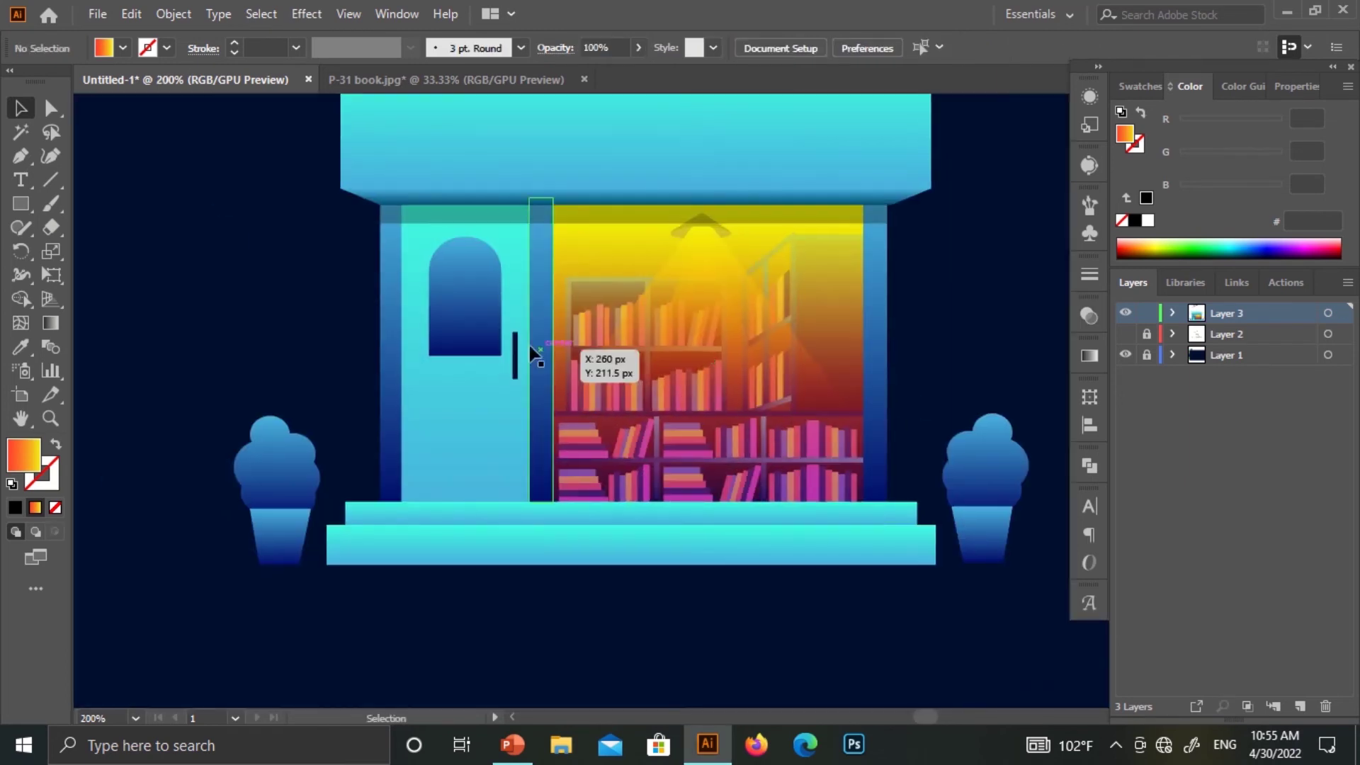
left_click(516, 210)
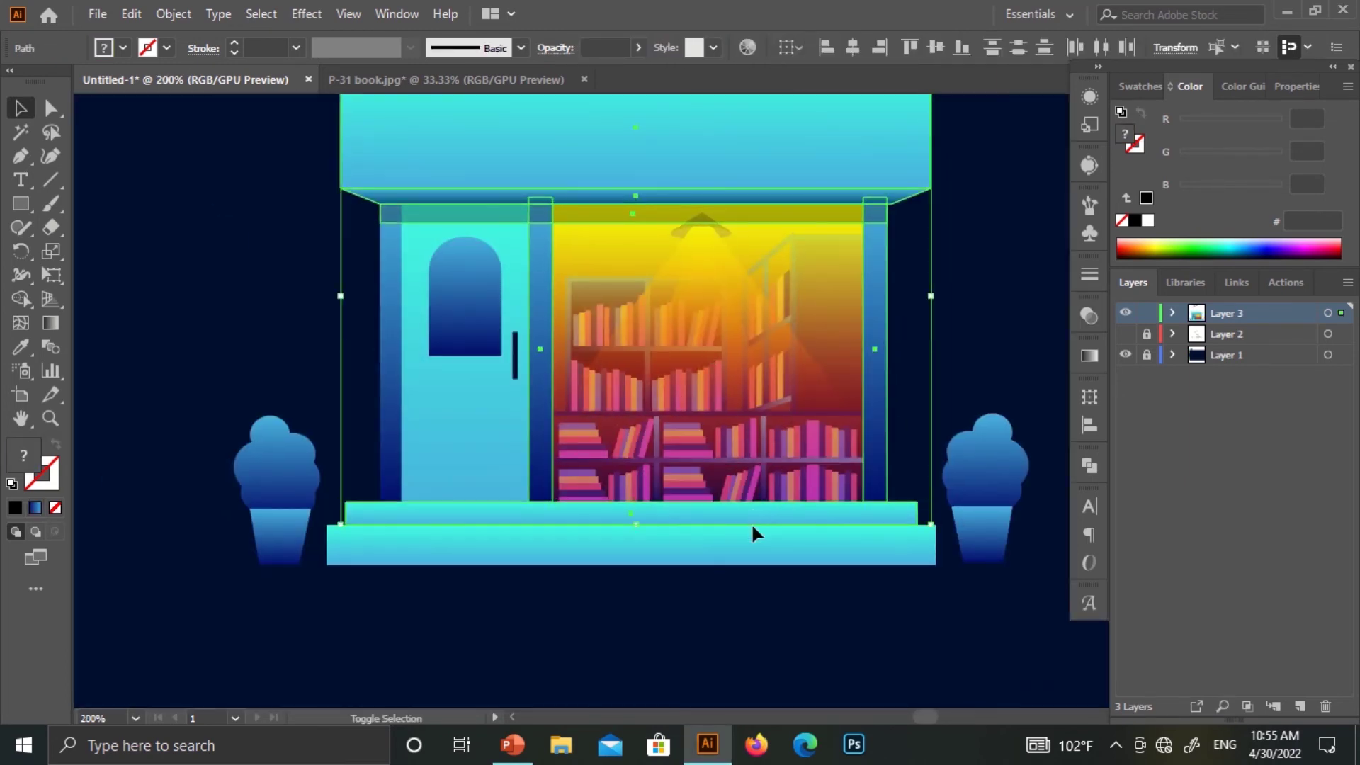
right_click(738, 559)
left_click(984, 454)
mouse_move(841, 549)
left_mouse_down()
mouse_move(831, 510)
mouse_move(761, 547)
left_mouse_up()
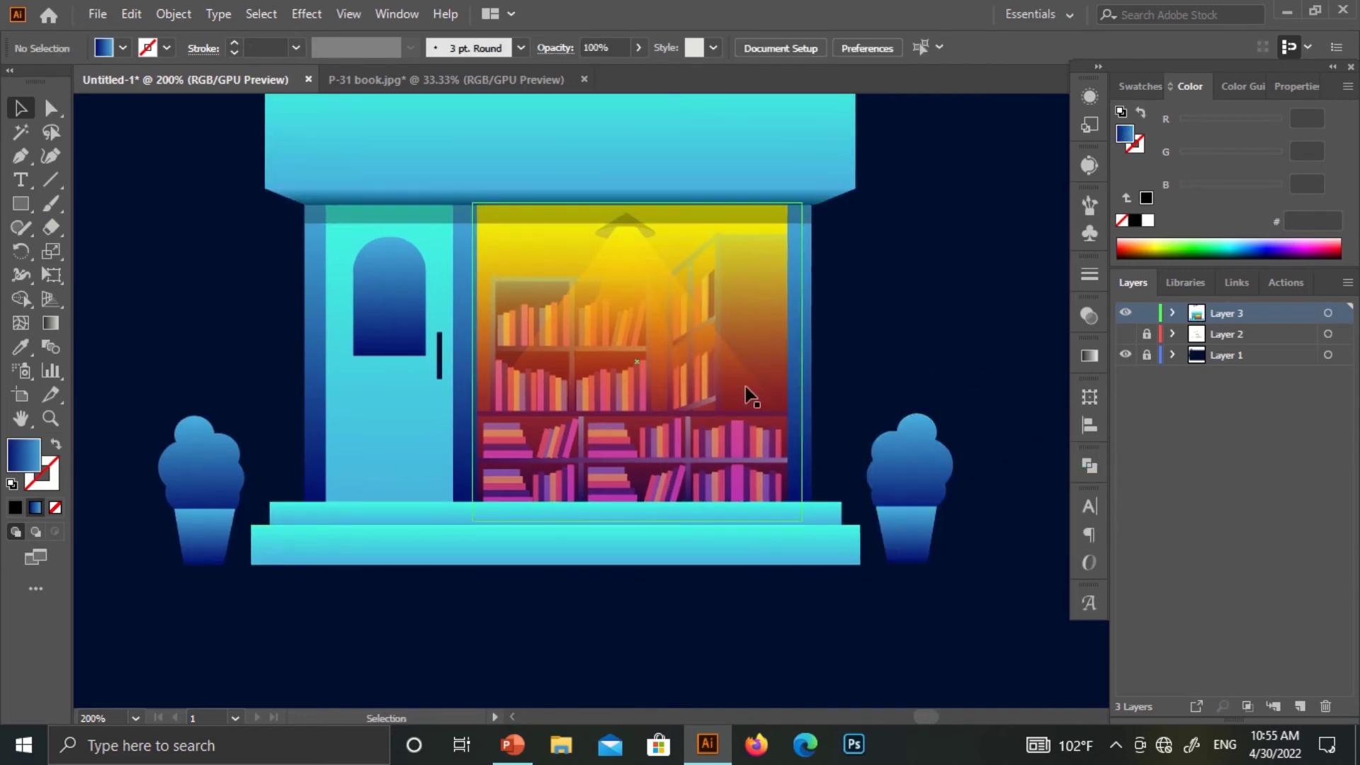
left_click(747, 386)
left_click(847, 452)
Give the rectangle beside the storefront the purple gradient at 41% opacity
scroll(693, 532, "up", 2)
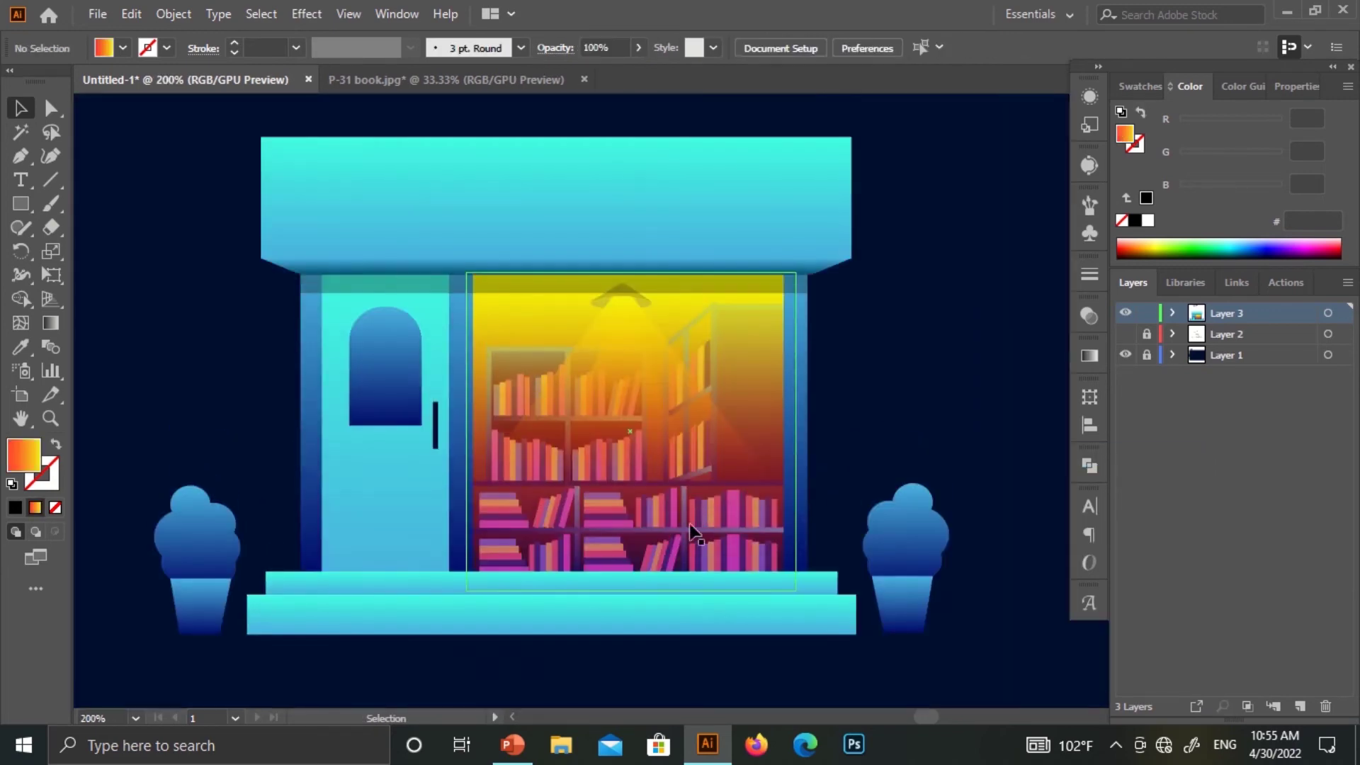
scroll(631, 487, "right", 5)
left_click(693, 395)
key("ctrl+minus")
key("ctrl+minus")
key("ctrl+minus")
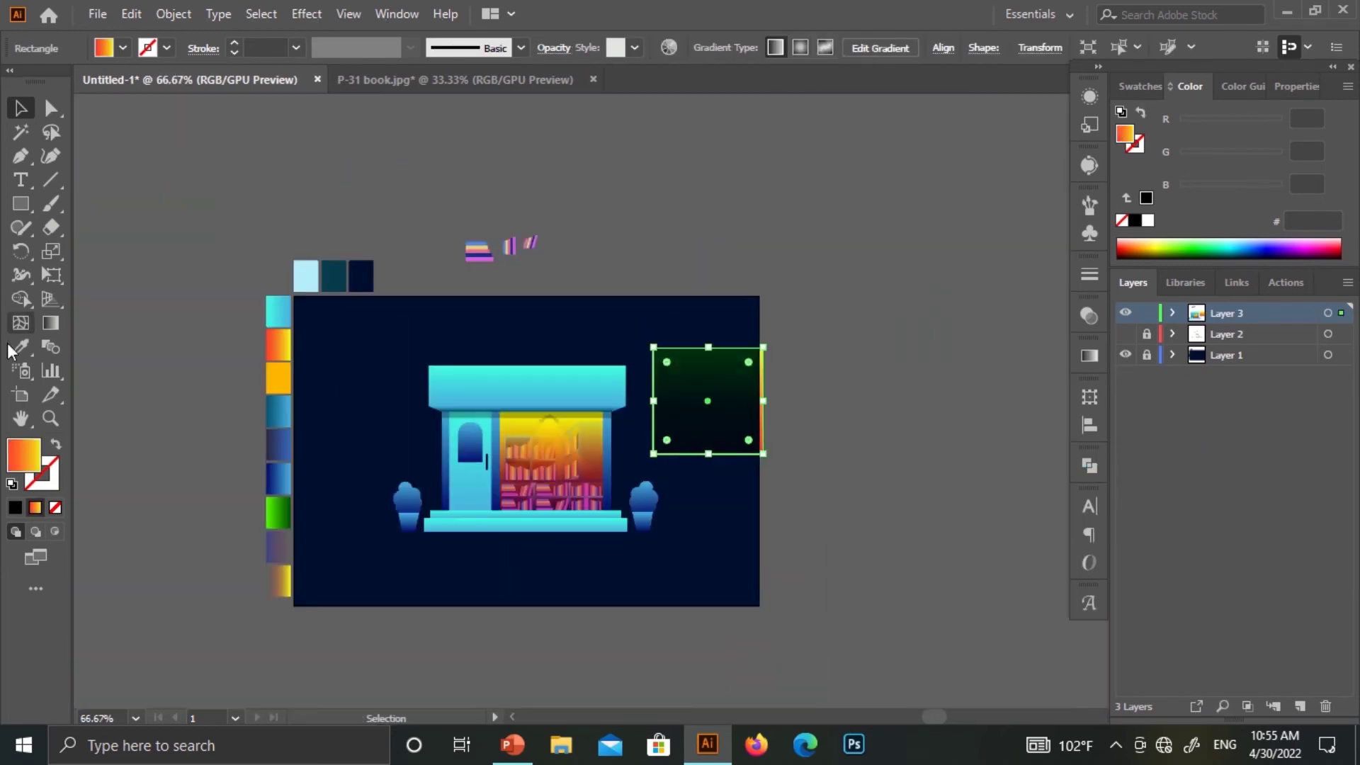
key("i")
left_click(278, 545)
key("v")
left_click_drag(608, 358, 684, 486)
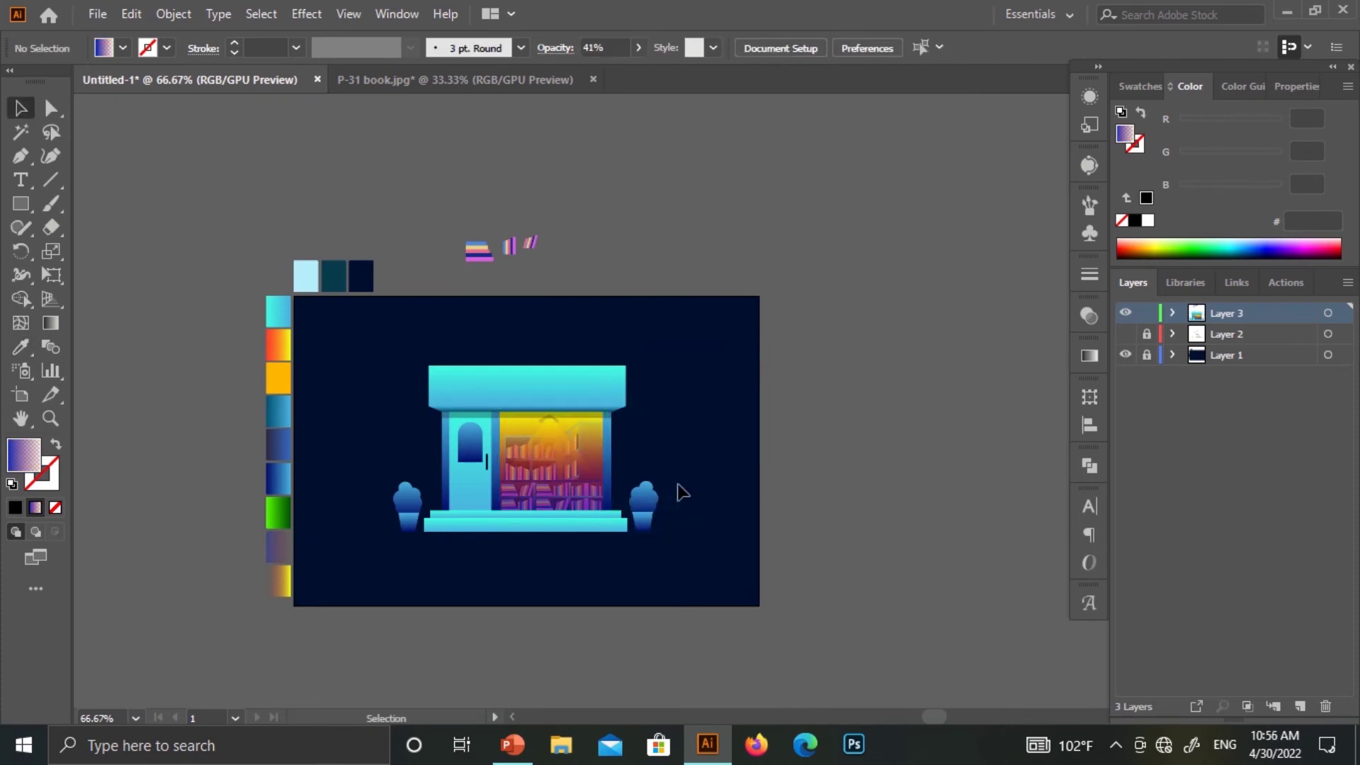
Apply Soft Light blending to the window overlay, then undo it and review the result
key("ctrl+plus")
key("ctrl+plus")
left_click(638, 425)
left_click(1089, 316)
left_click(921, 338)
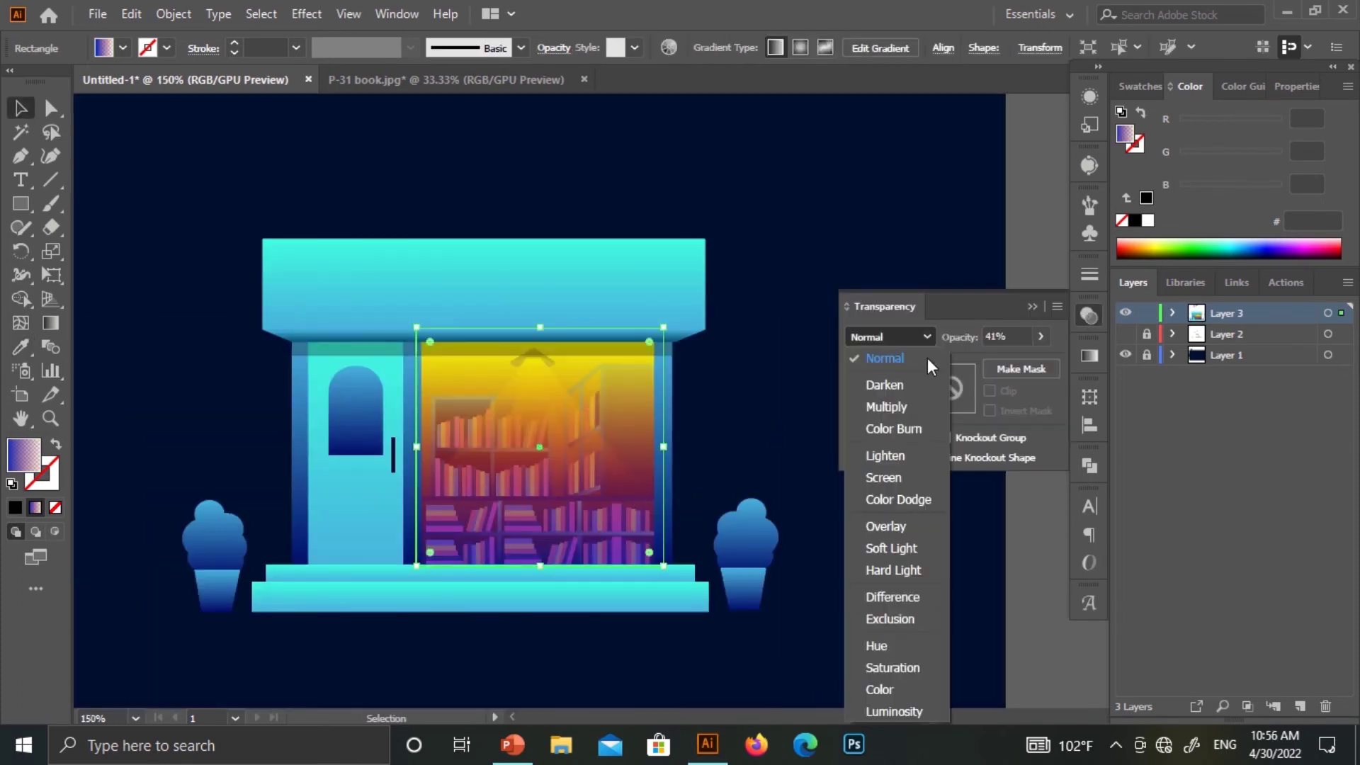
left_click(885, 548)
left_click(997, 347)
key("ctrl+z")
key("ctrl+z")
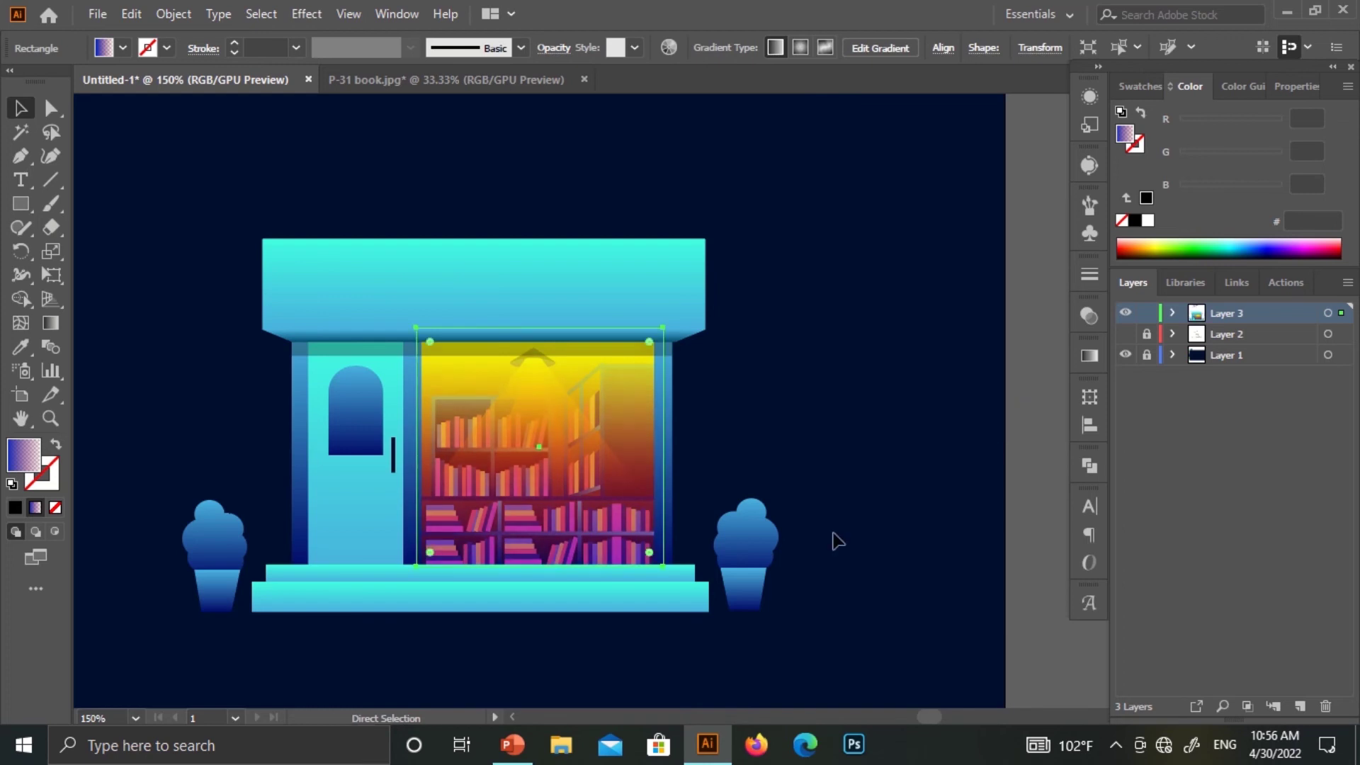
left_click(832, 535)
key("ctrl+plus")
left_click(723, 362)
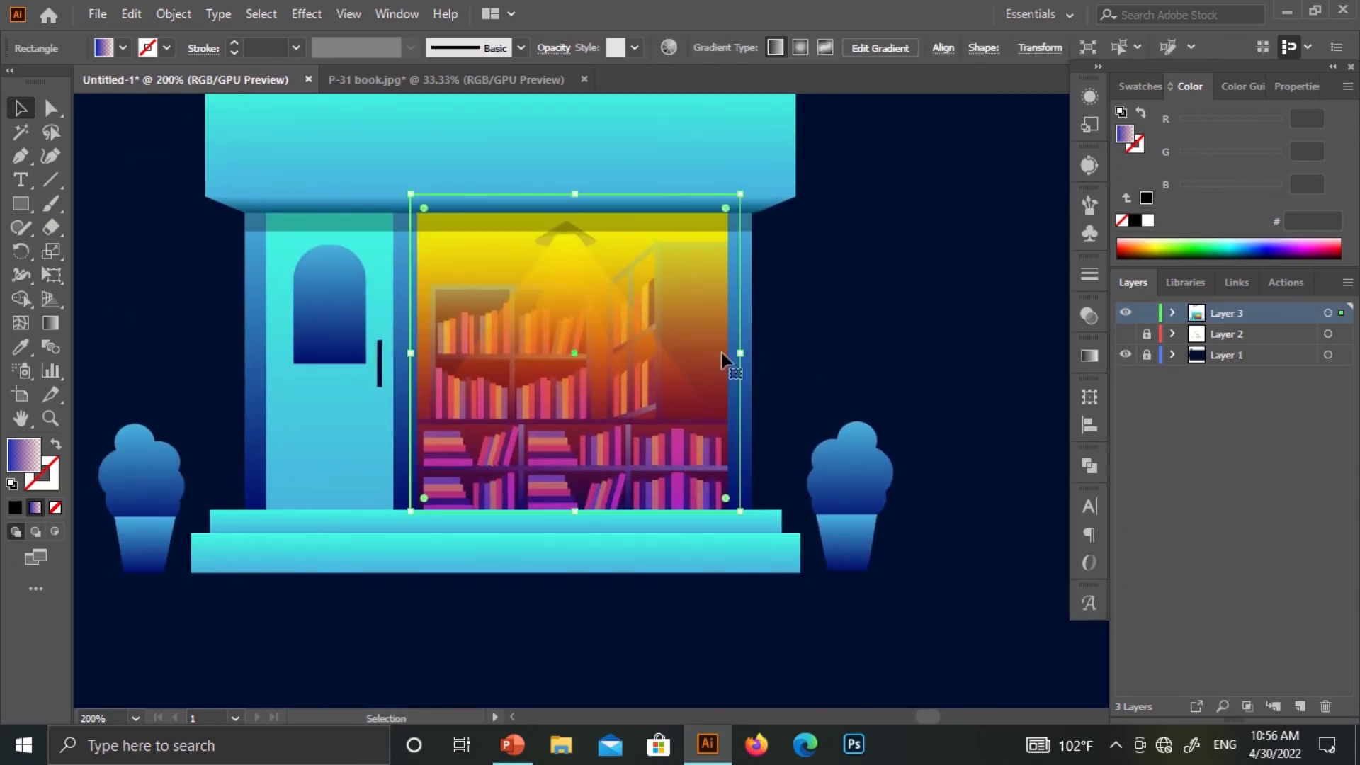
left_click(911, 379)
left_click(21, 205)
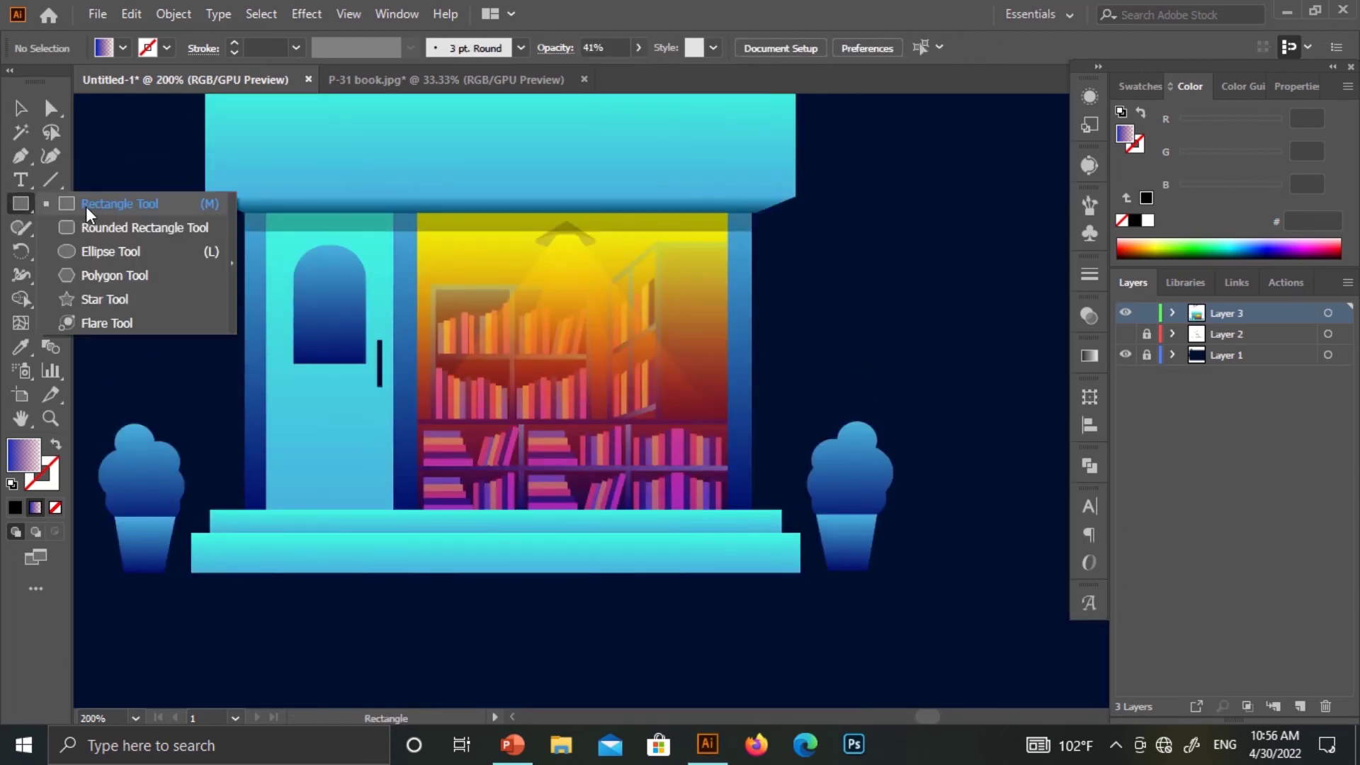
Draw a circle with the yellow radial gradient and place it under the window lamp
left_click_drag(9, 201, 92, 248)
left_click_drag(698, 283, 816, 403)
left_click(21, 347)
key("ctrl+minus")
key("ctrl+minus")
key("ctrl+minus")
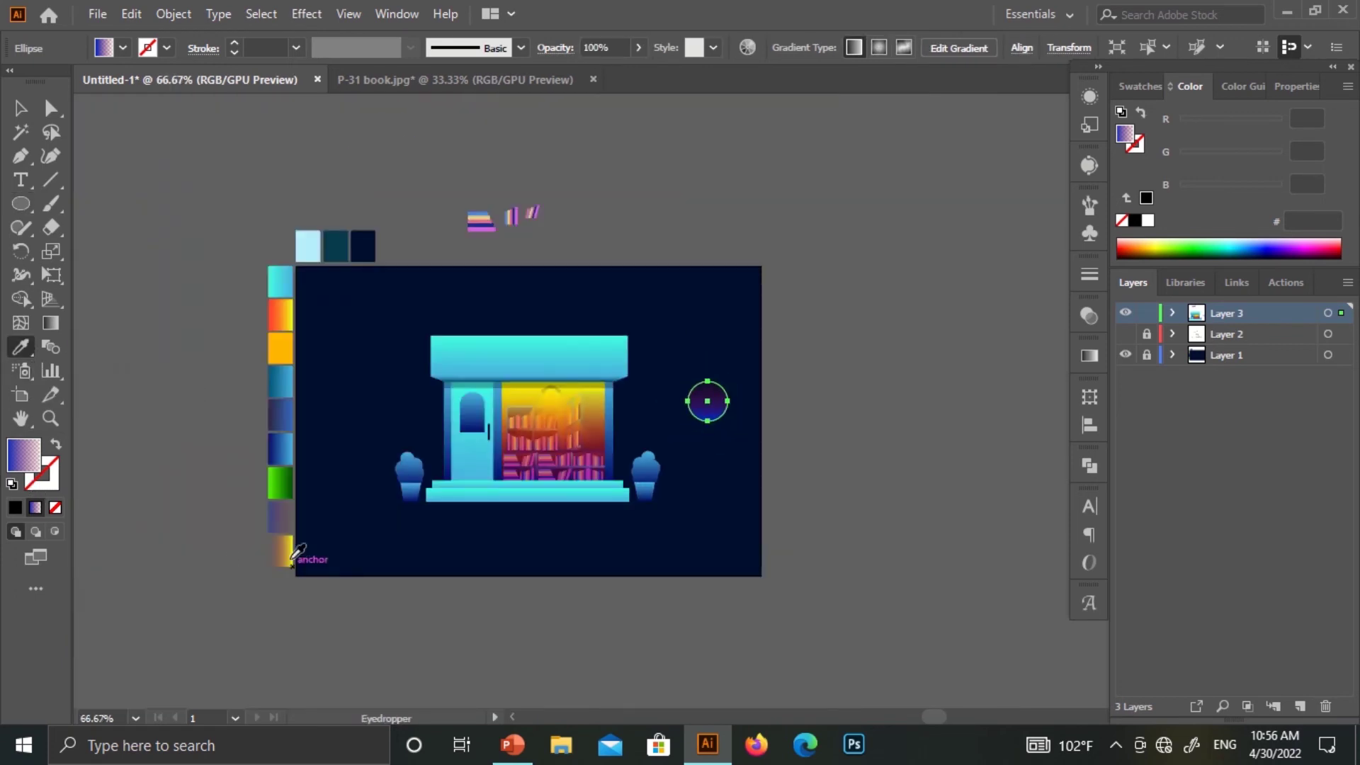
left_click(1089, 354)
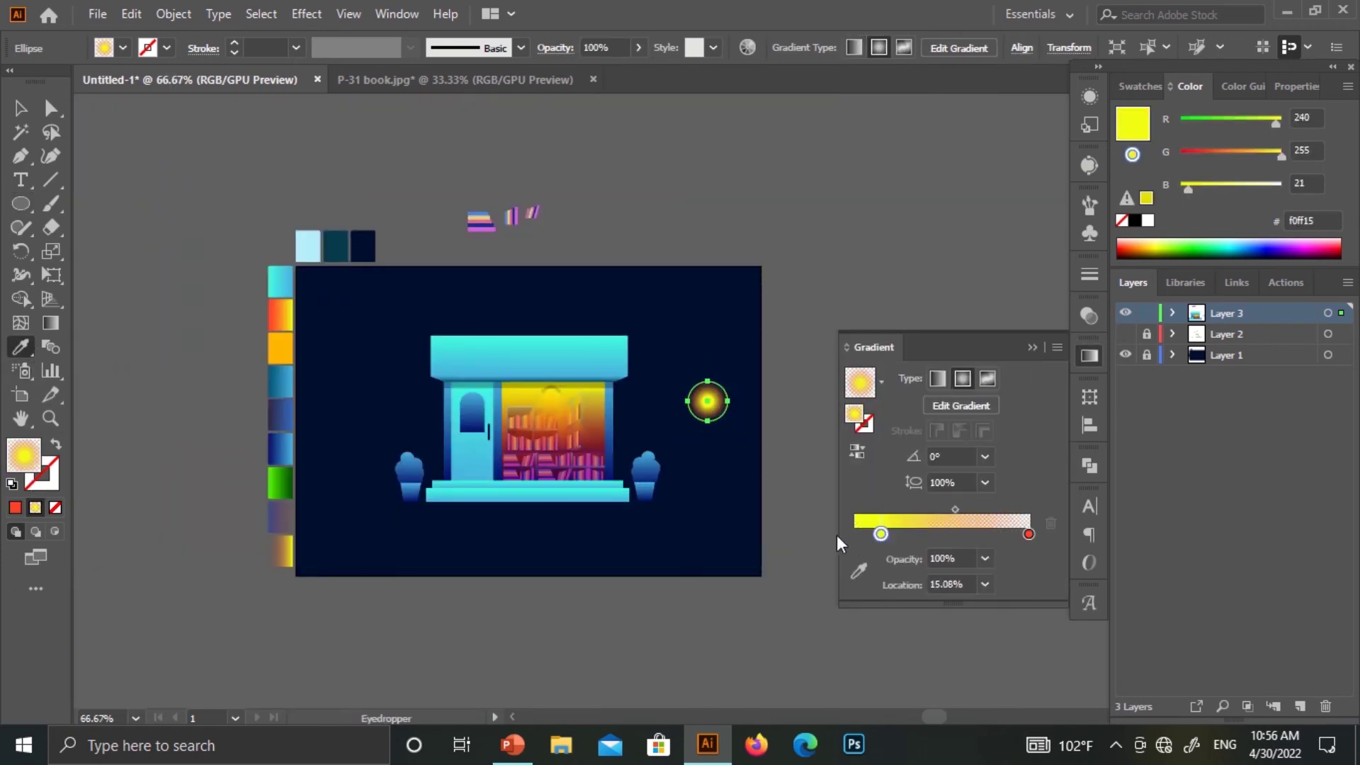
key("v")
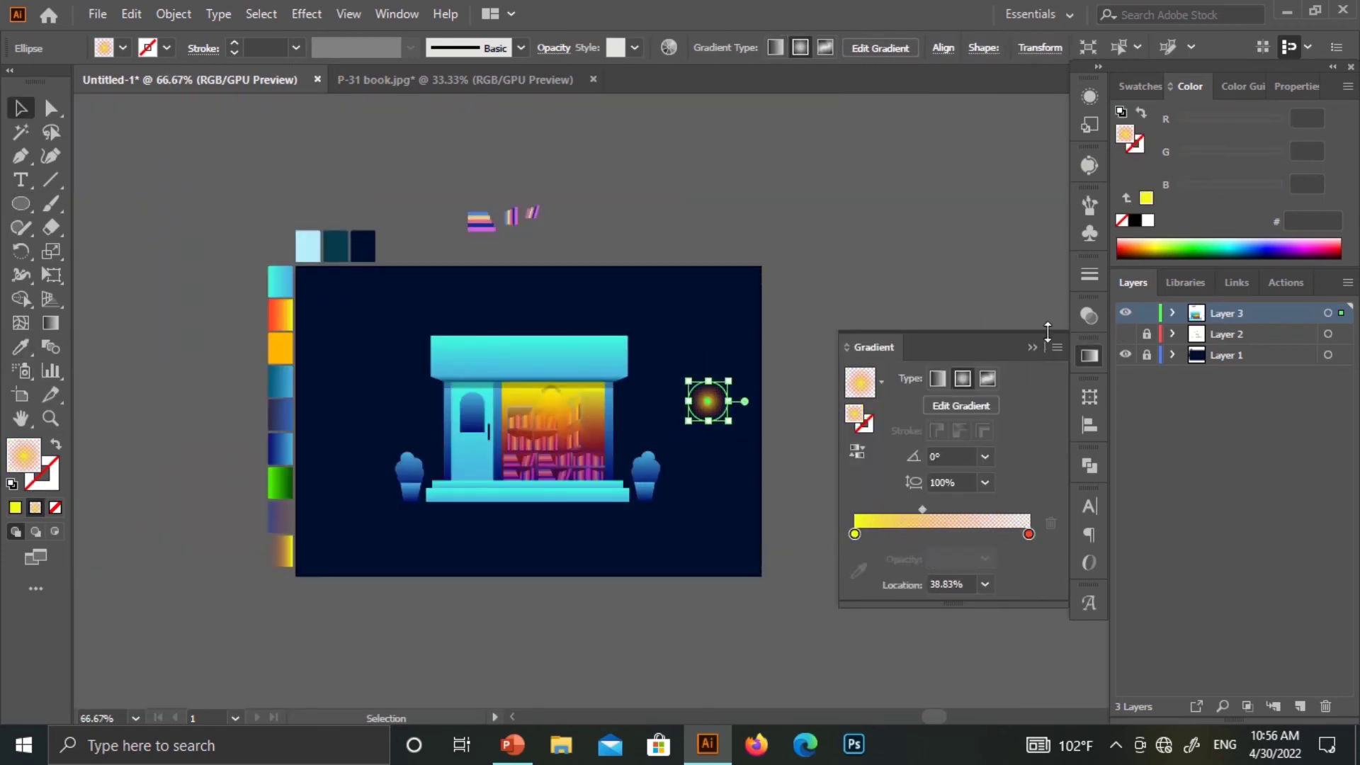
left_click_drag(707, 402, 554, 397)
Set the glow circle's blend mode to Screen
key("ctrl+shift+F10")
left_click(939, 340)
left_click(878, 428)
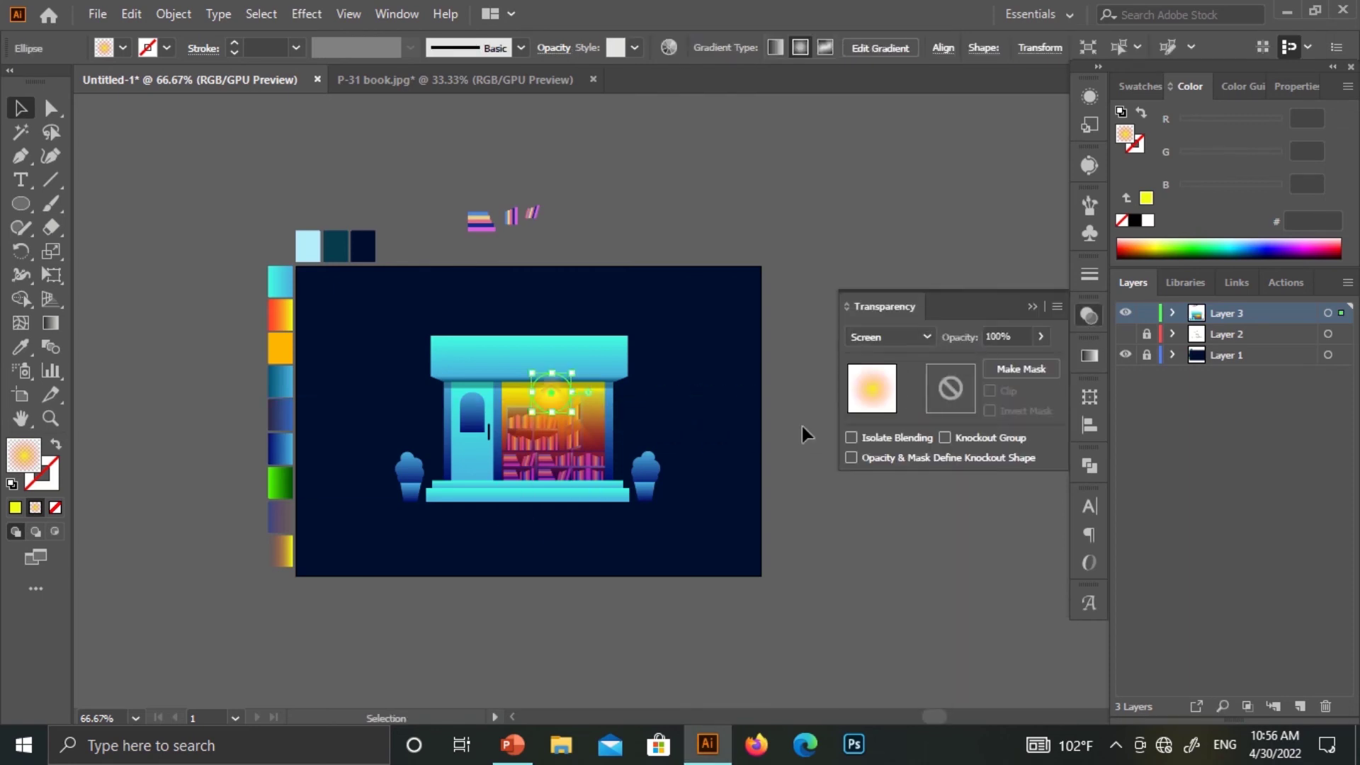
left_click(802, 427)
left_click(1032, 300)
key("ctrl+plus")
key("ctrl+plus")
Set the window overlay's blend mode back to Soft Light
key("ctrl+shift+F10")
left_click(920, 337)
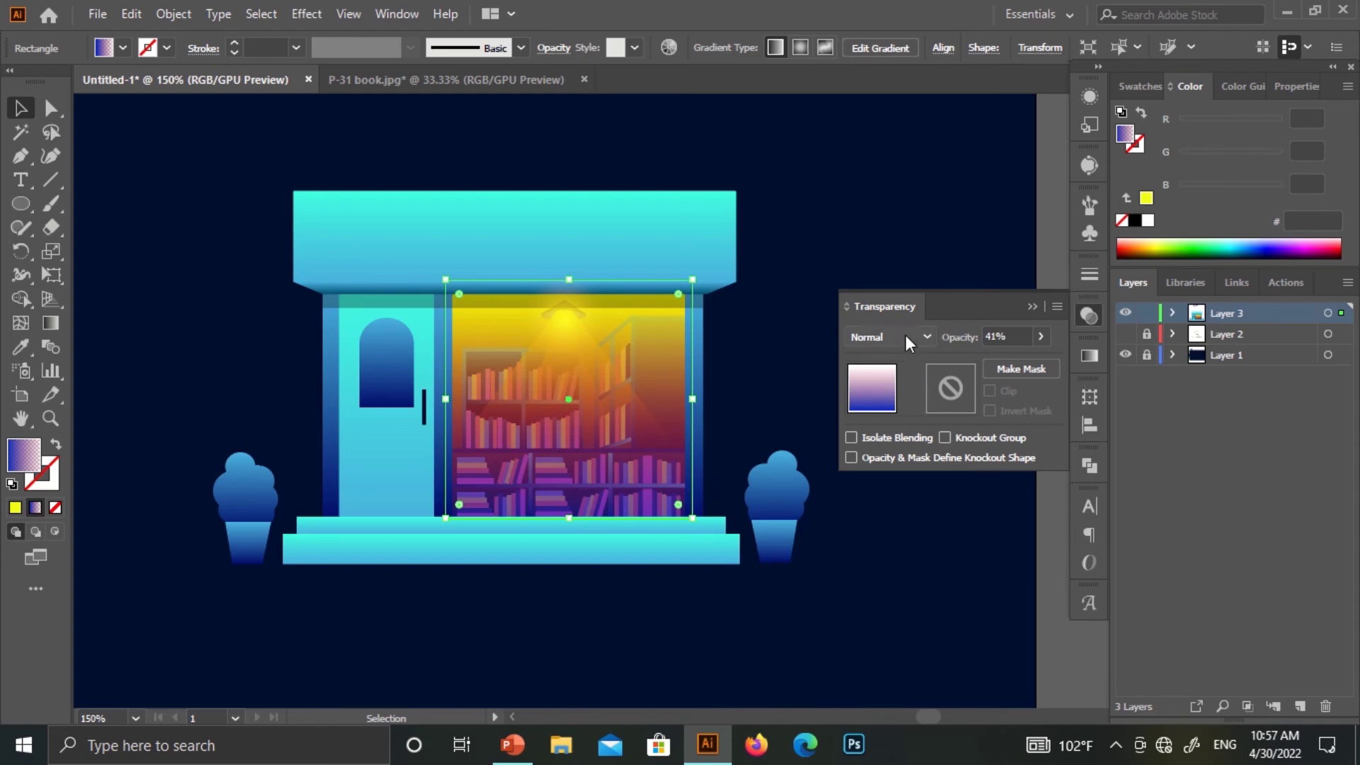
left_click(905, 336)
left_click(898, 547)
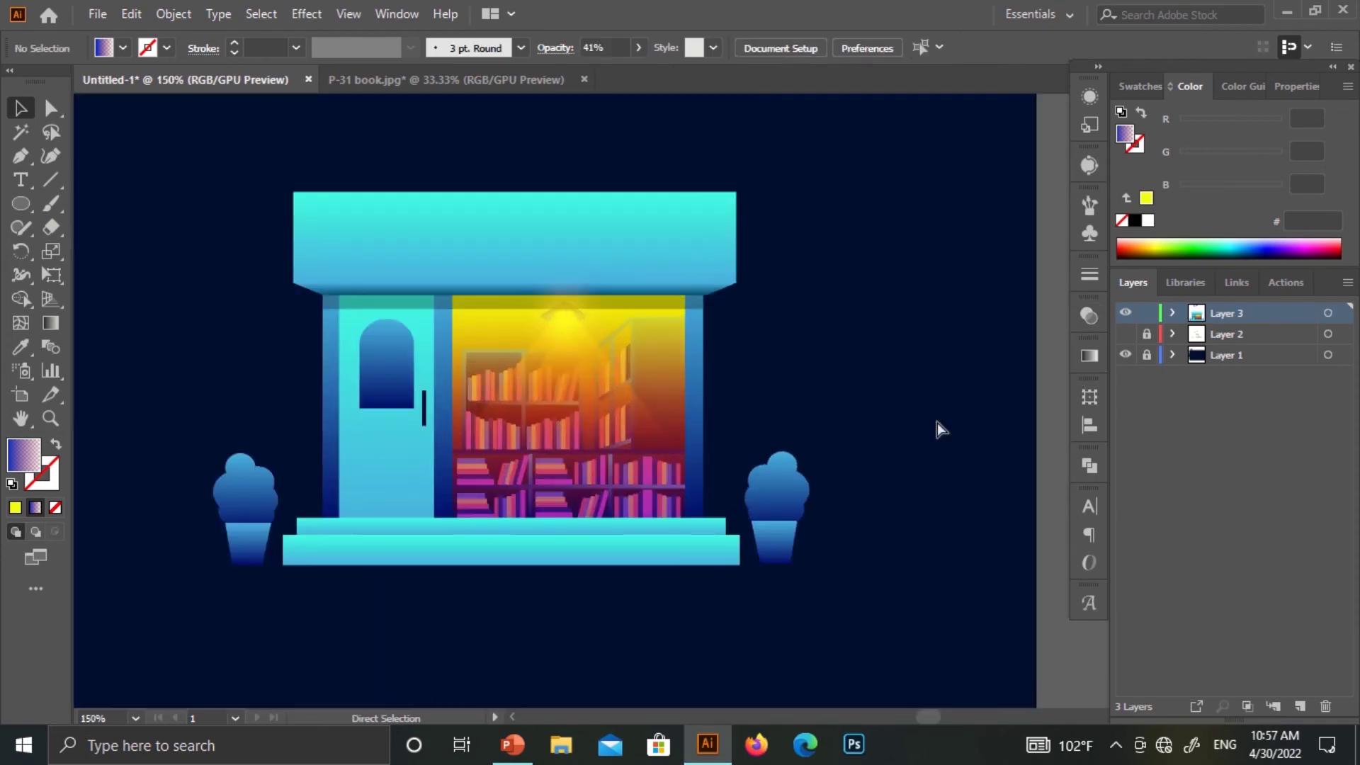
Copy the roof rectangle, cut it diagonally with Shape Builder, and move the trapezoid onto the awning
mouse_move(535, 236)
left_mouse_down()
mouse_move(691, 308)
mouse_move(712, 267)
left_mouse_up()
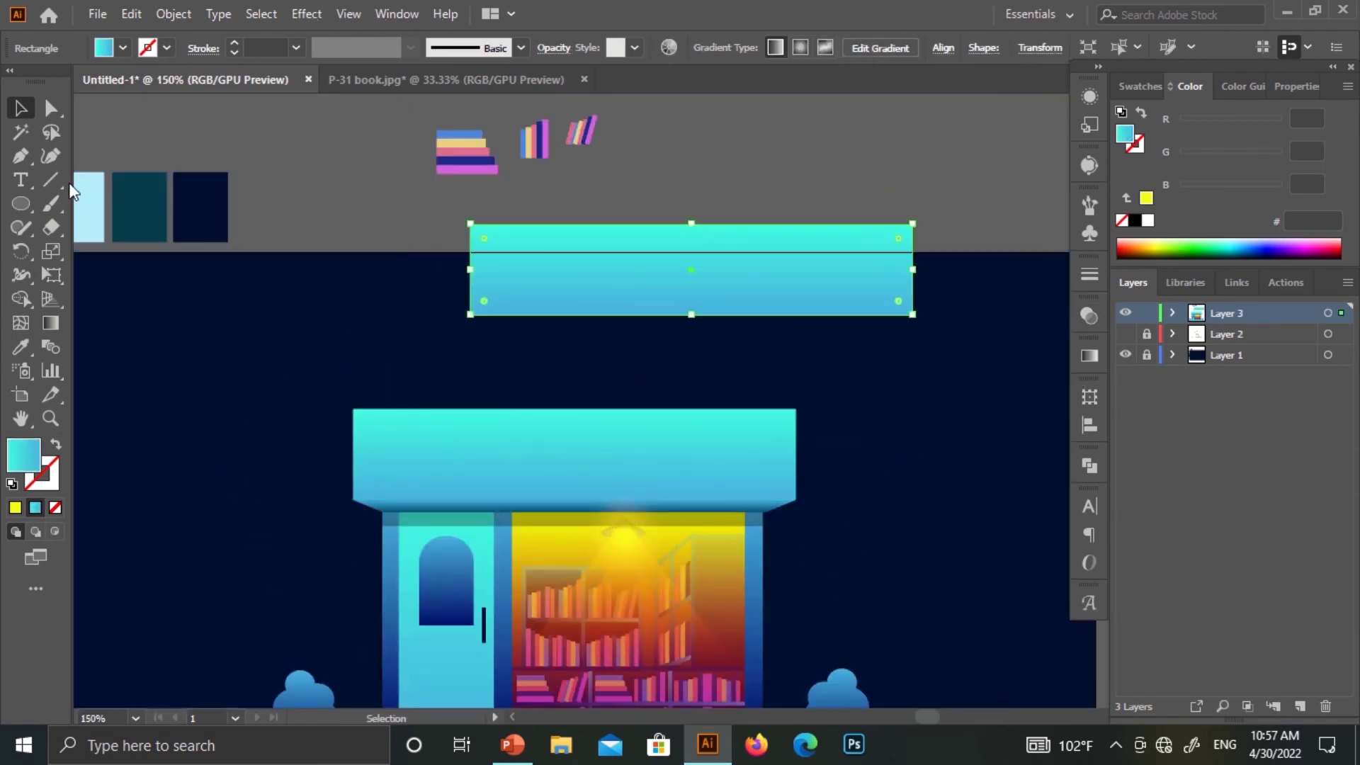
left_click_drag(606, 367, 608, 352)
left_click(777, 283, "shift")
key("shift+m")
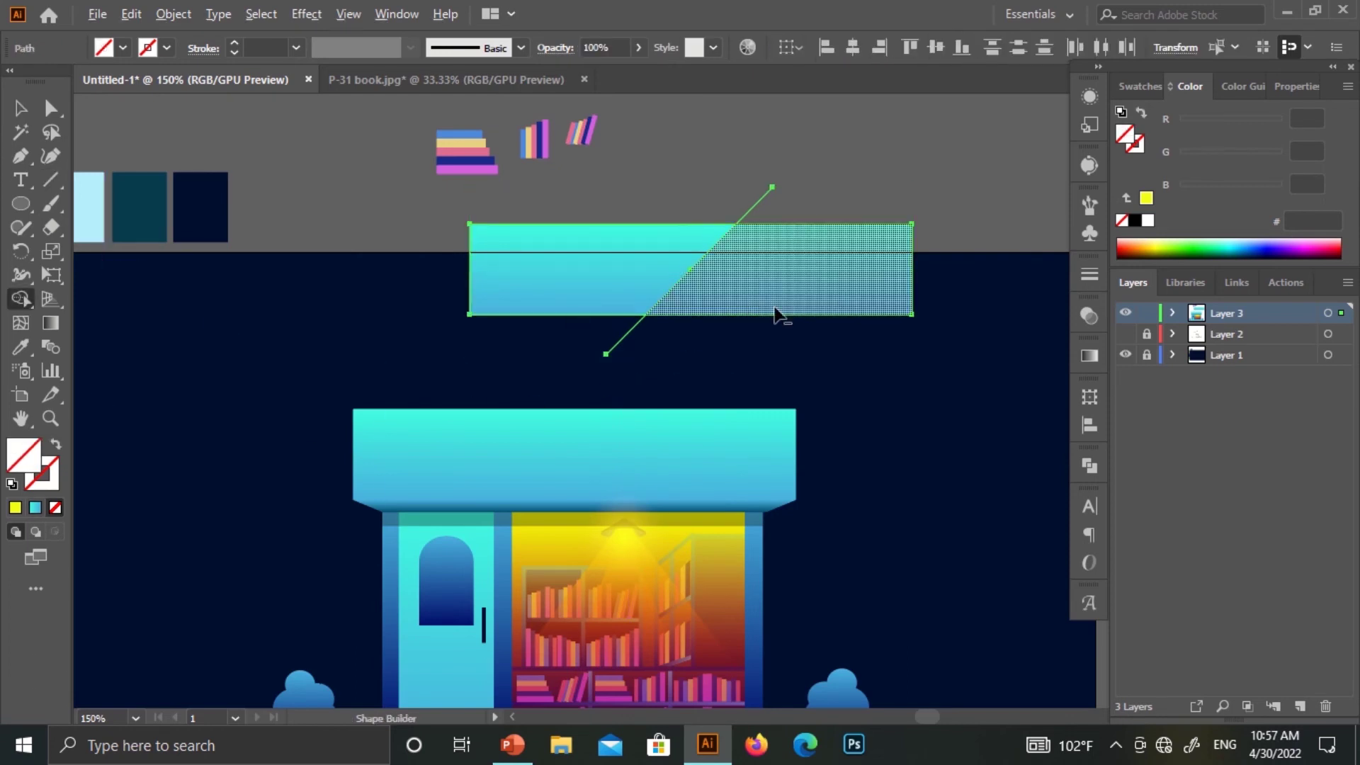
left_click(20, 108)
scroll(567, 212, "down", 3)
left_click_drag(577, 202, 458, 385)
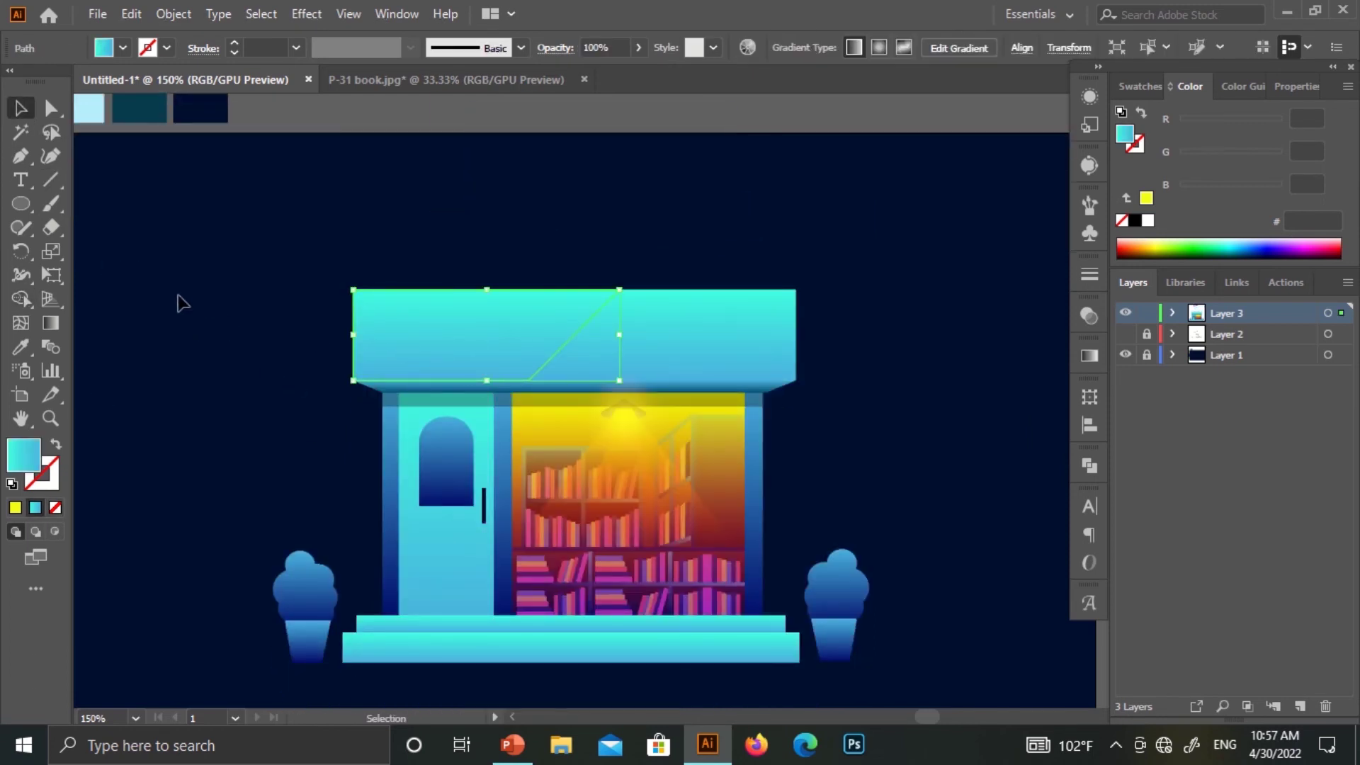
Fill the awning highlight with light blue b6eeff and give it a softer blend mode
key("i")
left_click(188, 127)
key("v")
key("ctrl+shift+F10")
left_click(886, 337)
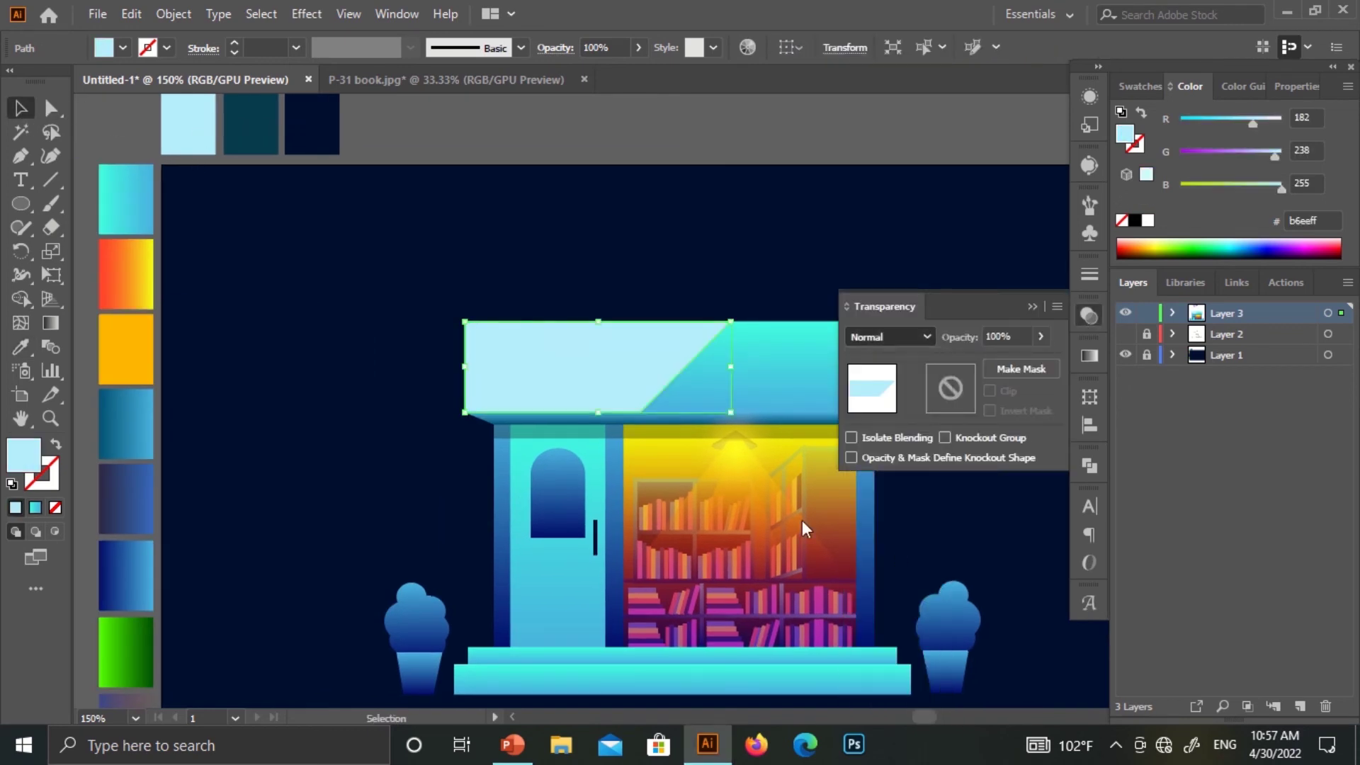
left_click(871, 521)
left_click(956, 307)
Draw a diagonal line across the tall rectangle near the door
scroll(956, 306, "down", 3)
left_click_drag(460, 403, 300, 321)
scroll(409, 425, "left", 3)
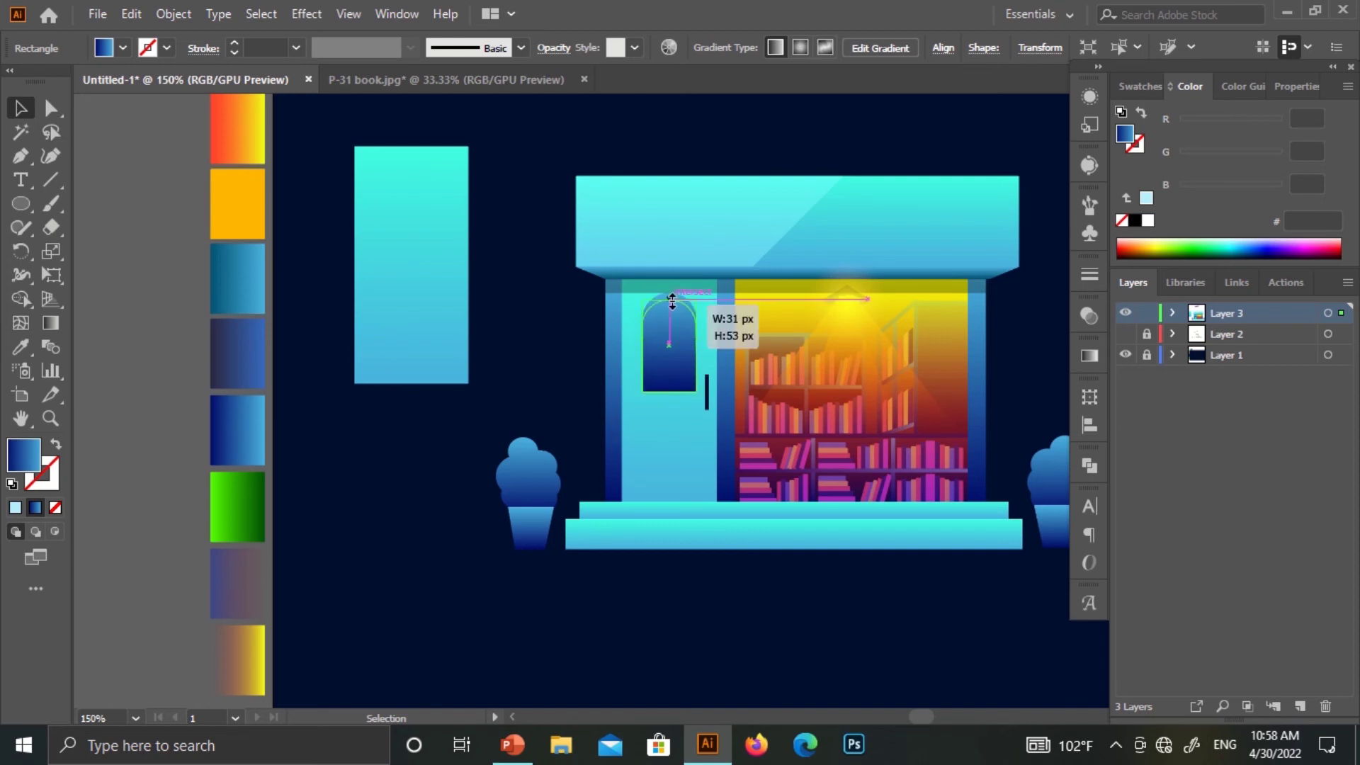
left_click(426, 499)
scroll(425, 499, "up", 2)
key("backslash")
left_click_drag(508, 211, 321, 400)
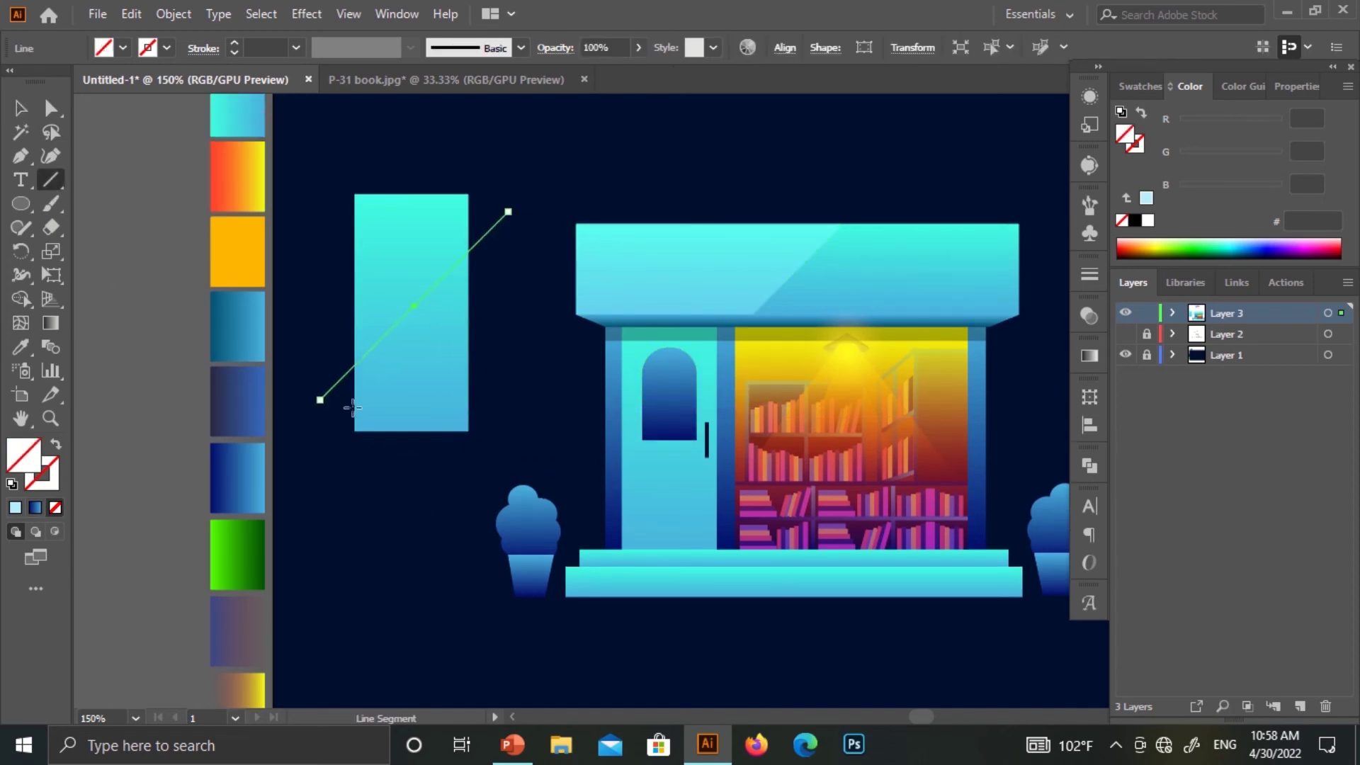
key("v")
left_click(449, 395)
key("ctrl+z")
Cut the tall rectangle along the diagonal with Shape Builder into an angled door highlight
left_click(411, 367)
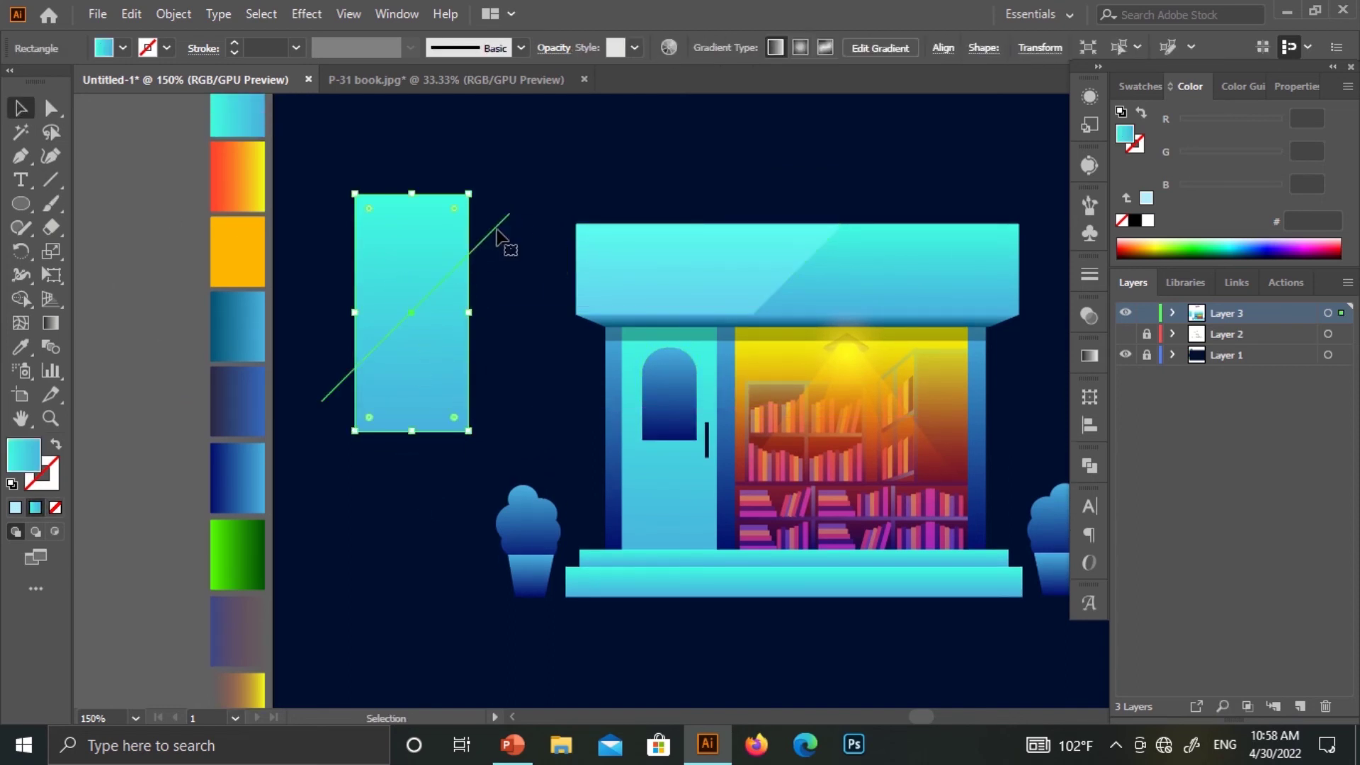
left_click(486, 250)
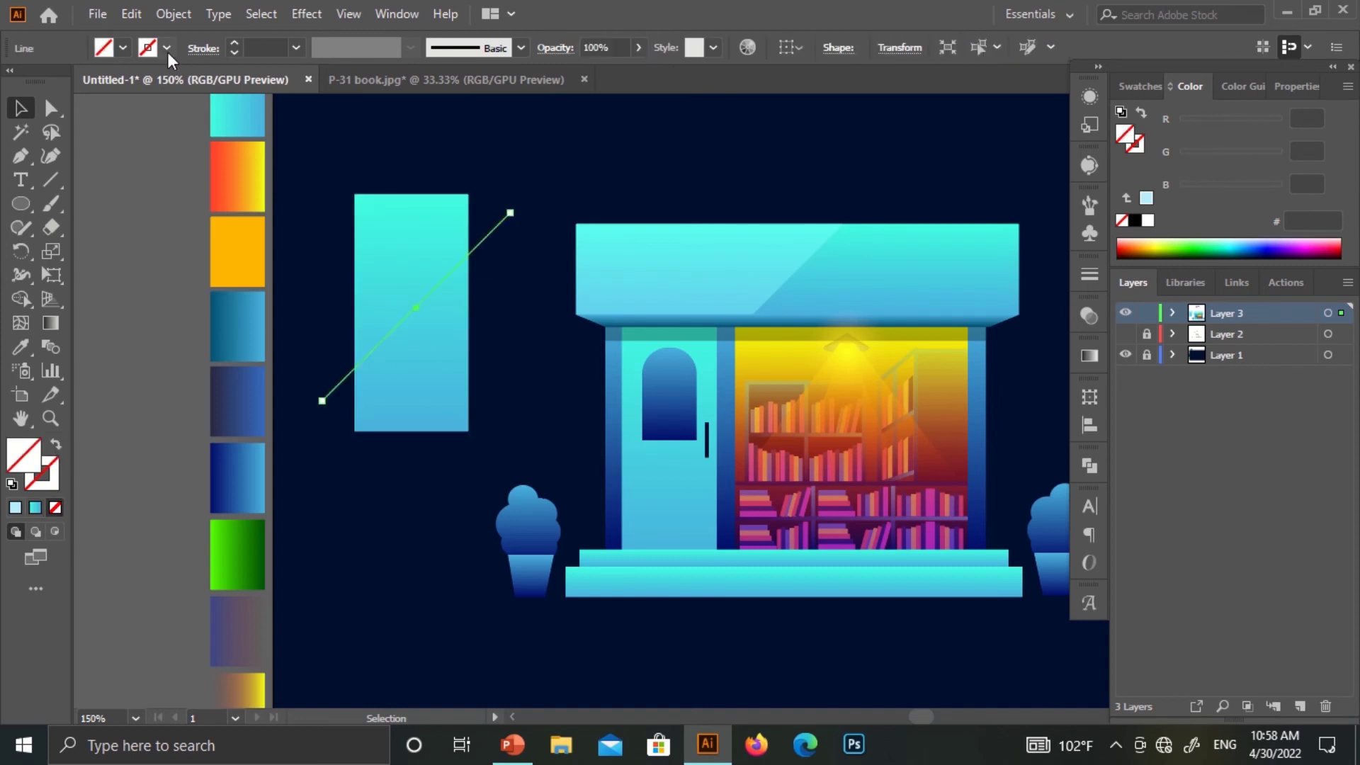
left_click_drag(315, 358, 425, 319)
key("shift+m")
left_click(432, 383, "alt")
left_click(340, 383, "alt")
left_click(488, 234, "alt")
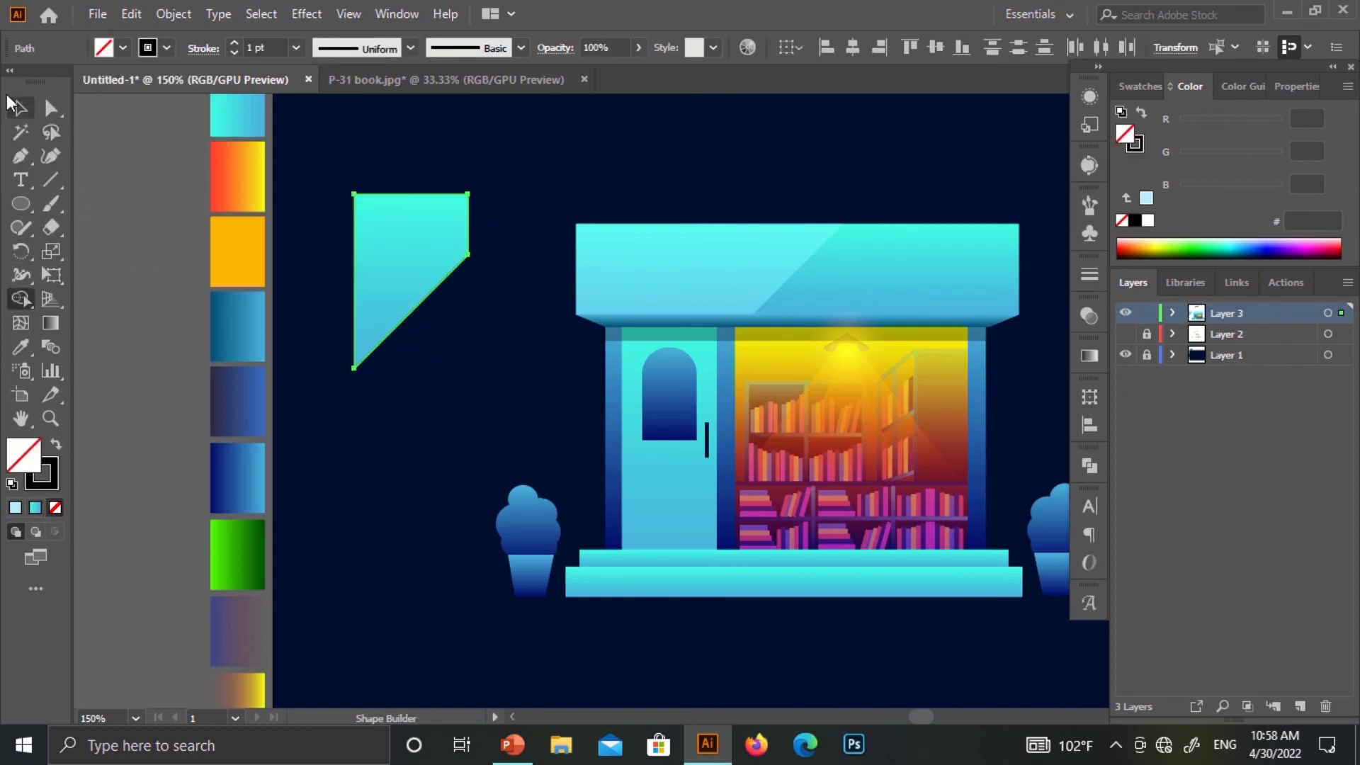
left_click(18, 106)
left_click(409, 459)
left_click(655, 414)
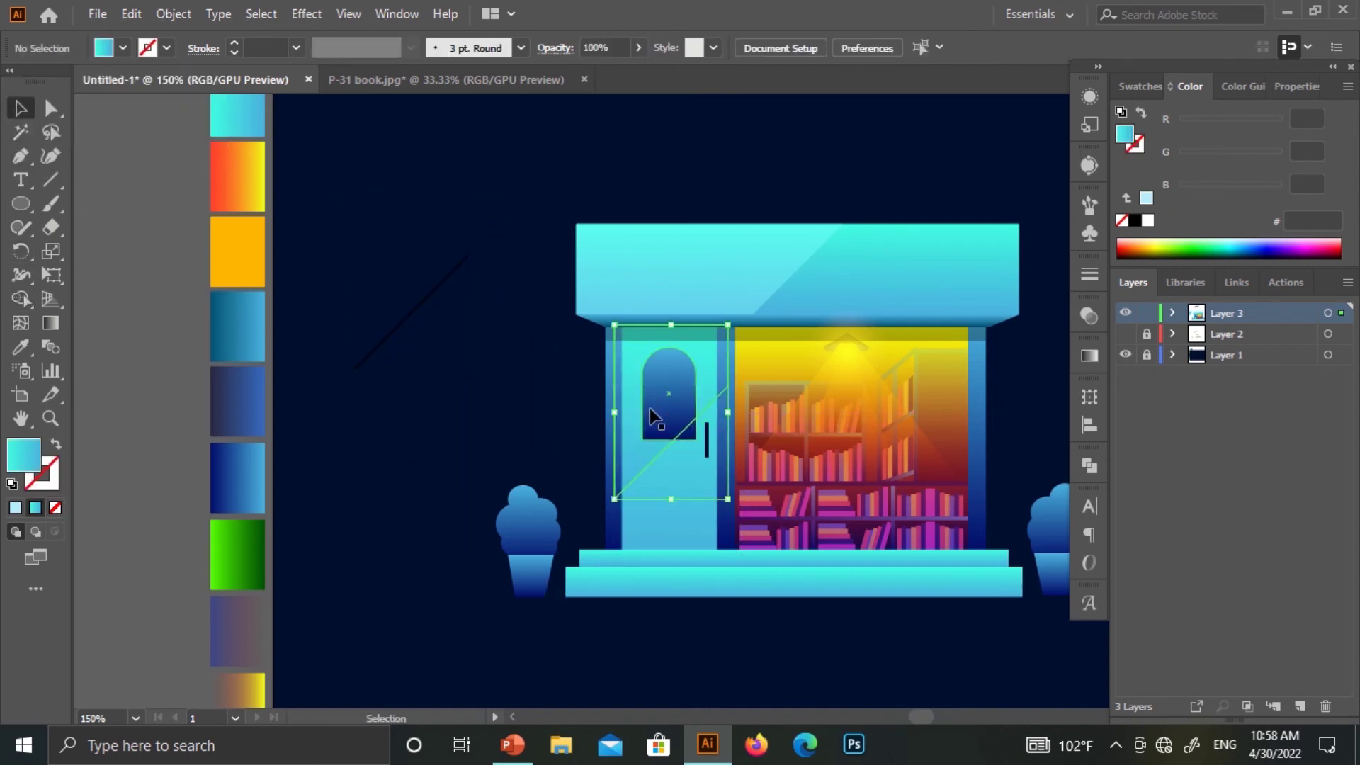
Fill the angled door highlight with light blue b6eeff
left_click(687, 531)
left_click(21, 347)
left_click(21, 108)
left_click(411, 311)
left_click_drag(496, 238, 713, 279)
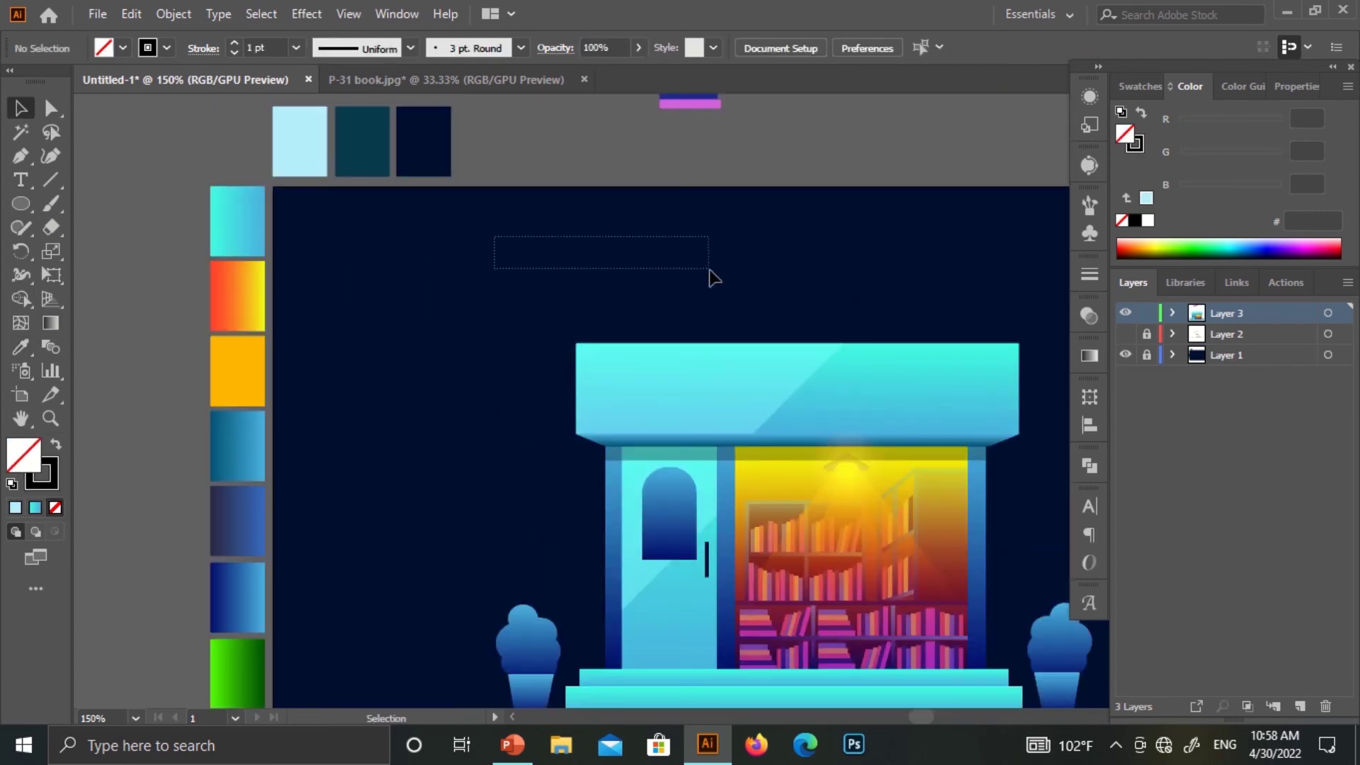
Duplicate the front steps, draw a diagonal line across the copy, and move it onto the originals
scroll(682, 489, "down", 3)
scroll(682, 489, "right", 3)
left_click(682, 486)
scroll(673, 471, "down", 1)
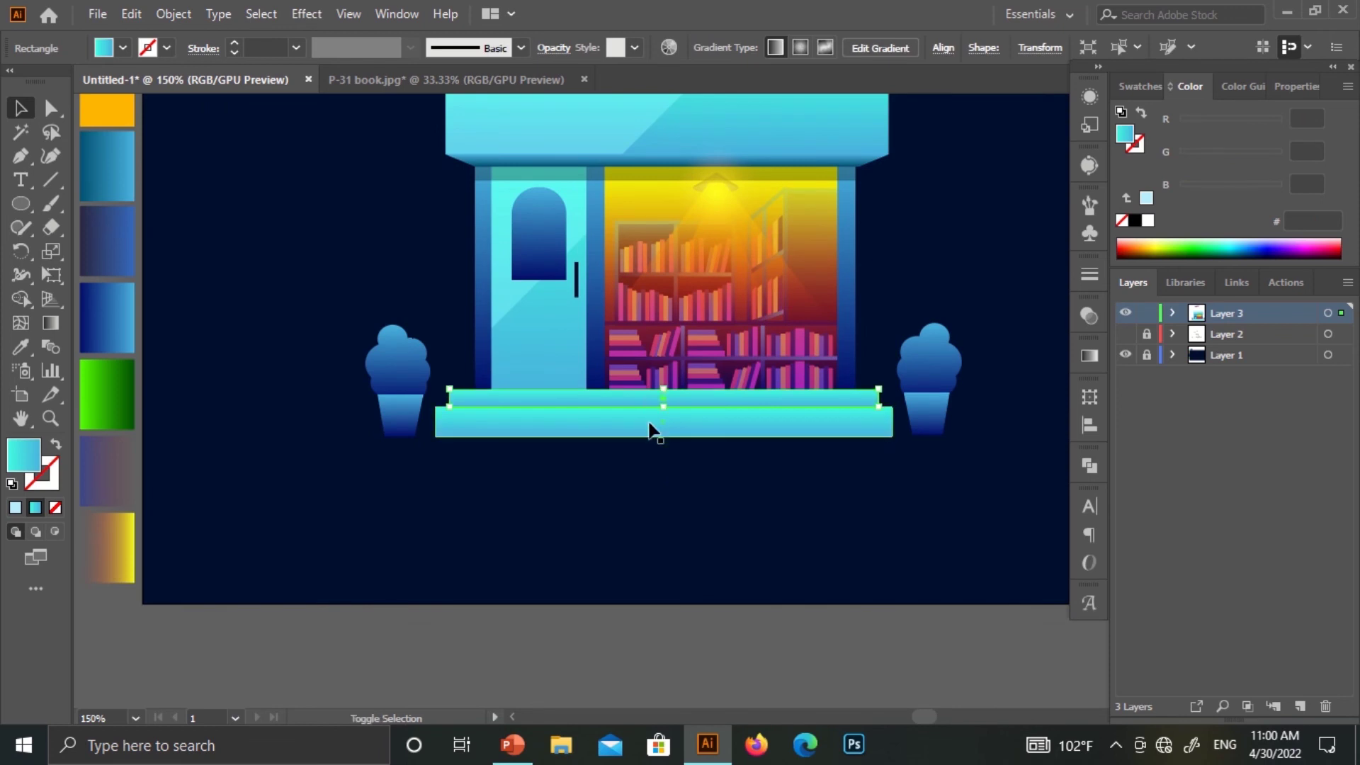
left_click_drag(651, 428, 664, 544)
key("backslash")
left_click_drag(738, 480, 609, 608)
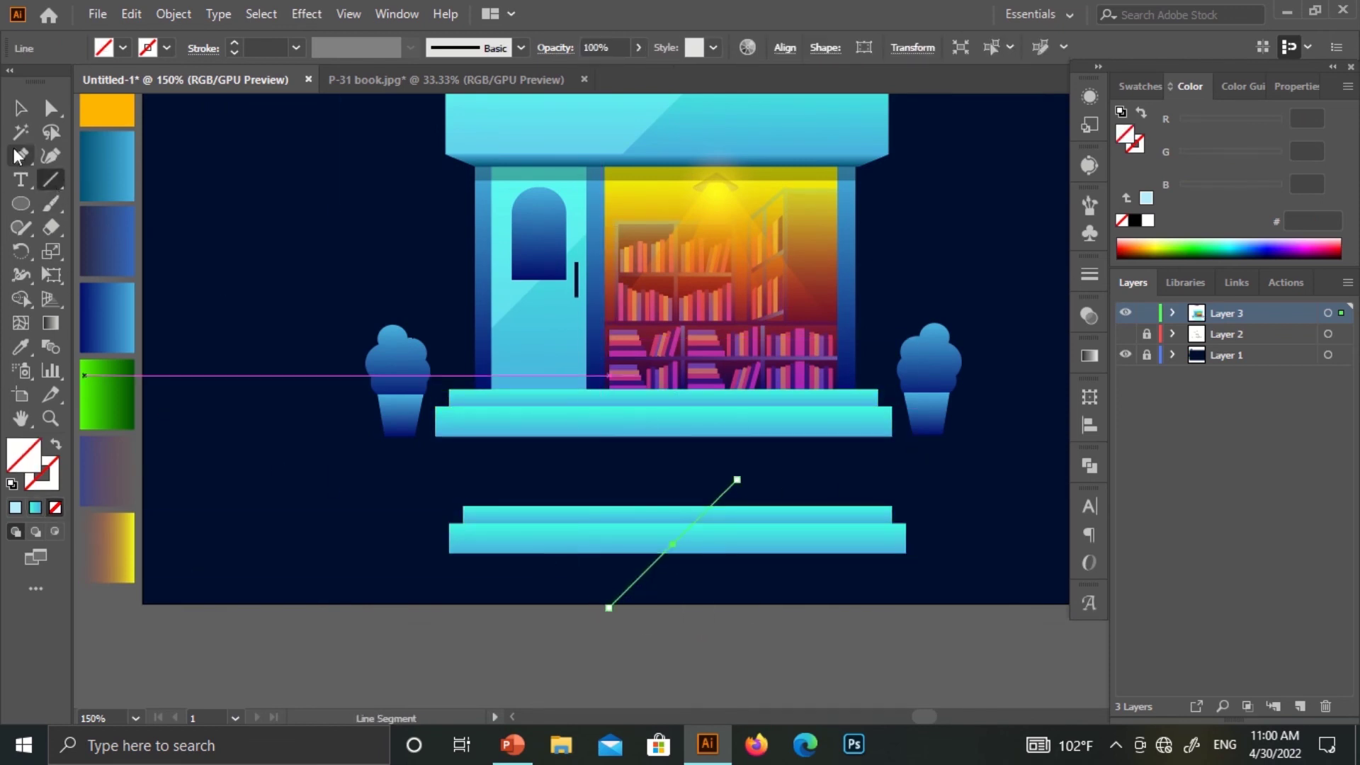
left_click(20, 108)
mouse_move(921, 496)
left_mouse_down()
mouse_move(695, 560)
mouse_move(675, 428)
left_mouse_up()
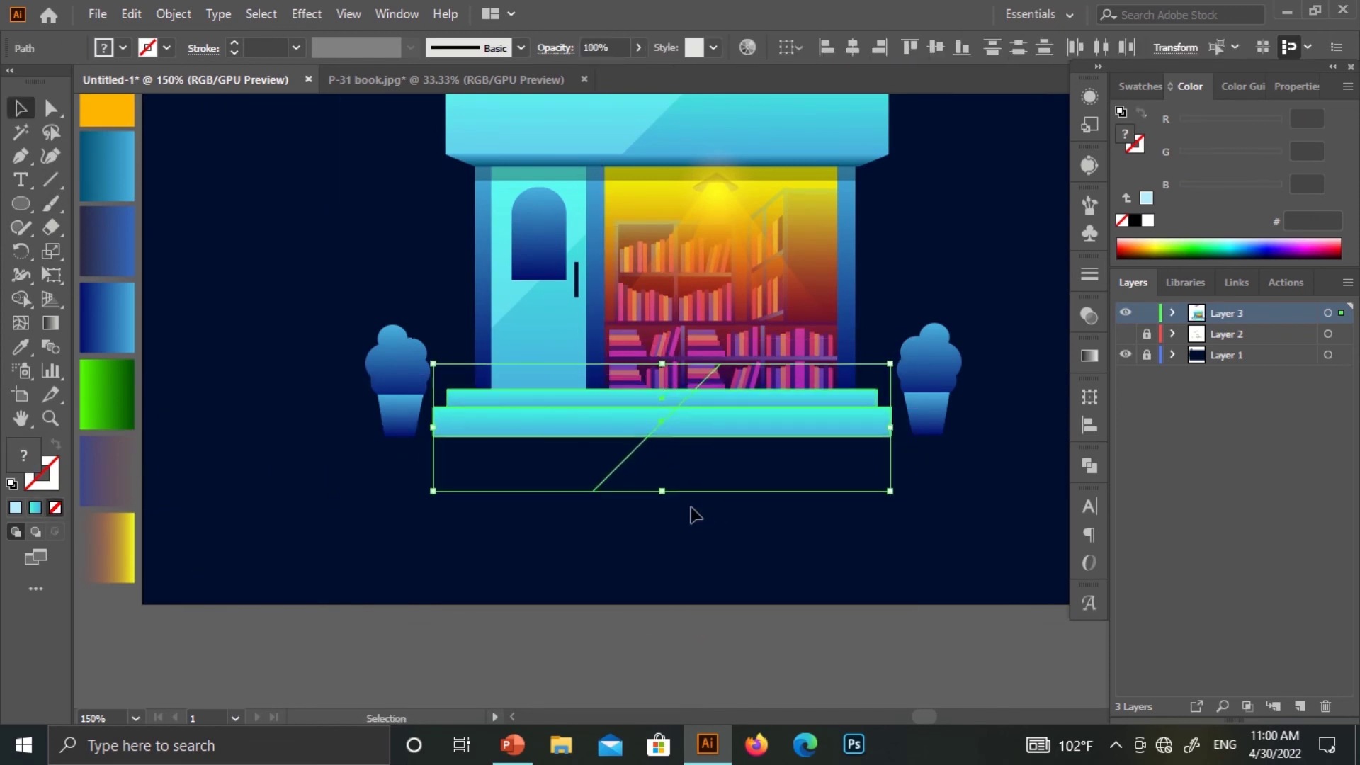
Split the steps along the diagonal with Shape Builder and fill the left piece light blue
key("ctrl+equal")
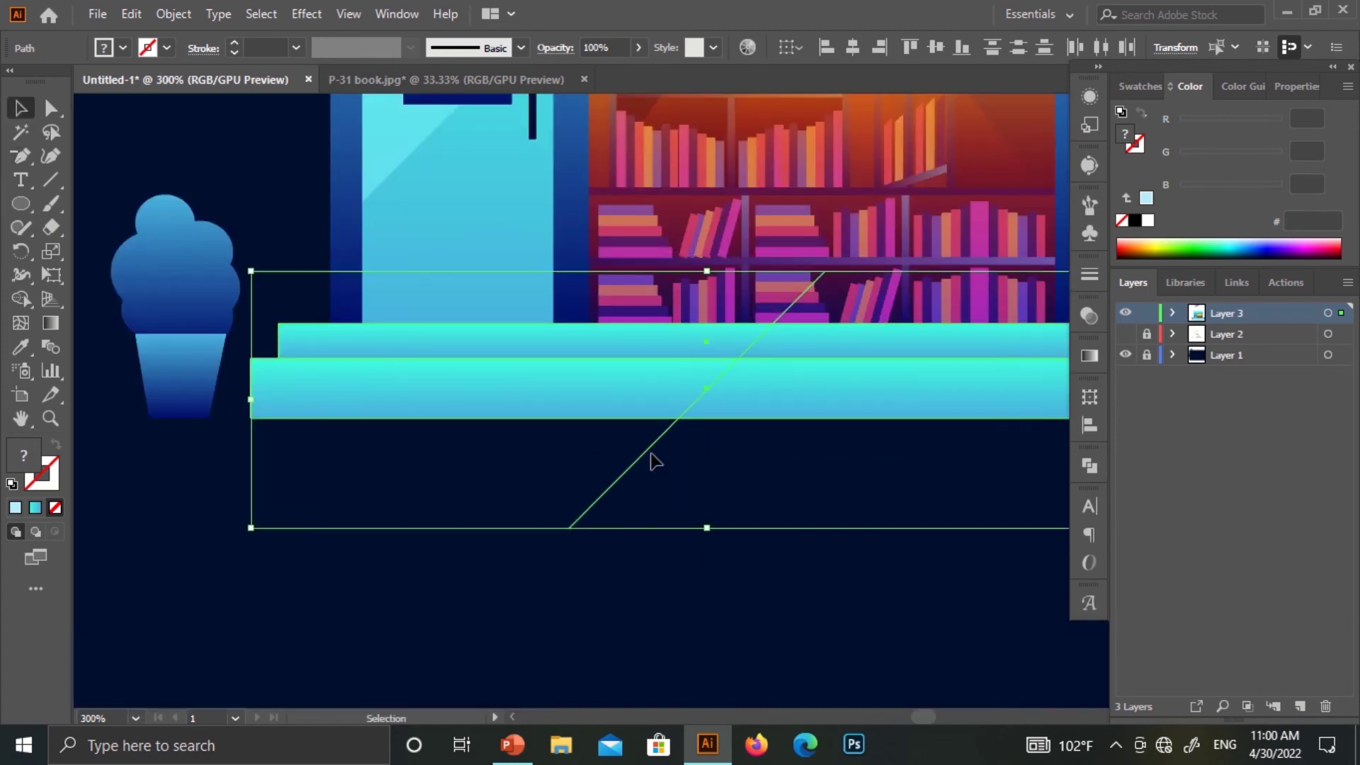
left_click(654, 474)
left_click_drag(613, 465, 473, 446)
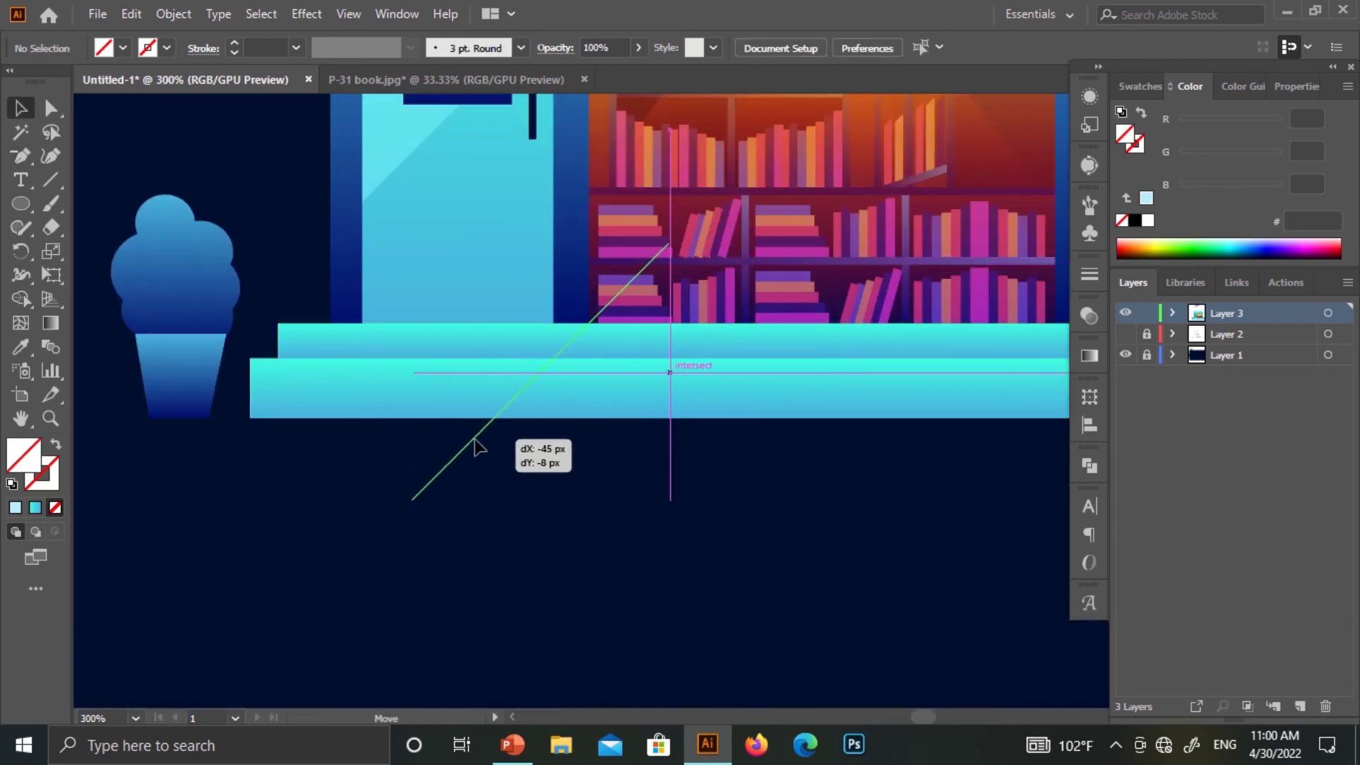
left_click(20, 298)
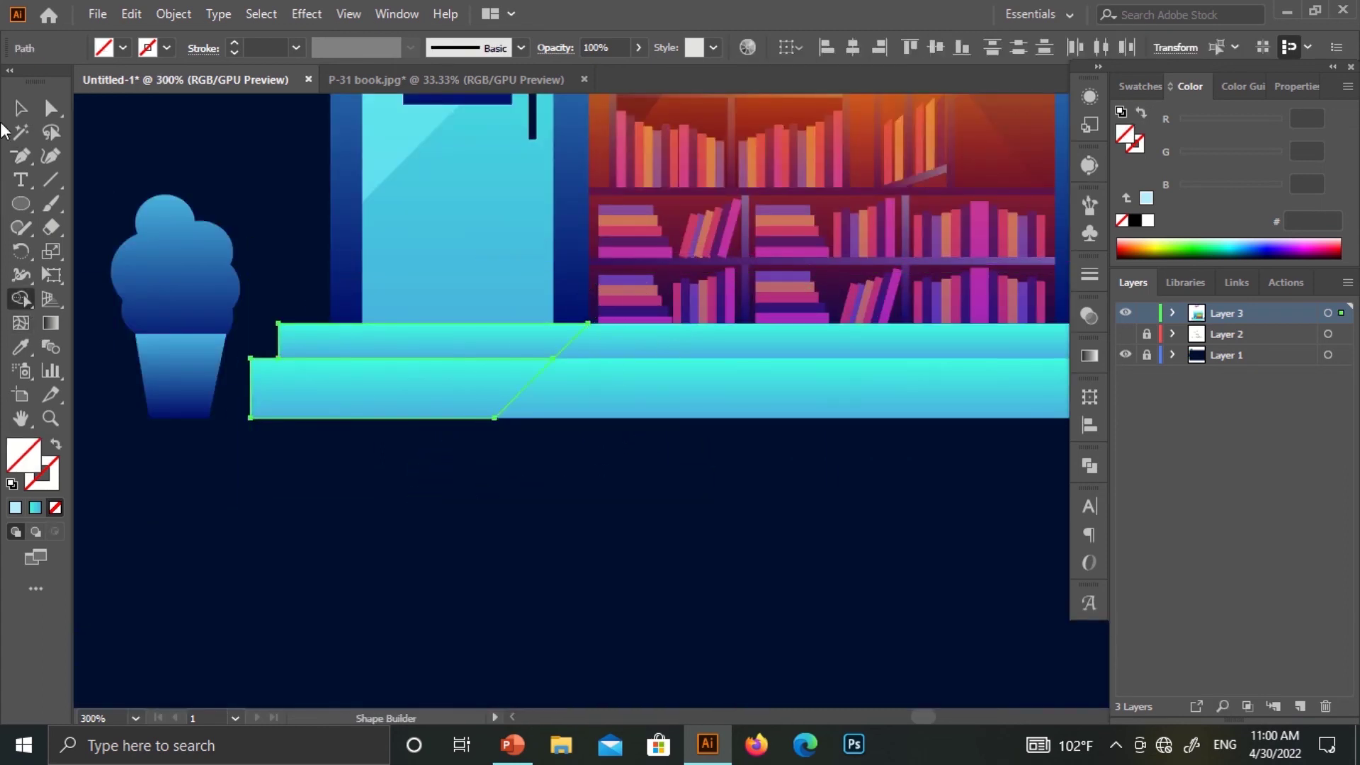
key("ctrl+1")
key("v")
left_click(262, 322)
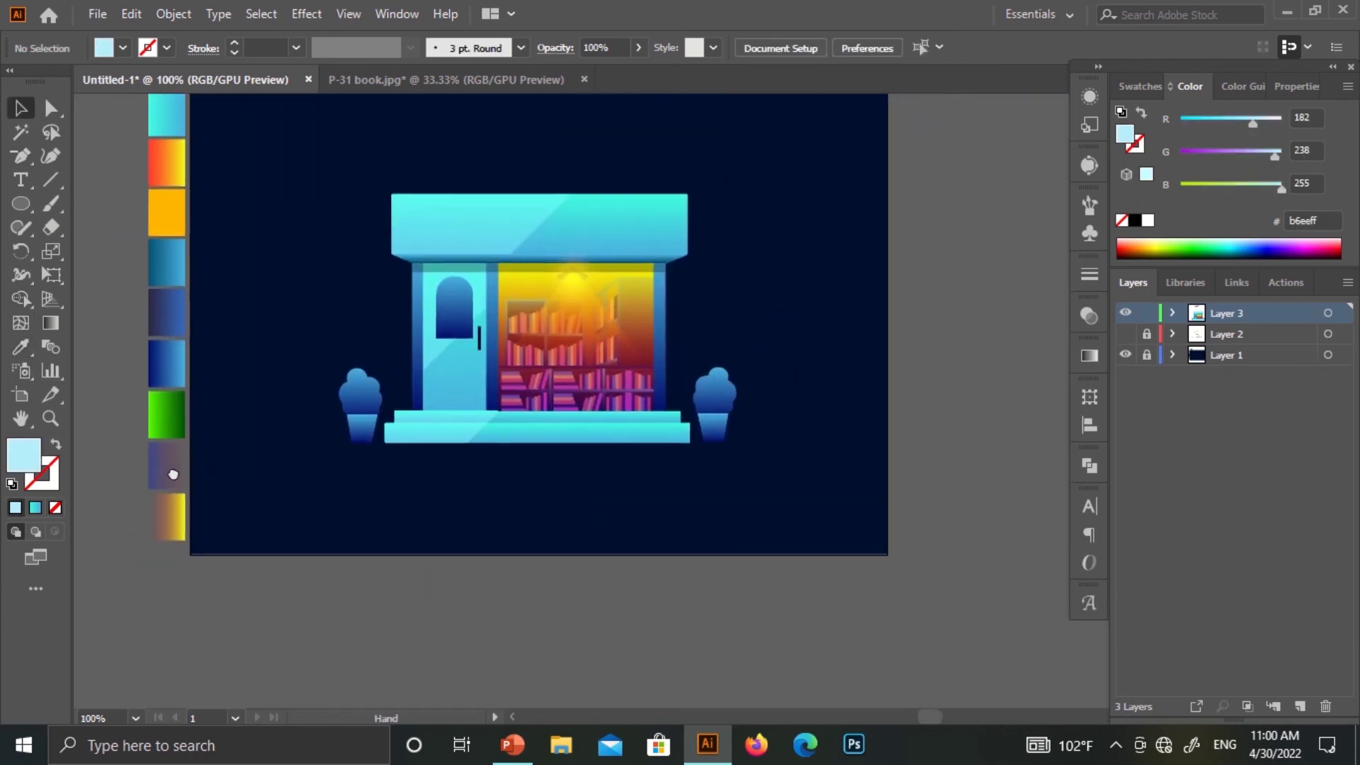
key("ctrl+equal")
Set the two left step highlight pieces to 70% opacity
left_click(433, 588)
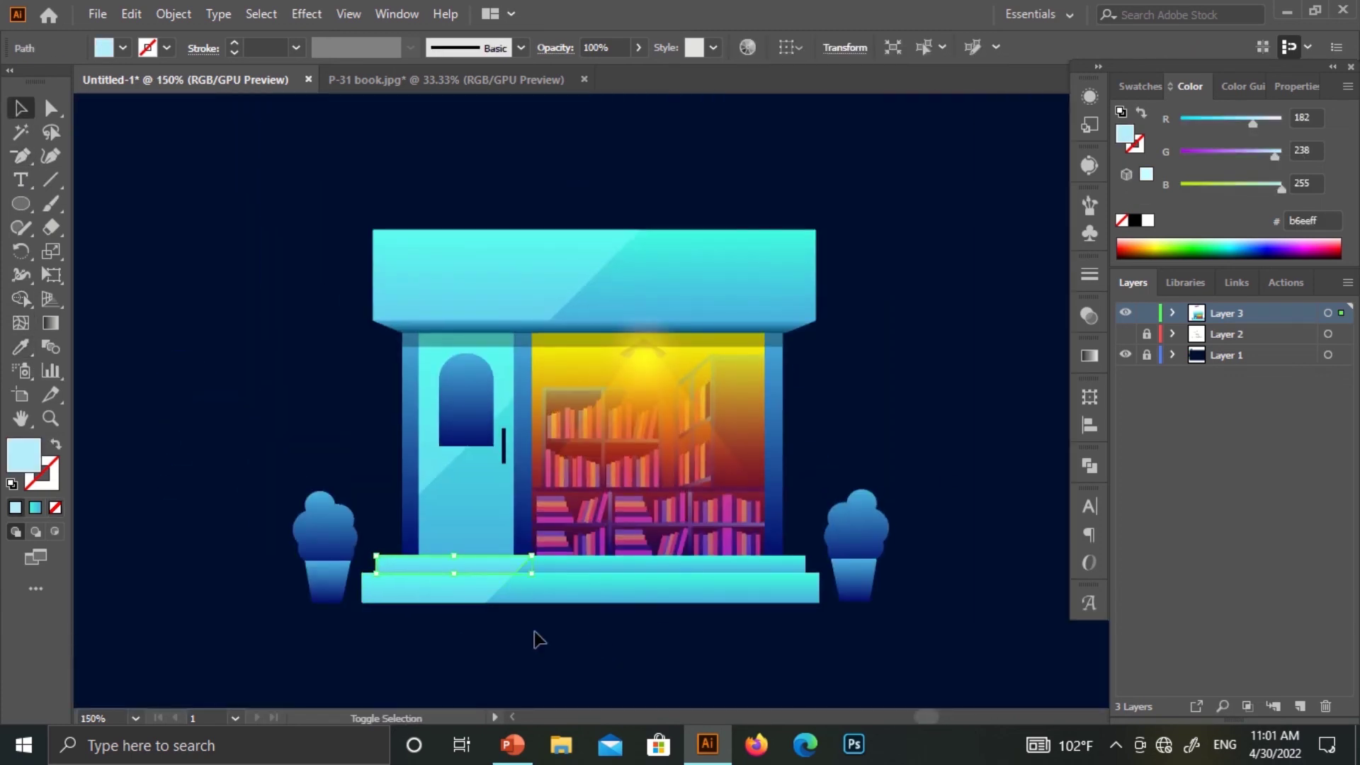
left_click(453, 589, "shift")
left_click(1089, 316)
left_click(923, 440)
Add the text 'Book House' on the awning in Roboto
key("t")
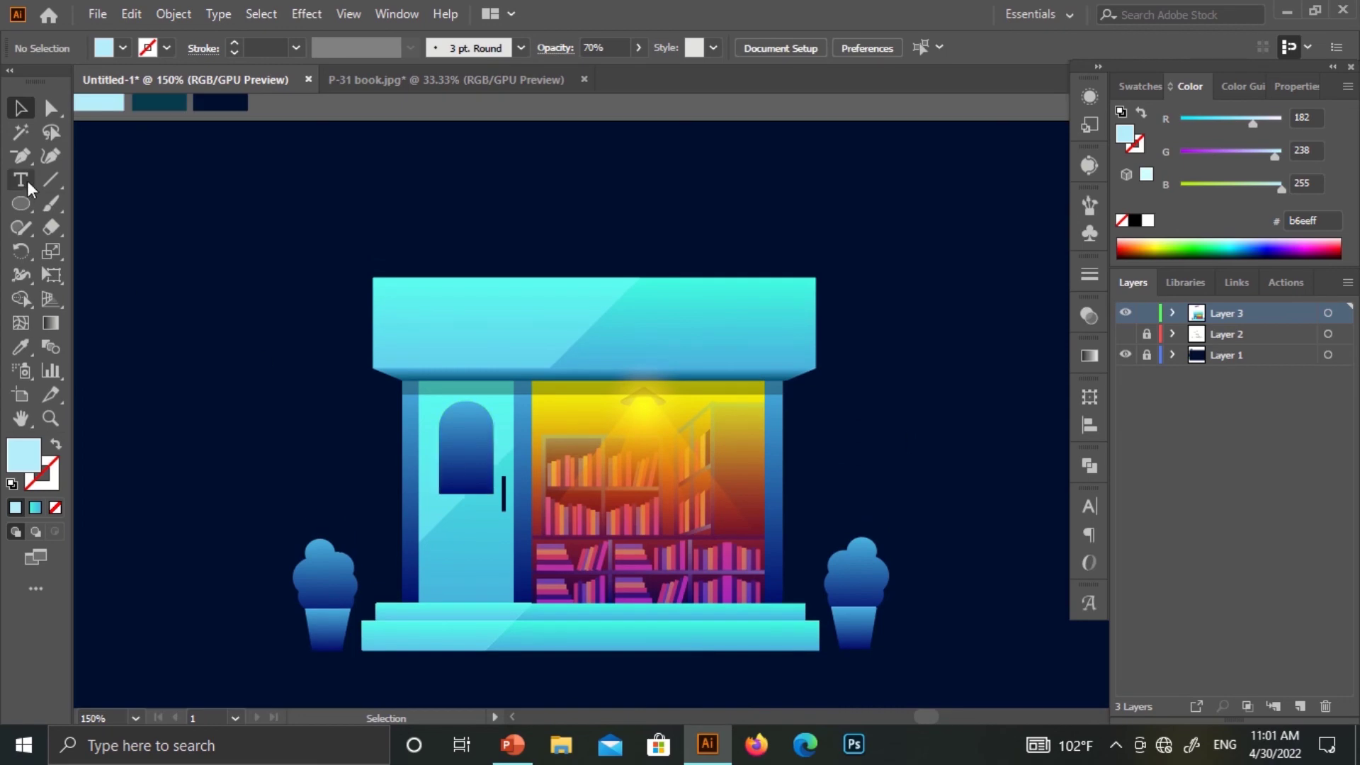
left_click(567, 313)
left_click(793, 48)
left_click(850, 185)
type("Book House")
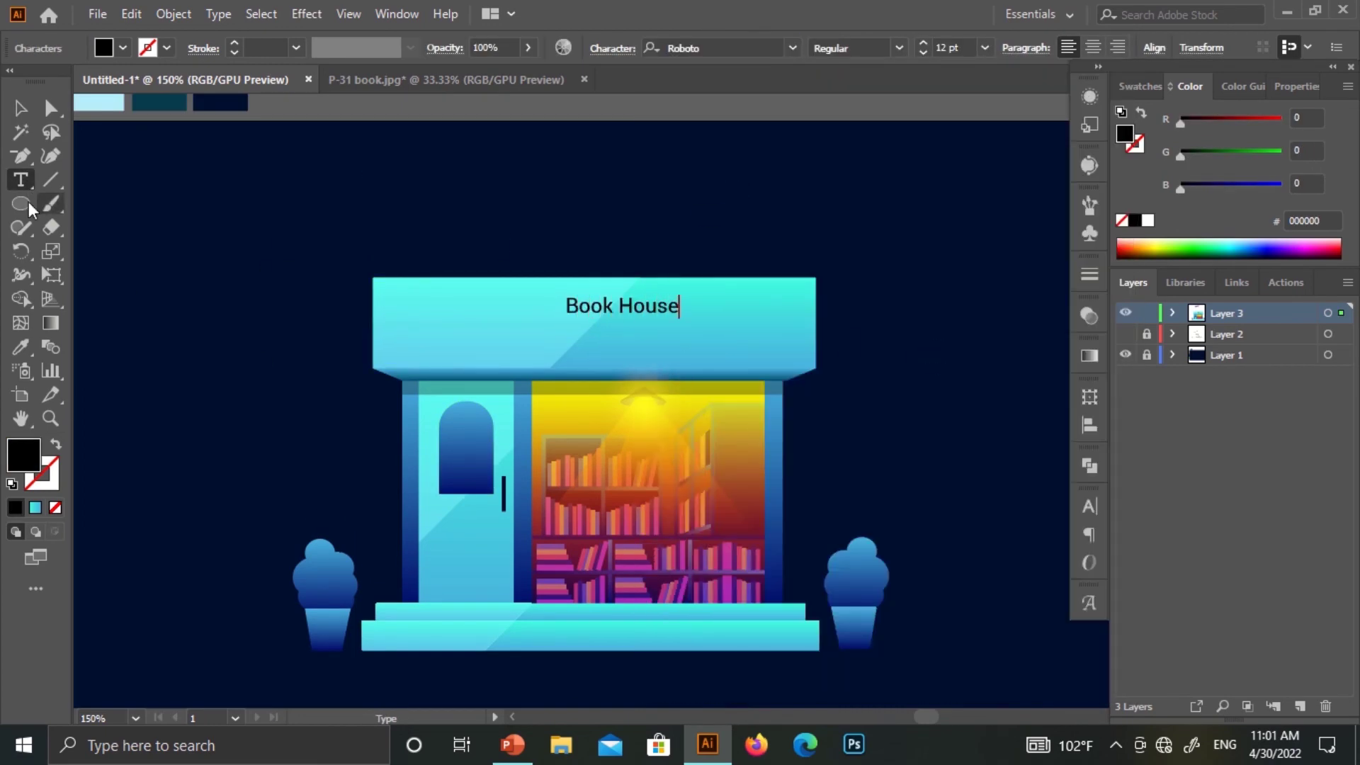
left_click(34, 162)
Colour the title dark teal 053b4c, make it bold, and enlarge it onto the awning
scroll(662, 314, "up", 3)
key("i")
left_click(160, 195)
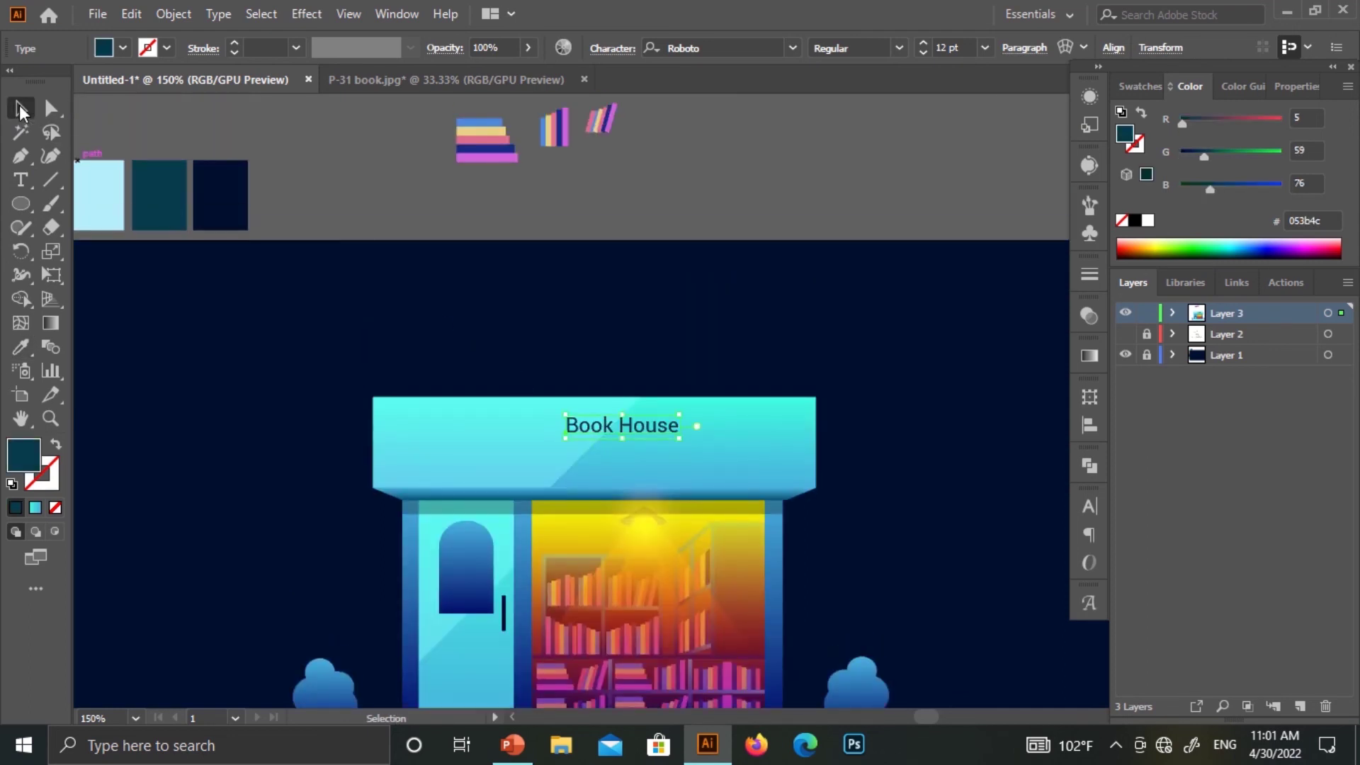
left_click(902, 47)
left_click(873, 374)
left_click_drag(682, 440, 738, 477)
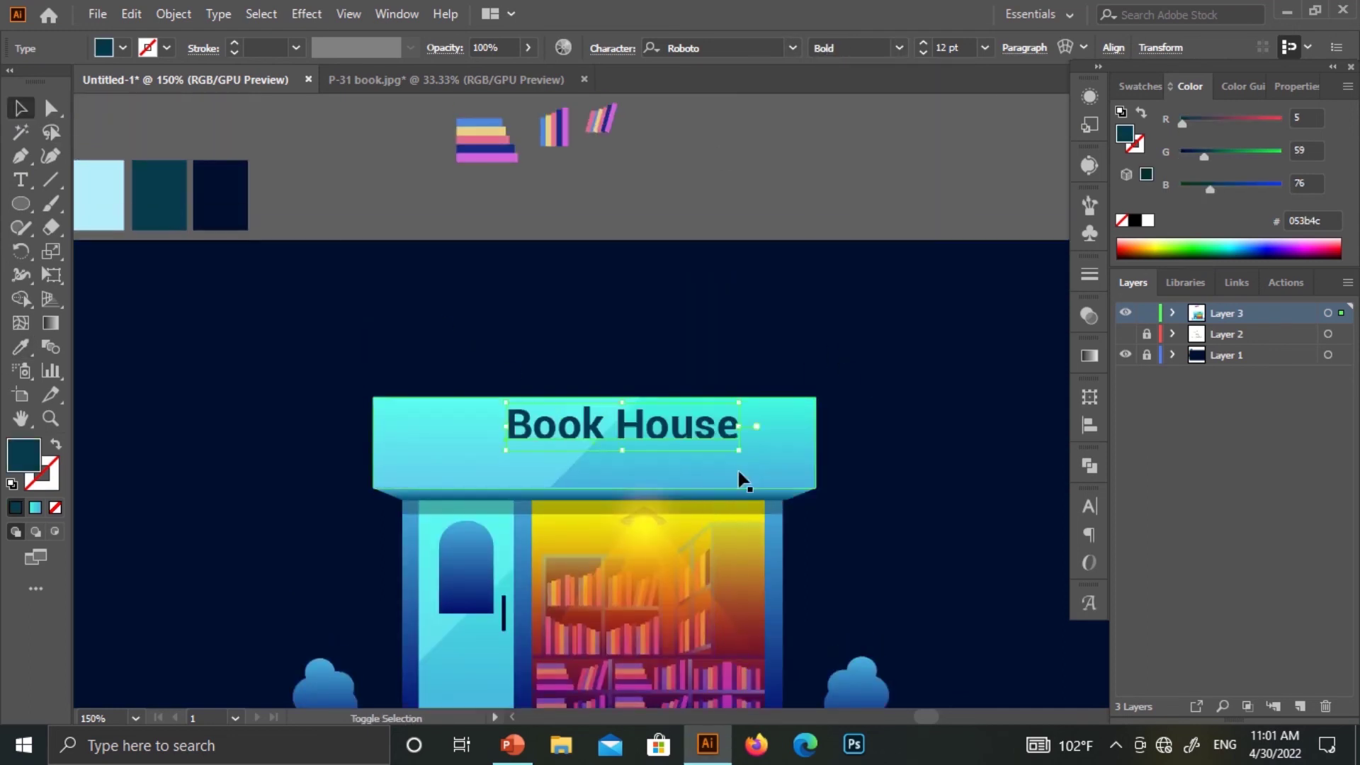
left_click_drag(622, 420, 619, 445)
Nudge and resize the Book House title to fit the sign
scroll(620, 449, "down", 3)
left_click(739, 219)
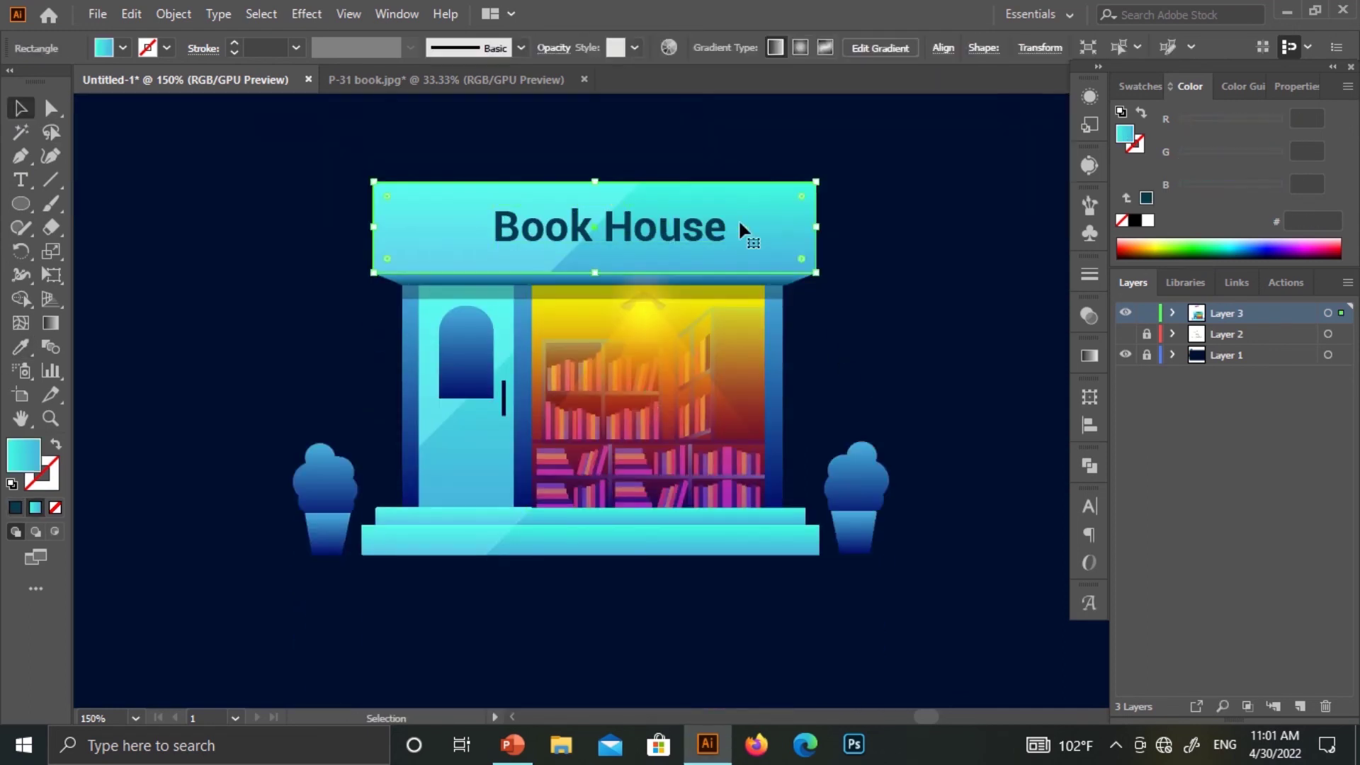
left_click_drag(743, 229, 705, 254)
left_click(747, 227)
left_click(636, 237)
left_click(872, 229)
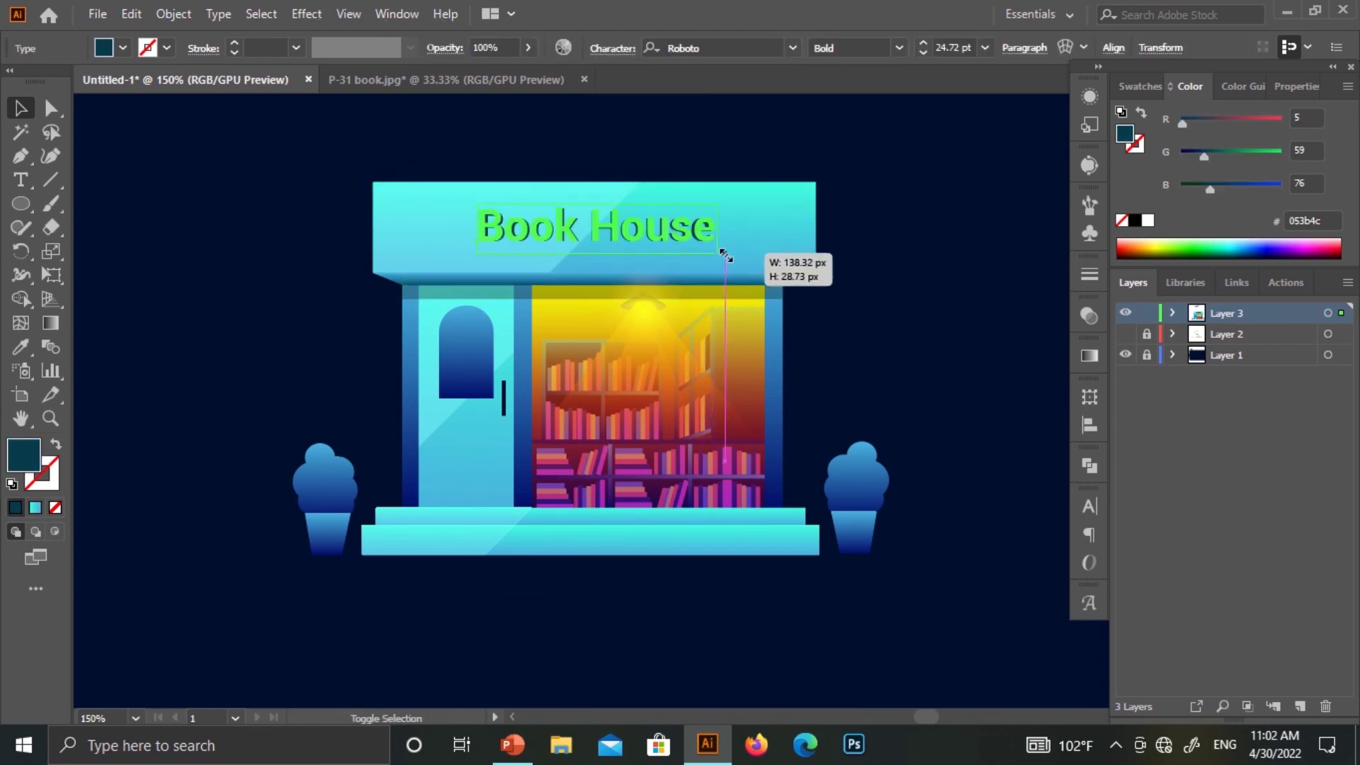
Move the Book House copy from above the artboard down onto the sign
scroll(786, 337, "up", 2)
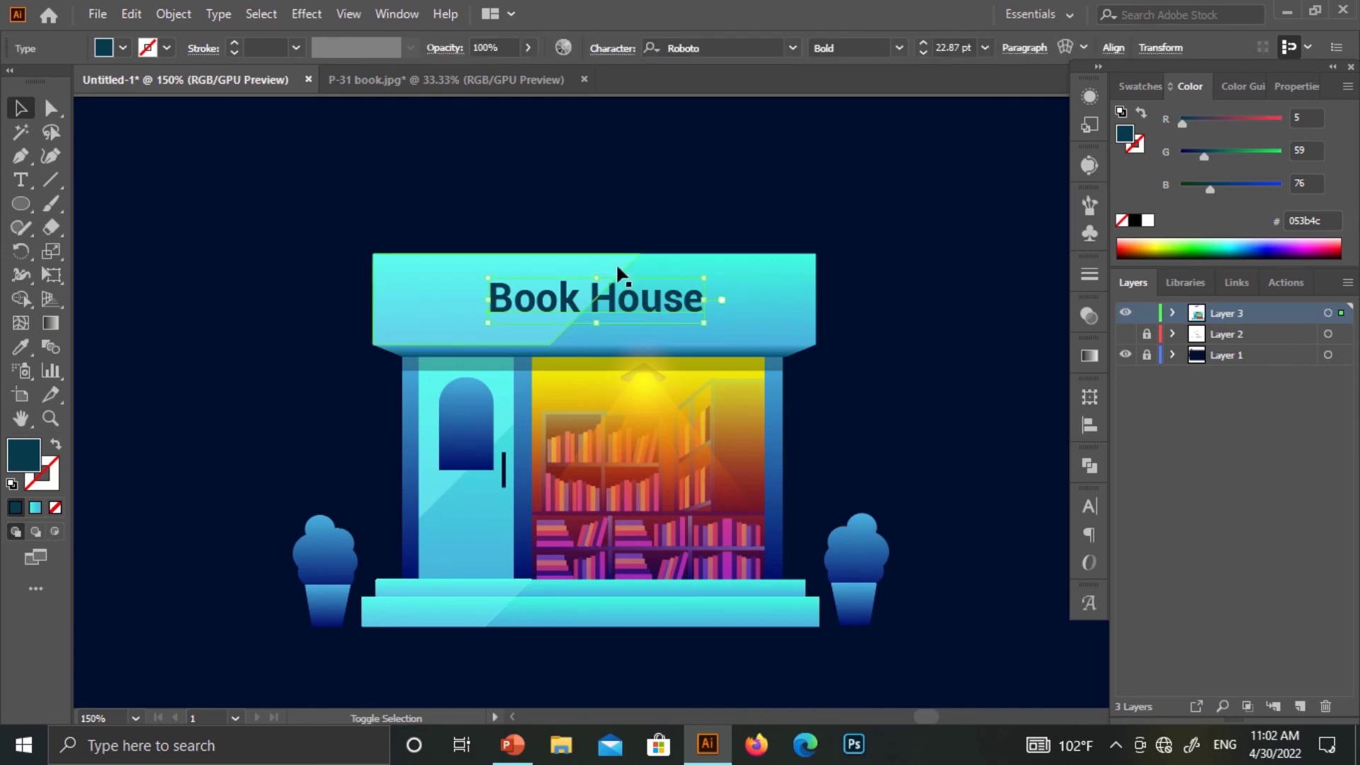
left_click(746, 330)
scroll(604, 395, "up", 3)
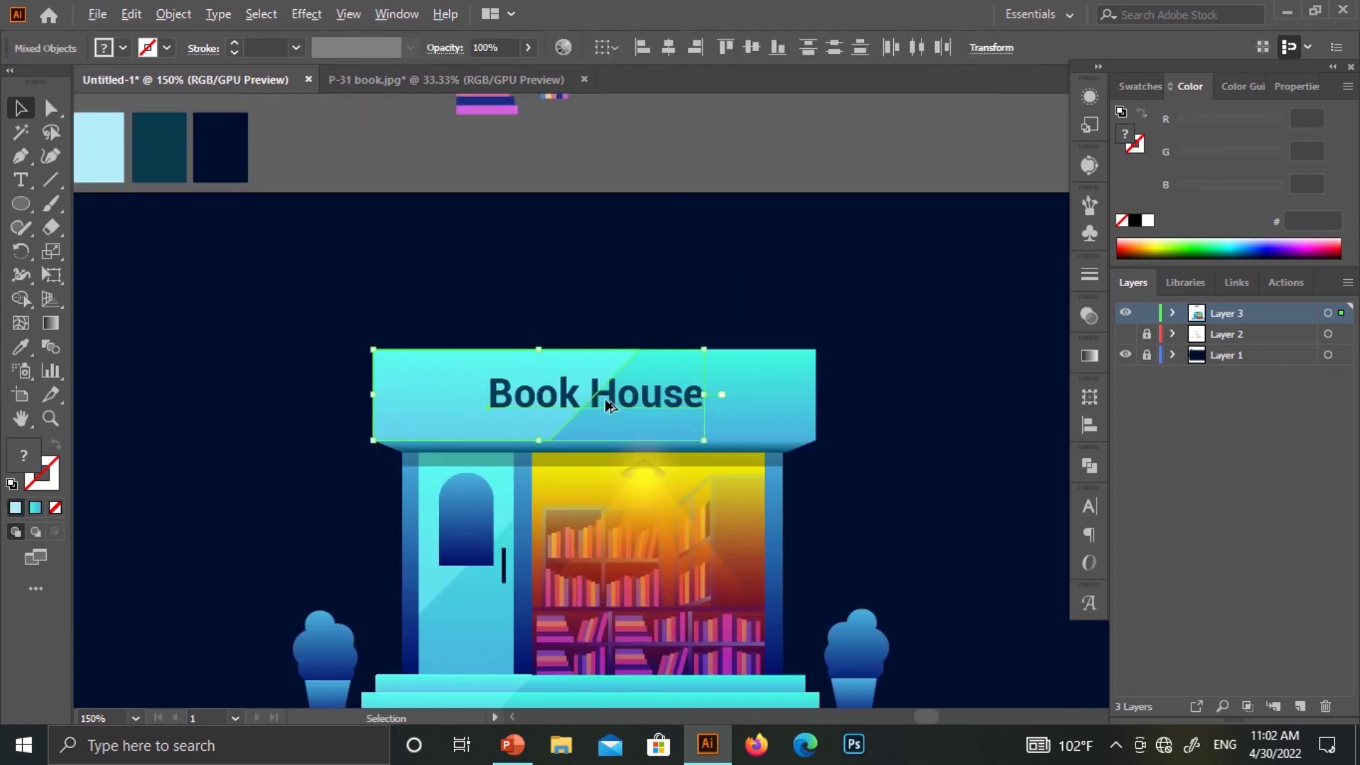
left_click(648, 287)
left_click_drag(638, 257, 637, 395)
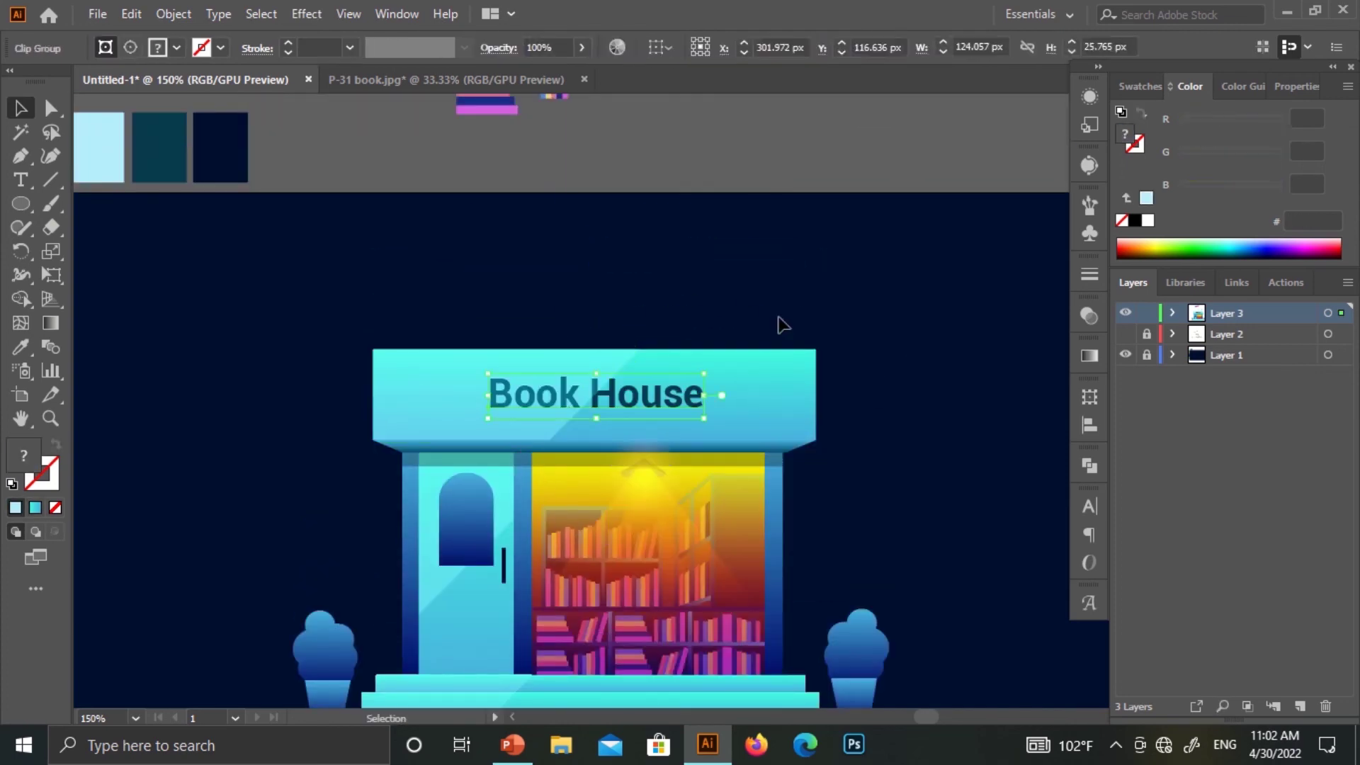
scroll(881, 410, "down", 5)
Re-angle the blue gradients on the left plant's foliage and pot
scroll(881, 410, "down", 3)
left_click(325, 383)
left_click(51, 324)
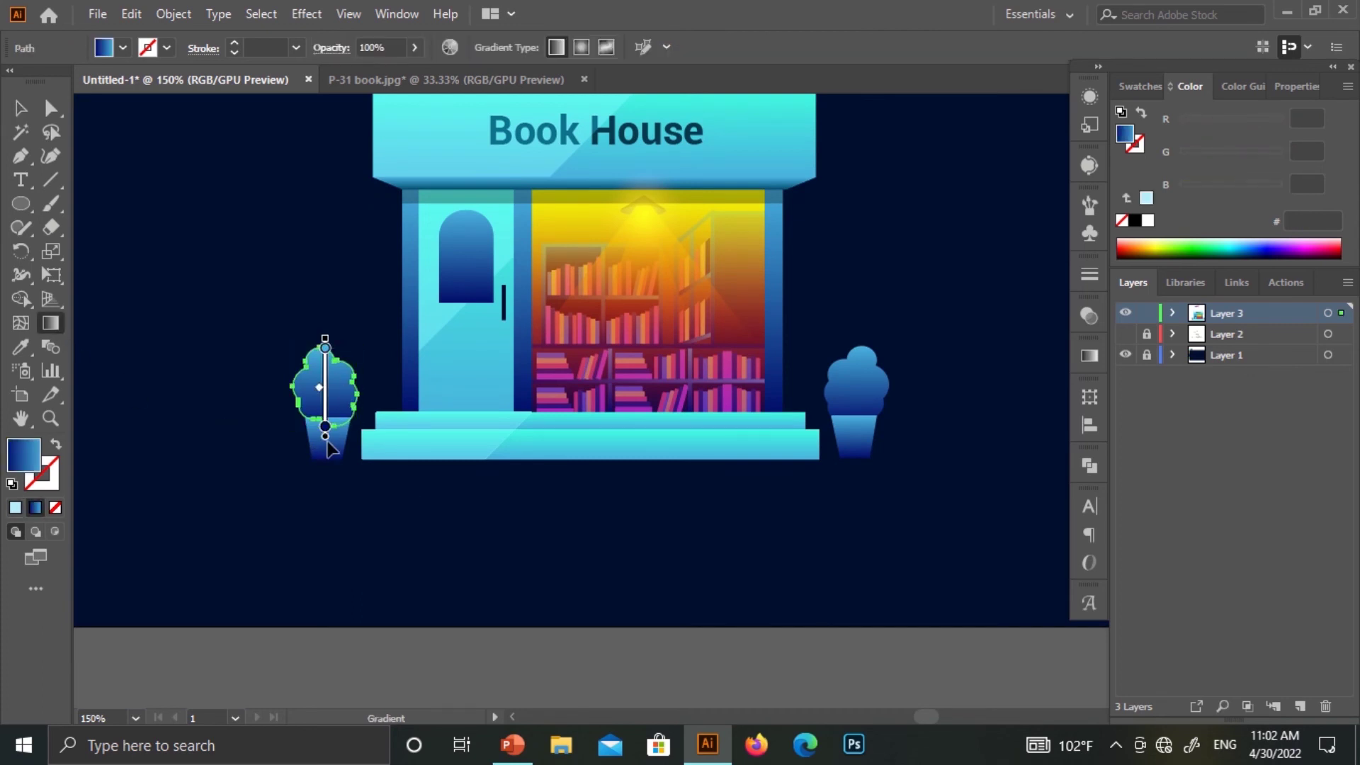
mouse_move(338, 401)
left_mouse_down()
mouse_move(349, 410)
mouse_move(358, 326)
left_mouse_up()
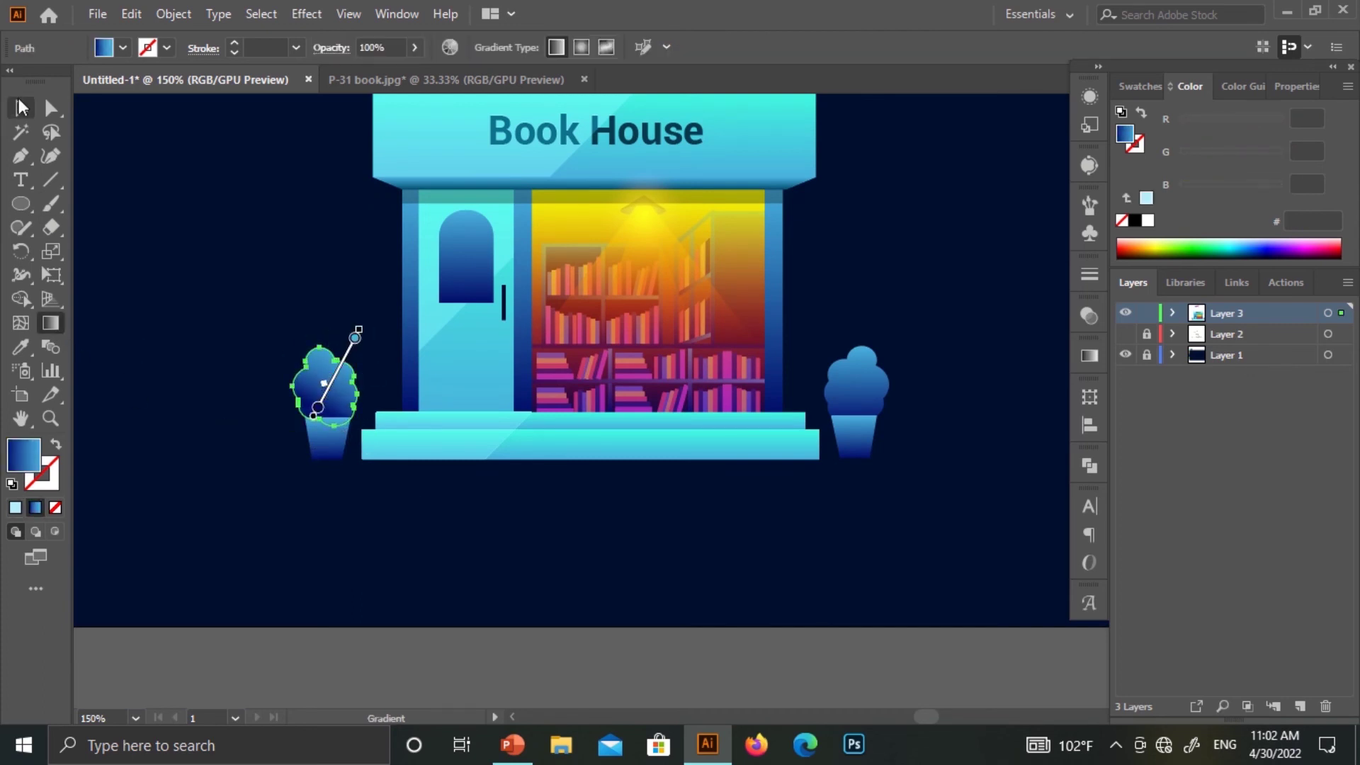
key("v")
left_click(167, 152)
left_click(333, 386)
left_click(49, 323)
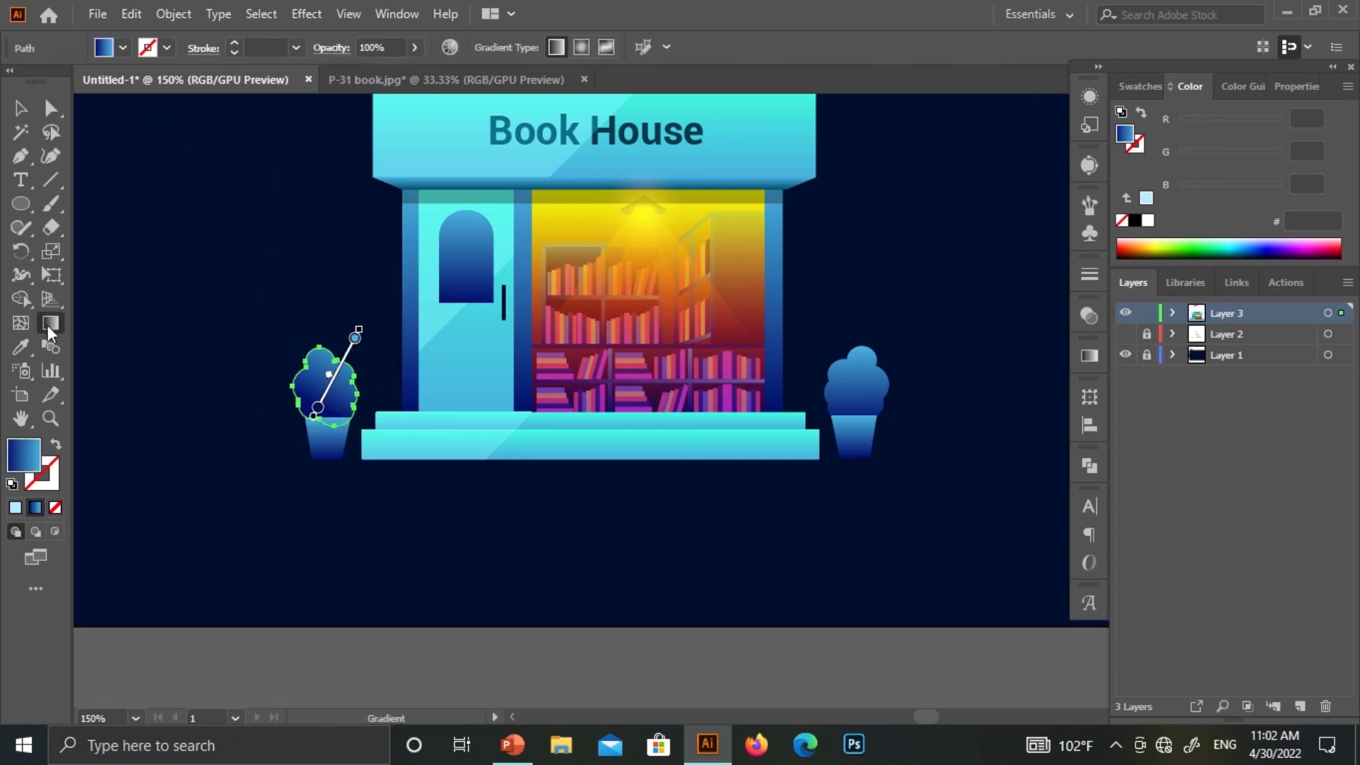
key("v")
left_click(327, 435)
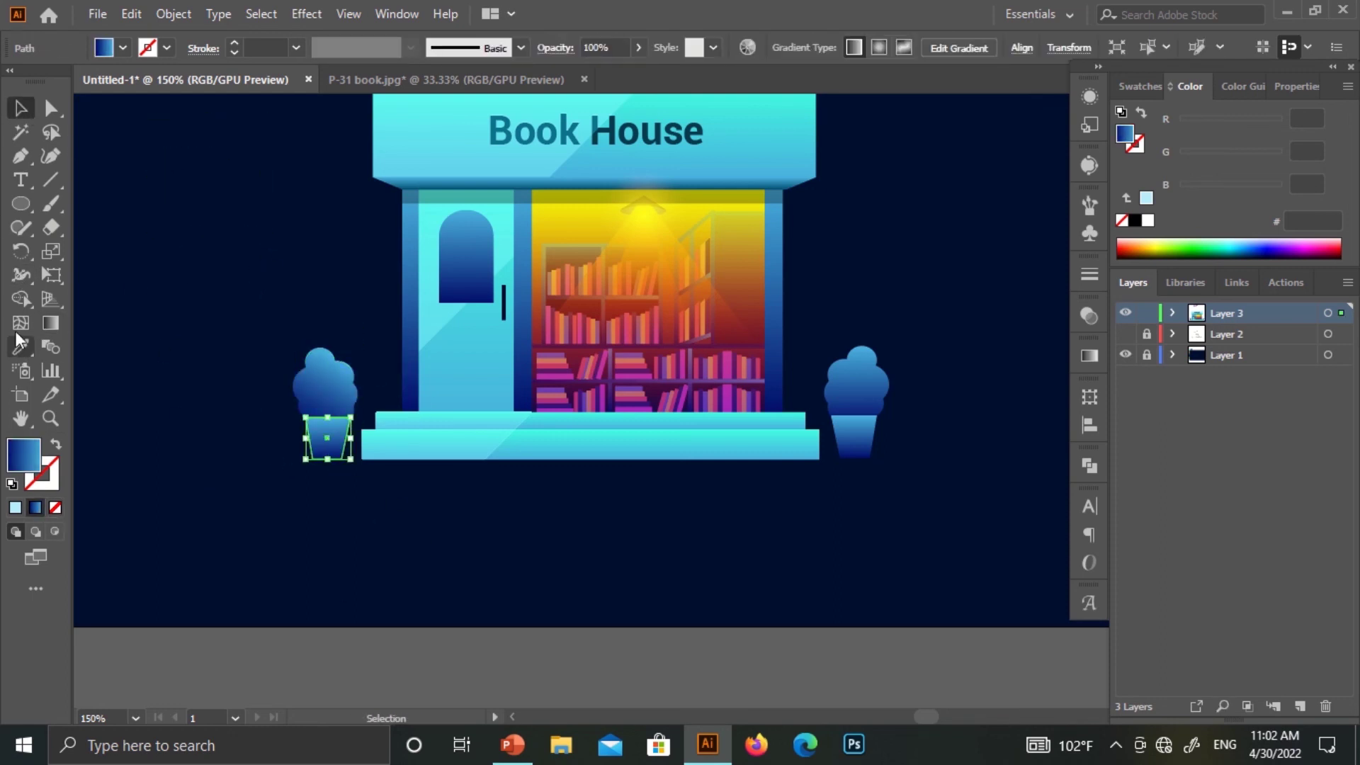
key("g")
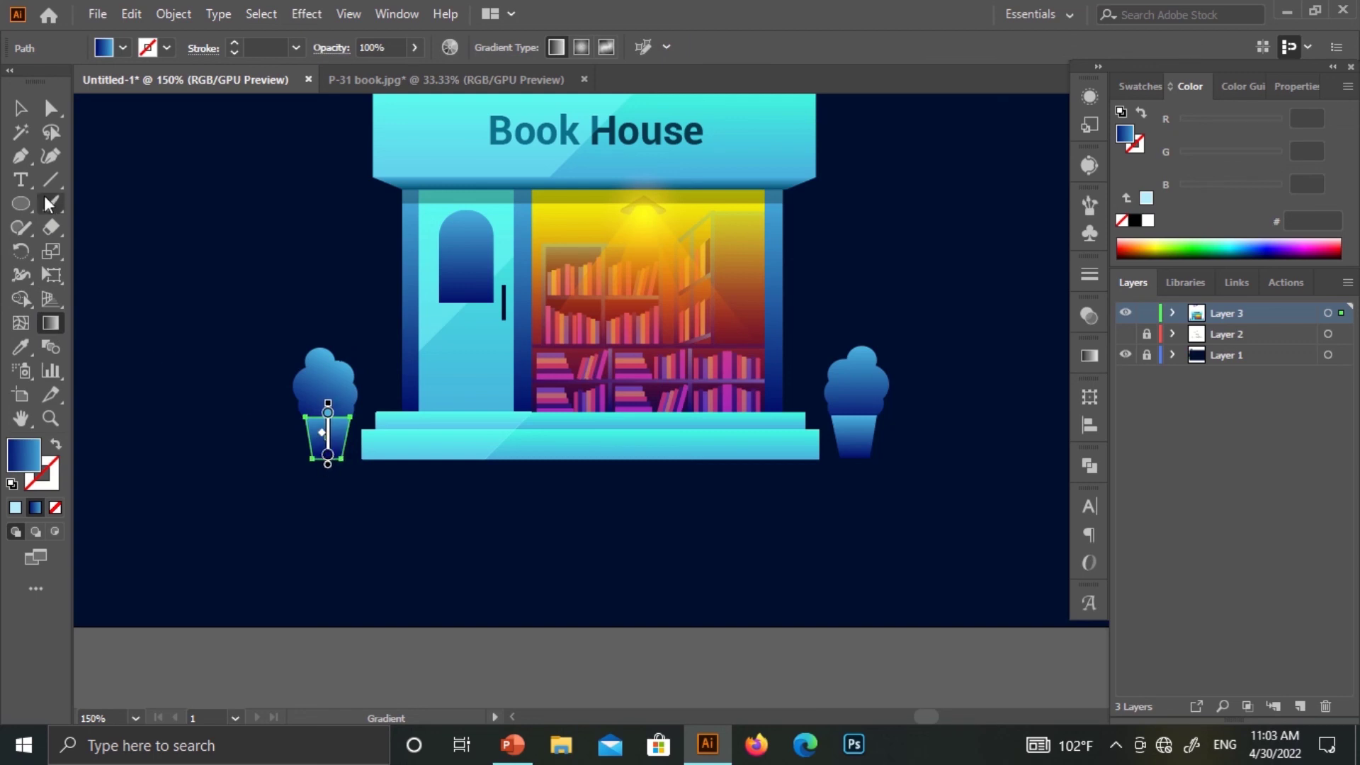
Re-aim the blue gradients on the right plant's pot and foliage
key("v")
left_click(842, 486)
left_click(854, 436)
key("g")
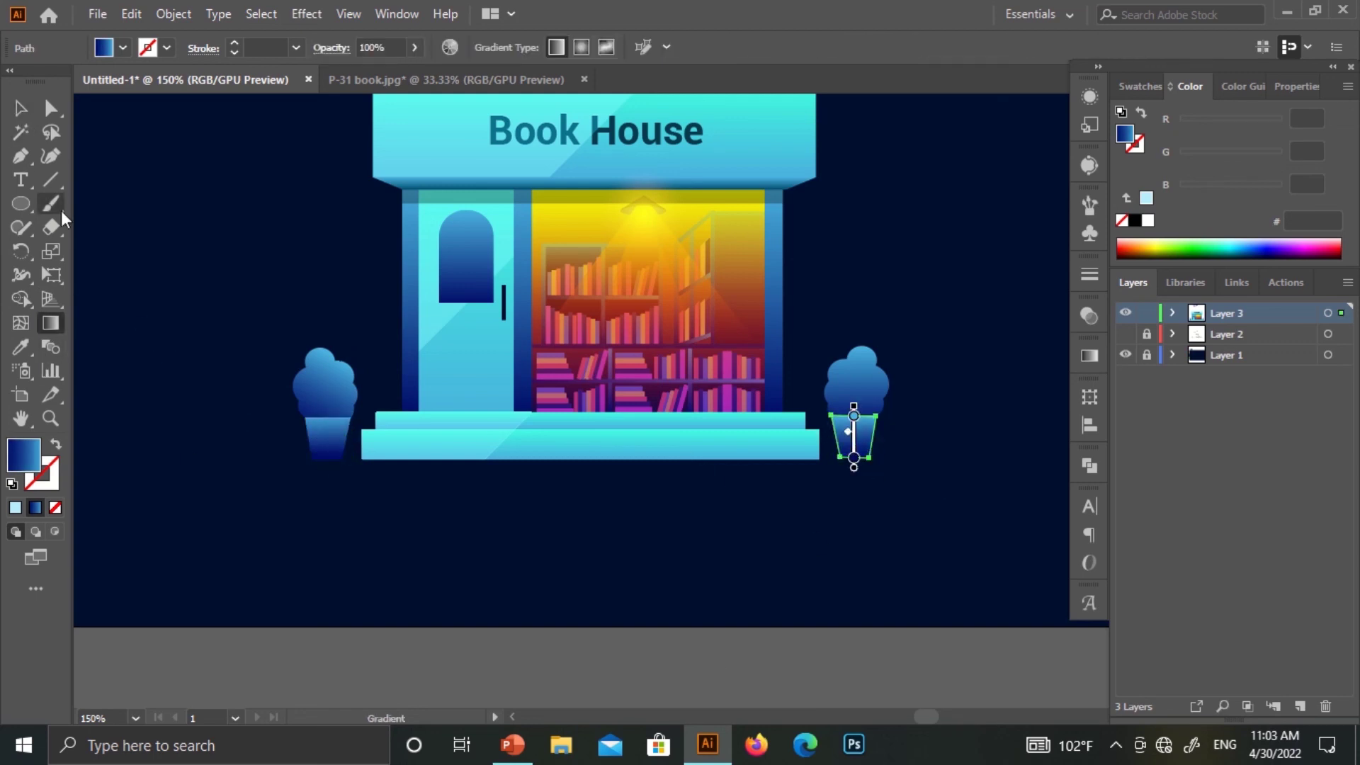
key("v")
left_click(857, 382)
key("g")
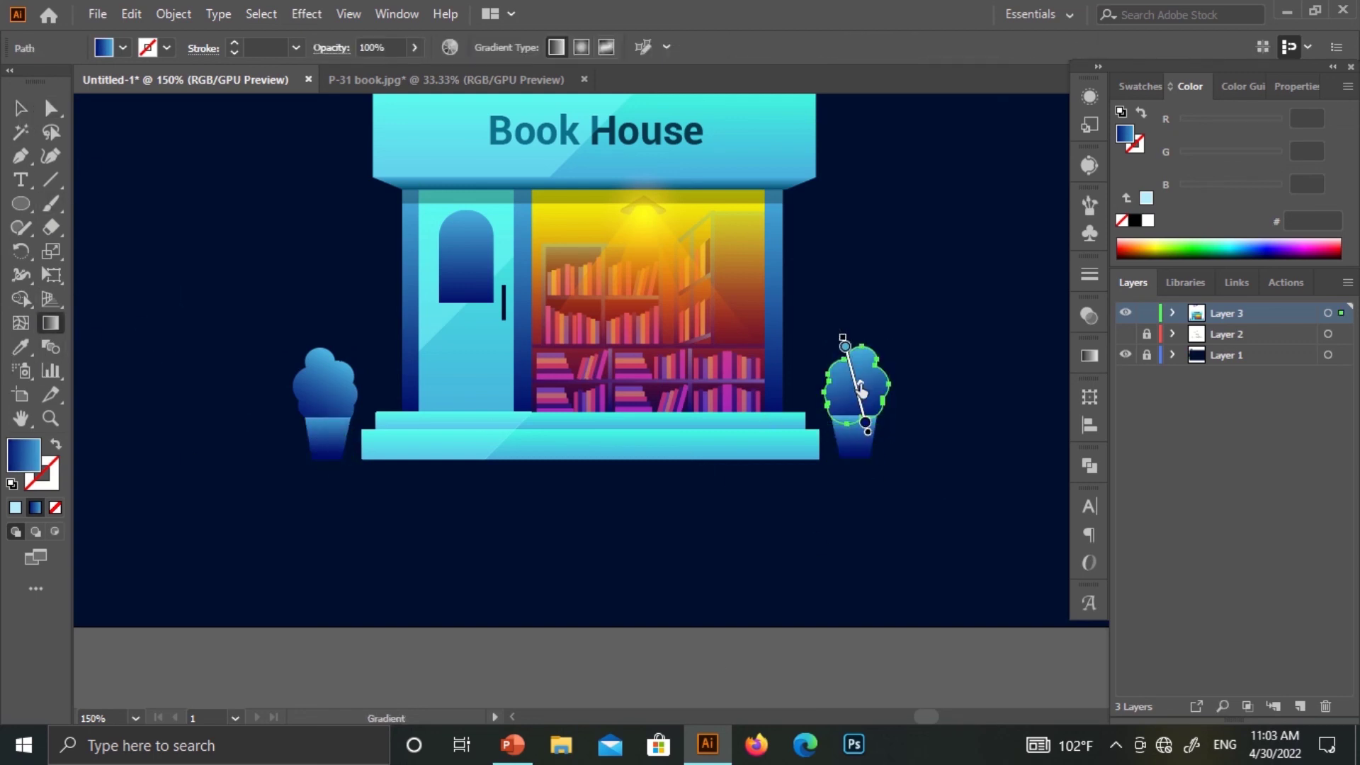
key("v")
left_click(252, 657)
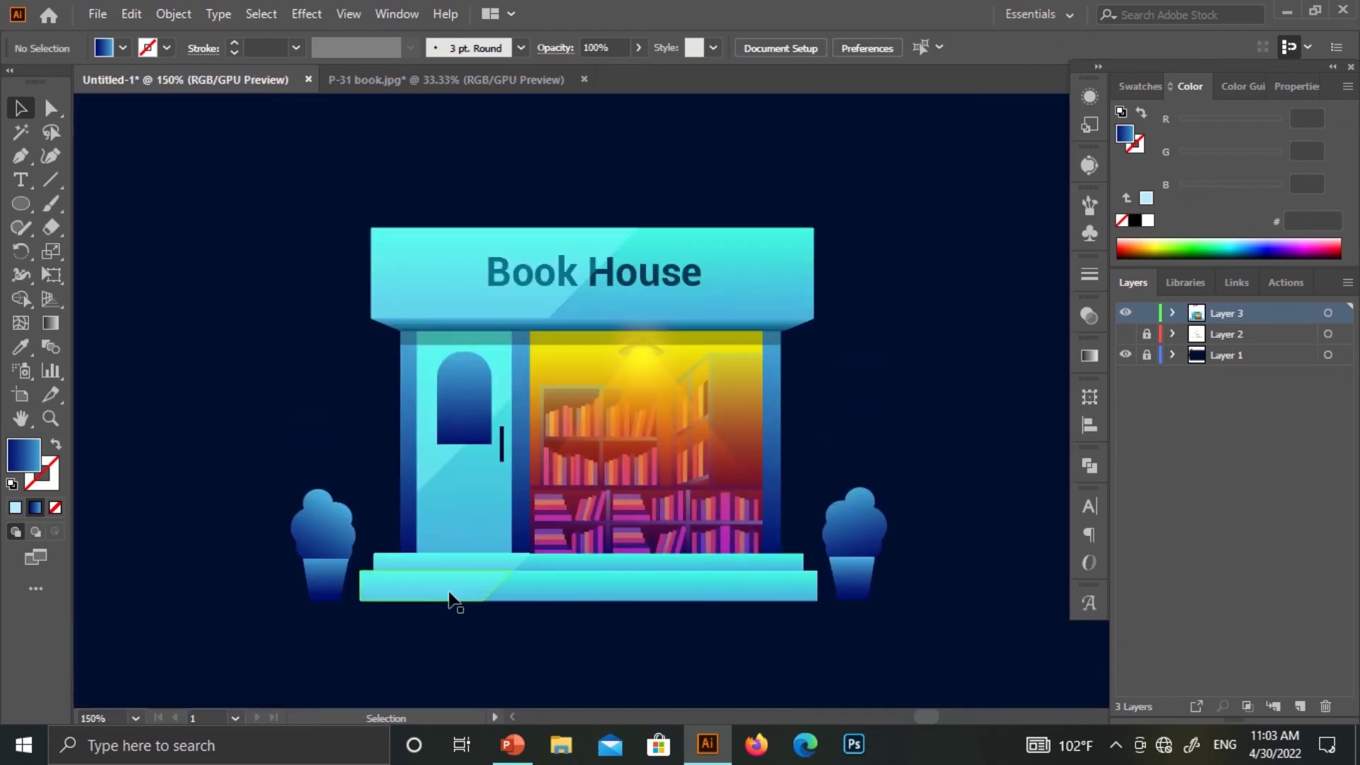
Place a copy of the arched door window to the left of the house
left_click(452, 434)
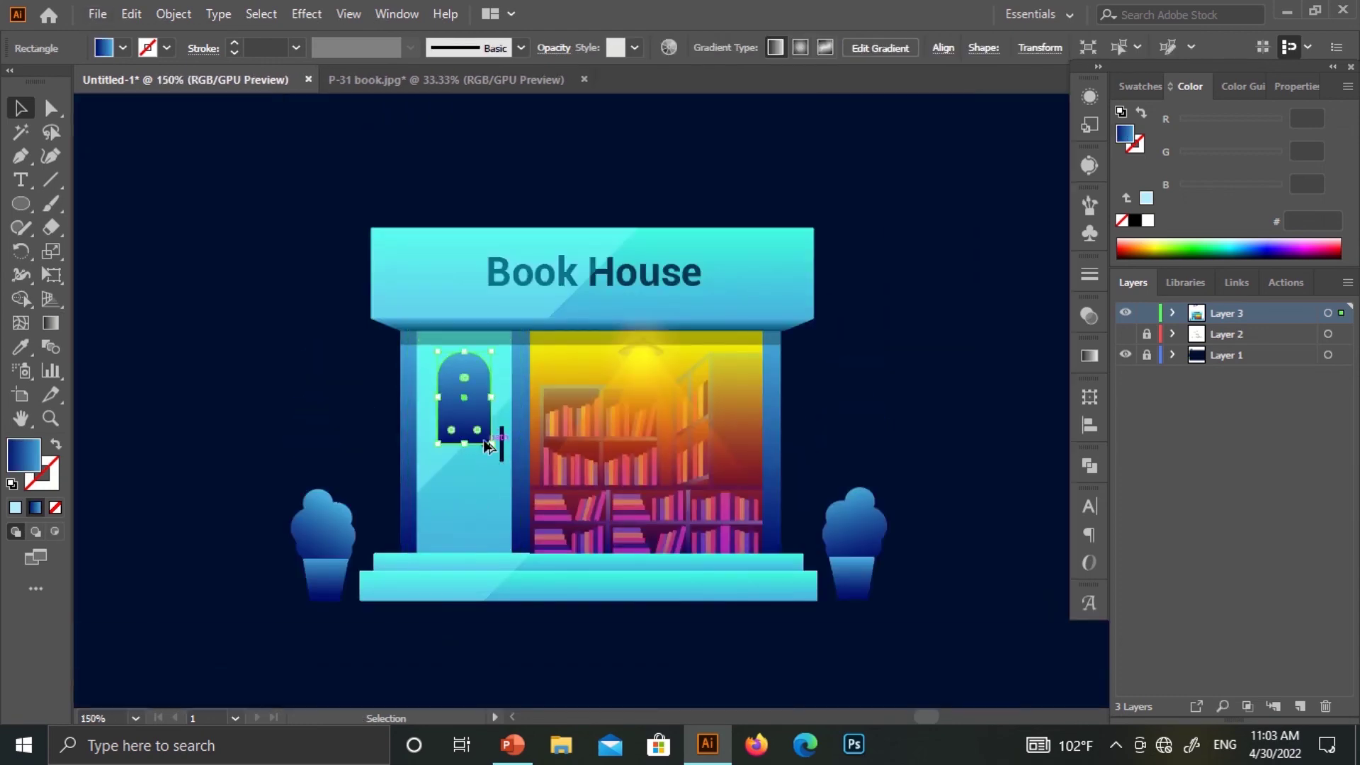
left_click_drag(487, 446, 261, 428)
scroll(262, 428, "down", 2)
key("ctrl+shift+a")
key("p")
key("ctrl+equal")
key("ctrl+equal")
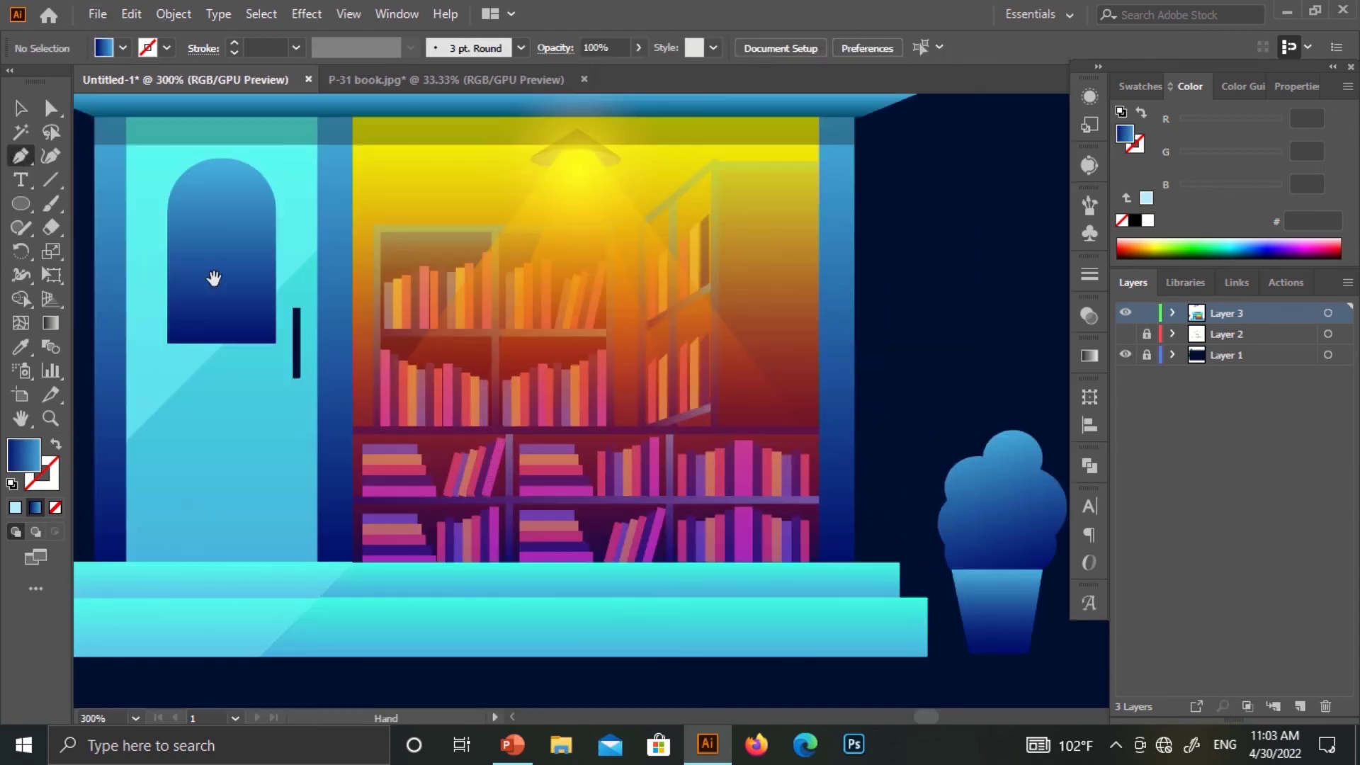
Pen-draw a wavy-topped shape over the lower half of the window copy
left_click_drag(214, 278, 726, 332)
left_click_drag(212, 233, 258, 236)
left_click(370, 223)
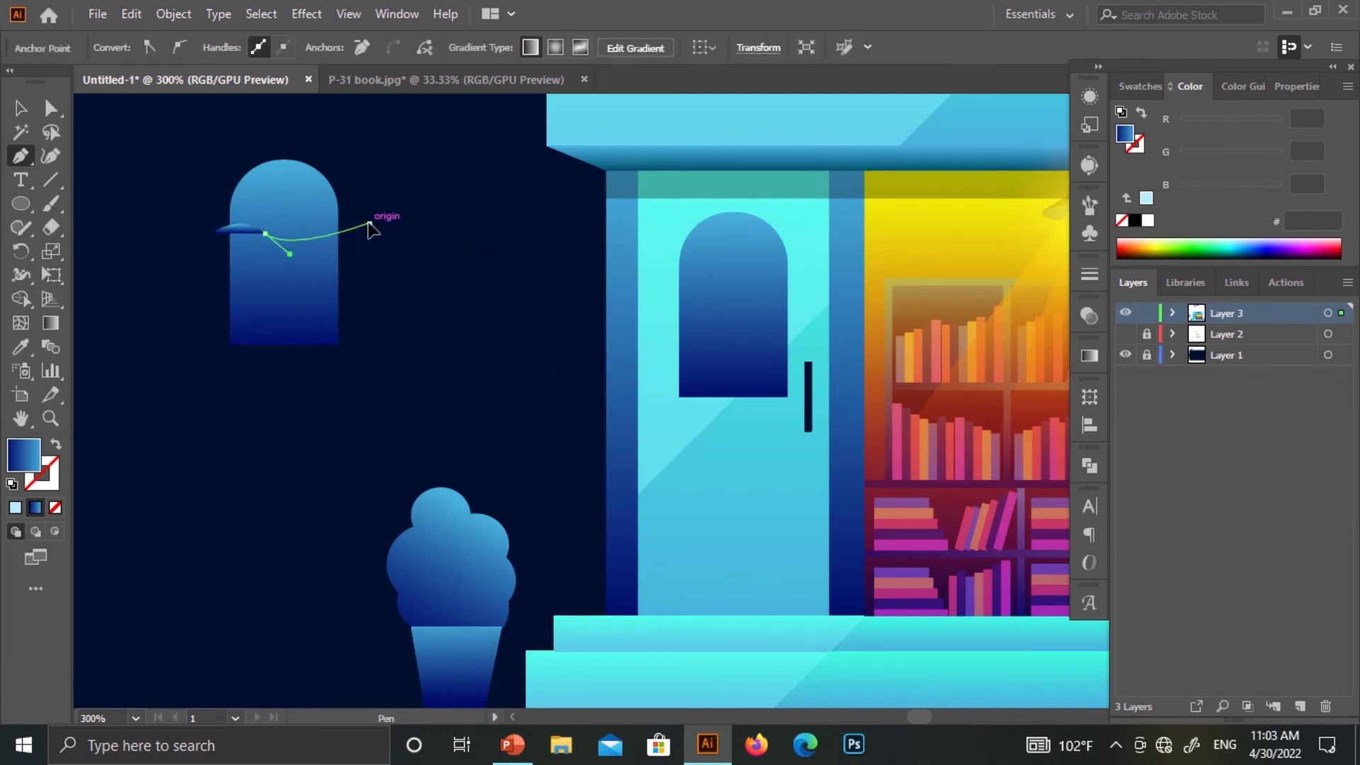
left_click(347, 392)
left_click(185, 392)
left_click(212, 232)
key("v")
left_click_drag(293, 325, 289, 325)
key("a")
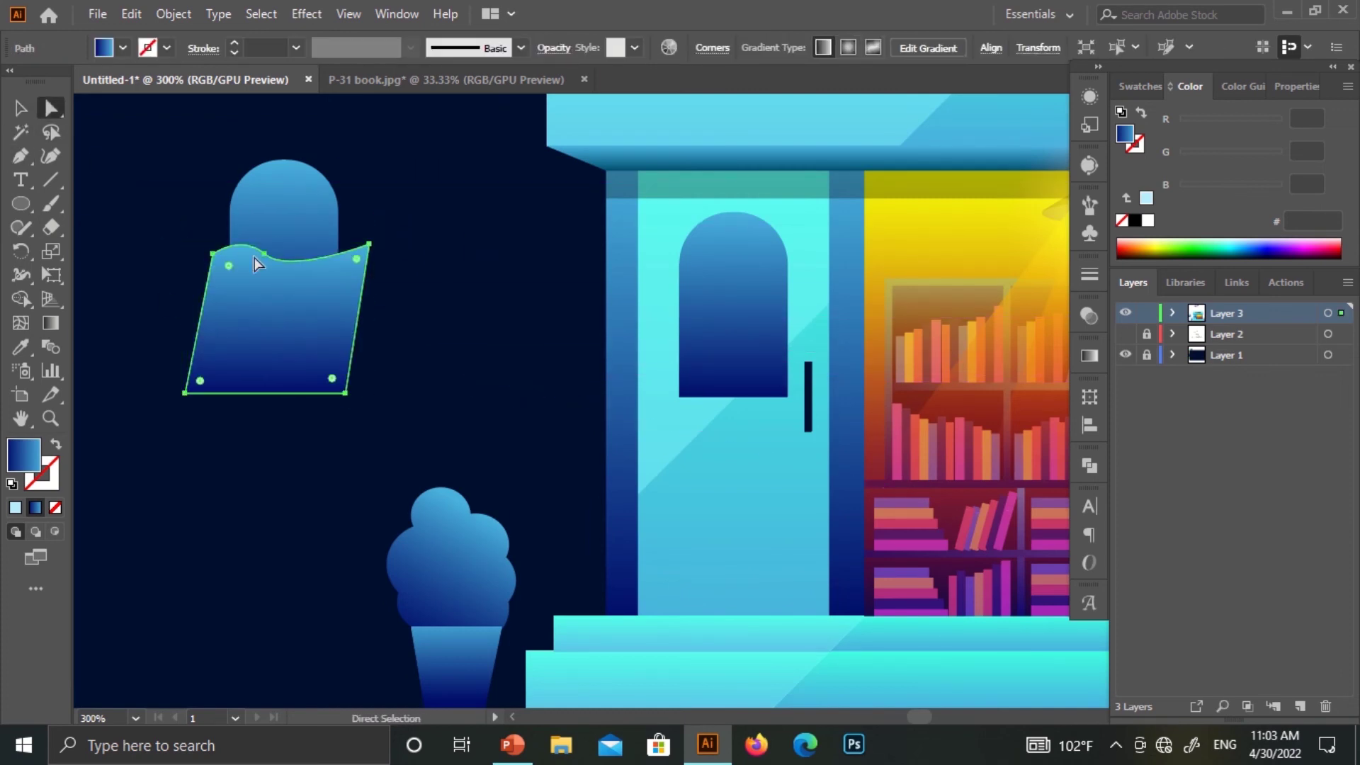
Cut away the lower wavy part with Shape Builder and set the reflection to 70% opacity
left_click(14, 105)
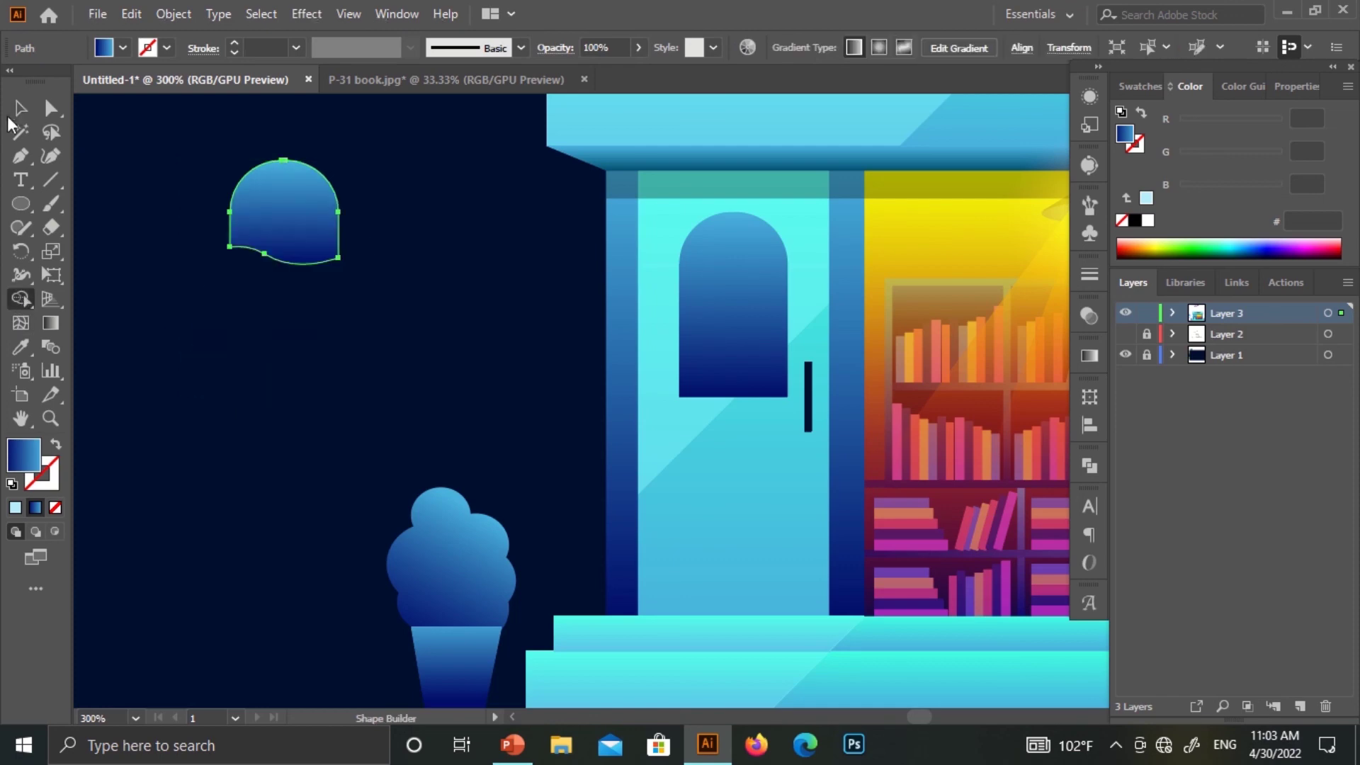
left_click_drag(291, 252, 741, 305)
key("ctrl+minus")
key("ctrl+minus")
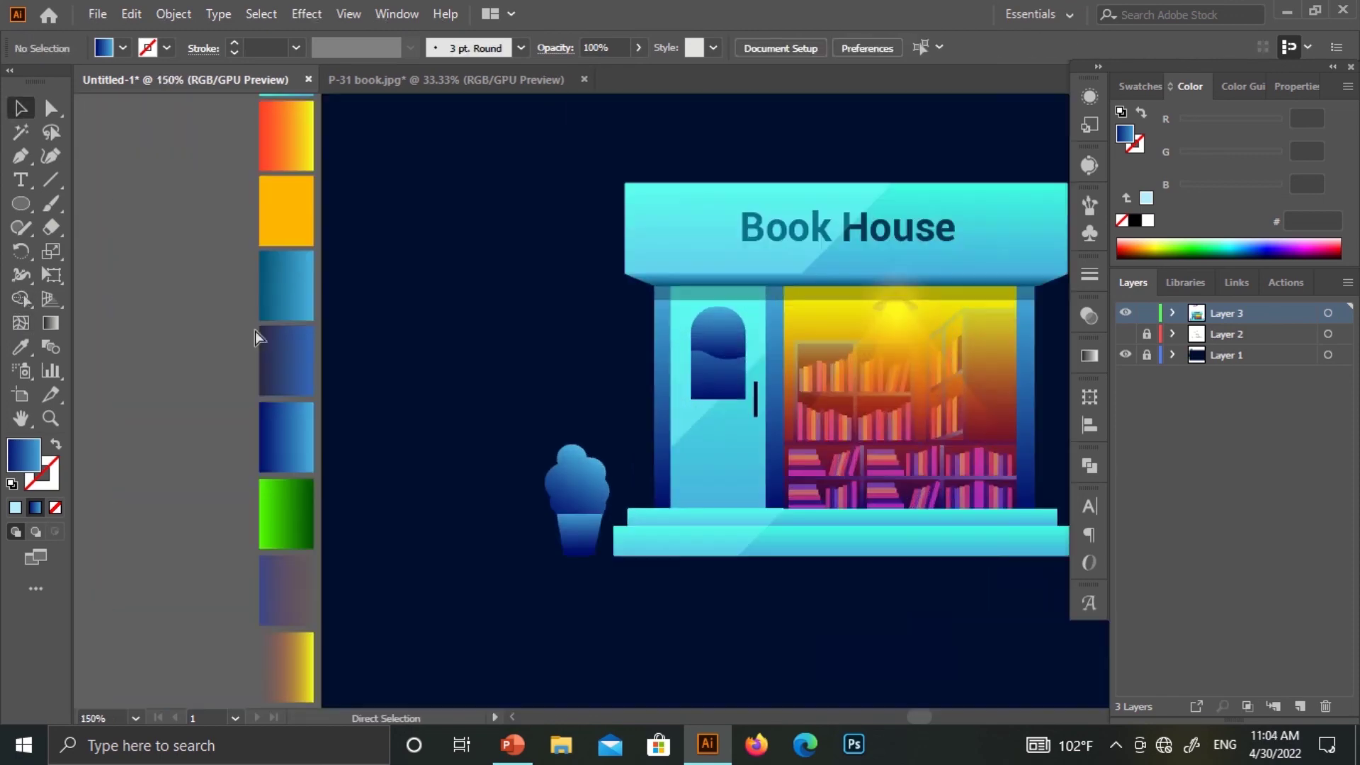
left_click(1090, 316)
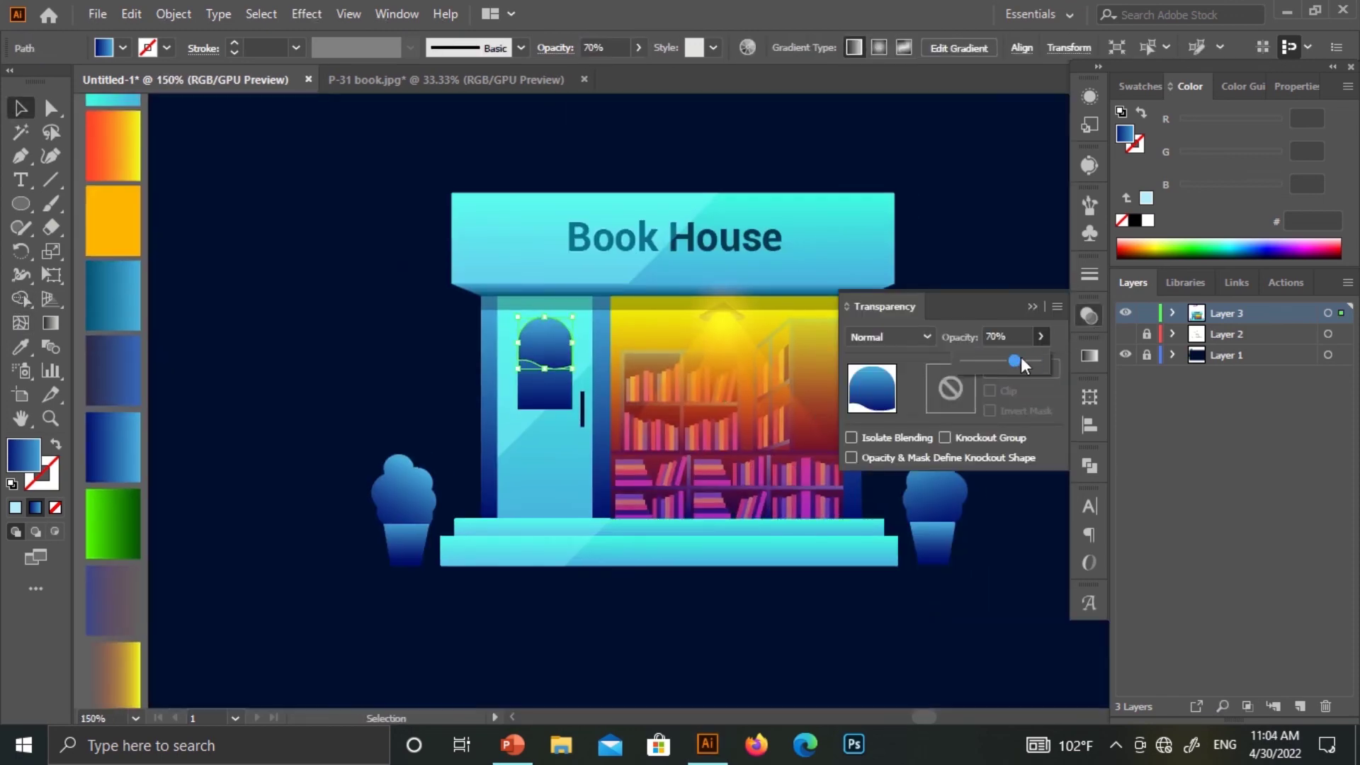
left_click(856, 198)
scroll(822, 279, "right", 3)
scroll(793, 282, "up", 1, "alt")
Pen-draw a wavy-edged shape on empty canvas and select it with the rectangle behind
mouse_move(782, 283)
left_mouse_down()
mouse_move(575, 376)
mouse_move(413, 397)
left_mouse_up()
key("p")
left_click(508, 227)
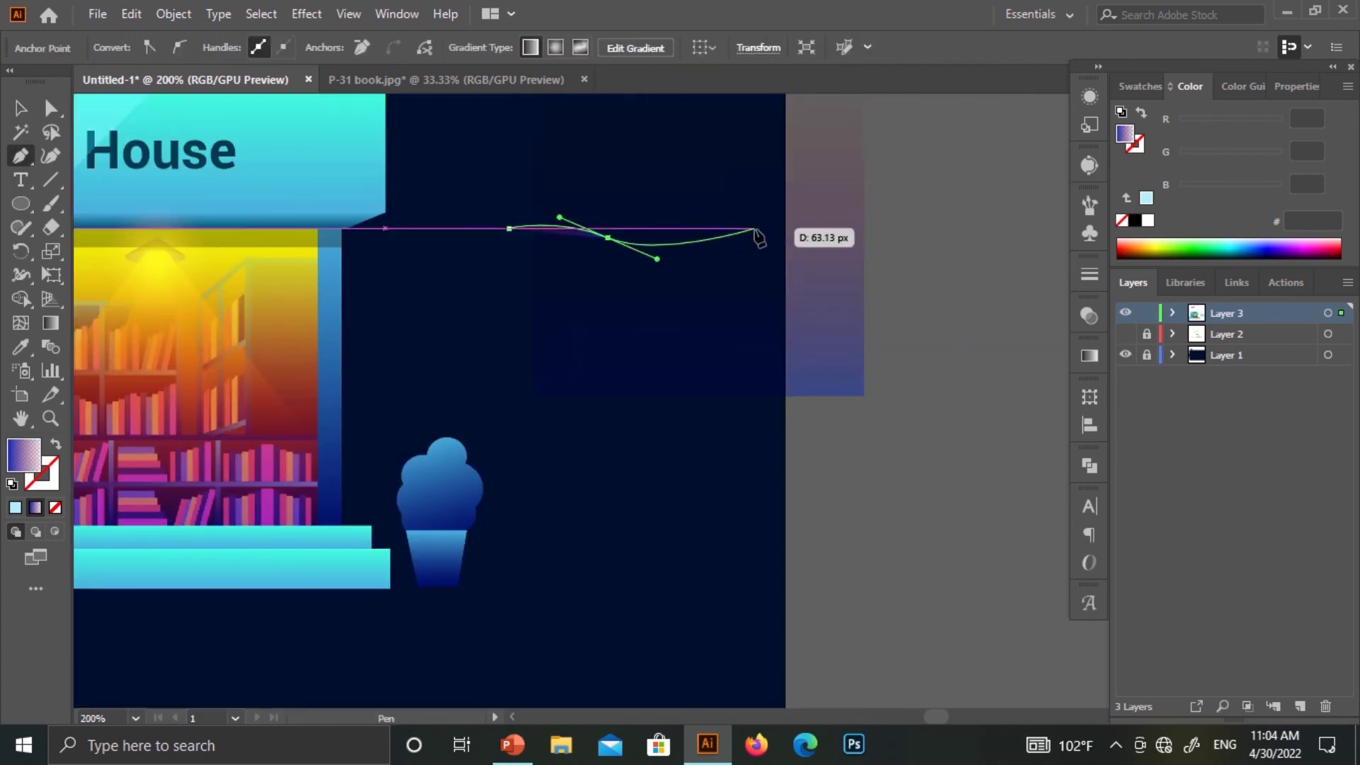
left_click_drag(748, 238, 776, 228)
mouse_move(894, 260)
left_mouse_down()
mouse_move(900, 300)
mouse_move(950, 321)
left_mouse_up()
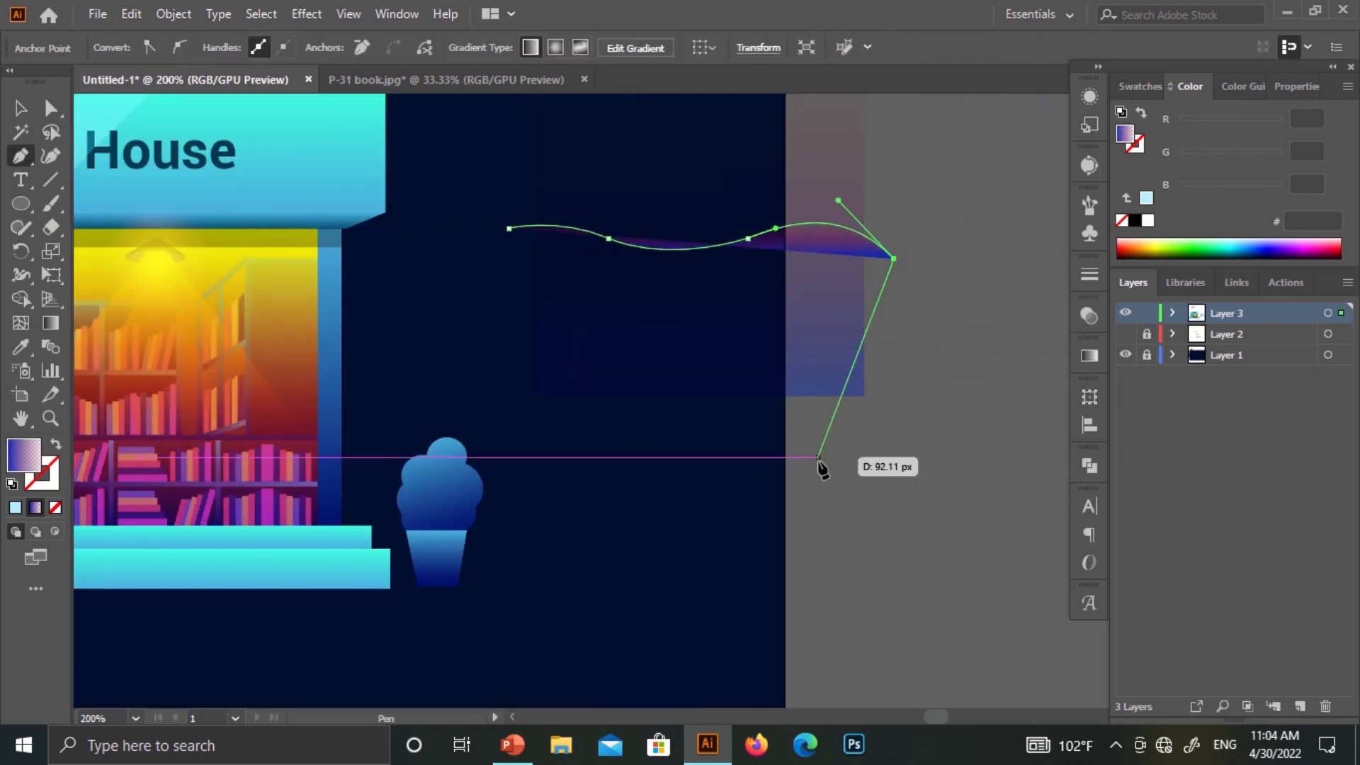
scroll(820, 461, "up", 3)
left_click(874, 144)
left_click(461, 189)
left_click(508, 369)
Cut out the wavy gradient piece and move it onto the shop window
key("v")
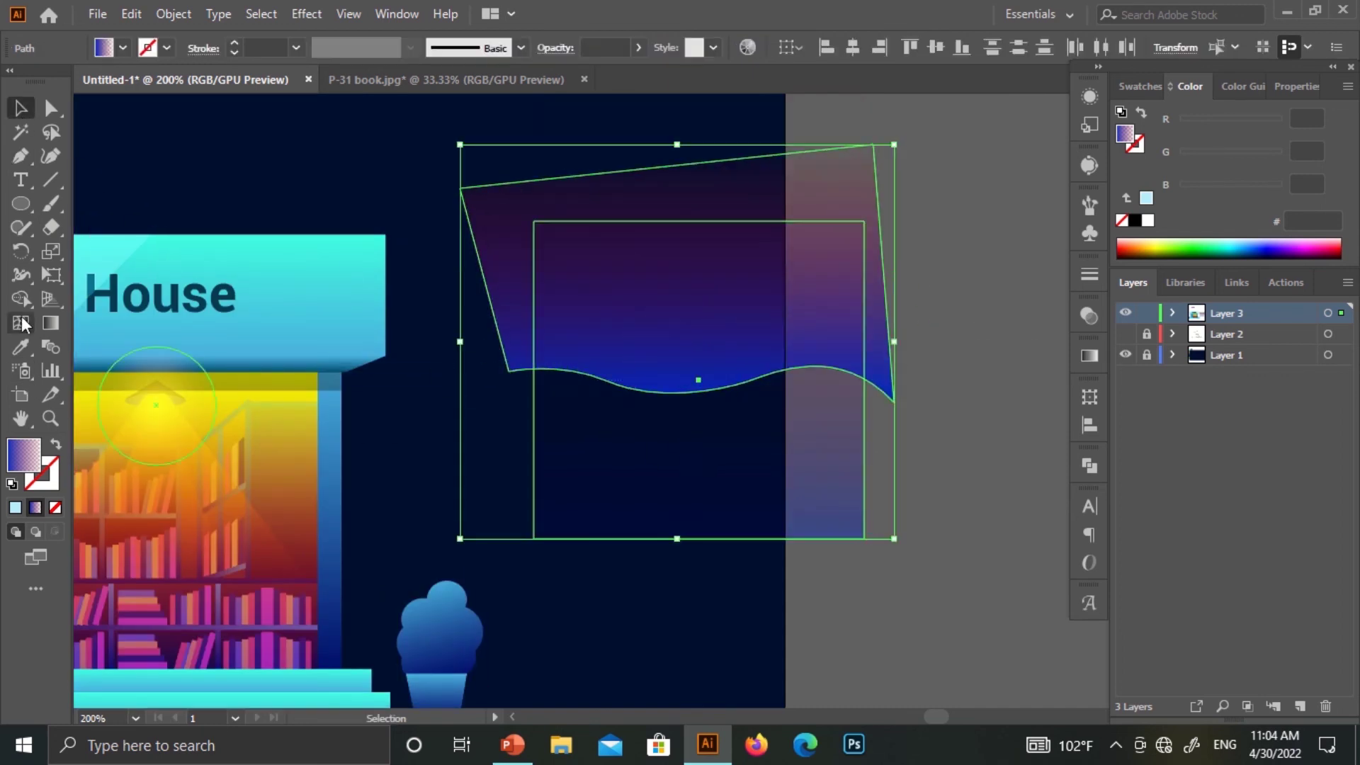
scroll(1060, 269, "down", 3)
scroll(1059, 269, "left", 6)
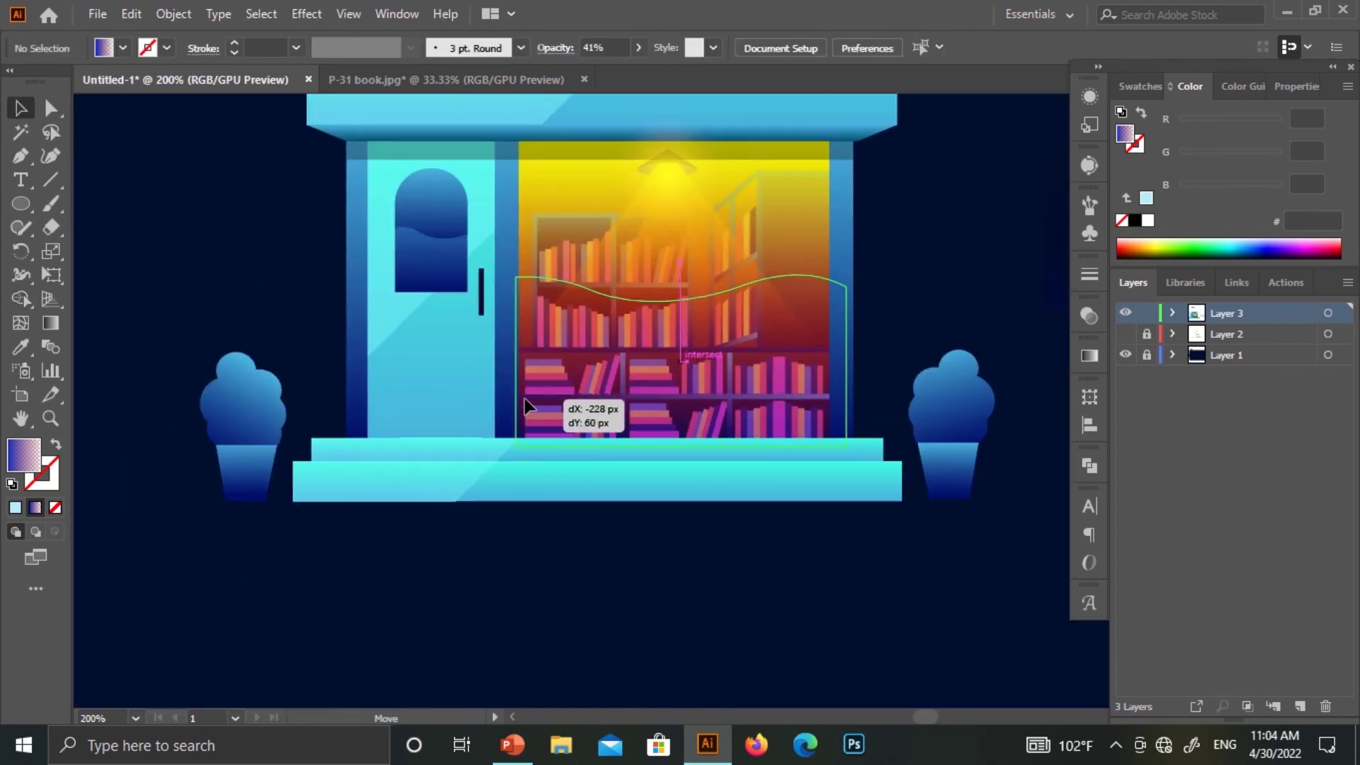
left_click_drag(567, 400, 532, 414)
Blend the reflection as Soft Light at 41% opacity
left_click(1090, 316)
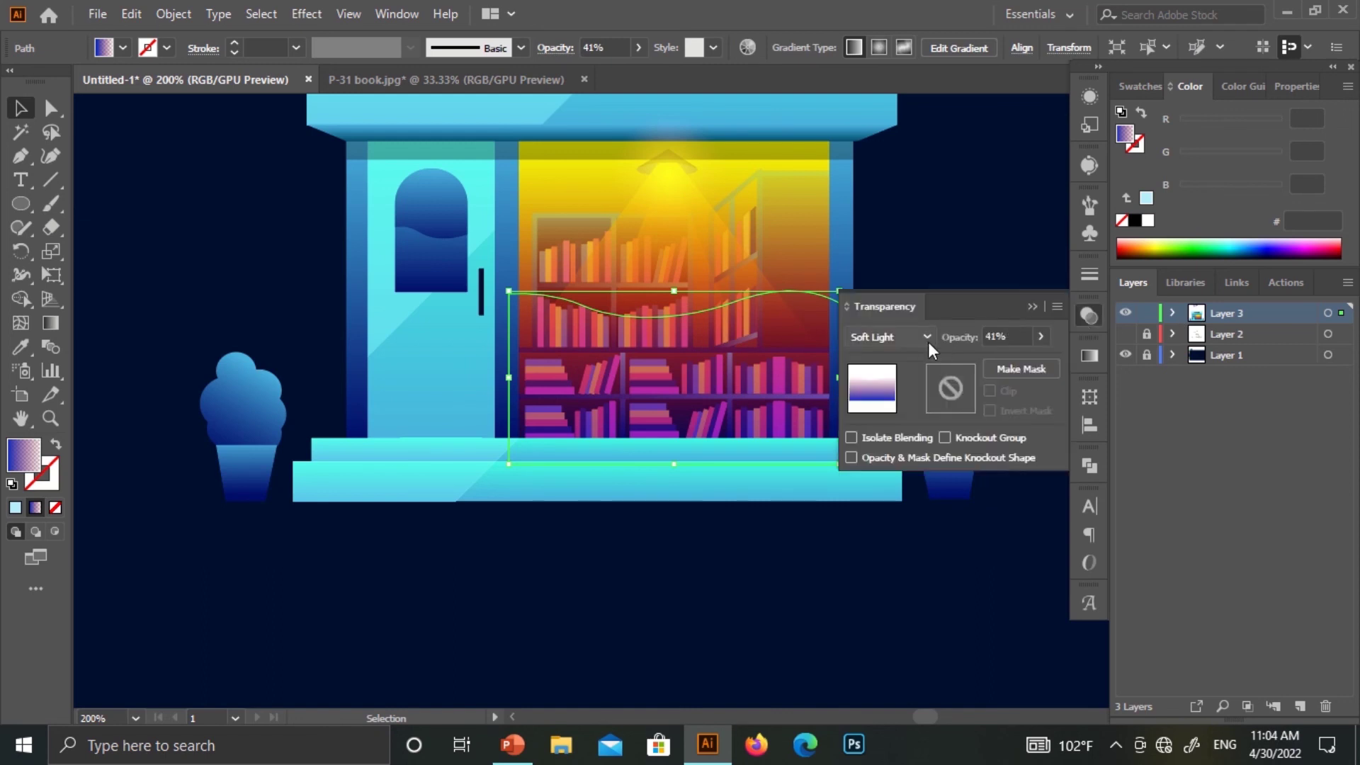
left_click(1090, 316)
left_click(59, 326)
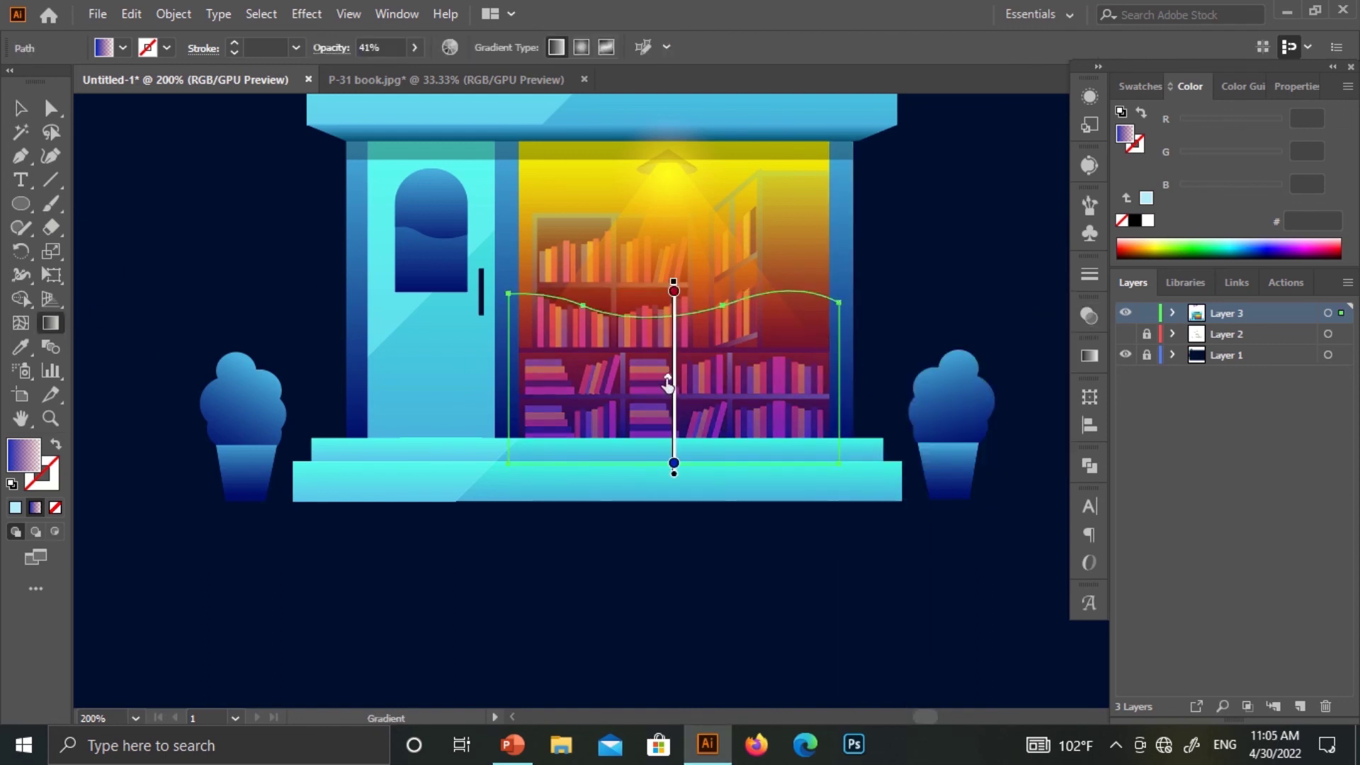
key("v")
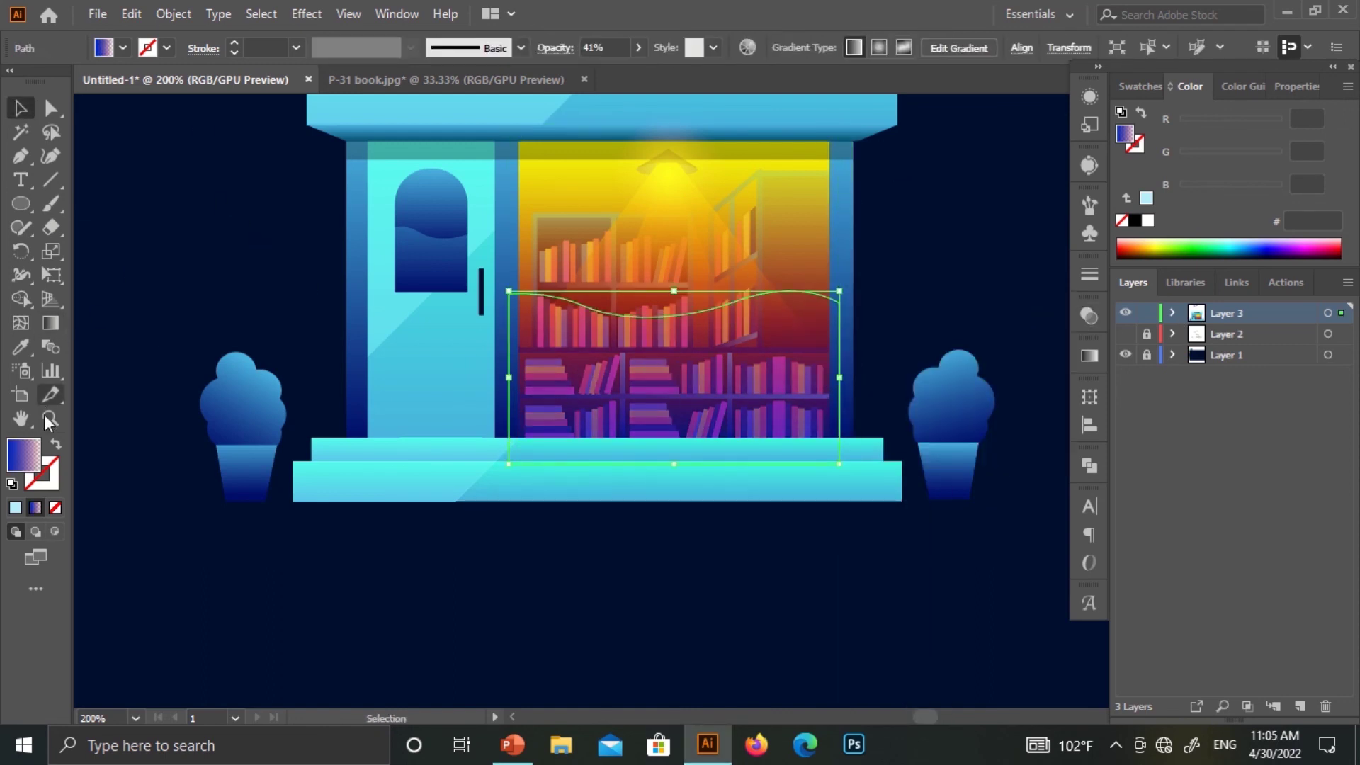
Adjust the gradient's end stop colour and opacity so the overlay fades out
left_click(1089, 355)
double_click(1029, 534)
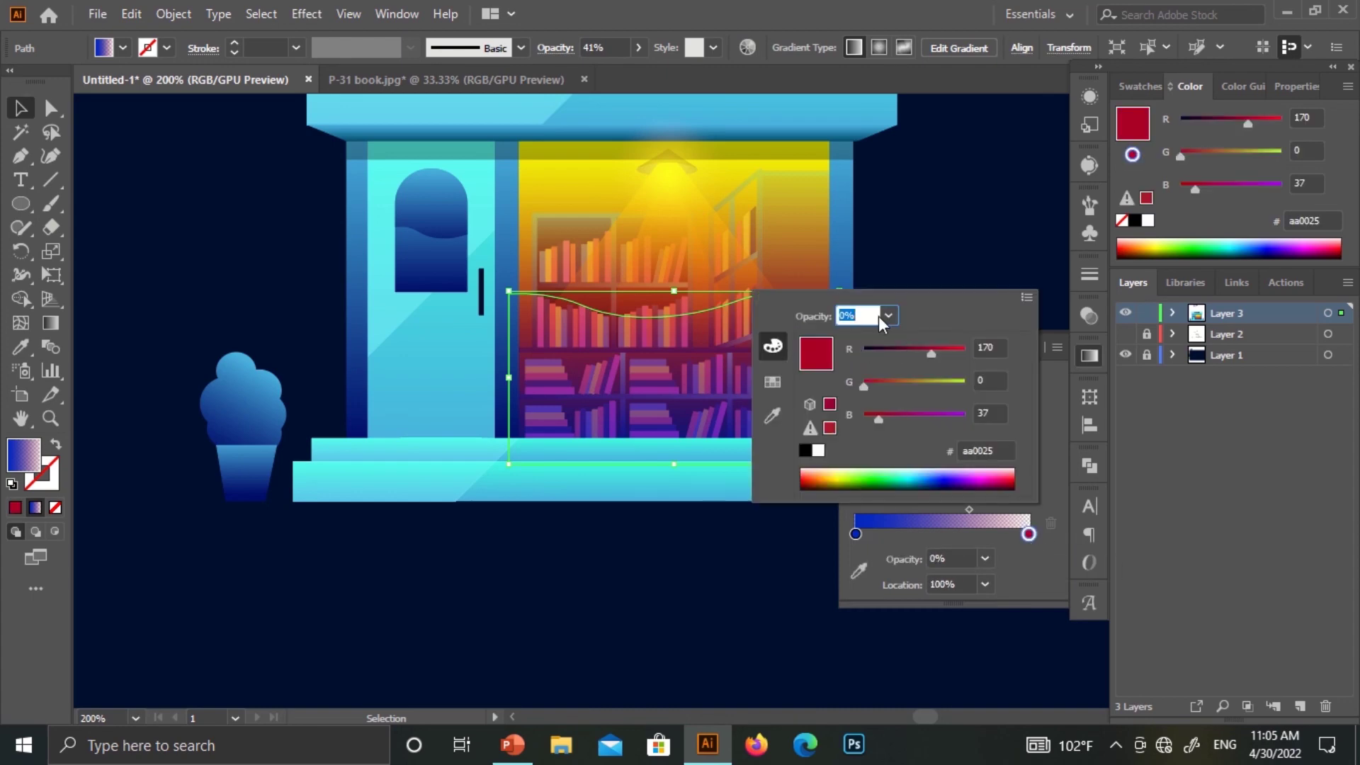
type("10")
key("Escape")
left_click(1090, 355)
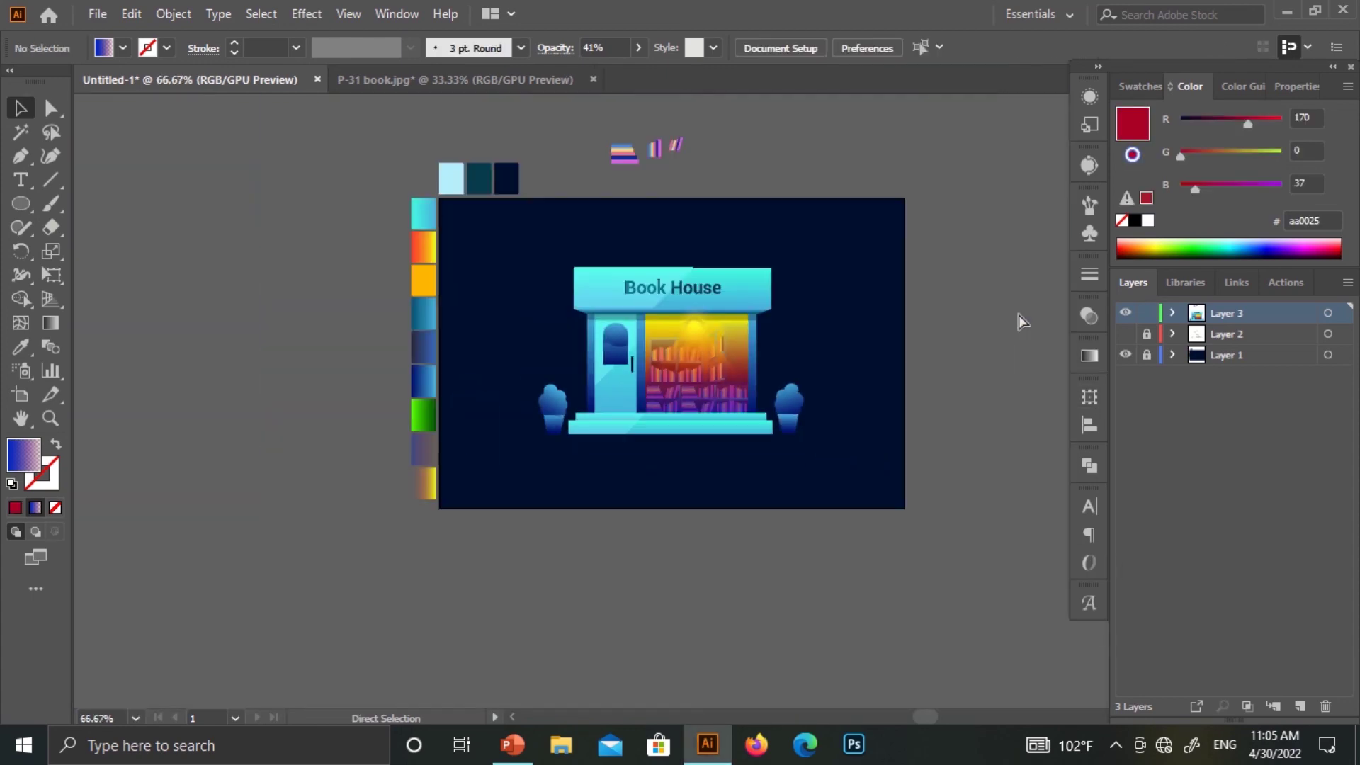
key("ctrl+shift+a")
key("ctrl+1")
key("ctrl+equal")
scroll(222, 304, "up", 3)
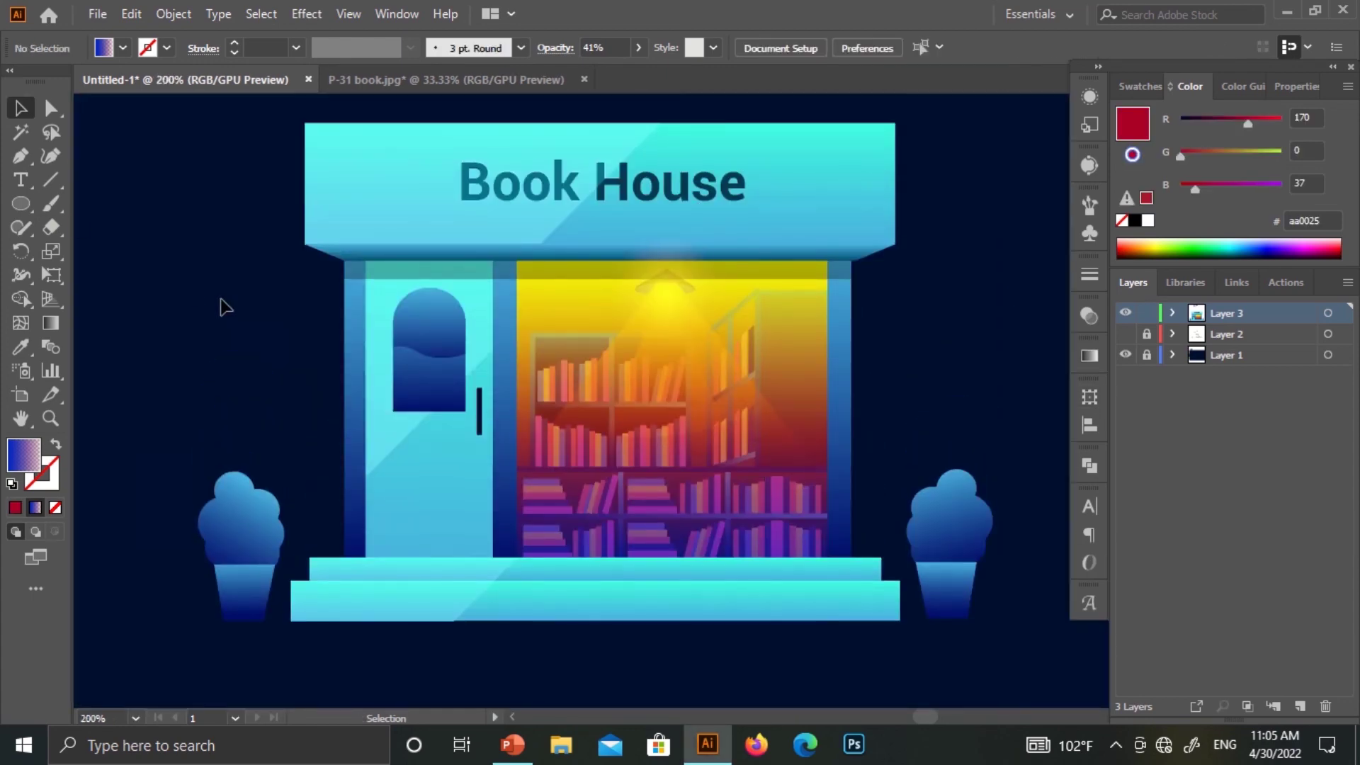